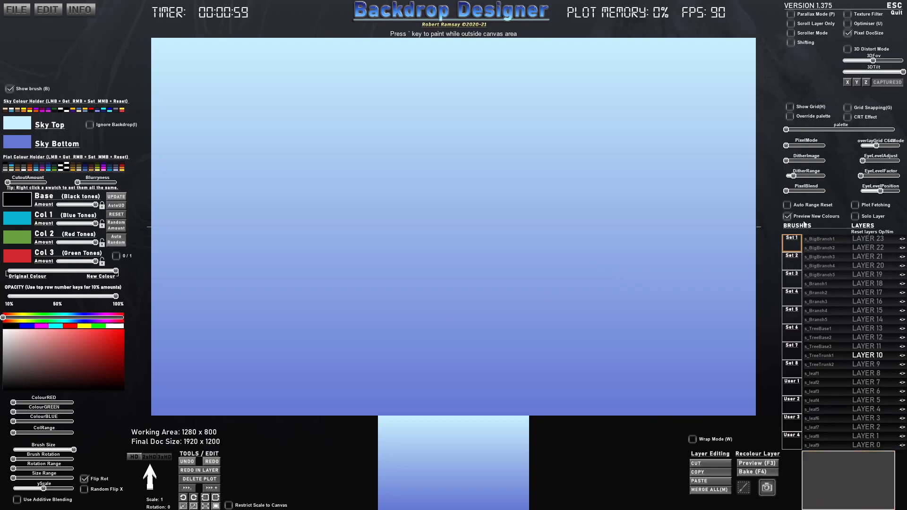
# - Set the pixel mode to 320x200px C64 and lower the C64 overlay grid to zero
pyautogui.click(790, 146)
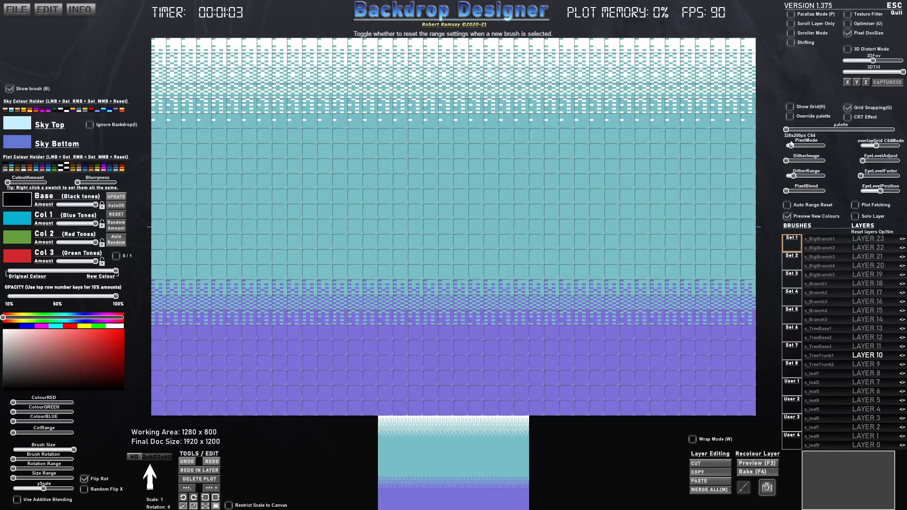
pyautogui.moveTo(877, 146)
pyautogui.mouseDown()
pyautogui.moveTo(862, 146)
pyautogui.moveTo(889, 146)
pyautogui.moveTo(860, 146)
pyautogui.mouseUp()
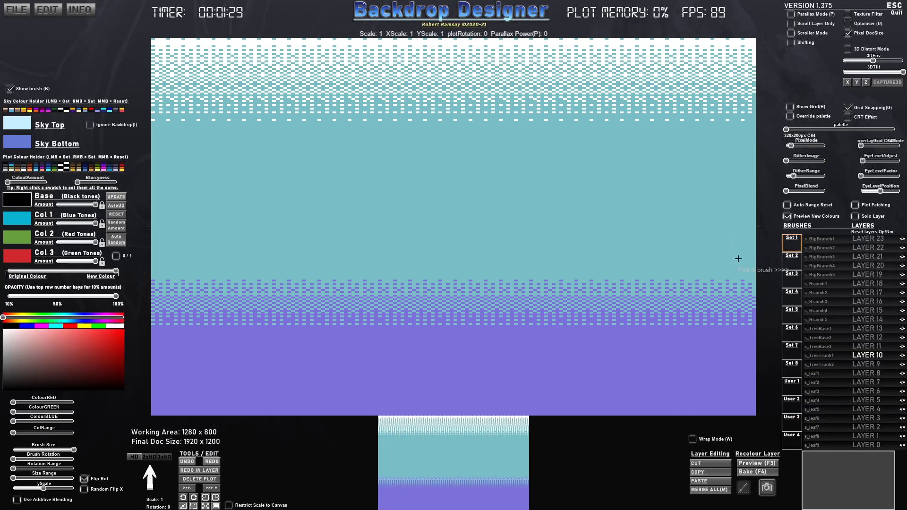
# - Choose the s_Square brush from brush Set 5 and stamp one square near the middle of the canvas
pyautogui.click(793, 258)
pyautogui.click(800, 281)
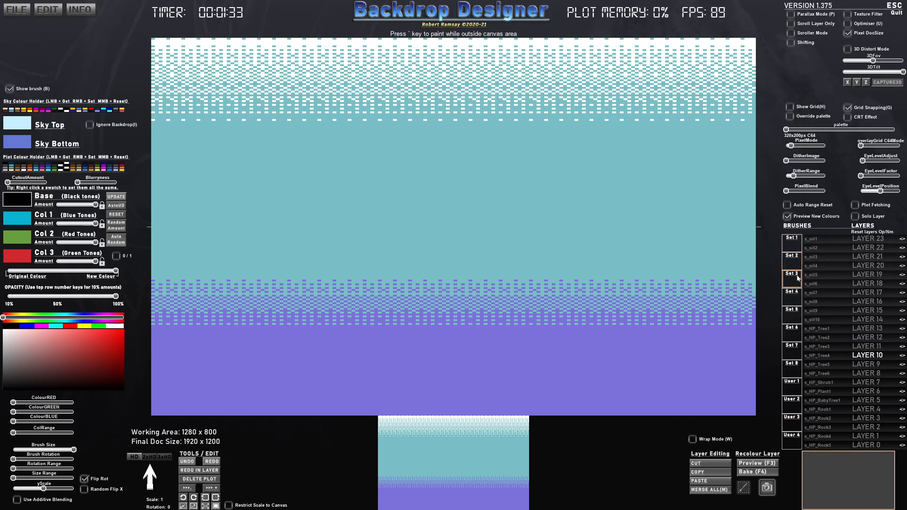
pyautogui.click(793, 299)
pyautogui.click(797, 319)
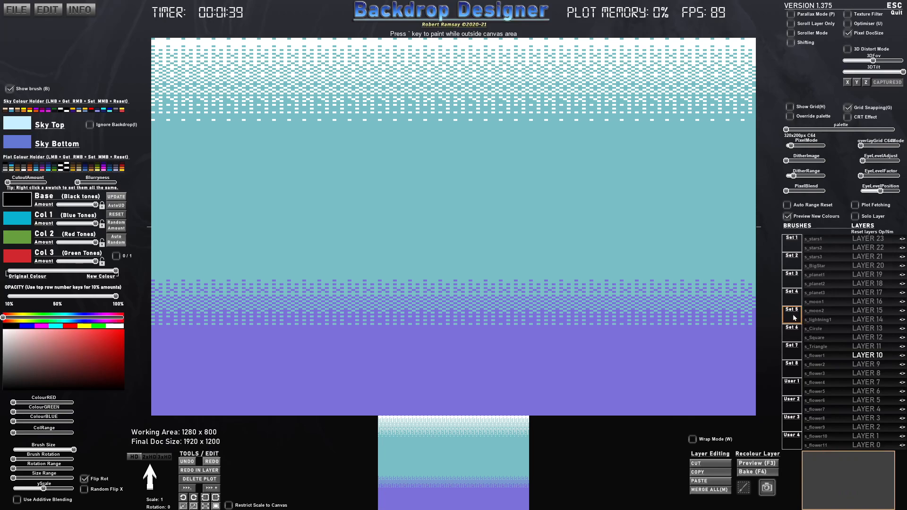
pyautogui.click(820, 337)
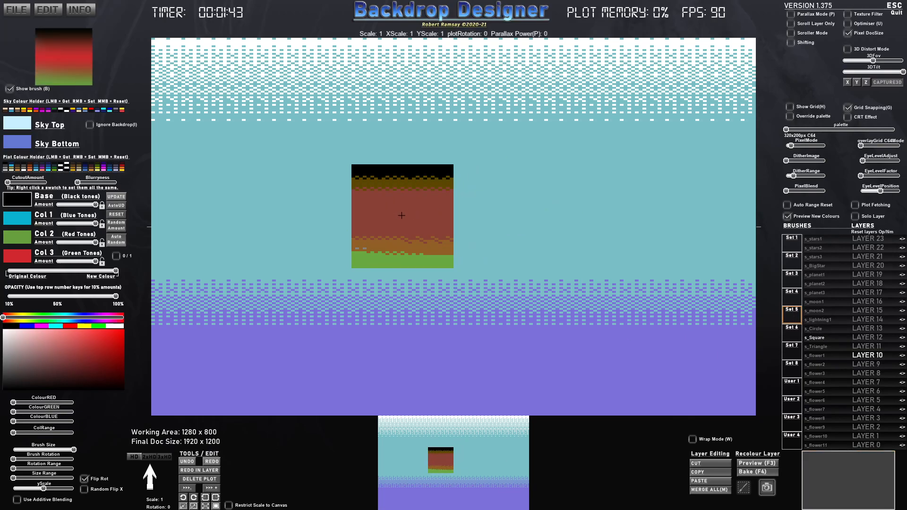
pyautogui.click(444, 212)
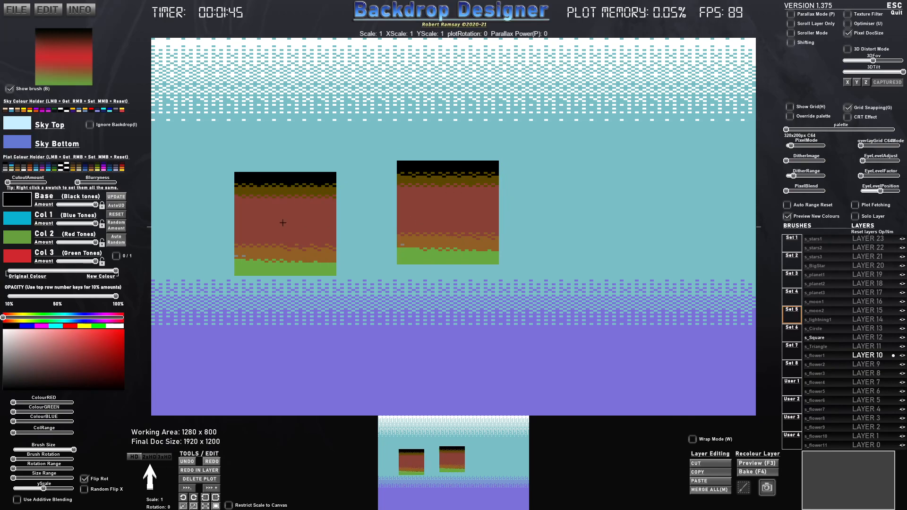
# - Enable automatic colour updating of the previous stamp and lower the Col 1 and Col 2 amounts to zero
pyautogui.click(116, 206)
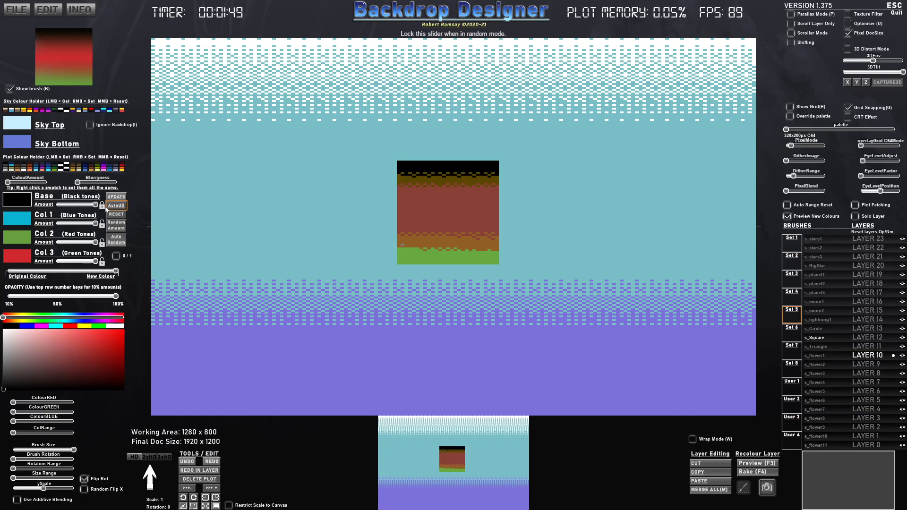
pyautogui.moveTo(96, 224); pyautogui.dragTo(99, 263)
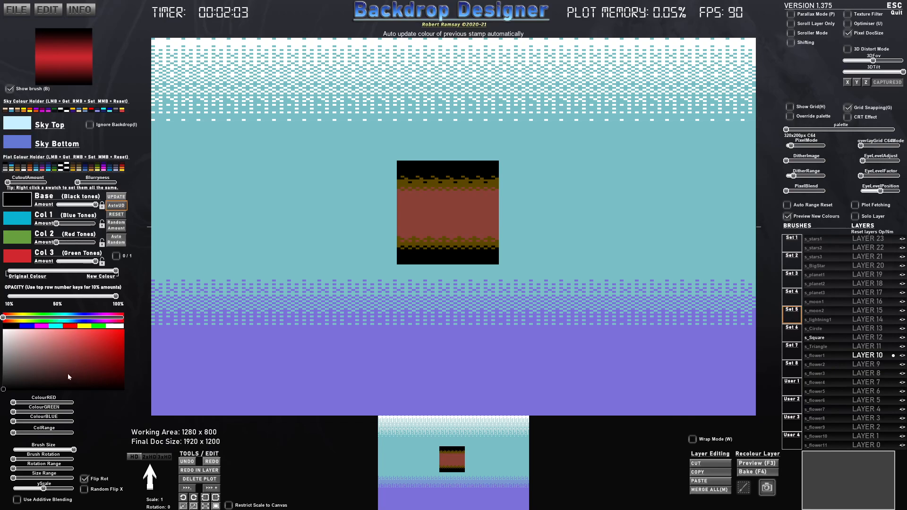
# - Recolour the square with a very dark brown Base and a light orange Col 3
pyautogui.click(14, 318)
pyautogui.moveTo(68, 364); pyautogui.dragTo(74, 384)
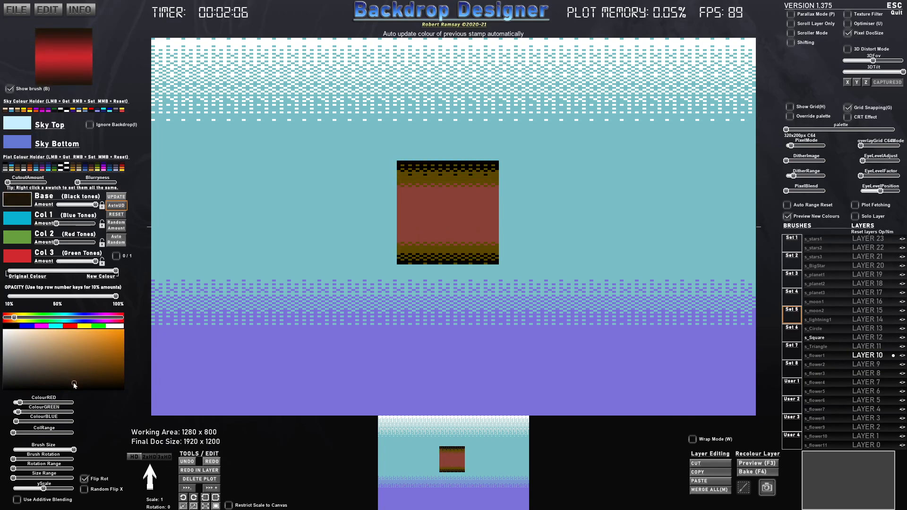
pyautogui.click(26, 259)
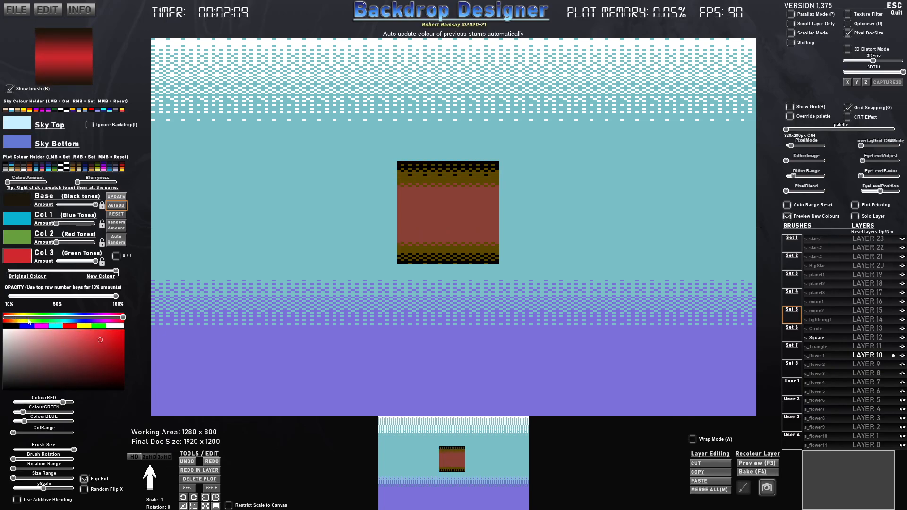
pyautogui.click(15, 320)
pyautogui.moveTo(14, 322); pyautogui.dragTo(12, 322)
pyautogui.click(78, 336)
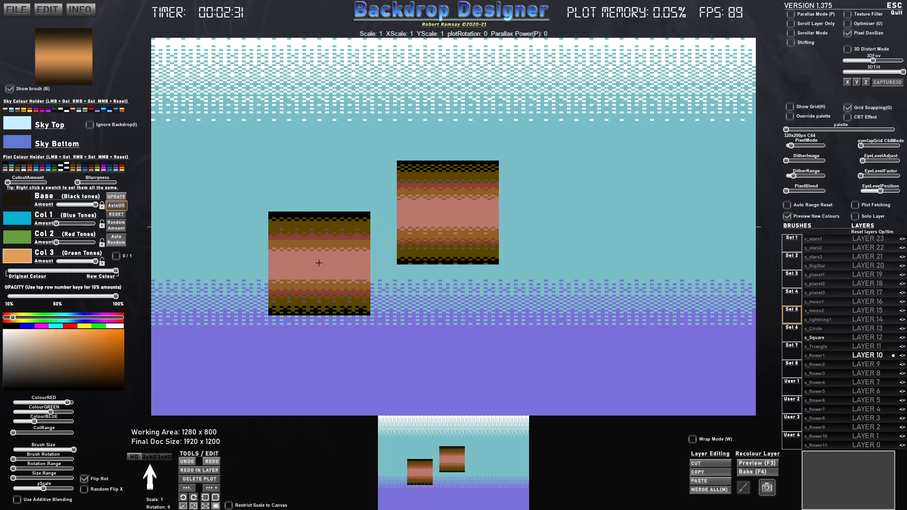
# - Try rotating the square brush to angles such as 325 degrees beside the stamped square
pyautogui.press('Right')
pyautogui.press('Left')
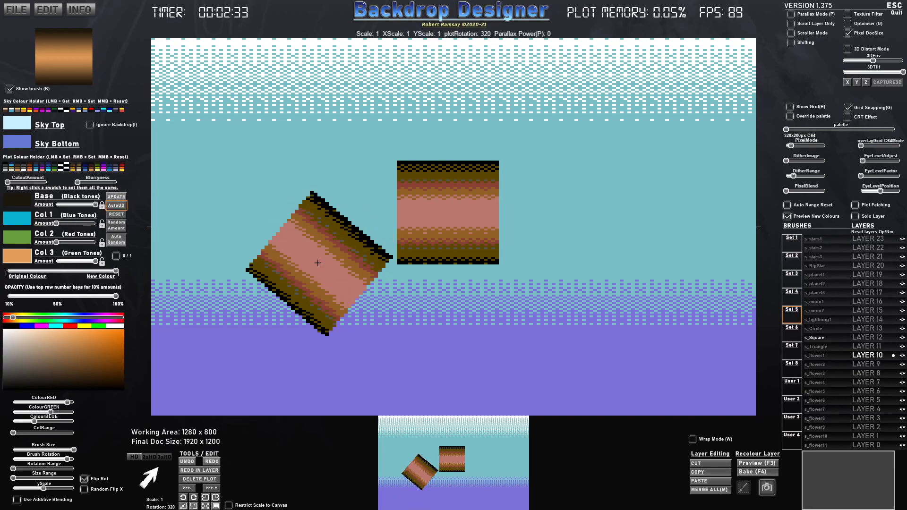
pyautogui.press('Right')
pyautogui.press('Right')
pyautogui.press('Left')
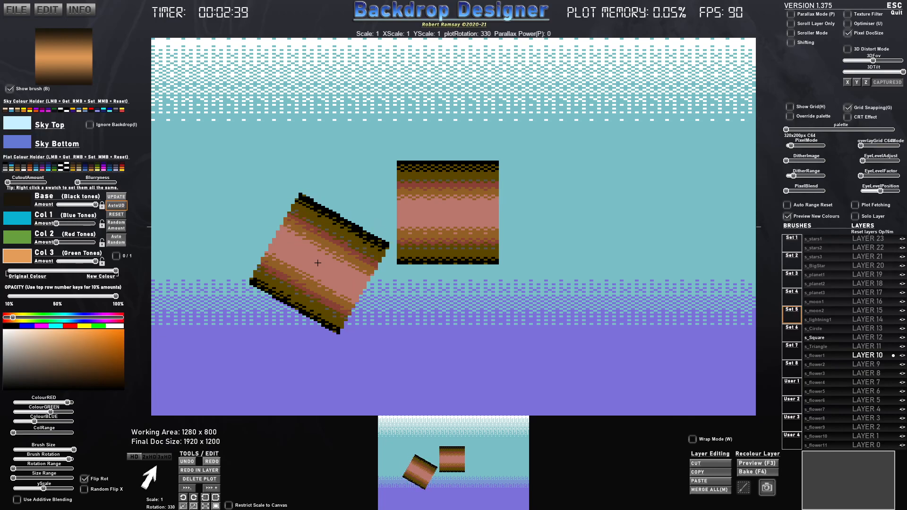
pyautogui.press('Left')
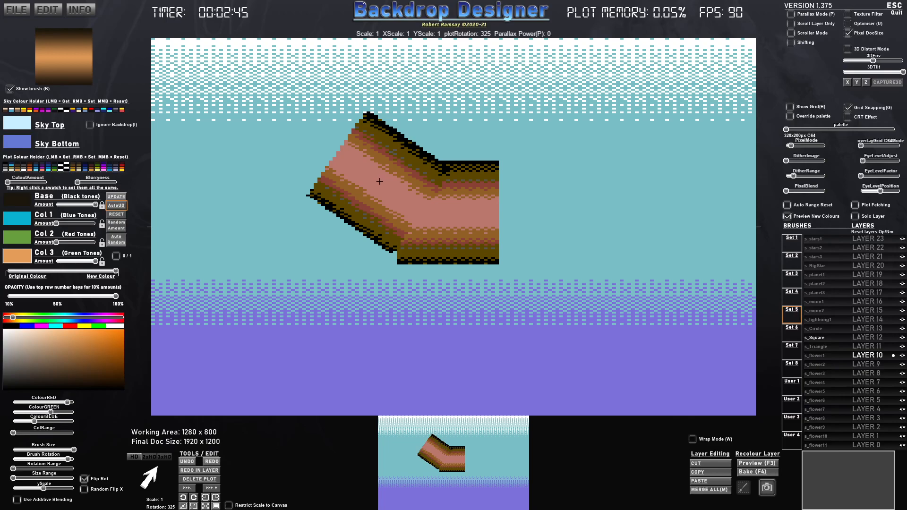
pyautogui.press('Right')
pyautogui.press('Right')
pyautogui.press('Right')
pyautogui.press('Right')
pyautogui.press('Right')
pyautogui.press('Right')
pyautogui.press('Right')
pyautogui.click(556, 211)
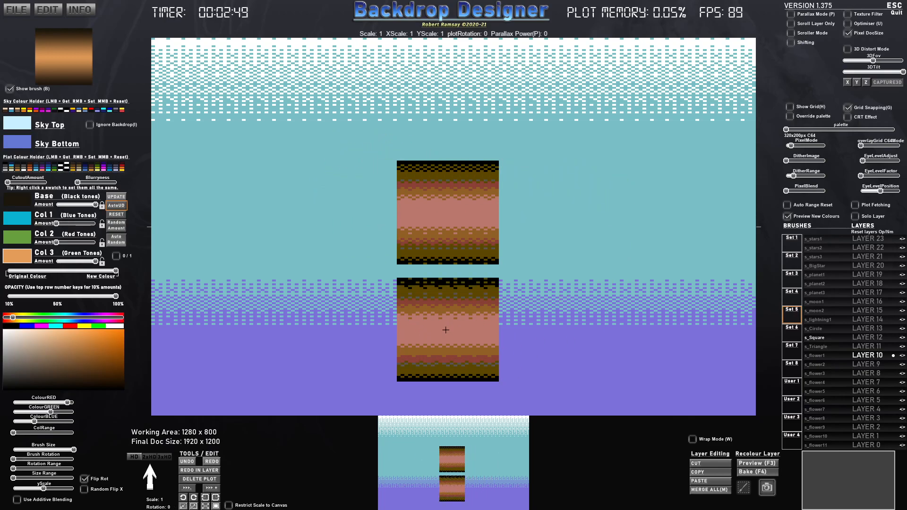
# - Flatten the square brush by reducing its Y scale and rotate it to 26.65 degrees
pyautogui.moveTo(39, 492)
pyautogui.mouseDown()
pyautogui.moveTo(48, 491)
pyautogui.moveTo(26, 495)
pyautogui.mouseUp()
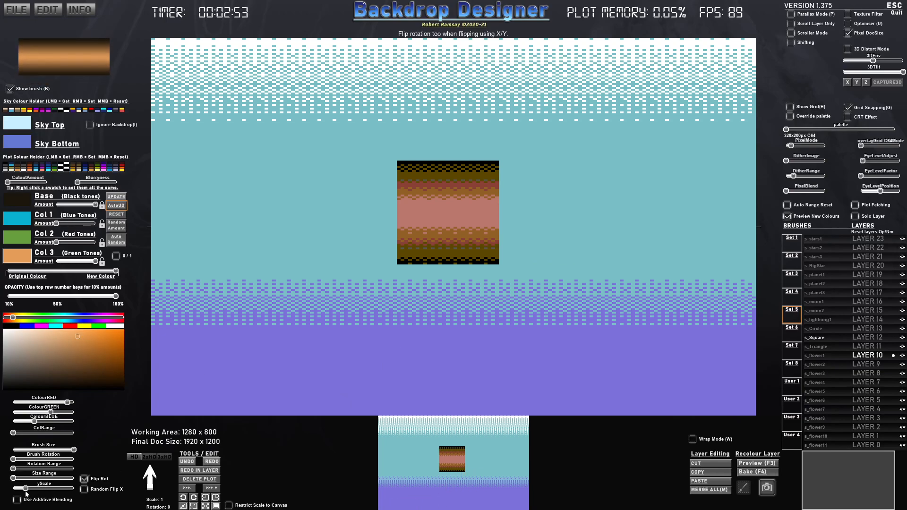
pyautogui.scroll(6, 497, 302)
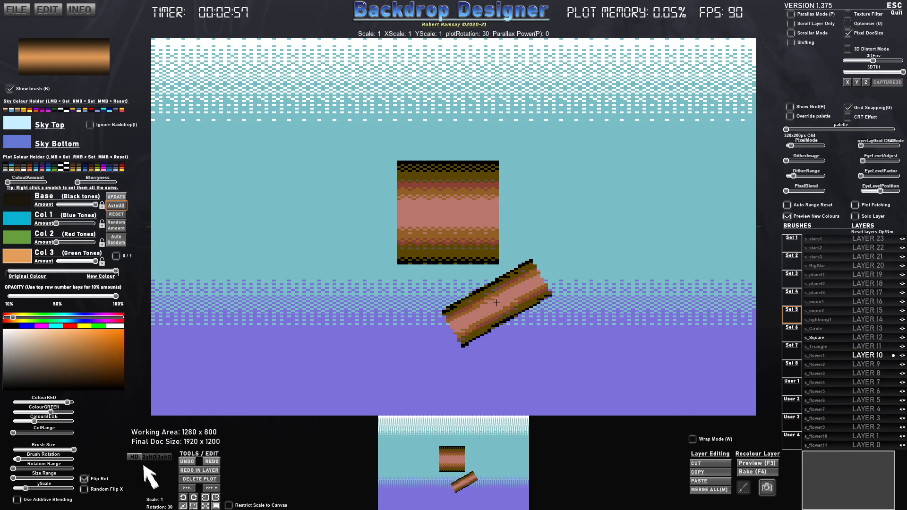
pyautogui.scroll(-1, 497, 303)
pyautogui.scroll(9, 496, 303)
pyautogui.scroll(-20, 497, 302)
pyautogui.scroll(20, 496, 303)
pyautogui.scroll(15, 496, 303)
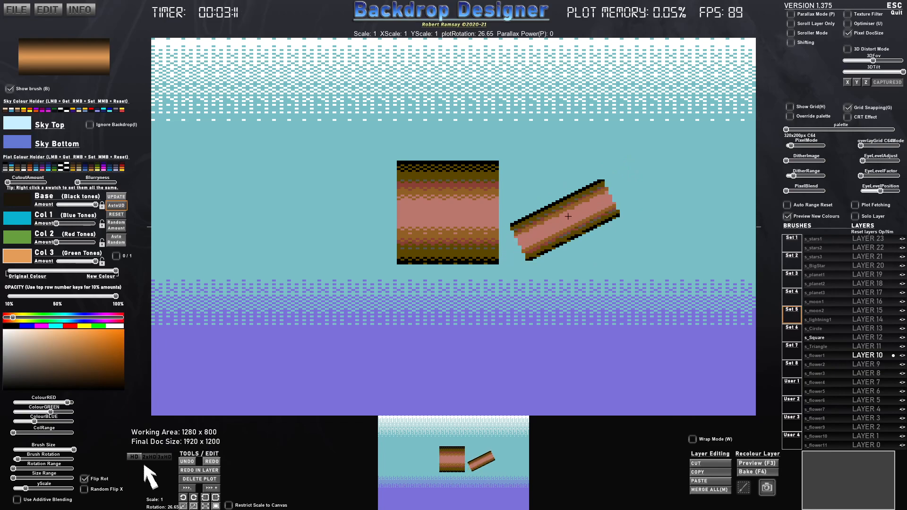
# - Undo the stamped square and stamp the flattened brush end to end as one long diagonal beam across the canvas
pyautogui.hotkey('ctrl', 'z')
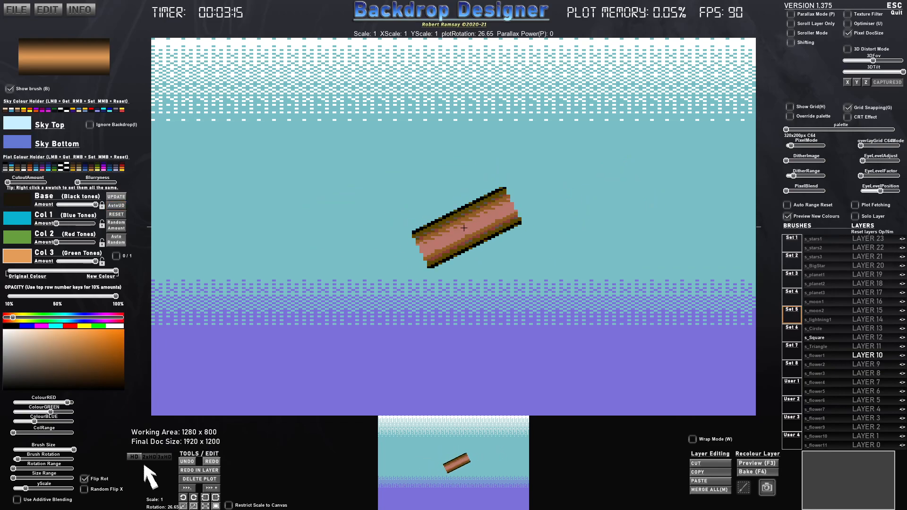
pyautogui.click(445, 241)
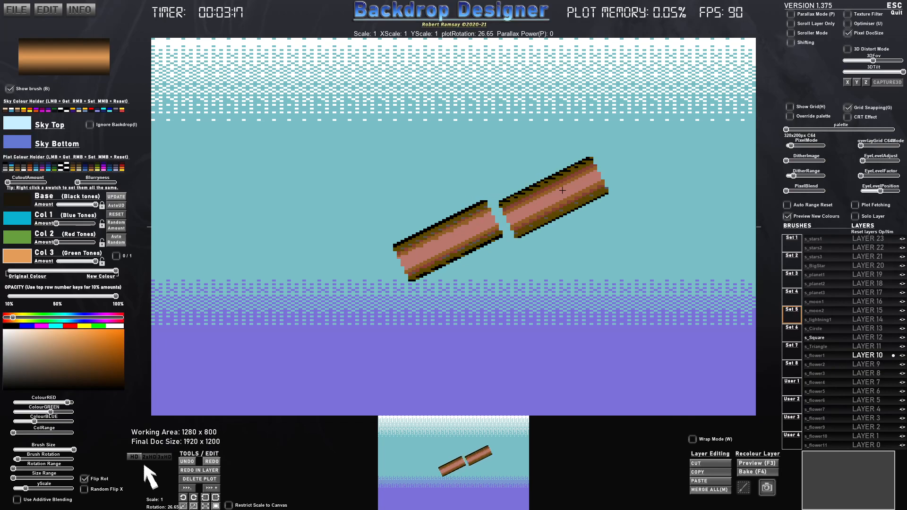
pyautogui.click(530, 198)
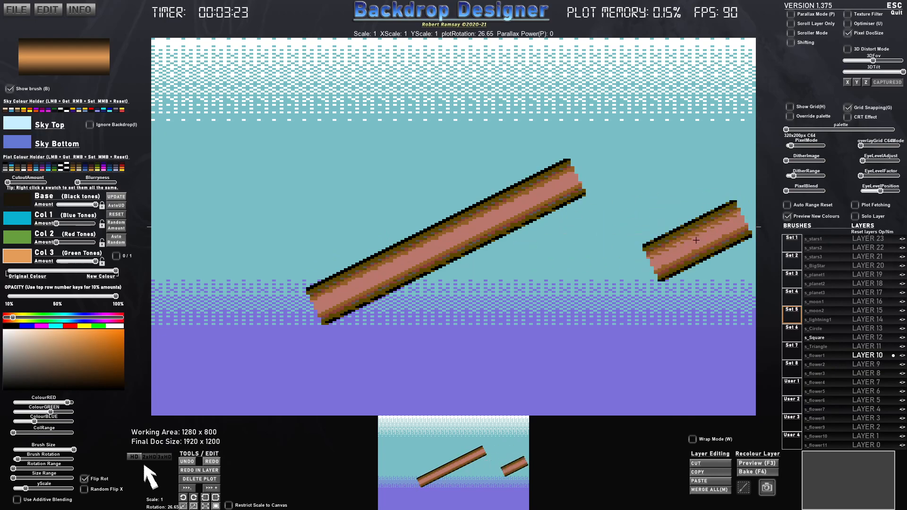
# - Select the s_Circle brush and lower its Col 2 and Col 3 amounts to zero
pyautogui.click(816, 329)
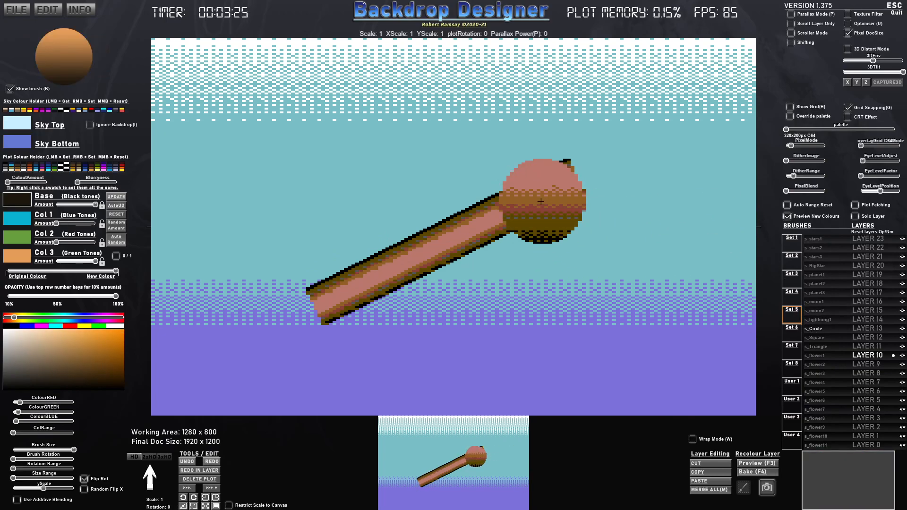
pyautogui.moveTo(63, 243)
pyautogui.mouseDown()
pyautogui.moveTo(91, 250)
pyautogui.moveTo(88, 262)
pyautogui.moveTo(65, 263)
pyautogui.mouseUp()
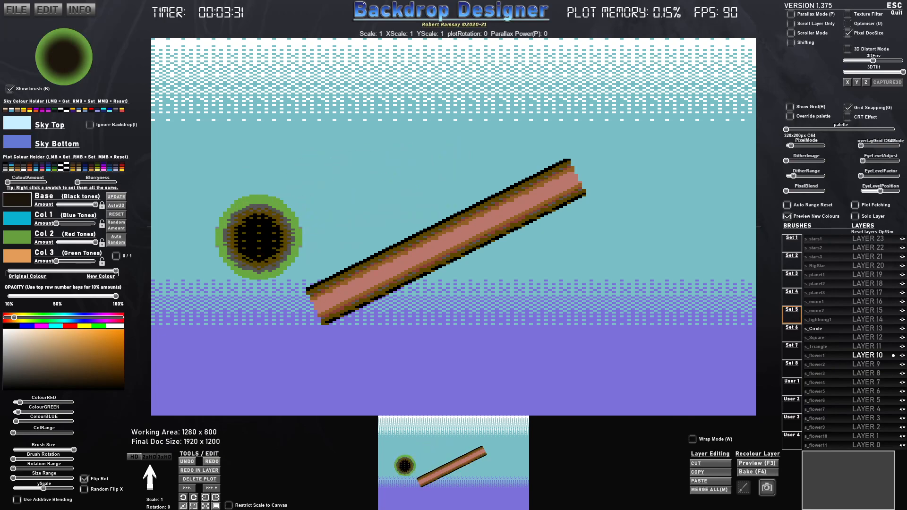
pyautogui.moveTo(61, 228)
pyautogui.mouseDown()
pyautogui.moveTo(104, 228)
pyautogui.moveTo(75, 243)
pyautogui.moveTo(47, 241)
pyautogui.mouseUp()
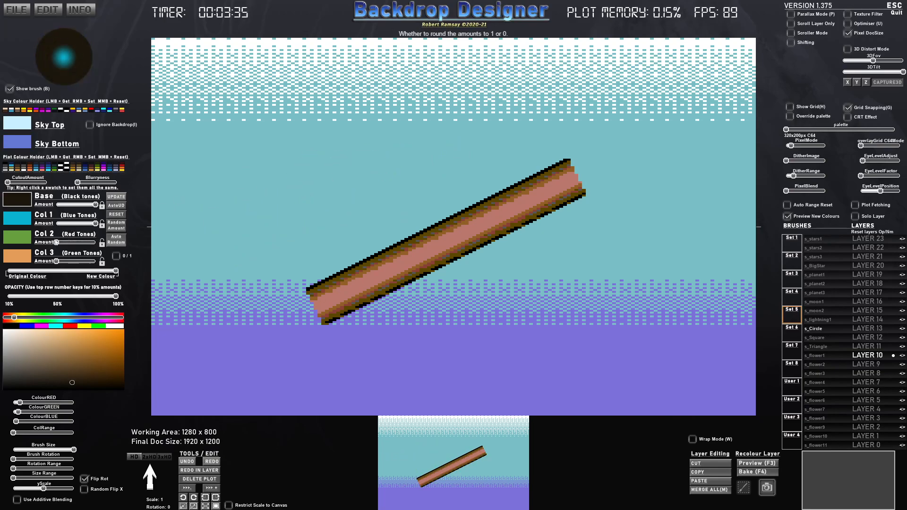
# - Give the circle brush's Col 1 the same light orange as Col 3, keeping the Col 3 amount at zero
pyautogui.click(21, 221)
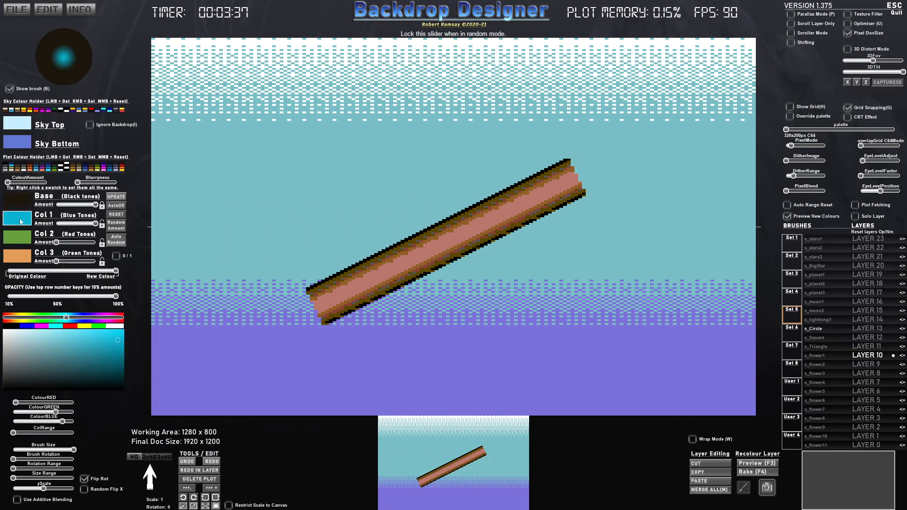
pyautogui.click(25, 255)
pyautogui.click(414, 241)
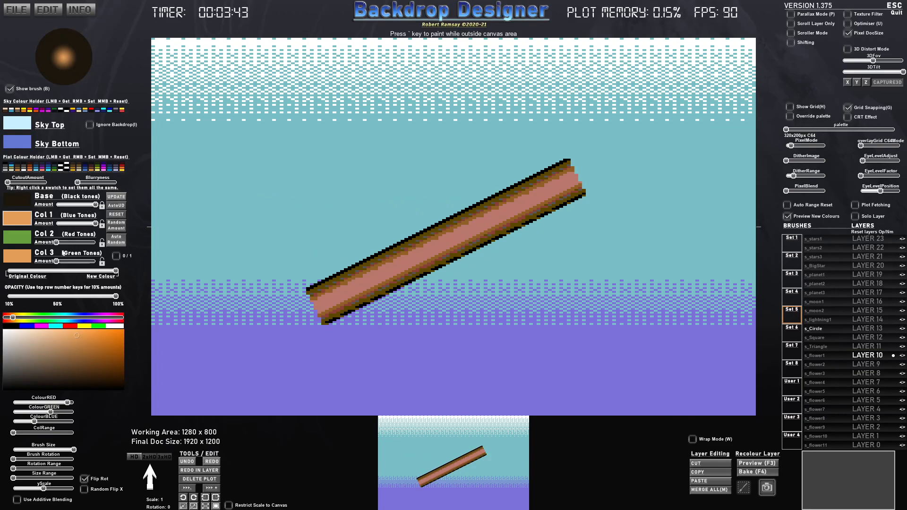
pyautogui.moveTo(56, 261)
pyautogui.mouseDown()
pyautogui.moveTo(70, 261)
pyautogui.moveTo(56, 261)
pyautogui.mouseUp()
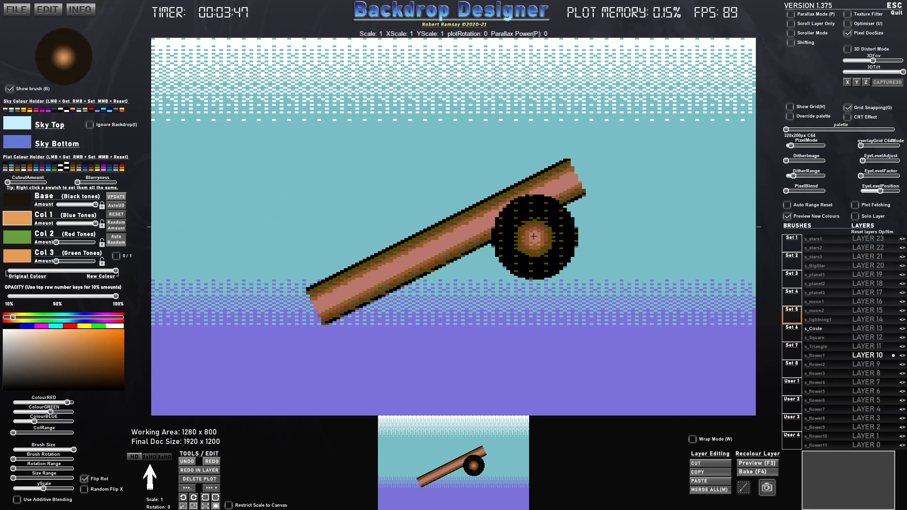
# - Enlarge the circle brush to scale 1.55 and lower the Base amount to zero, leaving only the soft orange centre
pyautogui.scroll(-6, 541, 215)
pyautogui.scroll(-1, 544, 210)
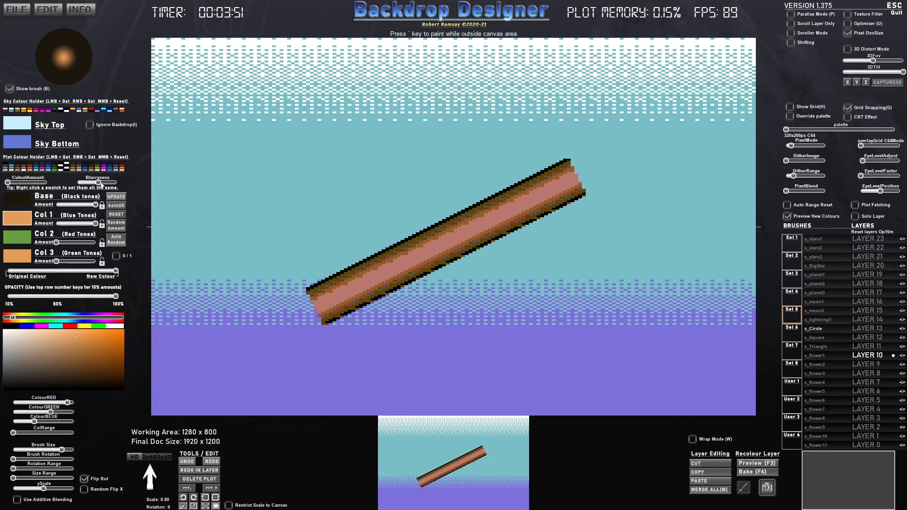
pyautogui.moveTo(58, 262)
pyautogui.mouseDown()
pyautogui.moveTo(87, 261)
pyautogui.moveTo(56, 261)
pyautogui.mouseUp()
pyautogui.moveTo(92, 226); pyautogui.dragTo(96, 224)
pyautogui.scroll(9, 571, 159)
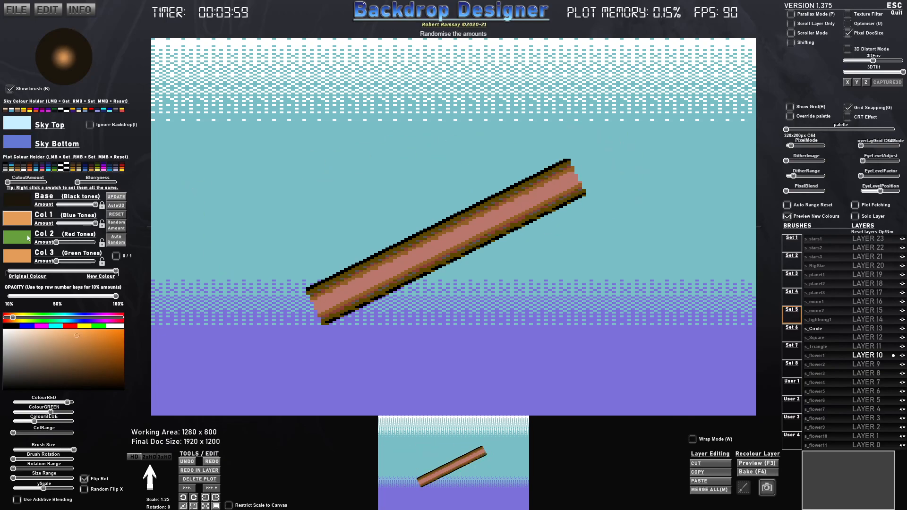
pyautogui.moveTo(79, 209); pyautogui.dragTo(41, 209)
pyautogui.scroll(2, 579, 172)
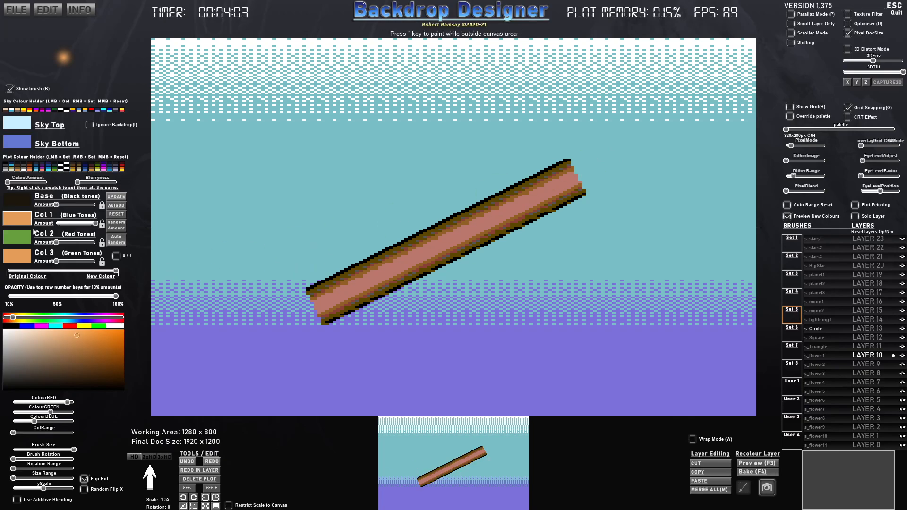
# - Set Col 2 and Col 3 to black and finish with the Col 3 amount at zero
pyautogui.click(23, 241)
pyautogui.click(9, 390)
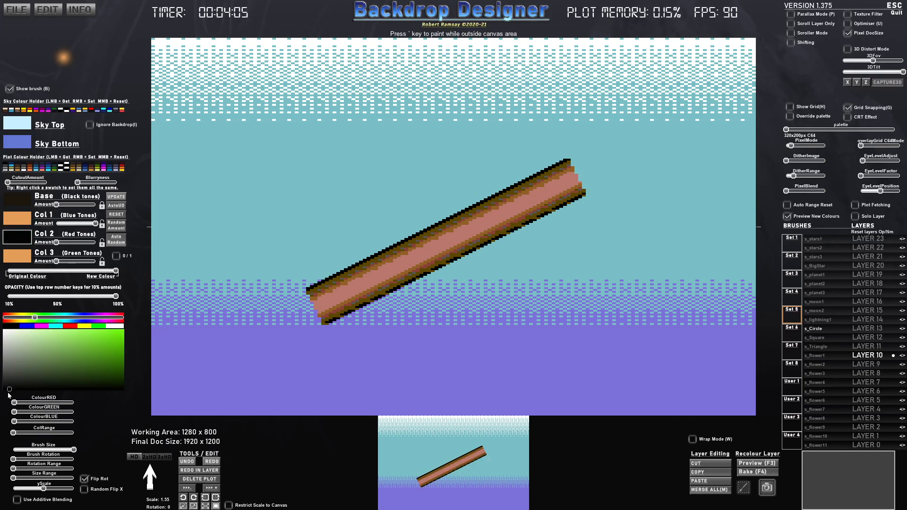
pyautogui.click(17, 256)
pyautogui.click(9, 390)
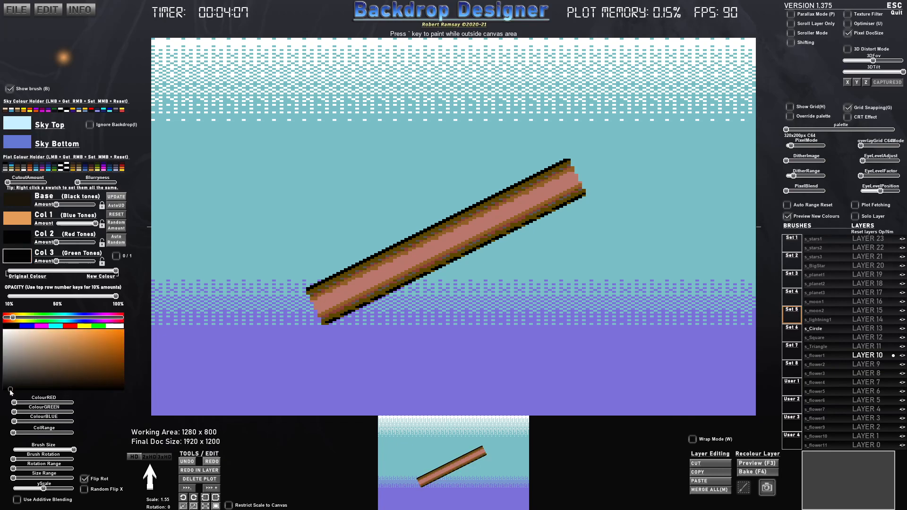
pyautogui.moveTo(57, 261)
pyautogui.mouseDown()
pyautogui.moveTo(79, 263)
pyautogui.moveTo(54, 263)
pyautogui.mouseUp()
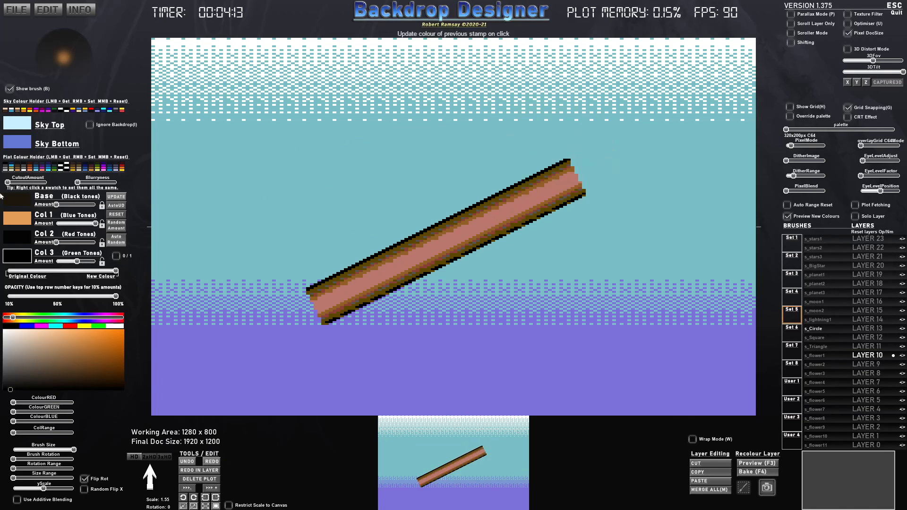
pyautogui.moveTo(71, 265); pyautogui.dragTo(56, 263)
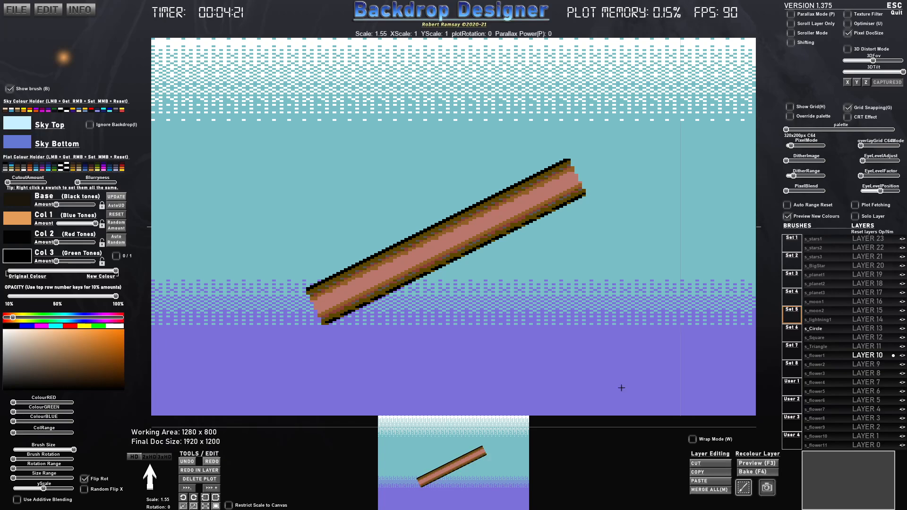
# - Capture the middle of the diagonal beam as a custom brush named p
pyautogui.moveTo(381, 172)
pyautogui.mouseDown()
pyautogui.moveTo(436, 202)
pyautogui.moveTo(516, 303)
pyautogui.moveTo(514, 320)
pyautogui.mouseUp()
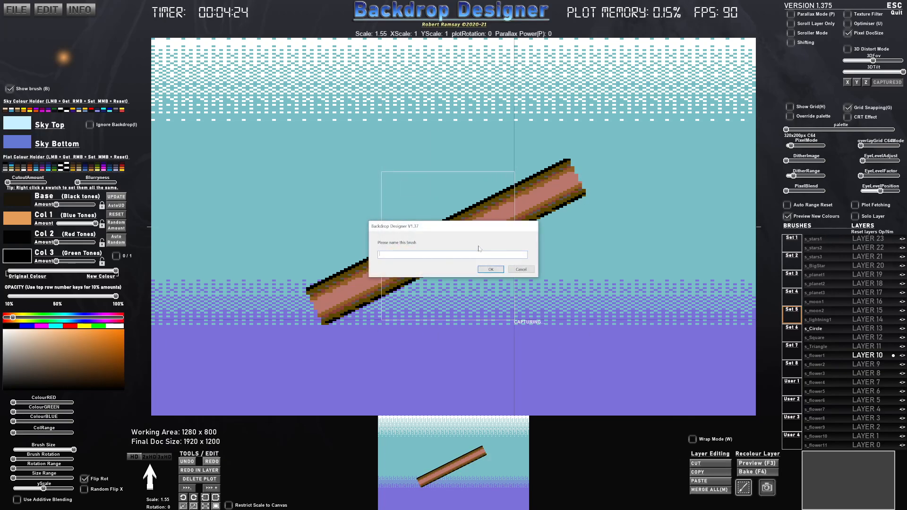
pyautogui.write('p')
pyautogui.press('Return')
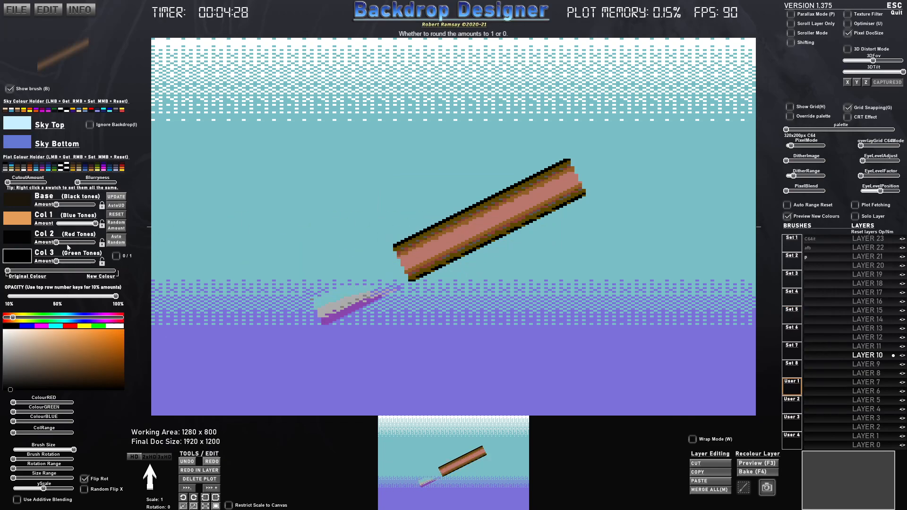
# - Undo the old beam stamps and give the p brush its original colours, with all four colour amounts at maximum
pyautogui.click(114, 228)
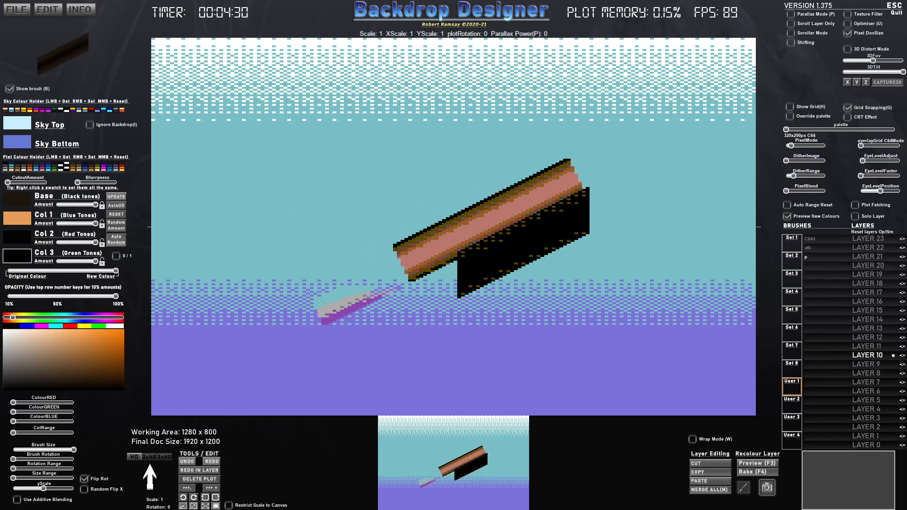
pyautogui.hotkey('ctrl', 'z')
pyautogui.hotkey('ctrl', 'z')
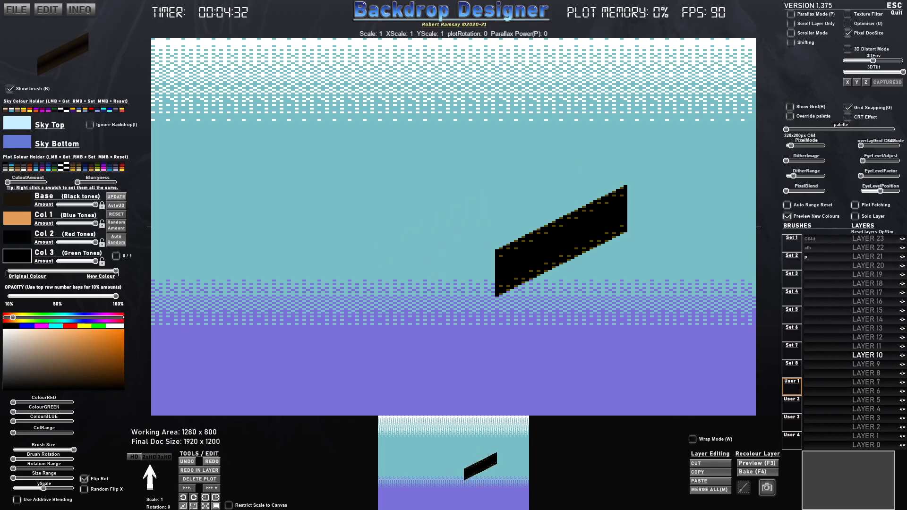
pyautogui.moveTo(89, 271); pyautogui.dragTo(7, 271)
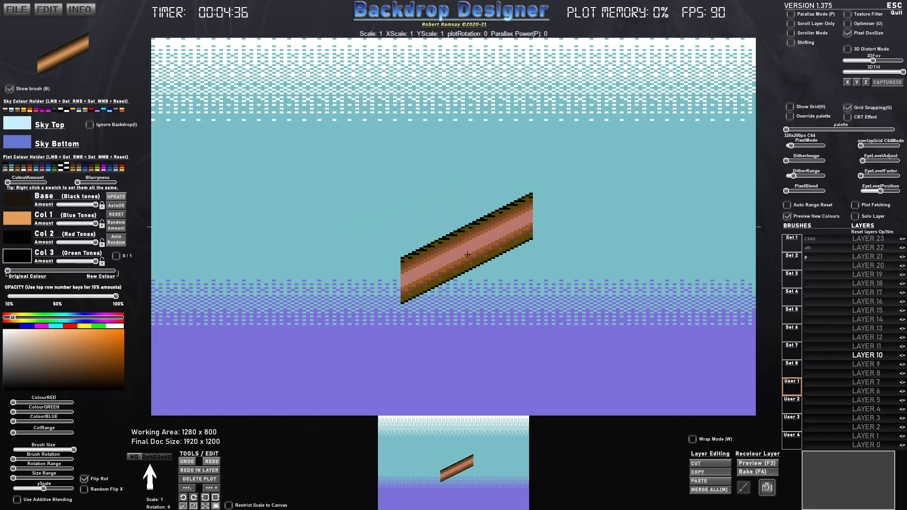
# - Stamp the p brush end to end into a long rising beam and add a horizontally flipped section descending from the canvas's left edge
pyautogui.click(502, 254)
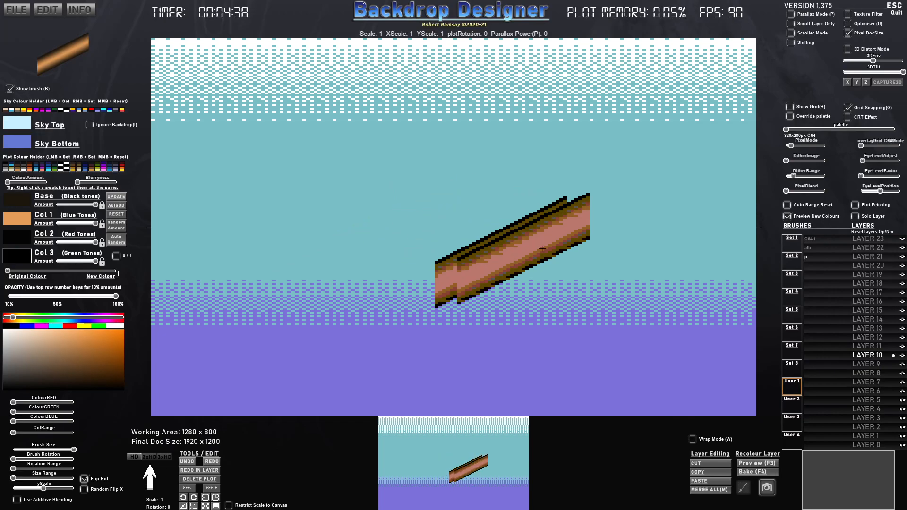
pyautogui.click(633, 194)
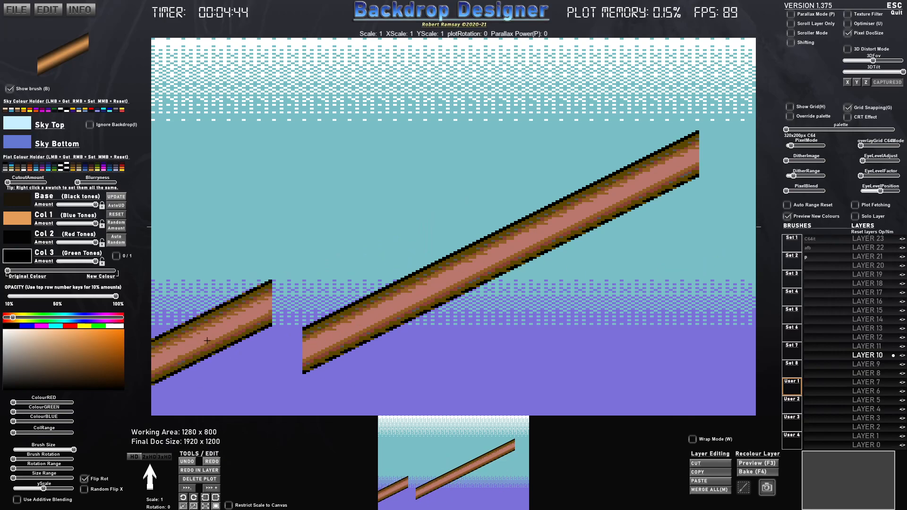
pyautogui.press('x')
pyautogui.click(234, 326)
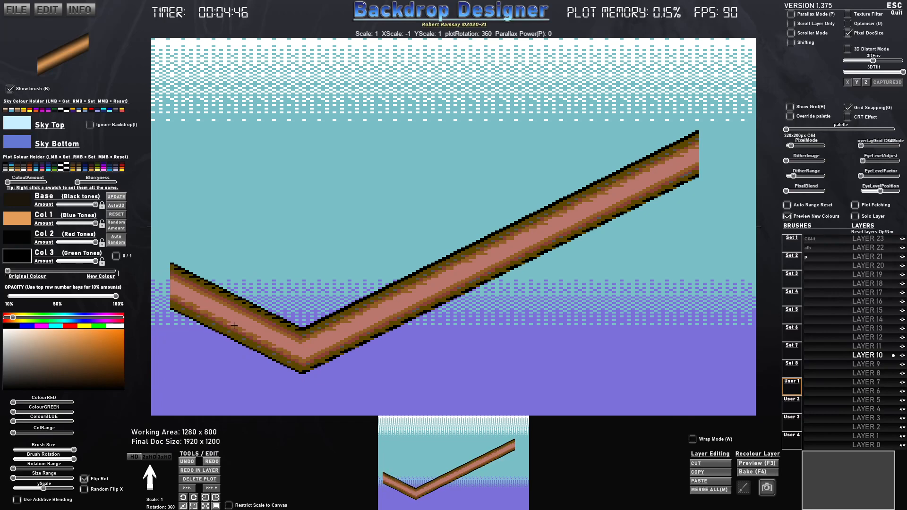
pyautogui.click(233, 326)
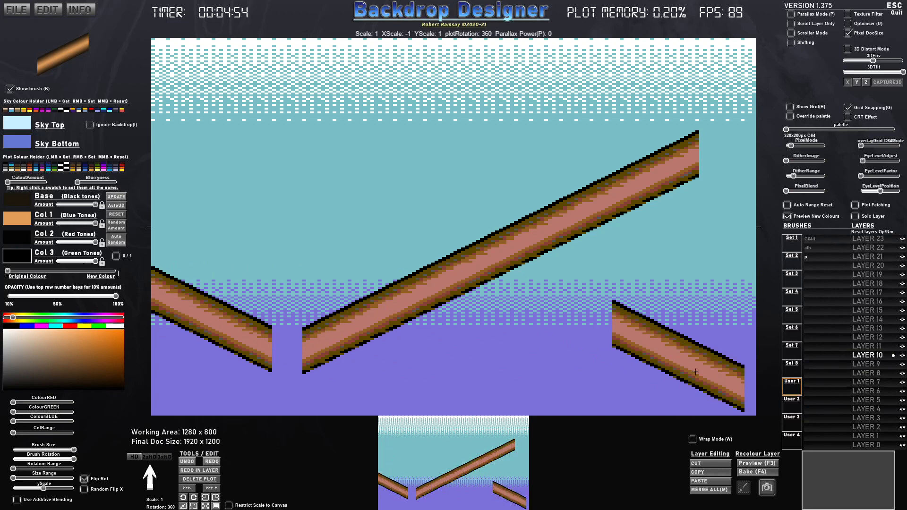
# - Capture a thin vertical slice at the beam's lower end as brush sasa and use it to build the rounded bends
pyautogui.moveTo(302, 326); pyautogui.dragTo(307, 381)
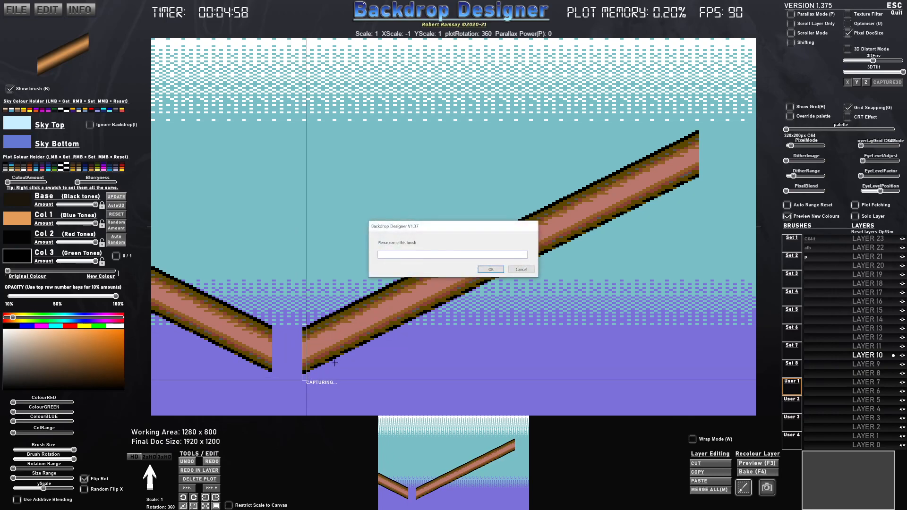
pyautogui.click(490, 270)
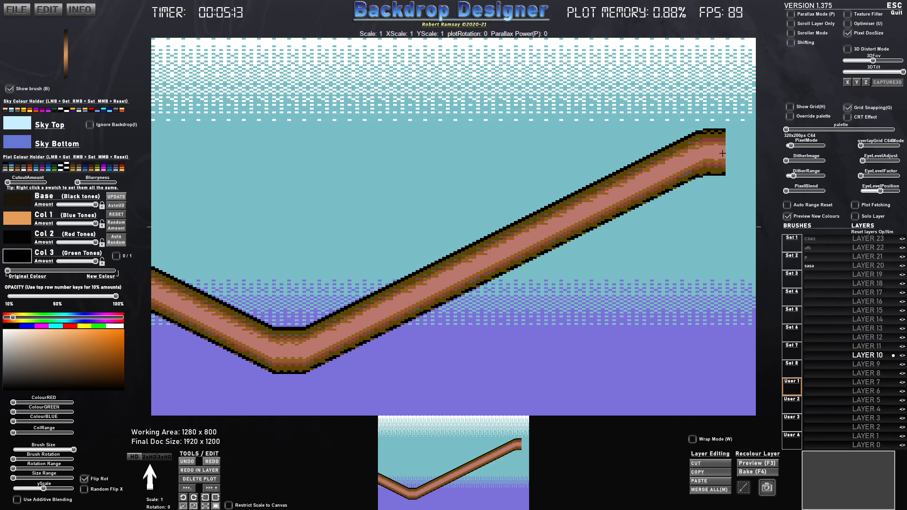
pyautogui.moveTo(727, 154); pyautogui.dragTo(750, 168)
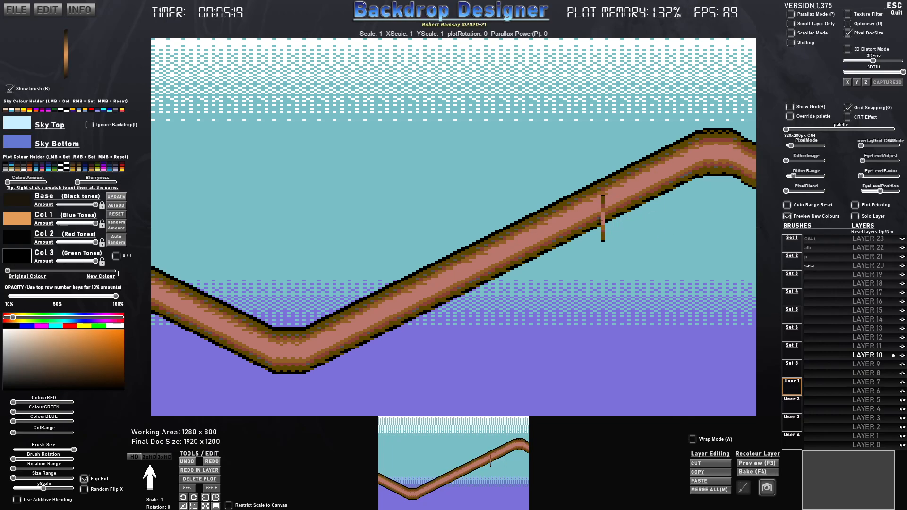
# - Make Layer 12 active and enlarge the slice brush to scale 1.22
pyautogui.scroll(1, 594, 208)
pyautogui.scroll(1, 591, 209)
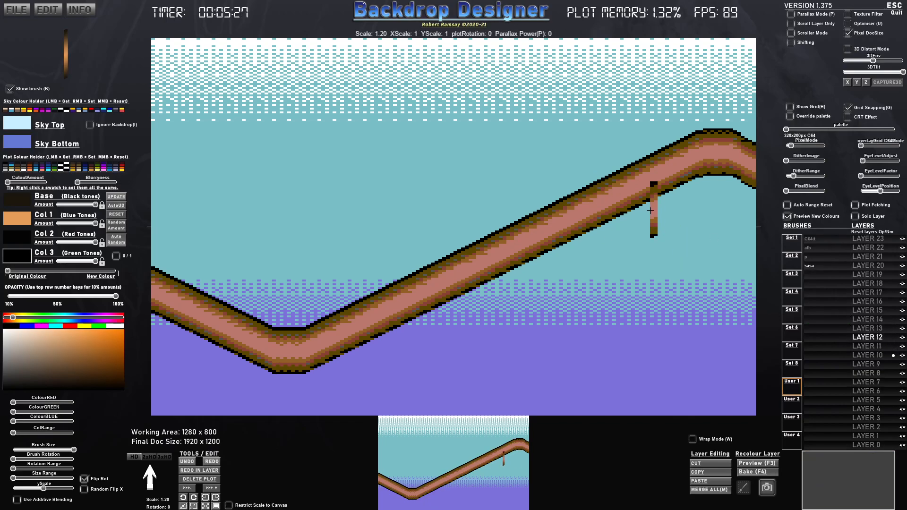
pyautogui.scroll(1, 610, 201)
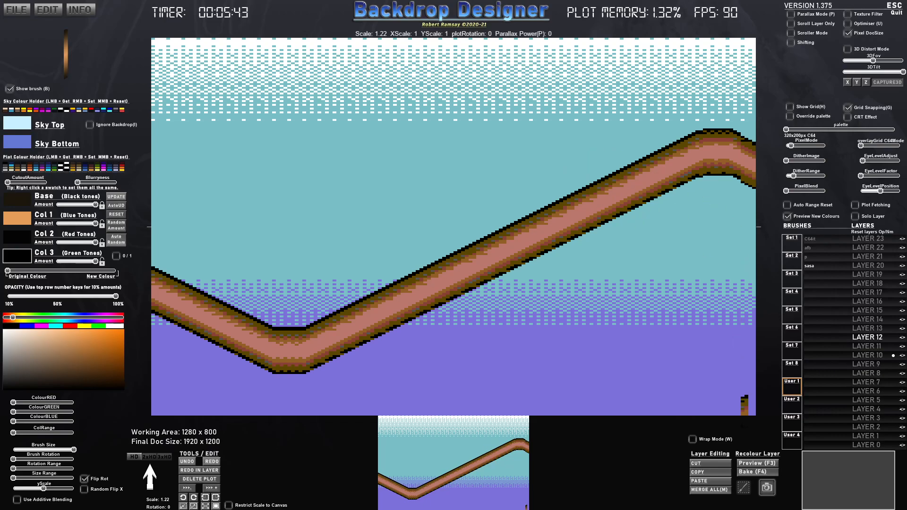
# - Capture a wide, shallow strip of the beam's upper edge as brush 1 and stamp it in the empty area below the beam
pyautogui.click(744, 487)
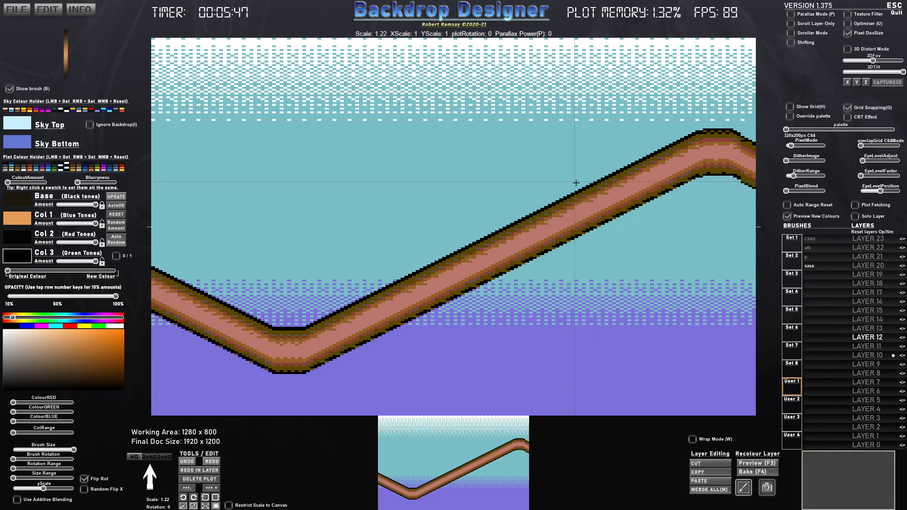
pyautogui.moveTo(577, 183); pyautogui.dragTo(617, 192)
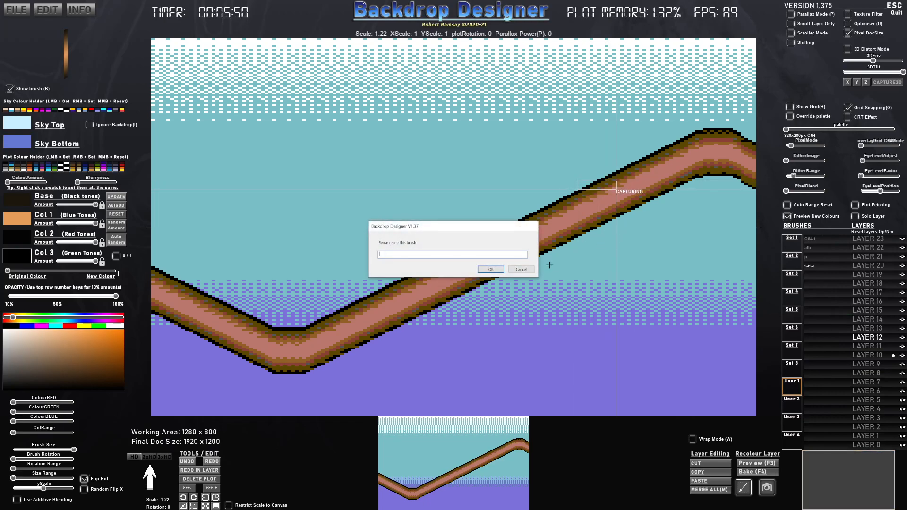
pyautogui.click(498, 271)
pyautogui.click(618, 259)
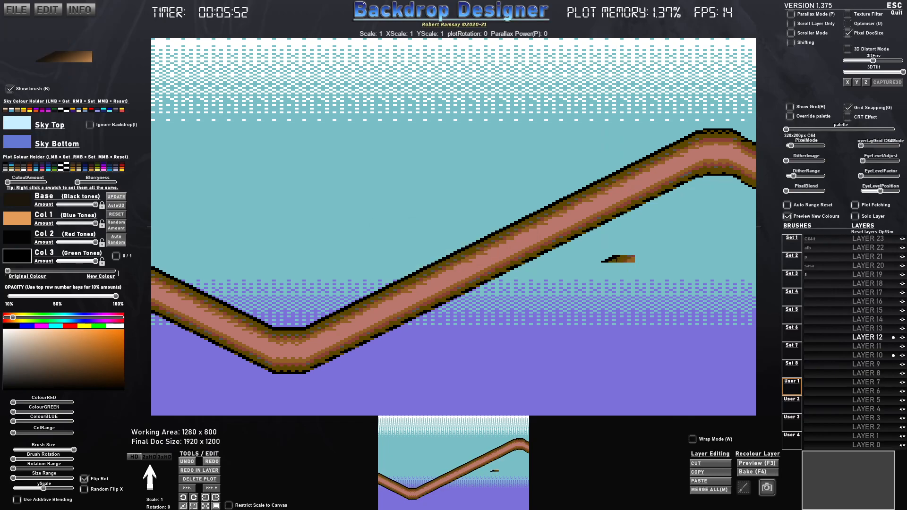
# - Capture a small block of the beam's upper shading as brush 2 and stamp it at the end of the strip
pyautogui.click(743, 487)
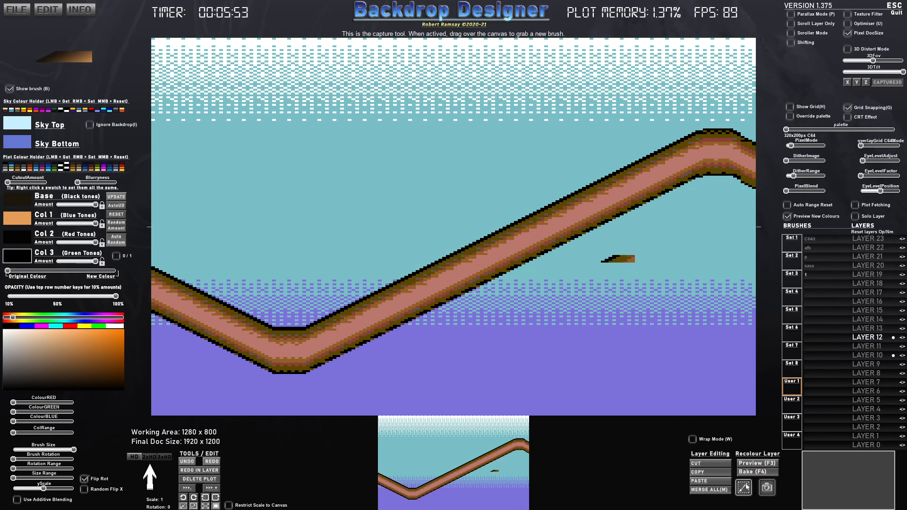
pyautogui.click(632, 184)
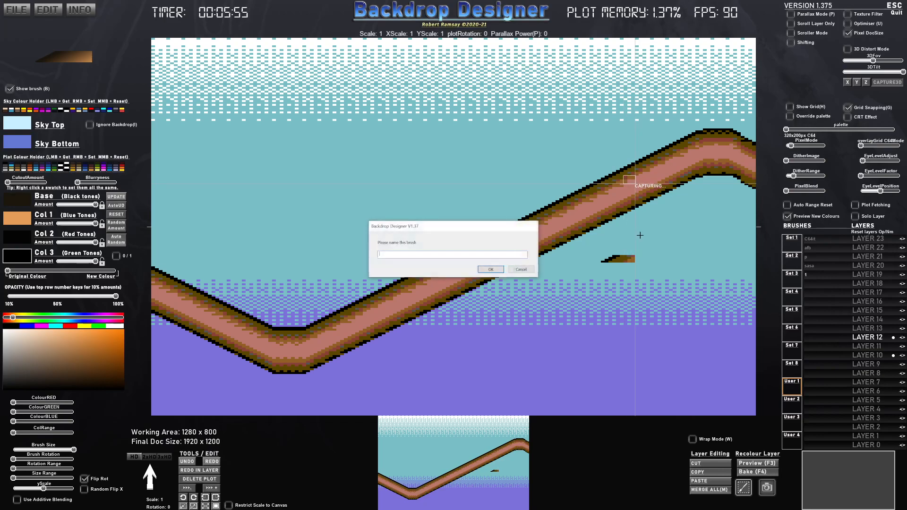
pyautogui.click(484, 271)
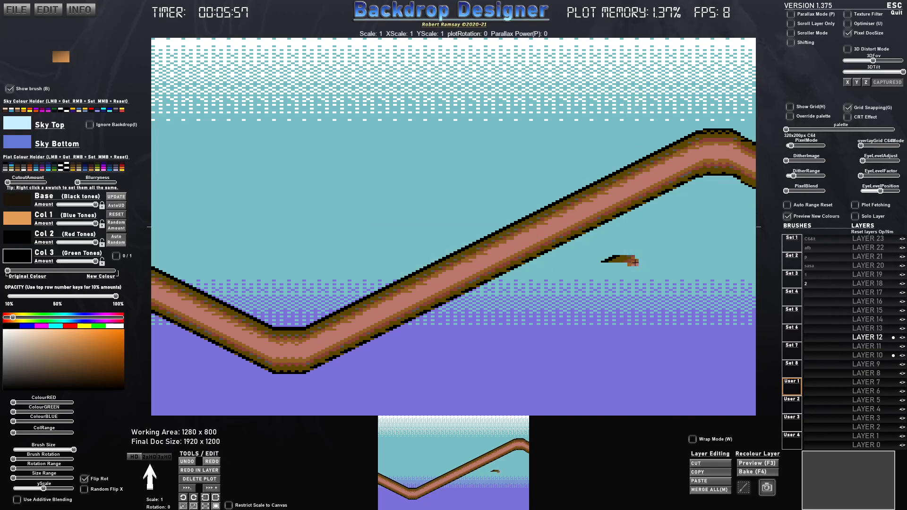
# - Capture a small upright block from the beam's light centre as brush 3 and stamp it below the previous piece
pyautogui.click(744, 487)
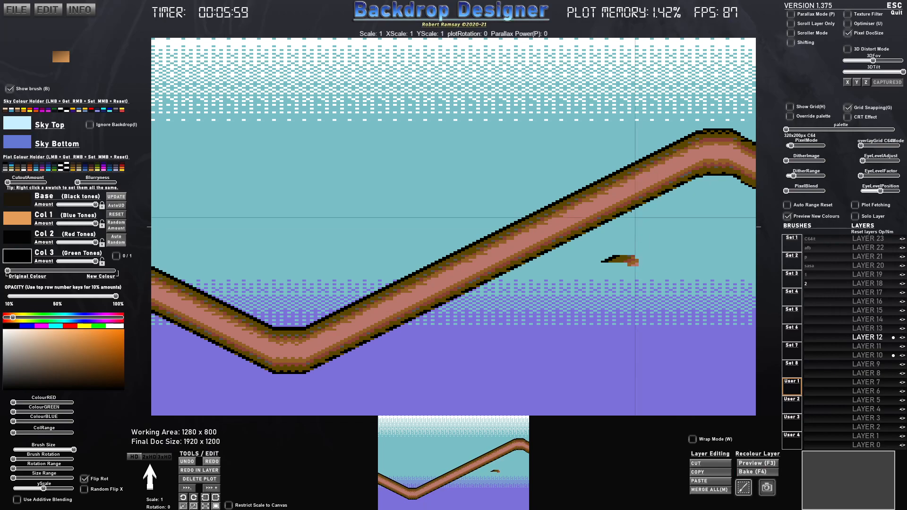
pyautogui.moveTo(631, 176); pyautogui.dragTo(639, 190)
pyautogui.write('3')
pyautogui.click(499, 270)
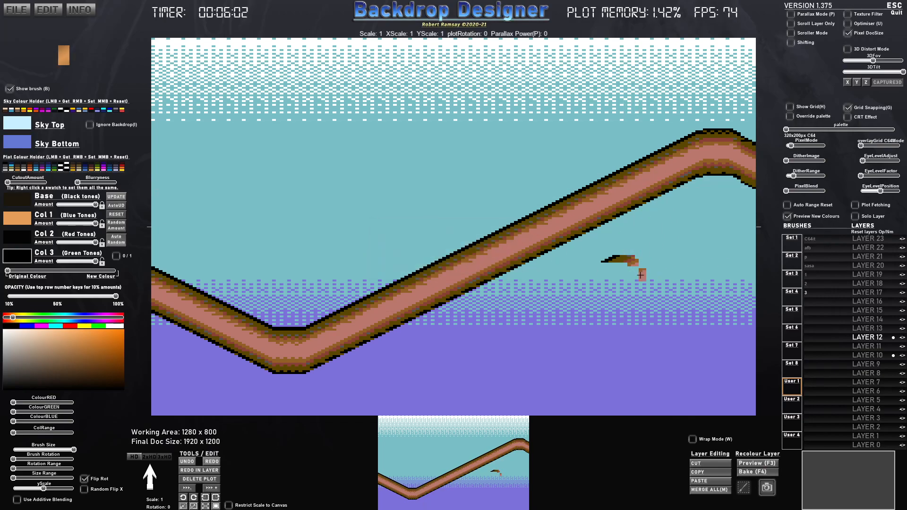
# - Capture a tall, narrow piece reaching the beam's lower edge as brush 4 and stamp it to complete the hook shape
pyautogui.click(743, 488)
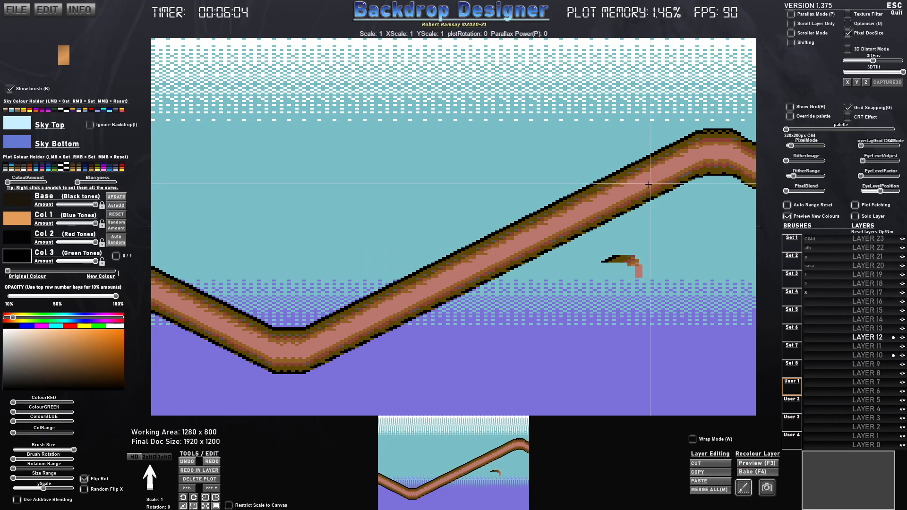
pyautogui.moveTo(639, 185); pyautogui.dragTo(646, 214)
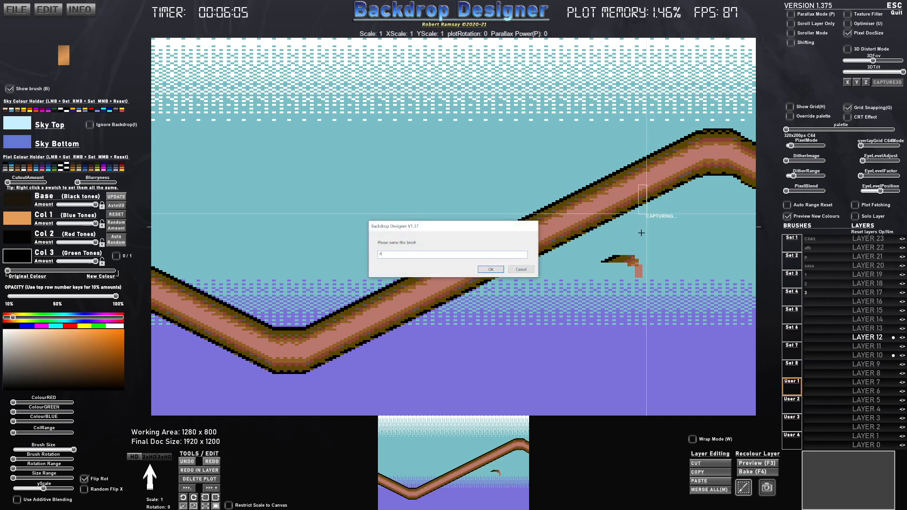
pyautogui.click(499, 268)
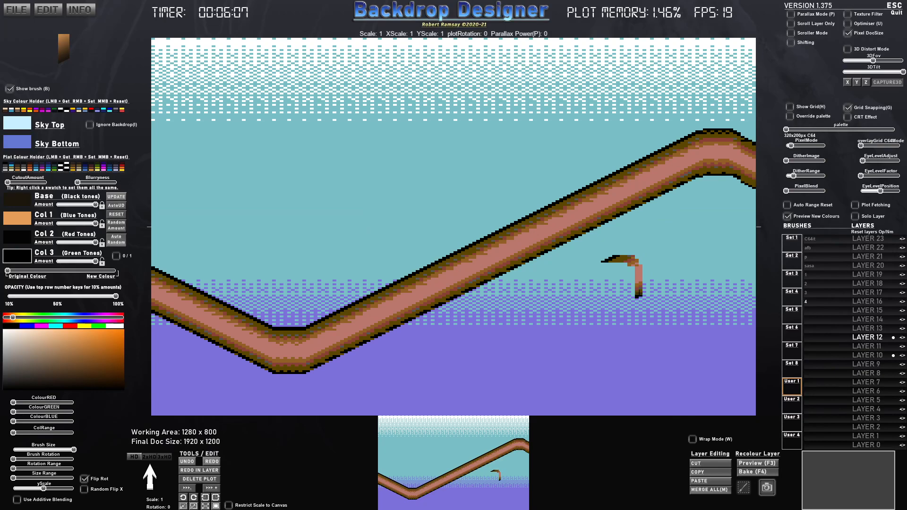
# - Capture the assembled hook shape as brush 5 and stamp it as collars along the beam, flipped horizontally on the descending section
pyautogui.click(744, 488)
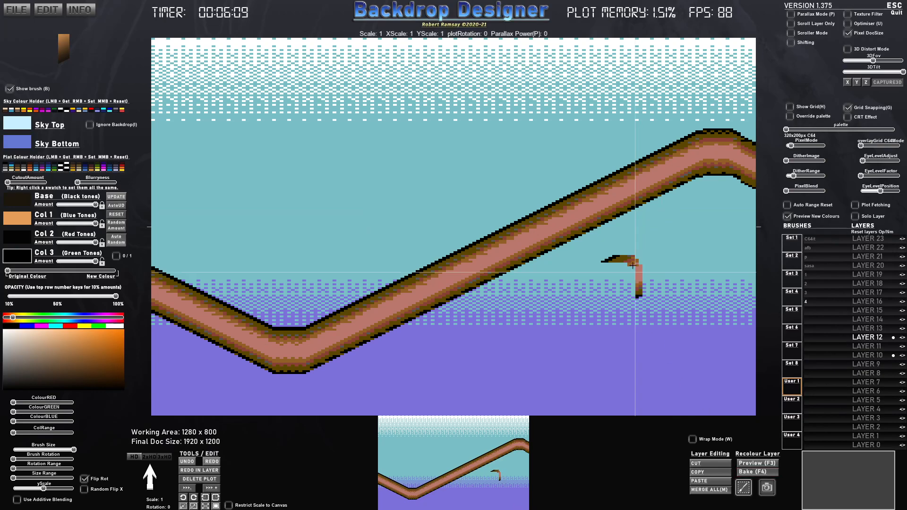
pyautogui.moveTo(597, 252); pyautogui.dragTo(647, 309)
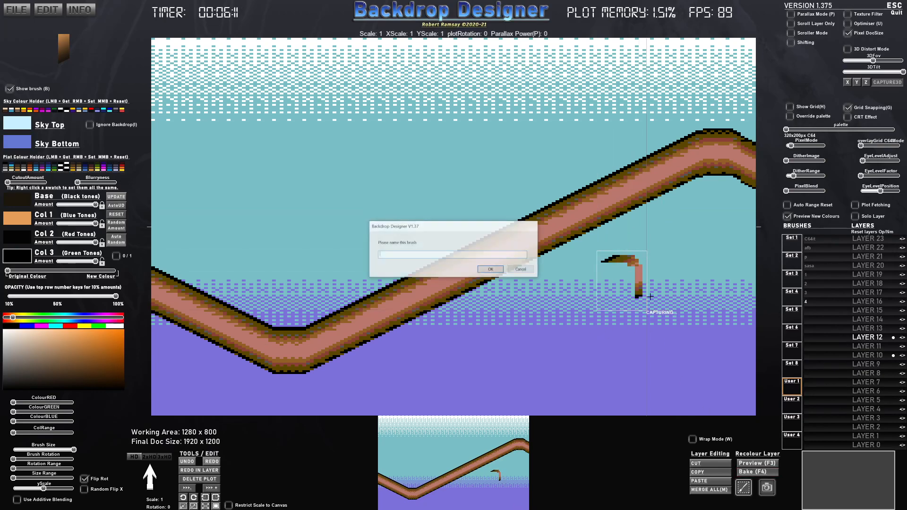
pyautogui.press('Return')
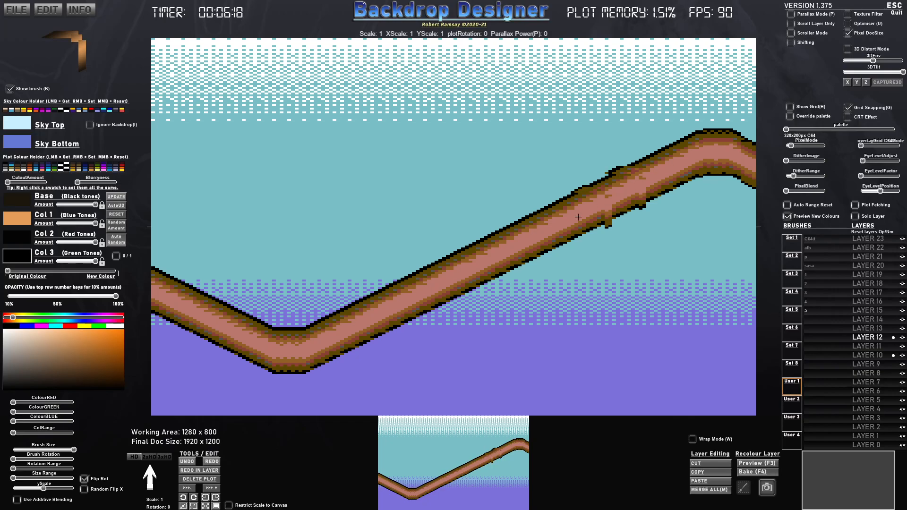
pyautogui.click(521, 244)
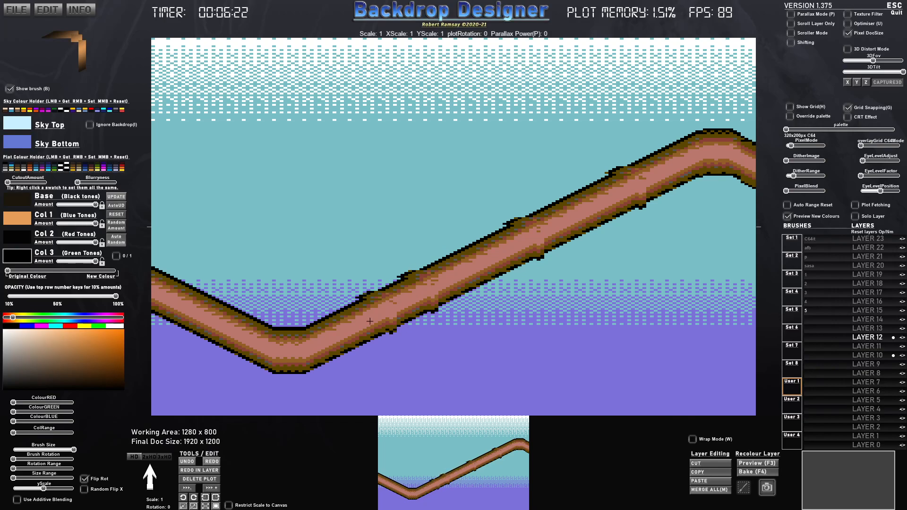
pyautogui.press('x')
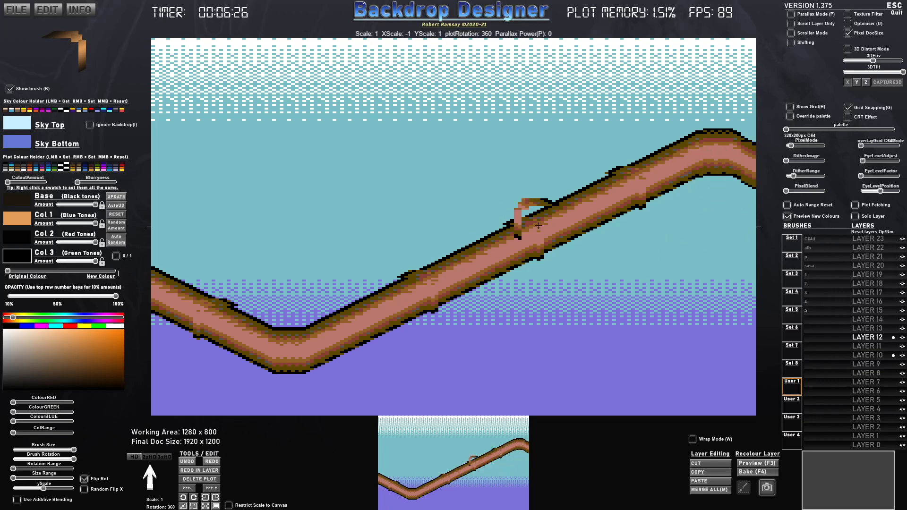
# - On Layer 11, turn the collar brush black with a half colour blend and reduced opacity, and stamp shadows beside the collars, flipped on the descending section
pyautogui.click(867, 347)
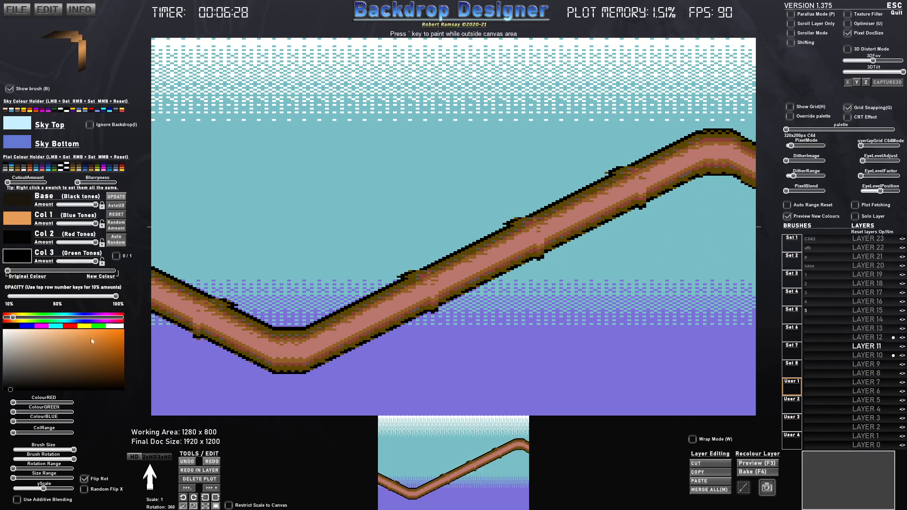
pyautogui.rightClick(24, 261)
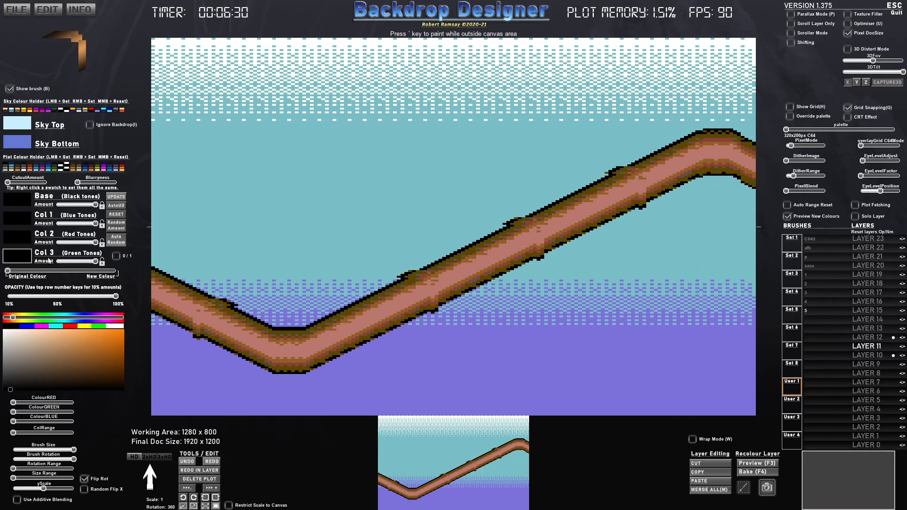
pyautogui.moveTo(51, 271)
pyautogui.mouseDown()
pyautogui.moveTo(65, 272)
pyautogui.moveTo(69, 298)
pyautogui.mouseUp()
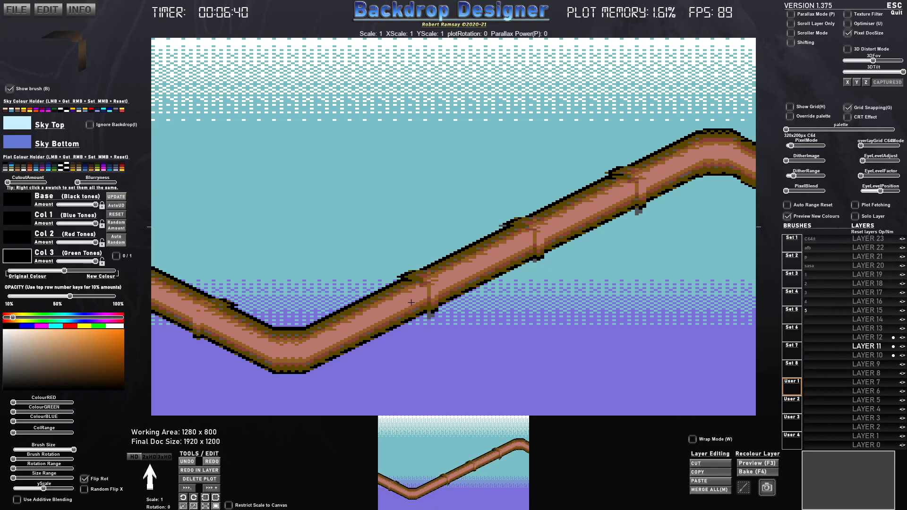
pyautogui.press('x')
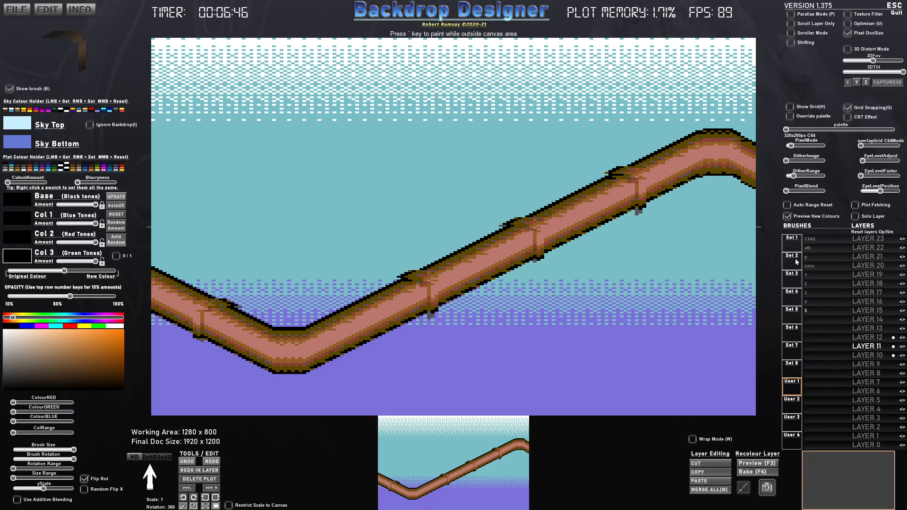
# - Set up the s_Circle brush from Set 5 in full white, with the Base, Col 2 and Col 3 amounts at minimum
pyautogui.click(796, 311)
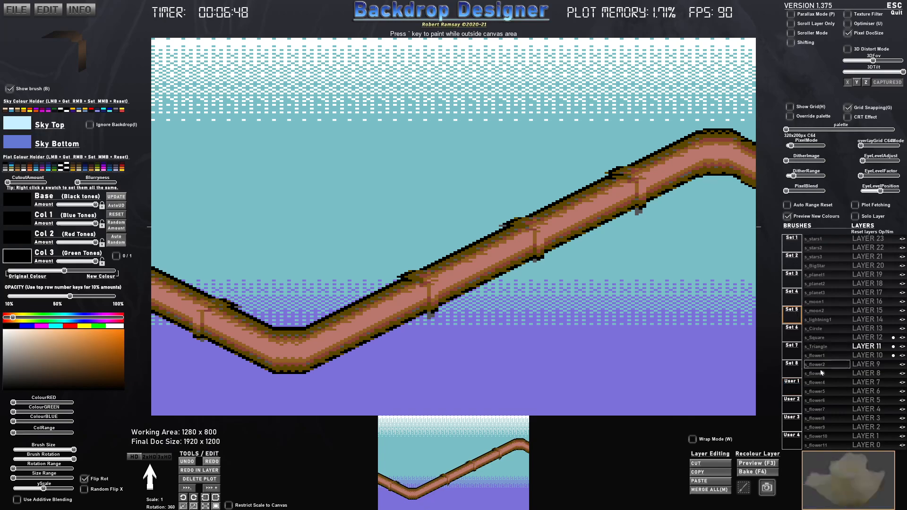
pyautogui.click(816, 328)
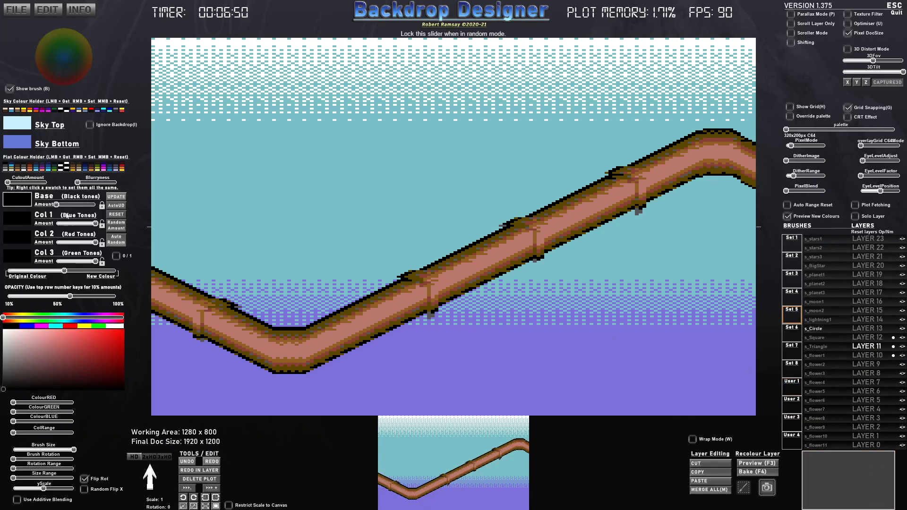
pyautogui.moveTo(69, 263); pyautogui.dragTo(53, 261)
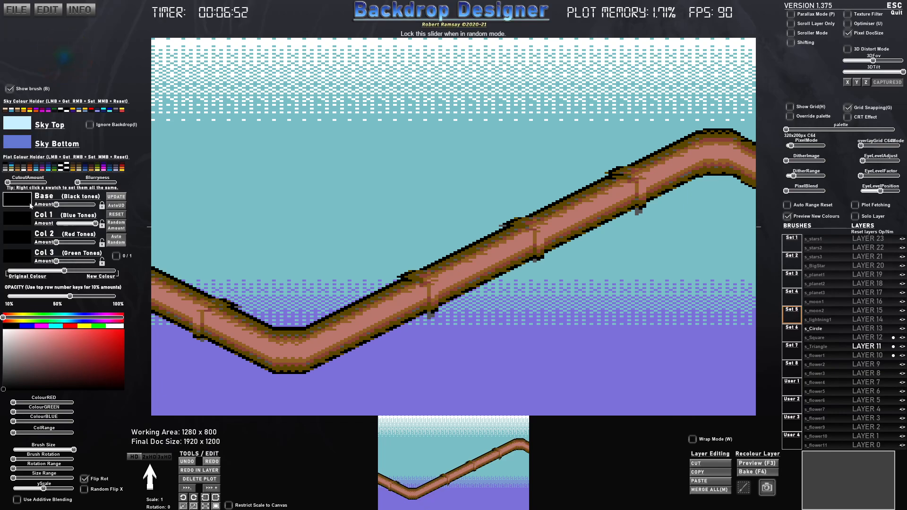
pyautogui.rightClick(114, 327)
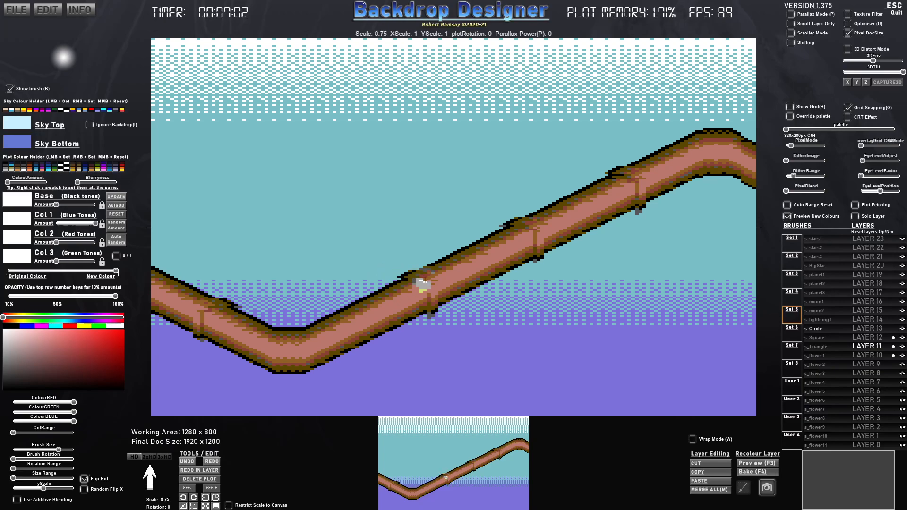
# - On Layer 13, shrink the circle brush to 0.37 scale and stamp small additive highlights on the pipe collars and upper bend
pyautogui.scroll(-2, 429, 284)
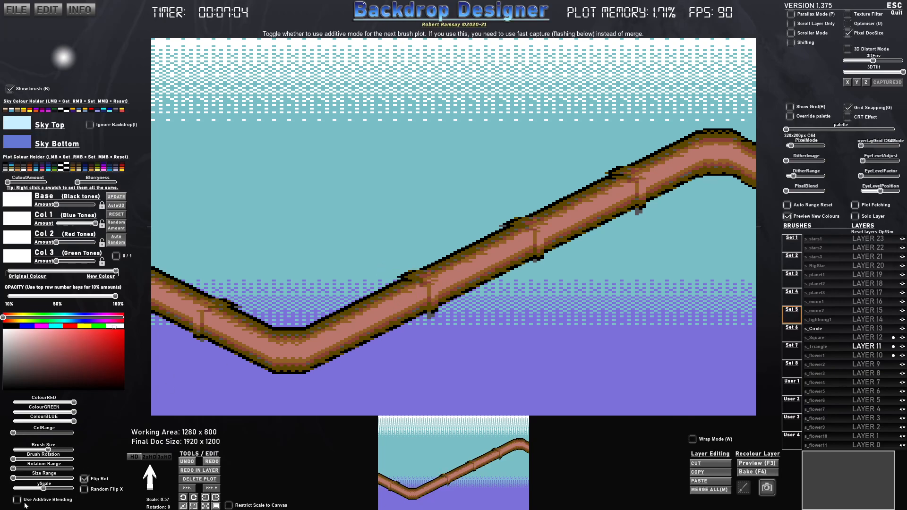
pyautogui.click(876, 329)
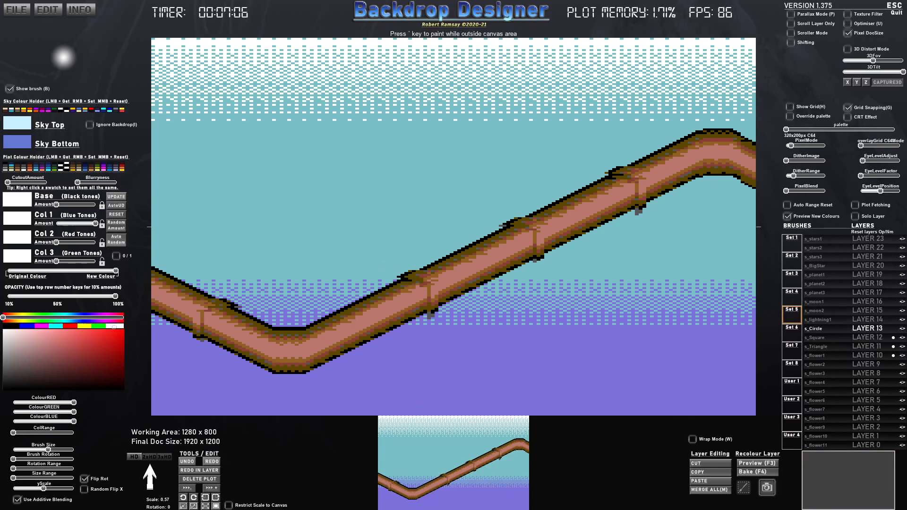
pyautogui.click(19, 499)
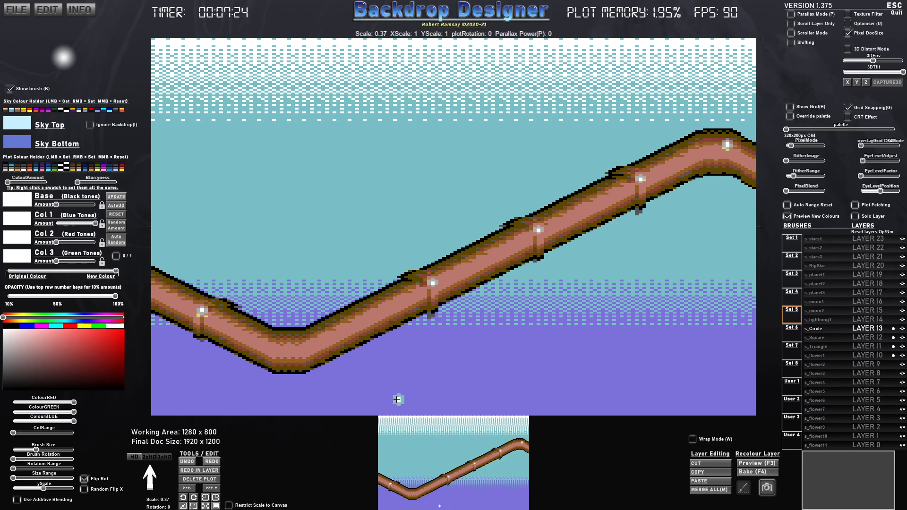
# - Capture the whole pipe with its collars and highlights as a custom brush named pipe
pyautogui.click(743, 487)
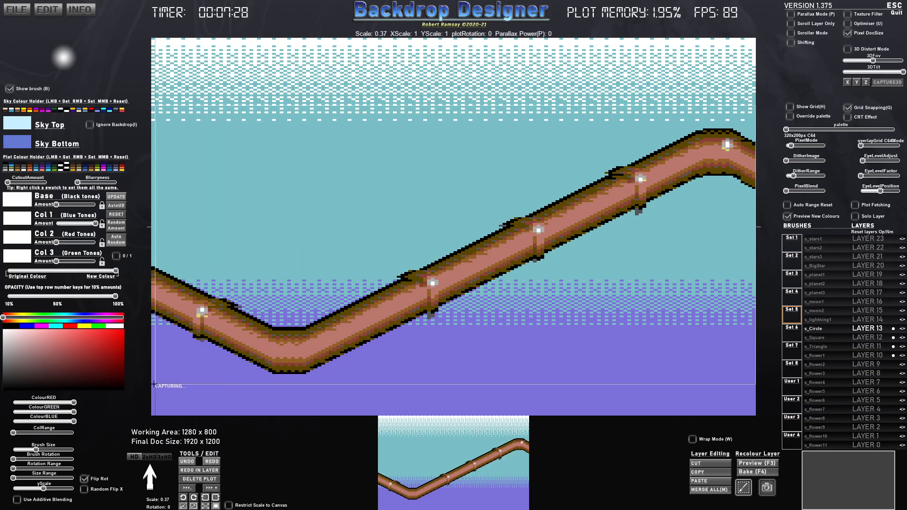
pyautogui.moveTo(158, 378); pyautogui.dragTo(354, 295)
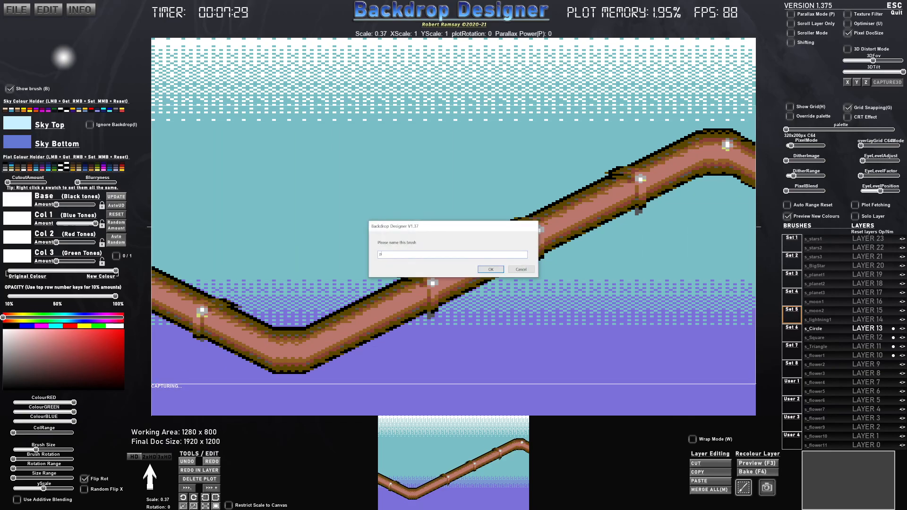
pyautogui.write('pipe')
pyautogui.press('Return')
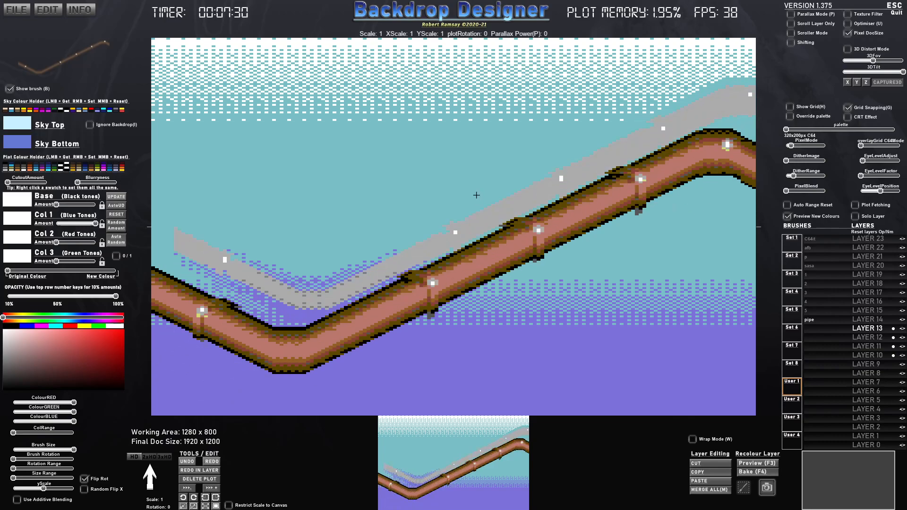
# - Set the pipe brush to its original colours and stamp a second pipe directly above the first
pyautogui.moveTo(21, 275); pyautogui.dragTo(117, 272)
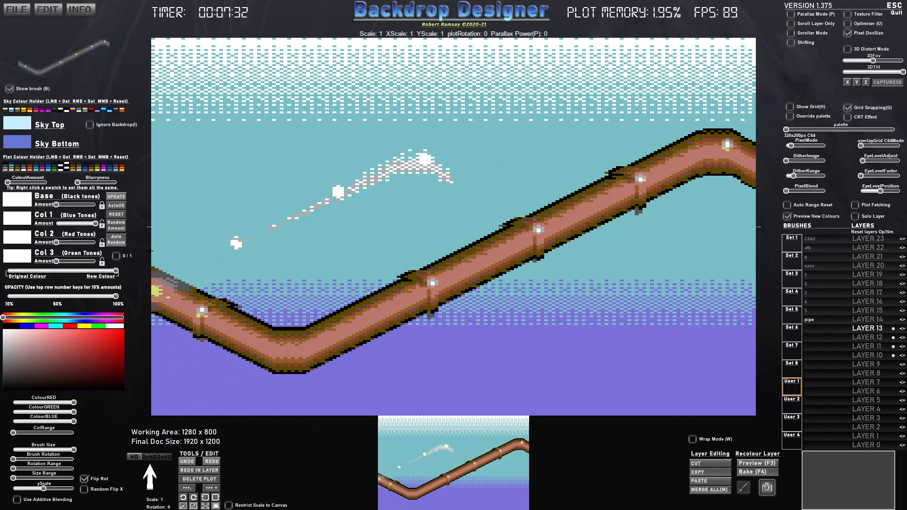
pyautogui.click(278, 185)
pyautogui.moveTo(114, 272); pyautogui.dragTo(6, 272)
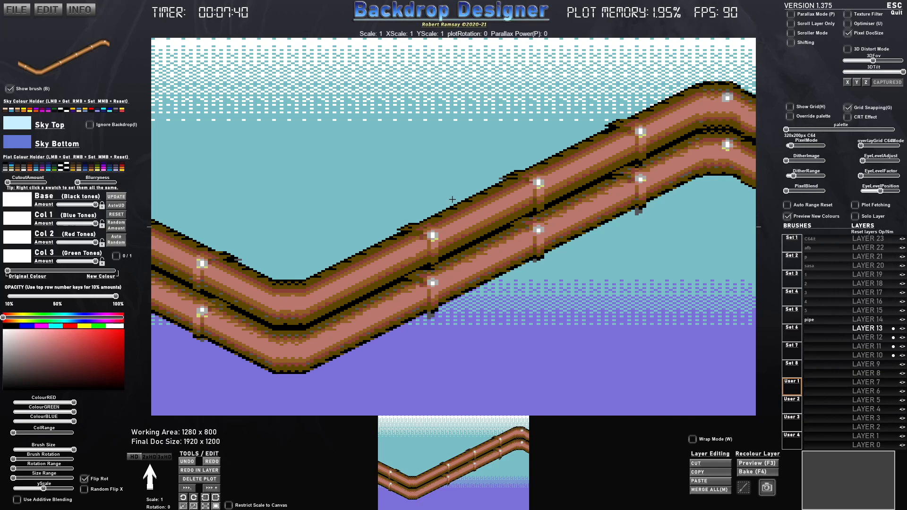
pyautogui.click(452, 200)
# - Change the sky gradient to black for Sky Top and mid grey for Sky Bottom
pyautogui.click(23, 327)
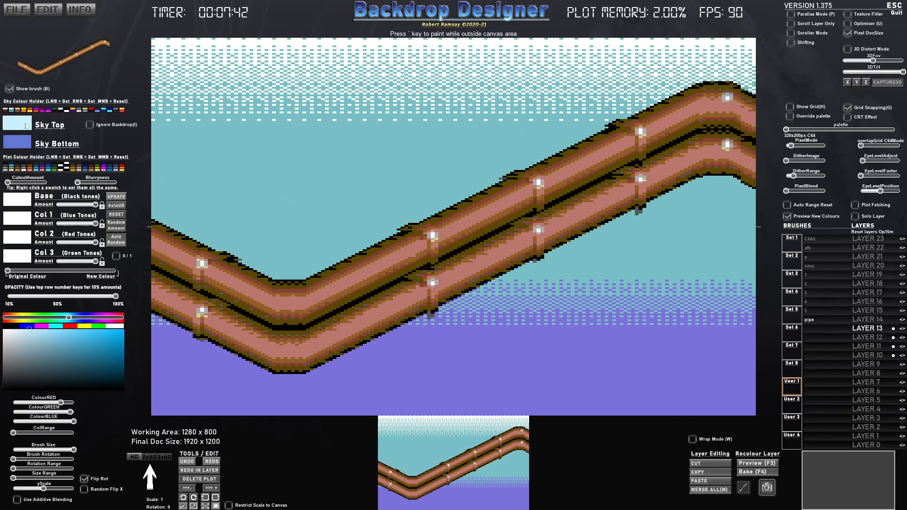
pyautogui.click(11, 326)
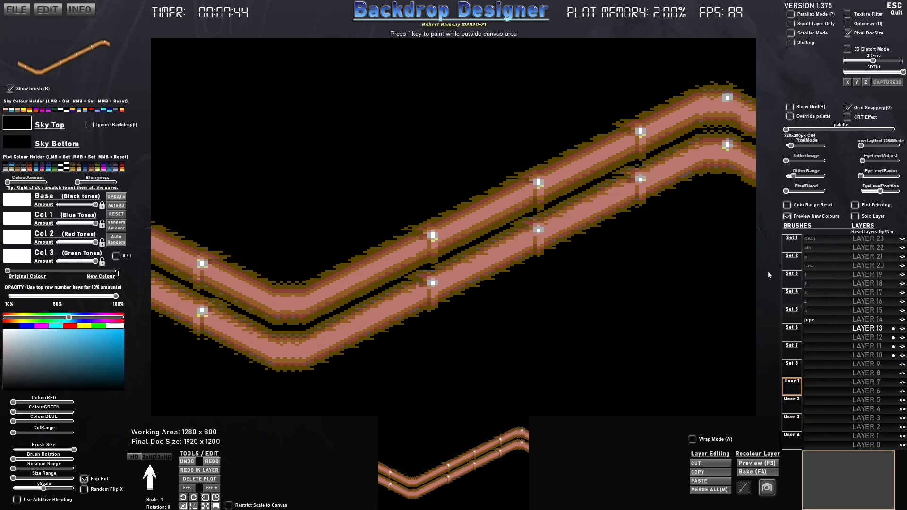
pyautogui.click(22, 145)
pyautogui.moveTo(20, 369); pyautogui.dragTo(8, 355)
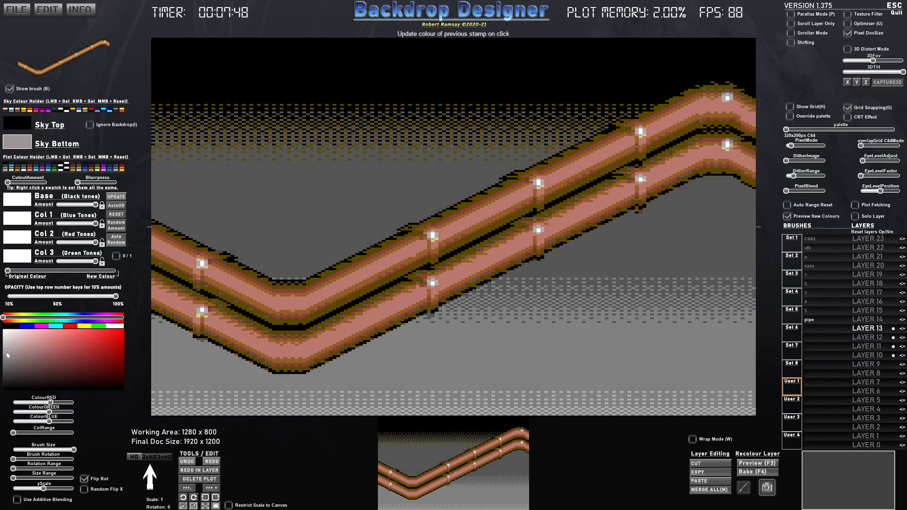
# - Select Layer 9 and turn the blurred pipe brush entirely black using the full new-colour blend
pyautogui.click(864, 364)
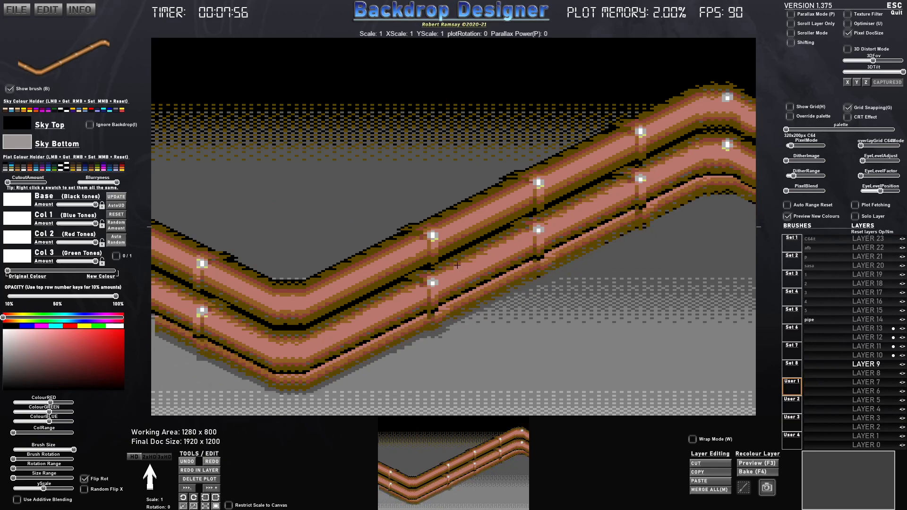
pyautogui.click(20, 201)
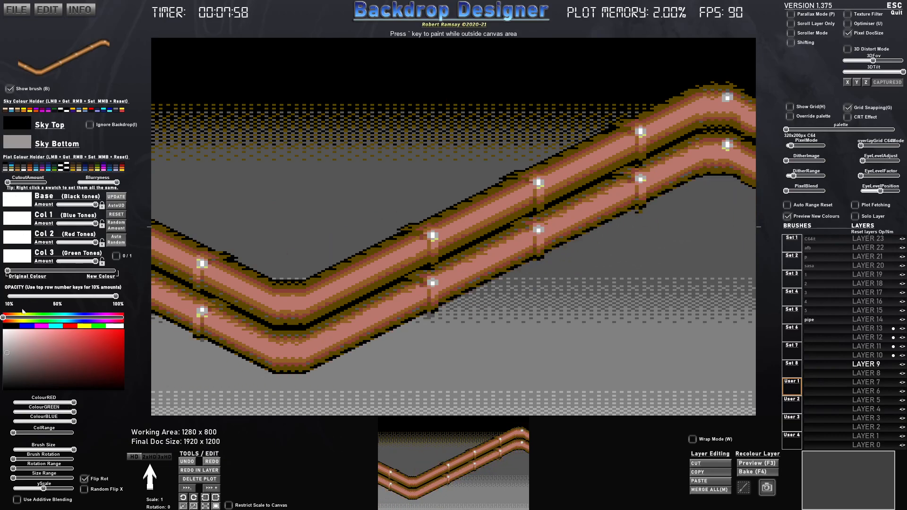
pyautogui.click(14, 326)
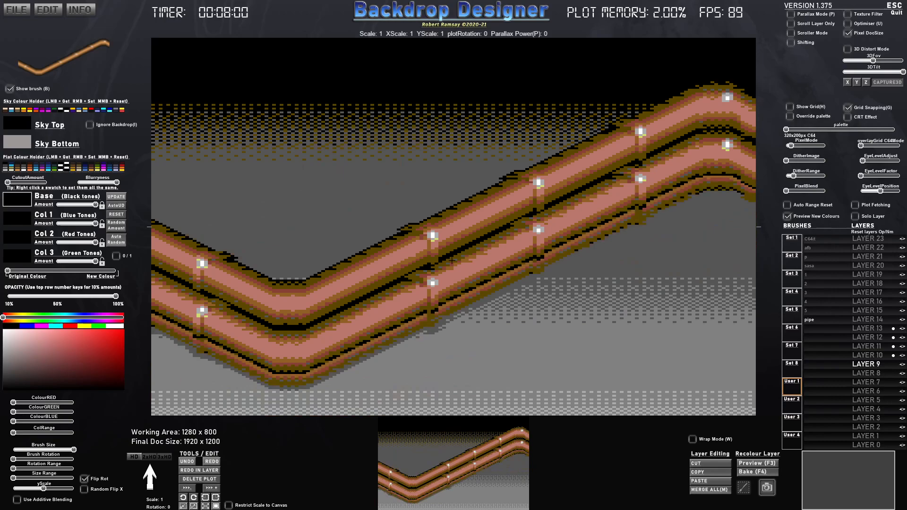
pyautogui.click(58, 272)
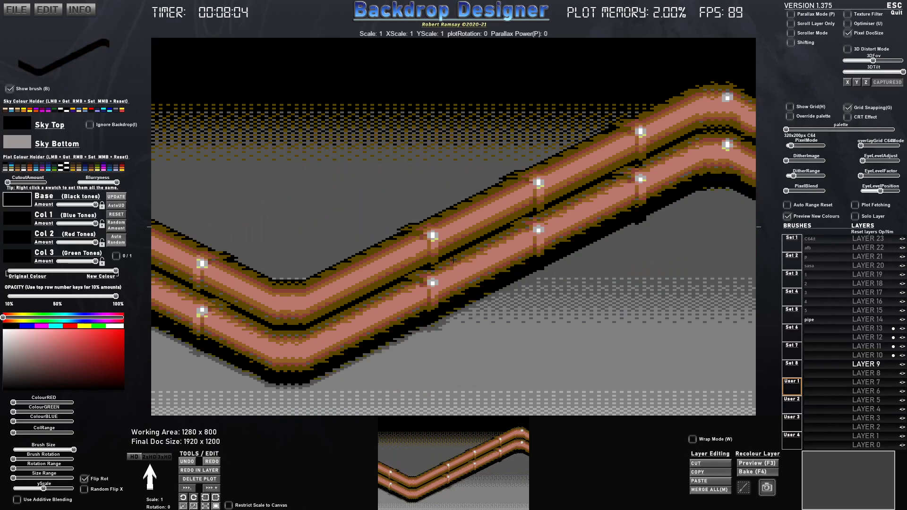
# - Try different opacities for the black pipe brush, settle on 70%, and stamp it as a shadow beneath the lower pipe
pyautogui.press('3')
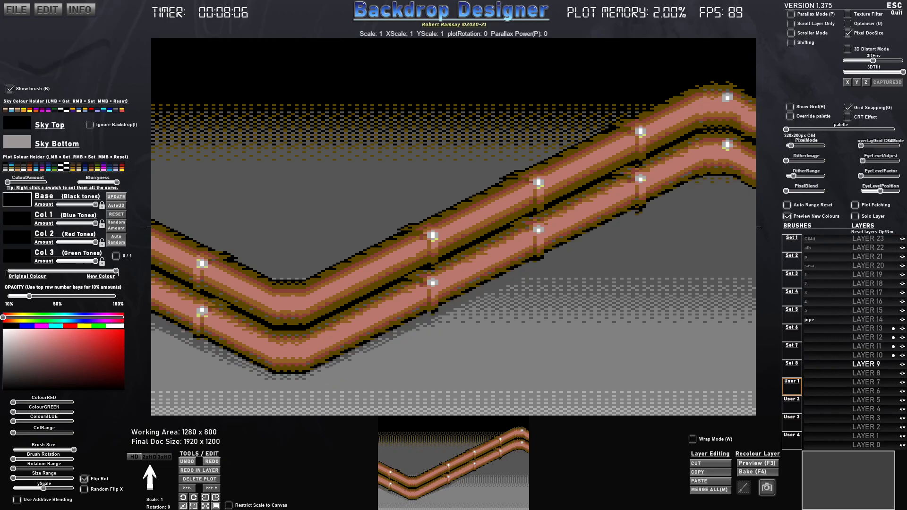
pyautogui.press('7')
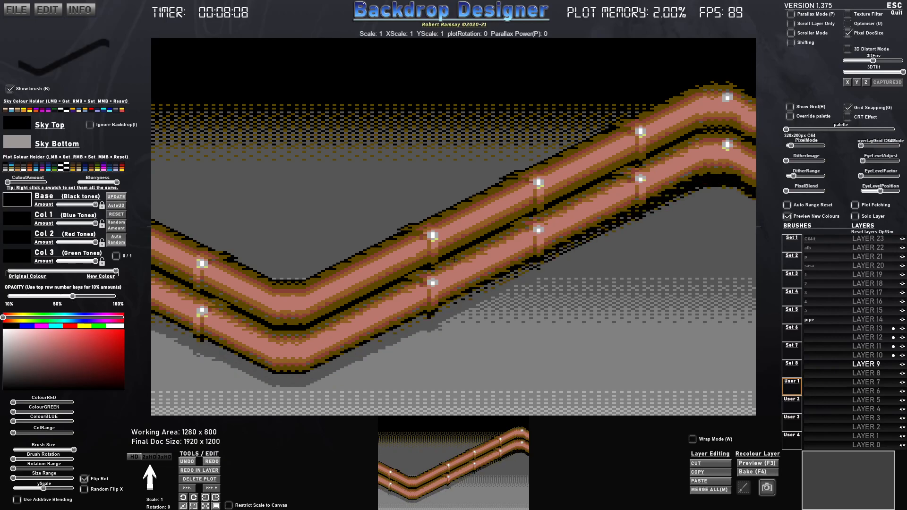
pyautogui.press('9')
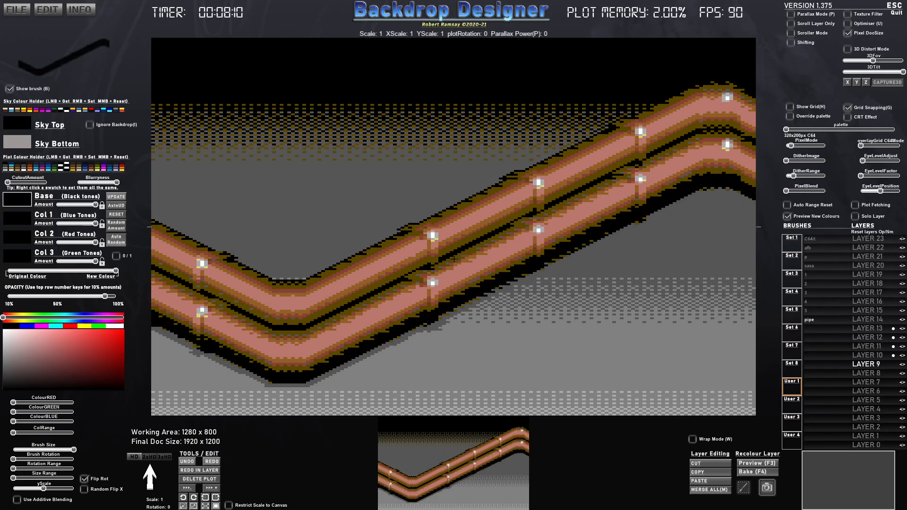
pyautogui.press('7')
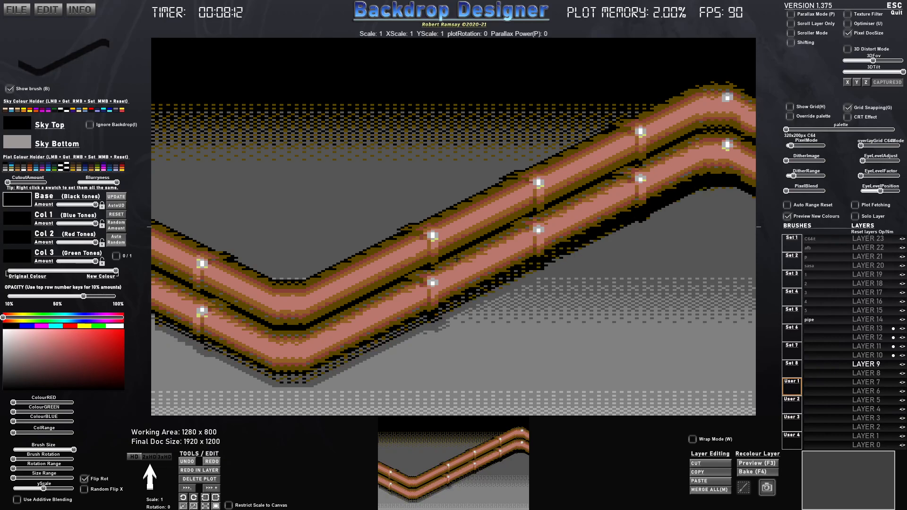
pyautogui.click(456, 259)
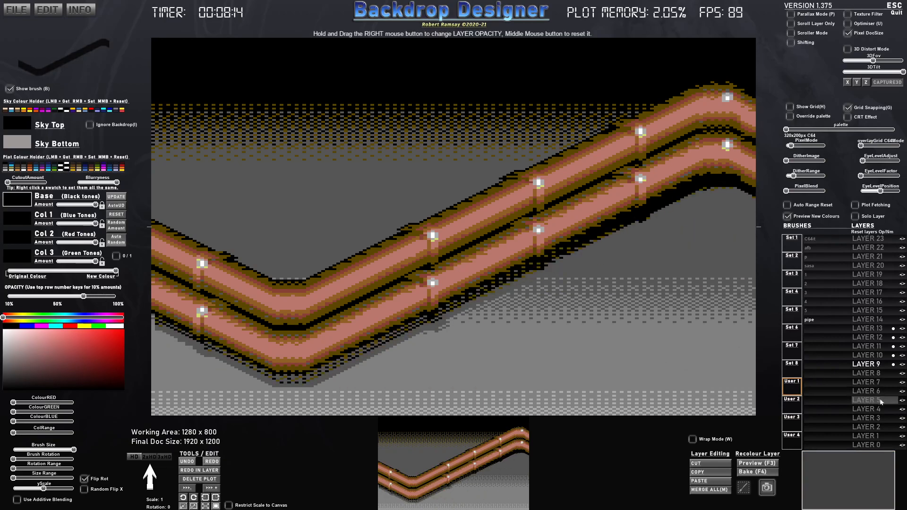
pyautogui.click(744, 487)
pyautogui.moveTo(756, 59); pyautogui.dragTo(151, 397)
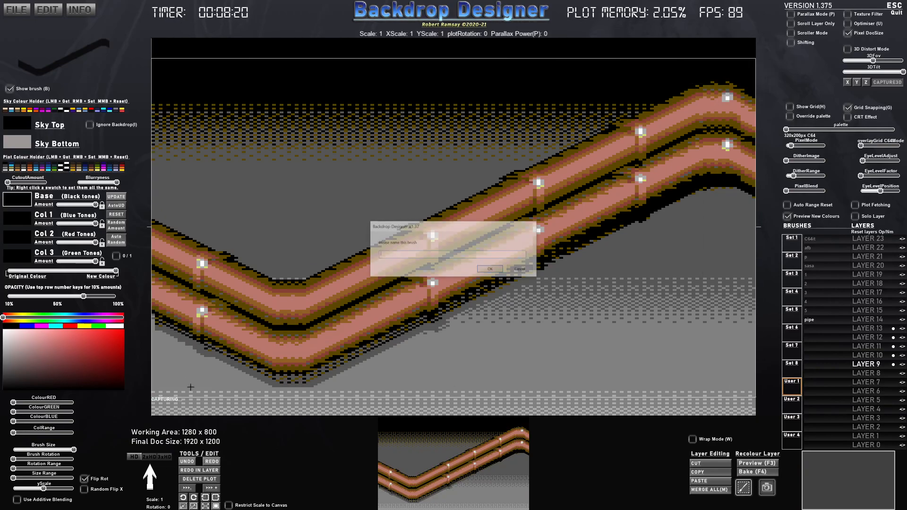
pyautogui.click(520, 270)
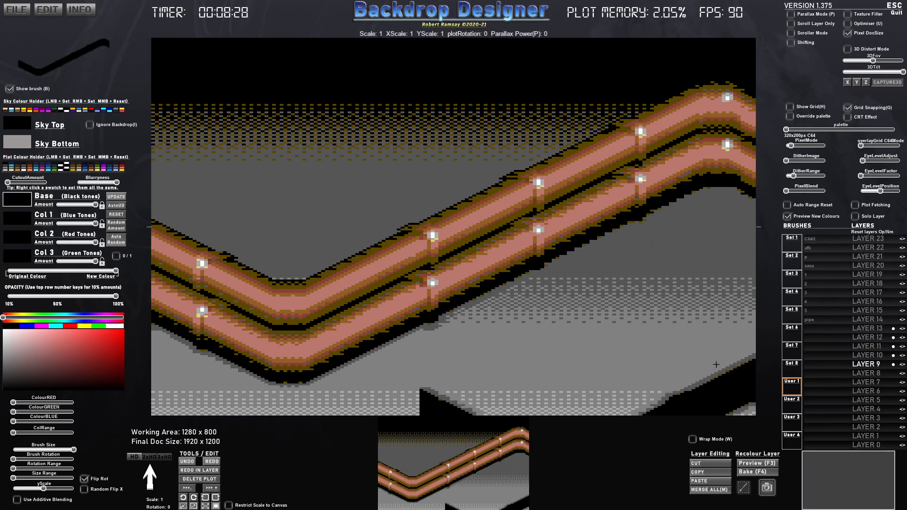
# - Restamp the pipe shadow at 70% opacity, and capture both pipes with their shadow as a brush named p2
pyautogui.press('6')
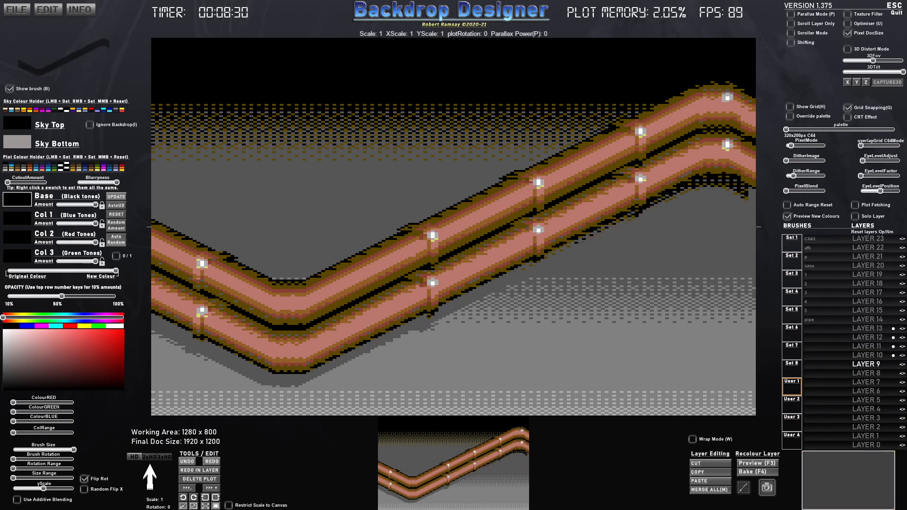
pyautogui.press('7')
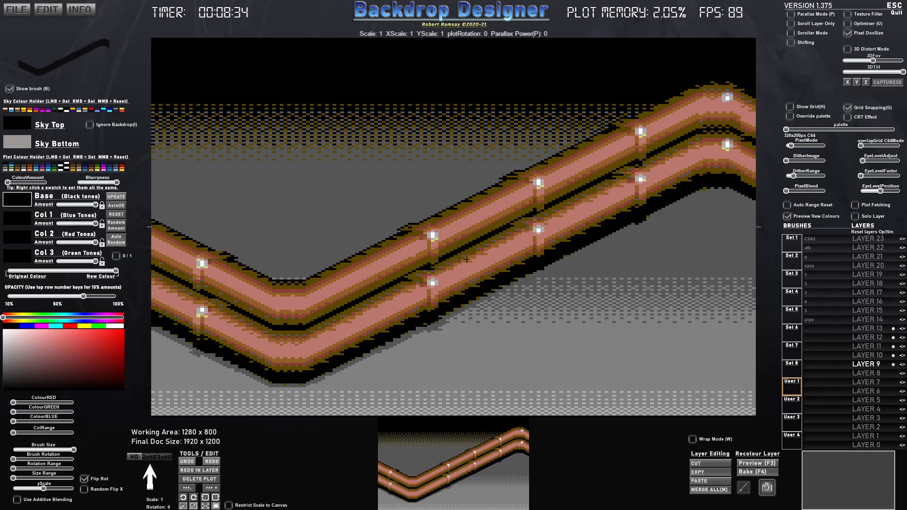
pyautogui.click(743, 487)
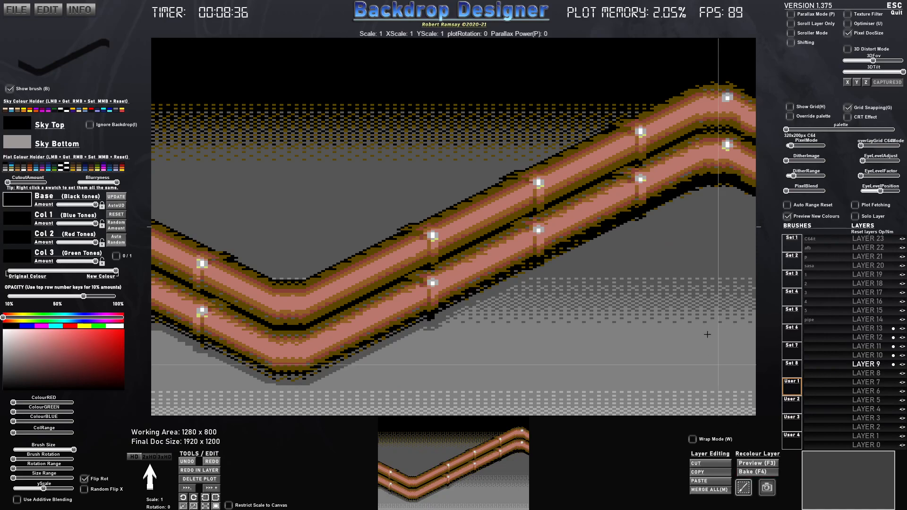
pyautogui.moveTo(755, 58)
pyautogui.mouseDown()
pyautogui.moveTo(344, 352)
pyautogui.moveTo(152, 395)
pyautogui.mouseUp()
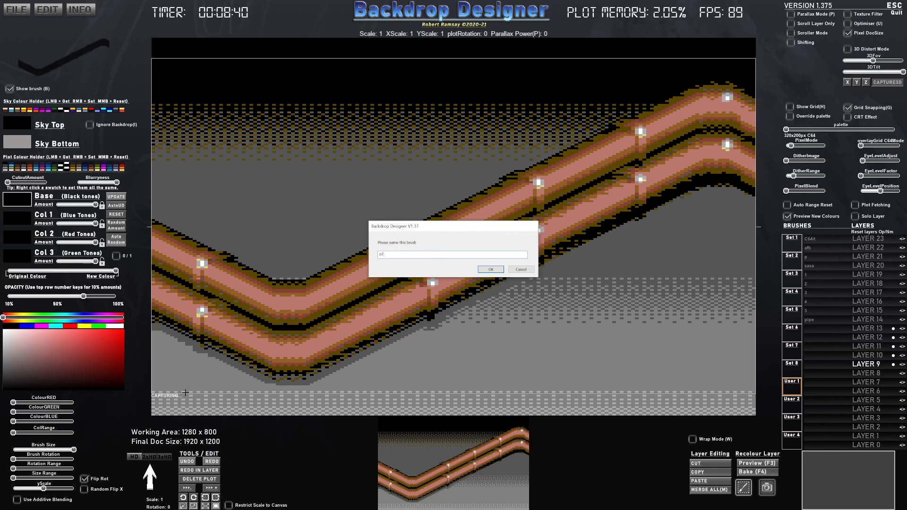
pyautogui.press('Return')
# - Reset all plot data and stamp the p2 double-pipe brush across the full canvas width on Layer 14
pyautogui.click(879, 319)
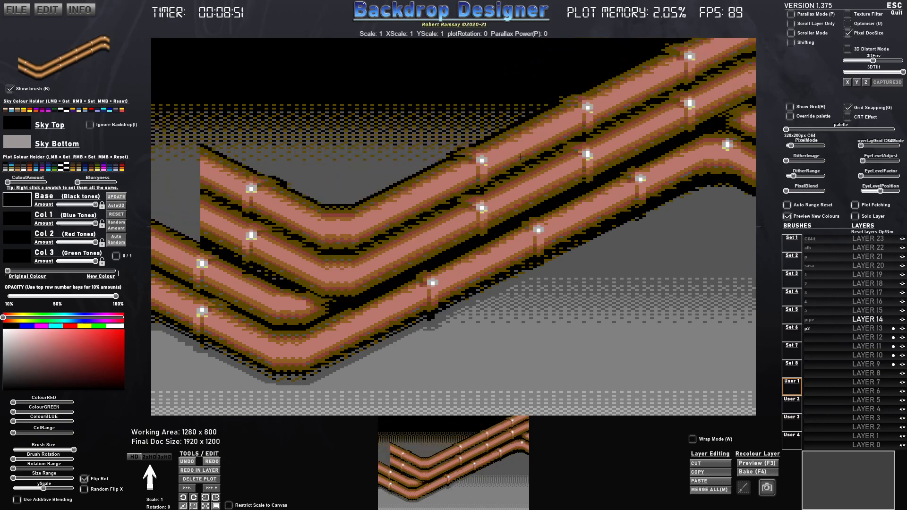
pyautogui.press('Delete')
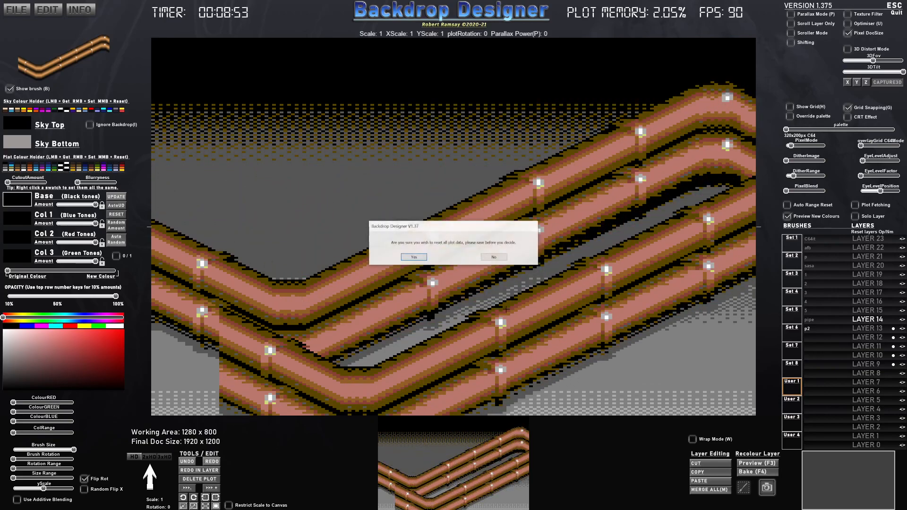
pyautogui.click(414, 257)
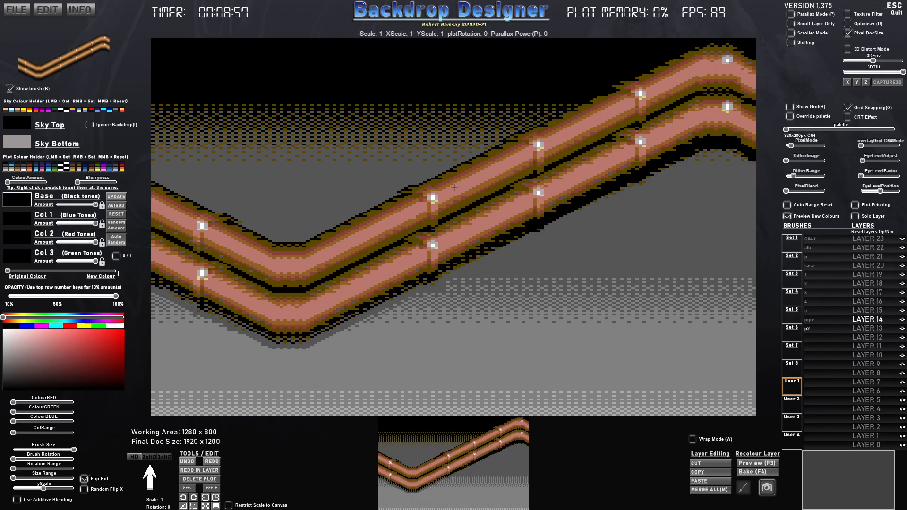
pyautogui.click(454, 187)
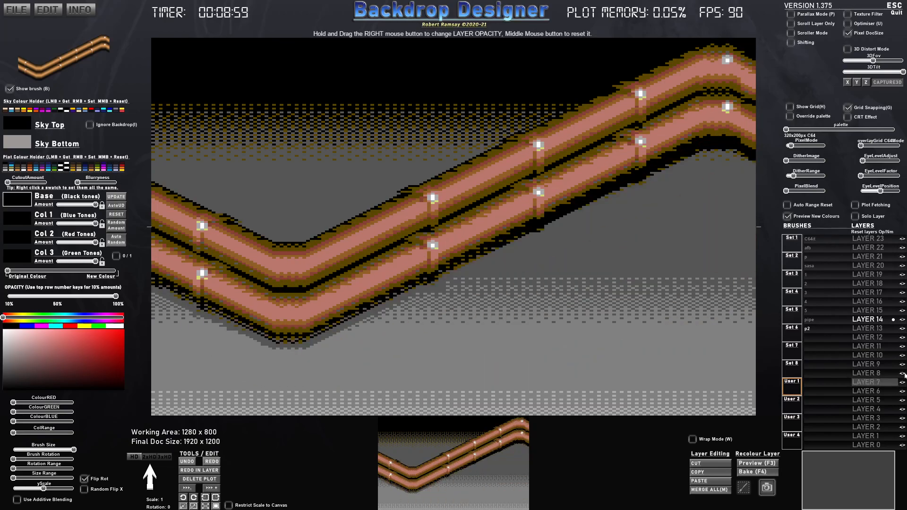
# - Select Layer 15, scale the p2 brush to 0.55, and stamp two smaller double pipes end to end across the lower canvas
pyautogui.click(867, 311)
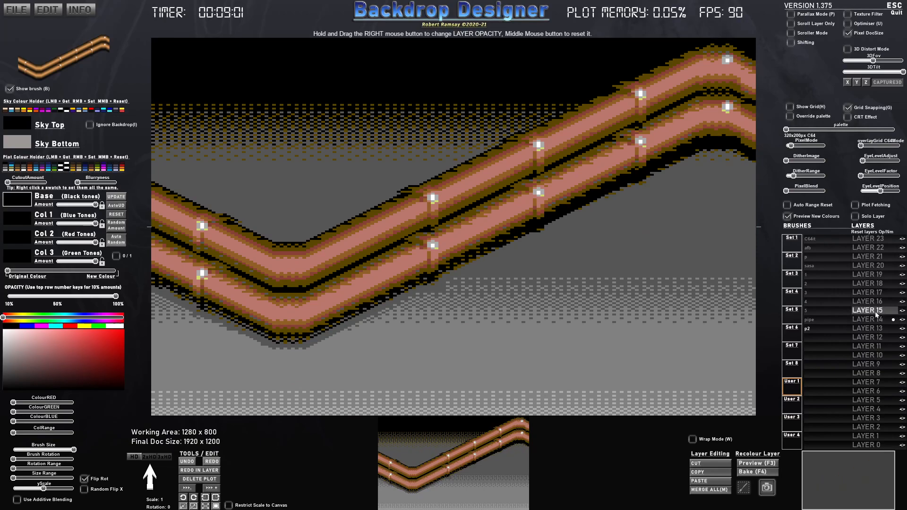
pyautogui.scroll(-3, 461, 281)
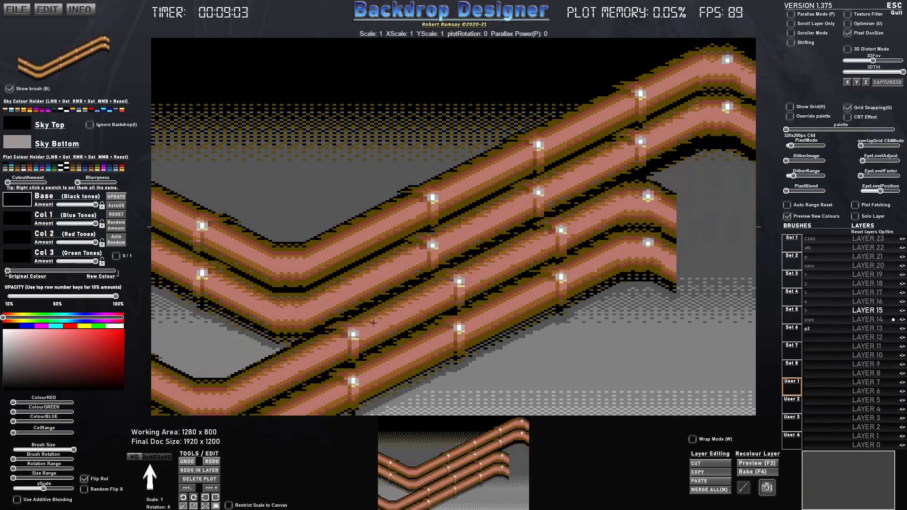
pyautogui.scroll(3, 474, 275)
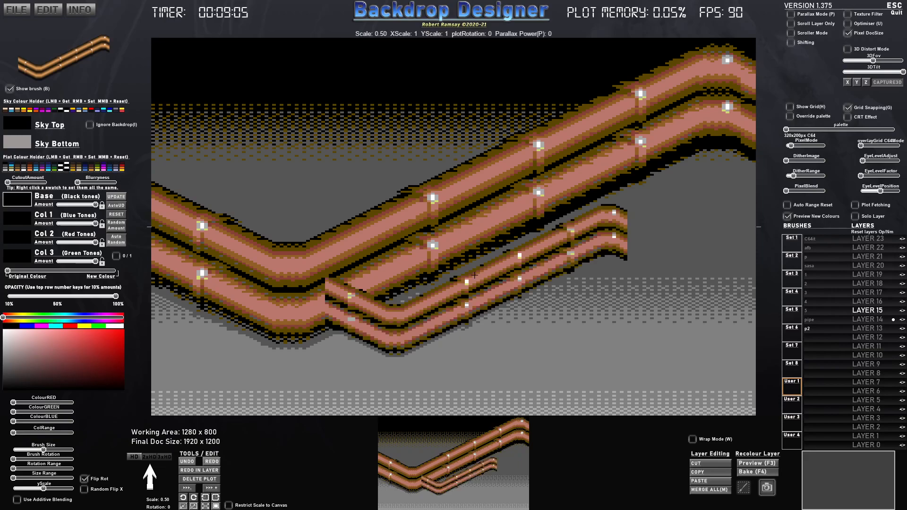
pyautogui.scroll(1, 474, 275)
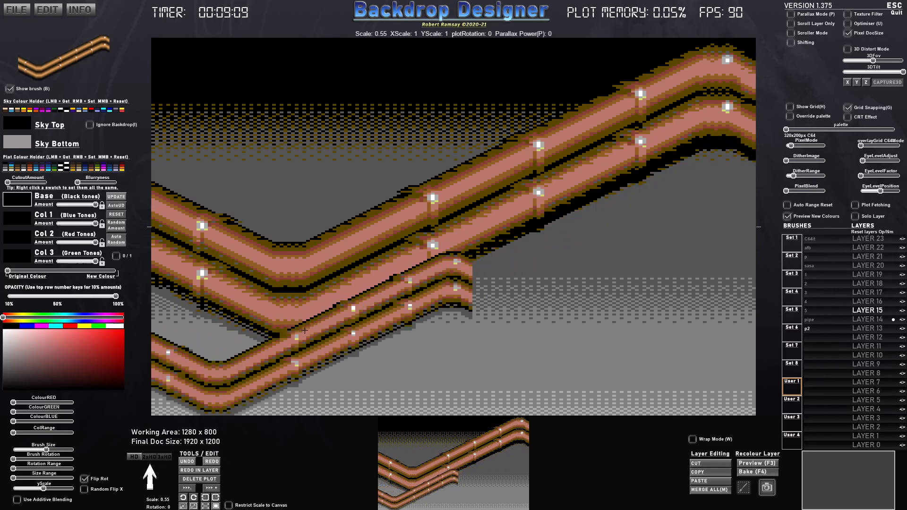
pyautogui.click(305, 331)
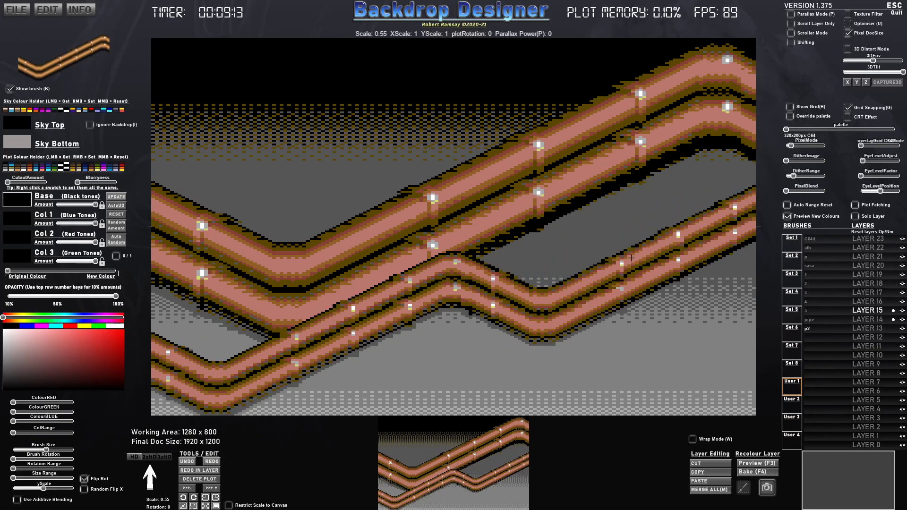
pyautogui.click(632, 259)
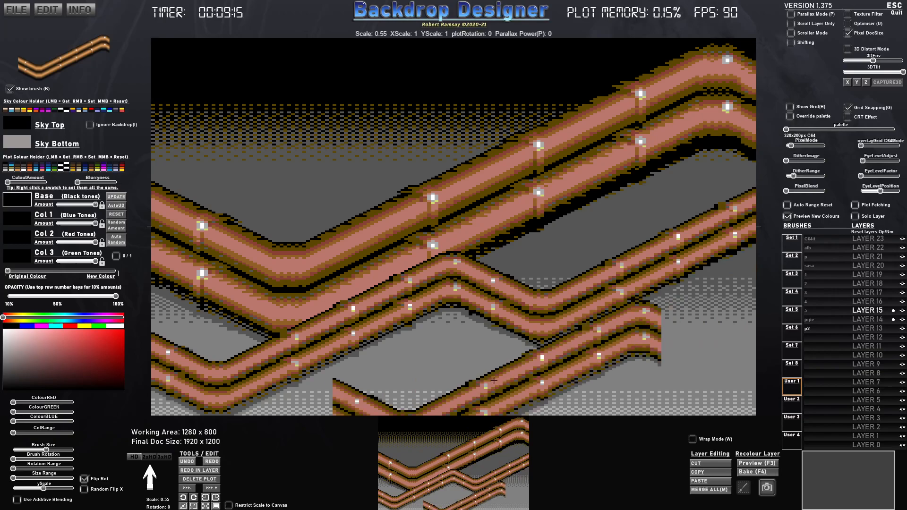
# - Stamp horizontally mirrored 0.55-scale double pipes in the lower right and upper left of the canvas
pyautogui.click(522, 365)
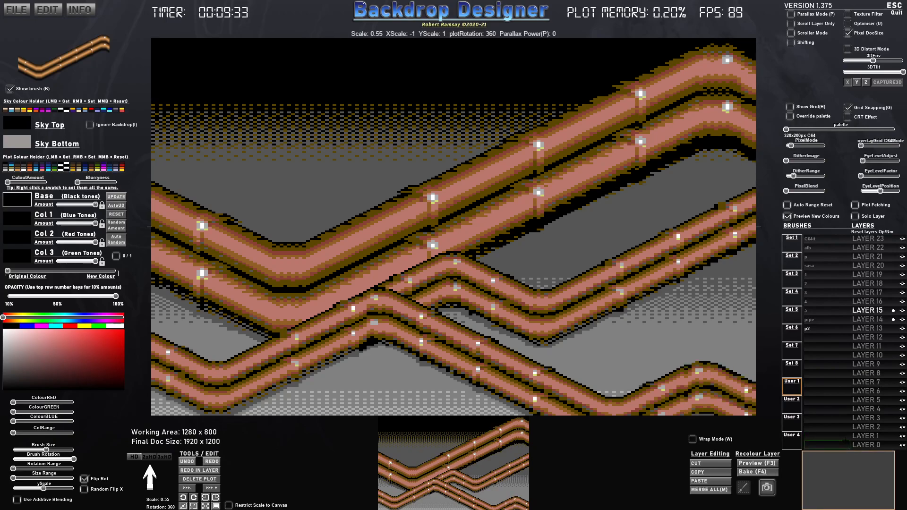
pyautogui.click(850, 443)
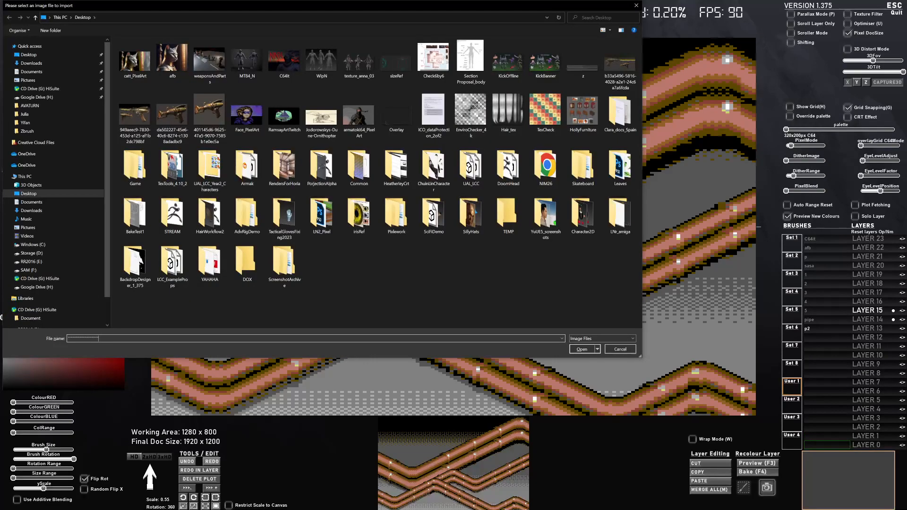
pyautogui.click(616, 349)
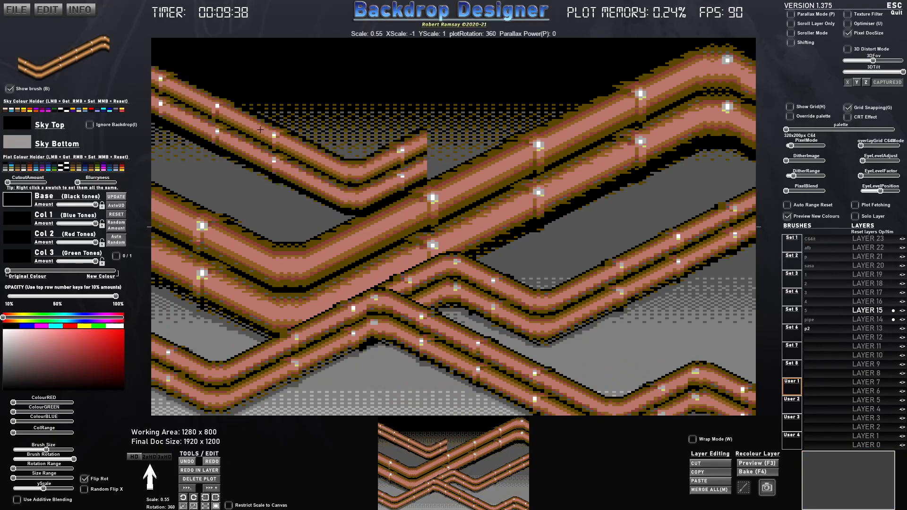
pyautogui.click(253, 133)
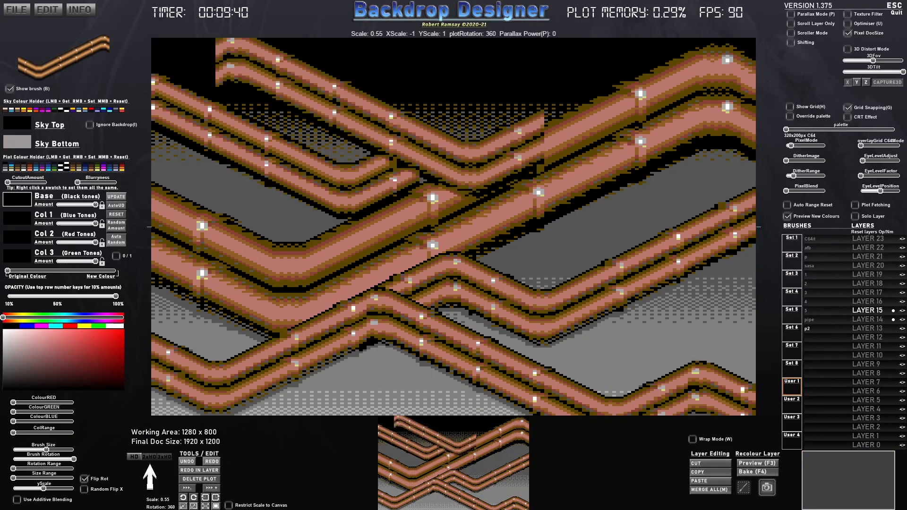
# - Capture a square section of the upper-left double pipe's straight run as a new brush named ppp
pyautogui.press('x')
pyautogui.press('x')
pyautogui.press('y')
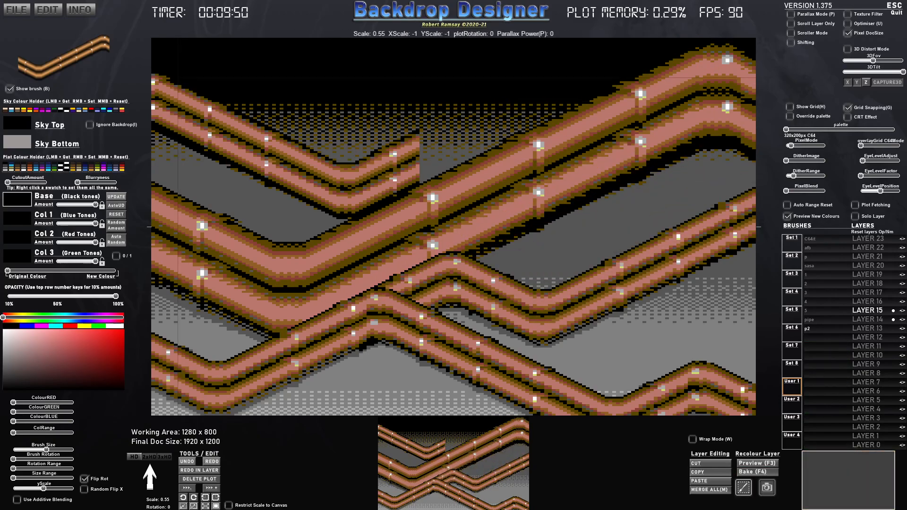
pyautogui.moveTo(177, 77)
pyautogui.mouseDown()
pyautogui.moveTo(274, 183)
pyautogui.moveTo(312, 198)
pyautogui.moveTo(288, 186)
pyautogui.mouseUp()
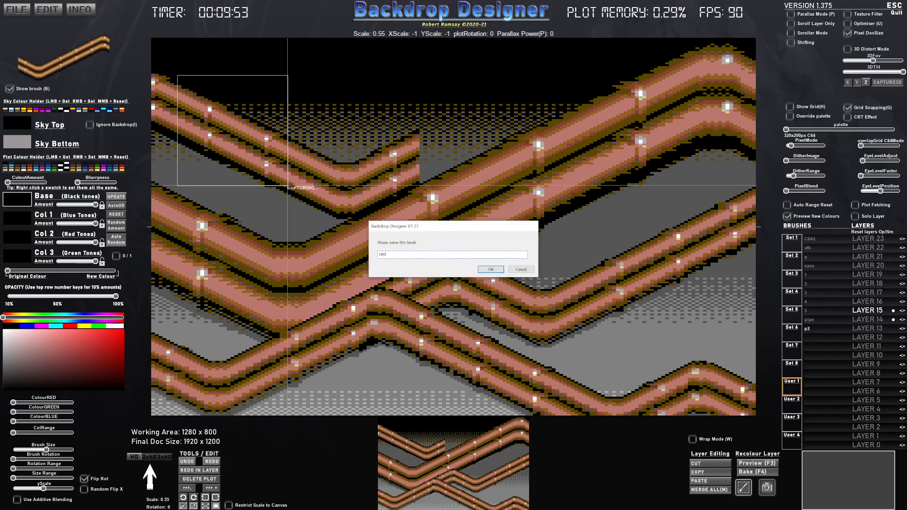
pyautogui.write('ppp')
pyautogui.press('Return')
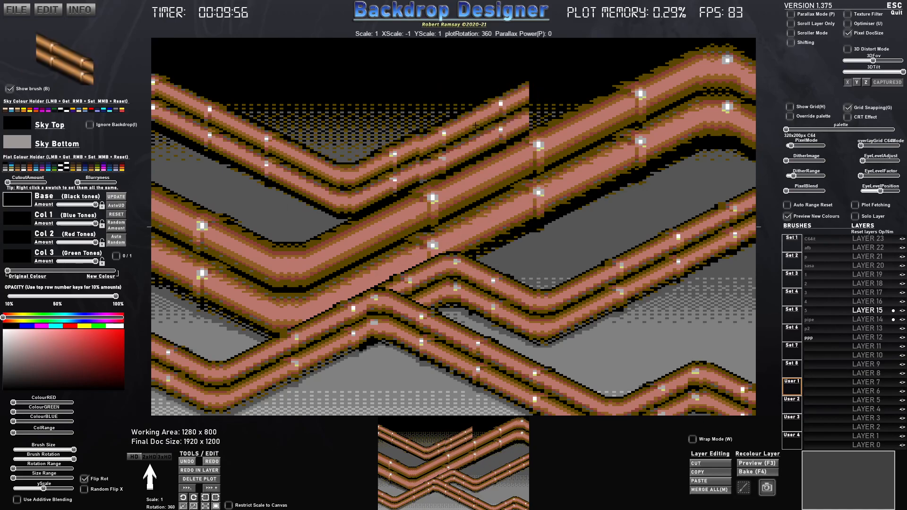
# - Stamp the horizontally mirrored ppp brush at scale 1 three times to extend the small upper pipe to the canvas's top edge
pyautogui.click(476, 123)
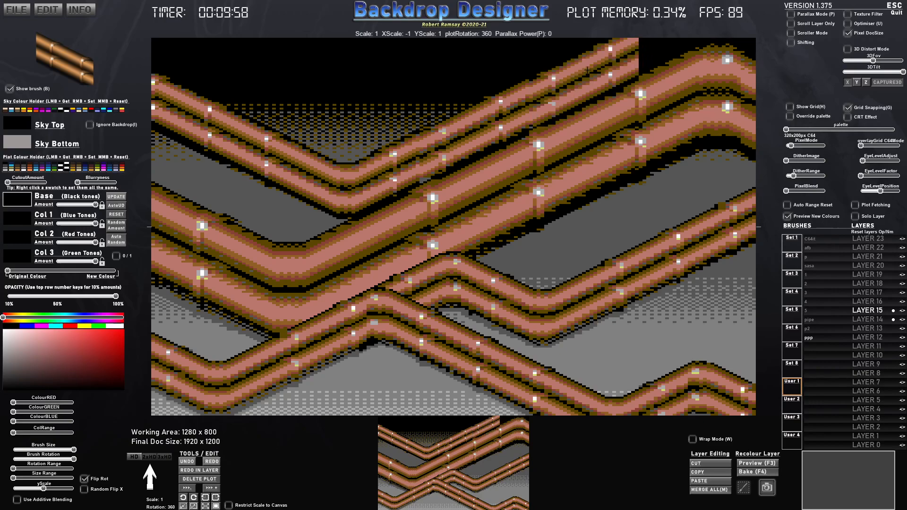
pyautogui.click(585, 70)
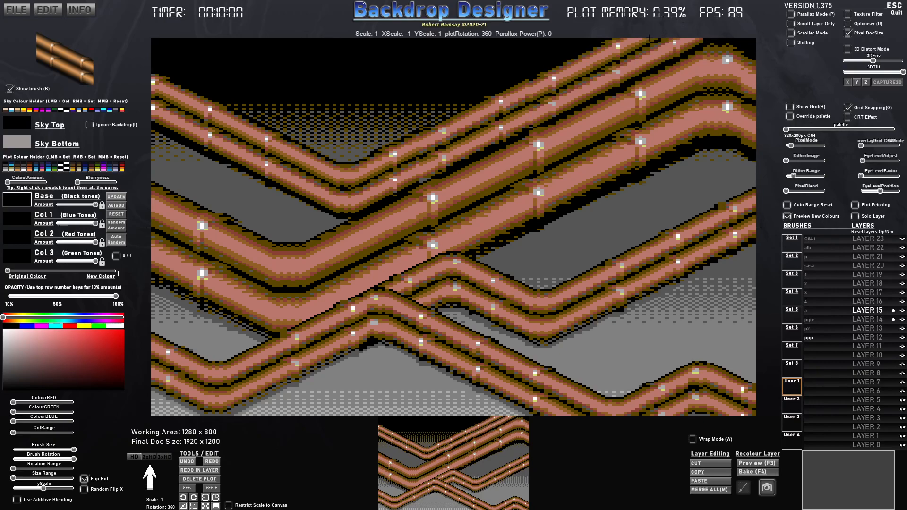
pyautogui.click(643, 43)
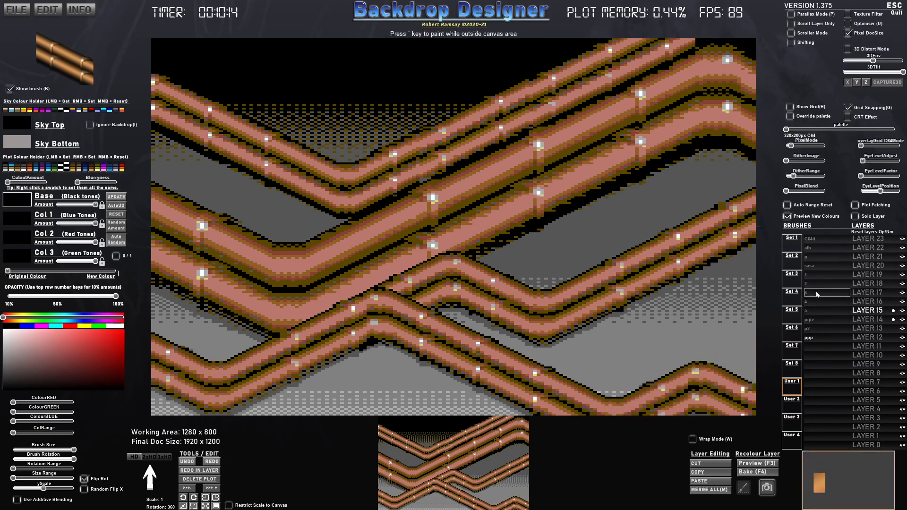
# - Merge all layers of the pipe artwork into a single layer
pyautogui.click(798, 333)
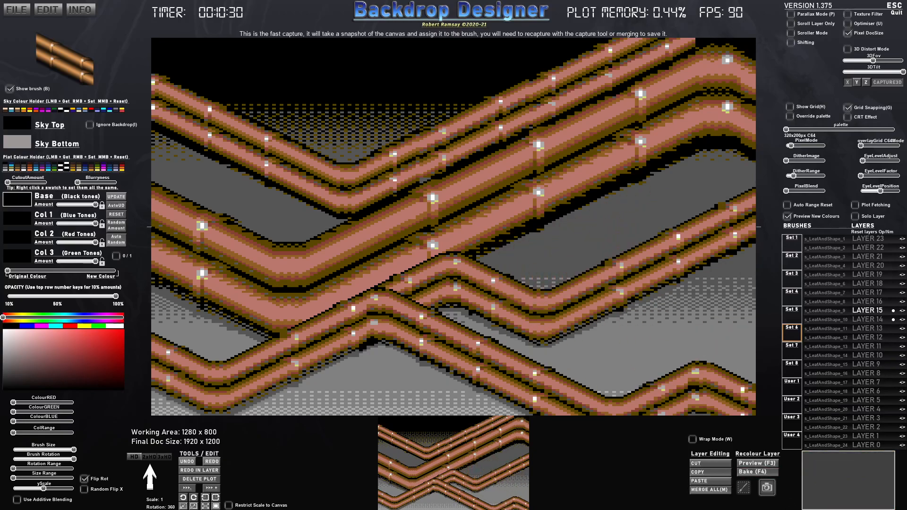
pyautogui.click(701, 491)
pyautogui.click(415, 257)
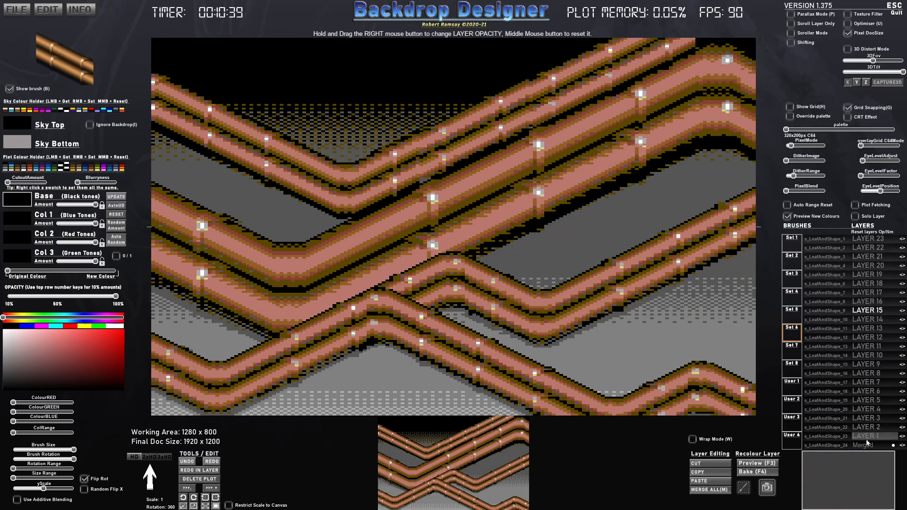
# - Load the merged pipe picture from the User 1 brush set and delete the merged artwork from the canvas
pyautogui.click(792, 385)
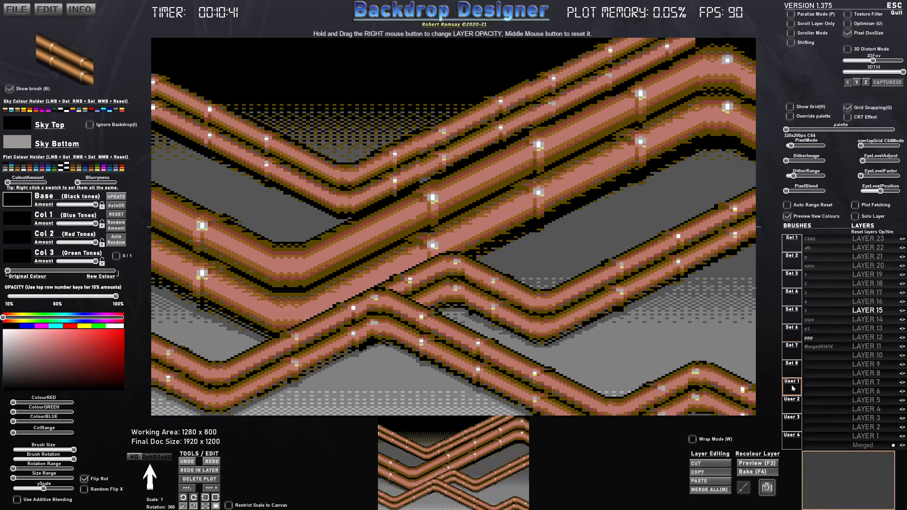
pyautogui.click(820, 346)
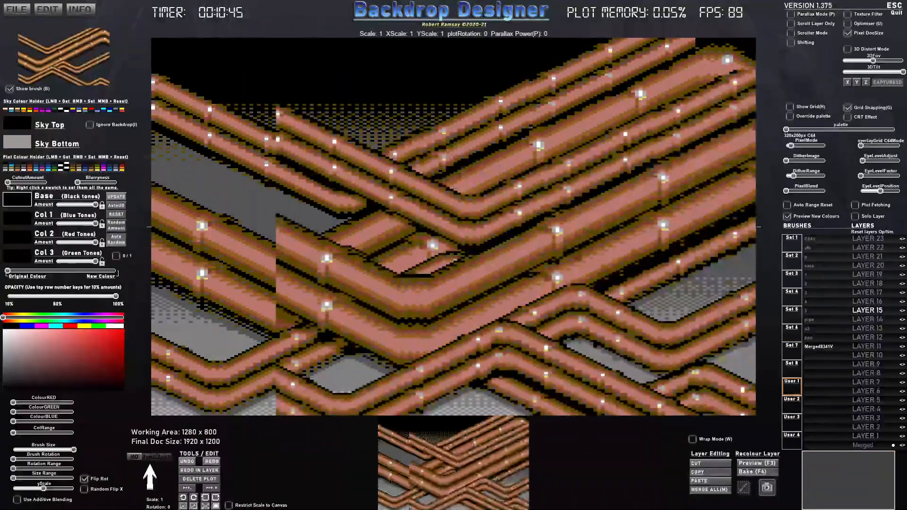
pyautogui.press('Delete')
pyautogui.click(421, 257)
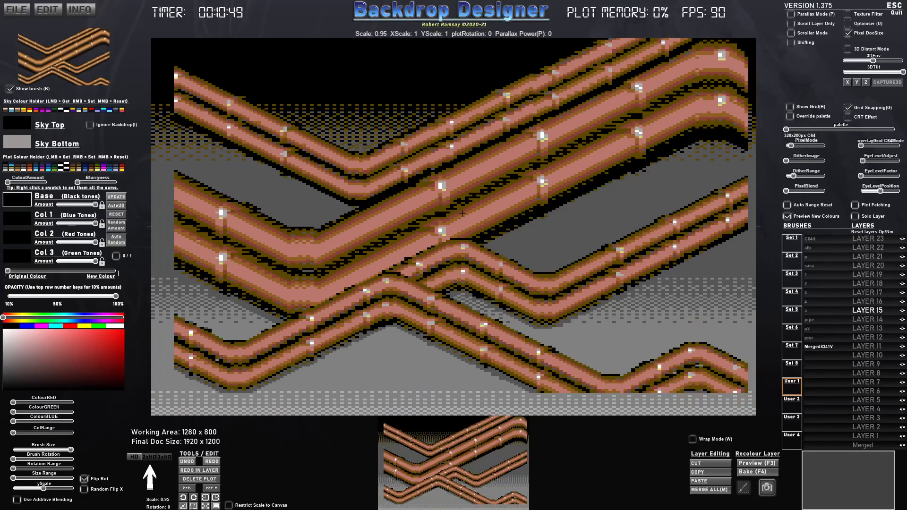
# - Scale the merged pipe brush to 0.50 and stamp it in the upper-left quarter, with a horizontally mirrored copy in the upper-right quarter
pyautogui.scroll(-1, 461, 216)
pyautogui.scroll(2, 461, 215)
pyautogui.scroll(-1, 461, 216)
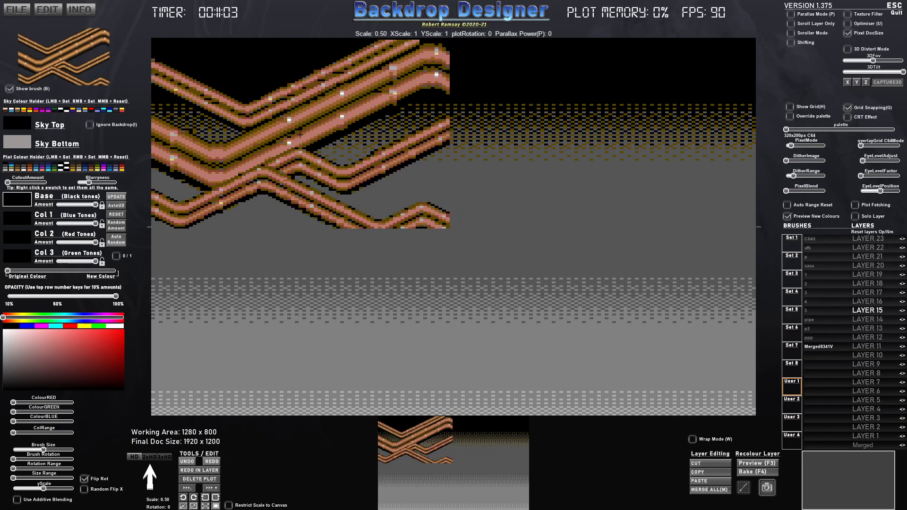
pyautogui.click(302, 134)
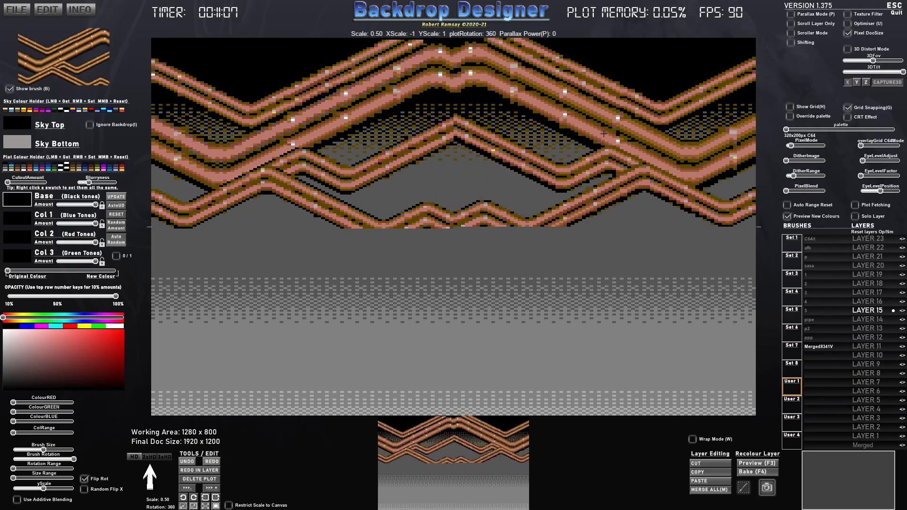
pyautogui.click(604, 135)
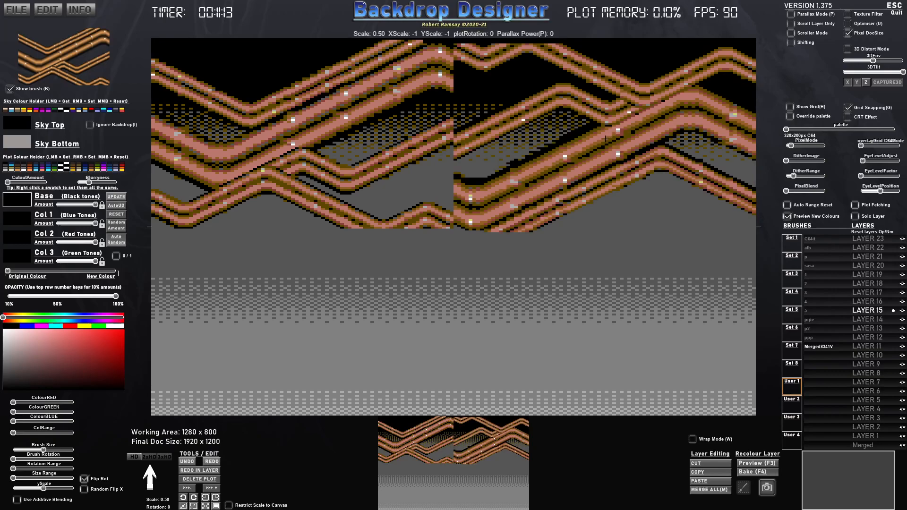
# - Flip the merged brush vertically and stamp mirrored copies into the lower-right and lower-left quarters to complete the symmetrical pattern
pyautogui.press('y')
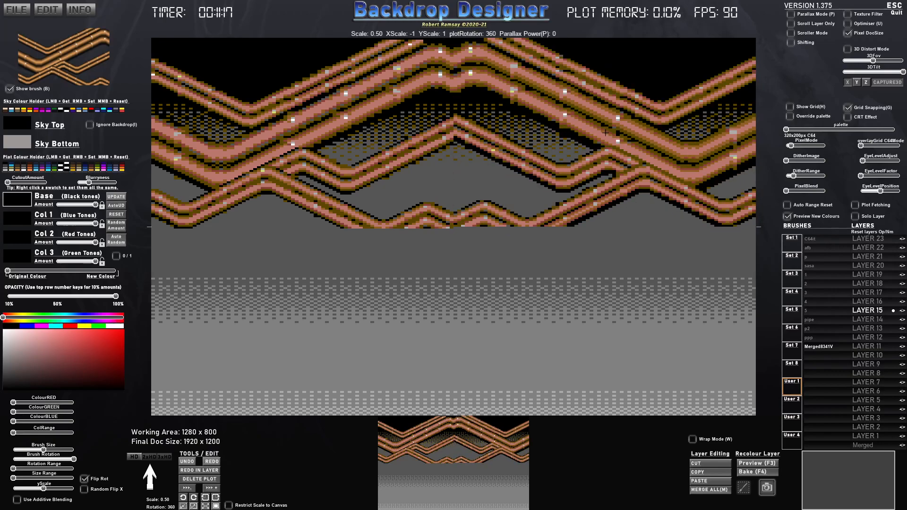
pyautogui.press('y')
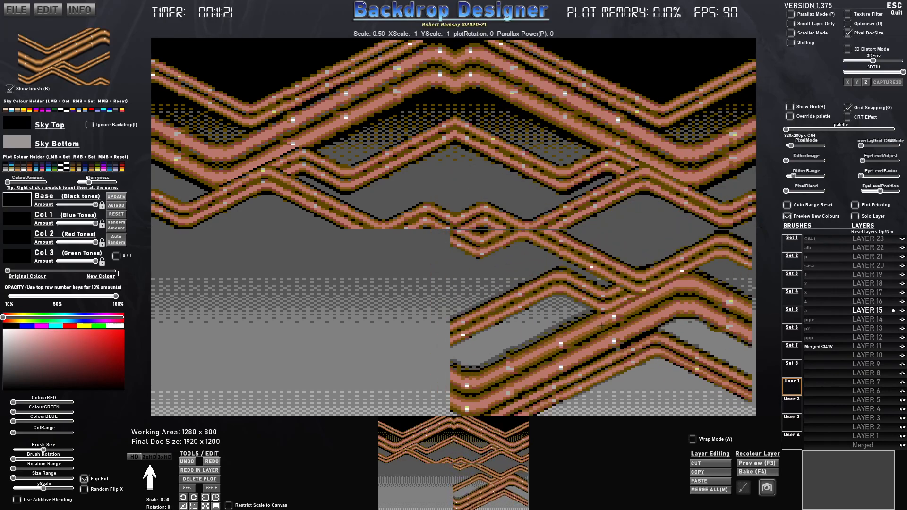
pyautogui.click(606, 324)
pyautogui.press('x')
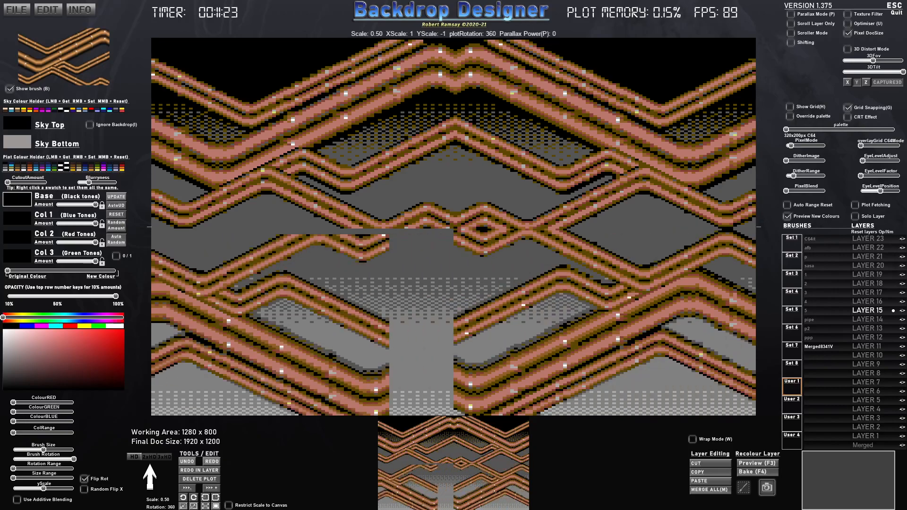
pyautogui.click(303, 325)
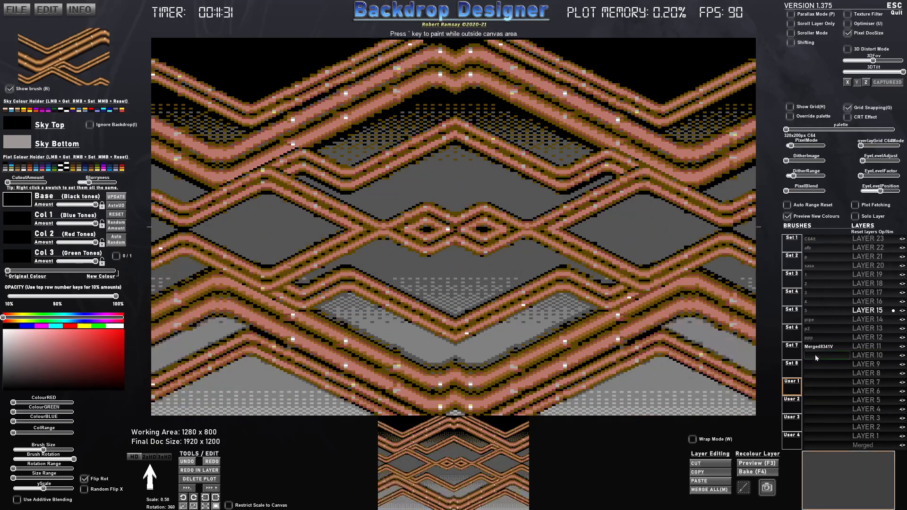
# - On Layer 14, turn the merged brush fully black, reduce its opacity, and stamp mirrored shadows slightly offset behind both lower quarters
pyautogui.click(868, 321)
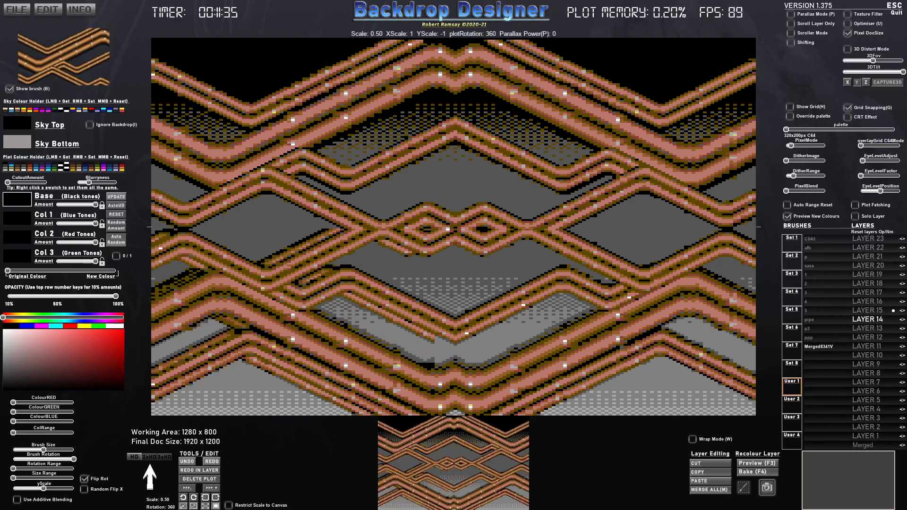
pyautogui.moveTo(42, 273); pyautogui.dragTo(118, 274)
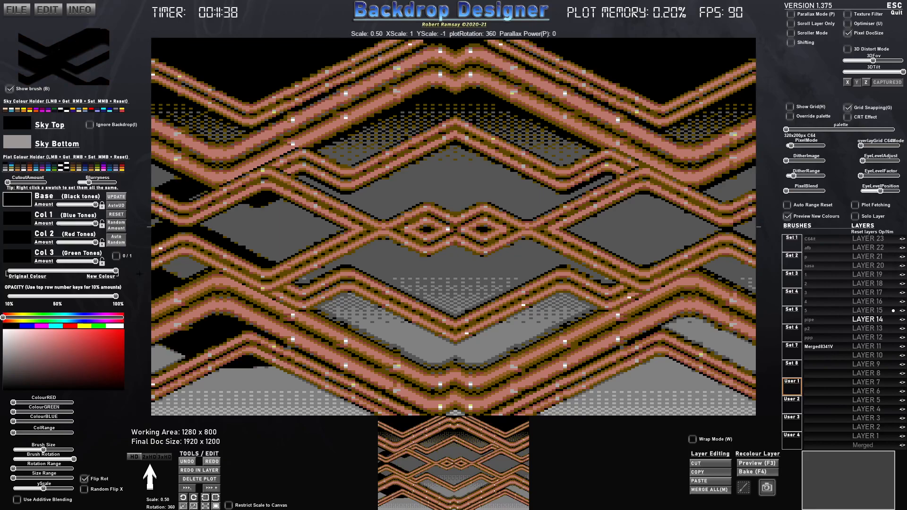
pyautogui.click(59, 296)
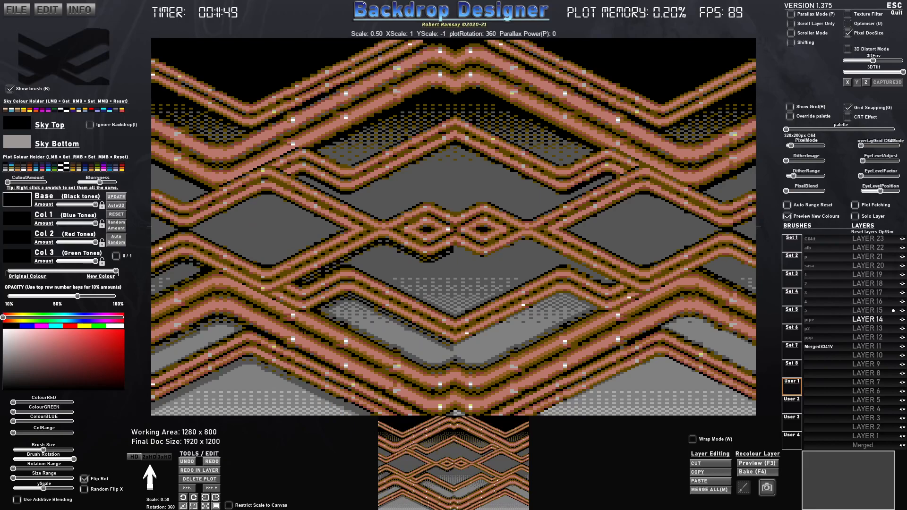
pyautogui.click(303, 326)
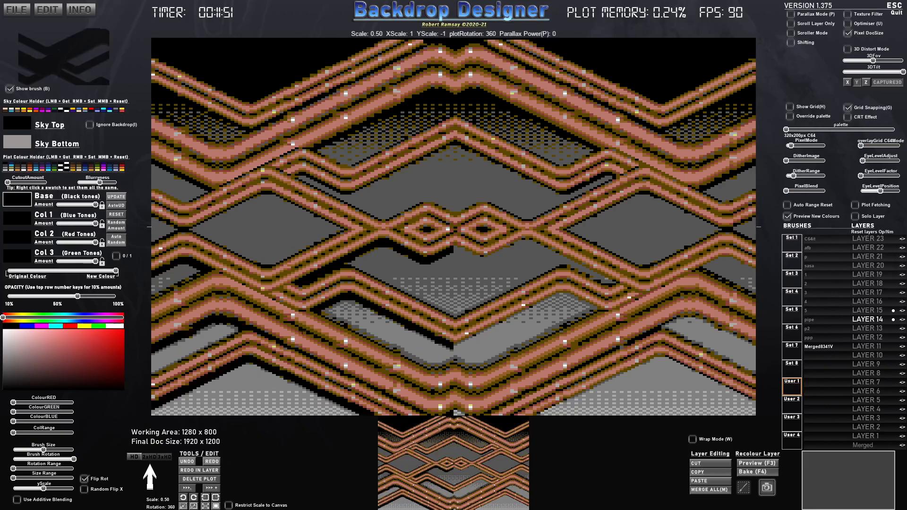
pyautogui.press('x')
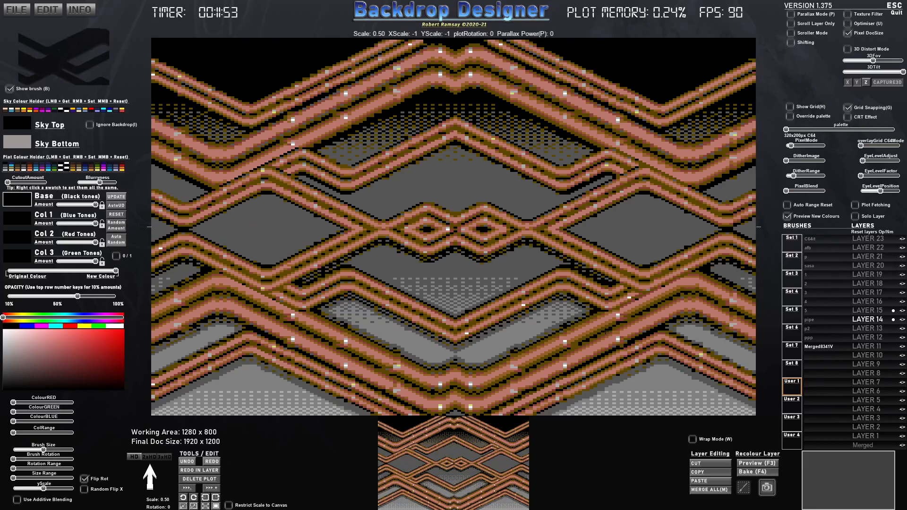
pyautogui.click(604, 323)
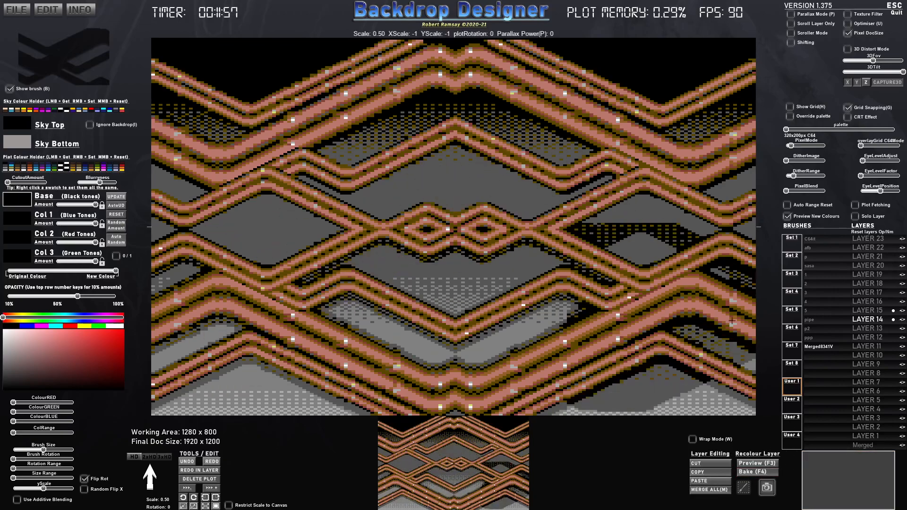
# - Change the sky's bottom colour to light pink and select Layer 19
pyautogui.click(877, 285)
pyautogui.click(14, 144)
pyautogui.moveTo(67, 341)
pyautogui.mouseDown()
pyautogui.moveTo(92, 372)
pyautogui.moveTo(92, 345)
pyautogui.moveTo(62, 384)
pyautogui.moveTo(93, 358)
pyautogui.moveTo(21, 370)
pyautogui.moveTo(42, 338)
pyautogui.mouseUp()
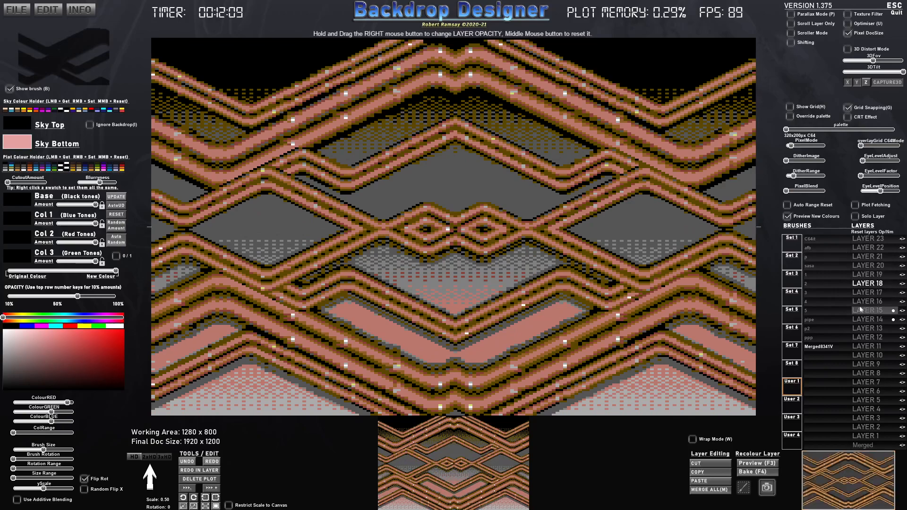
# - Select the s_Circle brush from Set 5 and reduce its Base, Col 1 and Col 3 amounts to minimum
pyautogui.click(795, 319)
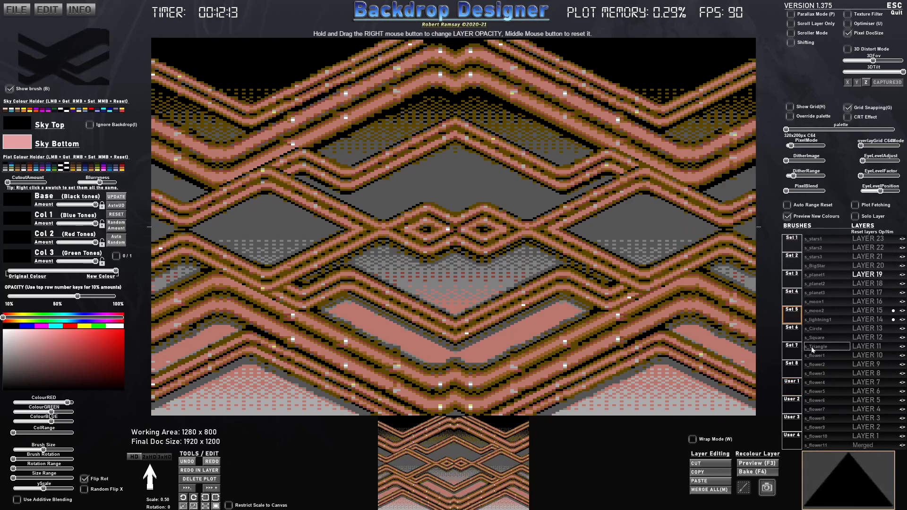
pyautogui.click(817, 328)
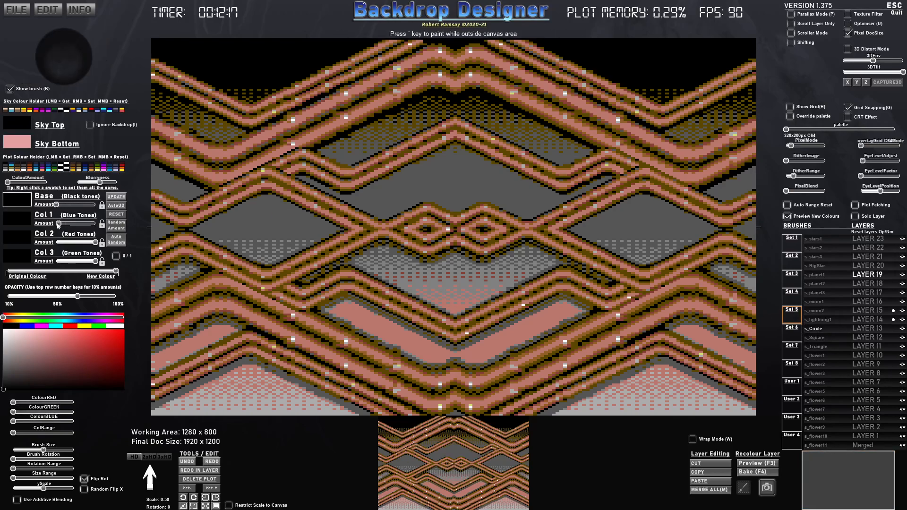
pyautogui.moveTo(81, 263)
pyautogui.mouseDown()
pyautogui.moveTo(49, 251)
pyautogui.moveTo(50, 226)
pyautogui.moveTo(97, 243)
pyautogui.mouseUp()
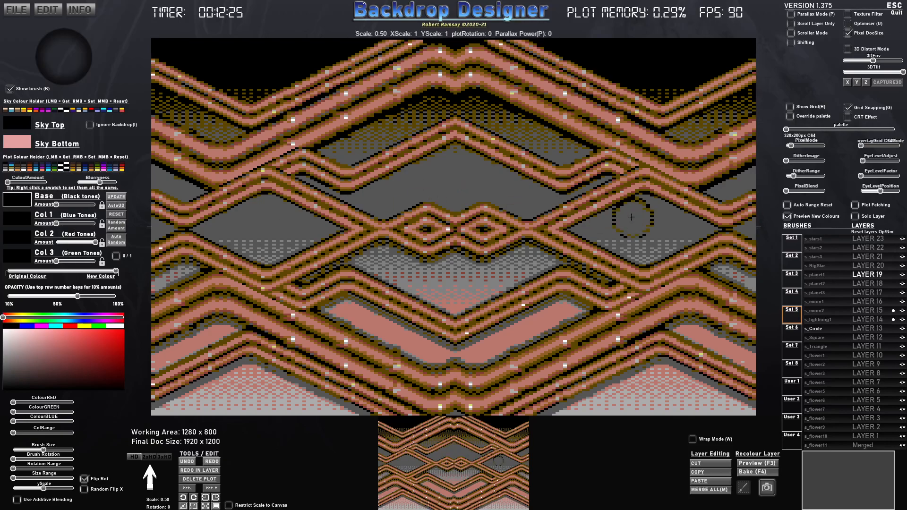
# - On Layer 23, enlarge the circle brush to scale 10 and lower its Y scale to flatten it into a wide ellipse
pyautogui.scroll(10, 458, 229)
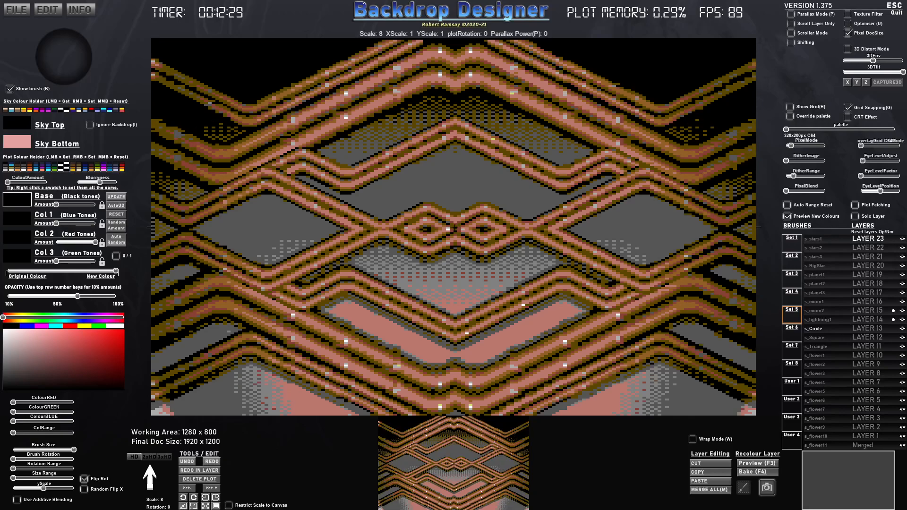
pyautogui.scroll(2, 460, 229)
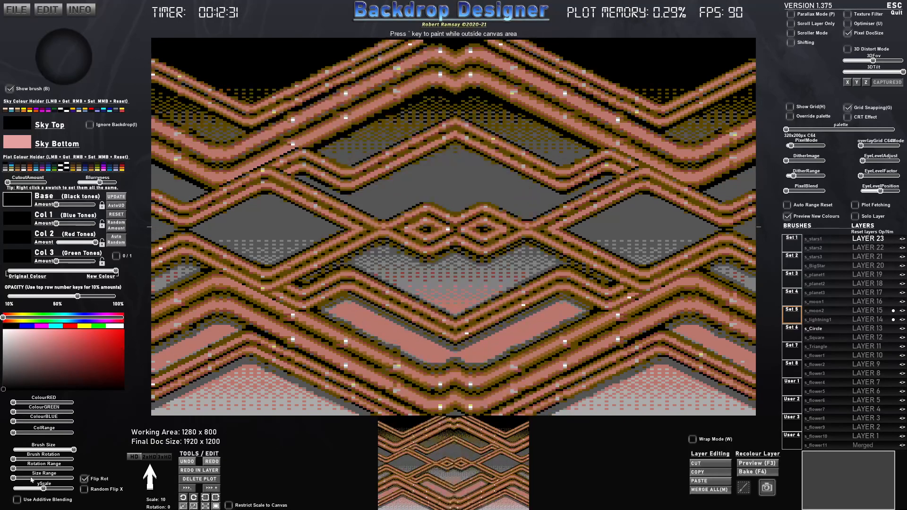
pyautogui.moveTo(48, 489); pyautogui.dragTo(28, 489)
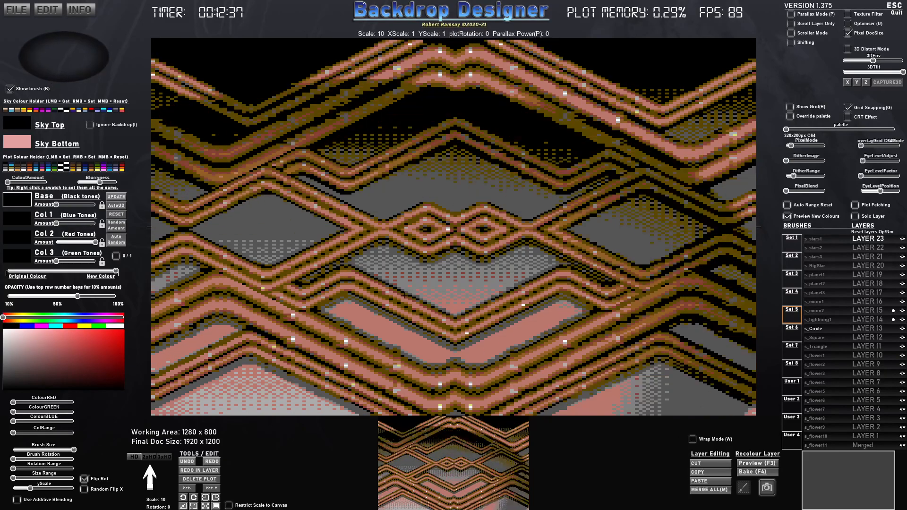
pyautogui.moveTo(27, 489); pyautogui.dragTo(28, 489)
# - Increase the ellipse brush to scale 10.83 and stamp it twice over the canvas centre
pyautogui.scroll(3, 482, 242)
pyautogui.scroll(5, 481, 241)
pyautogui.scroll(3, 482, 241)
pyautogui.click(481, 242)
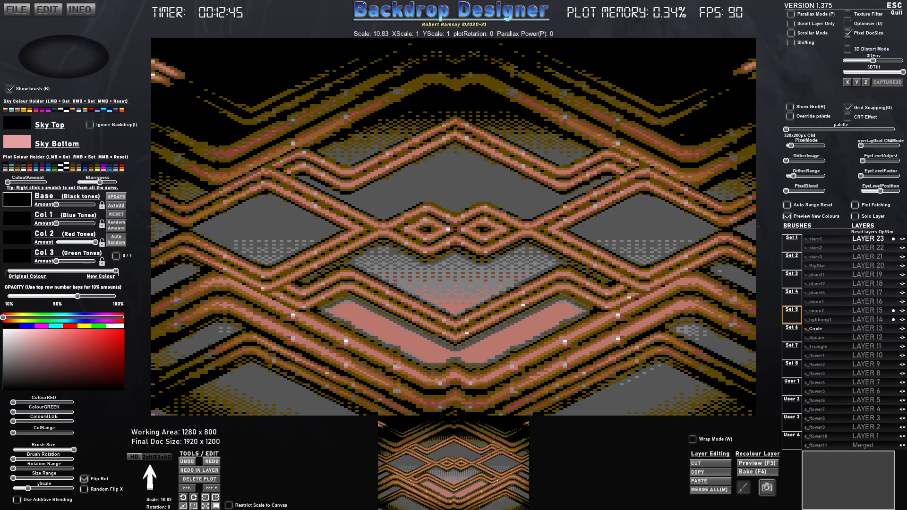
pyautogui.click(464, 242)
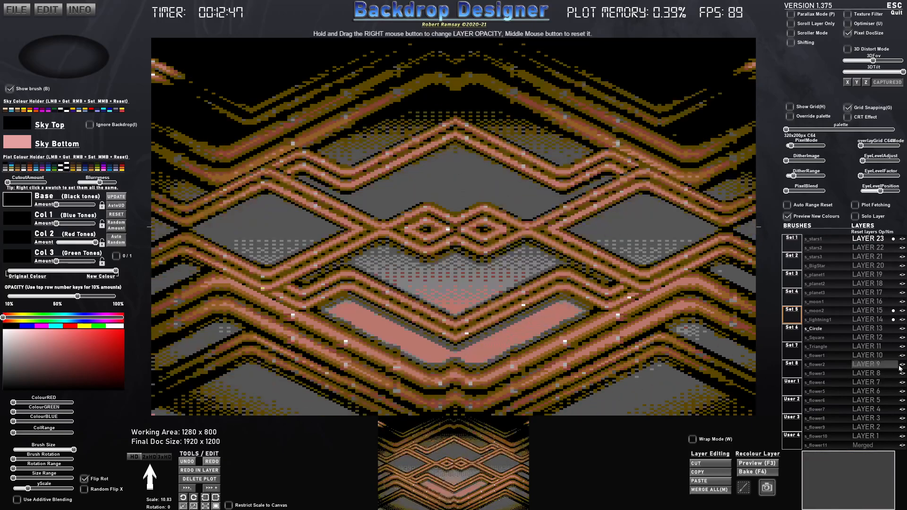
# - Enlarge the ellipse brush to scale 11.93 and stamp it repeatedly around the centre on Layer 23 to darken the pattern's edges
pyautogui.scroll(8, 507, 260)
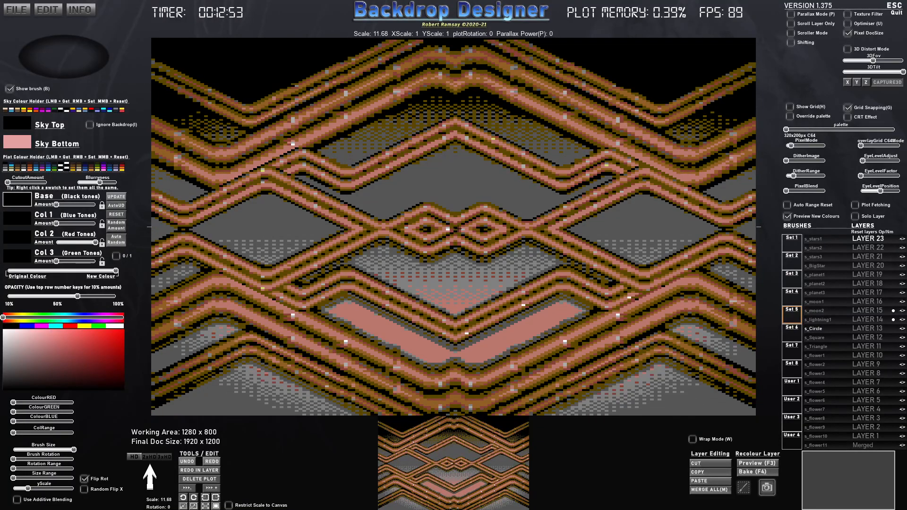
pyautogui.click(457, 229)
pyautogui.click(458, 229)
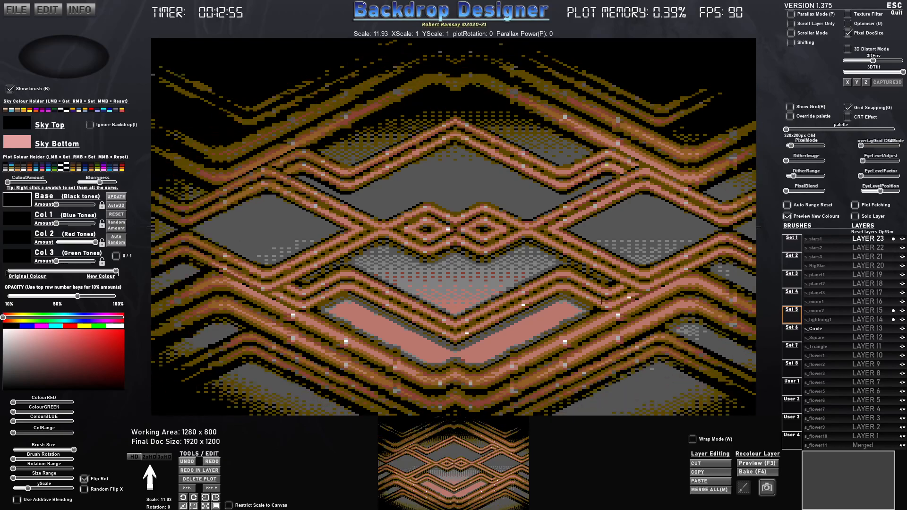
pyautogui.click(448, 253)
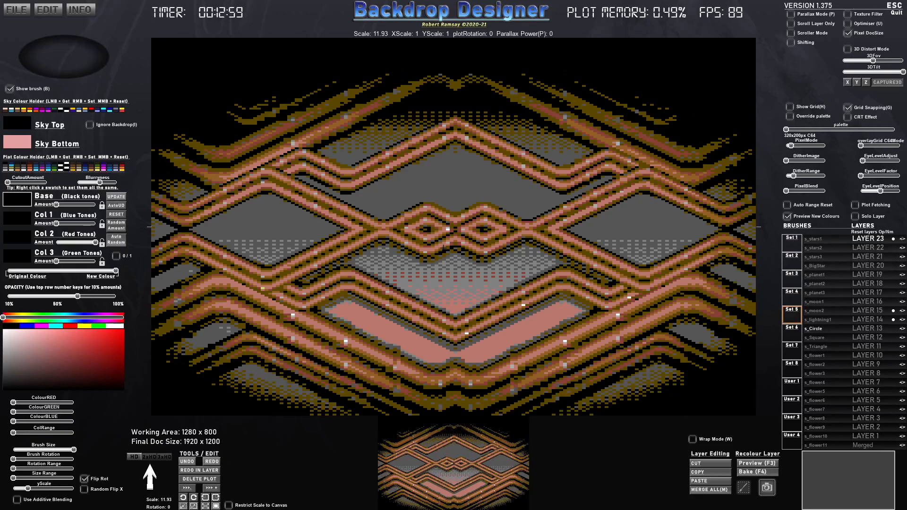
pyautogui.click(444, 245)
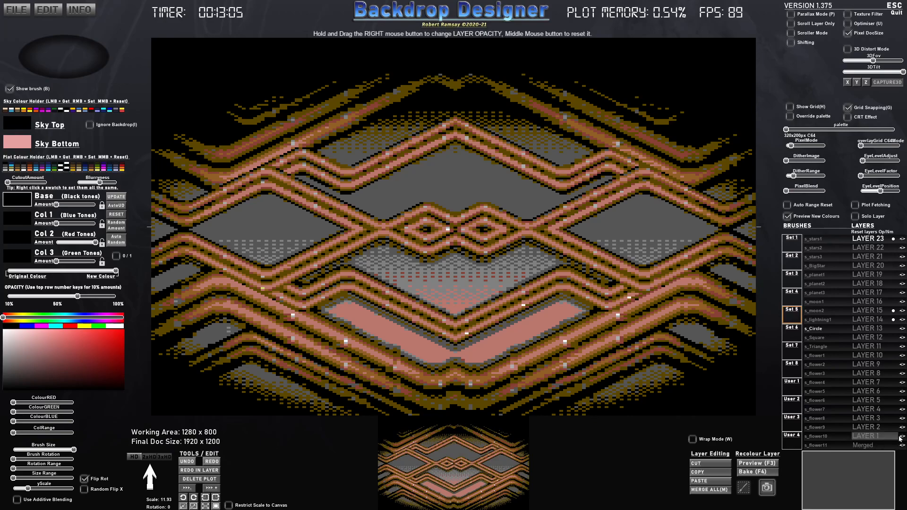
# - Select the s_planet2 brush, shrink it to scale 0.12, and merge all layers with the plot history reset
pyautogui.click(820, 286)
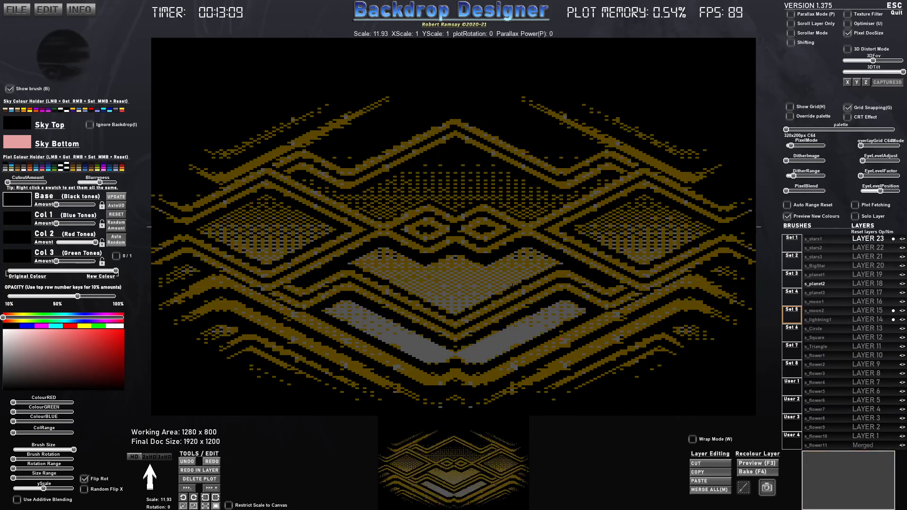
pyautogui.scroll(-10, 494, 291)
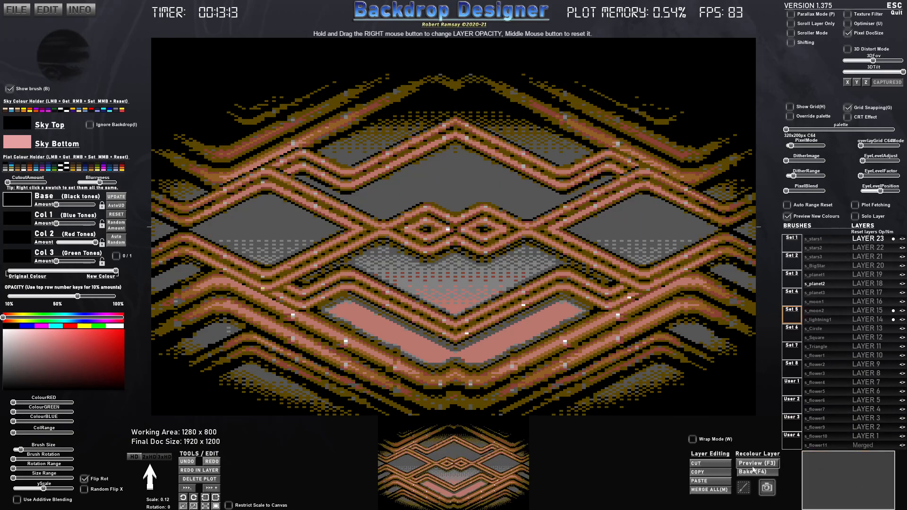
pyautogui.click(710, 490)
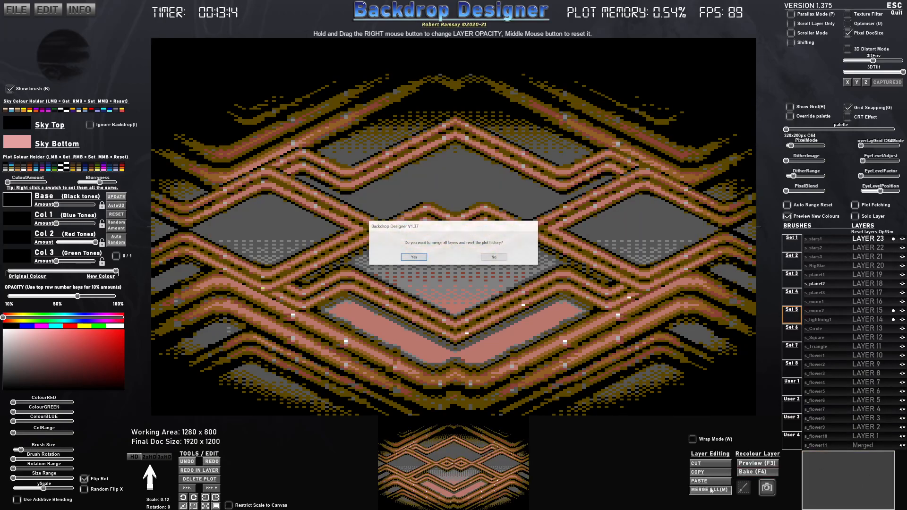
pyautogui.click(418, 258)
pyautogui.press('b')
pyautogui.press('b')
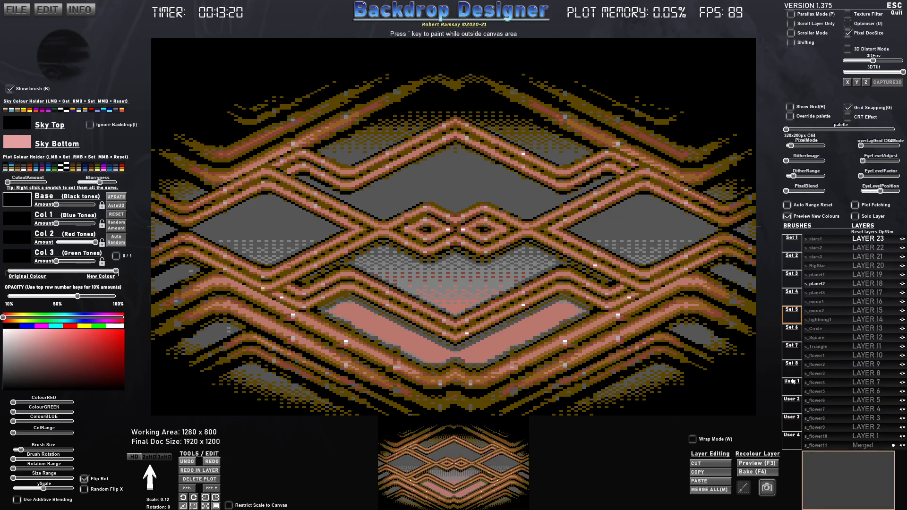
# - Select the s_lightning1 brush, reset its colour amounts, and set Col 1 and Col 3 to white
pyautogui.click(814, 320)
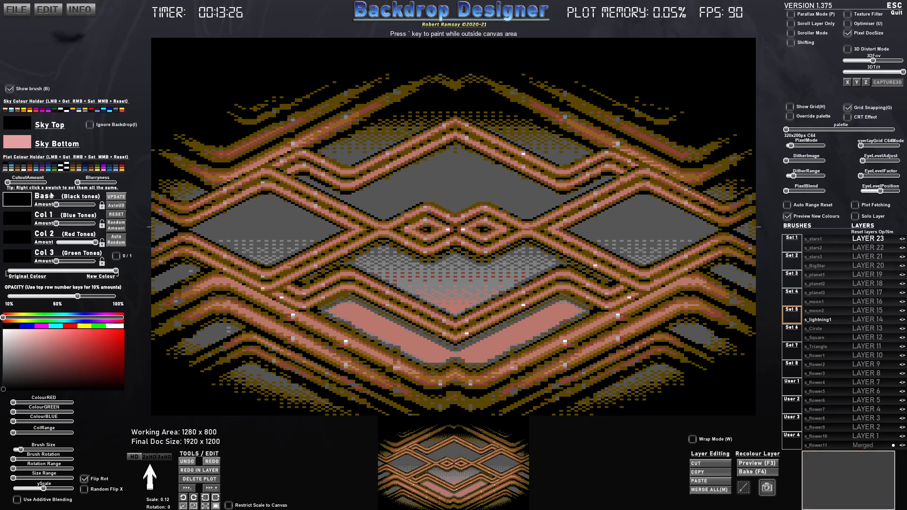
pyautogui.click(116, 214)
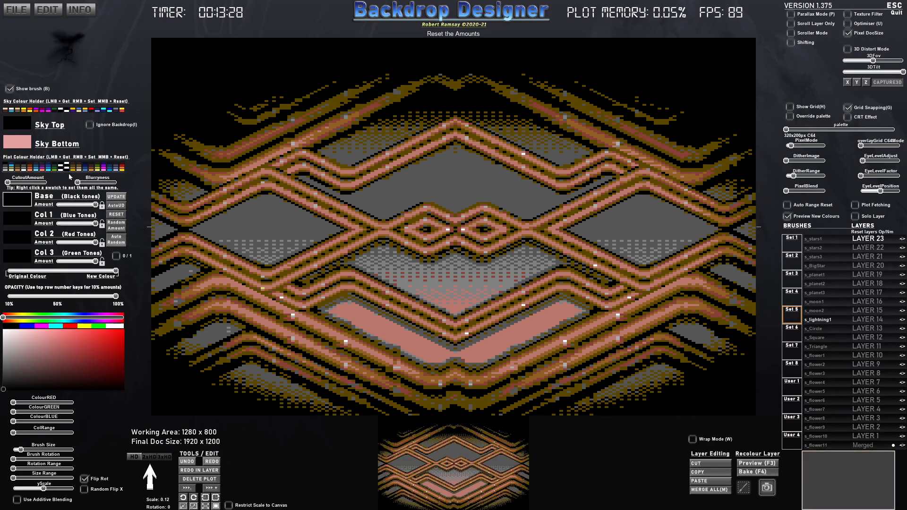
pyautogui.click(60, 168)
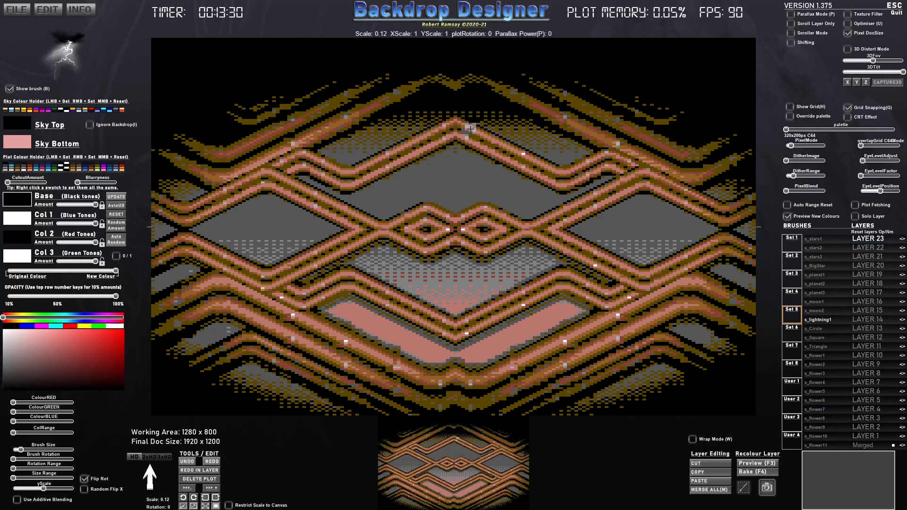
# - Enlarge the lightning brush to scale 3 and make Layer 10 the active layer
pyautogui.scroll(10, 467, 131)
pyautogui.scroll(8, 467, 131)
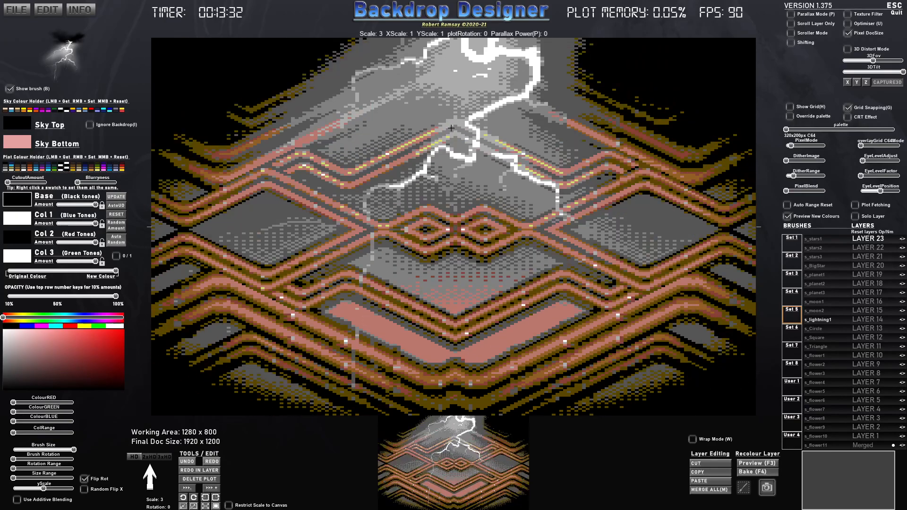
pyautogui.scroll(-3, 451, 128)
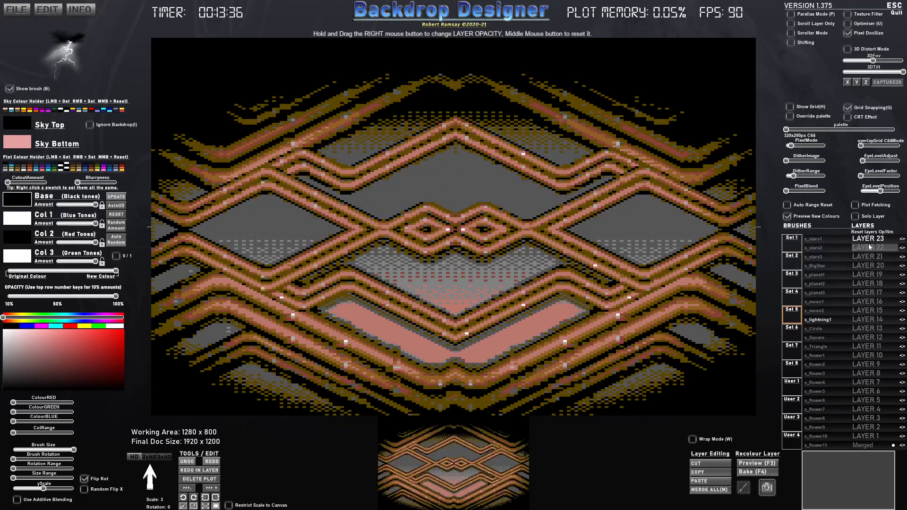
pyautogui.click(874, 355)
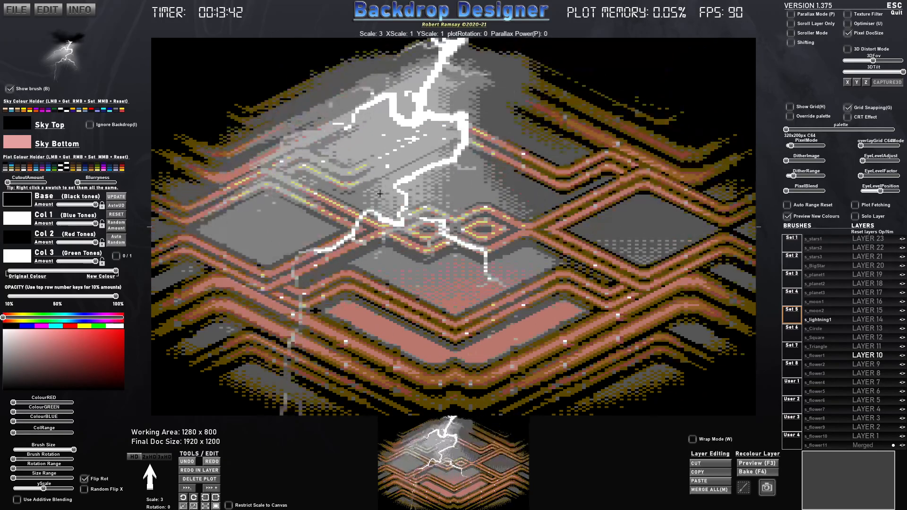
# - Flip the lightning brush vertically, reduce it to scale 1.95, and stamp it over the pattern's upper middle on Layer 10
pyautogui.scroll(-1, 410, 259)
pyautogui.press('y')
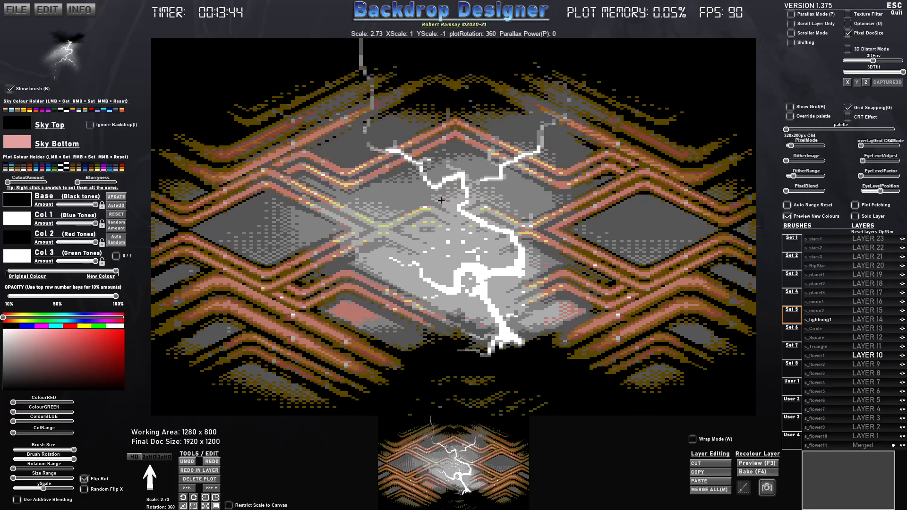
pyautogui.scroll(1, 464, 213)
pyautogui.scroll(-10, 411, 141)
pyautogui.scroll(6, 411, 141)
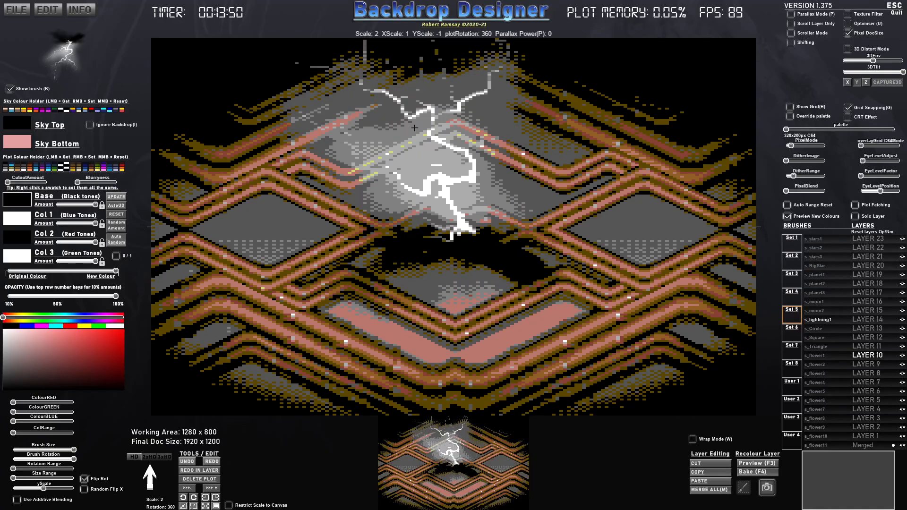
pyautogui.click(415, 127)
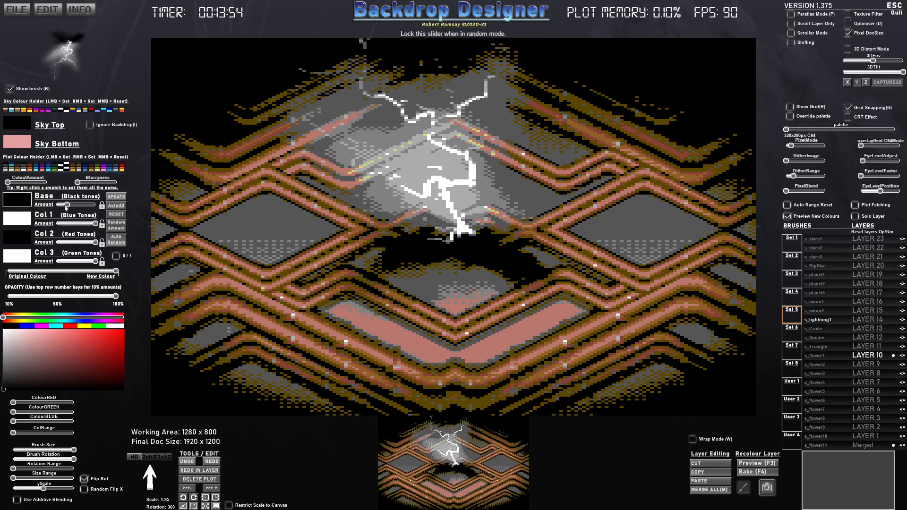
# - Turn on automatic colour updating, minimise the lightning's Base and Col 2 amounts, and adjust its Col 1 and Col 3 amounts
pyautogui.moveTo(93, 228); pyautogui.dragTo(47, 228)
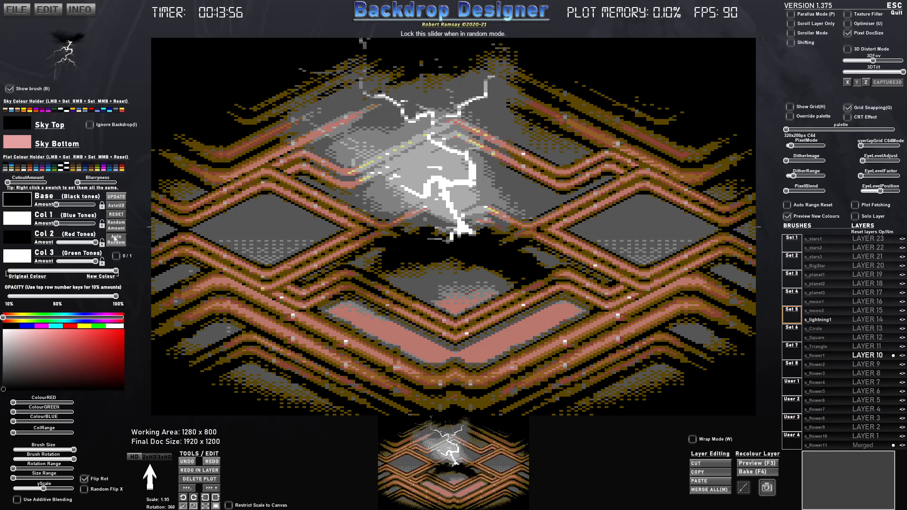
pyautogui.click(117, 205)
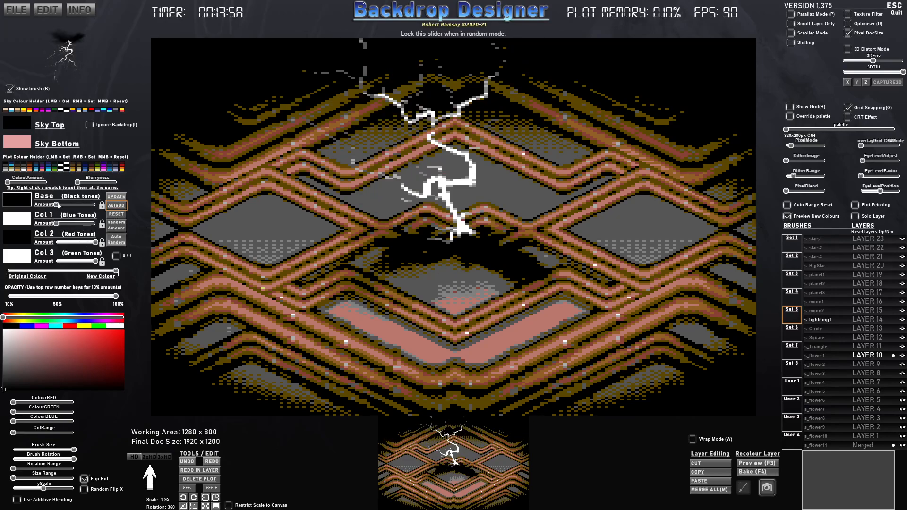
pyautogui.moveTo(61, 222); pyautogui.dragTo(80, 265)
pyautogui.click(56, 242)
# - Recolour the lightning with a vivid blue for Col 1 and a pale blue for Col 3
pyautogui.click(17, 225)
pyautogui.moveTo(71, 318); pyautogui.dragTo(77, 319)
pyautogui.moveTo(100, 353)
pyautogui.mouseDown()
pyautogui.moveTo(122, 334)
pyautogui.moveTo(78, 318)
pyautogui.moveTo(73, 331)
pyautogui.moveTo(33, 333)
pyautogui.mouseUp()
pyautogui.click(24, 258)
pyautogui.click(70, 318)
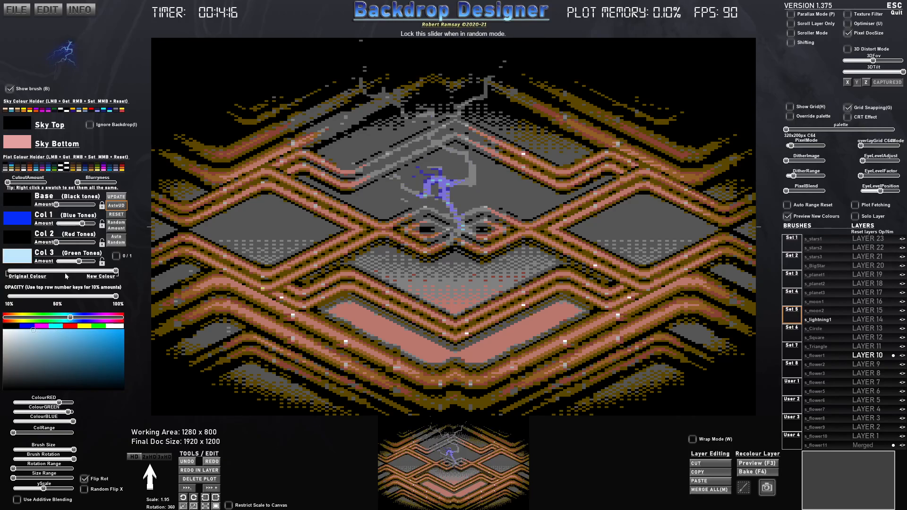
# - Raise the lightning's Col 3 amount to maximum, increase its Col 1 amount, and adjust the blurriness
pyautogui.moveTo(80, 263); pyautogui.dragTo(96, 265)
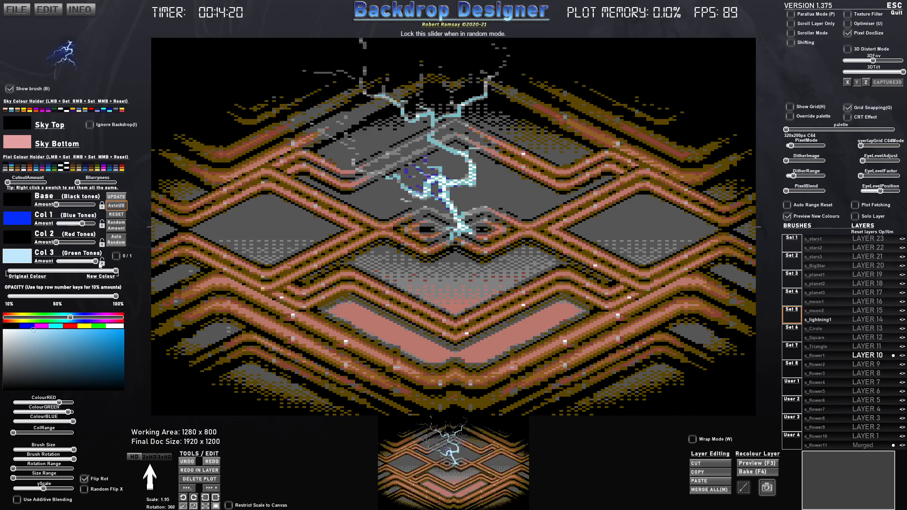
pyautogui.moveTo(85, 226); pyautogui.dragTo(88, 224)
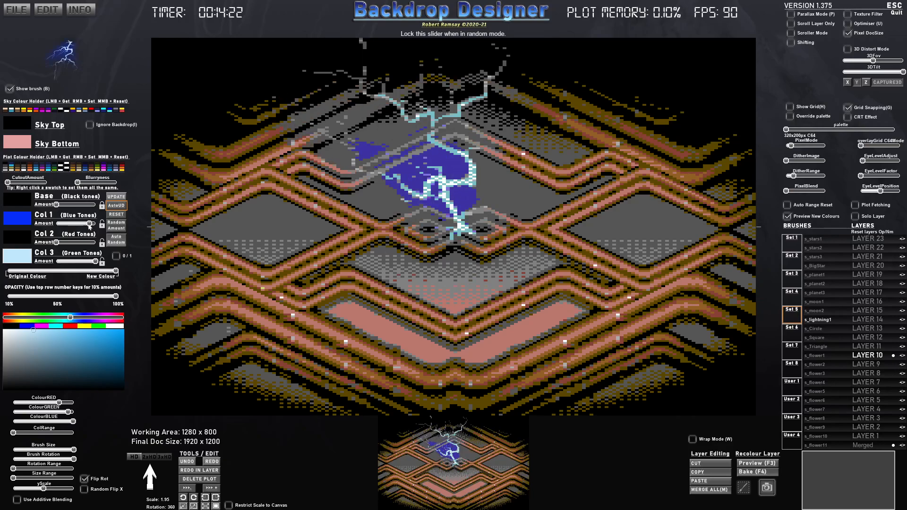
pyautogui.click(83, 182)
pyautogui.moveTo(83, 183); pyautogui.dragTo(78, 183)
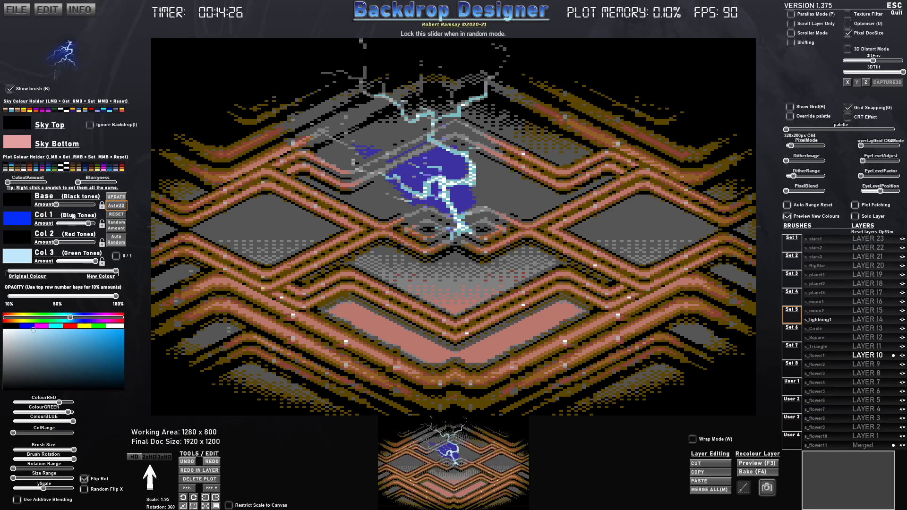
# - Try additive blending with the lightning brush, turn it off again, and resize the brush to scale 1.50
pyautogui.click(17, 499)
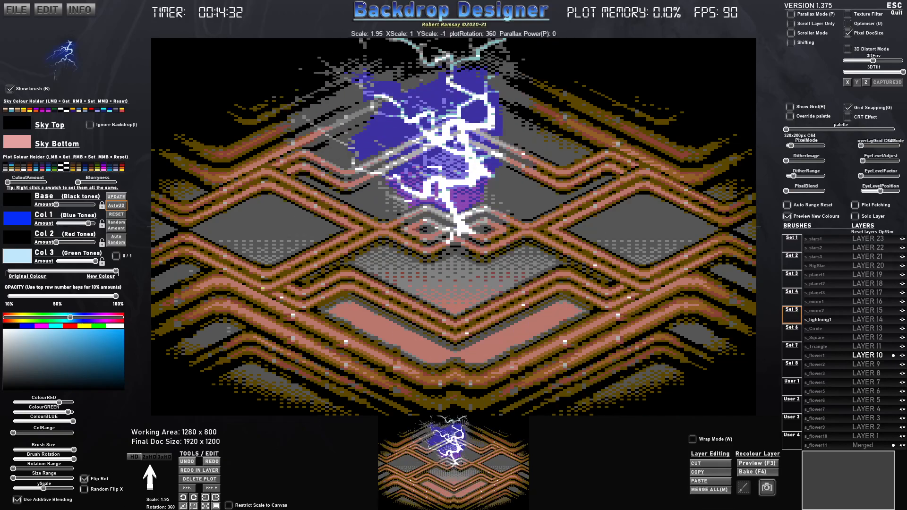
pyautogui.click(17, 499)
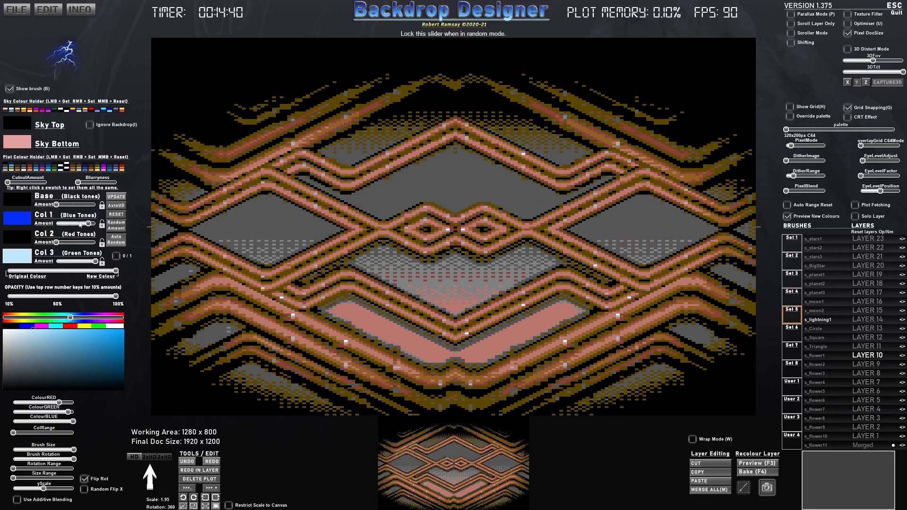
pyautogui.scroll(-10, 445, 184)
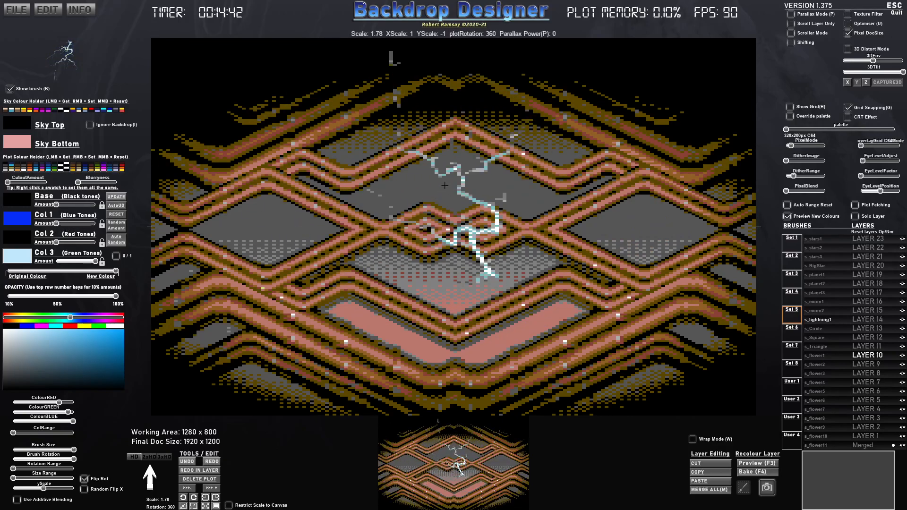
pyautogui.scroll(5, 445, 185)
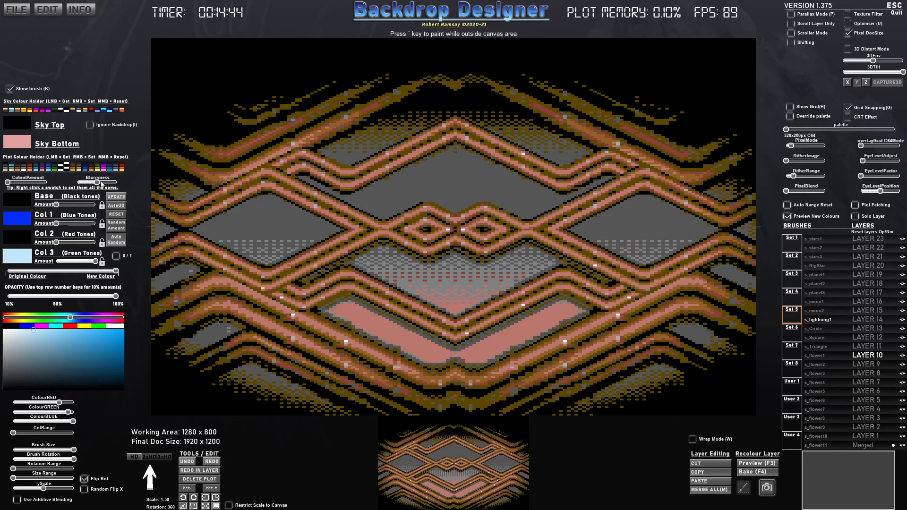
# - Minimise the blurriness, reset the lightning brush to scale 1, recolour Col 1 pale blue and Col 3 white, and raise the Col 1 amount
pyautogui.scroll(-2, 458, 161)
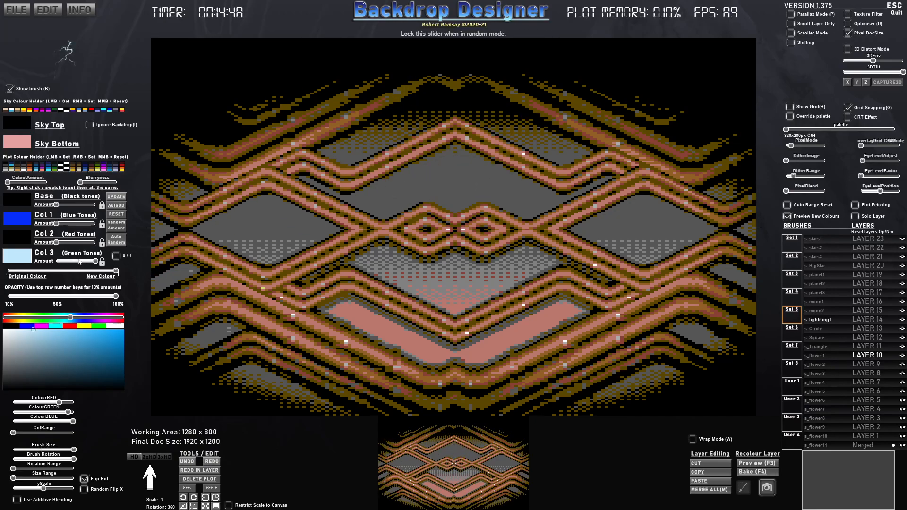
pyautogui.moveTo(8, 332); pyautogui.dragTo(45, 329)
pyautogui.click(23, 219)
pyautogui.click(50, 336)
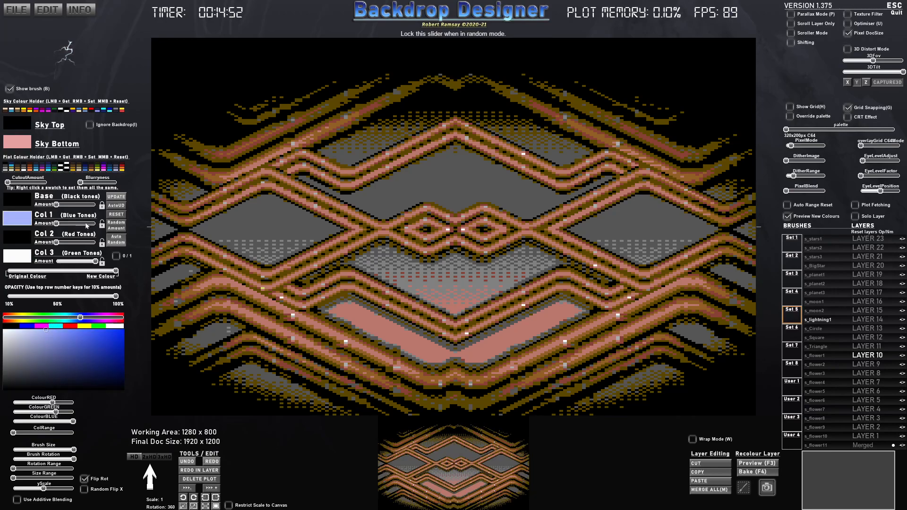
pyautogui.moveTo(66, 225)
pyautogui.mouseDown()
pyautogui.moveTo(88, 224)
pyautogui.moveTo(78, 224)
pyautogui.mouseUp()
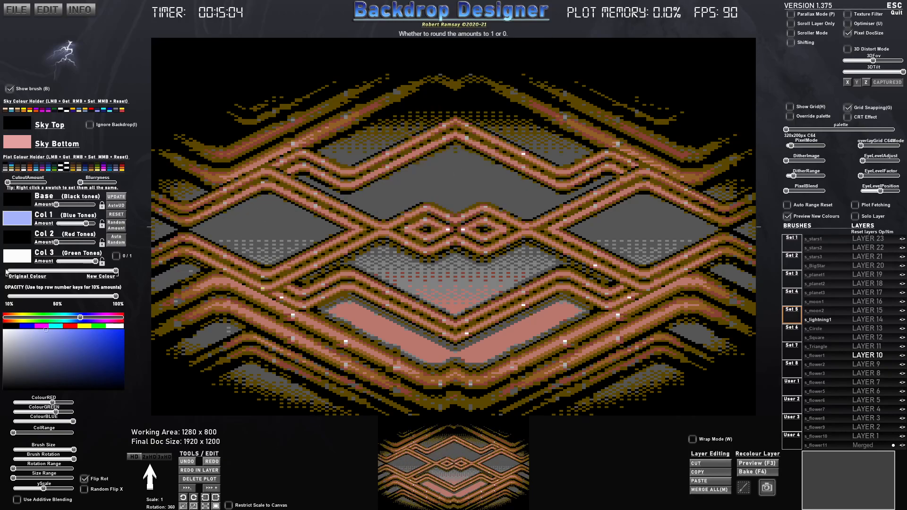
# - Turn all lightning colours black and stamp it as bare tree branches above the central pipes, using scale 0.62 and rotation 20 for the last stamps
pyautogui.click(14, 325)
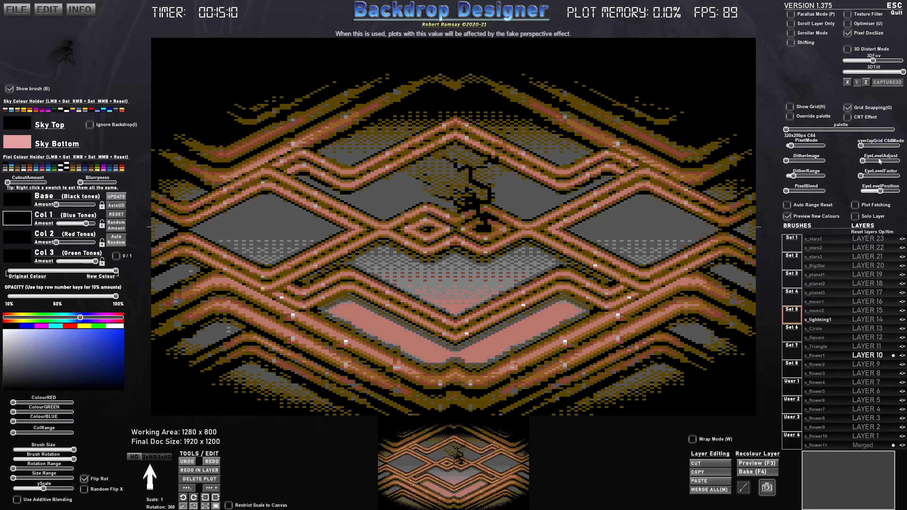
pyautogui.scroll(-5, 412, 215)
pyautogui.scroll(-3, 413, 196)
pyautogui.scroll(3, 423, 198)
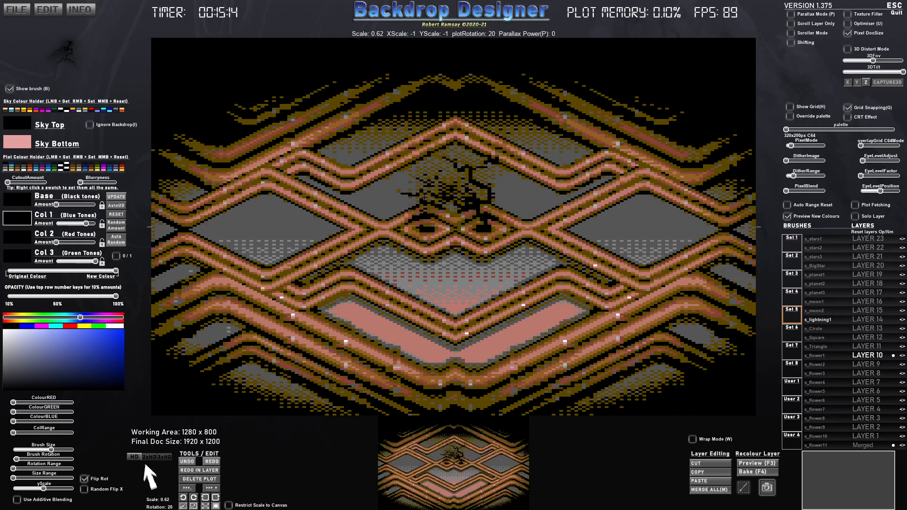
pyautogui.click(421, 197)
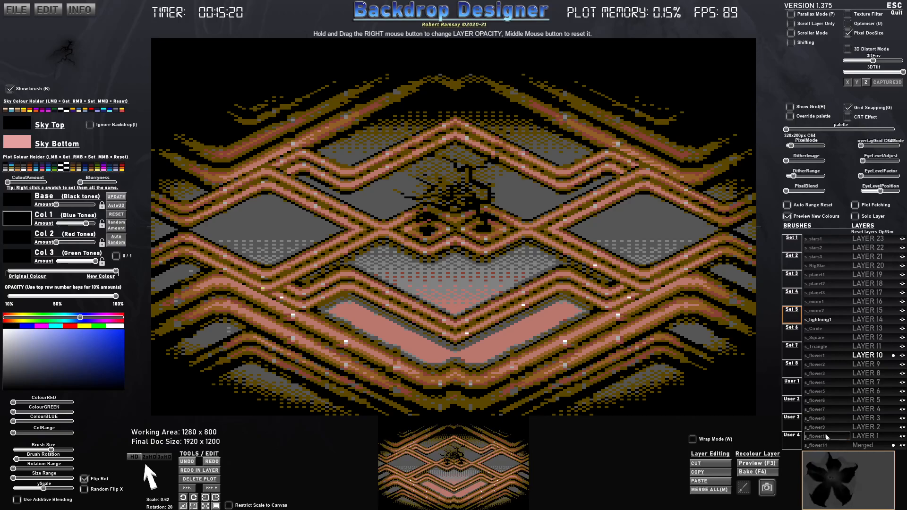
# - Choose the s_LeafAndShape_6 brush from Set 6, colour all its tones green, and switch to layer 11
pyautogui.click(797, 336)
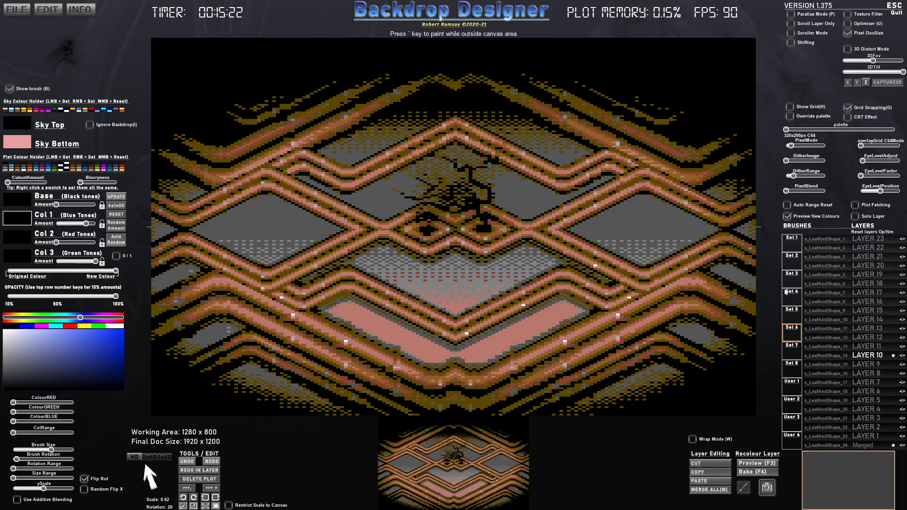
pyautogui.click(829, 283)
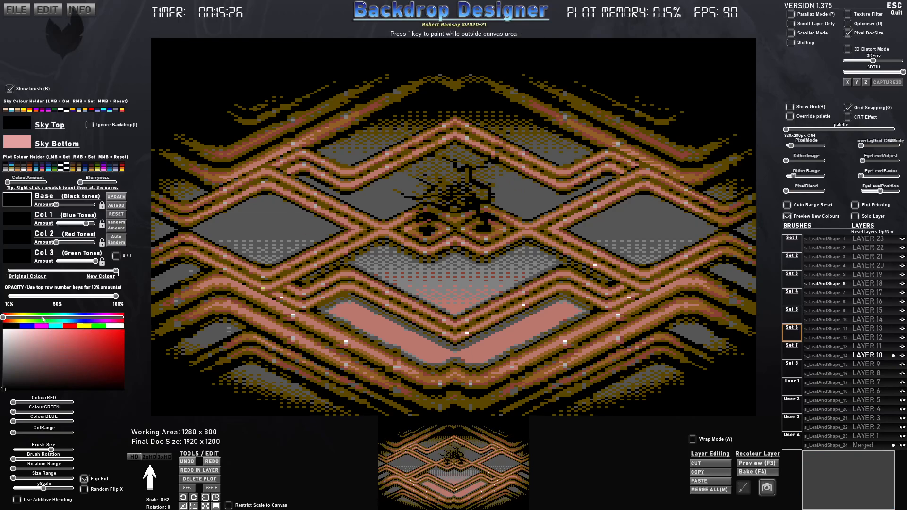
pyautogui.moveTo(36, 320); pyautogui.dragTo(43, 317)
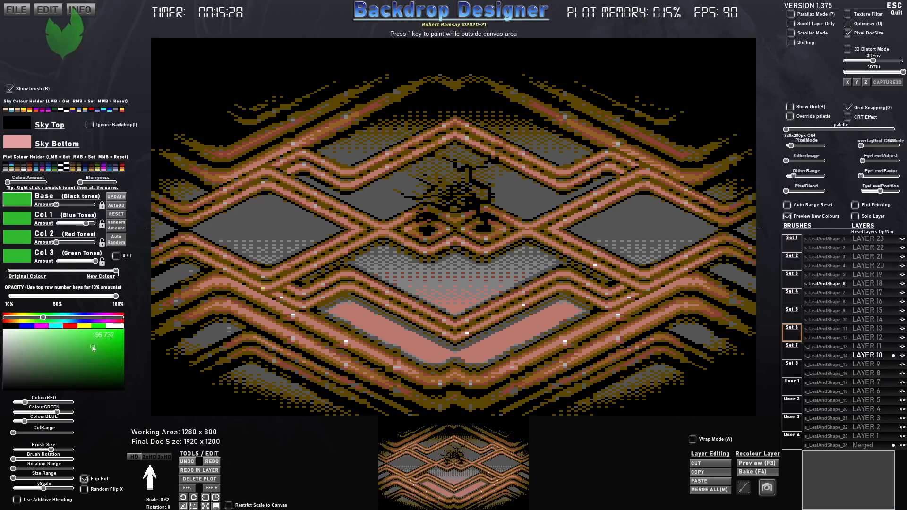
pyautogui.click(434, 212)
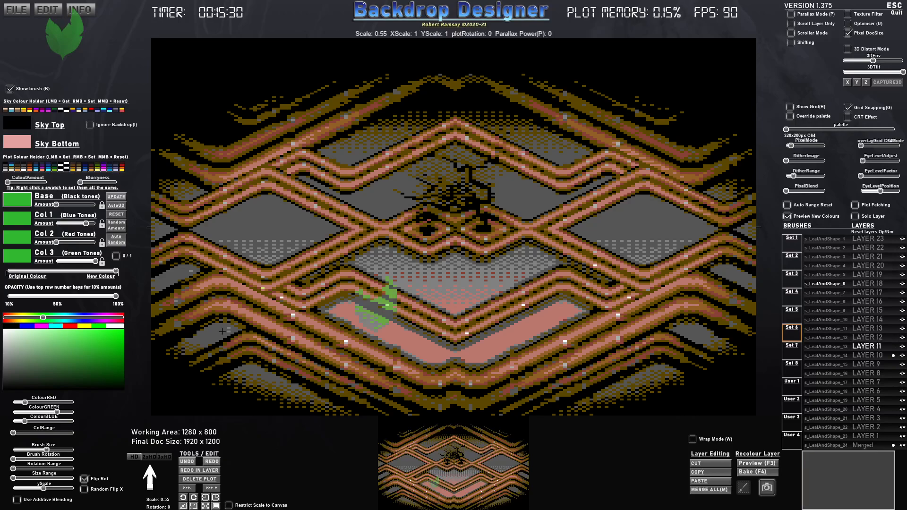
# - Raise the leaf's Col 2 amount and shrink the brush to scale 0.35
pyautogui.click(82, 242)
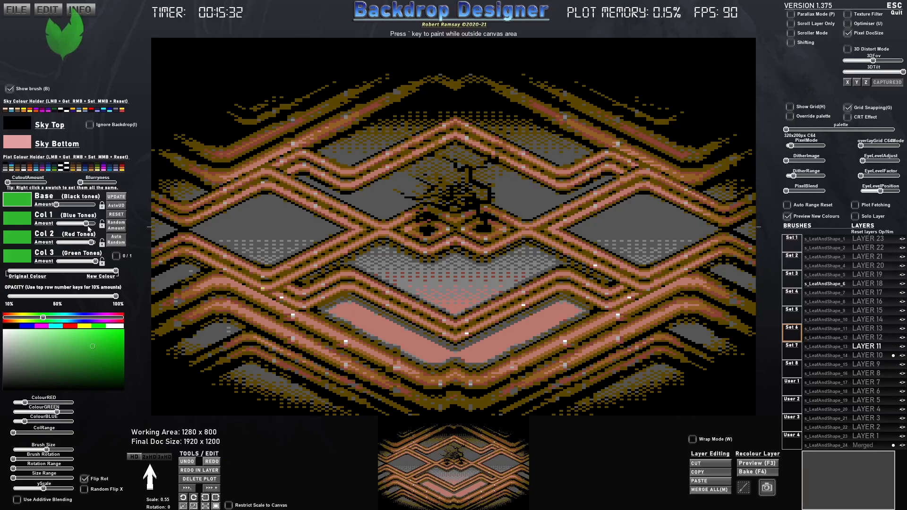
pyautogui.scroll(-5, 435, 192)
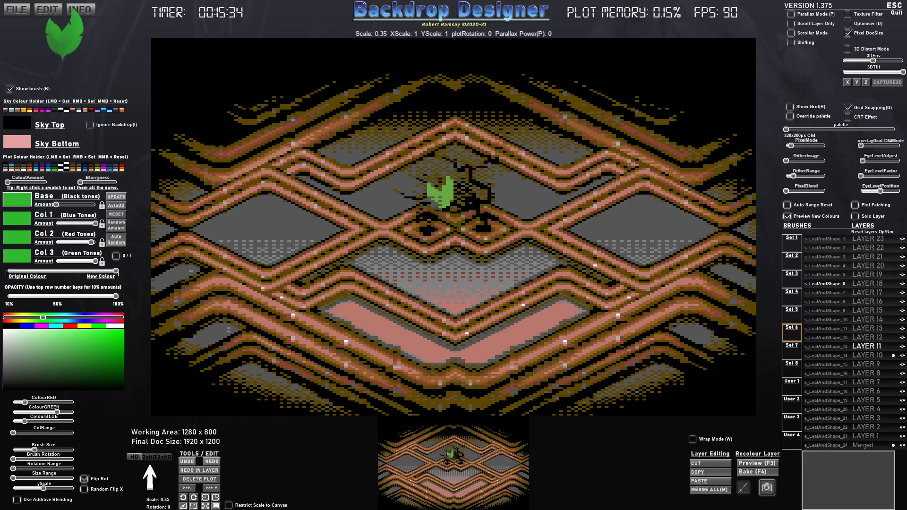
# - Recolour the leaf with medium green for Col 1, very dark green for Col 2 and bright green for Col 3
pyautogui.moveTo(89, 367)
pyautogui.mouseDown()
pyautogui.moveTo(95, 387)
pyautogui.moveTo(103, 346)
pyautogui.moveTo(116, 336)
pyautogui.mouseUp()
pyautogui.click(17, 232)
pyautogui.click(19, 258)
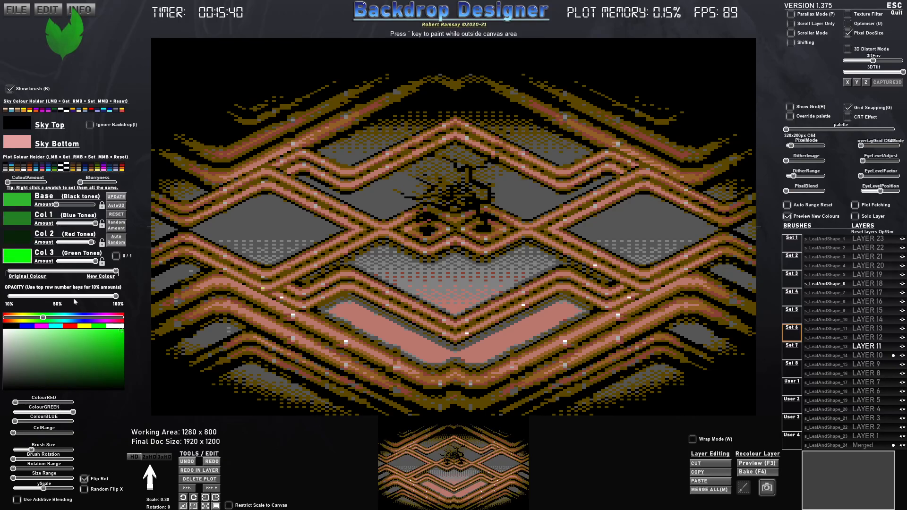
# - Raise the leaf's Base amount to maximum and darken its Base colour to black
pyautogui.click(15, 206)
pyautogui.moveTo(81, 373); pyautogui.dragTo(86, 376)
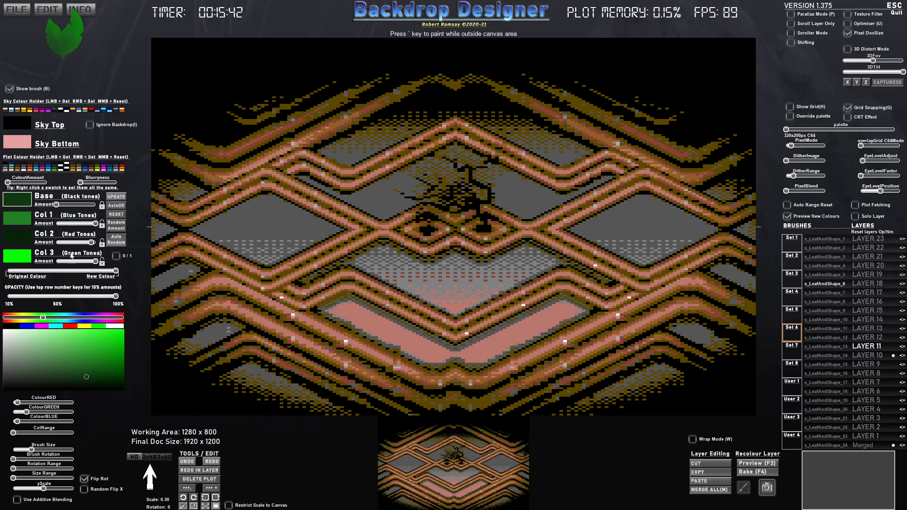
pyautogui.moveTo(60, 205); pyautogui.dragTo(104, 209)
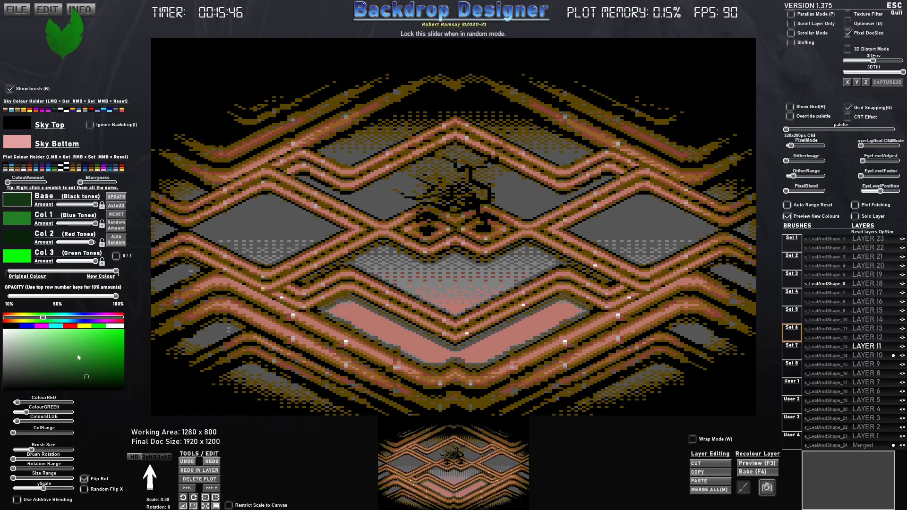
pyautogui.moveTo(79, 356); pyautogui.dragTo(60, 400)
pyautogui.moveTo(39, 355); pyautogui.dragTo(44, 392)
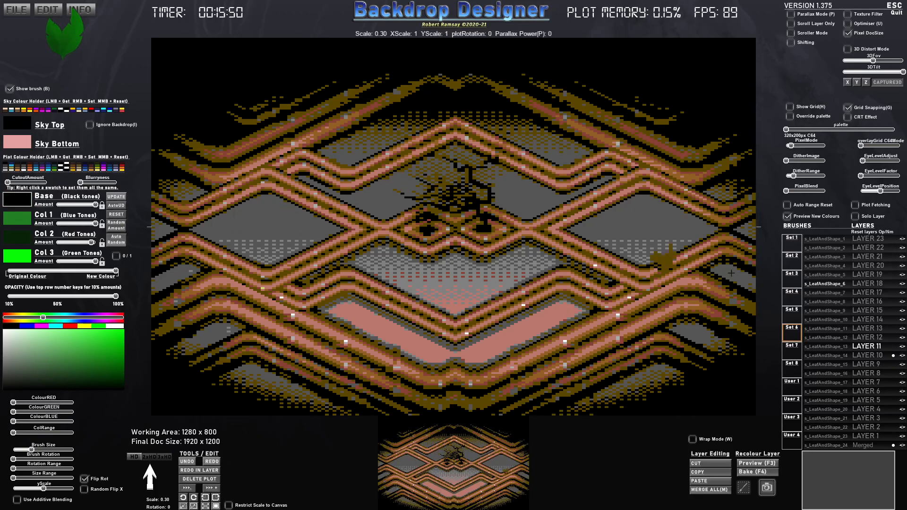
# - Switch to layer 12 and recolour the leaf with pale green for Col 3 and light green for Col 2
pyautogui.click(868, 338)
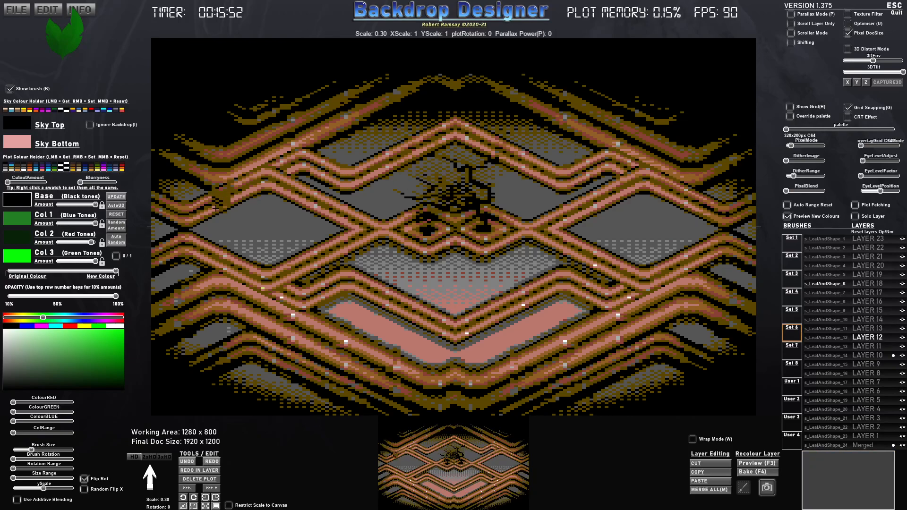
pyautogui.click(20, 260)
pyautogui.moveTo(73, 357); pyautogui.dragTo(45, 333)
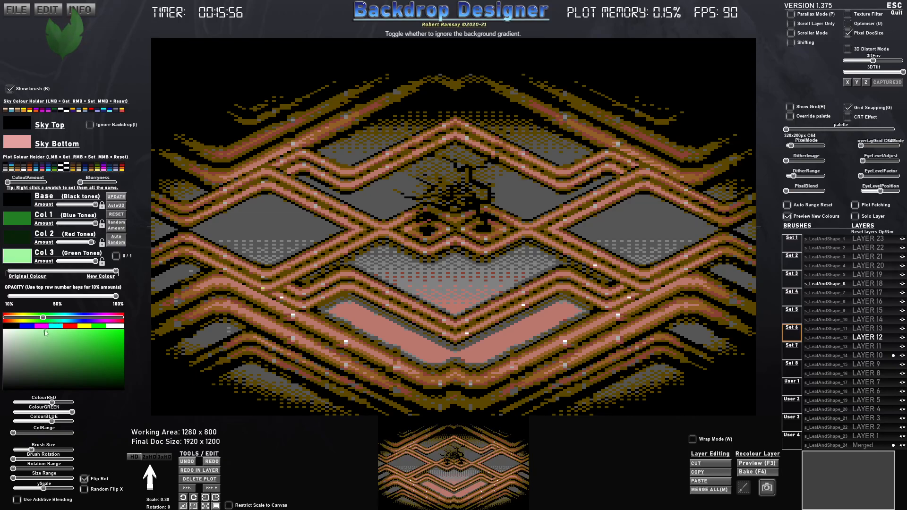
pyautogui.click(24, 234)
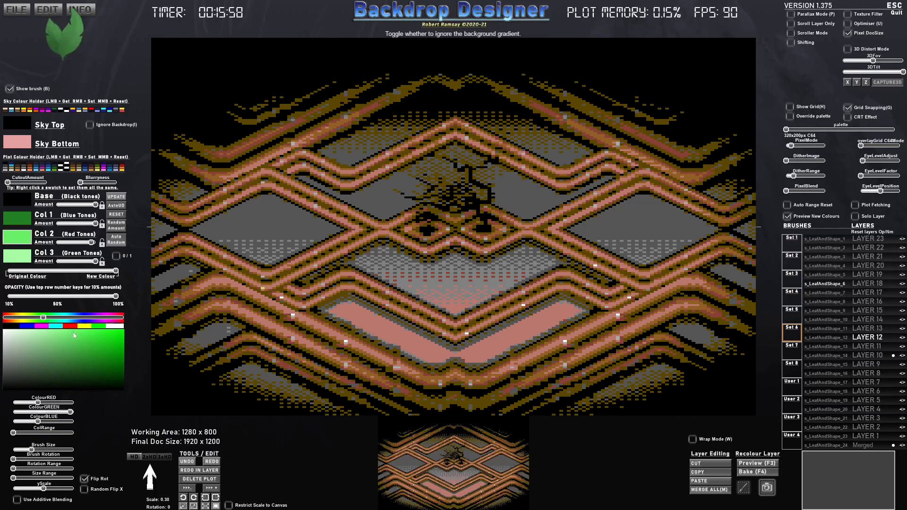
# - Increase the rotation and size ranges, shrink the leaf brush to scale 0.12, and paint green foliage over the tree's branches
pyautogui.scroll(-2, 457, 181)
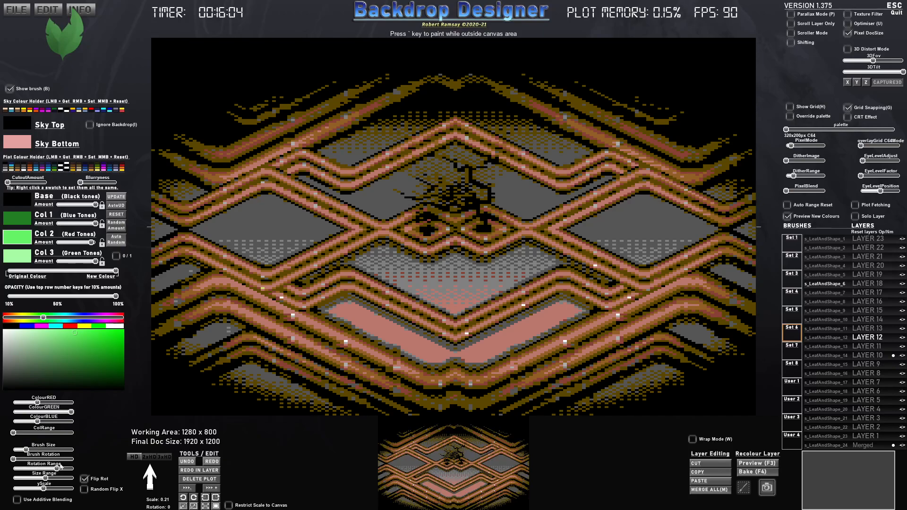
pyautogui.scroll(-1, 457, 188)
pyautogui.moveTo(456, 164)
pyautogui.mouseDown()
pyautogui.moveTo(435, 177)
pyautogui.moveTo(474, 163)
pyautogui.moveTo(492, 174)
pyautogui.moveTo(480, 156)
pyautogui.moveTo(452, 163)
pyautogui.moveTo(506, 160)
pyautogui.moveTo(486, 177)
pyautogui.moveTo(494, 184)
pyautogui.moveTo(491, 156)
pyautogui.moveTo(466, 153)
pyautogui.moveTo(456, 176)
pyautogui.moveTo(434, 167)
pyautogui.moveTo(428, 186)
pyautogui.moveTo(402, 182)
pyautogui.mouseUp()
# - Minimise the leaf's Base and Col 1 amounts, and recolour Col 1 brighter green and Col 3 yellow
pyautogui.click(31, 218)
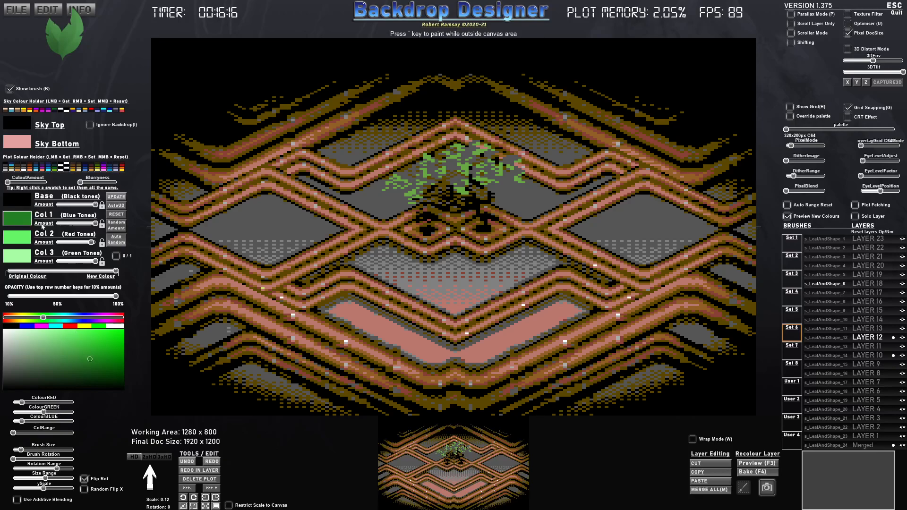
pyautogui.moveTo(80, 224); pyautogui.dragTo(36, 211)
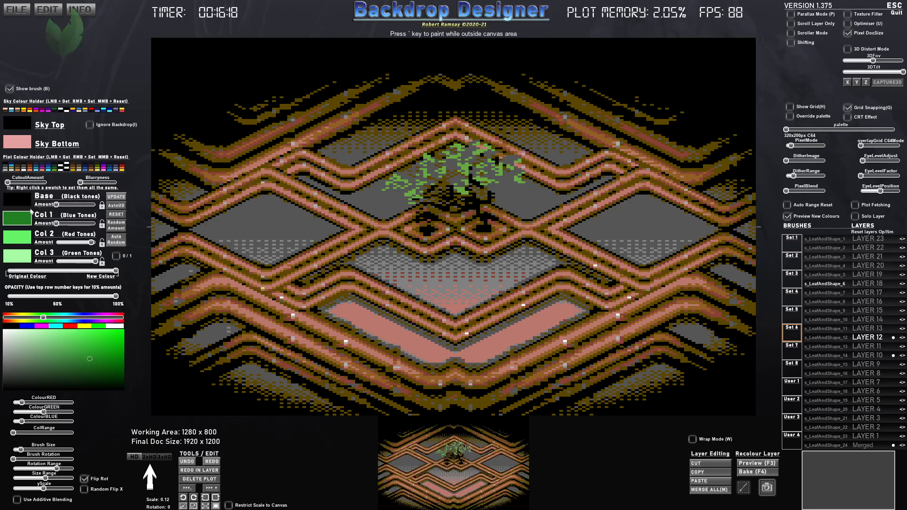
pyautogui.moveTo(90, 359); pyautogui.dragTo(97, 331)
pyautogui.click(20, 261)
pyautogui.click(87, 326)
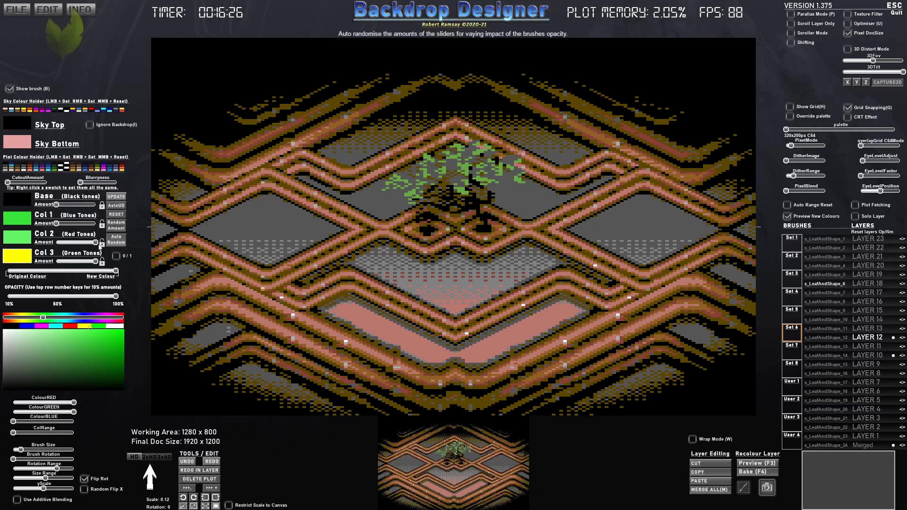
# - Lighten the leaf's Col 2 to pale green and its Col 3 to pale yellow
pyautogui.click(20, 241)
pyautogui.moveTo(68, 344); pyautogui.dragTo(62, 333)
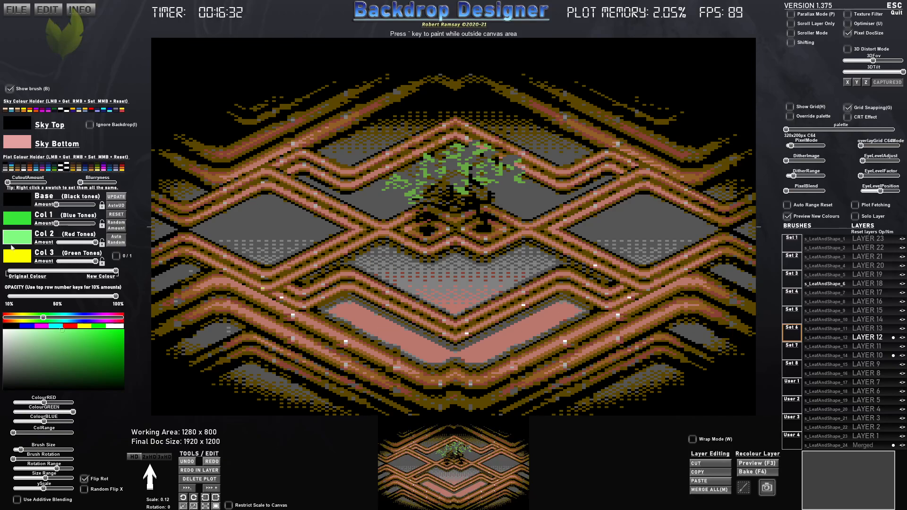
pyautogui.click(17, 261)
pyautogui.click(70, 330)
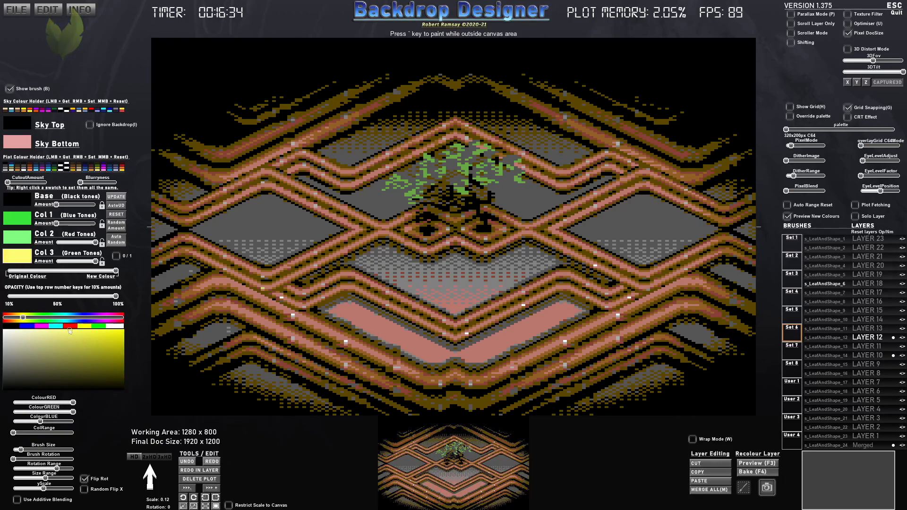
# - Raise the leaf's Col 1 amount and paint more green leaves in the middle of the tree's crown
pyautogui.moveTo(57, 223); pyautogui.dragTo(90, 223)
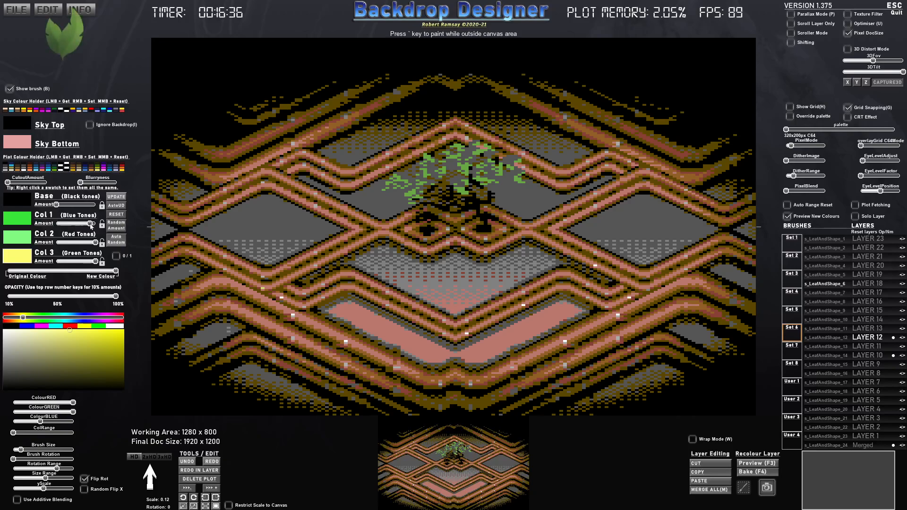
pyautogui.moveTo(461, 153)
pyautogui.mouseDown()
pyautogui.moveTo(445, 162)
pyautogui.moveTo(489, 163)
pyautogui.moveTo(463, 149)
pyautogui.moveTo(439, 158)
pyautogui.moveTo(477, 153)
pyautogui.mouseUp()
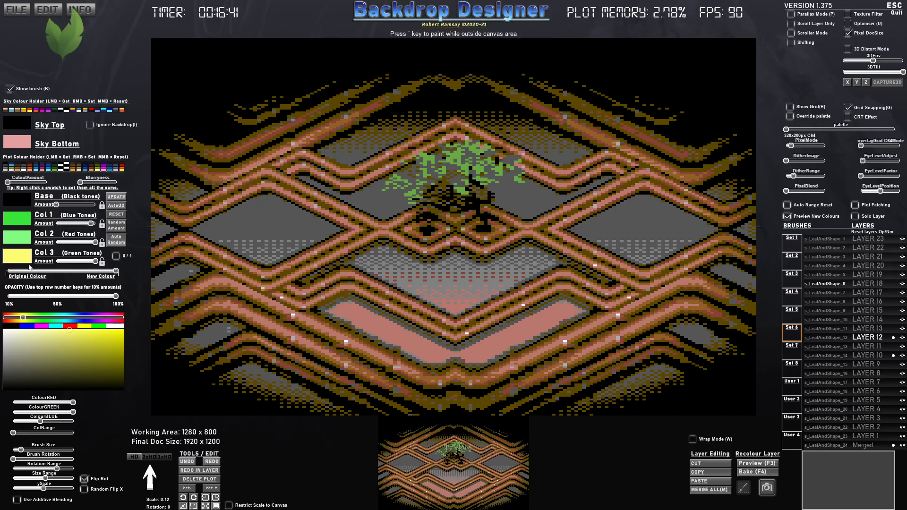
# - Set all leaf colours to pale yellow, lower the opacity to about 60%, and paint highlight leaves over the upper crown
pyautogui.rightClick(88, 327)
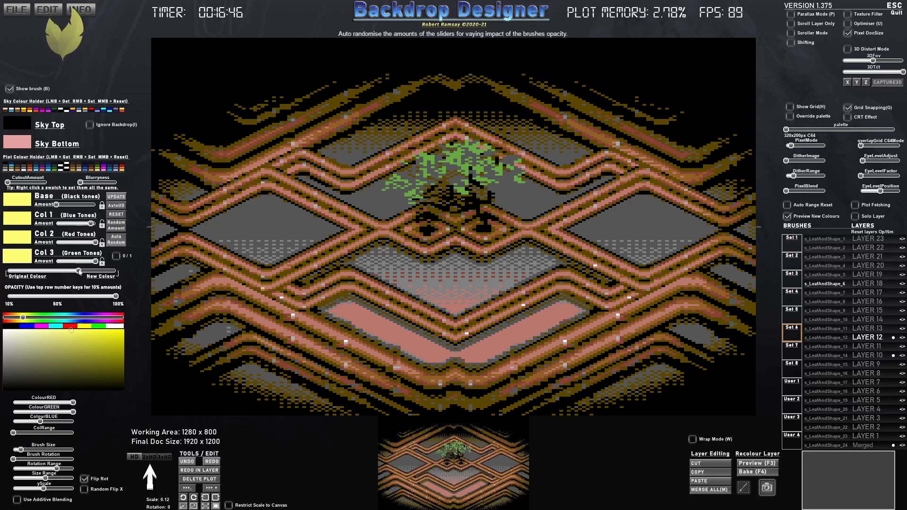
pyautogui.moveTo(106, 296); pyautogui.dragTo(71, 297)
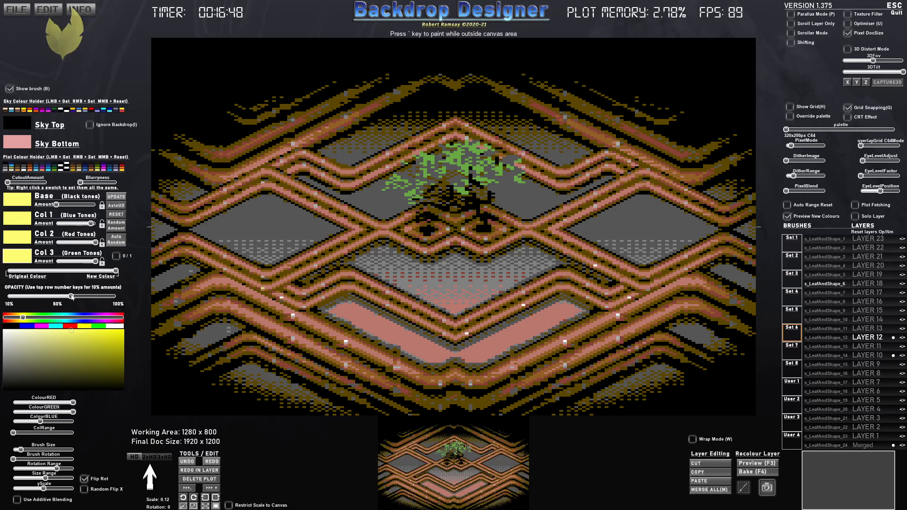
pyautogui.moveTo(449, 154)
pyautogui.mouseDown()
pyautogui.moveTo(489, 151)
pyautogui.moveTo(507, 163)
pyautogui.moveTo(417, 150)
pyautogui.moveTo(403, 186)
pyautogui.moveTo(468, 161)
pyautogui.moveTo(474, 172)
pyautogui.moveTo(504, 175)
pyautogui.mouseUp()
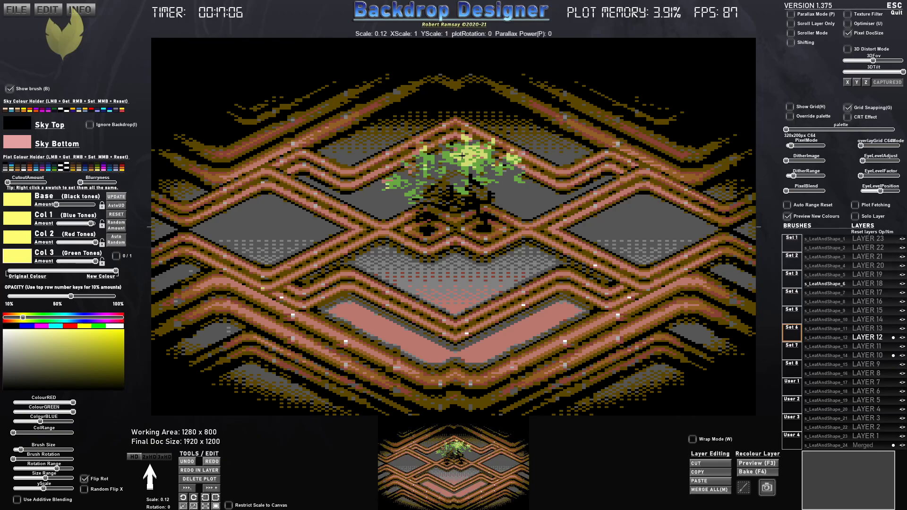
pyautogui.click(448, 156)
pyautogui.click(422, 155)
pyautogui.click(434, 169)
pyautogui.click(409, 171)
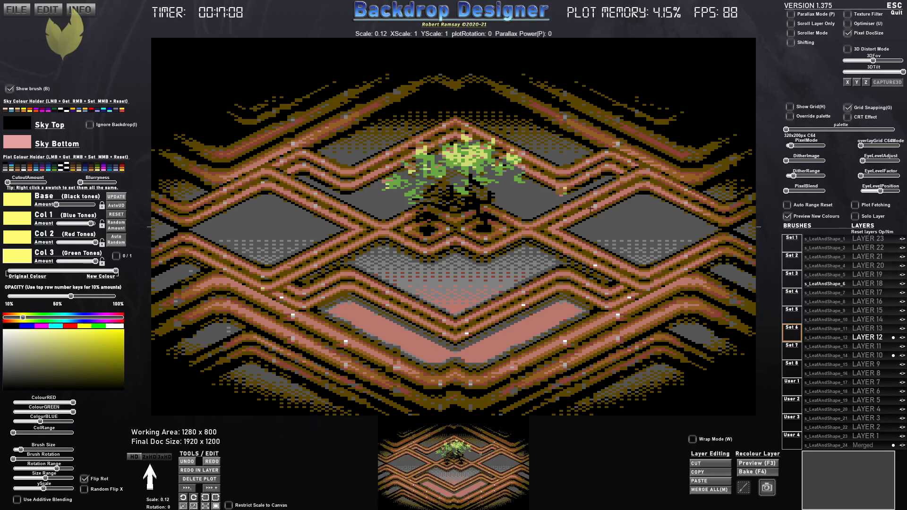
# - Preview the artwork without pixel mode, then restore the 320x200px C64 mode
pyautogui.moveTo(793, 146); pyautogui.dragTo(787, 146)
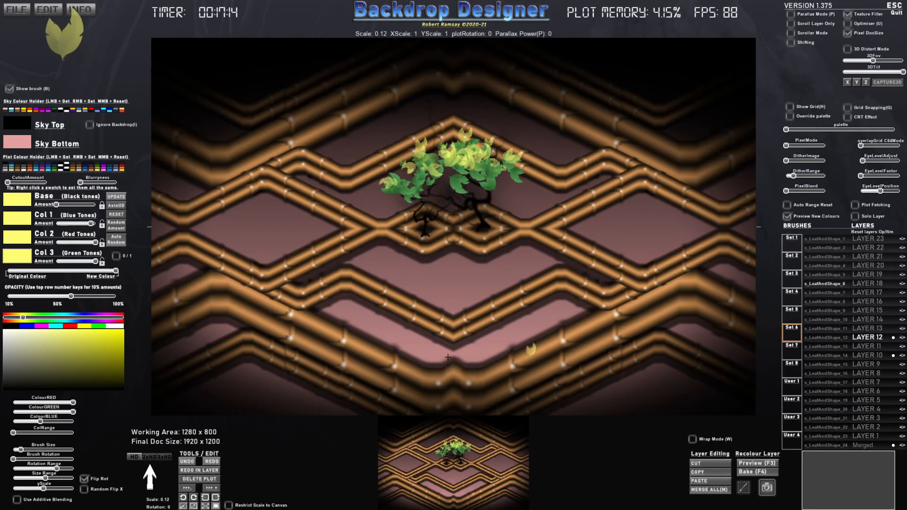
pyautogui.moveTo(789, 147)
pyautogui.mouseDown()
pyautogui.moveTo(833, 146)
pyautogui.moveTo(790, 146)
pyautogui.mouseUp()
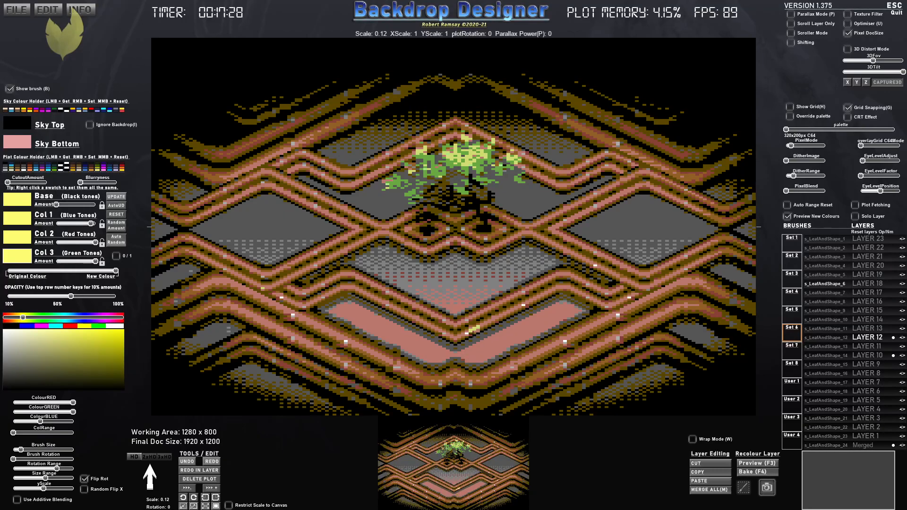
# - Choose the s_Square brush from Set 5 and enlarge it to scale 2
pyautogui.click(792, 293)
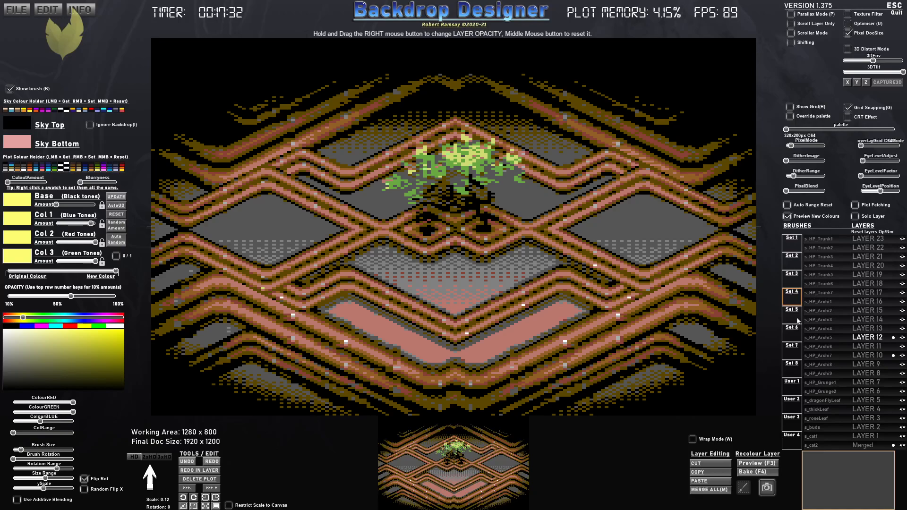
pyautogui.click(794, 279)
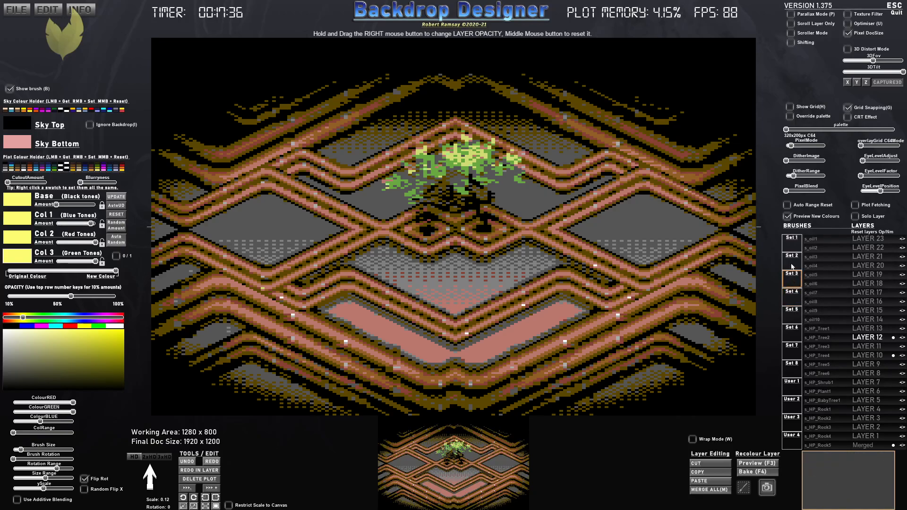
pyautogui.click(793, 333)
pyautogui.click(793, 312)
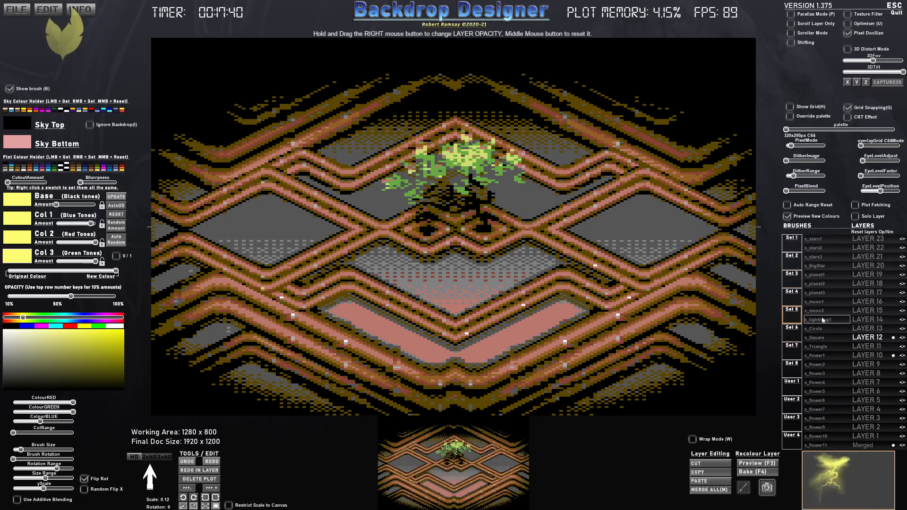
pyautogui.click(824, 336)
pyautogui.scroll(10, 303, 208)
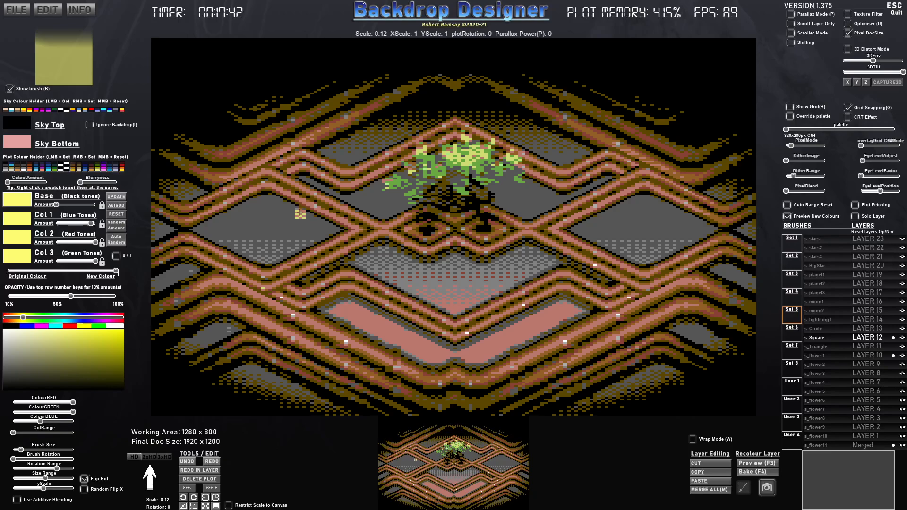
pyautogui.scroll(-3, 301, 218)
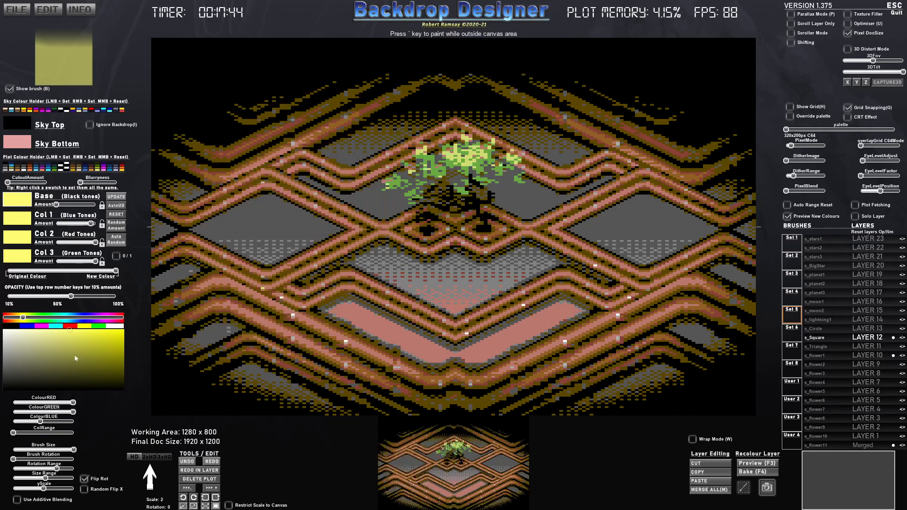
# - Reset the square brush's colour amounts, set all its colours to black and reduce its Y scale to a thin line
pyautogui.click(116, 214)
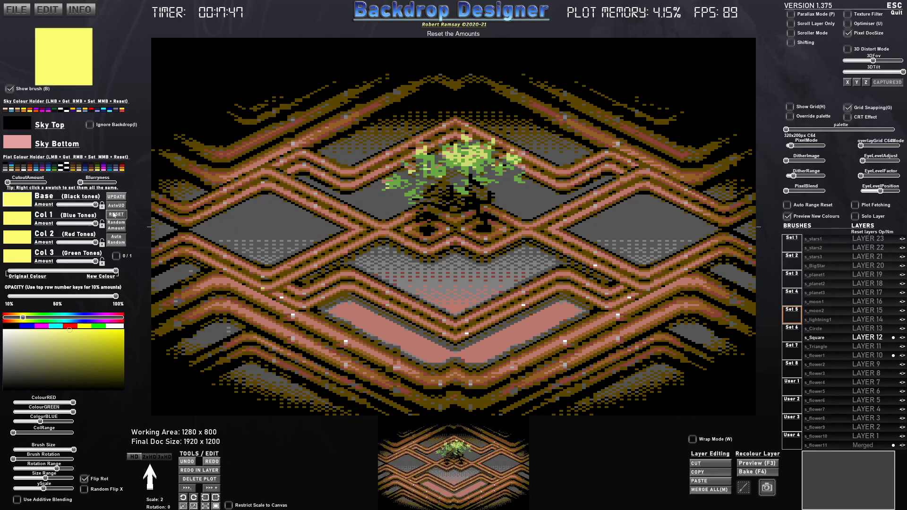
pyautogui.click(9, 326)
pyautogui.moveTo(44, 489)
pyautogui.mouseDown()
pyautogui.moveTo(77, 488)
pyautogui.moveTo(13, 489)
pyautogui.mouseUp()
pyautogui.scroll(-3, 311, 241)
pyautogui.scroll(-5, 311, 242)
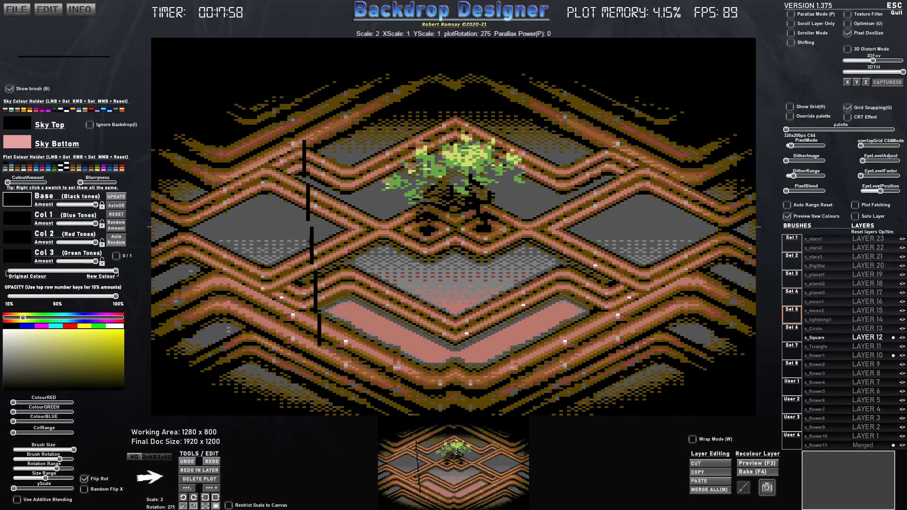
# - Rotate the thin black brush to 270 degrees, thicken it slightly and set its scale to 3
pyautogui.scroll(-1, 312, 243)
pyautogui.moveTo(18, 489); pyautogui.dragTo(15, 488)
pyautogui.scroll(1, 300, 215)
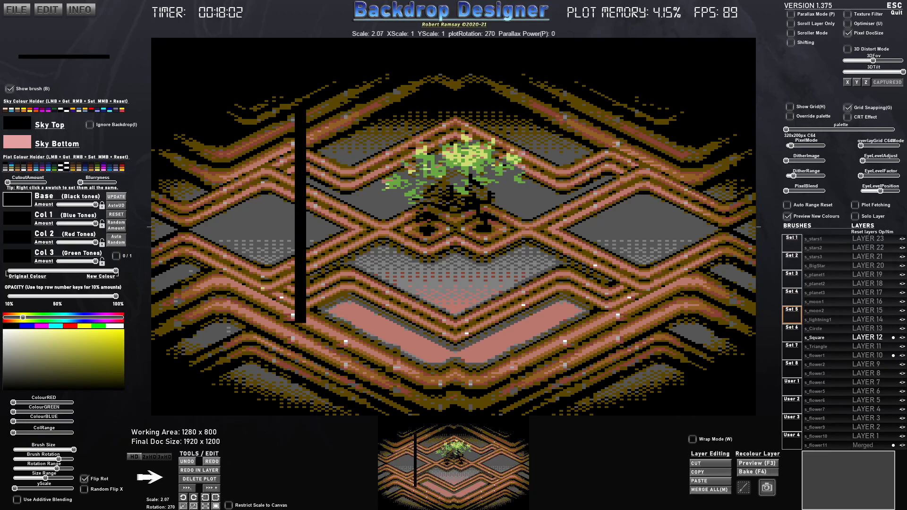
pyautogui.scroll(5, 300, 215)
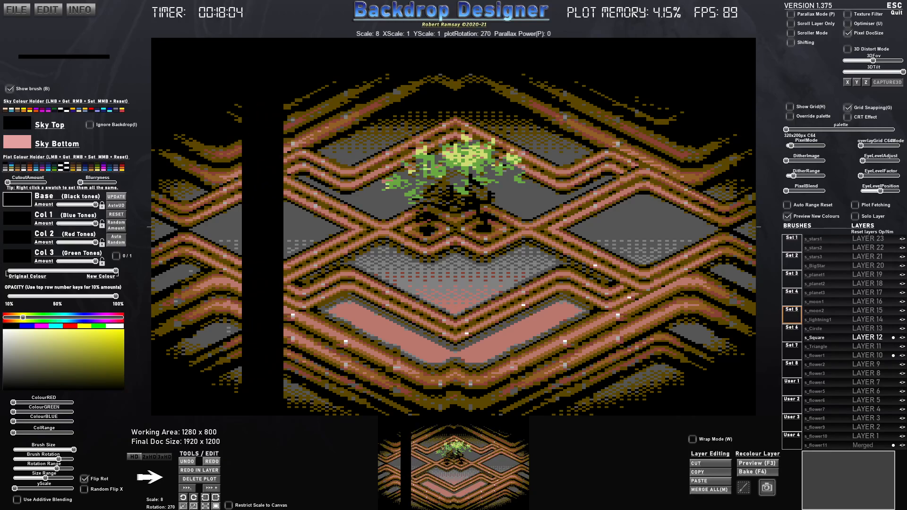
pyautogui.scroll(-5, 274, 190)
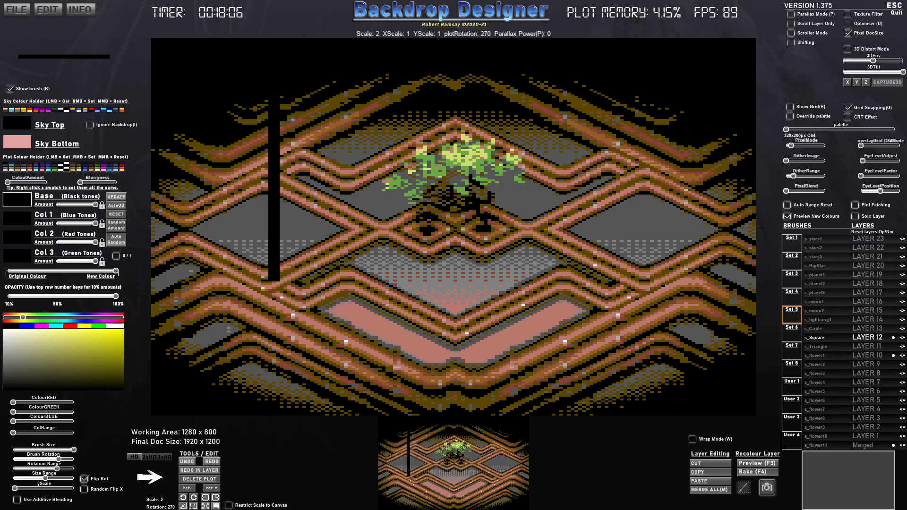
pyautogui.scroll(1, 264, 199)
# - Rename Layer 15 as "asdawdawd" and show only that layer in solo mode
pyautogui.click(881, 311)
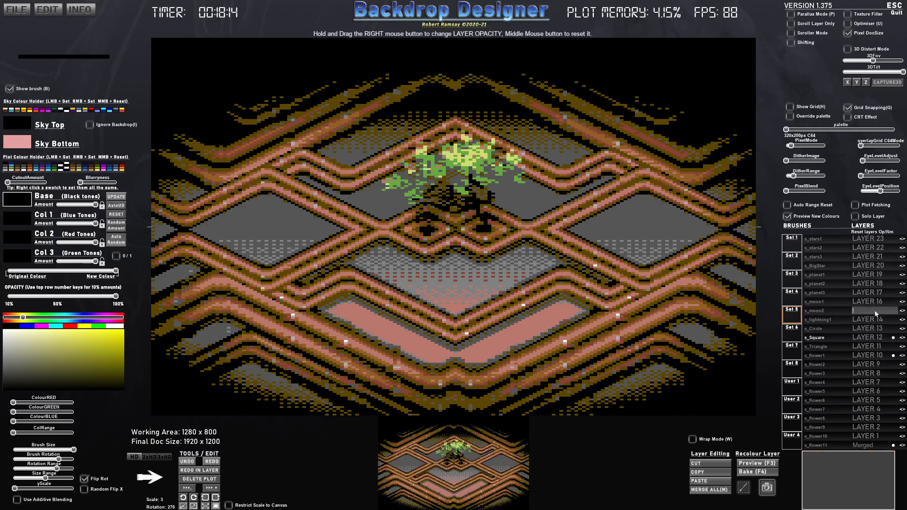
pyautogui.write('asdawdawd')
pyautogui.press('Return')
pyautogui.click(856, 217)
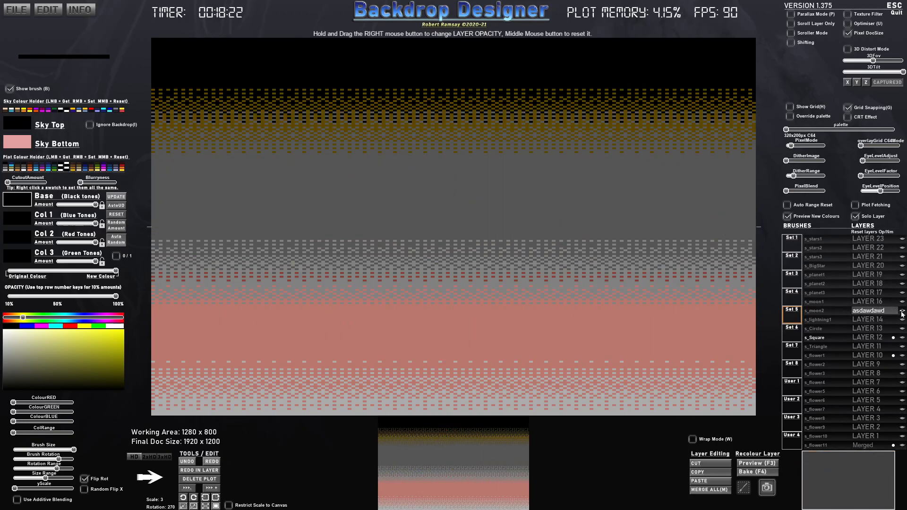
# - Reduce the brush scale to 2, zero its rotation and size ranges, and plot a vertical black bar slightly left of the canvas's centre
pyautogui.scroll(-2, 404, 244)
pyautogui.scroll(-1, 333, 251)
pyautogui.scroll(-4, 335, 250)
pyautogui.scroll(-10, 335, 248)
pyautogui.scroll(12, 335, 248)
pyautogui.scroll(-5, 334, 248)
pyautogui.scroll(10, 332, 247)
pyautogui.scroll(-6, 331, 247)
pyautogui.scroll(-5, 331, 247)
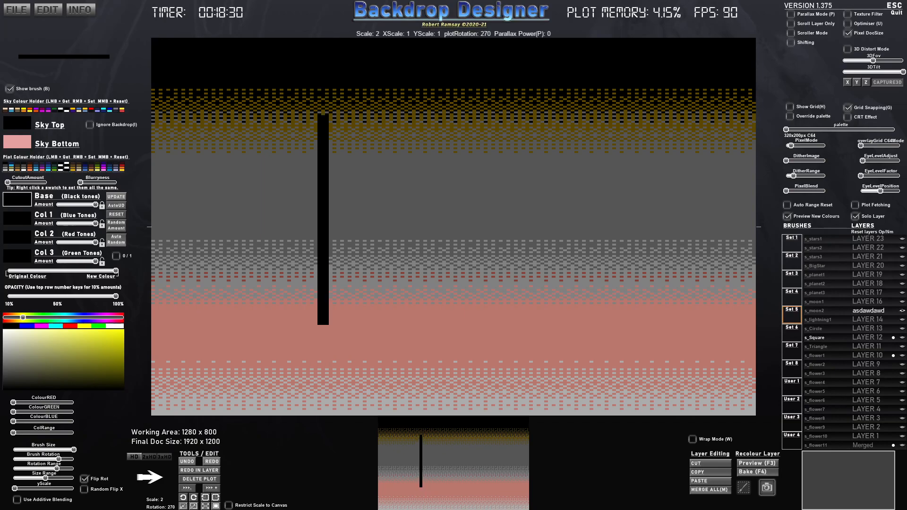
pyautogui.click(320, 225)
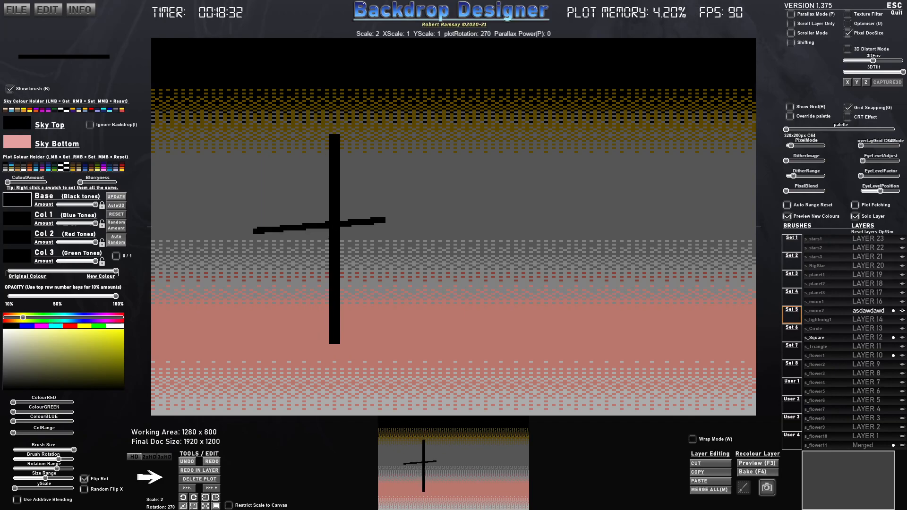
pyautogui.moveTo(32, 478)
pyautogui.mouseDown()
pyautogui.moveTo(13, 478)
pyautogui.moveTo(13, 468)
pyautogui.mouseUp()
pyautogui.click(364, 227)
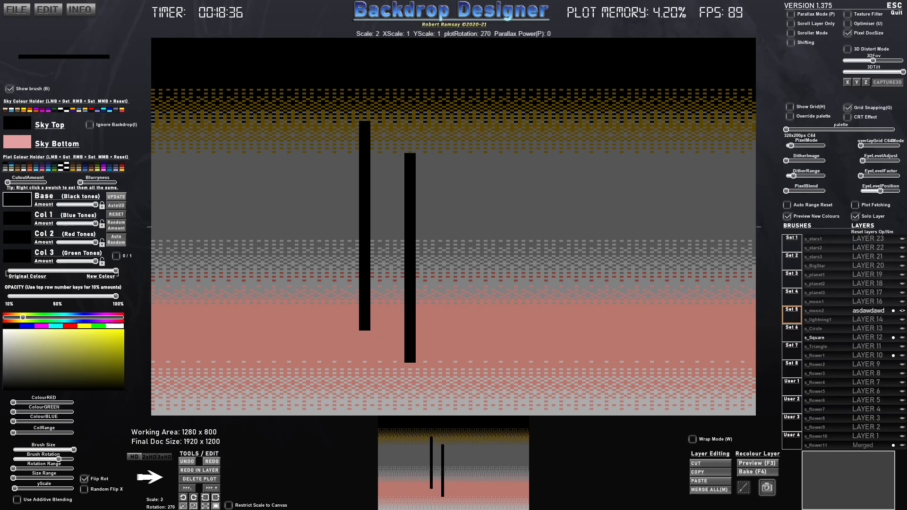
# - Set the brush's Base and all three Col colours to dark grey
pyautogui.click(21, 366)
pyautogui.moveTo(20, 366); pyautogui.dragTo(19, 374)
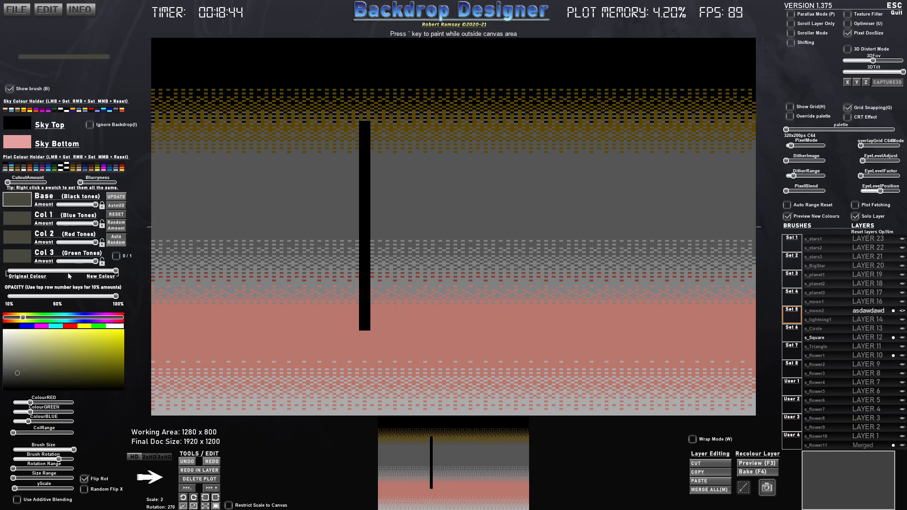
pyautogui.click(25, 376)
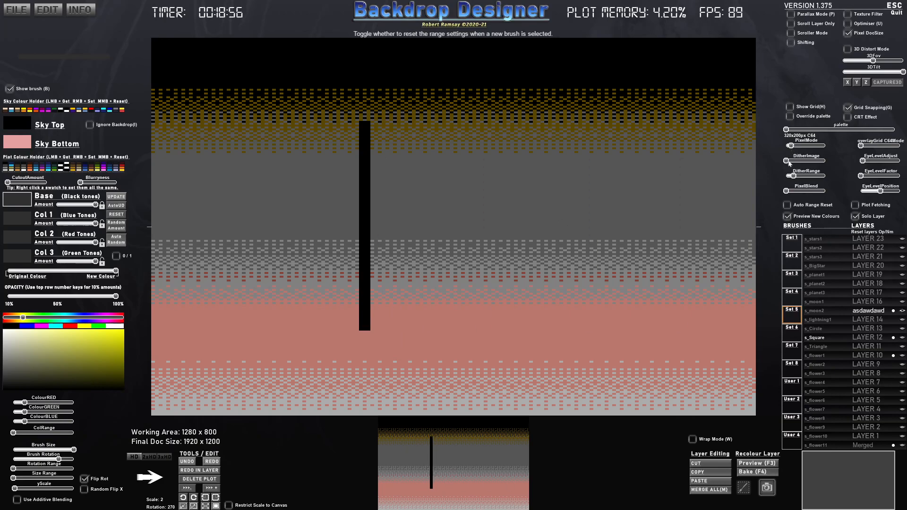
# - Preview other dither patterns on the backdrop, then restore the original dither pattern
pyautogui.moveTo(788, 161); pyautogui.dragTo(789, 161)
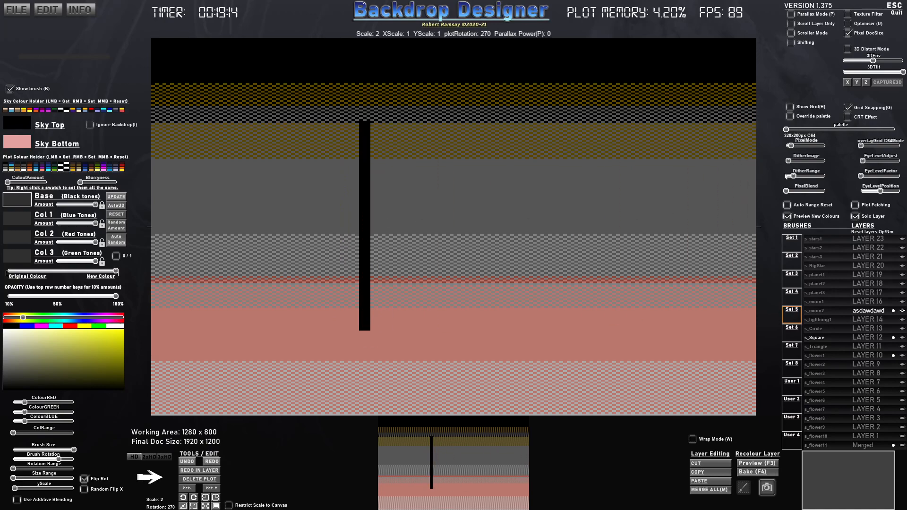
pyautogui.click(791, 162)
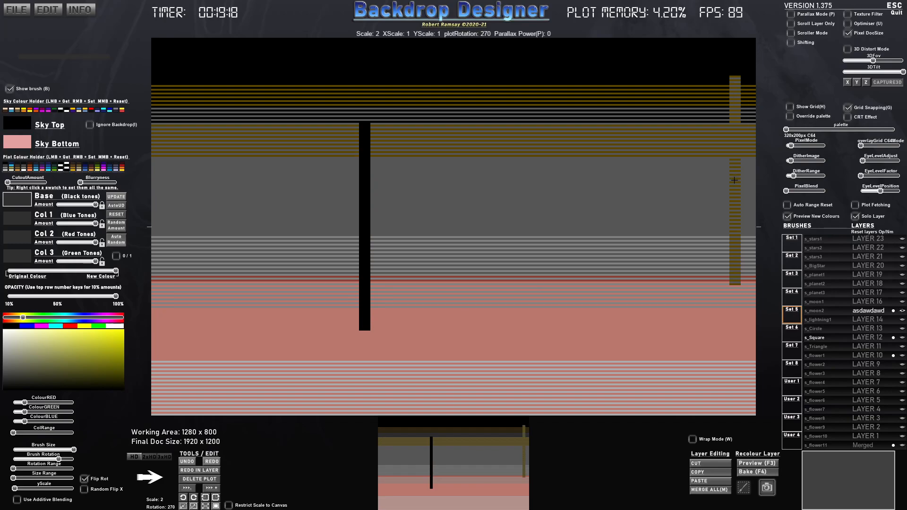
pyautogui.click(787, 161)
# - Plot a dark grey vertical bar overlapping the right half of the black bar
pyautogui.click(356, 197)
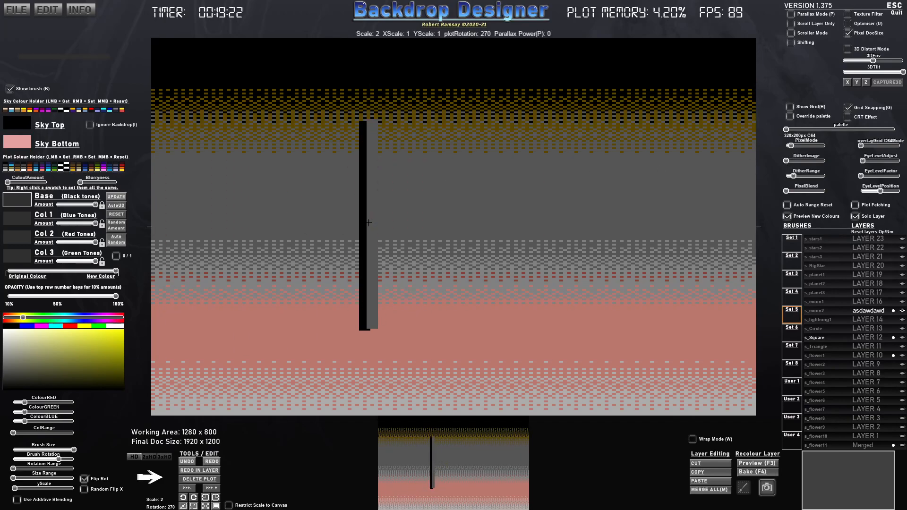
pyautogui.click(365, 225)
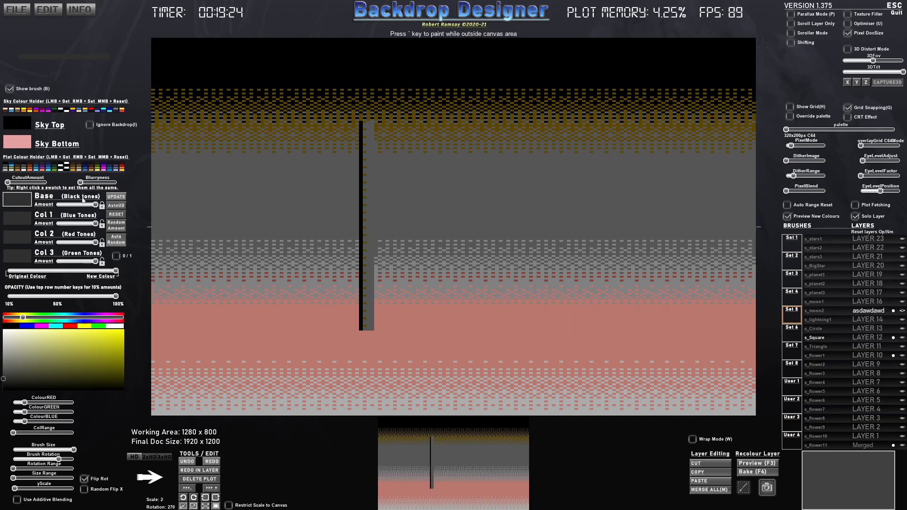
# - With automatic updating on, lower the last bar's Base amount and set its Base and Col 1 to black and Col 2 to near-black
pyautogui.moveTo(94, 206)
pyautogui.mouseDown()
pyautogui.moveTo(57, 206)
pyautogui.moveTo(85, 205)
pyautogui.mouseUp()
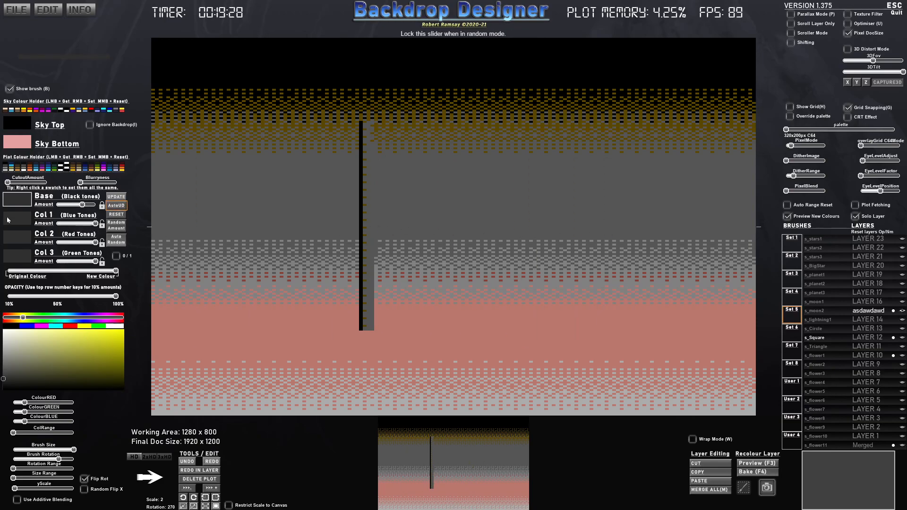
pyautogui.click(16, 203)
pyautogui.moveTo(5, 370); pyautogui.dragTo(2, 382)
pyautogui.click(28, 220)
pyautogui.click(4, 391)
pyautogui.click(18, 200)
pyautogui.click(4, 390)
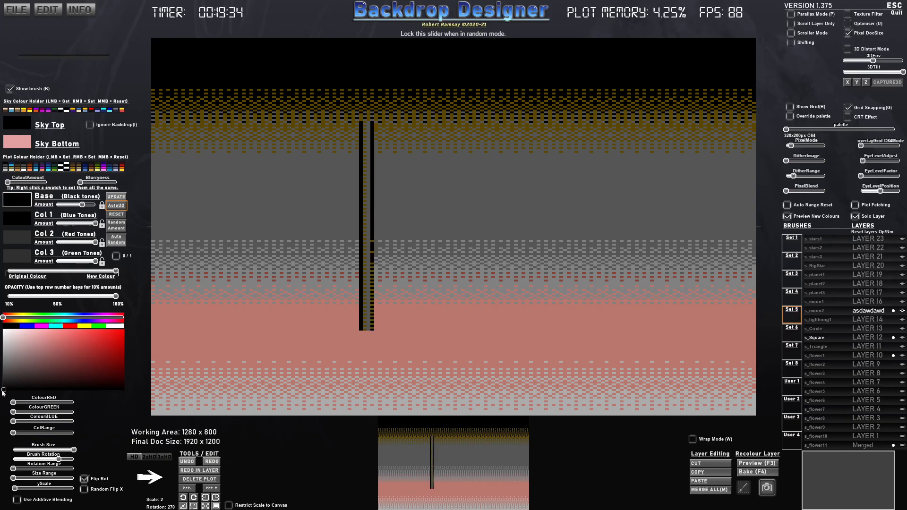
pyautogui.click(19, 239)
pyautogui.click(8, 384)
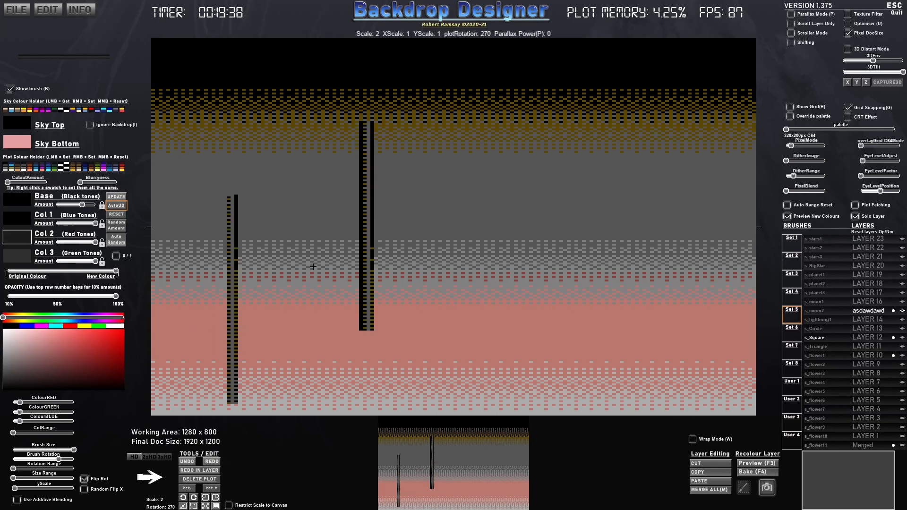
pyautogui.click(380, 236)
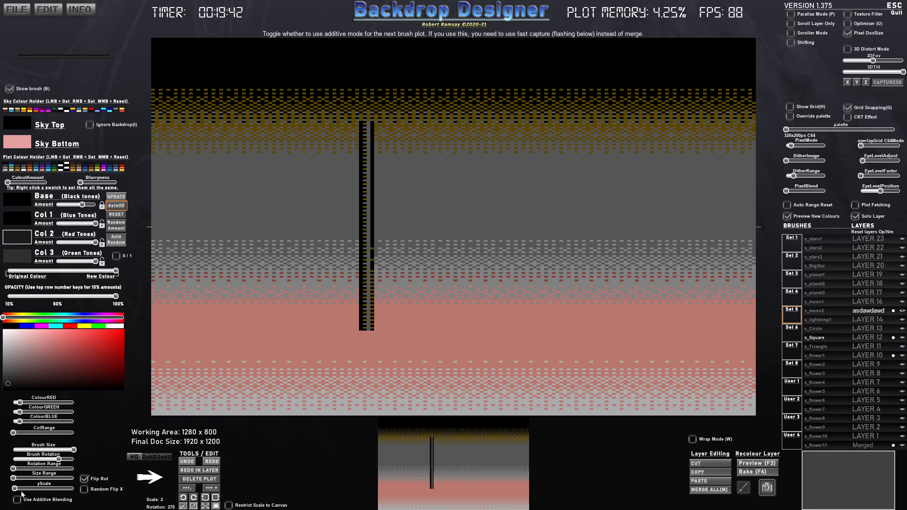
# - Reduce the brush's Y scale to the minimum, set Col 3 to mid grey and add a thin highlight along the pole's right edge
pyautogui.moveTo(15, 491); pyautogui.dragTo(13, 490)
pyautogui.click(17, 256)
pyautogui.click(11, 367)
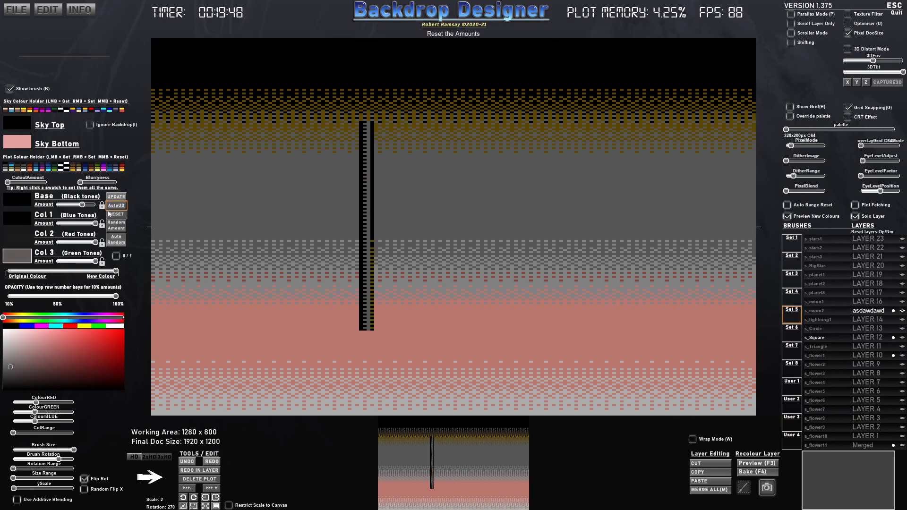
pyautogui.moveTo(7, 363); pyautogui.dragTo(7, 360)
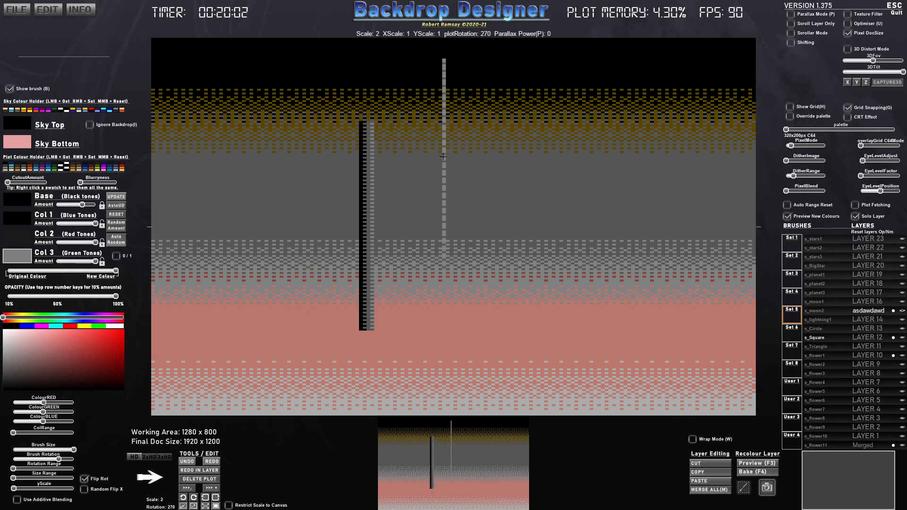
# - Choose the s_Circle brush, shrink it to scale 0.18 and add small rounded caps at the pole's top and bottom ends
pyautogui.click(815, 283)
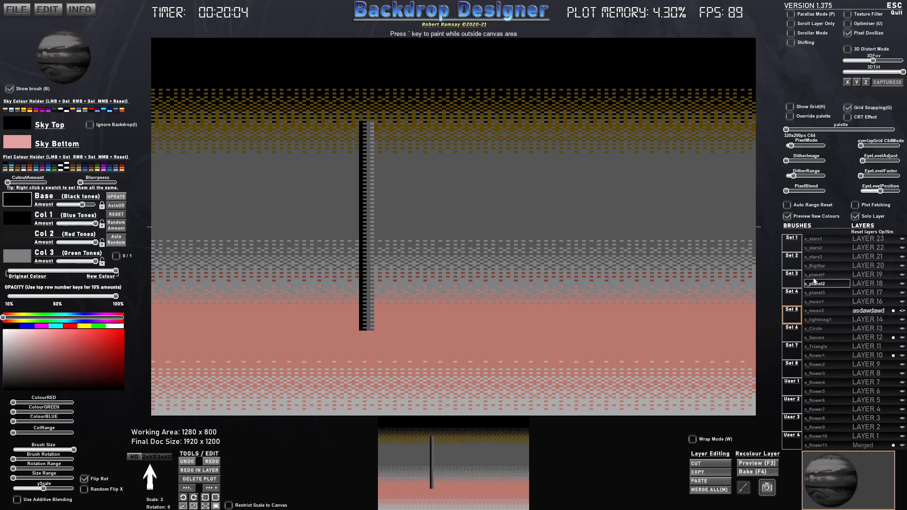
pyautogui.scroll(-10, 547, 237)
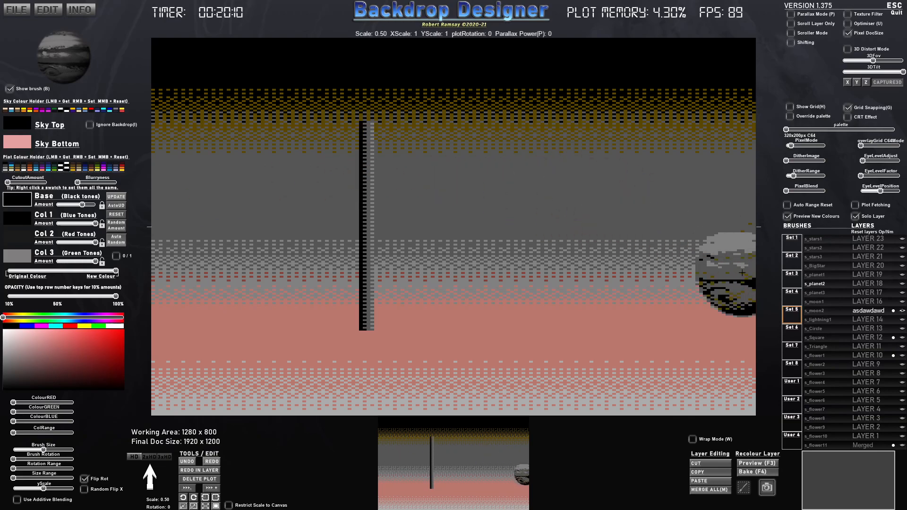
pyautogui.click(819, 302)
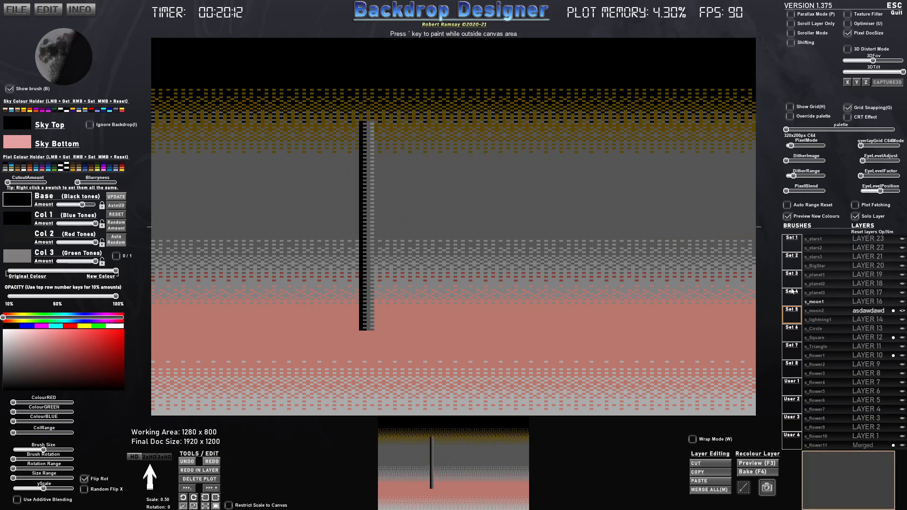
pyautogui.click(816, 328)
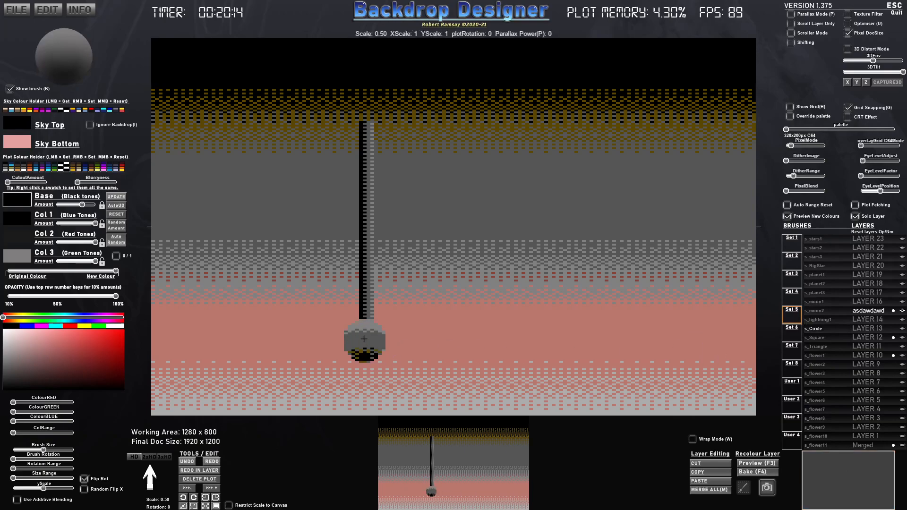
pyautogui.scroll(-5, 364, 338)
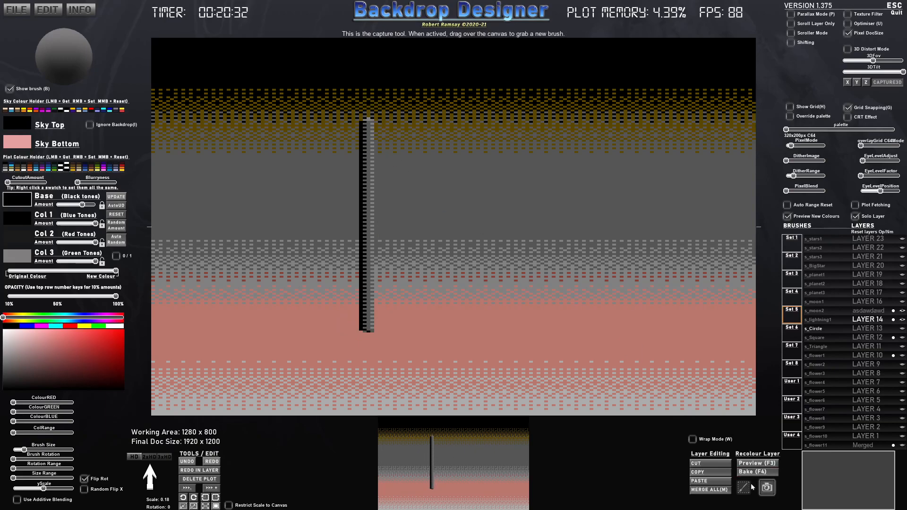
# - Capture the finished pole as a new brush named "pole" and clear the original pole from the canvas
pyautogui.moveTo(359, 116); pyautogui.dragTo(374, 333)
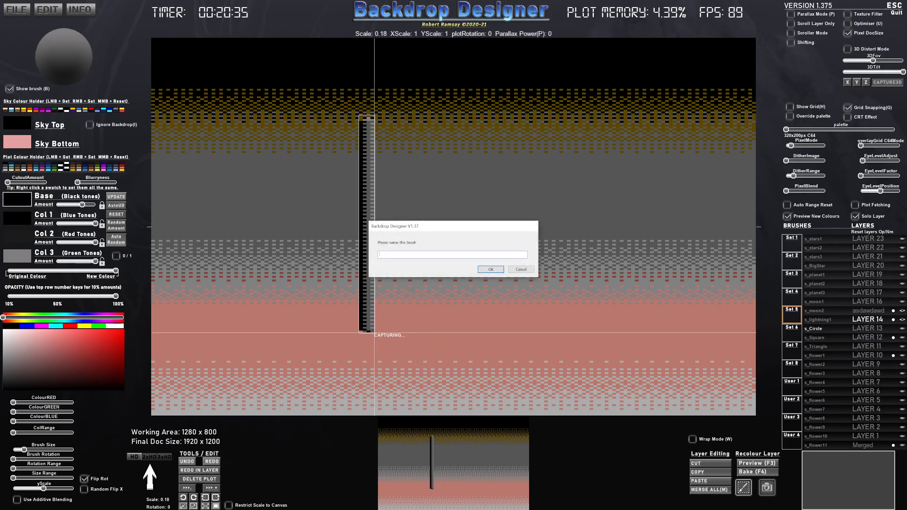
pyautogui.write('pole')
pyautogui.press('Return')
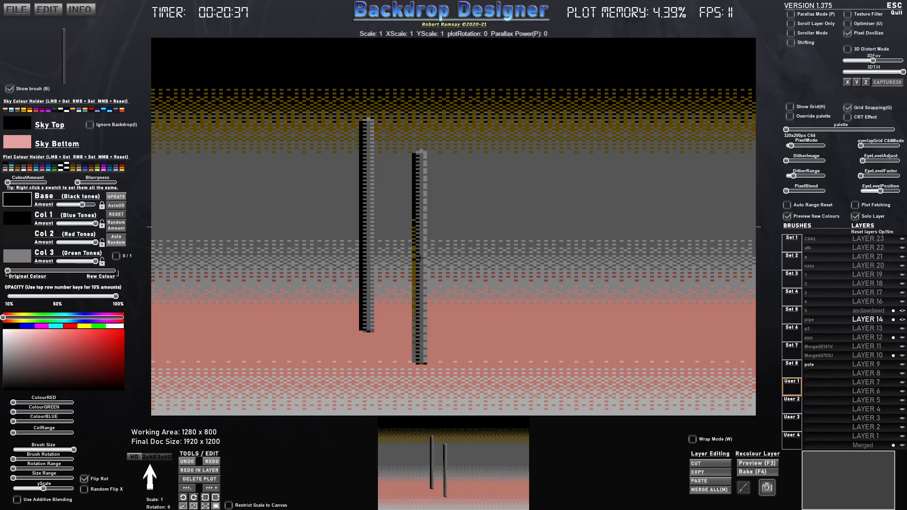
pyautogui.hotkey('ctrl', 'z')
pyautogui.hotkey('ctrl', 'z')
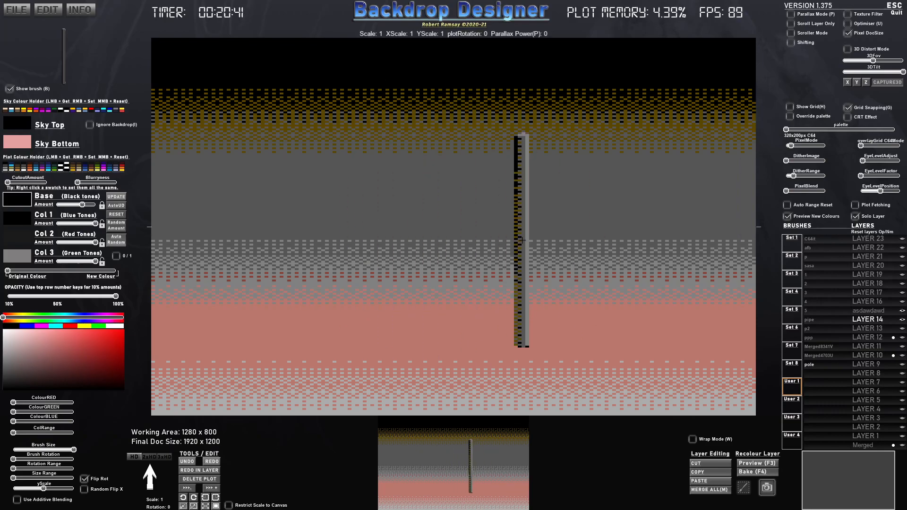
# - Turn off solo layer view, stamp upright poles on both sides of the pipe scene on Layer 14, and add one above the tree on Layer 8
pyautogui.click(855, 216)
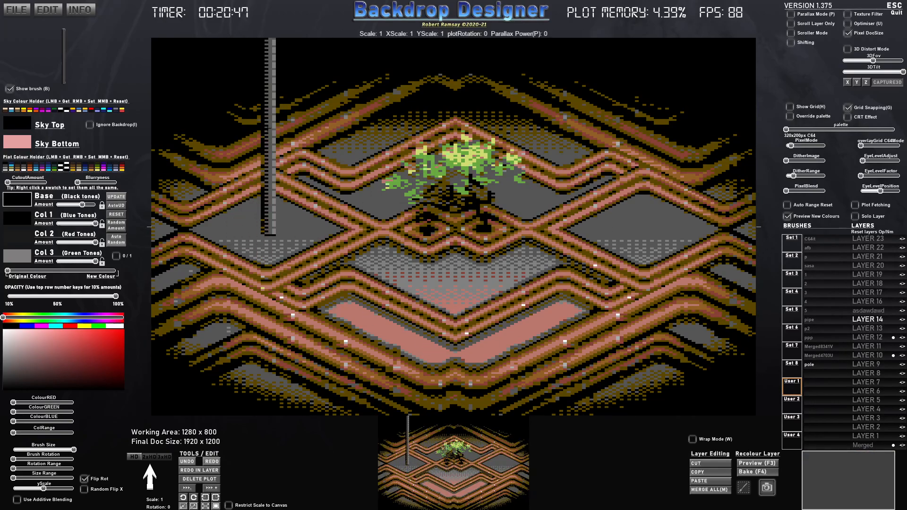
pyautogui.click(266, 124)
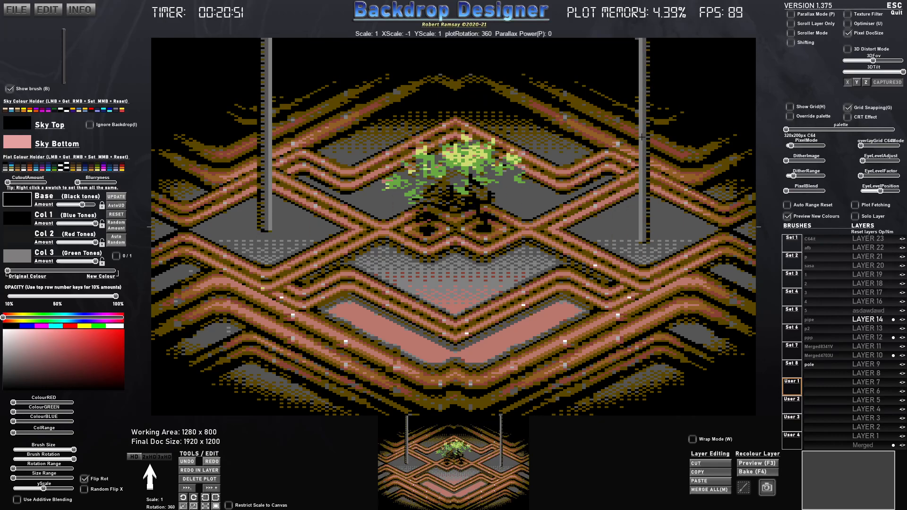
pyautogui.click(643, 135)
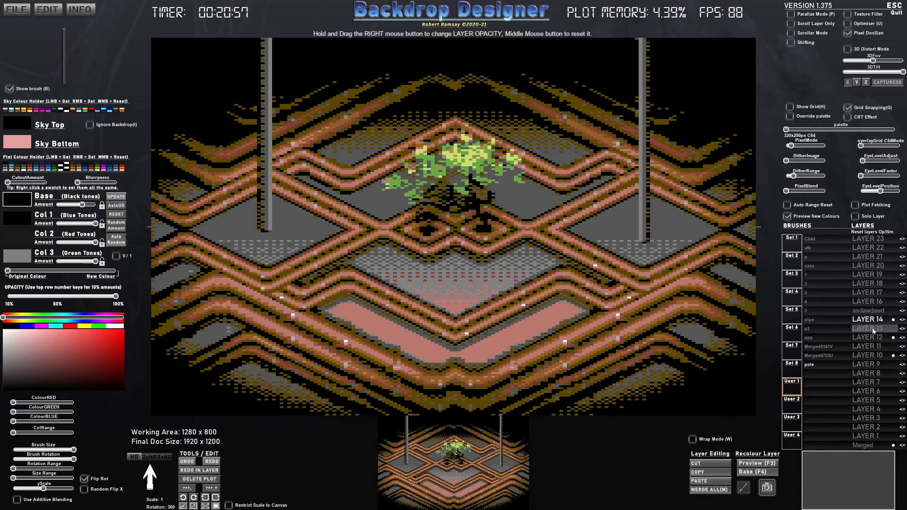
pyautogui.click(880, 374)
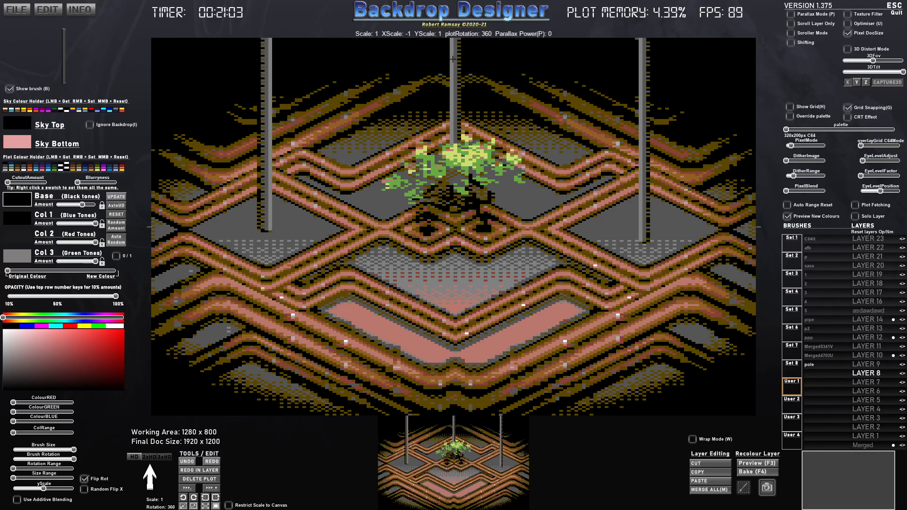
# - On Layer 16, set the pole brush to scale 0.94 and rotation 296.30 and stamp a diagonal rail between the left and centre poles
pyautogui.click(868, 301)
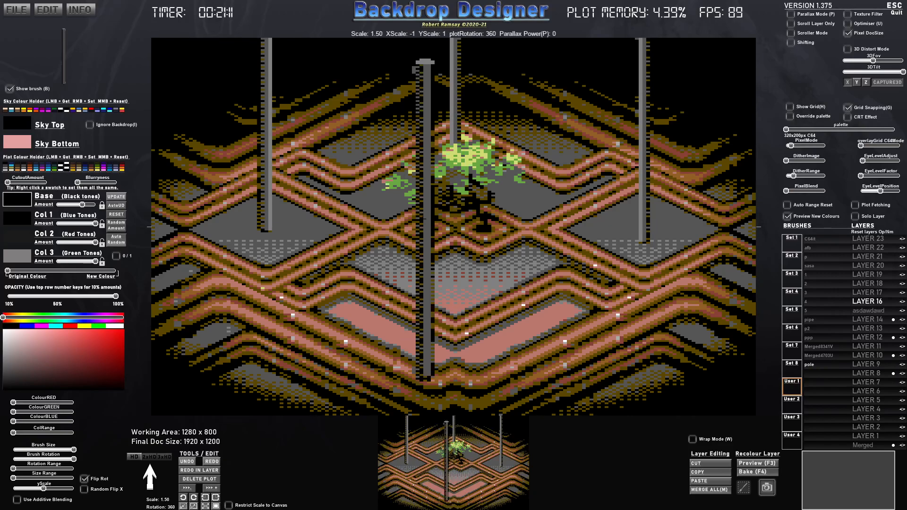
pyautogui.scroll(1, 423, 219)
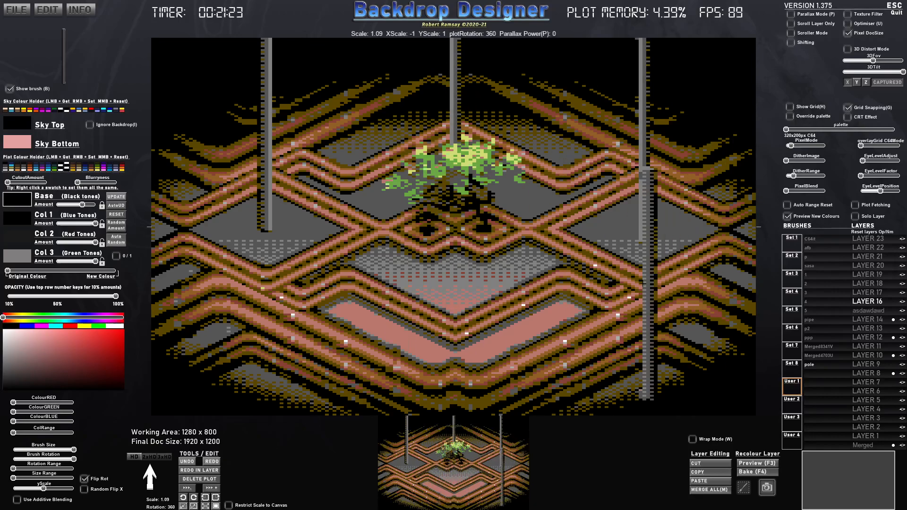
pyautogui.press('Right')
pyautogui.press('Right')
pyautogui.press('Down')
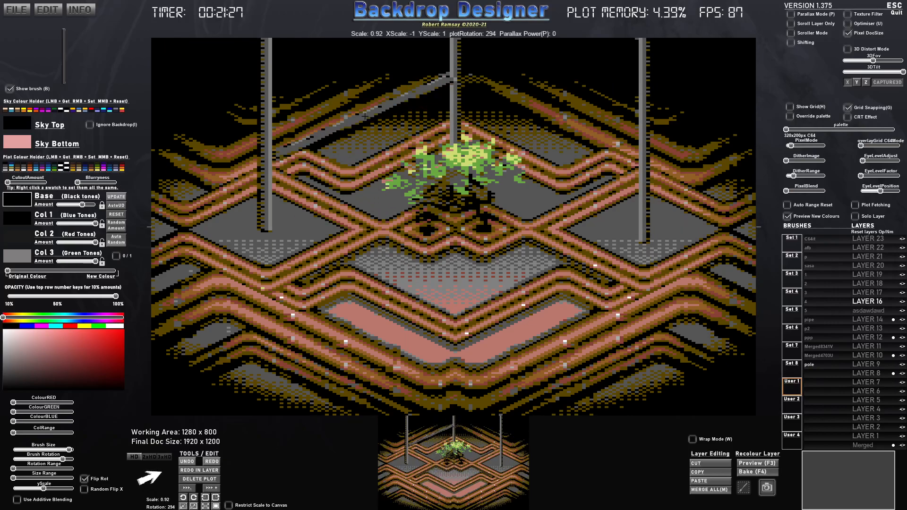
pyautogui.press('Up')
pyautogui.press('Down')
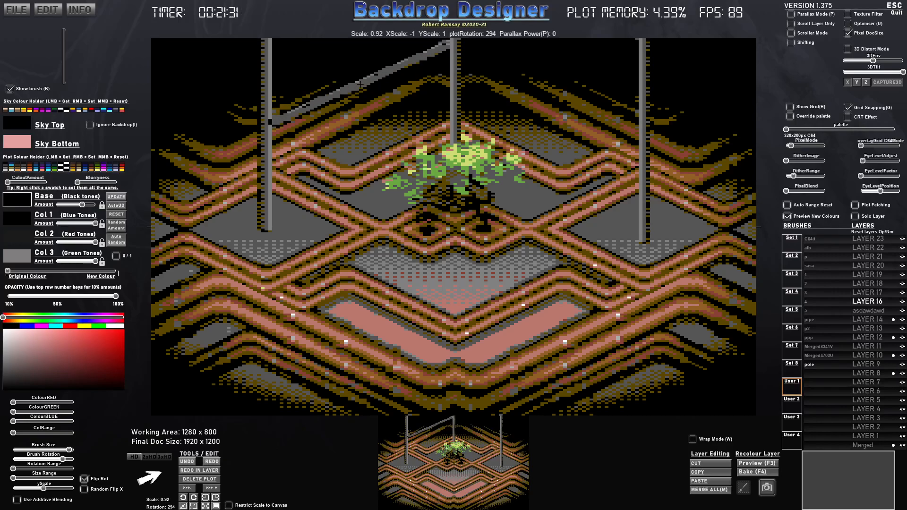
pyautogui.press('Left')
pyautogui.press('Right')
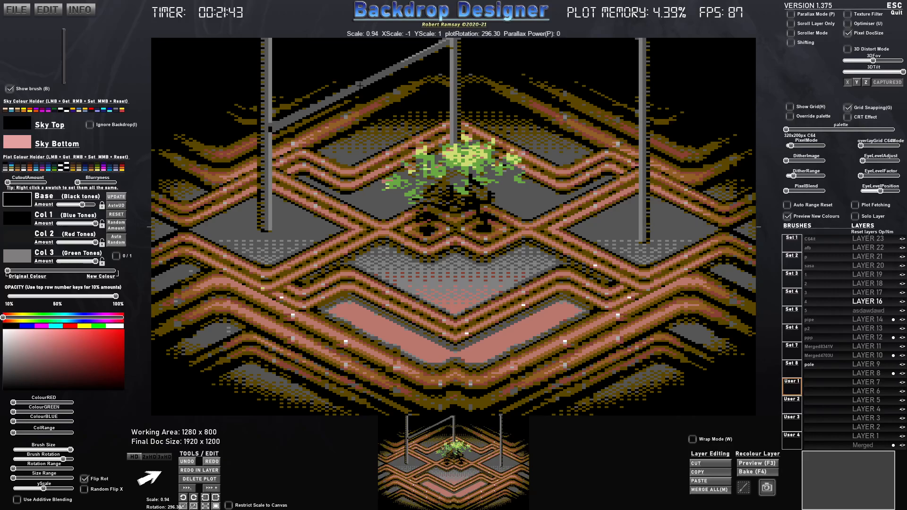
pyautogui.click(360, 85)
# - Flip the pole brush horizontally as needed and stamp further rails, forming matching double rails on both sides of the centre pole
pyautogui.press('x')
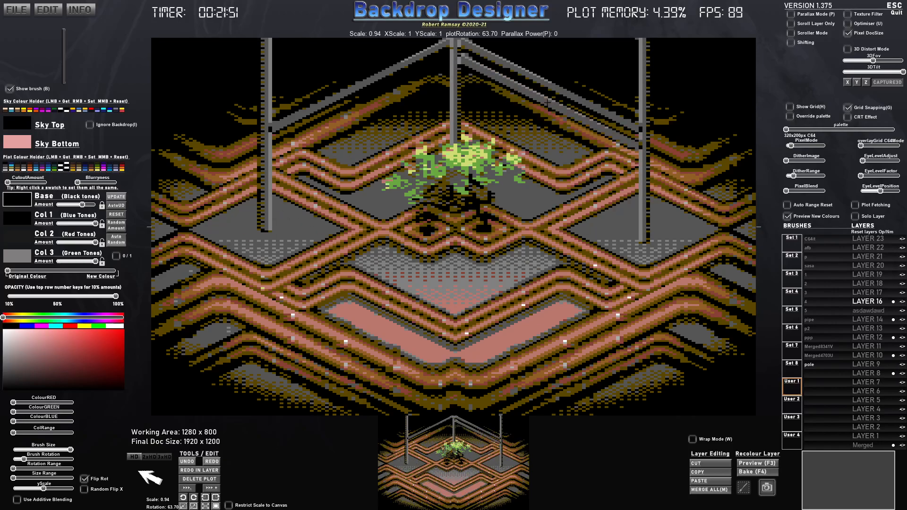
pyautogui.press('x')
pyautogui.click(358, 104)
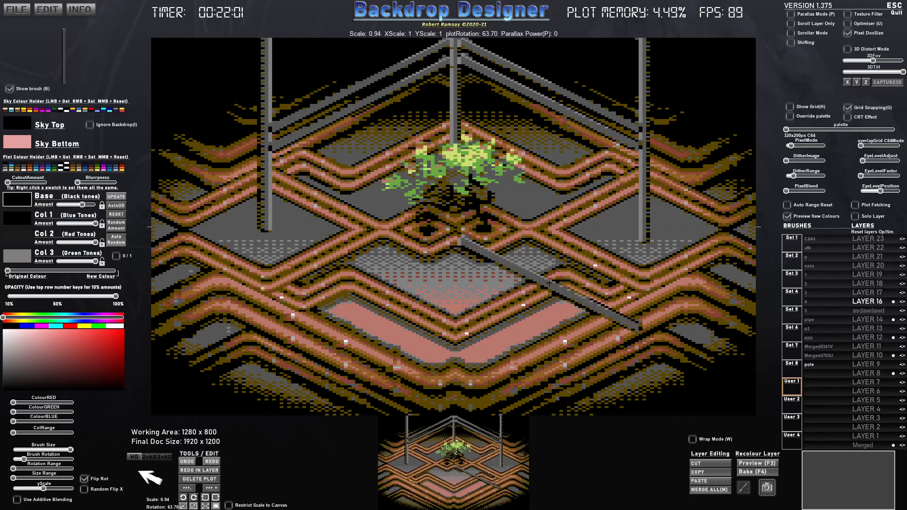
pyautogui.press('x')
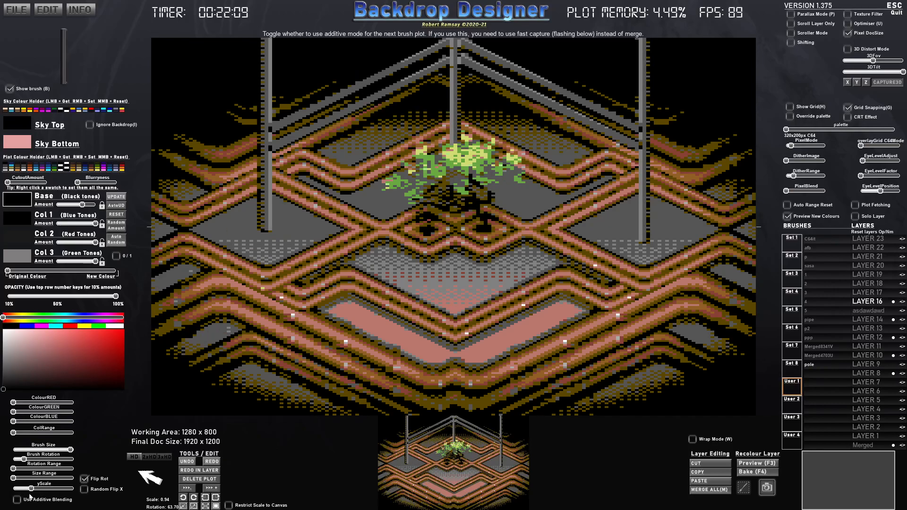
# - Reduce the pole brush's Y scale to the minimum, enlarge it to scale 7 and rotate it to 90
pyautogui.moveTo(13, 496); pyautogui.dragTo(16, 496)
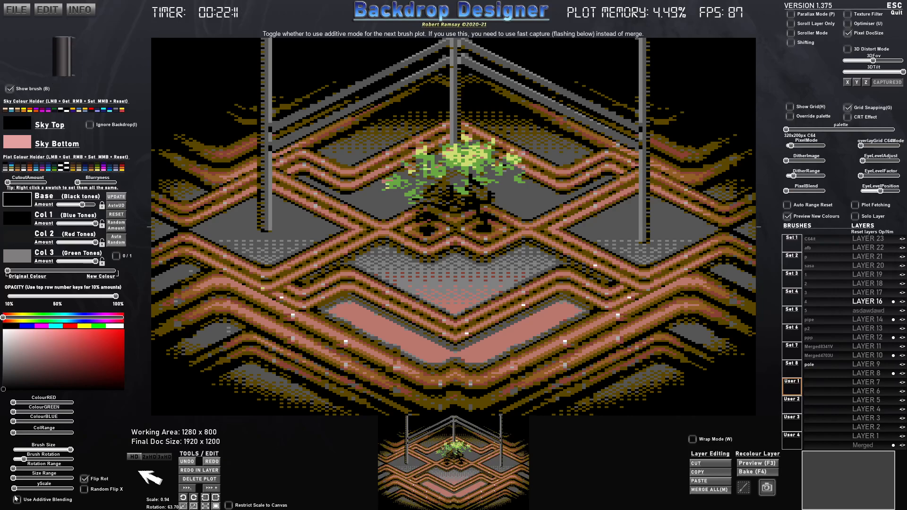
pyautogui.scroll(10, 268, 240)
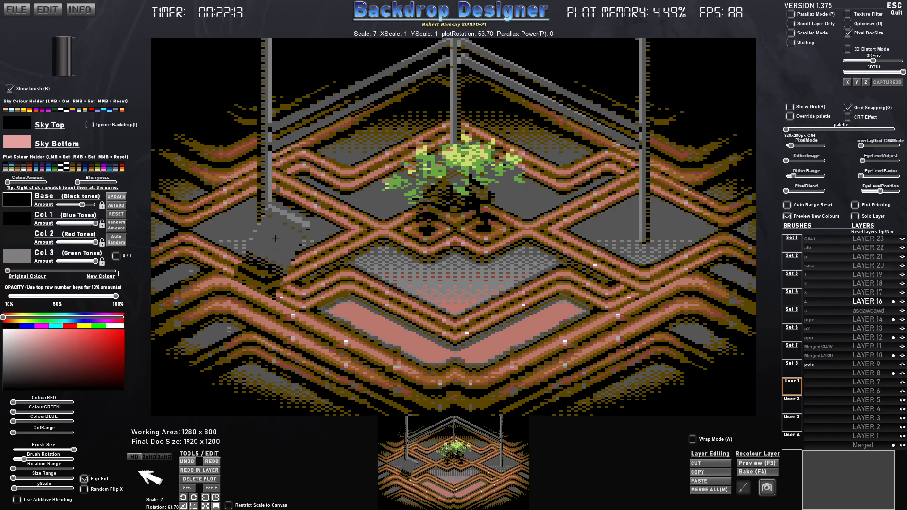
pyautogui.press('w')
pyautogui.press('w')
pyautogui.scroll(7, 317, 252)
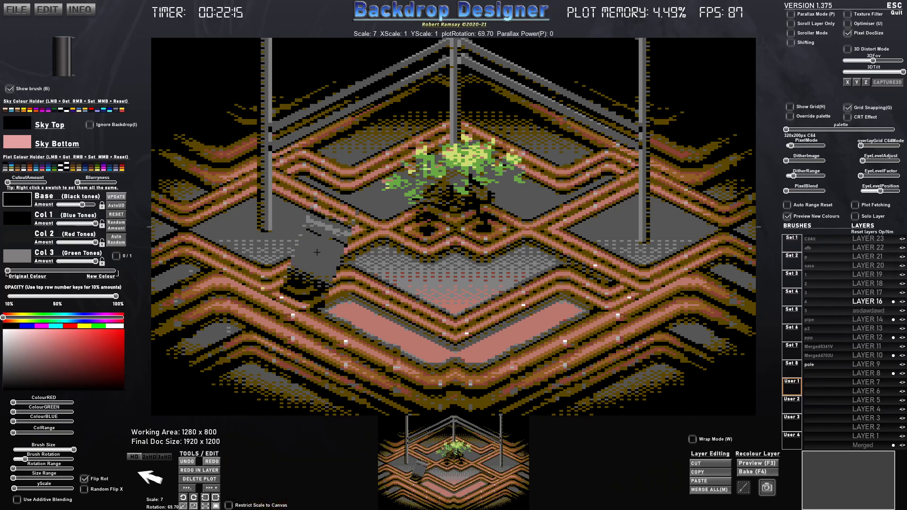
pyautogui.scroll(-1, 316, 251)
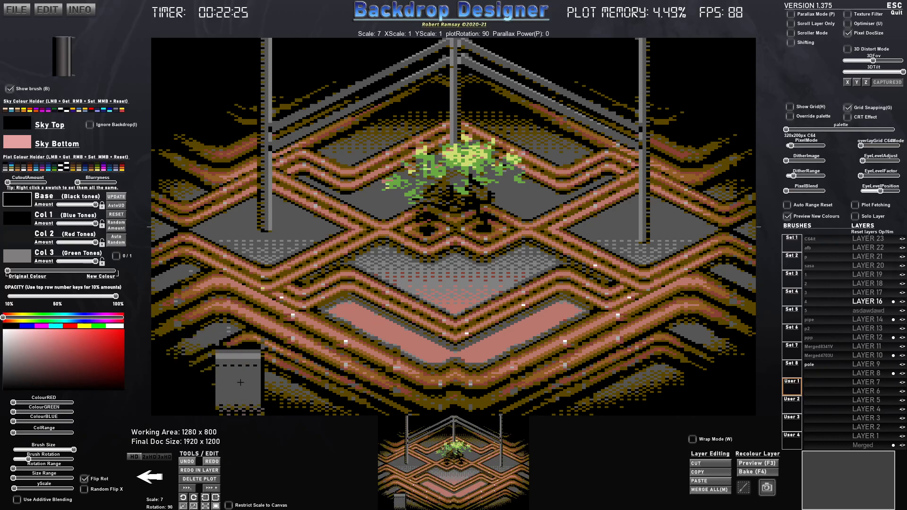
# - Stamp adjoining grey panels along the canvas's lower-left edge, undoing the badly spaced second stamp and placing it flush
pyautogui.click(174, 372)
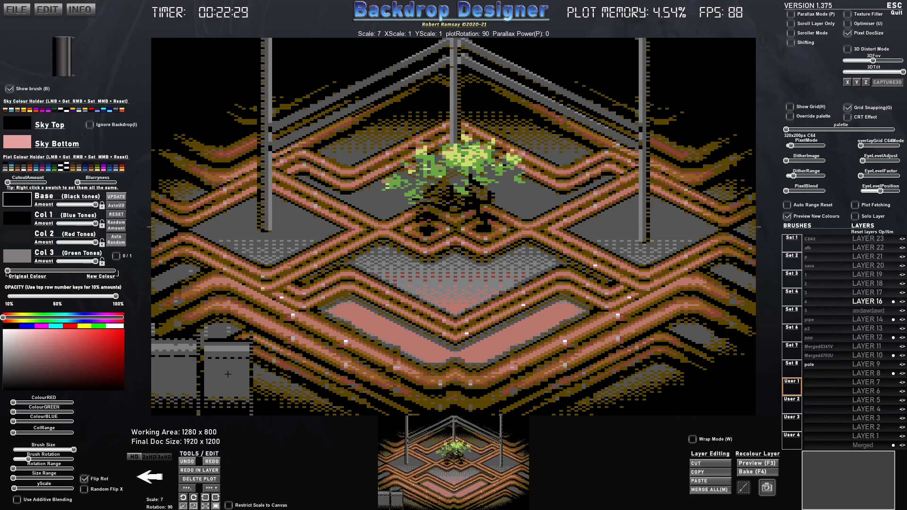
pyautogui.click(231, 374)
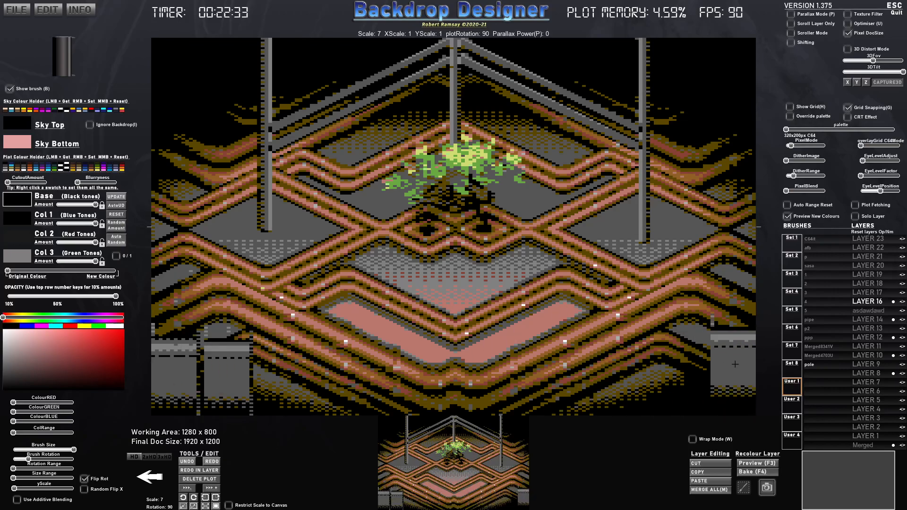
pyautogui.hotkey('ctrl', 'z')
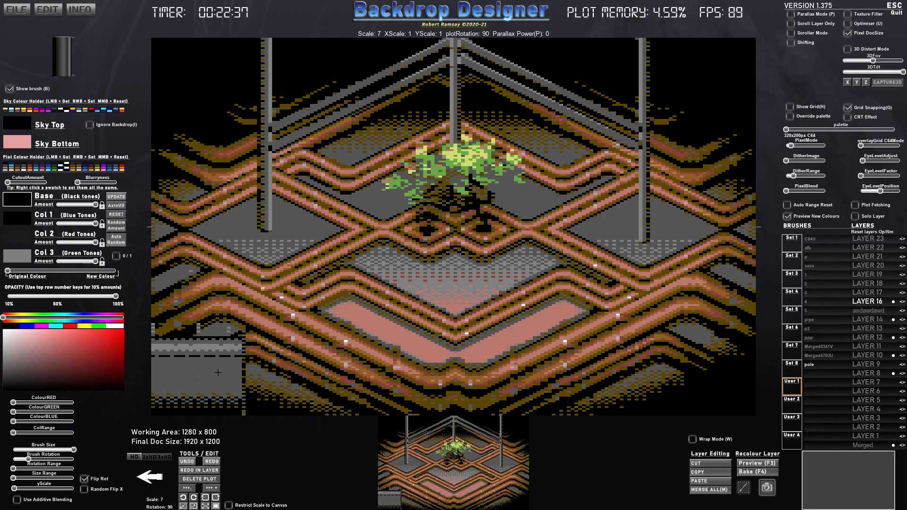
pyautogui.click(217, 373)
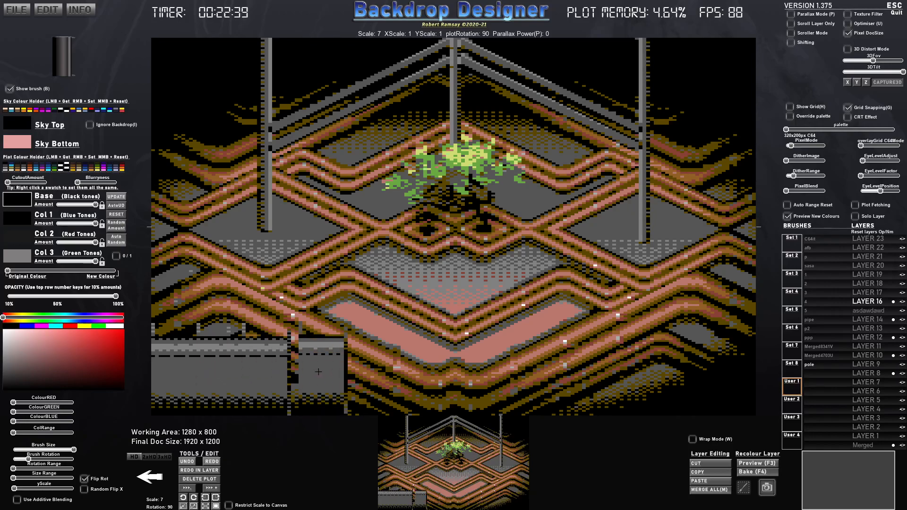
# - Undo the panel stamps on Layer 16 and make Layer 23 the active layer
pyautogui.hotkey('ctrl', 'z')
pyautogui.hotkey('ctrl', 'z')
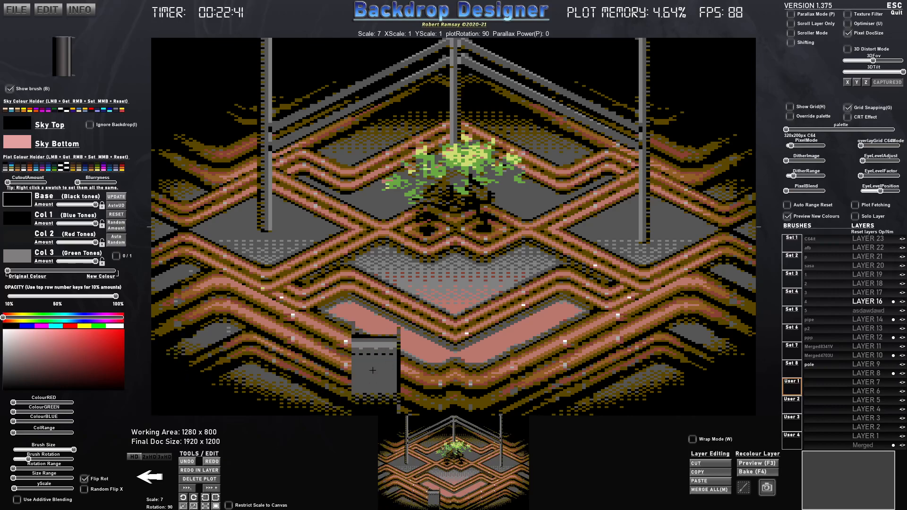
pyautogui.hotkey('ctrl', 'y')
pyautogui.hotkey('ctrl', 'y')
pyautogui.hotkey('ctrl', 'y')
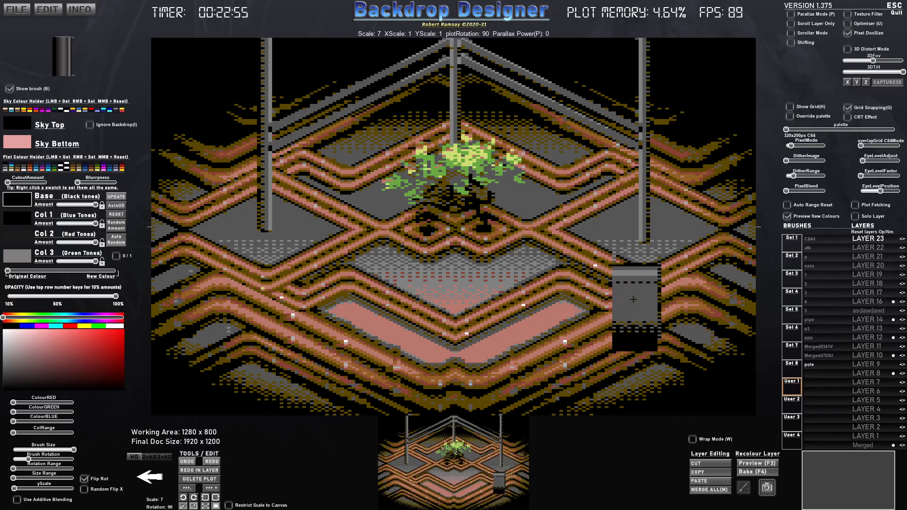
pyautogui.hotkey('ctrl', 'y')
pyautogui.hotkey('ctrl', 'y')
pyautogui.hotkey('ctrl', 'y')
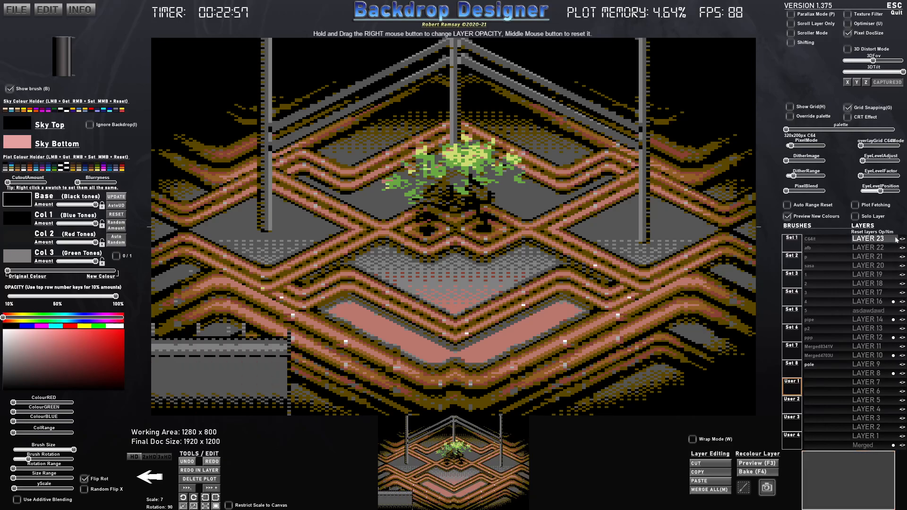
pyautogui.hotkey('ctrl', 'z')
pyautogui.hotkey('ctrl', 'z')
pyautogui.hotkey('ctrl', 'z')
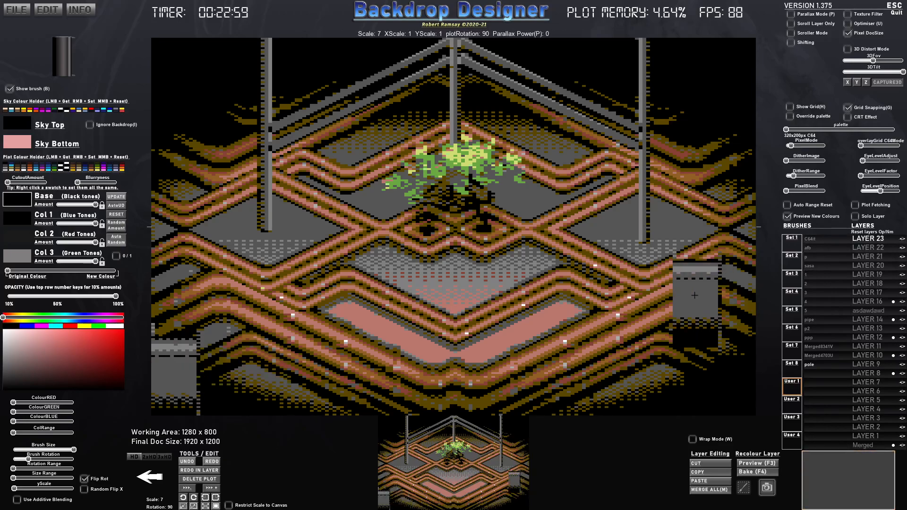
# - Redo the undone panel stamps into Layer 23 and toggle that layer's visibility to check them
pyautogui.hotkey('ctrl', 'y')
pyautogui.hotkey('ctrl', 'y')
pyautogui.hotkey('ctrl', 'y')
pyautogui.hotkey('alt', 'z')
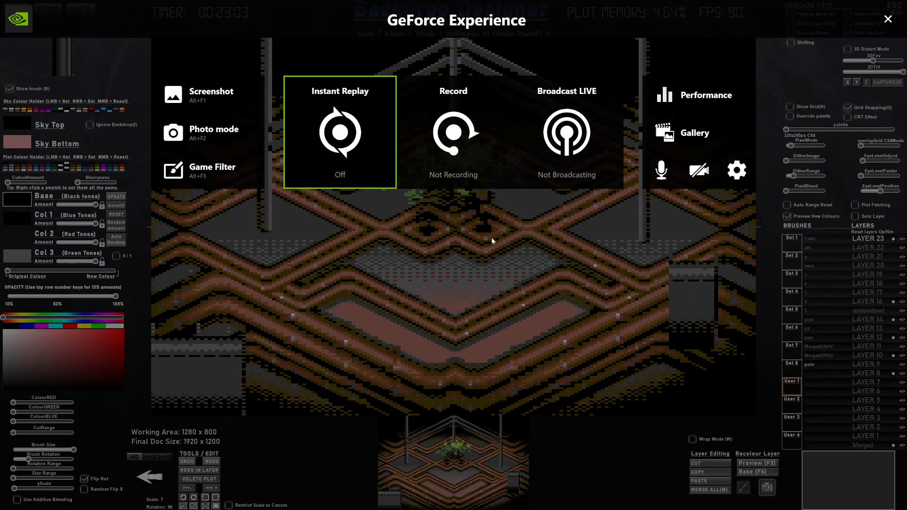
pyautogui.click(883, 20)
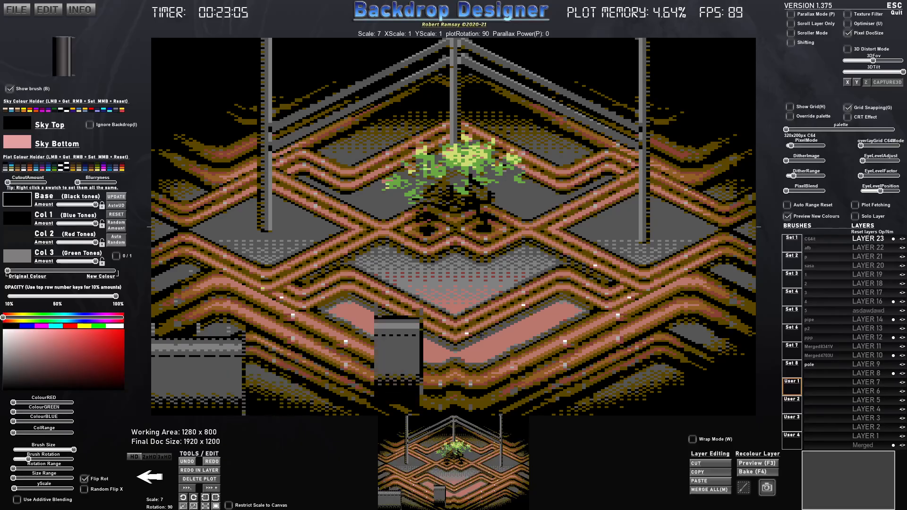
pyautogui.hotkey('alt', 'z')
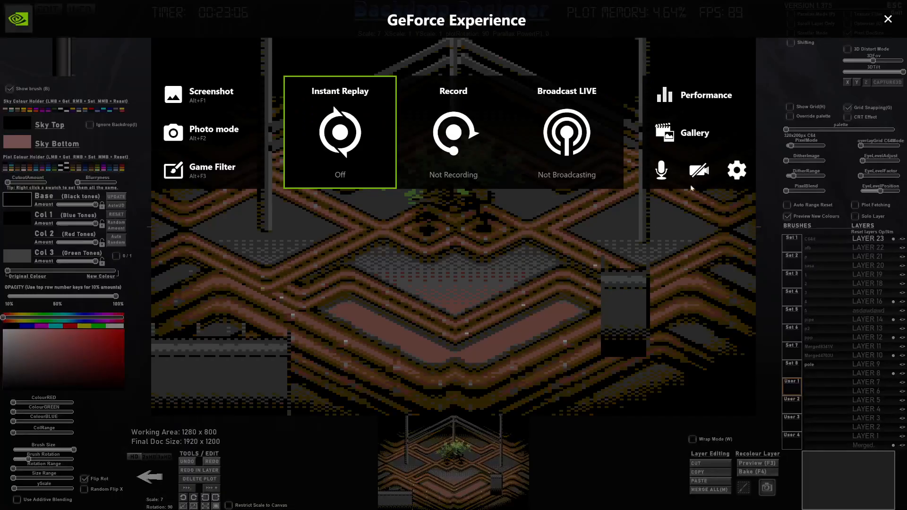
pyautogui.click(887, 19)
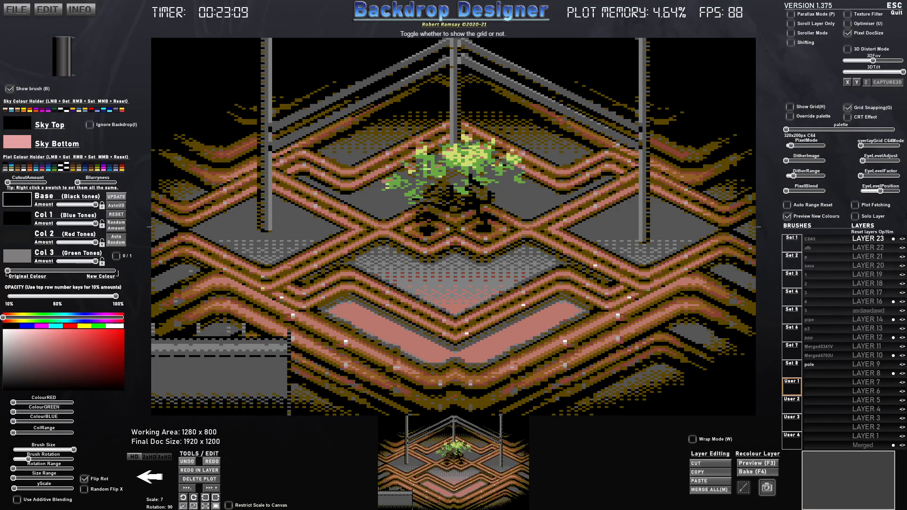
pyautogui.click(902, 239)
pyautogui.click(903, 239)
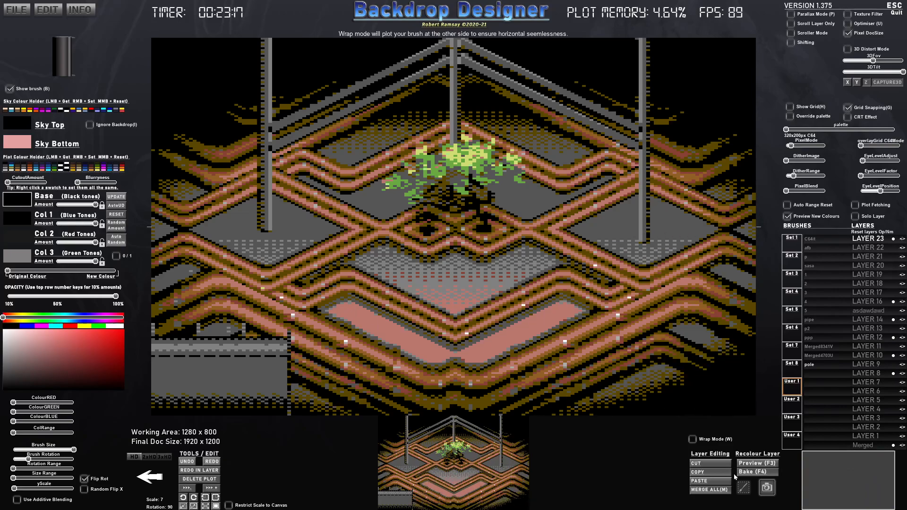
# - Capture the grey panel strip in the canvas's lower-left corner as a new brush named "ui"
pyautogui.click(745, 488)
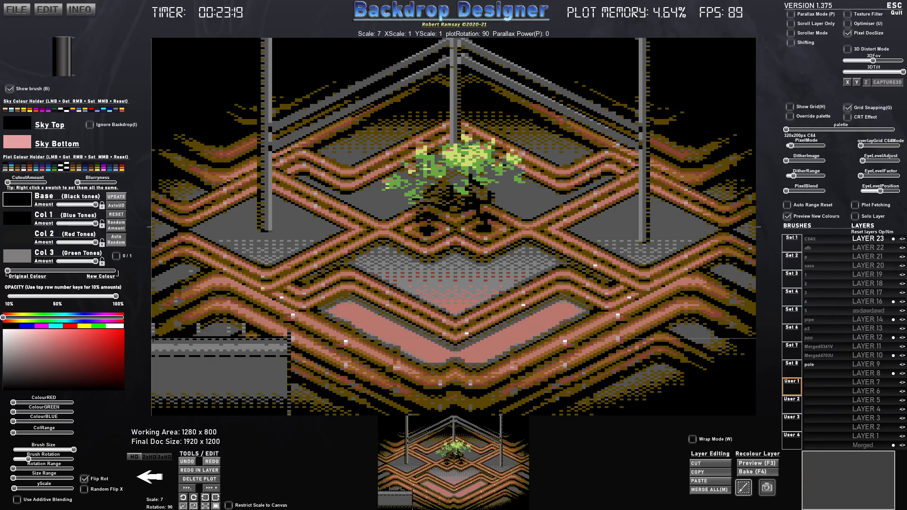
pyautogui.moveTo(151, 338)
pyautogui.mouseDown()
pyautogui.moveTo(269, 412)
pyautogui.moveTo(291, 416)
pyautogui.mouseUp()
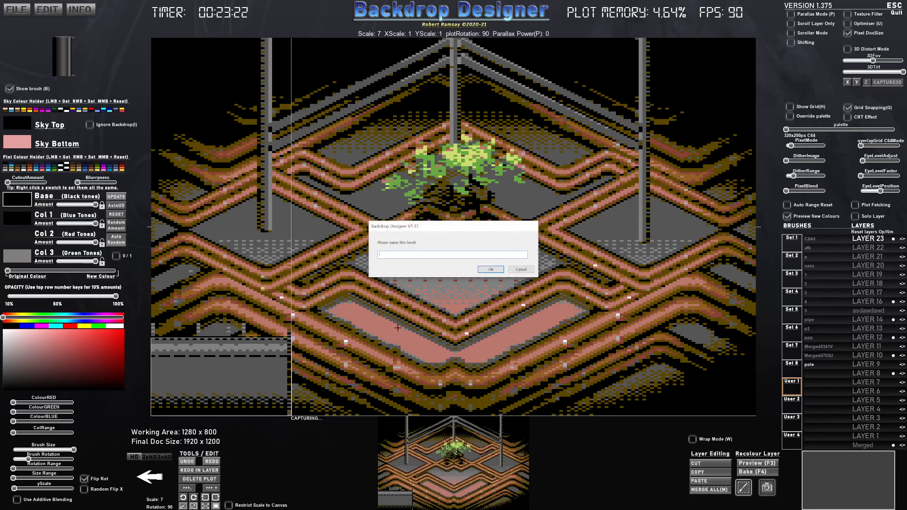
pyautogui.write('ui')
pyautogui.click(490, 269)
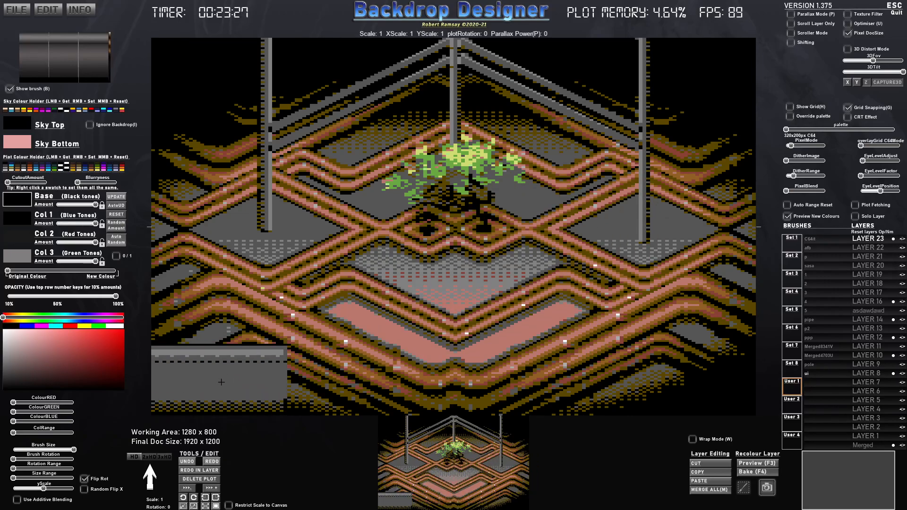
# - Try tiling the ui brush side by side along the canvas's lower edge without the overlay grid
pyautogui.click(218, 383)
pyautogui.click(355, 382)
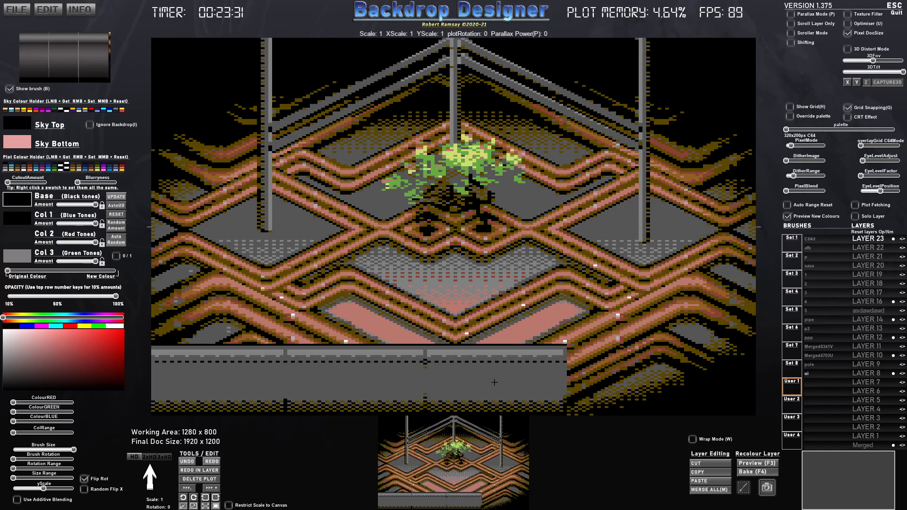
pyautogui.click(321, 381)
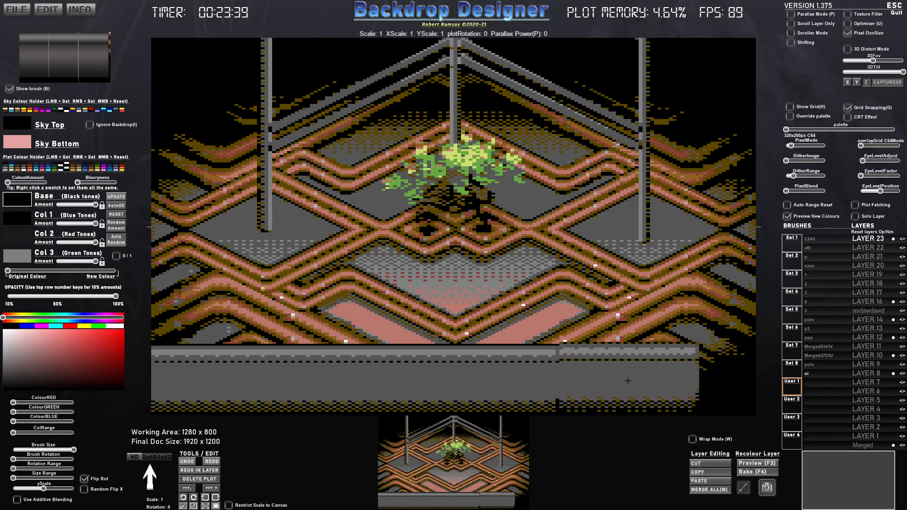
pyautogui.click(628, 381)
pyautogui.click(729, 381)
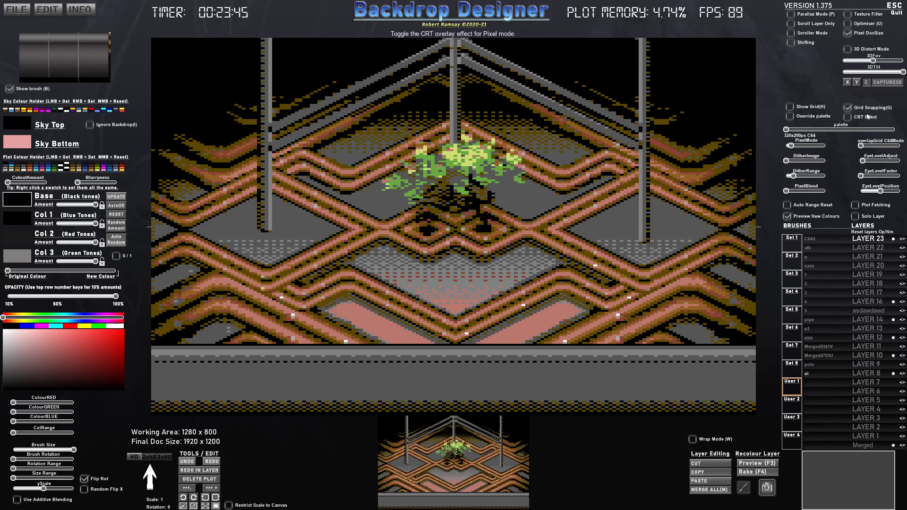
# - Raise the C64 overlay grid setting to near maximum for 8 x 8 snapping and undo the unaligned bar stamps
pyautogui.moveTo(862, 146); pyautogui.dragTo(899, 147)
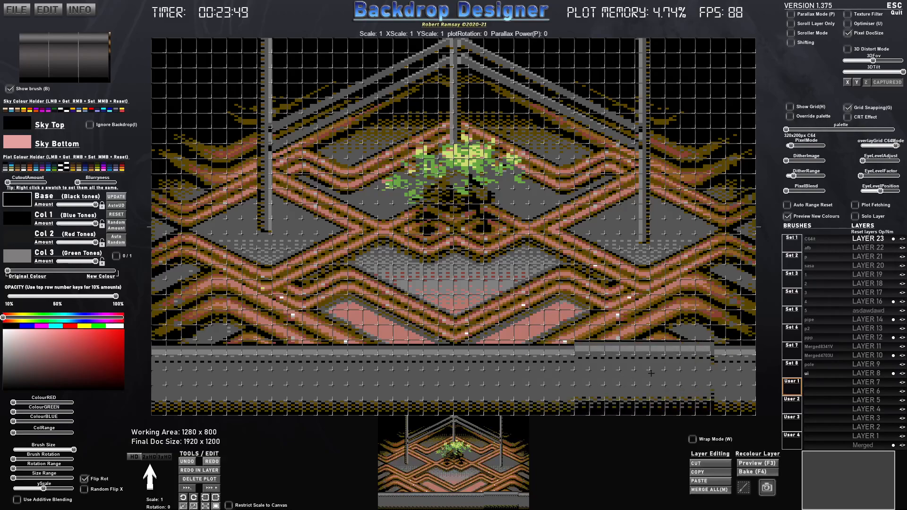
pyautogui.hotkey('ctrl', 'z')
pyautogui.hotkey('ctrl', 'z')
pyautogui.hotkey('ctrl', 'z')
pyautogui.hotkey('ctrl', 'z')
pyautogui.hotkey('ctrl', 'z')
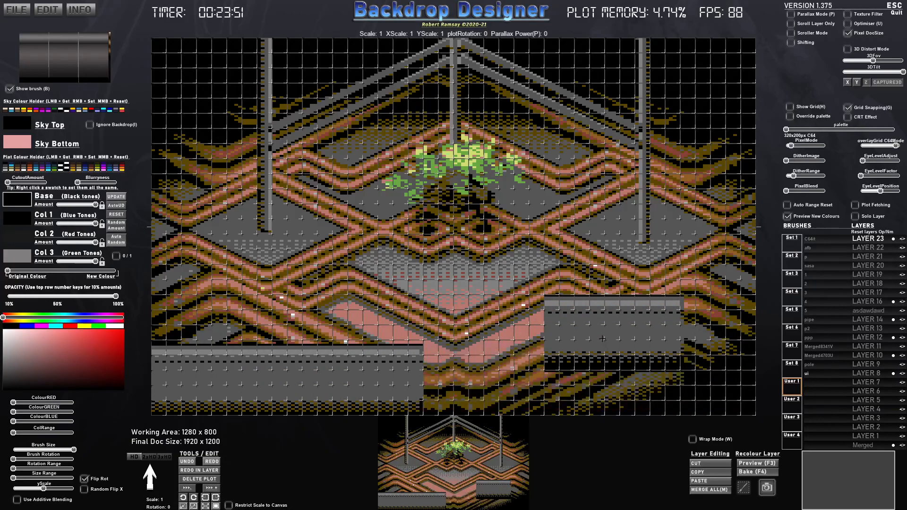
# - Stamp the ui brush side by side on the snapping grid to form a full-width bar along the canvas's lower edge
pyautogui.click(214, 378)
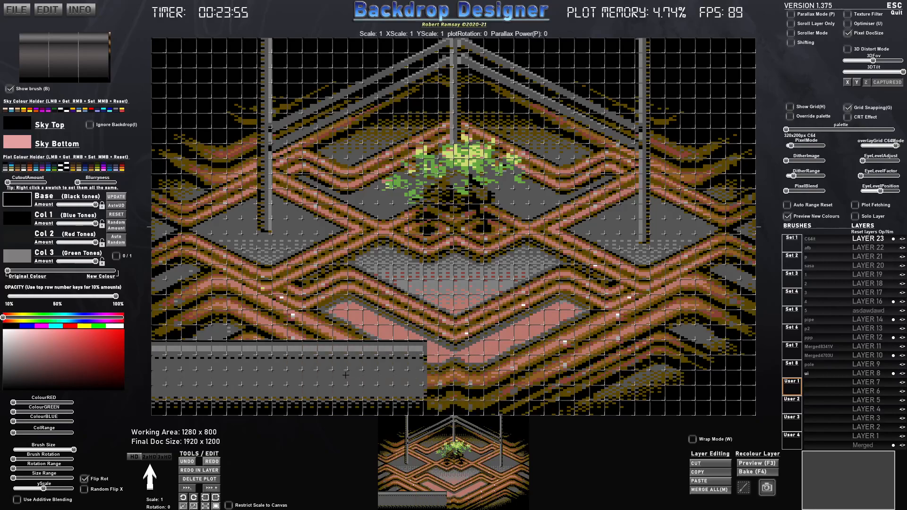
pyautogui.click(363, 375)
pyautogui.click(494, 375)
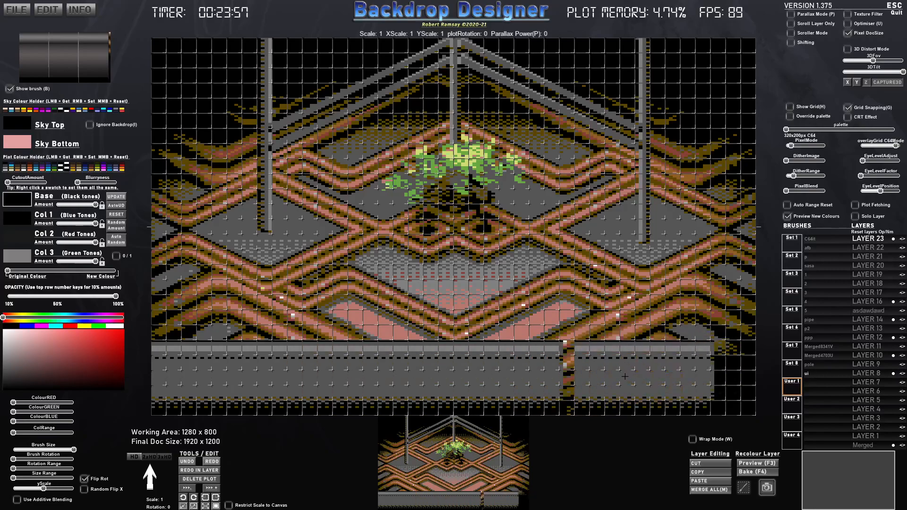
pyautogui.click(623, 376)
pyautogui.click(681, 375)
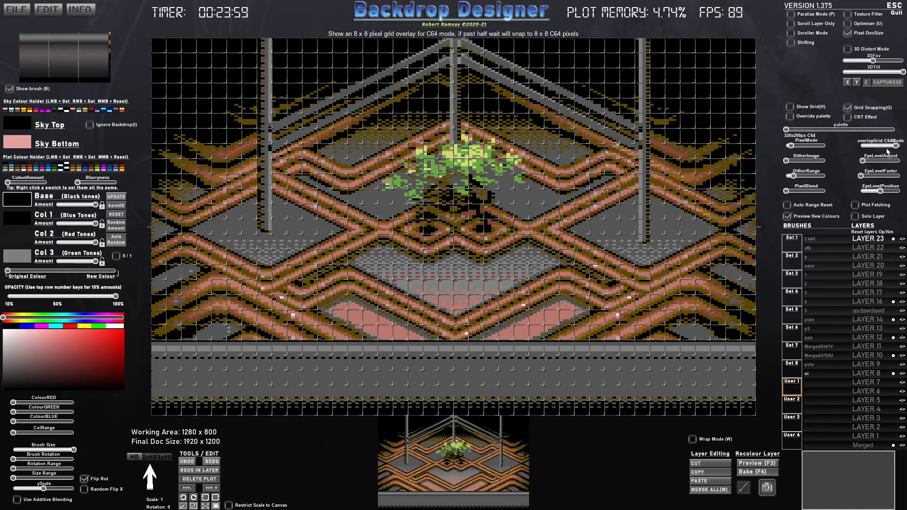
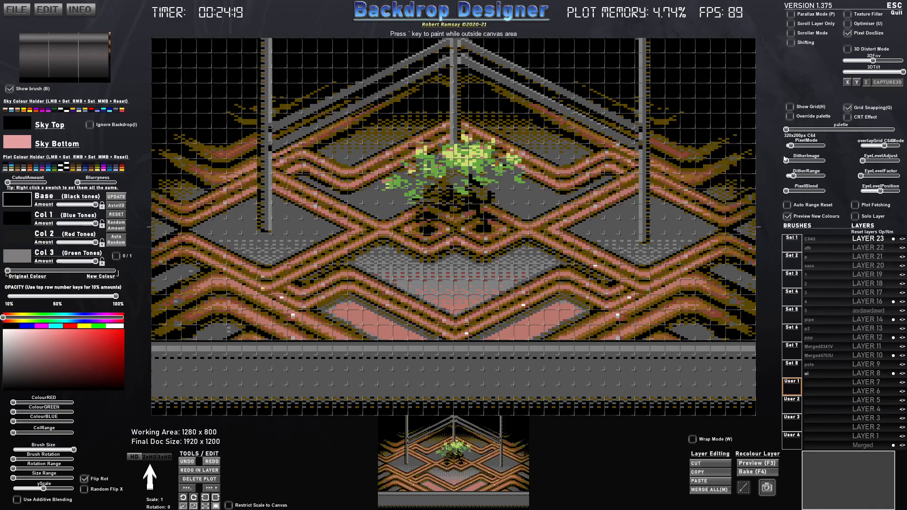
# - Preview the scene in the CUSTOM48COL, CUSTOM256COL and 640x400px C64V2 pixel modes, returning to 320x200px C64
pyautogui.moveTo(788, 130); pyautogui.dragTo(792, 146)
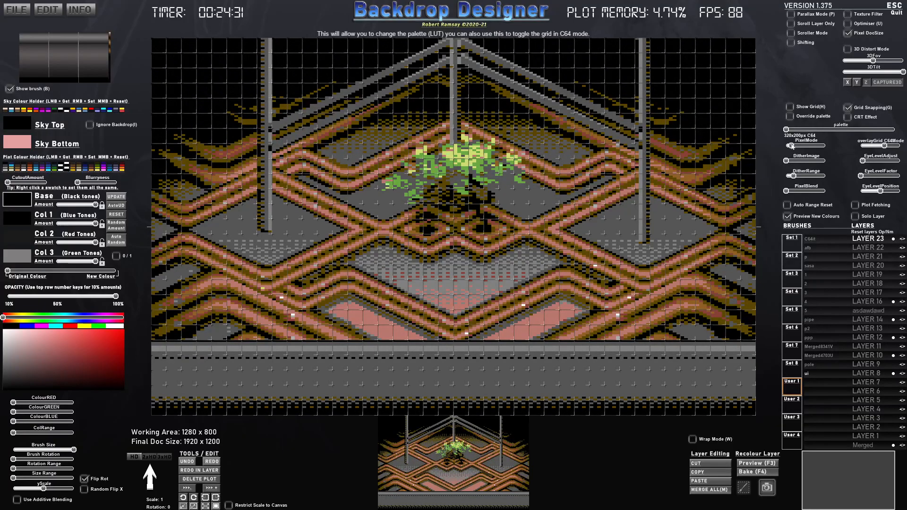
pyautogui.moveTo(793, 146); pyautogui.dragTo(806, 146)
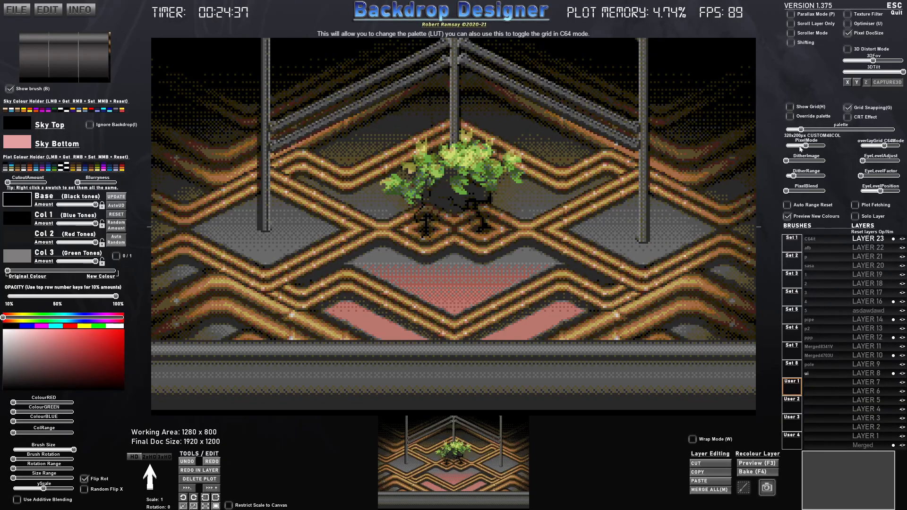
pyautogui.moveTo(808, 147); pyautogui.dragTo(810, 146)
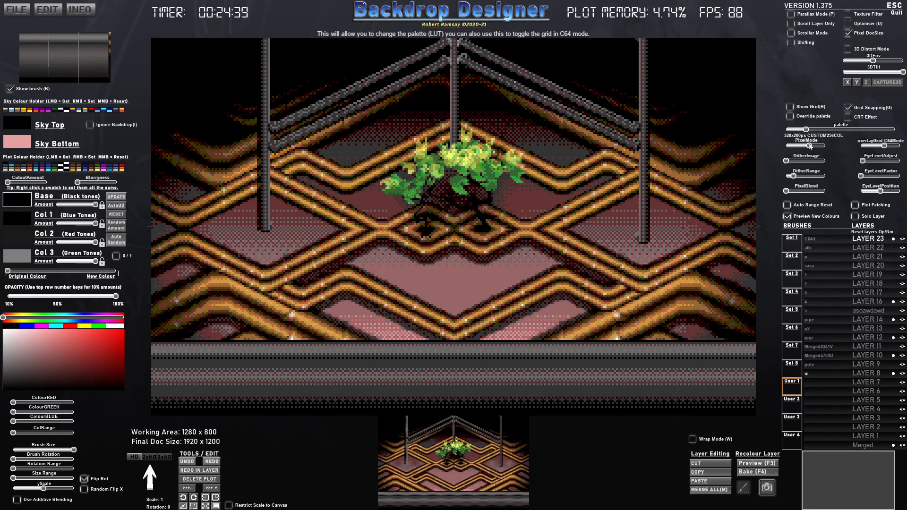
pyautogui.moveTo(813, 146)
pyautogui.mouseDown()
pyautogui.moveTo(826, 146)
pyautogui.moveTo(797, 147)
pyautogui.mouseUp()
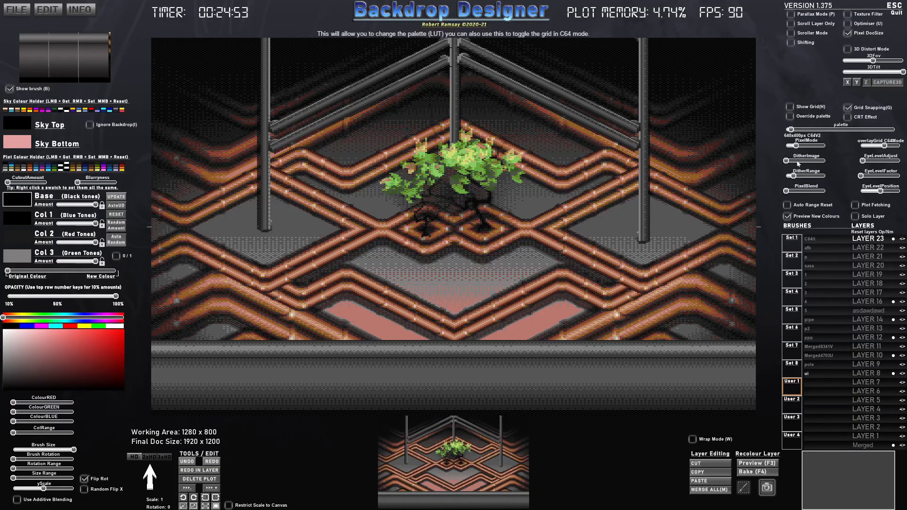
pyautogui.moveTo(796, 146); pyautogui.dragTo(792, 146)
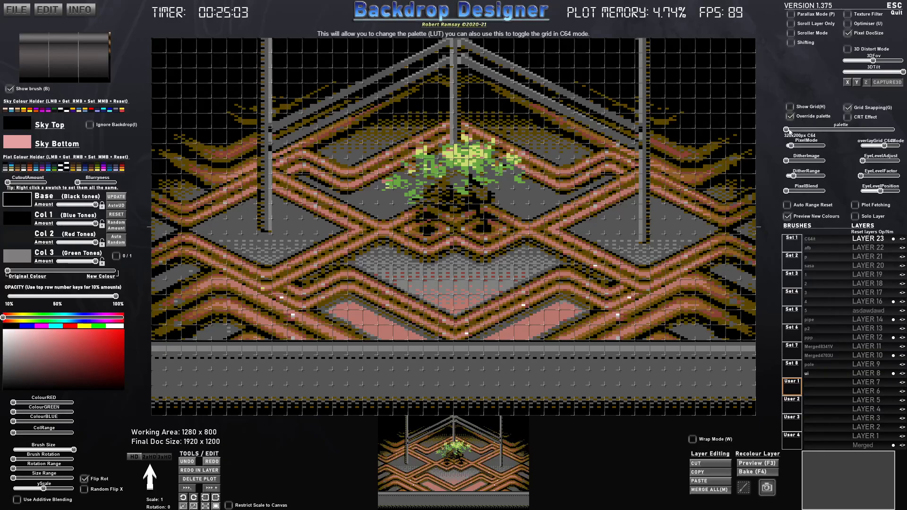
# - Override the palette with the C64_Improved_LUT file from the Common folder on the Desktop, keeping the 320x200px C64 pixel mode
pyautogui.click(787, 129)
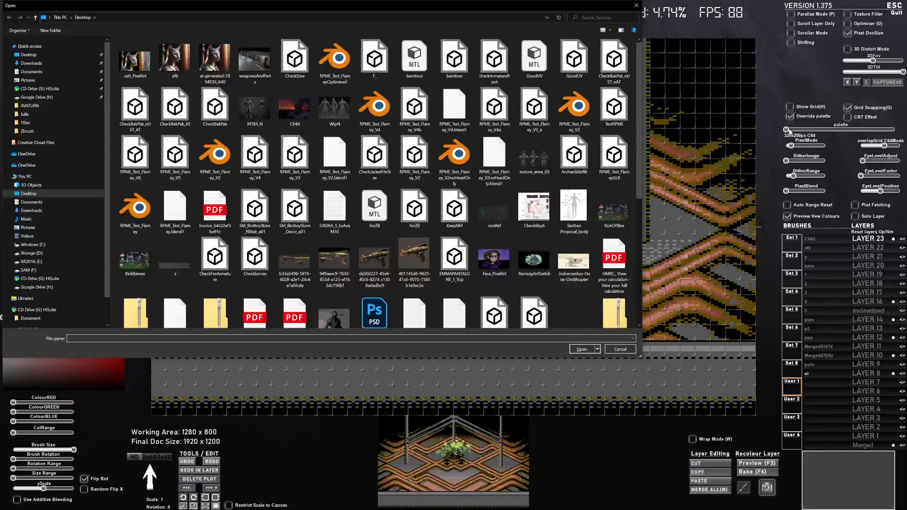
pyautogui.moveTo(640, 175); pyautogui.dragTo(663, 155)
pyautogui.moveTo(668, 194); pyautogui.dragTo(673, 307)
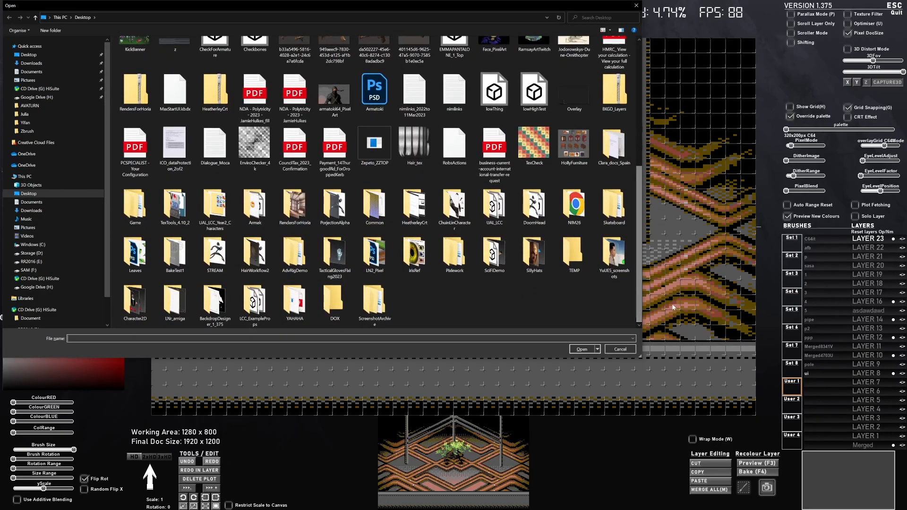
pyautogui.doubleClick(378, 206)
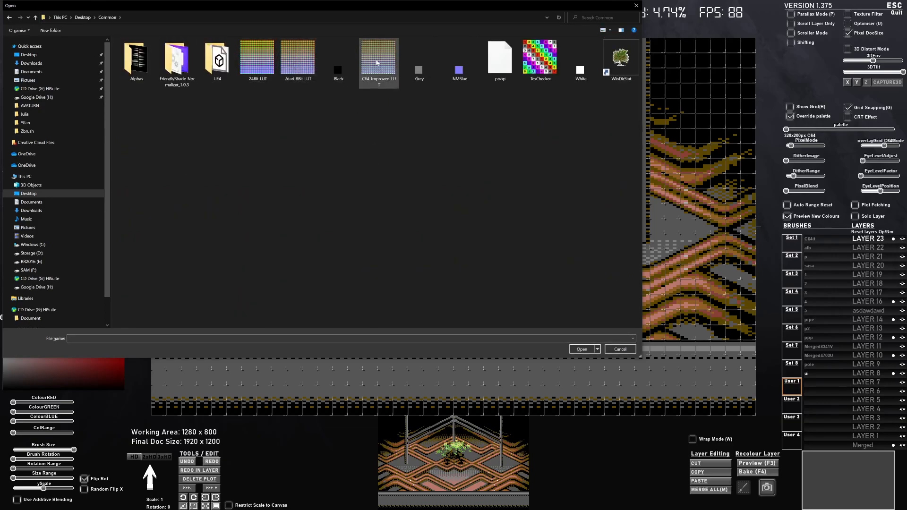
pyautogui.doubleClick(380, 87)
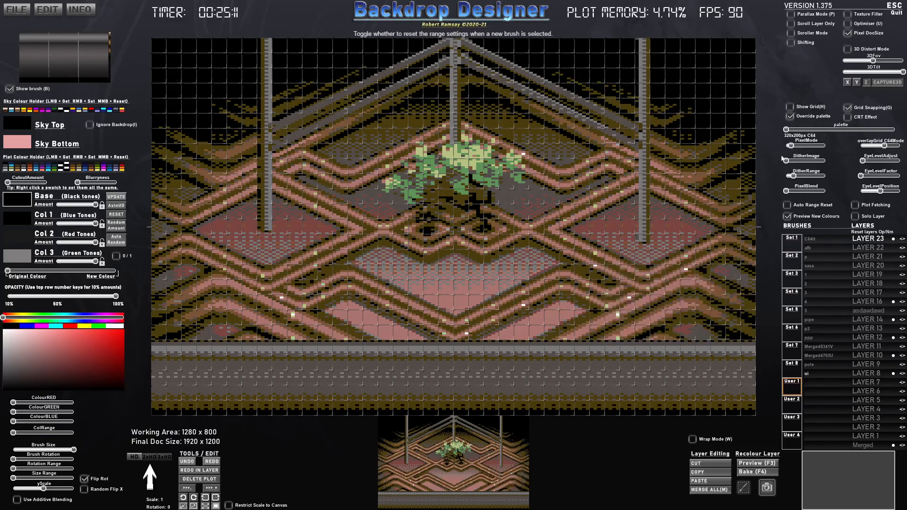
pyautogui.moveTo(791, 146); pyautogui.dragTo(790, 145)
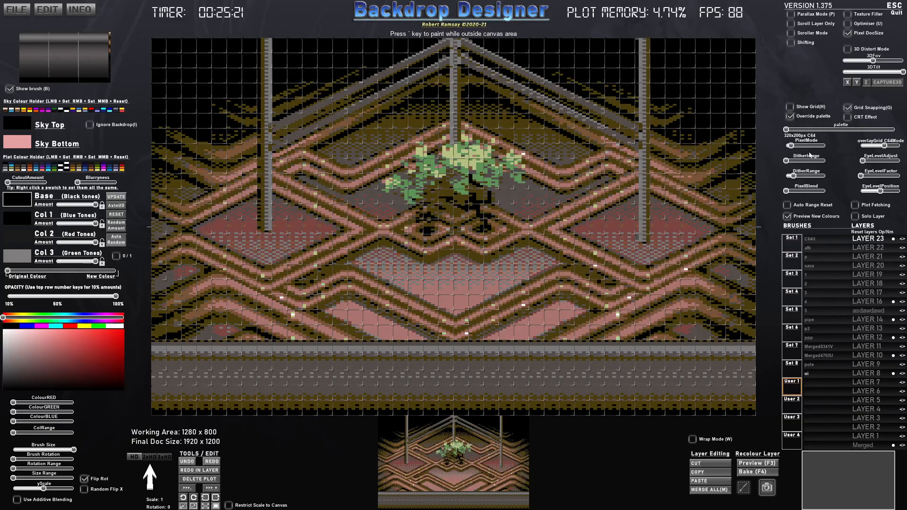
# - Replace the override palette with Atari_8Bit_LUT and subsequently with 24Bit_LUT from the Common folder
pyautogui.click(822, 137)
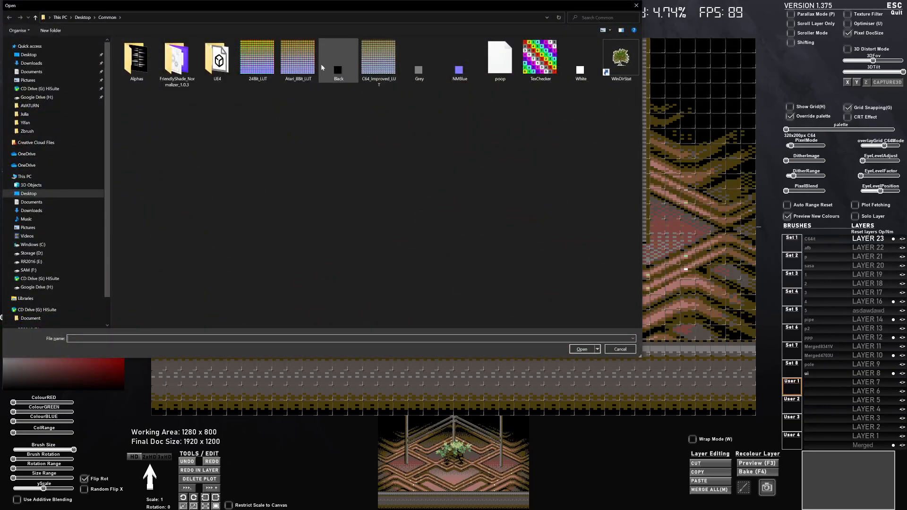
pyautogui.doubleClick(298, 59)
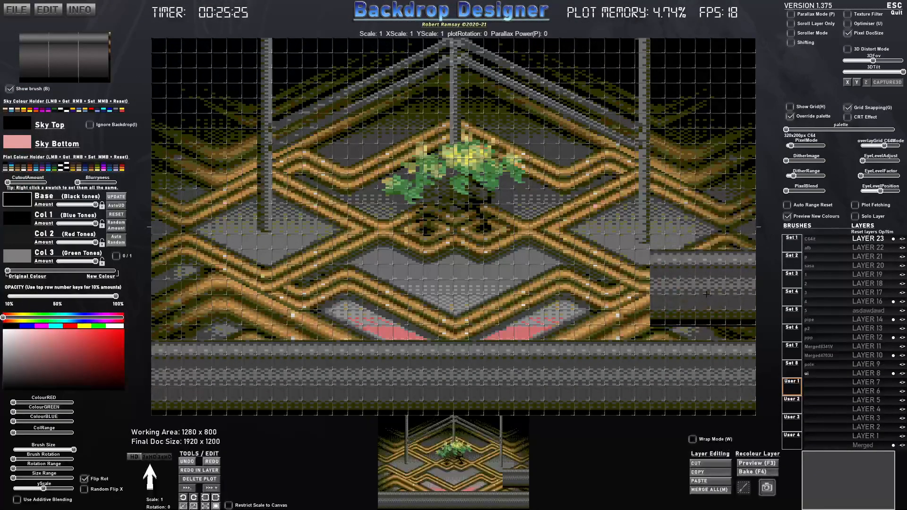
pyautogui.press('ctrl')
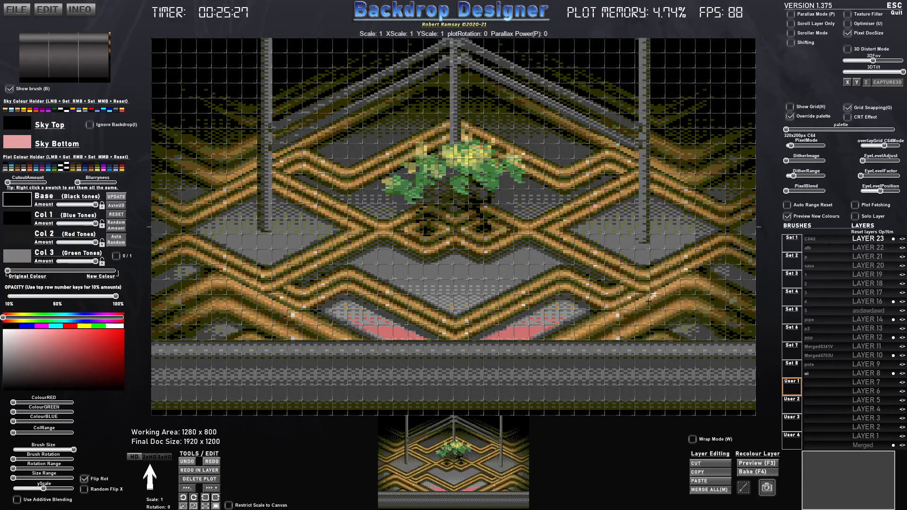
pyautogui.hotkey('ctrl', 'l')
pyautogui.doubleClick(264, 64)
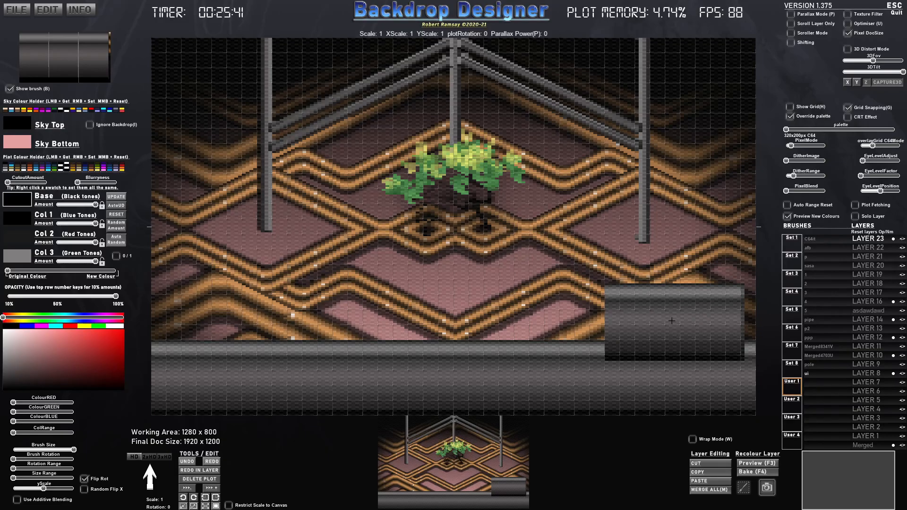
# - Dismiss the save dialog, turn off the palette override and restore the standard palette for the 320x200px C64 mode
pyautogui.hotkey('ctrl', 's')
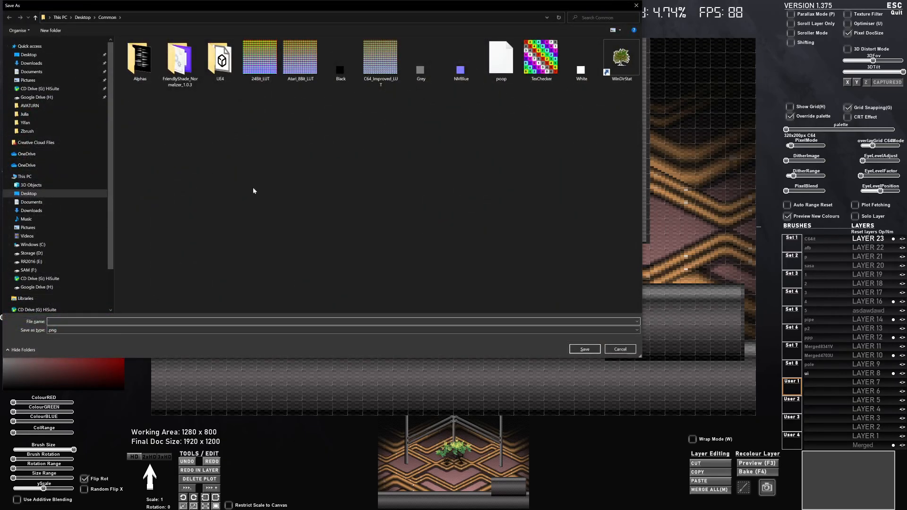
pyautogui.click(619, 349)
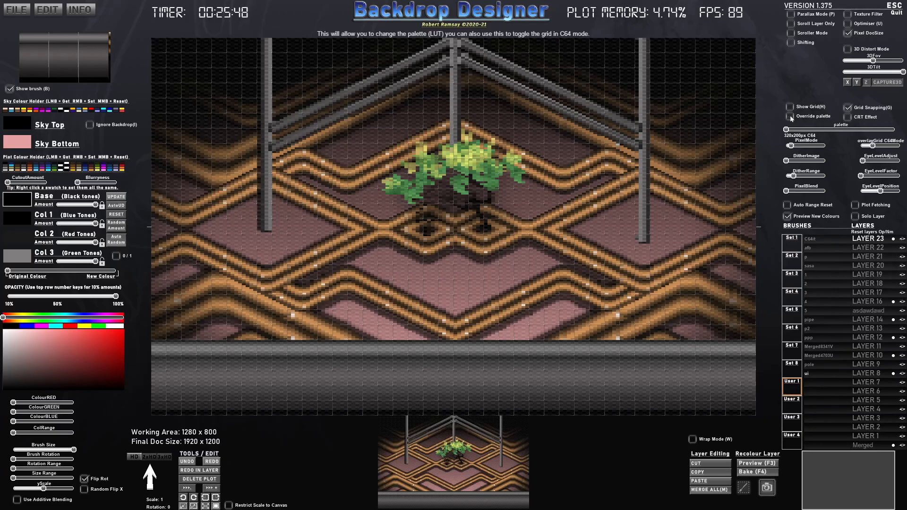
pyautogui.moveTo(790, 130); pyautogui.dragTo(786, 130)
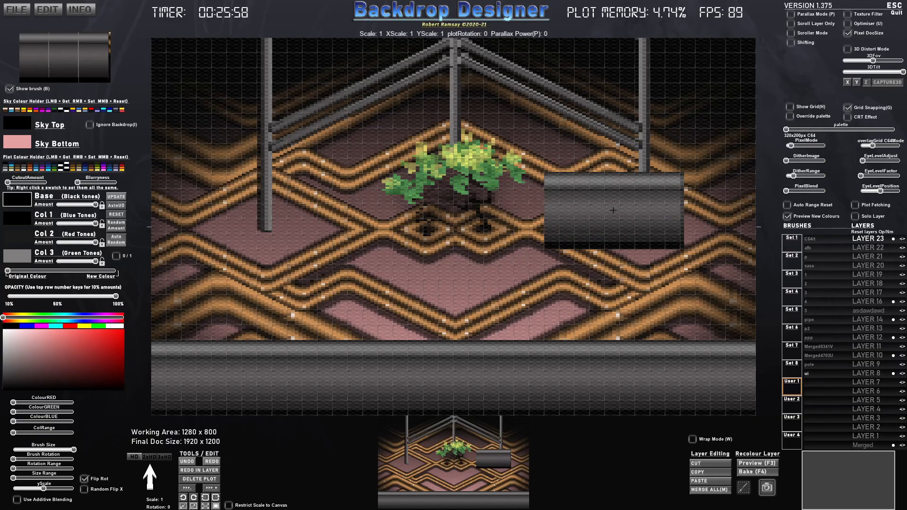
pyautogui.press('alt')
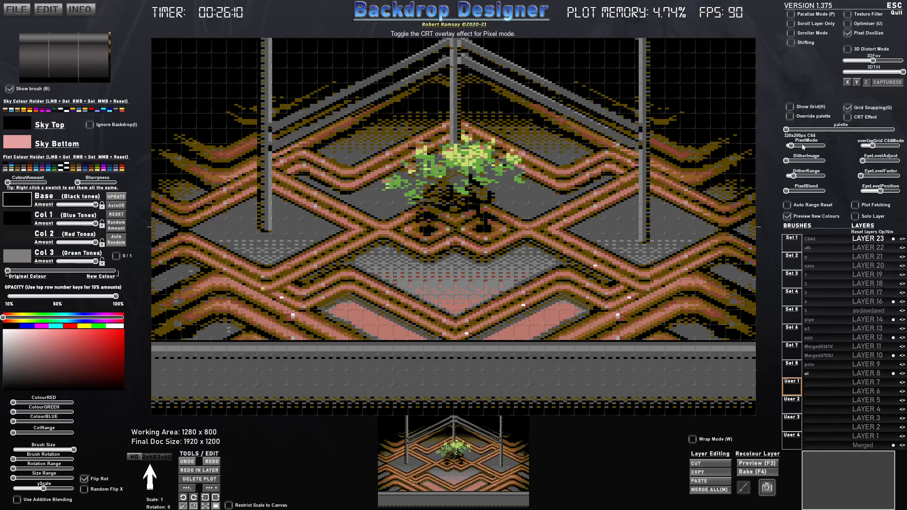
# - Enable the palette override with the C64 palette, raise PixelMode to about the middle for finer pixels and hide the brush preview
pyautogui.click(790, 117)
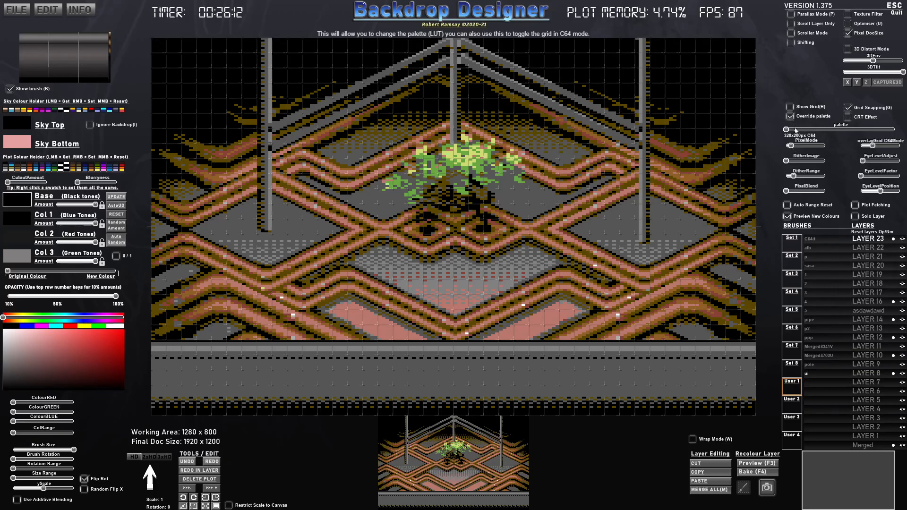
pyautogui.moveTo(794, 147); pyautogui.dragTo(807, 146)
pyautogui.click(799, 147)
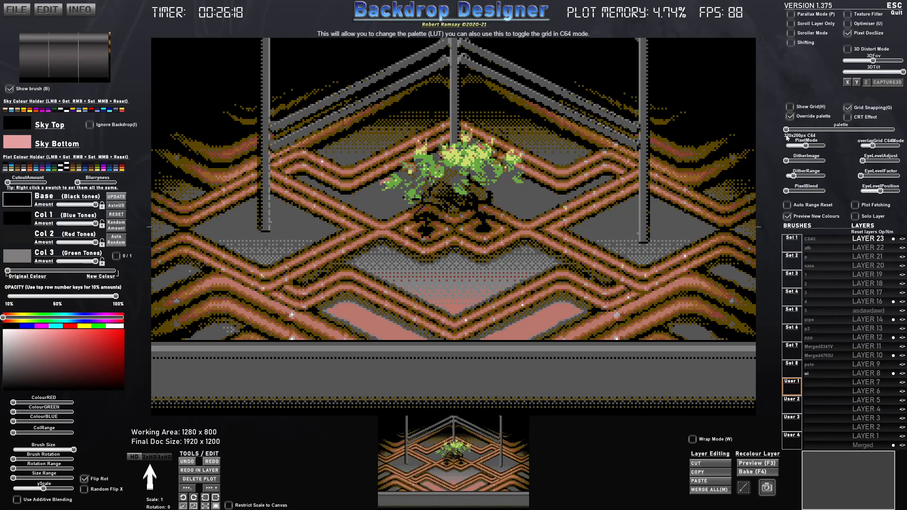
pyautogui.press('b')
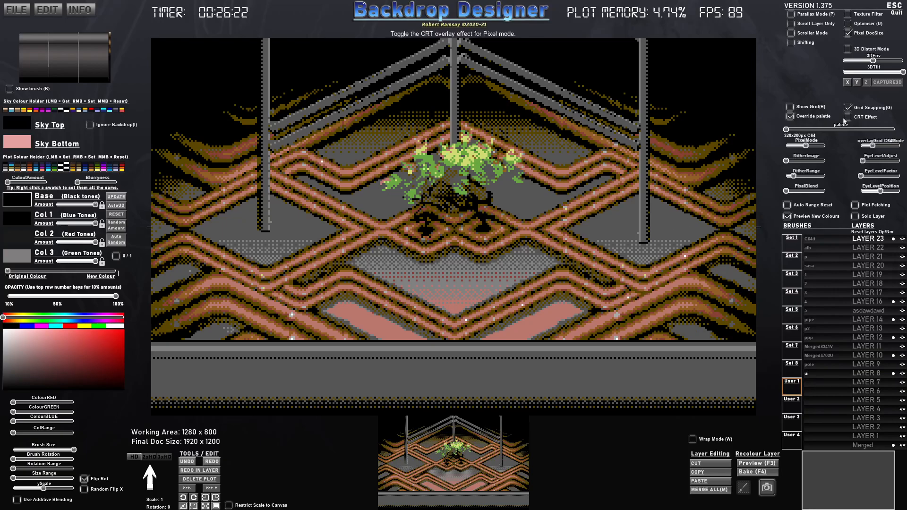
# - Launch Photoshop and return to Backdrop Designer
pyautogui.press('super')
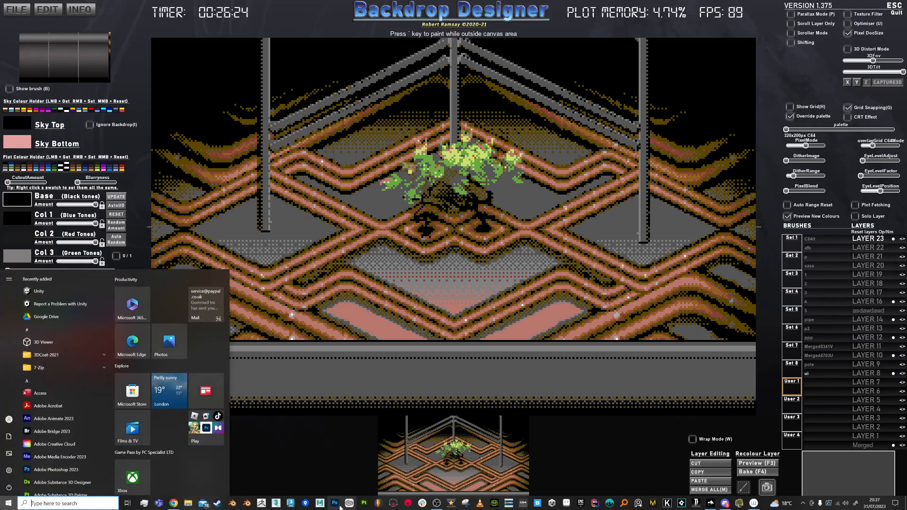
pyautogui.click(335, 504)
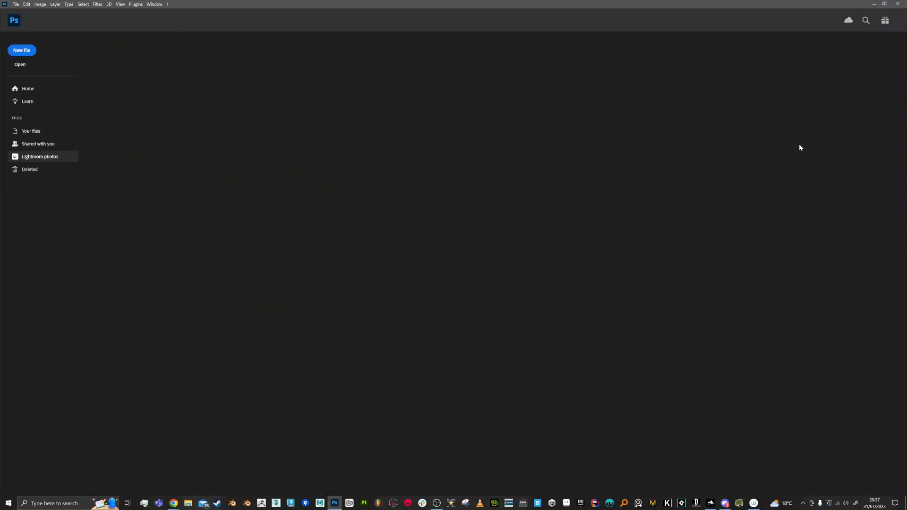
pyautogui.hotkey('alt', 'Tab')
# - Turn PixelMode down to zero and save the full merged image as a PNG named "temp" in the Common folder
pyautogui.moveTo(802, 146); pyautogui.dragTo(786, 146)
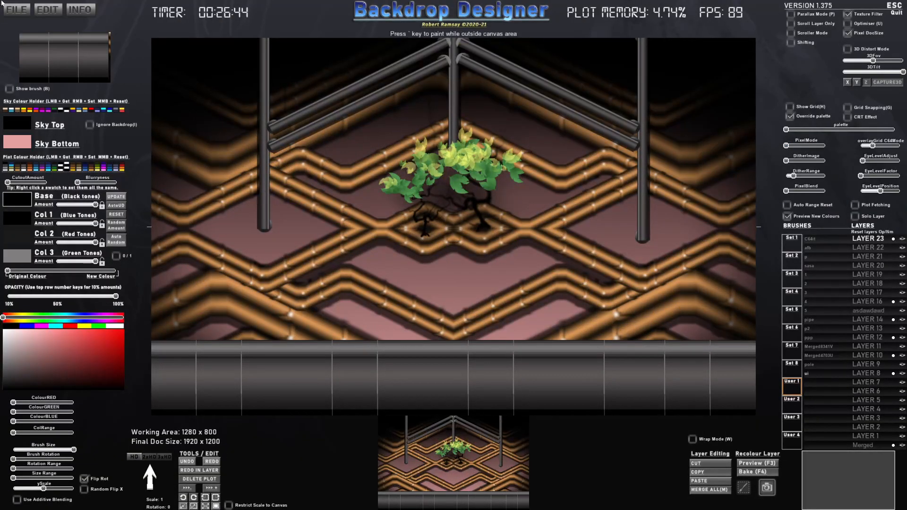
pyautogui.click(16, 9)
pyautogui.click(22, 45)
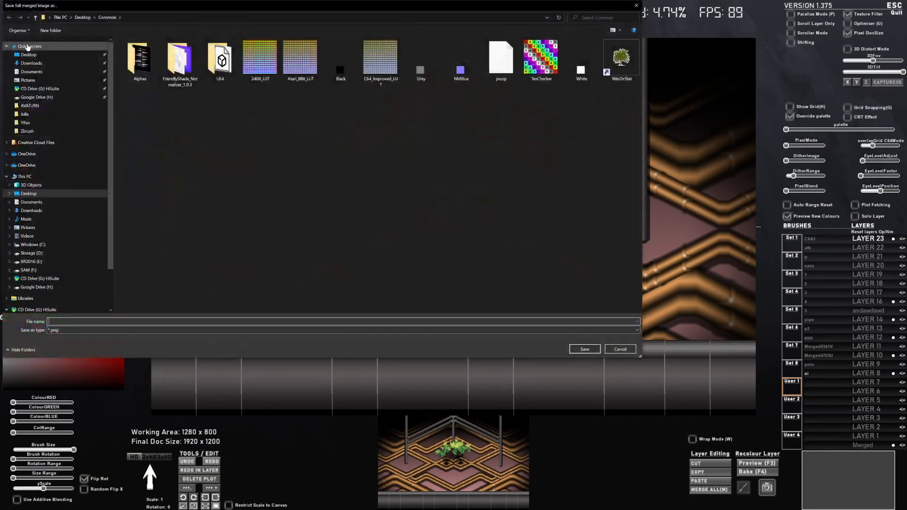
pyautogui.write('tem')
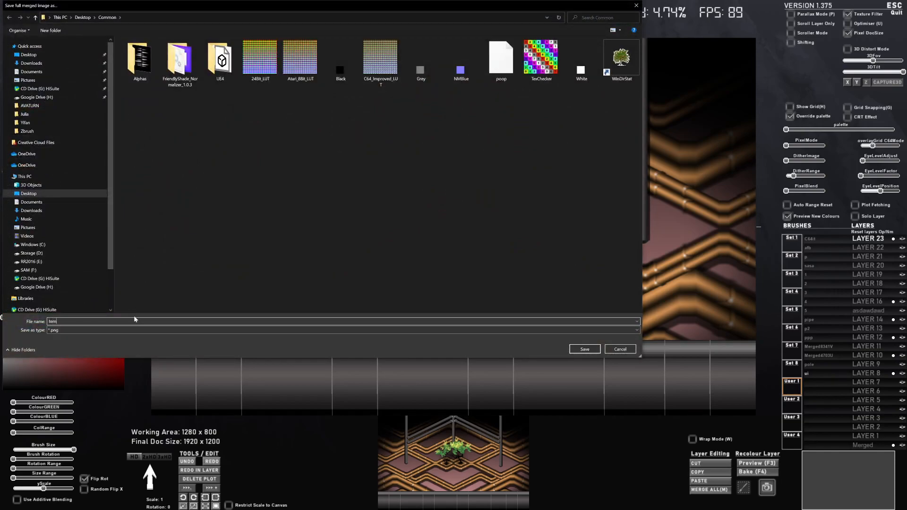
pyautogui.write('p')
pyautogui.press('Return')
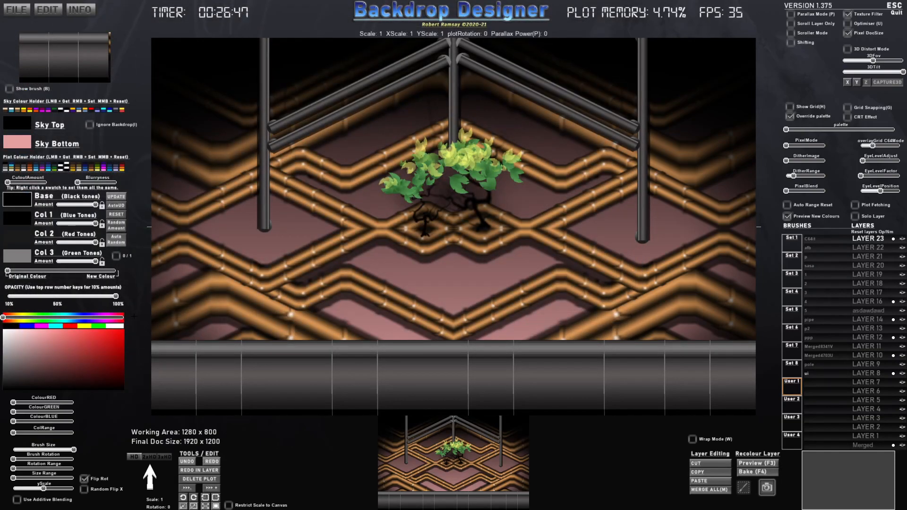
# - Switch to Photoshop and open temp_1920x1200 from the Common folder
pyautogui.hotkey('alt', 'Tab')
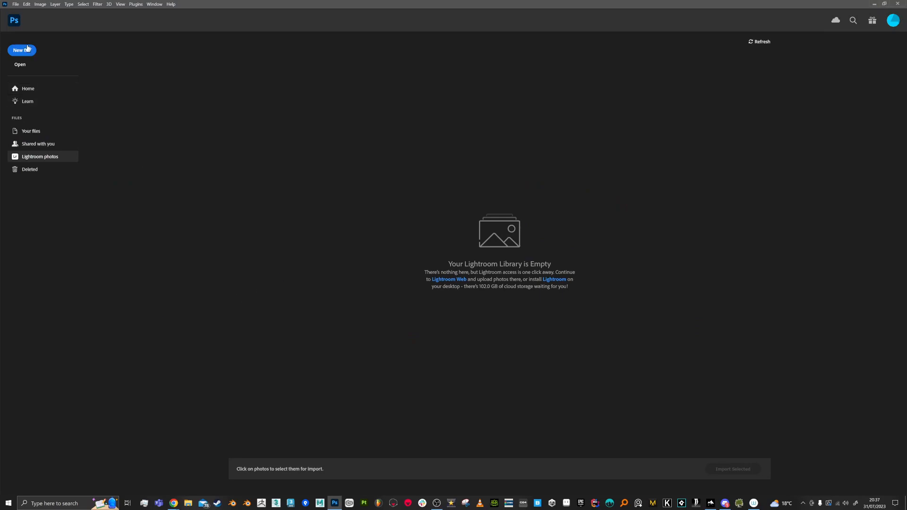
pyautogui.click(23, 65)
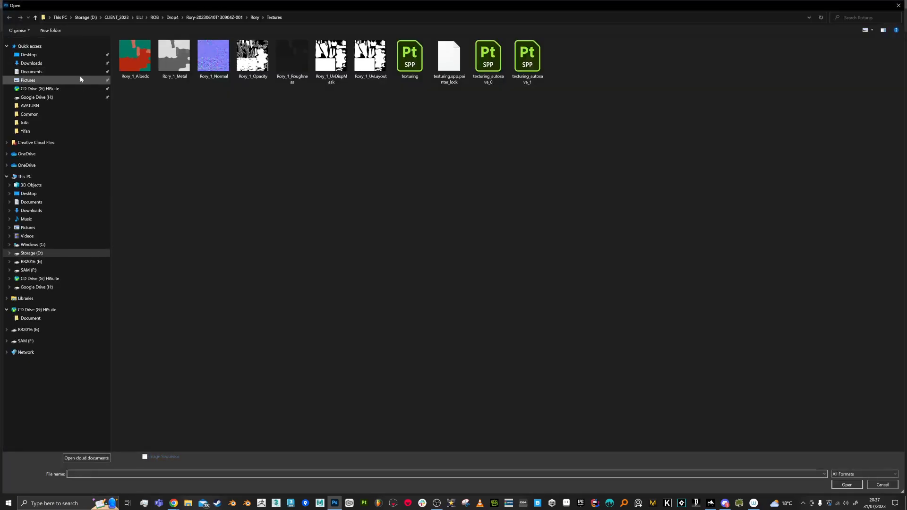
pyautogui.click(32, 46)
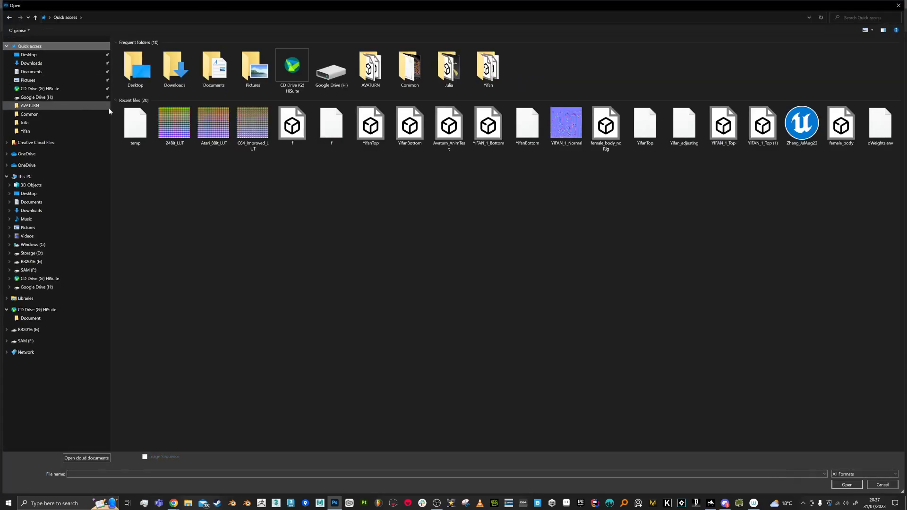
pyautogui.doubleClick(408, 70)
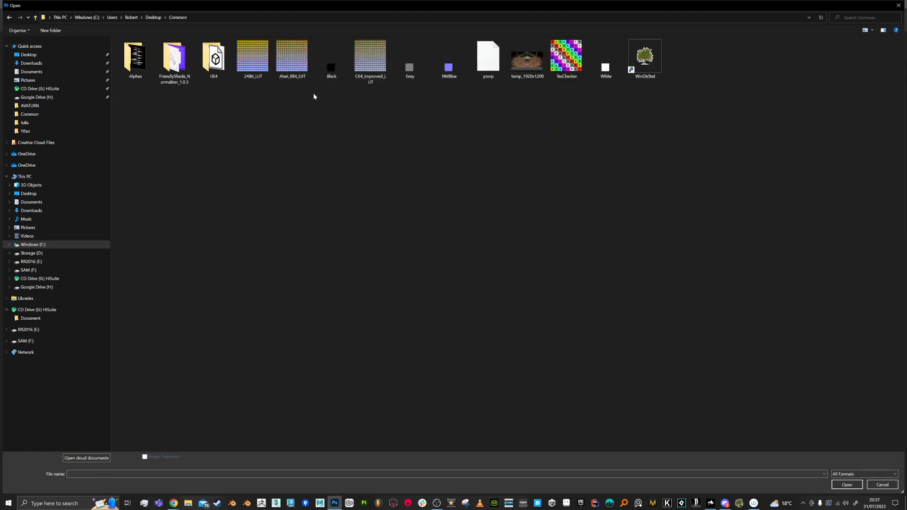
pyautogui.doubleClick(525, 59)
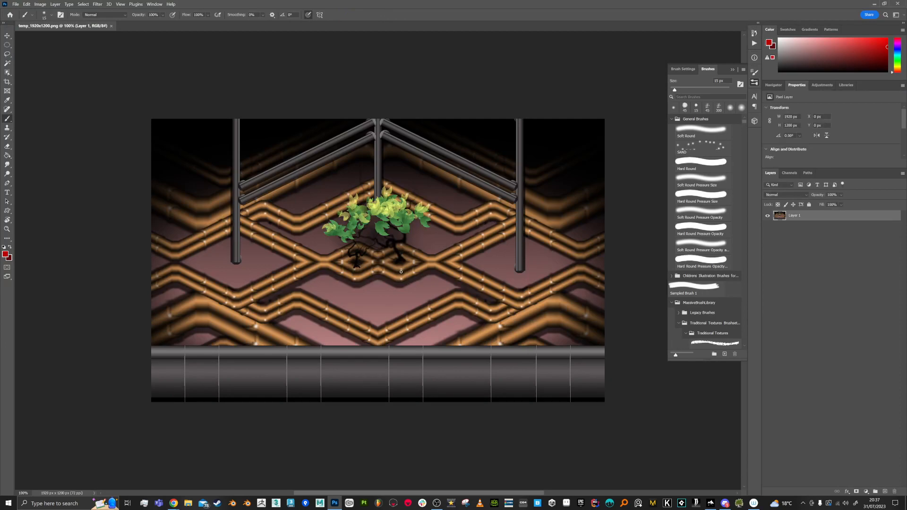
# - Convert the temp_1920x1200 image to Indexed Color with the Local (Perceptual) palette, trying 32 colors before settling on 16
pyautogui.scroll(1, 363, 277)
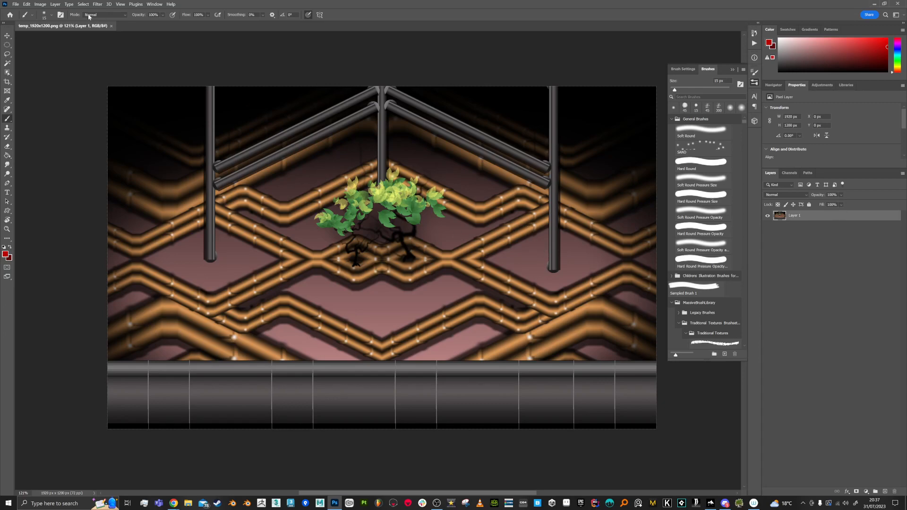
pyautogui.click(37, 4)
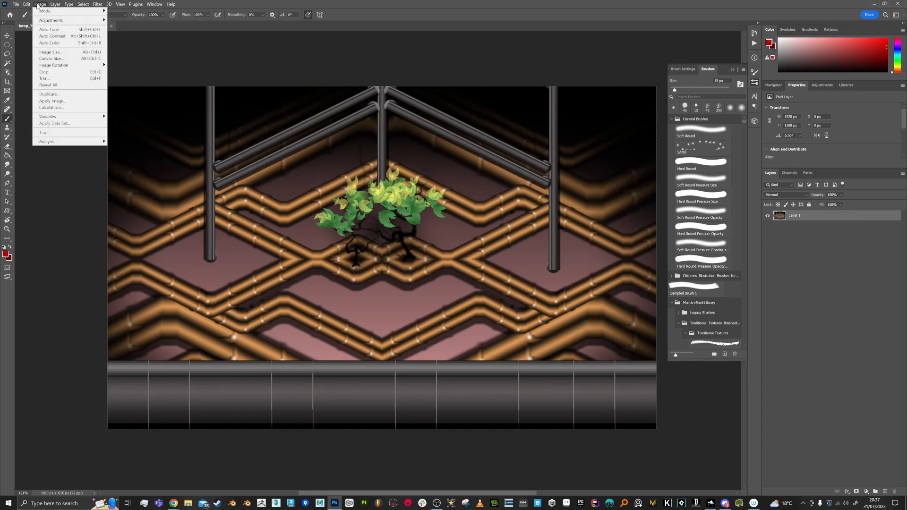
pyautogui.moveTo(43, 10)
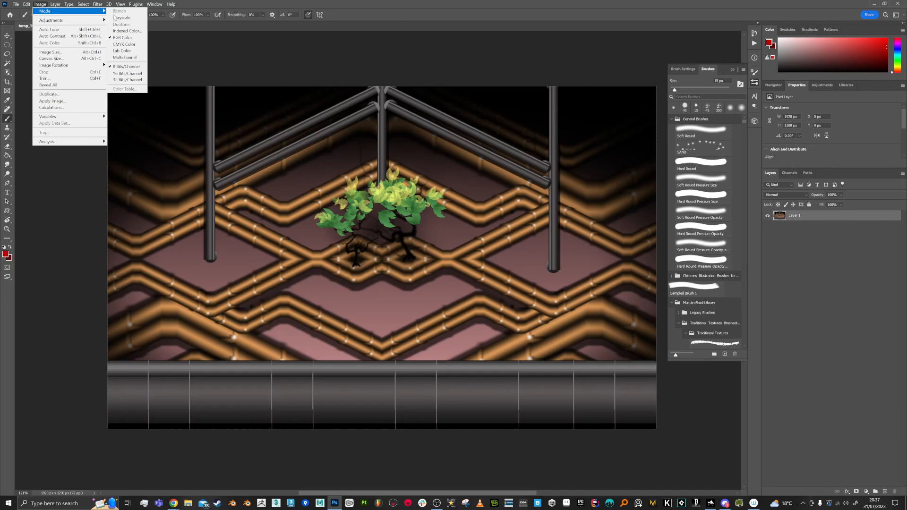
pyautogui.click(126, 31)
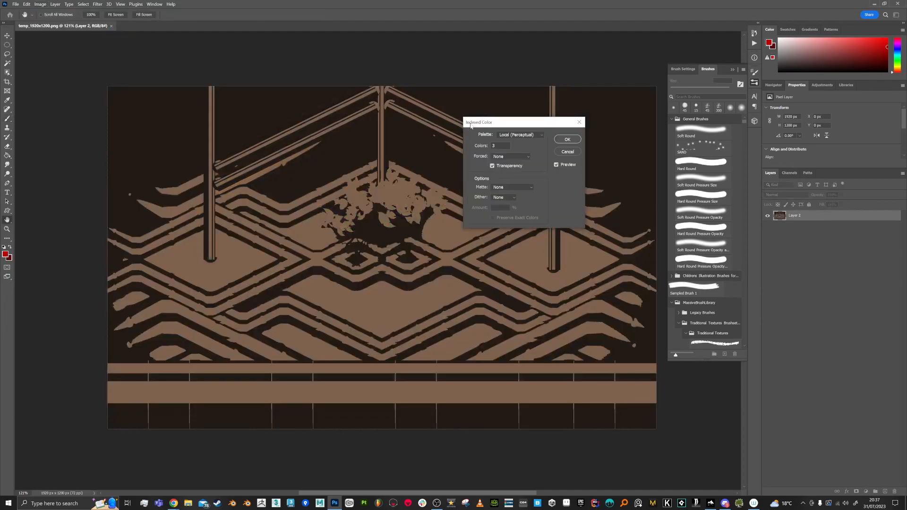
pyautogui.write('32')
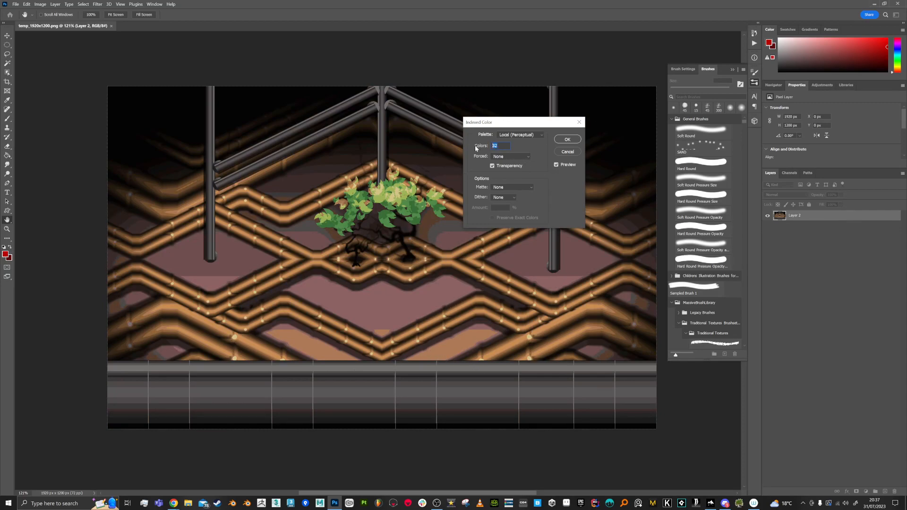
pyautogui.write('16')
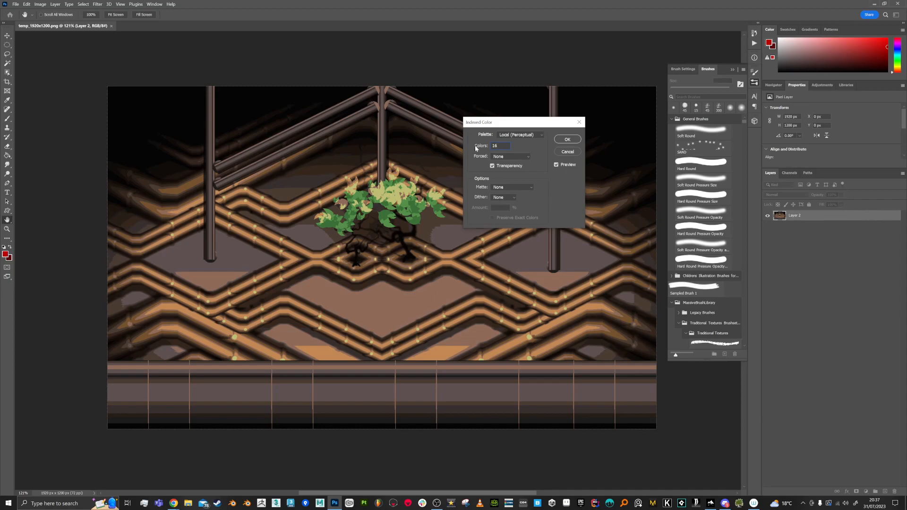
pyautogui.click(567, 140)
pyautogui.press('b')
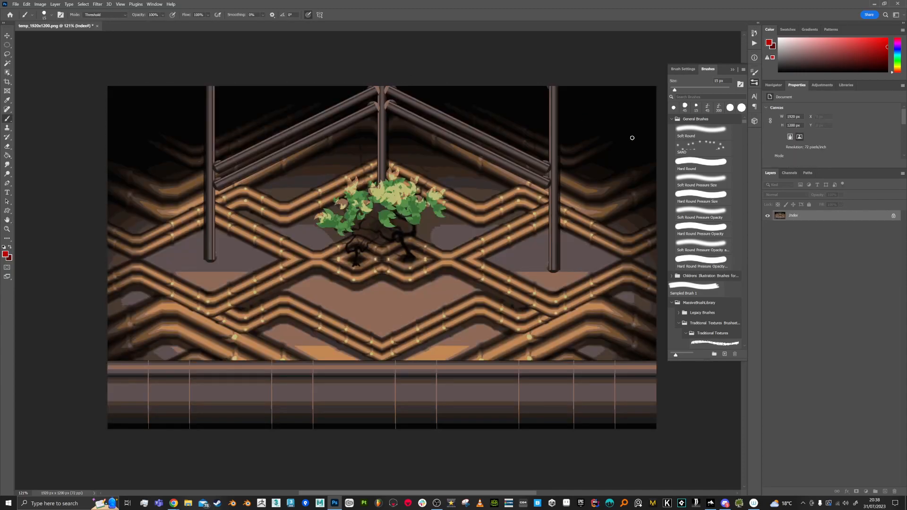
# - Open 24Bit_LUT from the Common folder
pyautogui.click(16, 4)
pyautogui.click(24, 21)
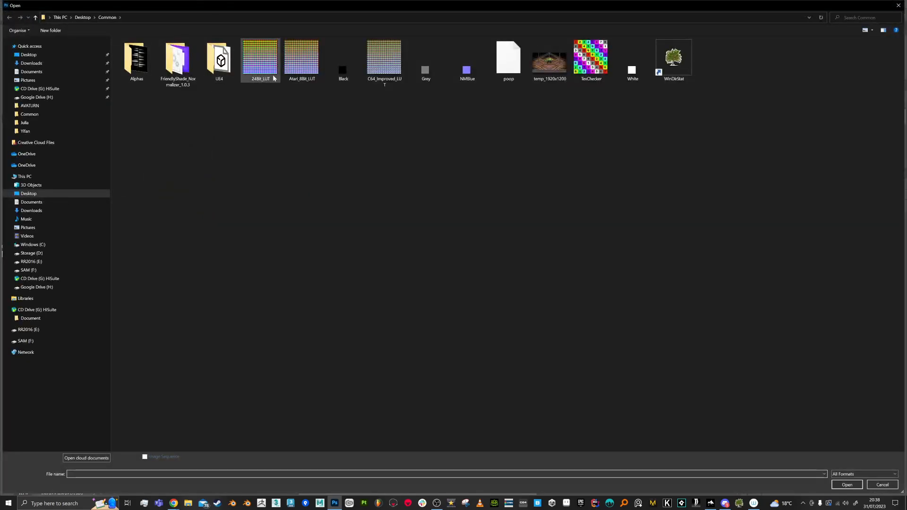
pyautogui.click(260, 68)
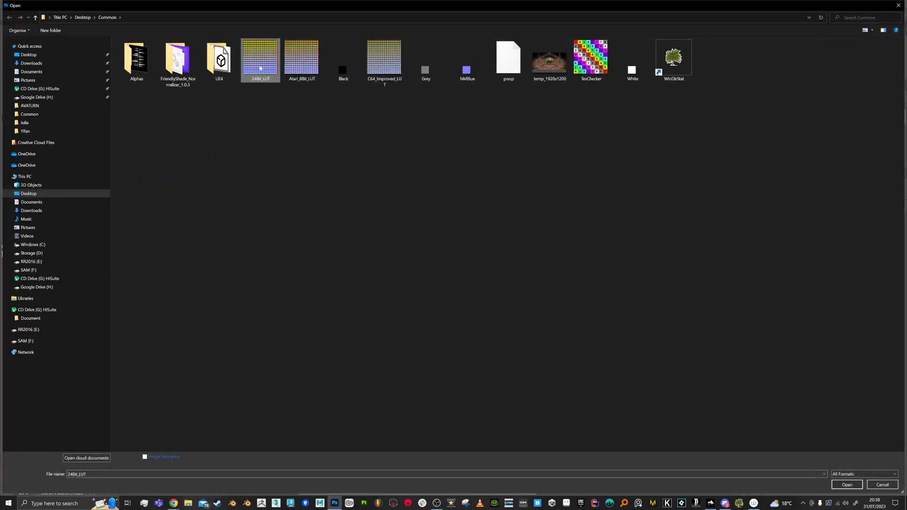
pyautogui.doubleClick(260, 68)
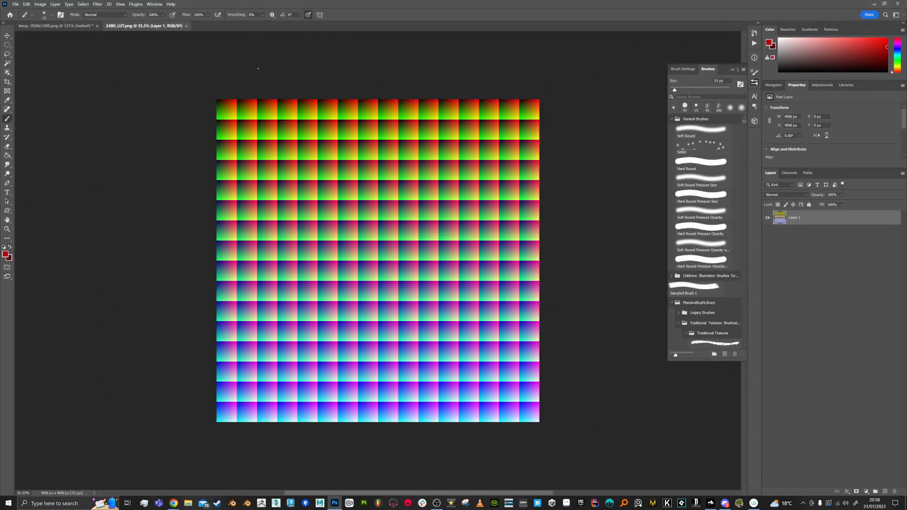
# - Convert the 24Bit_LUT image to Indexed Color using the Previous palette
pyautogui.click(40, 4)
pyautogui.moveTo(71, 10)
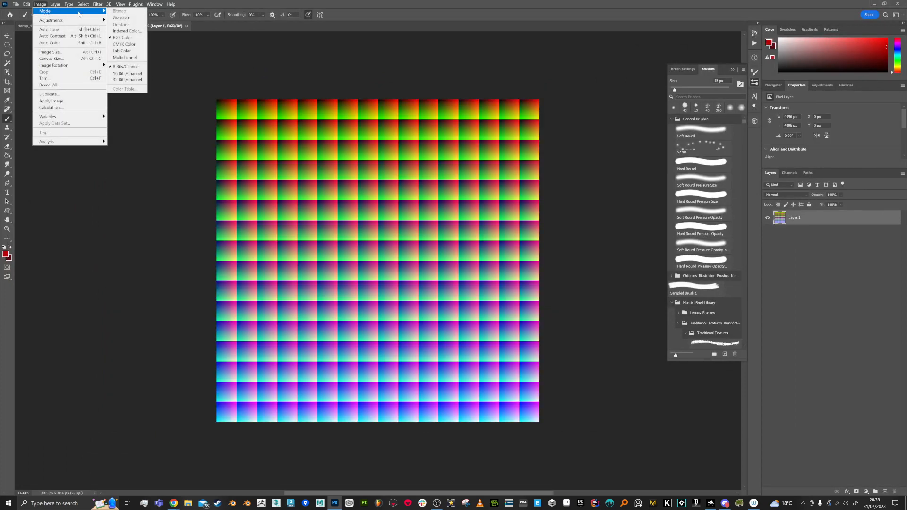
pyautogui.click(124, 32)
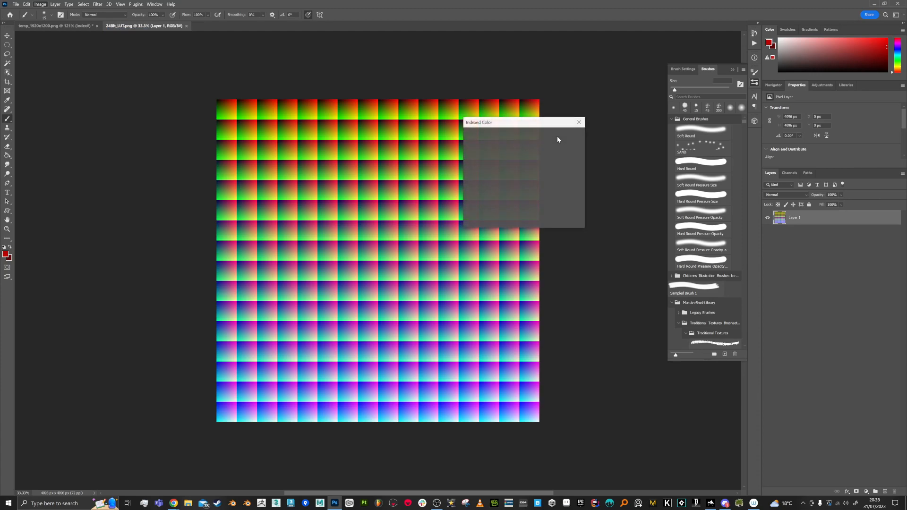
pyautogui.click(537, 136)
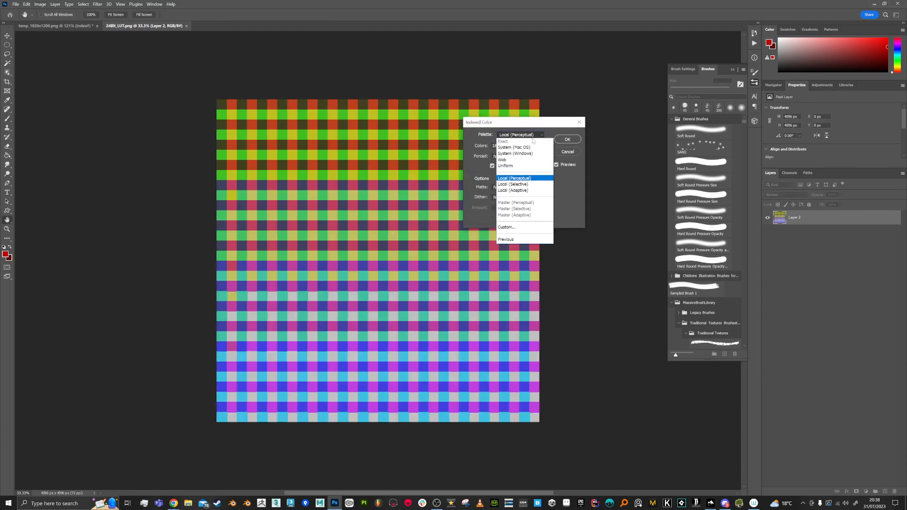
pyautogui.click(509, 242)
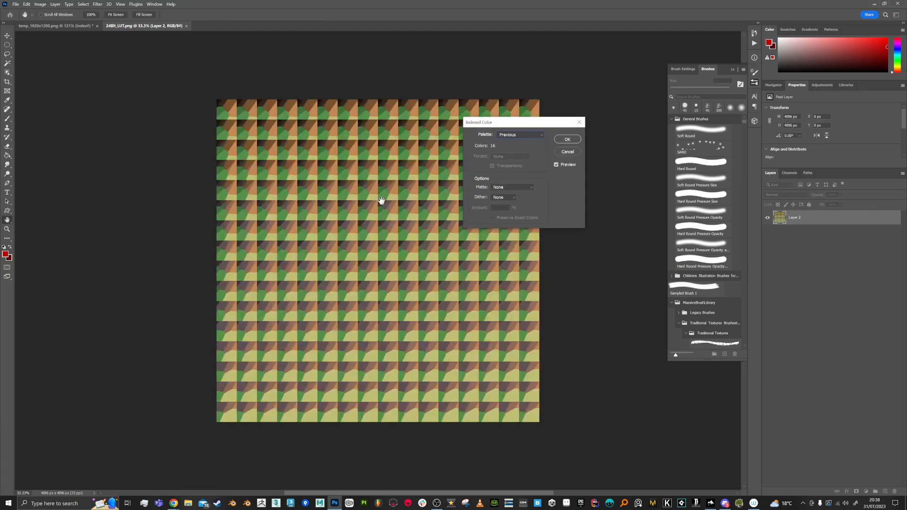
pyautogui.click(568, 140)
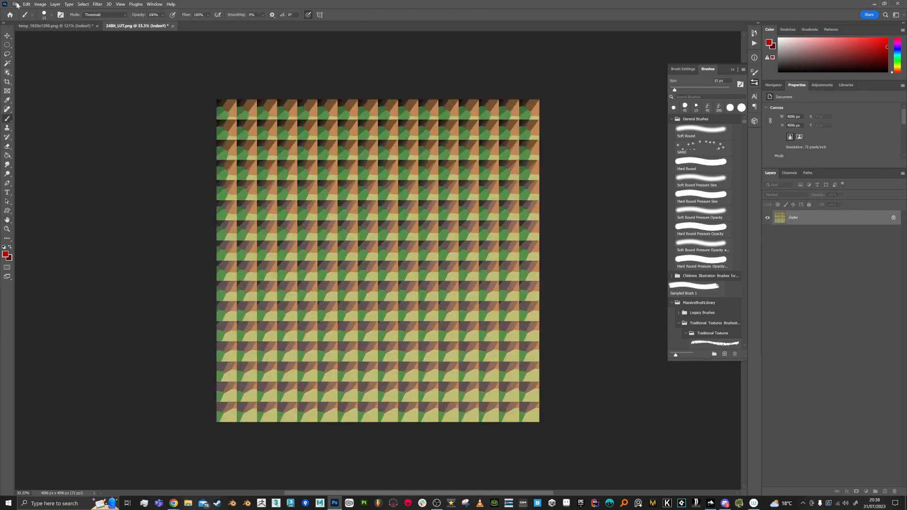
# - Quick export the indexed LUT as a PNG named "NewLUT16" into the Common folder
pyautogui.click(17, 5)
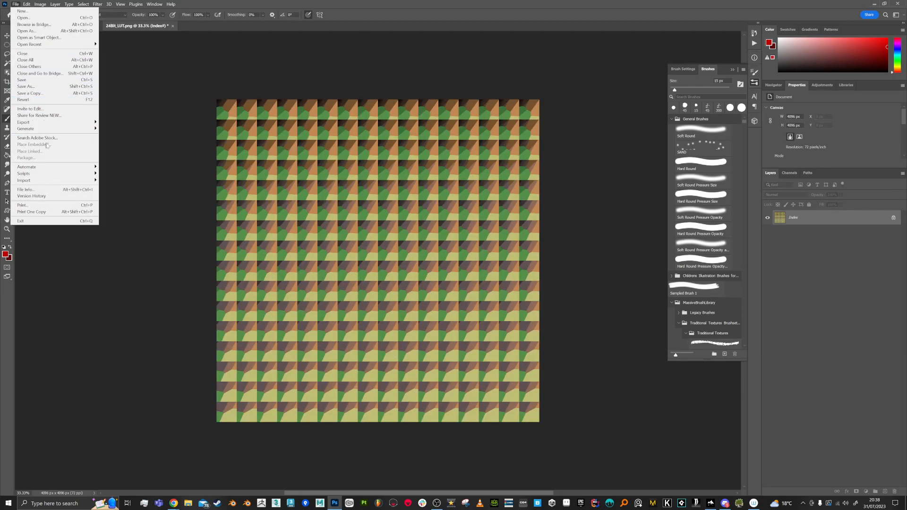
pyautogui.moveTo(85, 122)
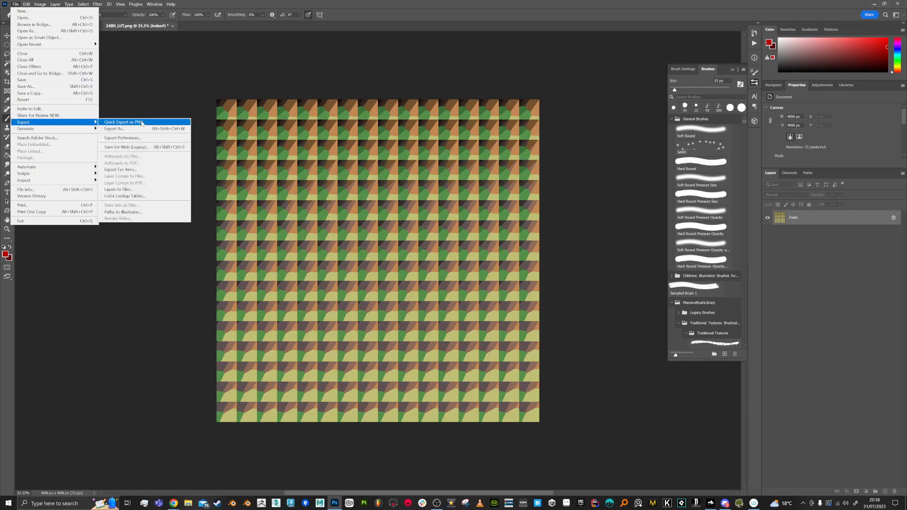
pyautogui.click(141, 122)
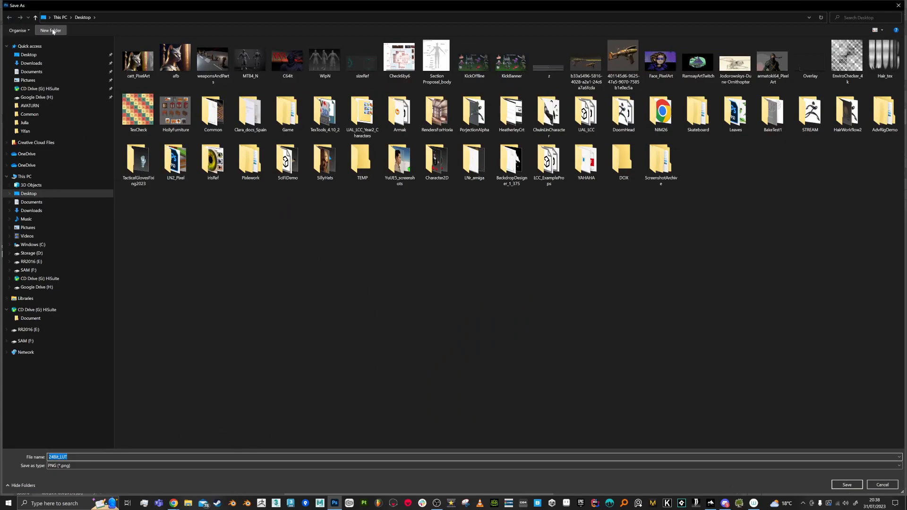
pyautogui.click(29, 114)
pyautogui.click(94, 454)
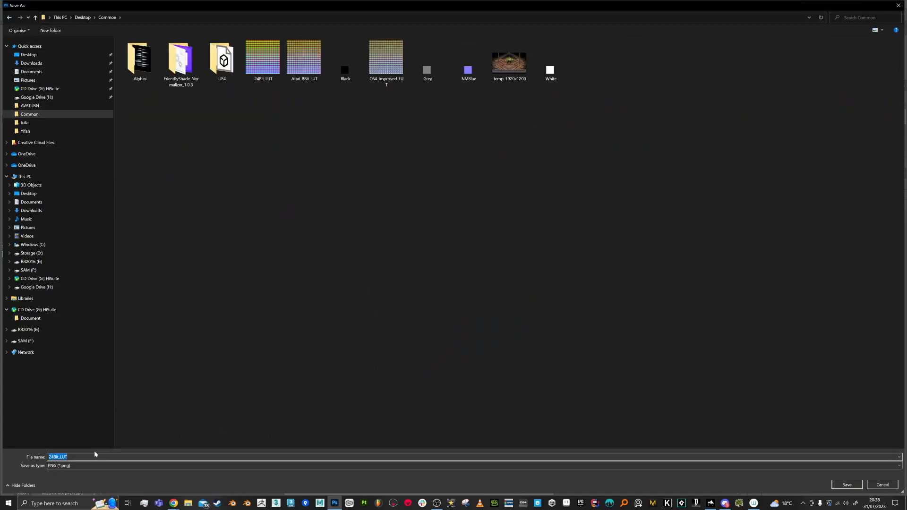
pyautogui.write('NewLUT16')
pyautogui.press('Return')
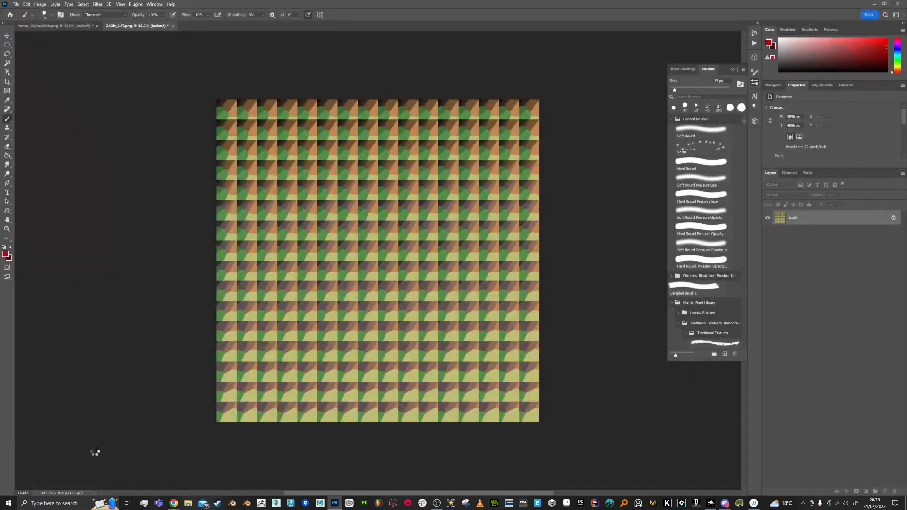
# - Switch to Backdrop Designer and raise PixelMode to about the middle for finer pixels
pyautogui.hotkey('alt', 'Tab')
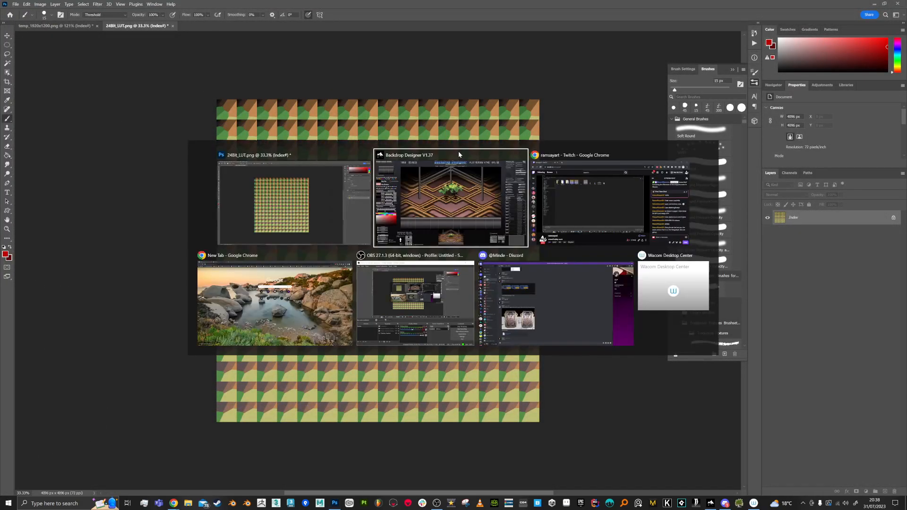
pyautogui.click(788, 145)
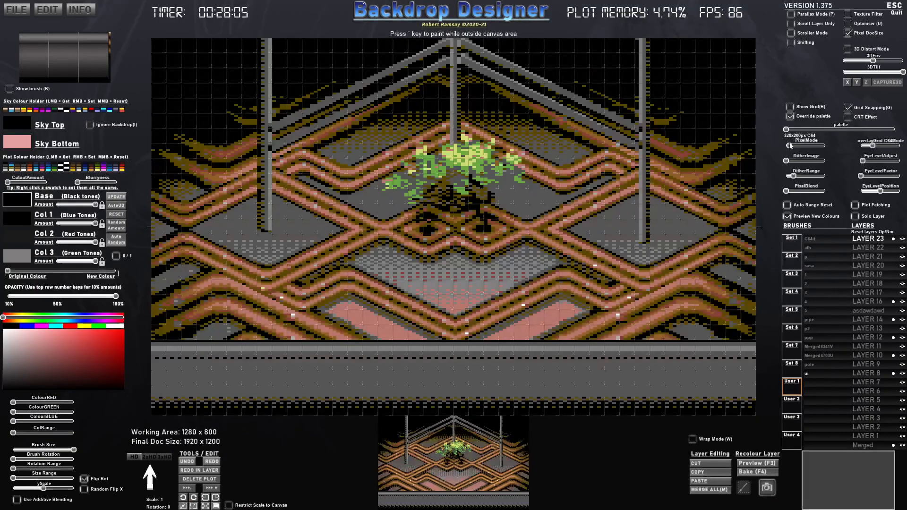
pyautogui.moveTo(791, 145); pyautogui.dragTo(805, 146)
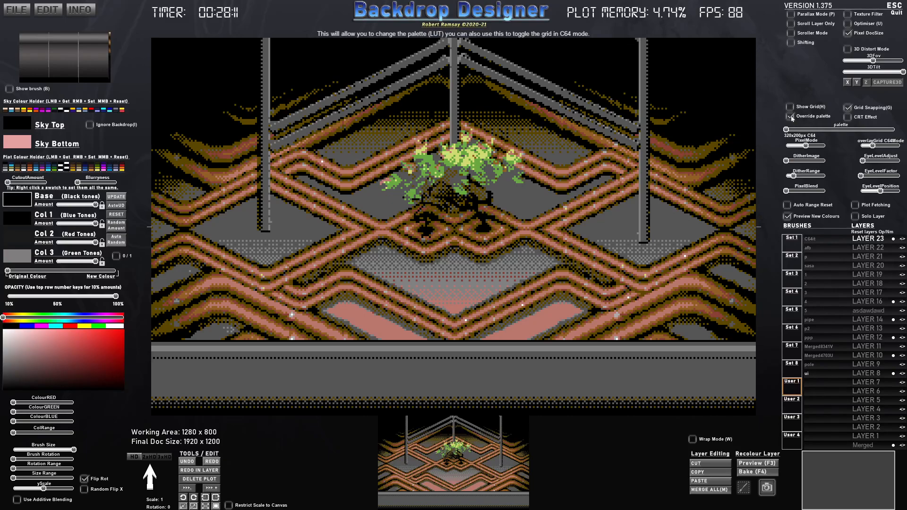
# - Turn off the palette override and load NewLUT16 as the custom palette LUT
pyautogui.click(792, 118)
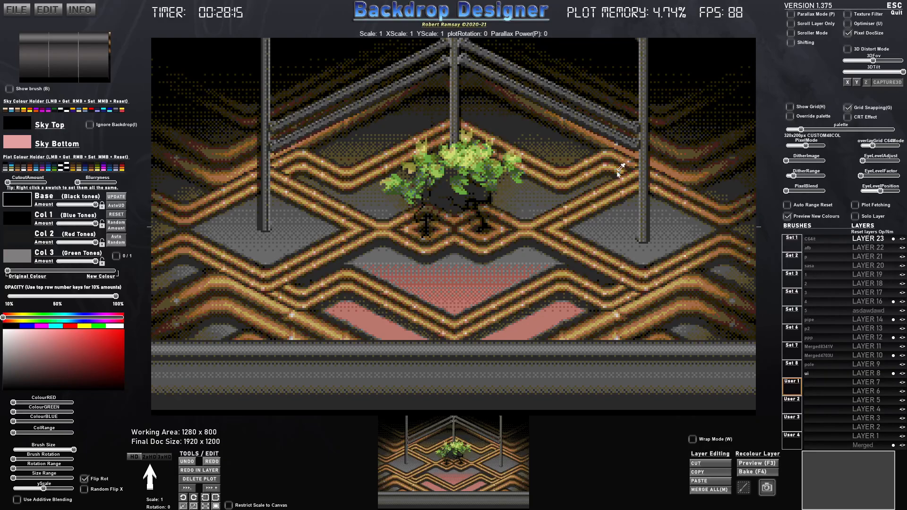
pyautogui.press('l')
pyautogui.doubleClick(456, 55)
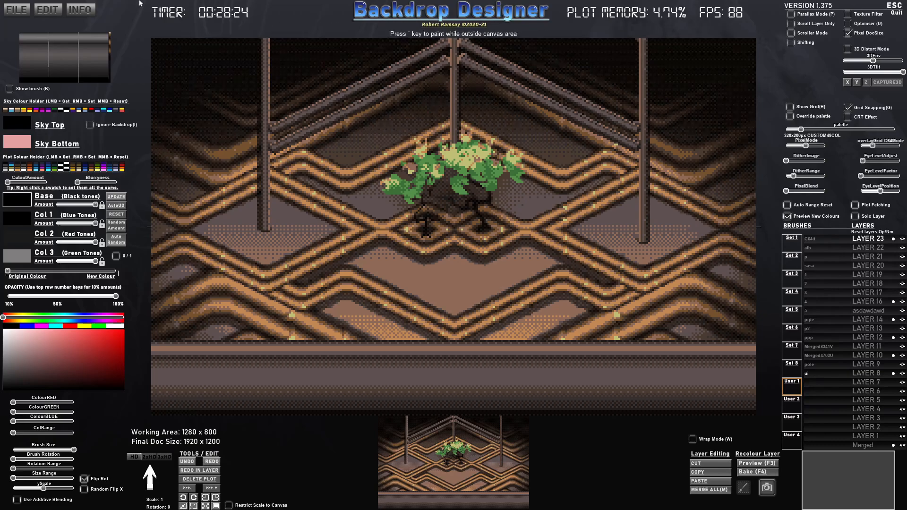
# - Save the full merged image as a PNG named "Amiga16_320x200" in the Common folder
pyautogui.click(26, 8)
pyautogui.click(20, 47)
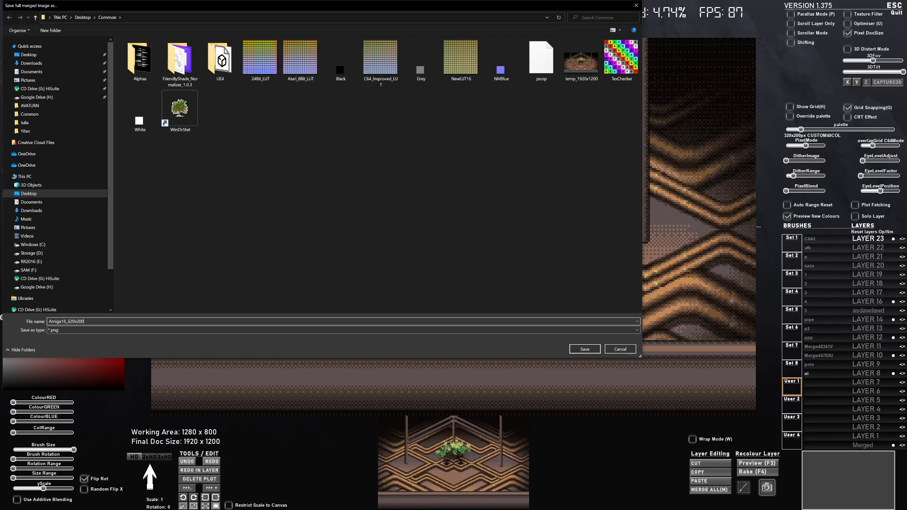
pyautogui.press('Return')
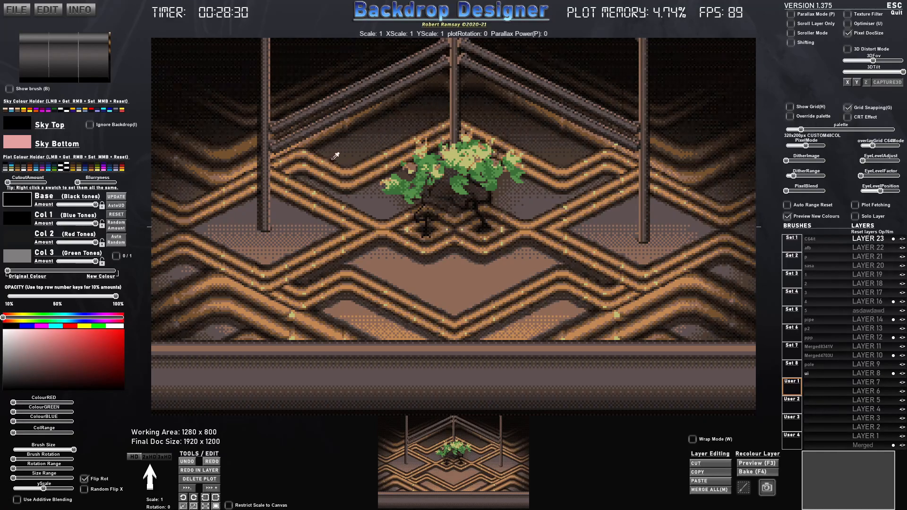
# - Switch to Photoshop and open temp_1920x1200 from the Common folder again
pyautogui.hotkey('alt', 'Tab')
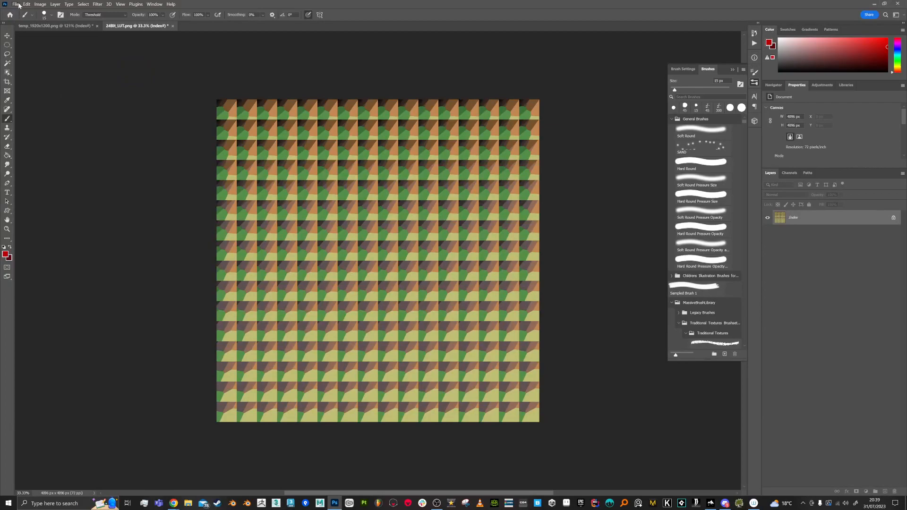
pyautogui.click(17, 4)
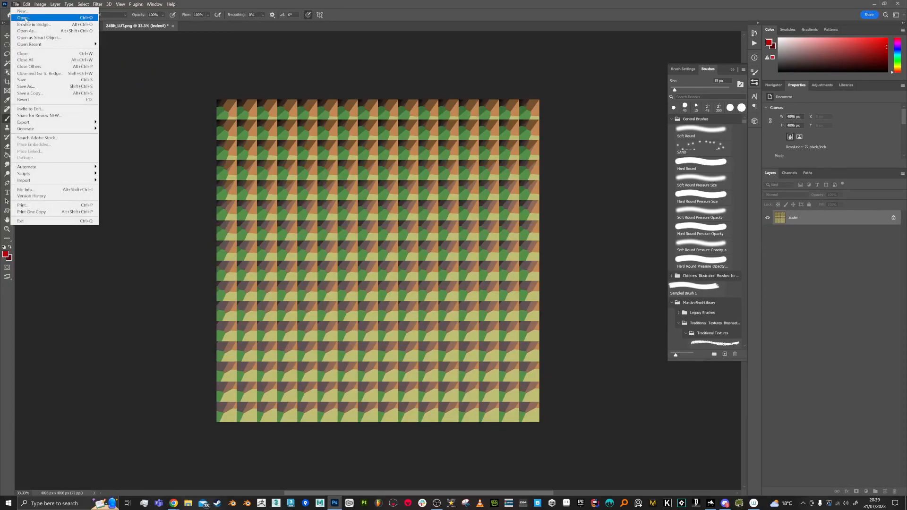
pyautogui.click(23, 18)
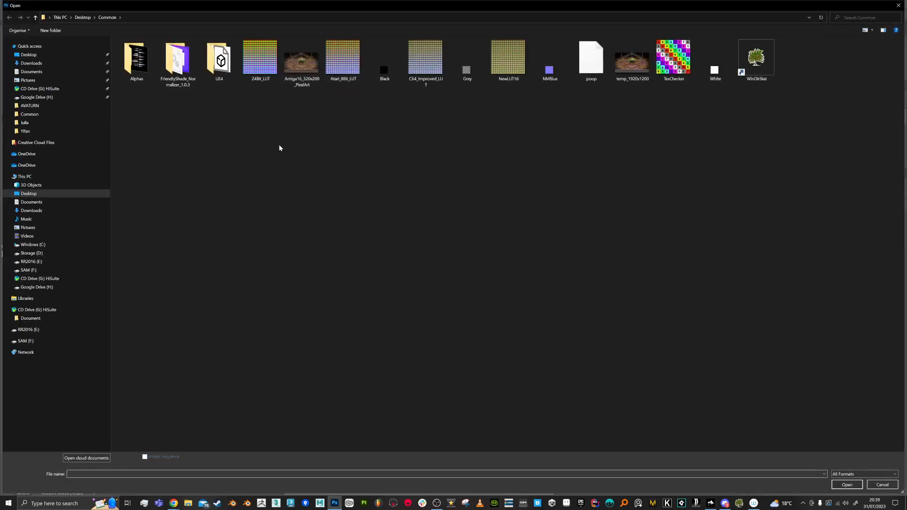
pyautogui.doubleClick(640, 70)
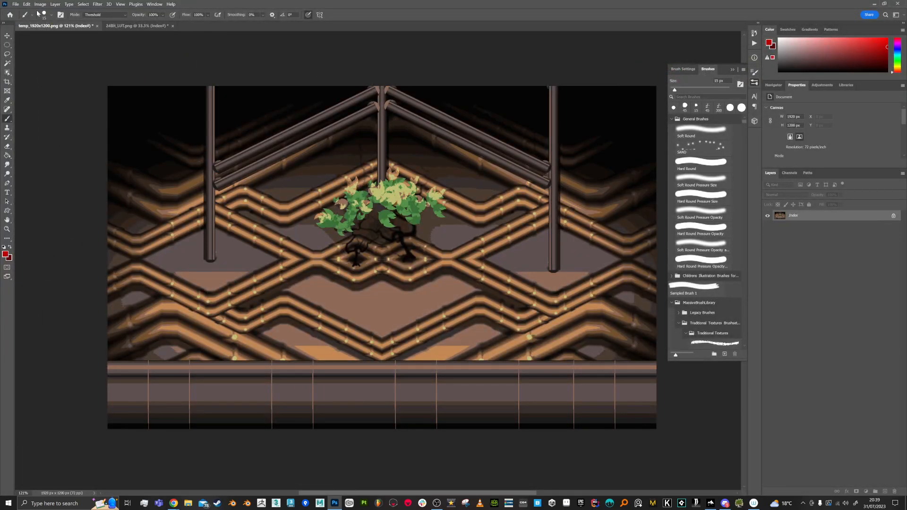
# - Open Amiga16_320x200_PixelArt from the Common folder and inspect its pixels up close
pyautogui.click(15, 4)
pyautogui.click(29, 20)
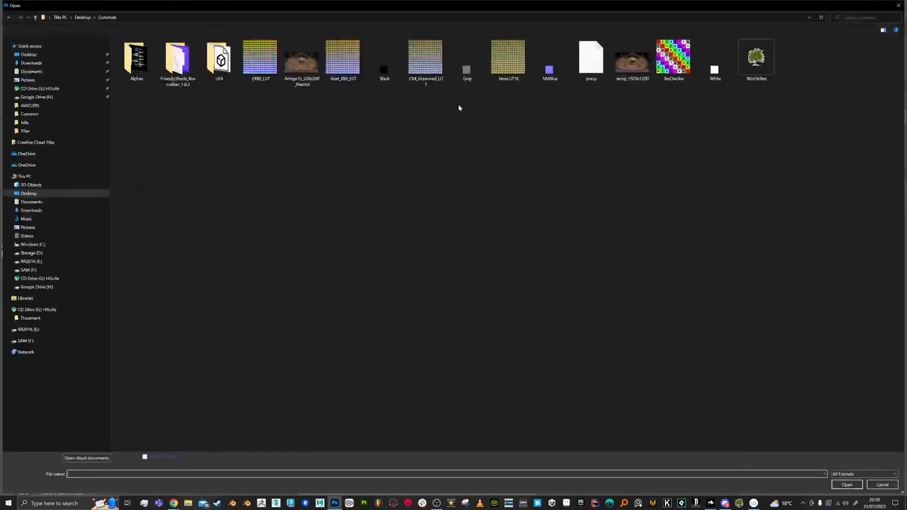
pyautogui.doubleClick(301, 59)
pyautogui.hotkey('ctrl', '1')
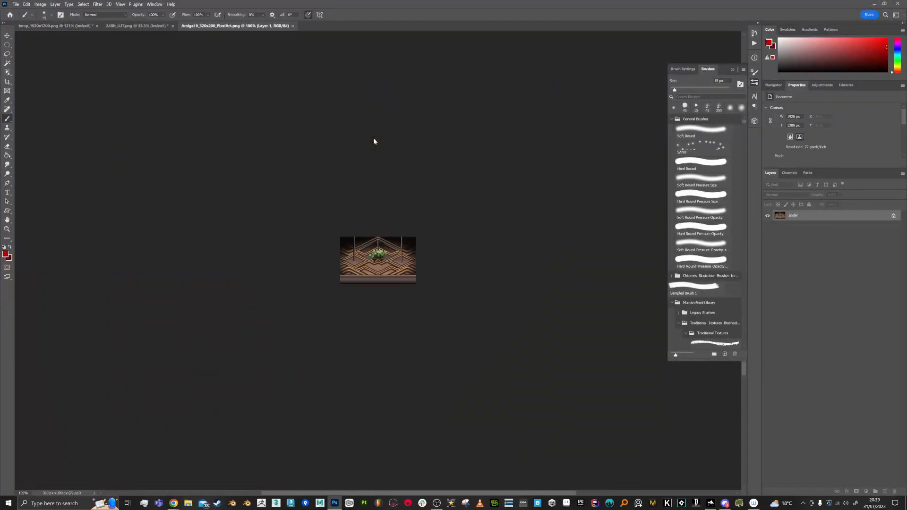
pyautogui.scroll(20, 373, 270)
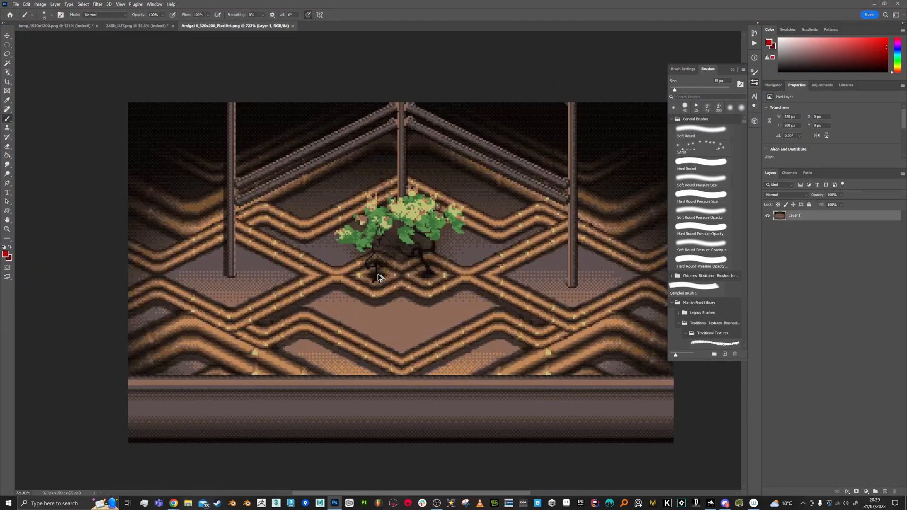
pyautogui.scroll(4, 423, 267)
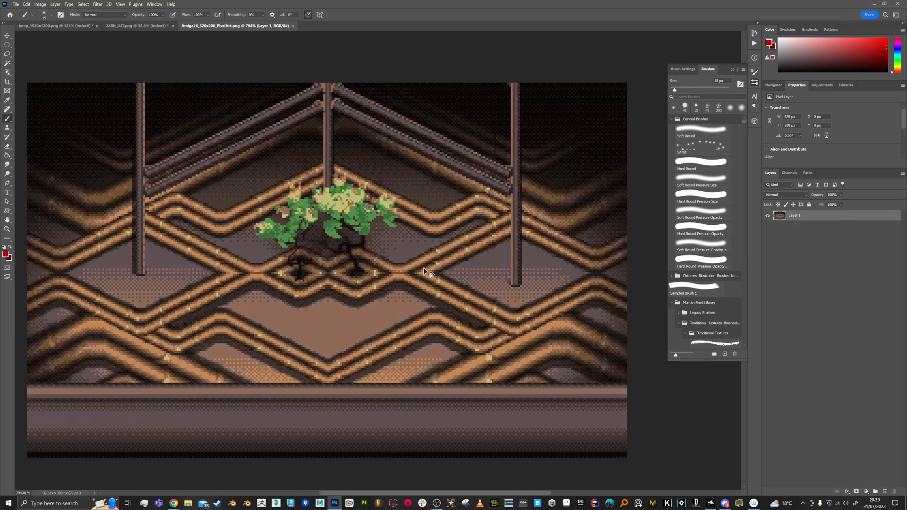
# - Switch to the Pencil tool and reduce its tip size to 1 px
pyautogui.scroll(5, 428, 266)
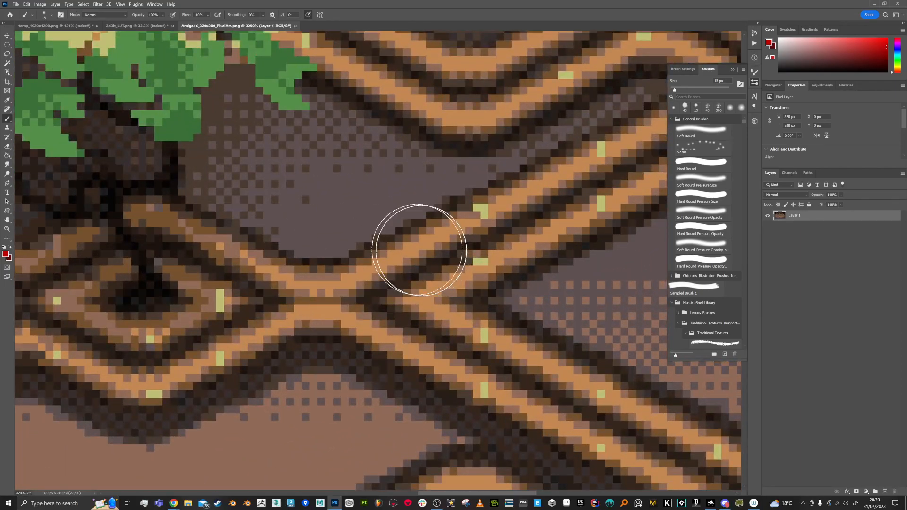
pyautogui.rightClick(8, 119)
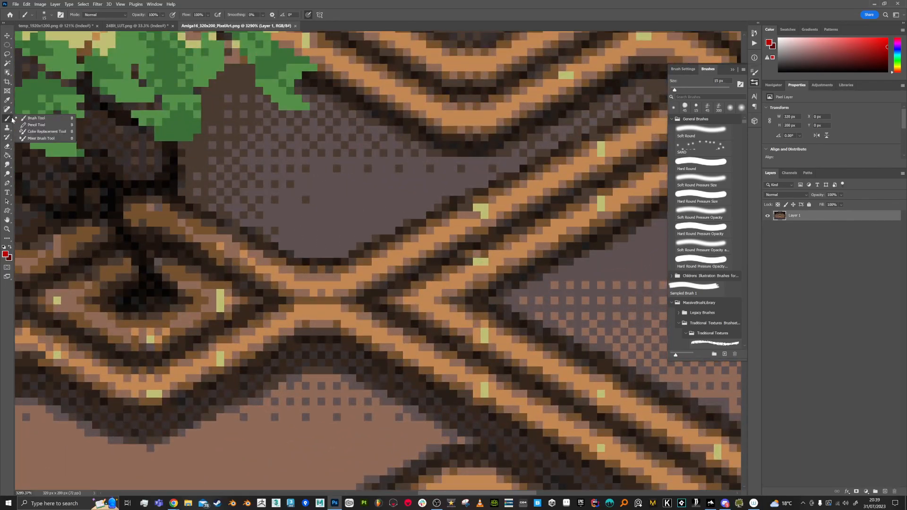
pyautogui.click(33, 126)
pyautogui.press('[')
pyautogui.press('[')
pyautogui.press('[')
pyautogui.press('[')
pyautogui.press('[')
pyautogui.press('[')
pyautogui.press('[')
pyautogui.press('[')
pyautogui.press('[')
pyautogui.press('[')
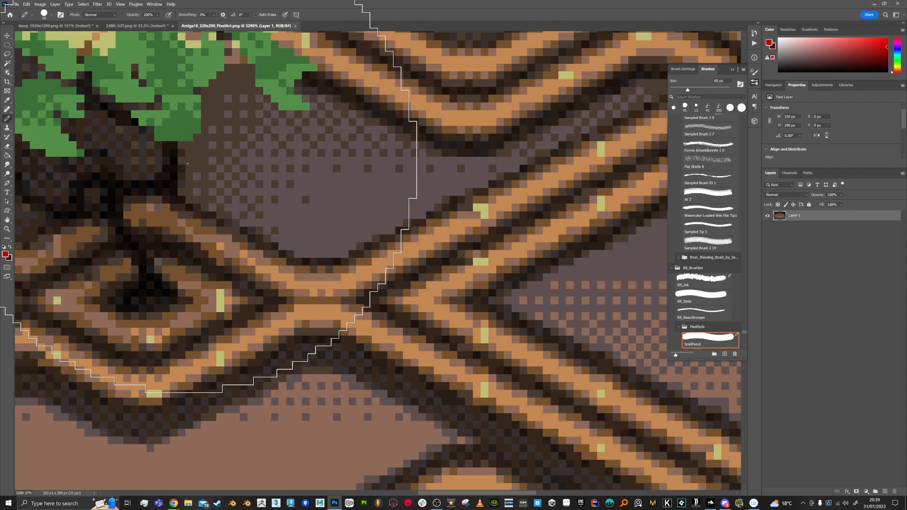
pyautogui.press('[')
pyautogui.press('[')
pyautogui.press('[')
pyautogui.press('[')
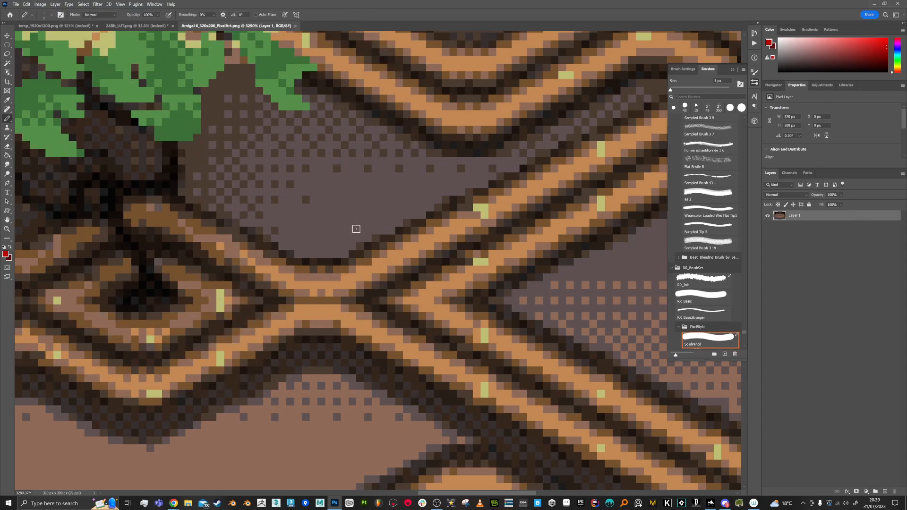
# - Sample a dark color near the pipe crossing, try a pencil stroke across the grey area above it, and undo the stroke
pyautogui.keyDown('alt'); pyautogui.click(358, 247); pyautogui.keyUp('alt')
pyautogui.moveTo(321, 232)
pyautogui.mouseDown()
pyautogui.moveTo(345, 232)
pyautogui.moveTo(324, 217)
pyautogui.moveTo(453, 160)
pyautogui.mouseUp()
pyautogui.hotkey('ctrl', 'z')
# - Try converting the image to Indexed Color with the Exact palette to check its color count, and undo the conversion
pyautogui.scroll(-5, 401, 218)
pyautogui.scroll(-4, 400, 219)
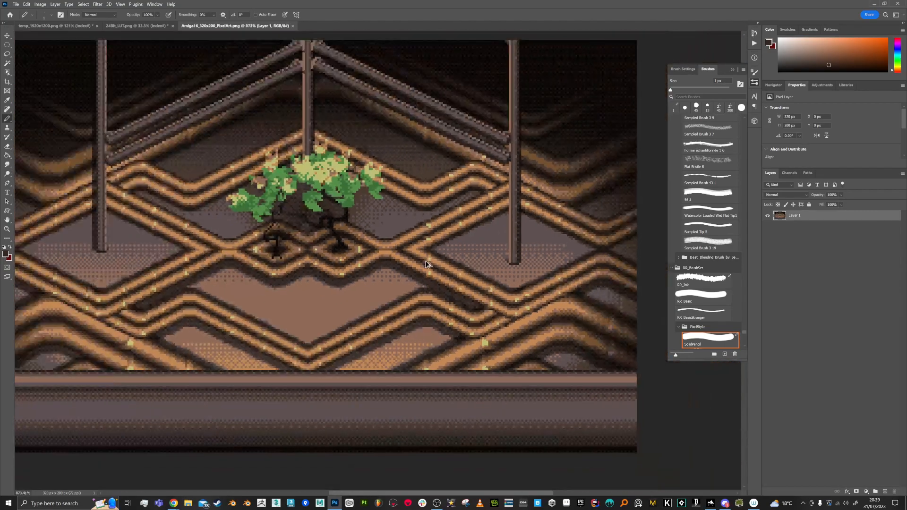
pyautogui.moveTo(264, 234); pyautogui.dragTo(326, 249)
pyautogui.scroll(1, 188, 218)
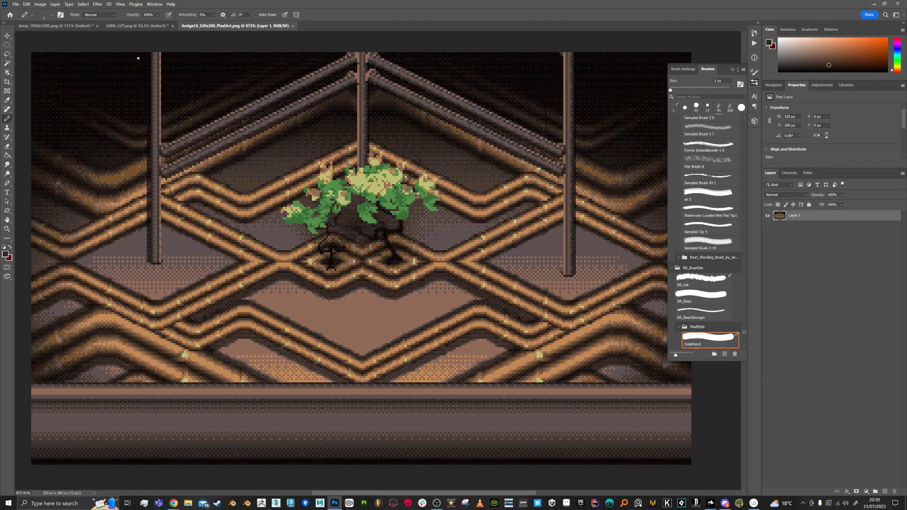
pyautogui.click(40, 4)
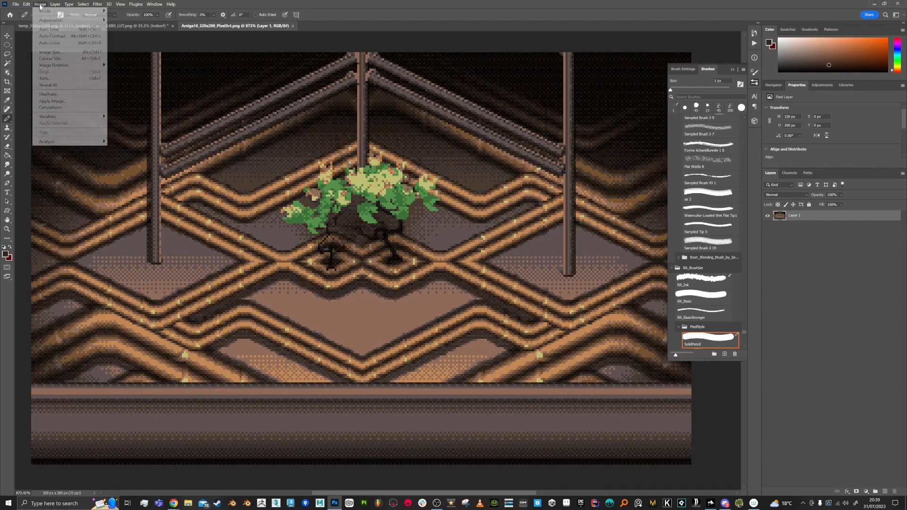
pyautogui.moveTo(42, 11)
pyautogui.click(127, 31)
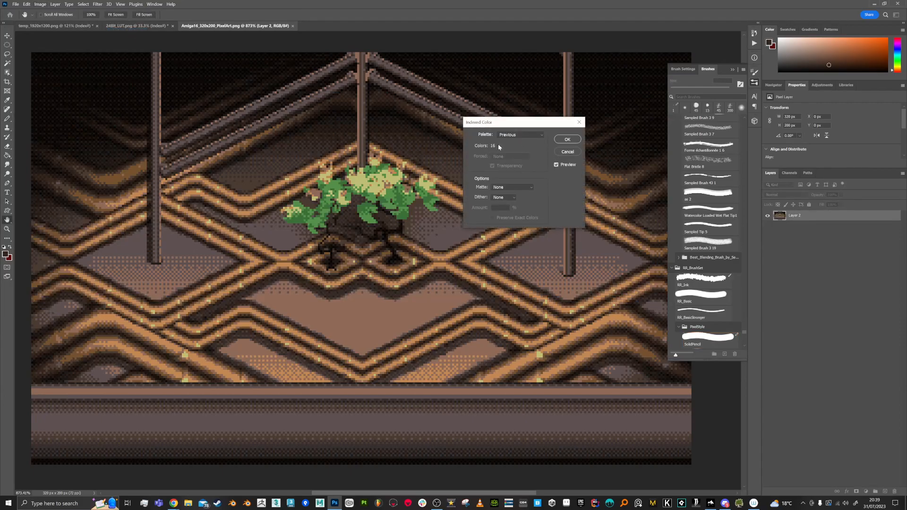
pyautogui.click(514, 135)
pyautogui.click(514, 135)
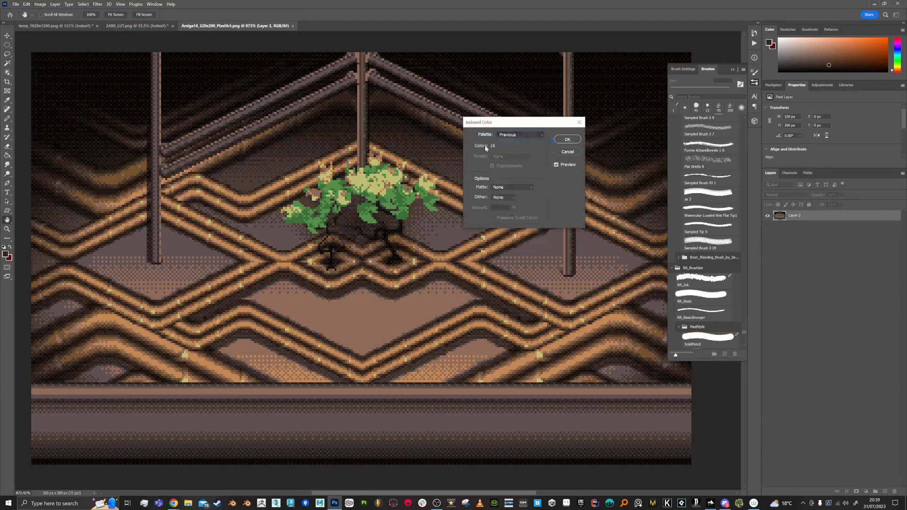
pyautogui.click(514, 136)
pyautogui.click(509, 137)
pyautogui.click(508, 136)
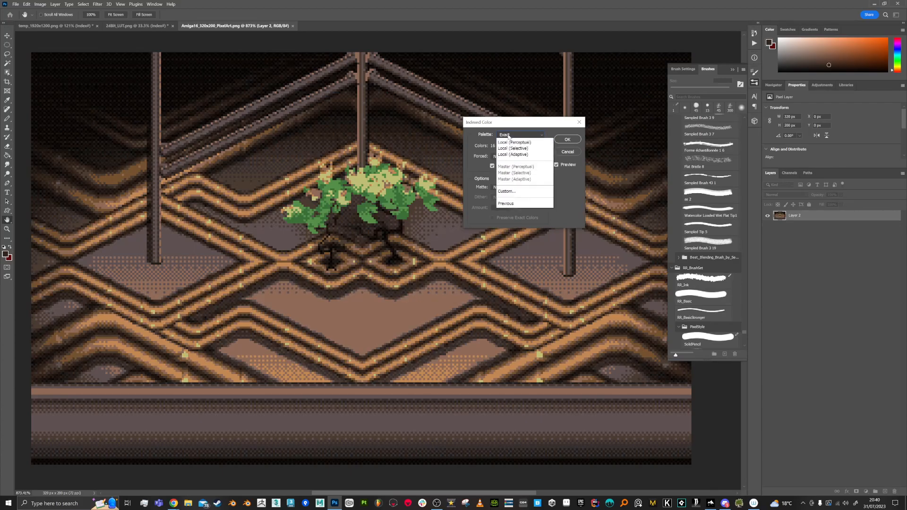
pyautogui.click(504, 137)
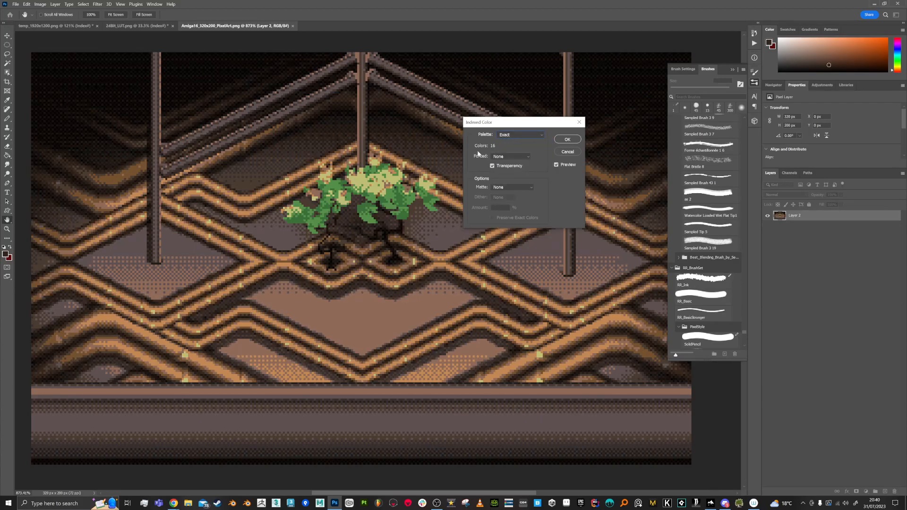
pyautogui.click(568, 140)
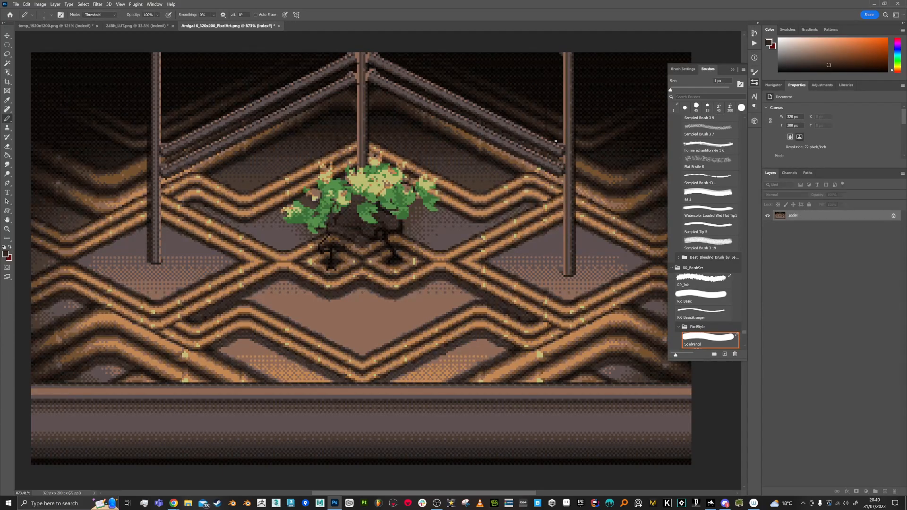
pyautogui.hotkey('ctrl', 'z')
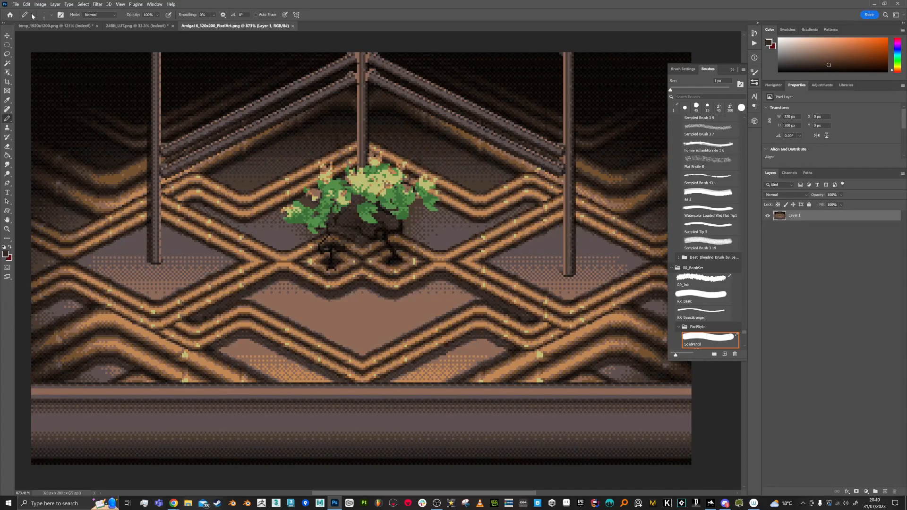
# - Posterize the image layer to 16 levels
pyautogui.click(40, 5)
pyautogui.moveTo(45, 21)
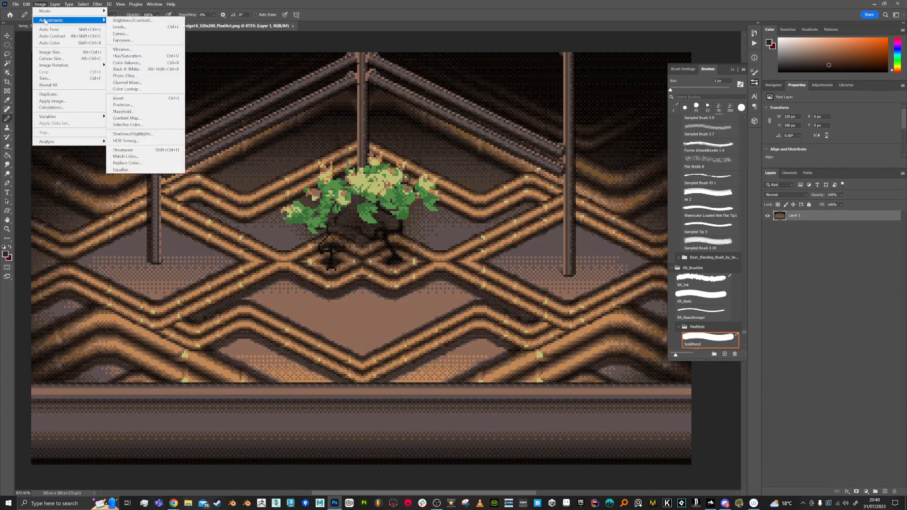
pyautogui.click(123, 105)
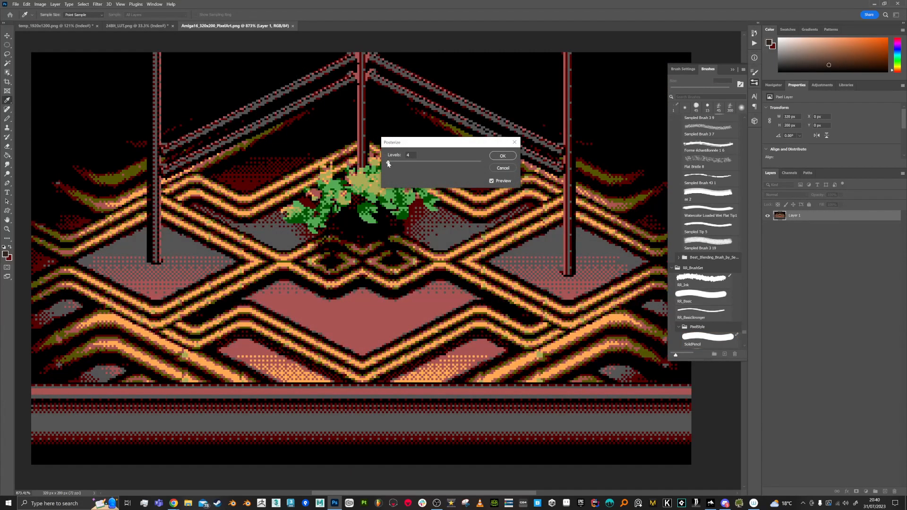
pyautogui.moveTo(388, 164)
pyautogui.mouseDown()
pyautogui.moveTo(402, 164)
pyautogui.moveTo(389, 164)
pyautogui.mouseUp()
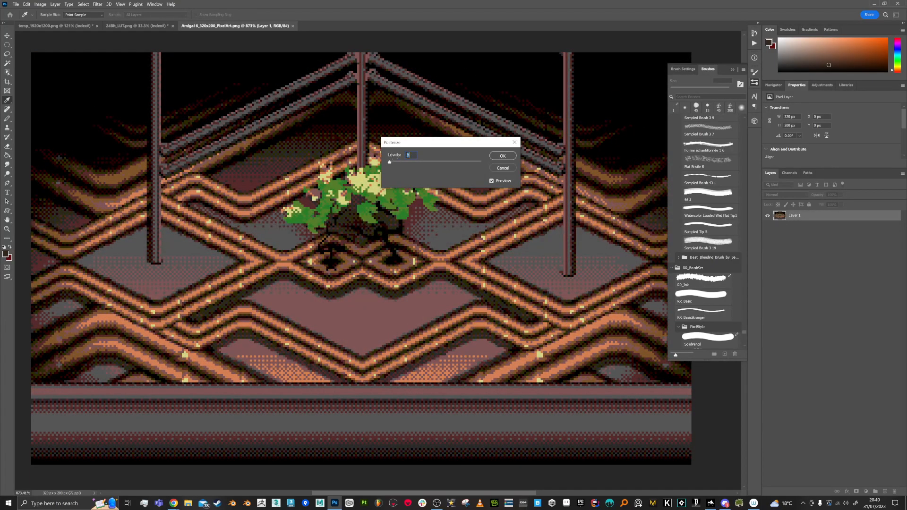
pyautogui.write('8')
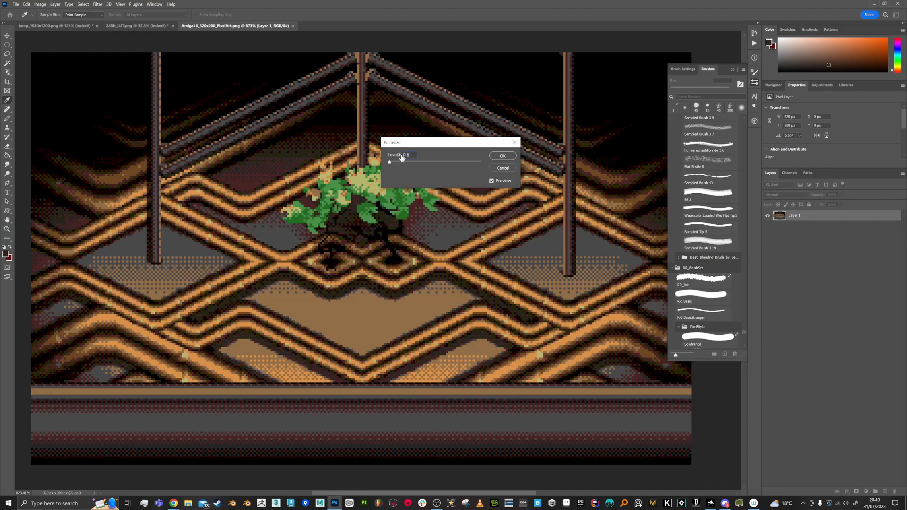
pyautogui.press('BackSpace')
pyautogui.write('16')
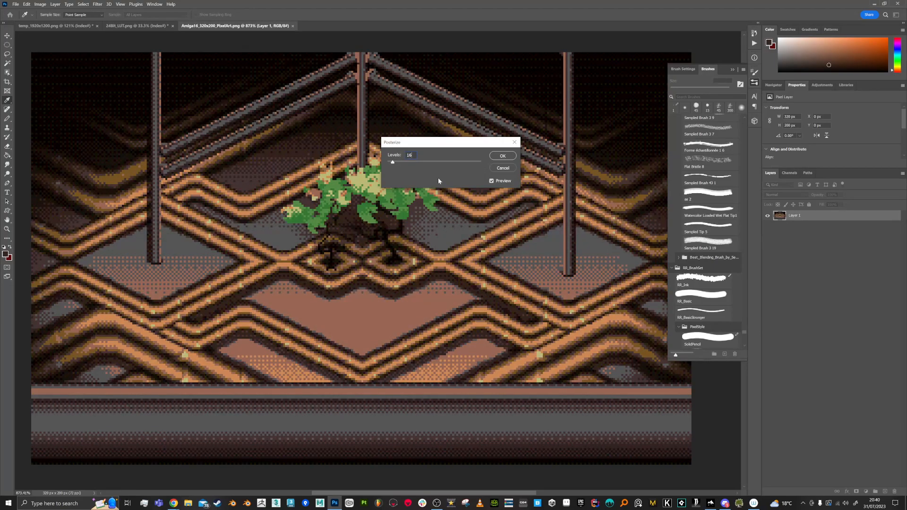
pyautogui.click(503, 156)
# - Sample the salmon color of the central floor area, collapse the brush list, and inspect the sampled color's hex code without changing it
pyautogui.press('b')
pyautogui.keyDown('alt'); pyautogui.click(438, 299); pyautogui.keyUp('alt')
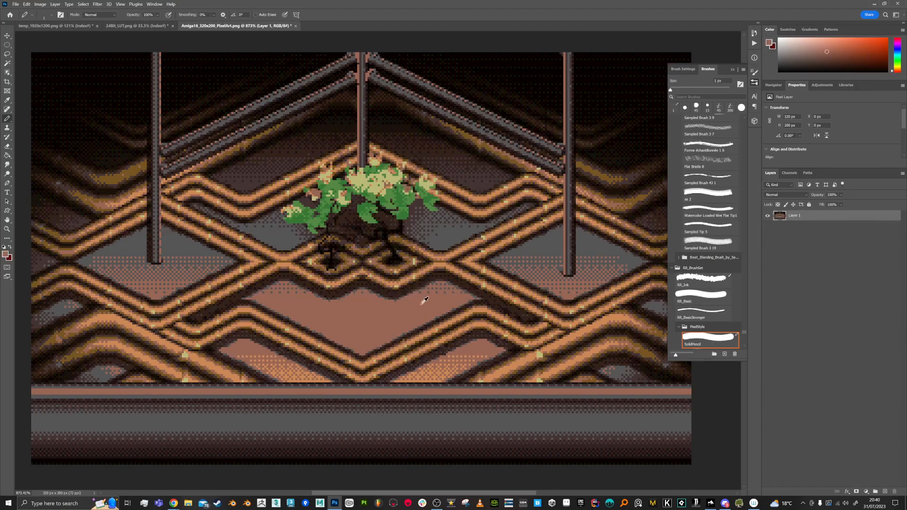
pyautogui.click(733, 70)
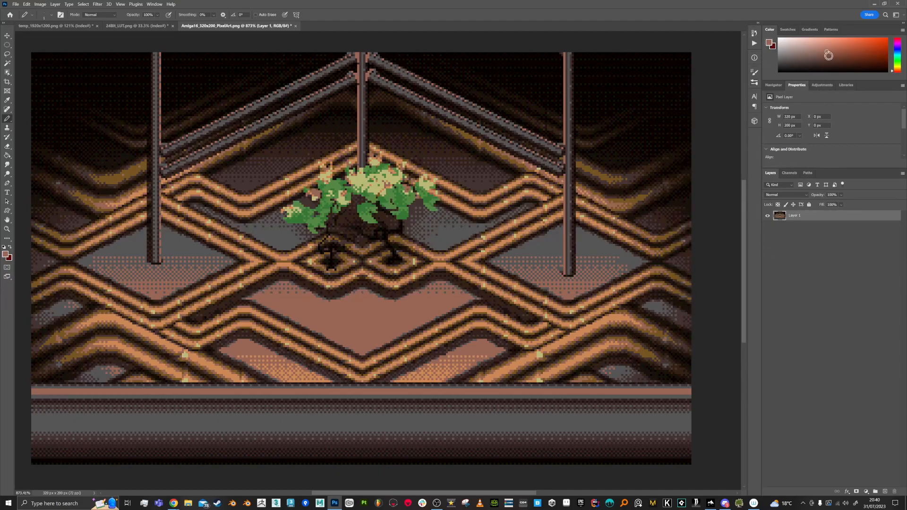
pyautogui.click(6, 255)
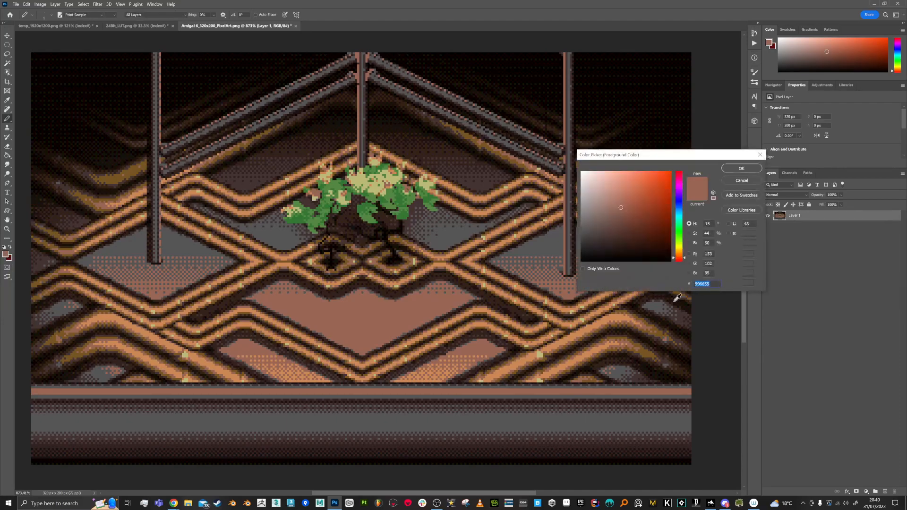
pyautogui.moveTo(701, 284); pyautogui.dragTo(708, 295)
pyautogui.click(696, 283)
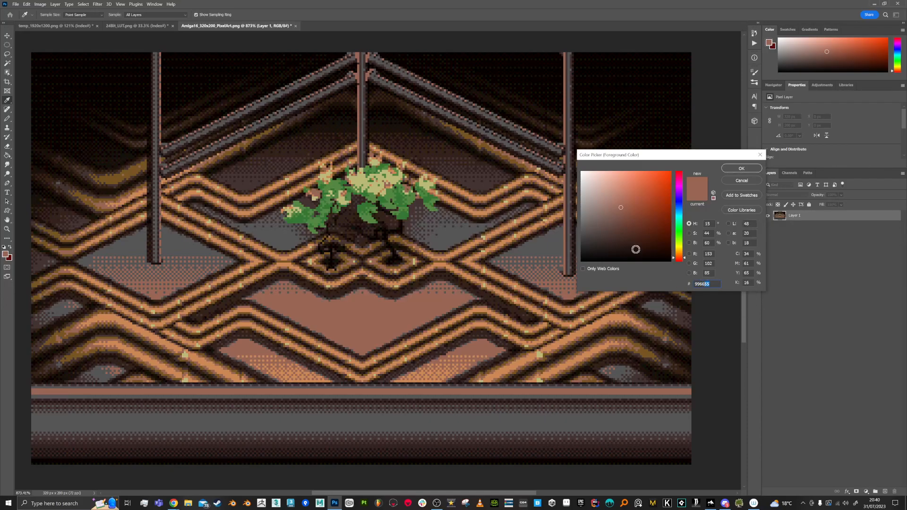
pyautogui.click(742, 180)
pyautogui.press('b')
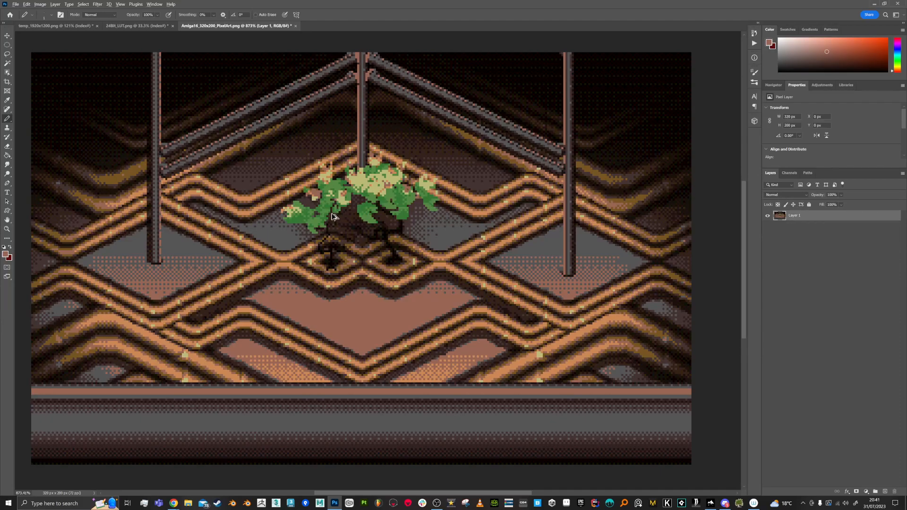
# - Sample a leaf green, darken it to RGB 34, 81, 34, and pencil shading along the underside of the tree's lower foliage
pyautogui.scroll(6, 336, 218)
pyautogui.keyDown('alt'); pyautogui.click(395, 190); pyautogui.keyUp('alt')
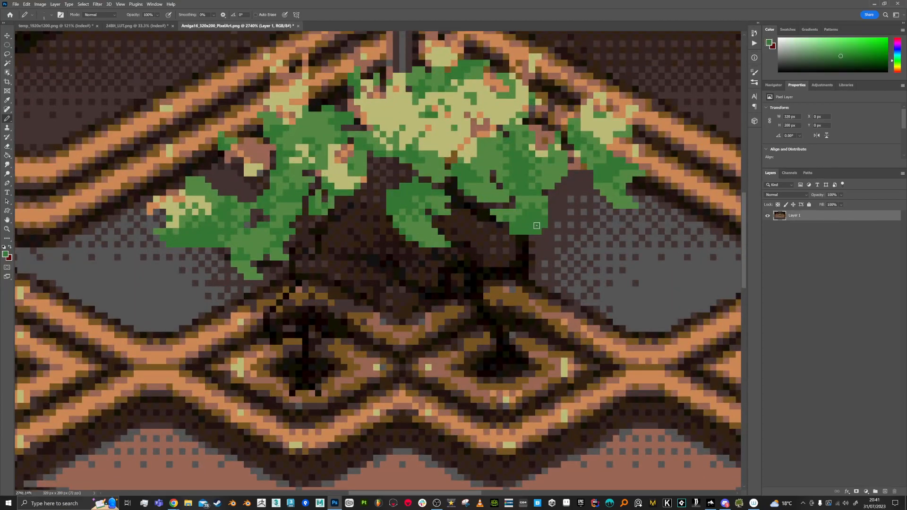
pyautogui.click(6, 255)
pyautogui.moveTo(643, 226); pyautogui.dragTo(633, 233)
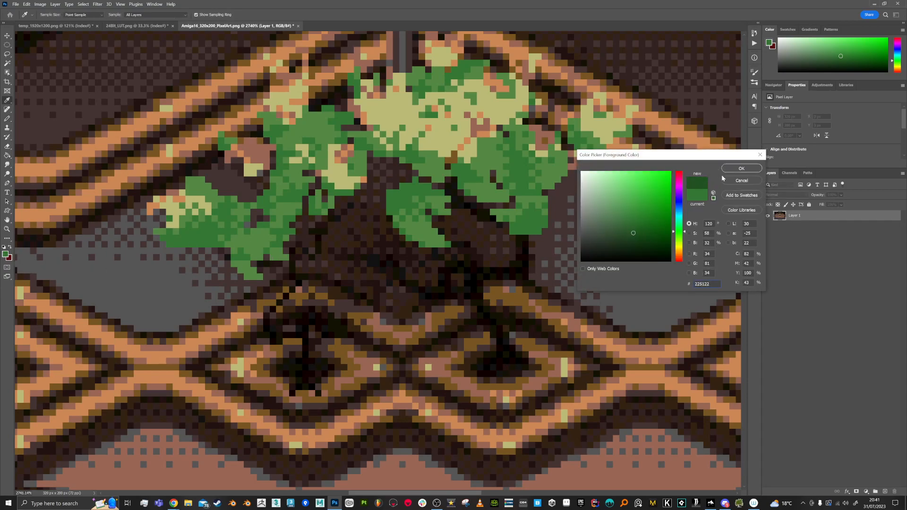
pyautogui.click(741, 169)
pyautogui.press('b')
pyautogui.moveTo(487, 214)
pyautogui.mouseDown()
pyautogui.moveTo(502, 236)
pyautogui.moveTo(504, 228)
pyautogui.moveTo(513, 239)
pyautogui.moveTo(536, 233)
pyautogui.mouseUp()
pyautogui.click(505, 227)
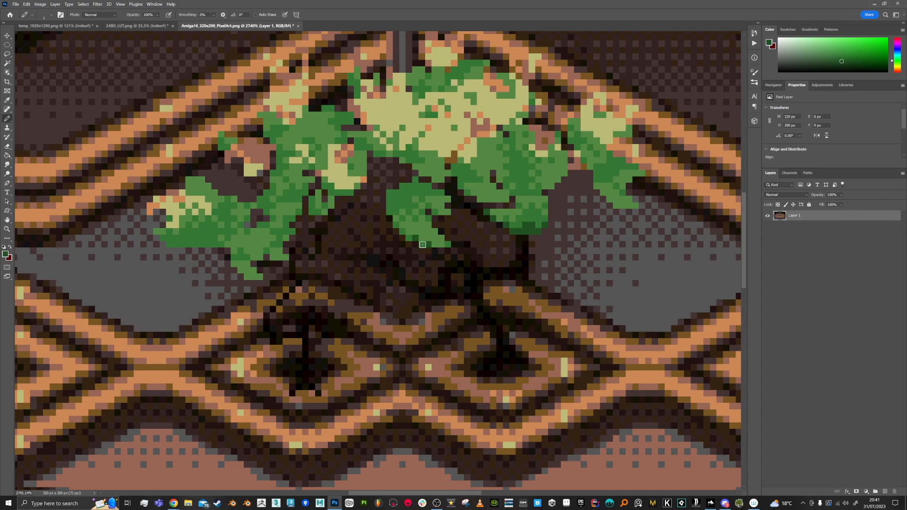
# - Convert the edited image to Indexed Color using the Exact palette
pyautogui.click(41, 4)
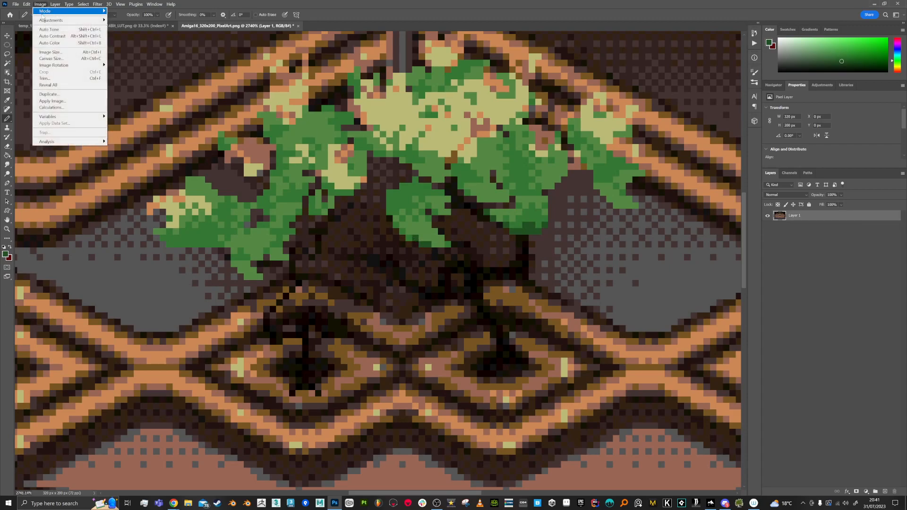
pyautogui.moveTo(44, 12)
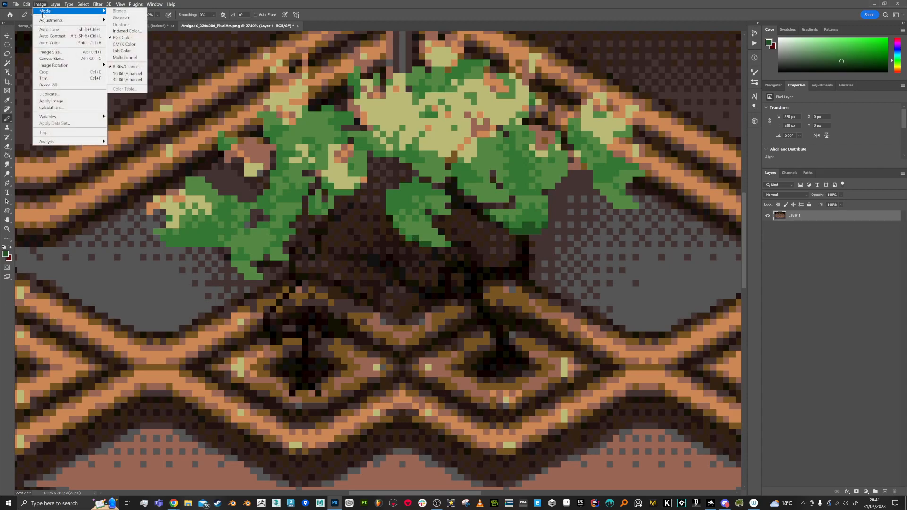
pyautogui.click(126, 31)
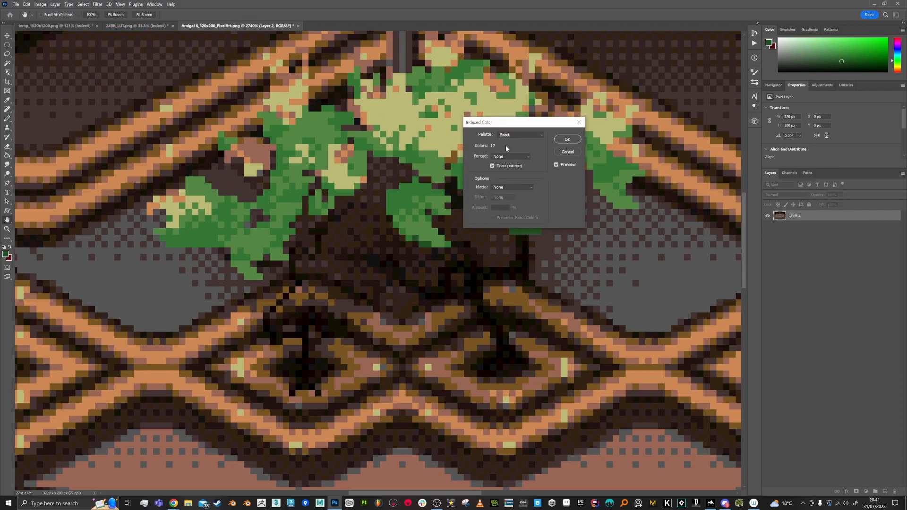
pyautogui.click(568, 140)
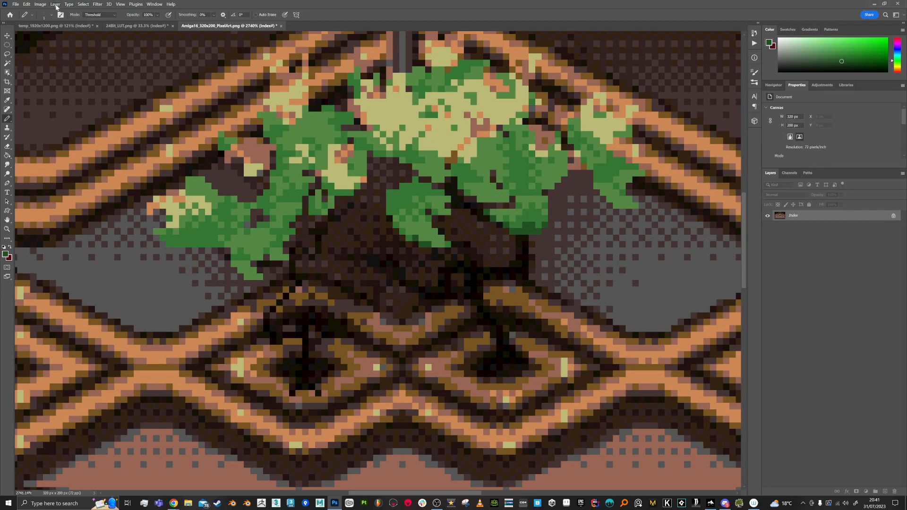
# - Change the dark grey-brown entry in the image's color table to dark red, hex 442222, apply the table, and review the recolored scene
pyautogui.click(40, 4)
pyautogui.moveTo(48, 19)
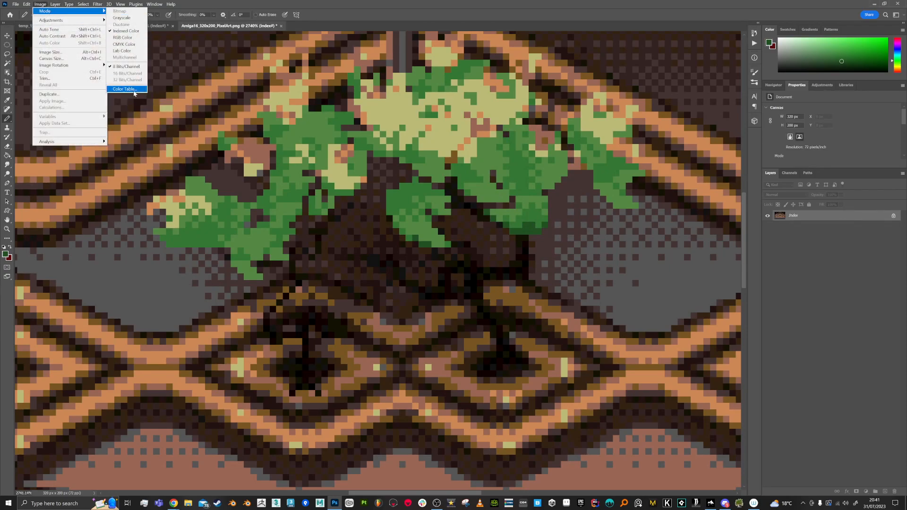
pyautogui.click(124, 89)
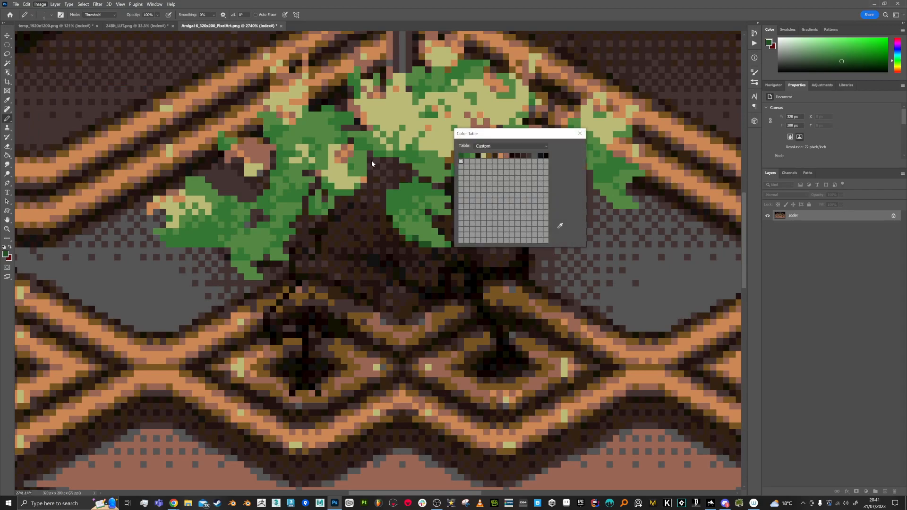
pyautogui.click(530, 157)
pyautogui.moveTo(631, 222)
pyautogui.mouseDown()
pyautogui.moveTo(631, 207)
pyautogui.moveTo(622, 219)
pyautogui.moveTo(617, 202)
pyautogui.moveTo(608, 244)
pyautogui.moveTo(602, 238)
pyautogui.moveTo(624, 245)
pyautogui.moveTo(629, 234)
pyautogui.mouseUp()
pyautogui.doubleClick(695, 284)
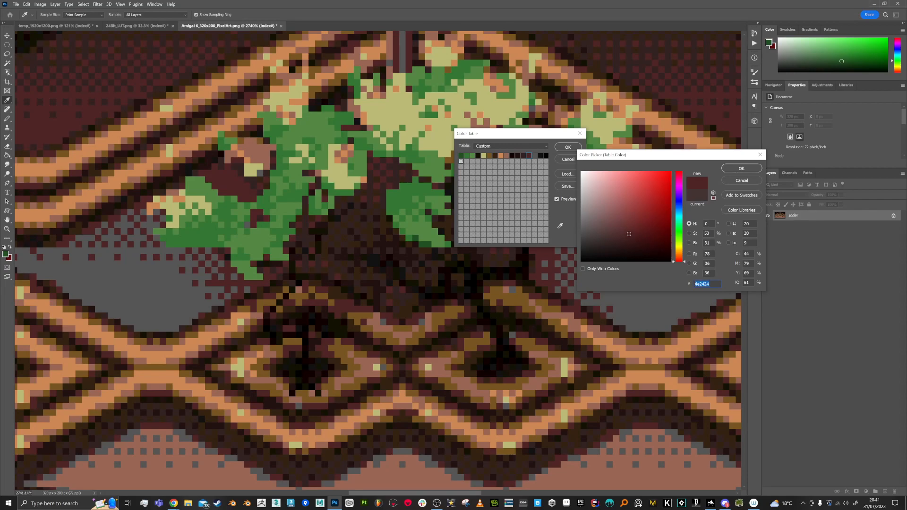
pyautogui.click(698, 284)
pyautogui.write('44')
pyautogui.press('BackSpace')
pyautogui.write('2')
pyautogui.press('BackSpace')
pyautogui.write('222')
pyautogui.click(741, 168)
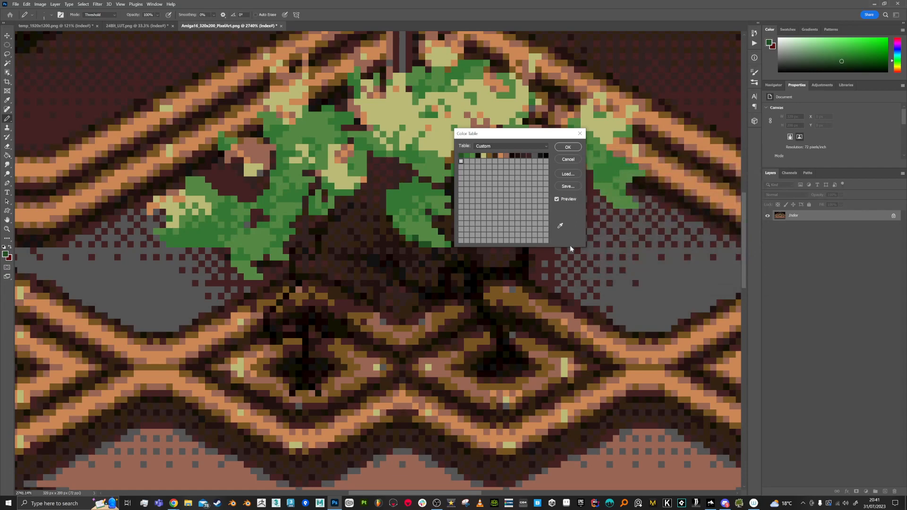
pyautogui.click(567, 147)
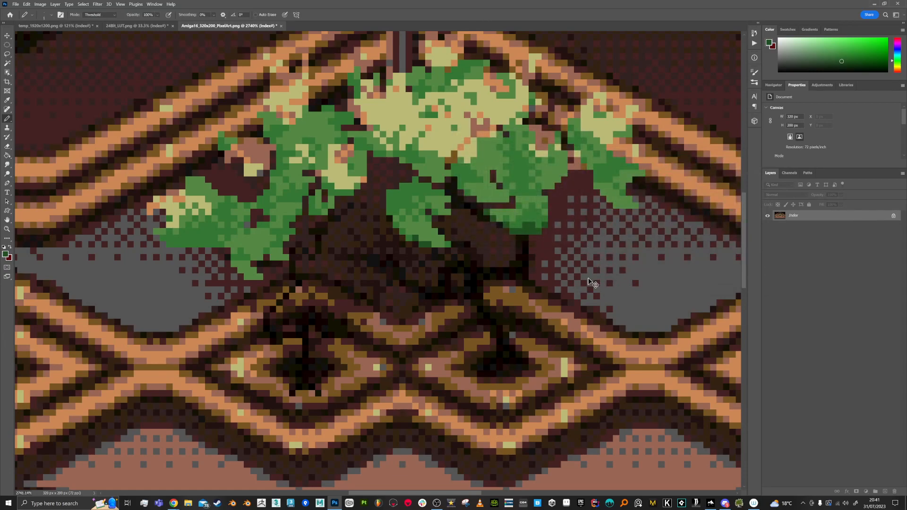
pyautogui.scroll(-2, 394, 266)
pyautogui.scroll(-1, 138, 287)
pyautogui.scroll(1, 139, 284)
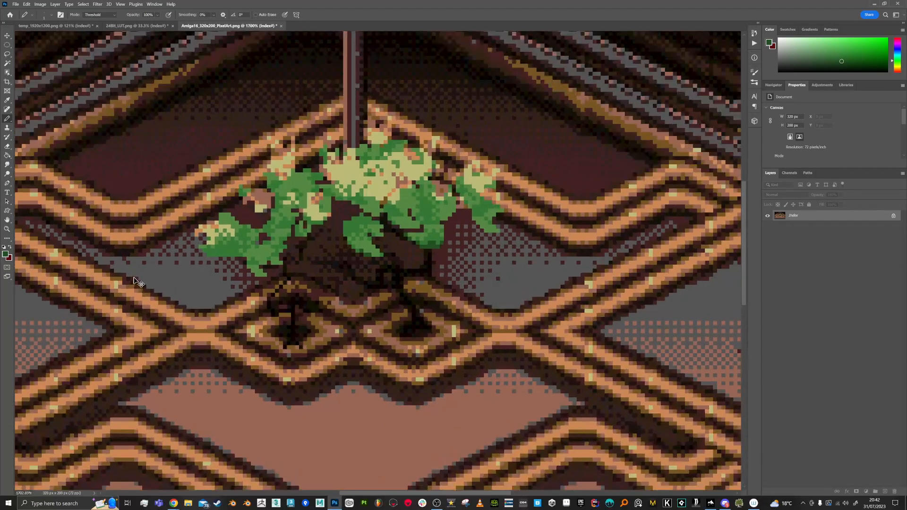
# - Switch to Backdrop Designer and set the scene to the 320x200px C64 pixel mode with the palette override enabled
pyautogui.click(213, 268)
pyautogui.scroll(-5, 236, 273)
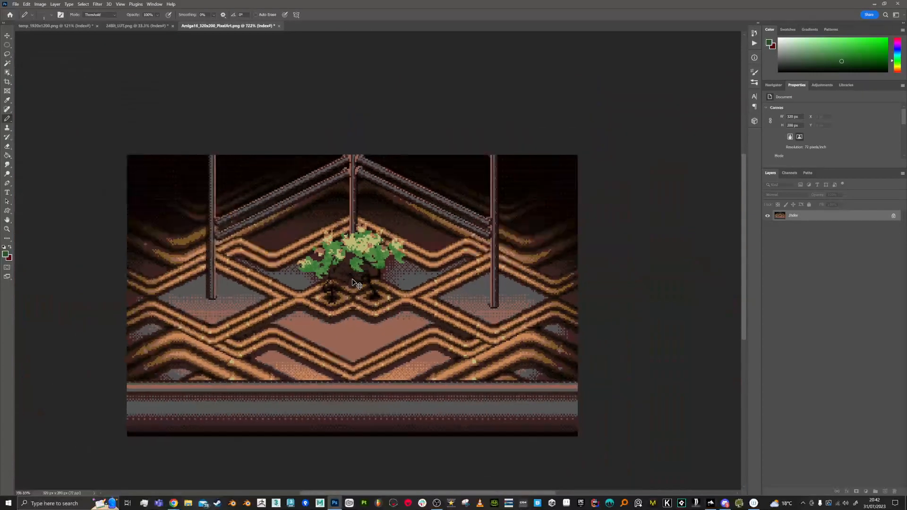
pyautogui.scroll(1, 208, 229)
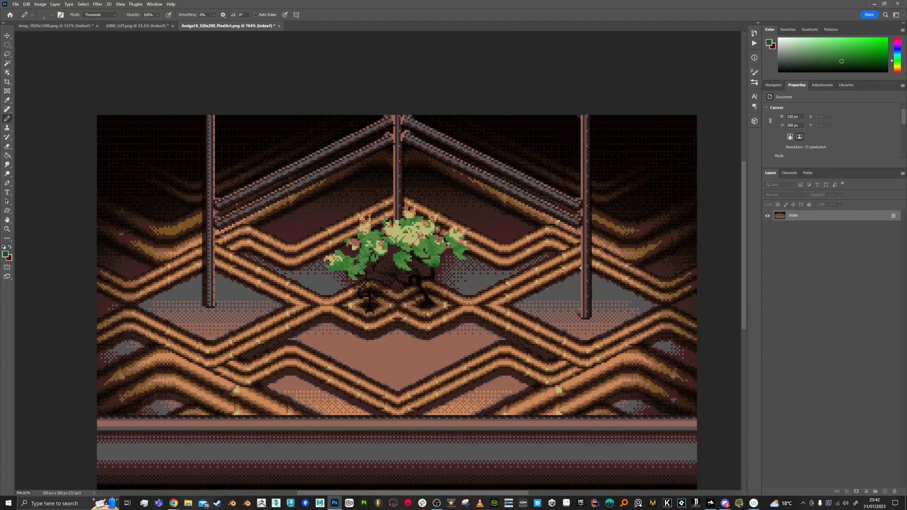
pyautogui.scroll(6, 589, 217)
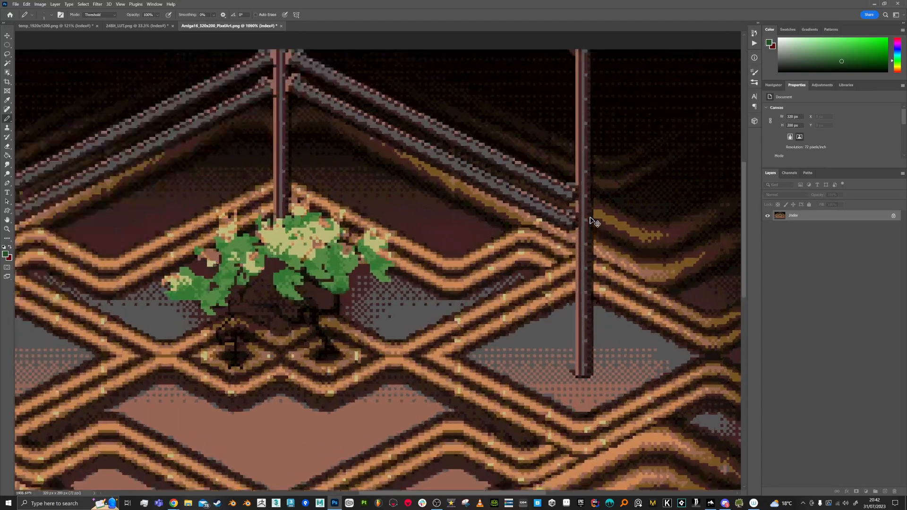
pyautogui.scroll(-3, 576, 188)
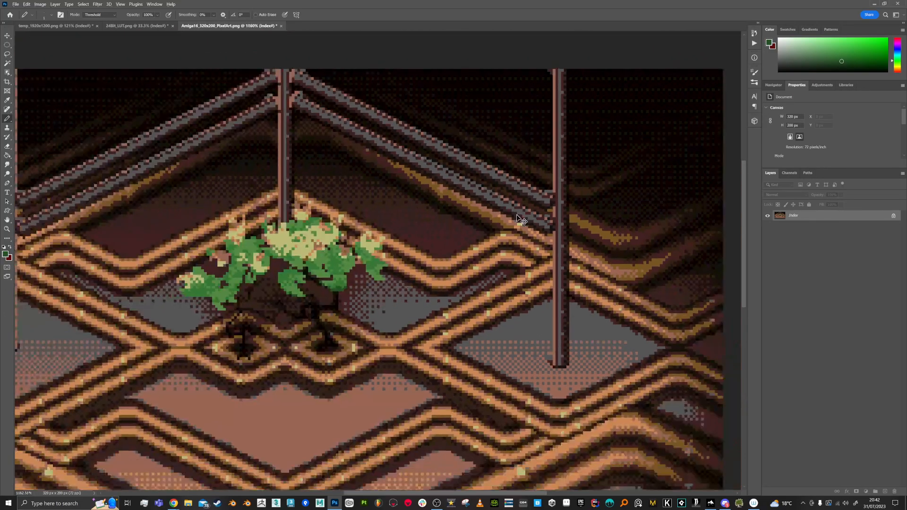
pyautogui.click(710, 503)
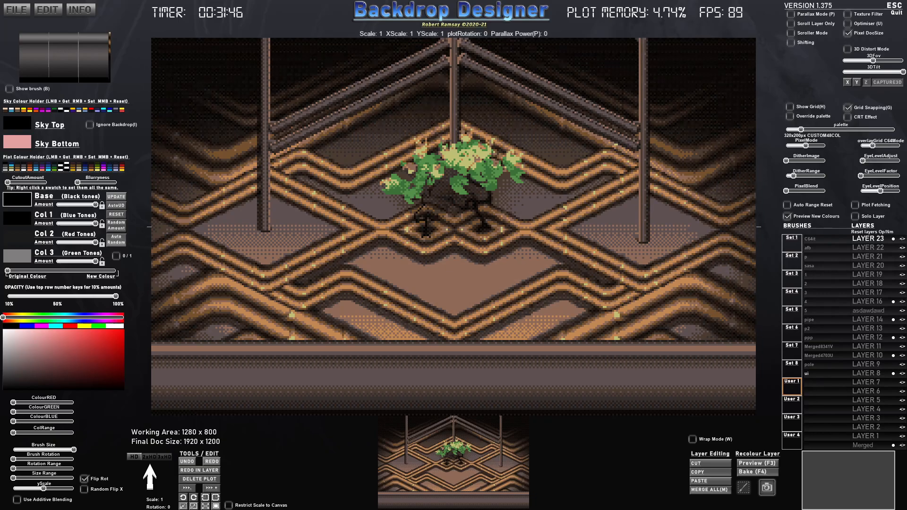
pyautogui.moveTo(805, 145); pyautogui.dragTo(786, 146)
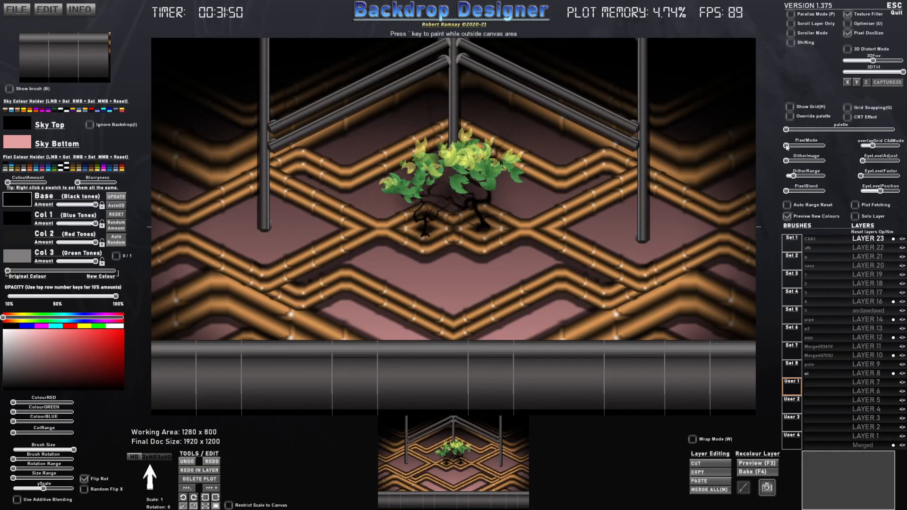
pyautogui.moveTo(786, 145); pyautogui.dragTo(791, 147)
pyautogui.click(790, 117)
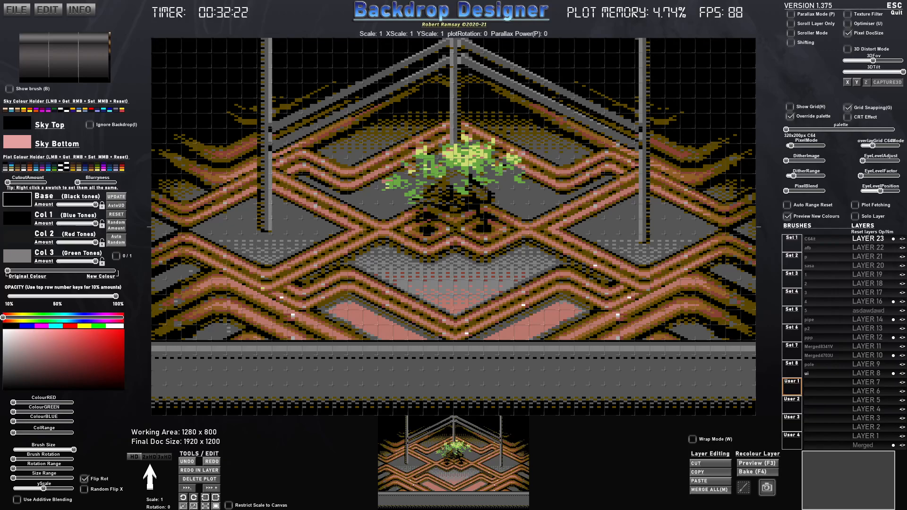
# - Compare the C64 palette at 640x400 and 1280x800 with the unpixelated scene, and return to the 320x200px C64 mode
pyautogui.moveTo(792, 146); pyautogui.dragTo(795, 146)
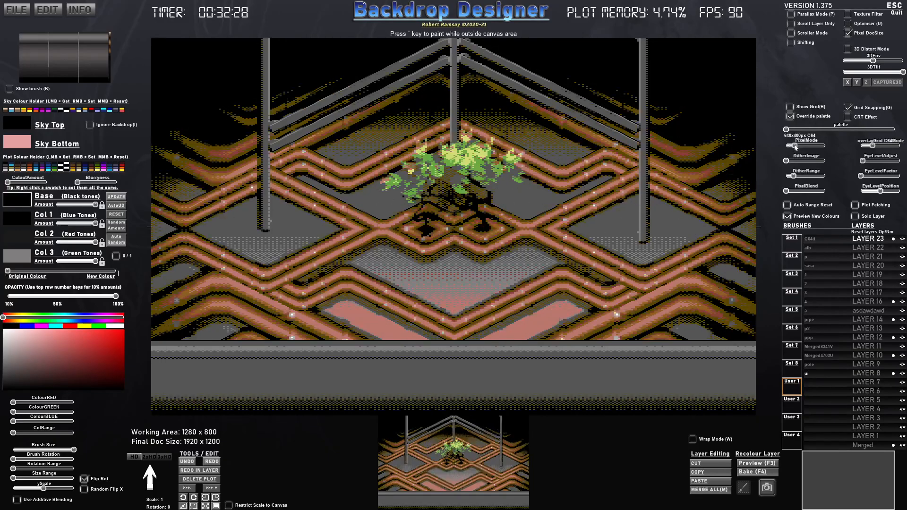
pyautogui.moveTo(801, 146); pyautogui.dragTo(827, 146)
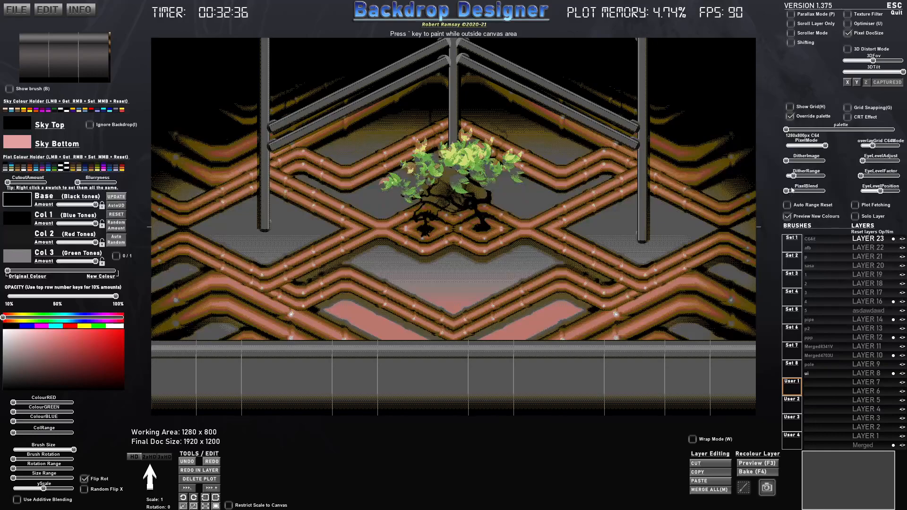
pyautogui.moveTo(825, 145); pyautogui.dragTo(786, 146)
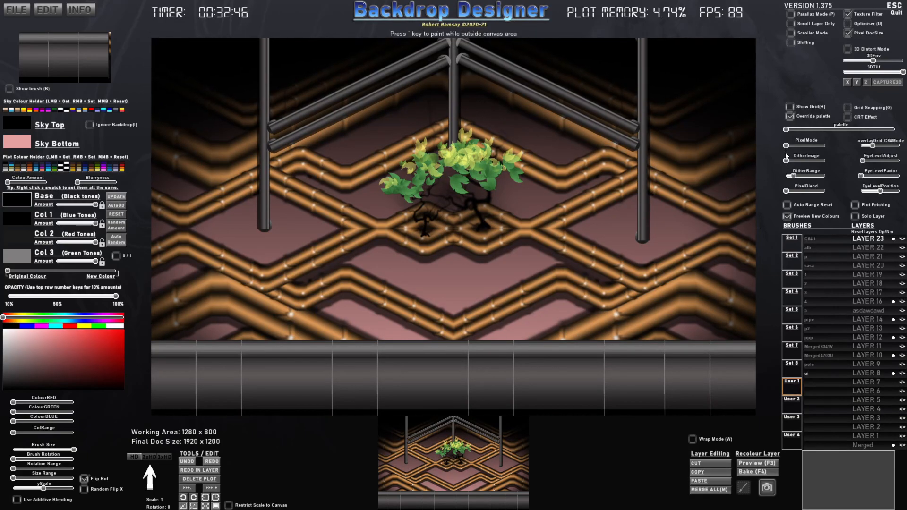
pyautogui.moveTo(787, 146); pyautogui.dragTo(790, 161)
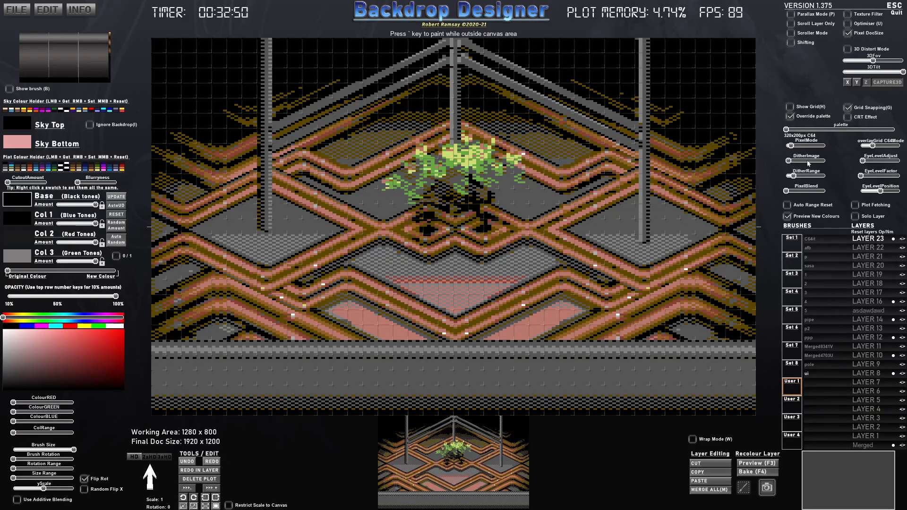
# - Remove the 8 x 8 pixel grid overlay of the C64 mode and cycle through several dither patterns on the scene
pyautogui.moveTo(873, 145); pyautogui.dragTo(859, 146)
pyautogui.moveTo(791, 163); pyautogui.dragTo(792, 161)
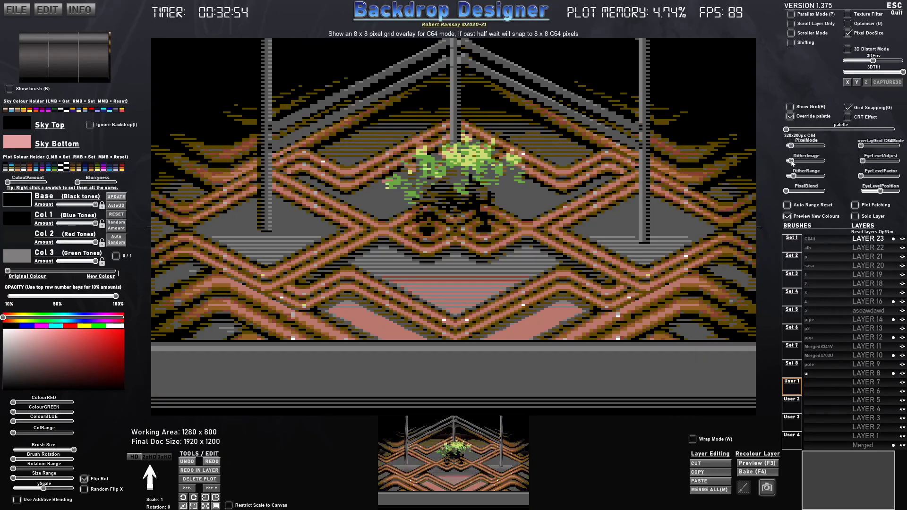
pyautogui.moveTo(792, 162)
pyautogui.mouseDown()
pyautogui.moveTo(818, 161)
pyautogui.moveTo(787, 162)
pyautogui.mouseUp()
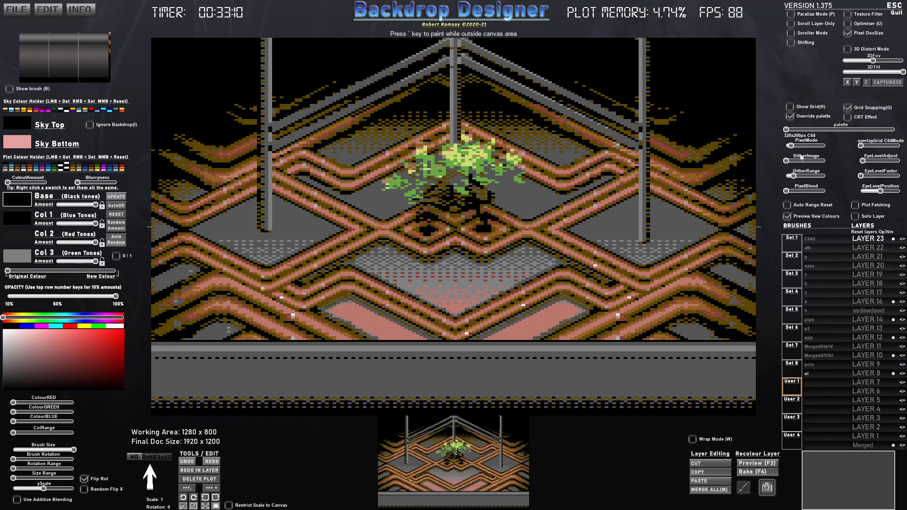
pyautogui.moveTo(788, 161); pyautogui.dragTo(794, 162)
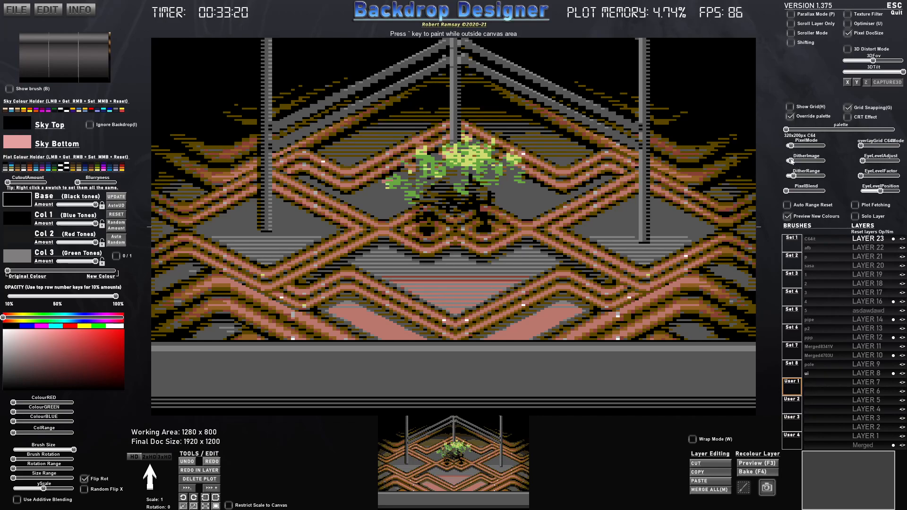
pyautogui.moveTo(793, 161); pyautogui.dragTo(795, 160)
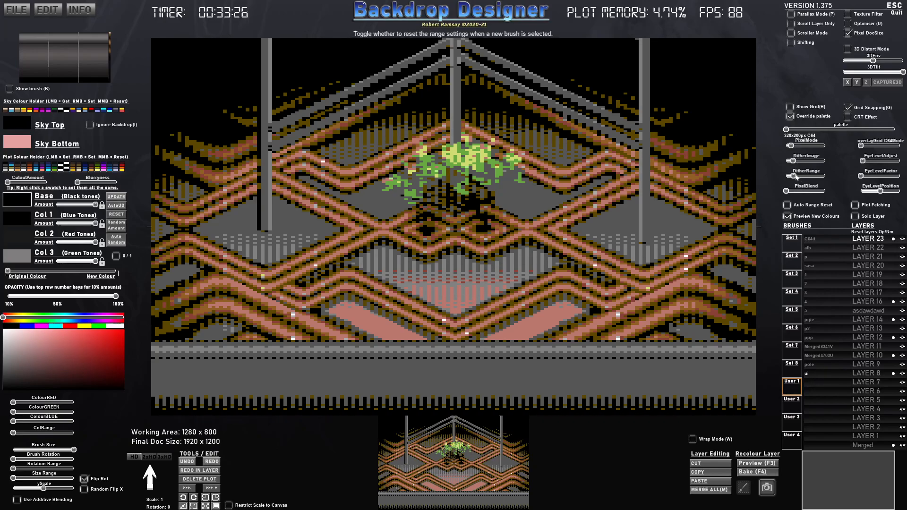
pyautogui.moveTo(794, 161); pyautogui.dragTo(797, 162)
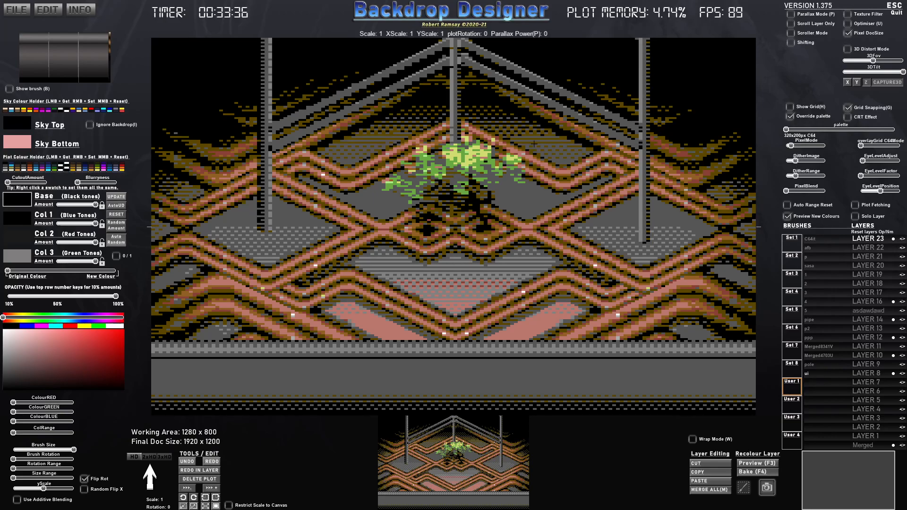
# - Choose the diagonal-line dither pattern, increase the pixel blend strongly, and widen the dither range moderately
pyautogui.moveTo(797, 161); pyautogui.dragTo(805, 162)
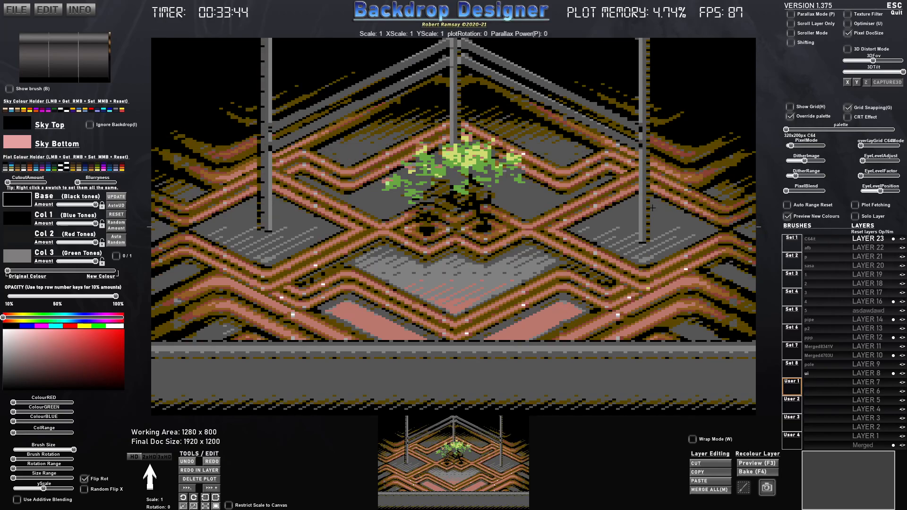
pyautogui.moveTo(796, 176); pyautogui.dragTo(812, 191)
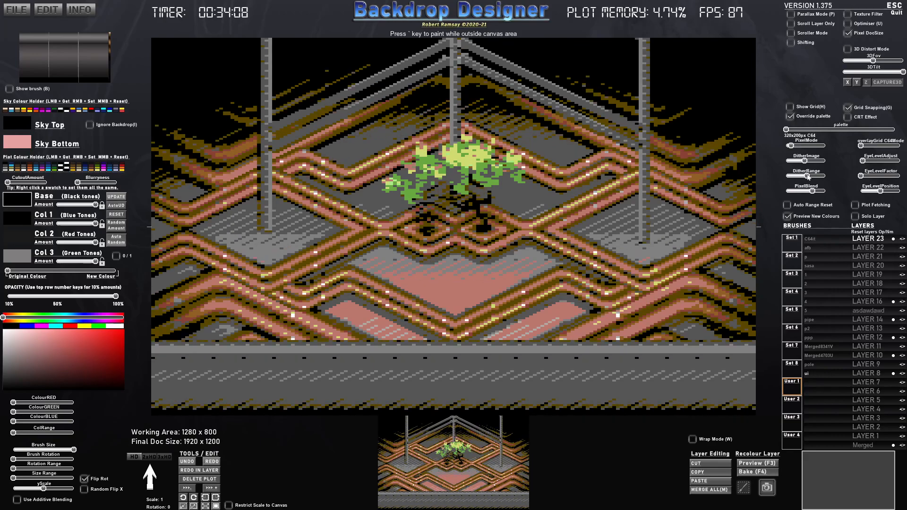
pyautogui.moveTo(807, 176); pyautogui.dragTo(802, 177)
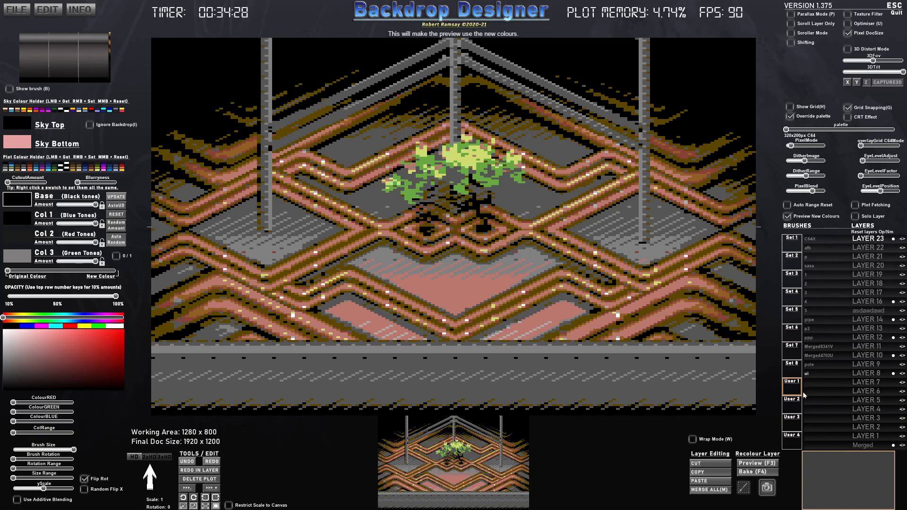
# - Switch to the empty Chrome window and search Google for "clip art strawberry"
pyautogui.hotkey('alt', 'Tab')
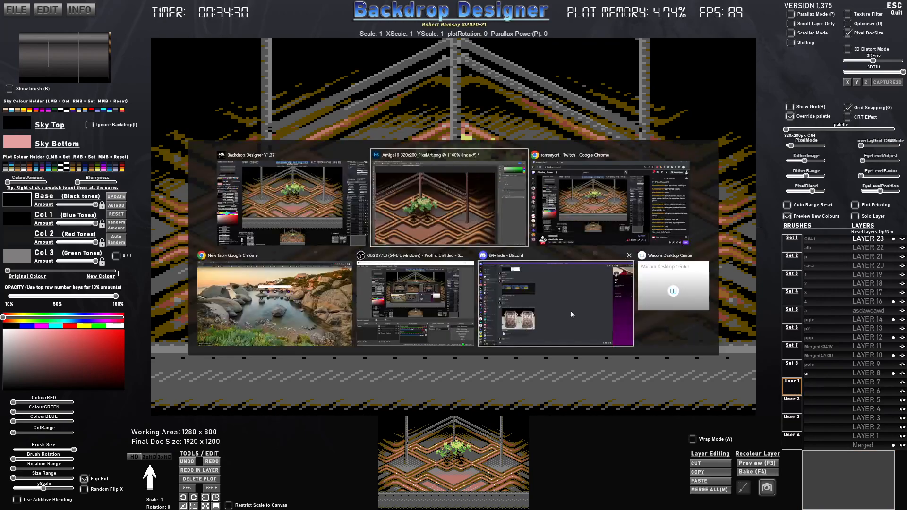
pyautogui.press('Escape')
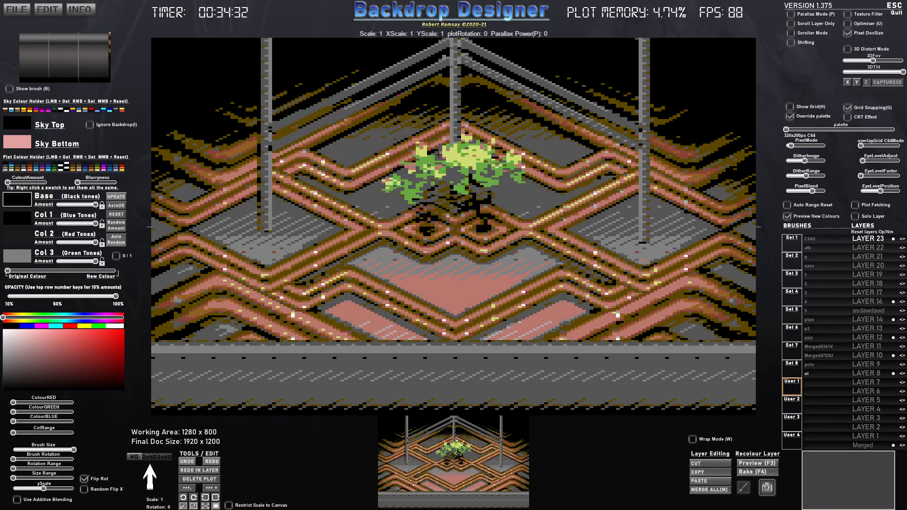
pyautogui.press('super')
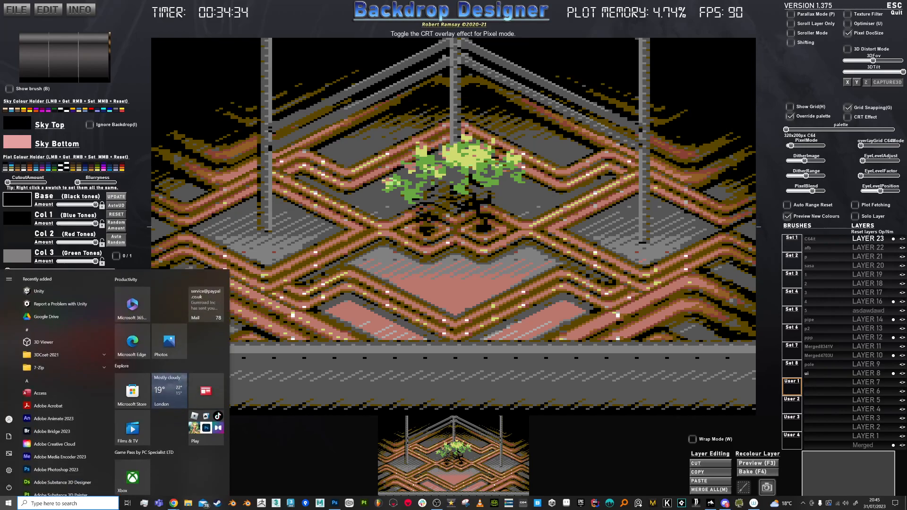
pyautogui.press('Escape')
pyautogui.moveTo(906, 118); pyautogui.dragTo(286, 116)
pyautogui.doubleClick(380, 112)
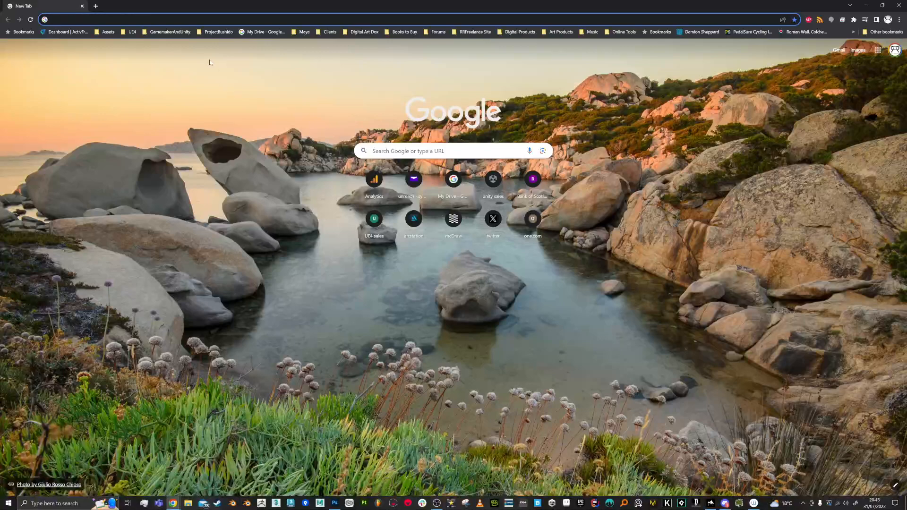
pyautogui.click(54, 20)
pyautogui.write('clip')
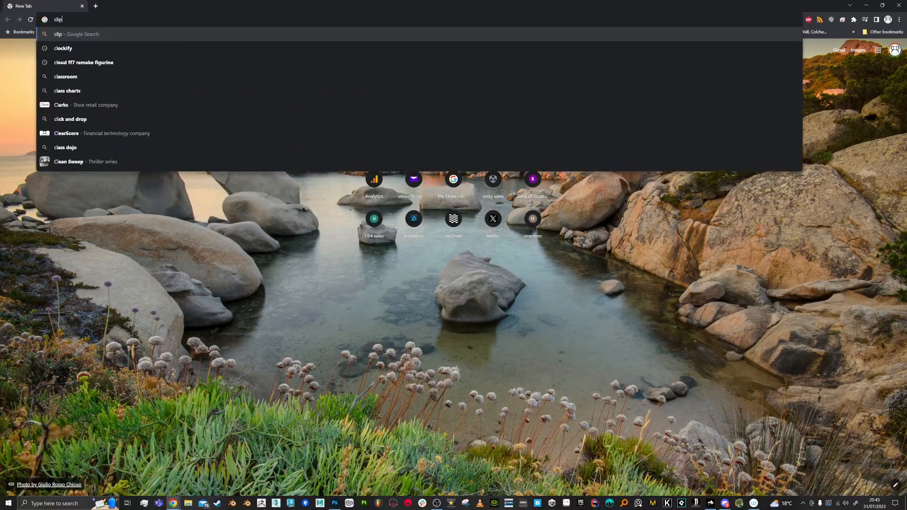
pyautogui.write(' art strawberry')
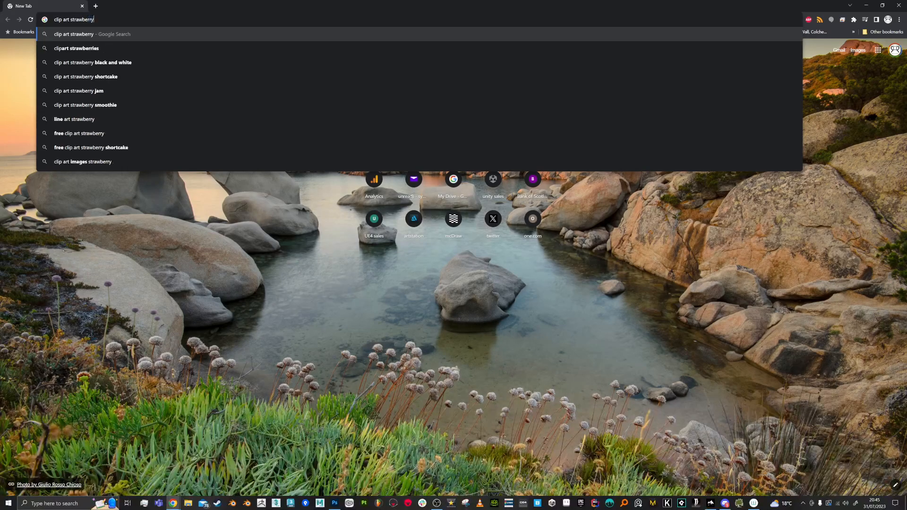
pyautogui.press('Return')
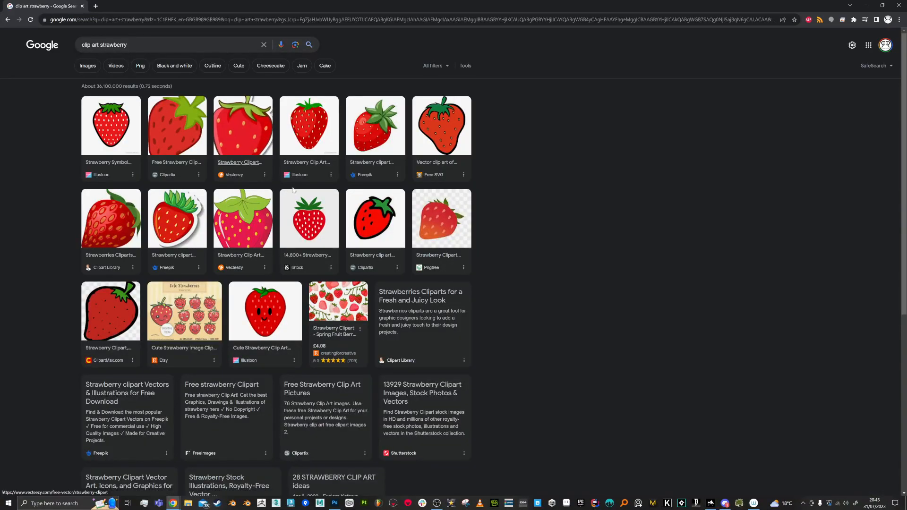
# - Preview the Clipartix, Pngtree and Free SVG strawberries, and save the Free SVG image as a PNG to the Desktop
pyautogui.click(374, 219)
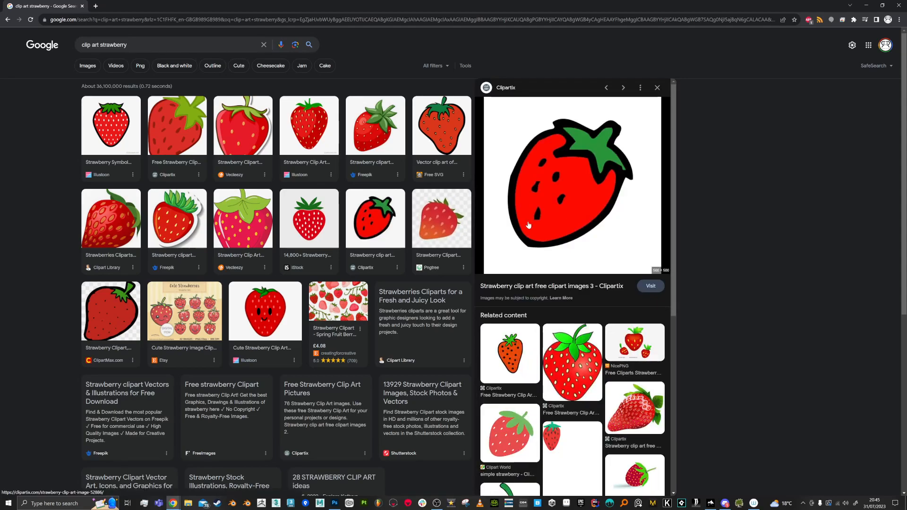
pyautogui.click(462, 230)
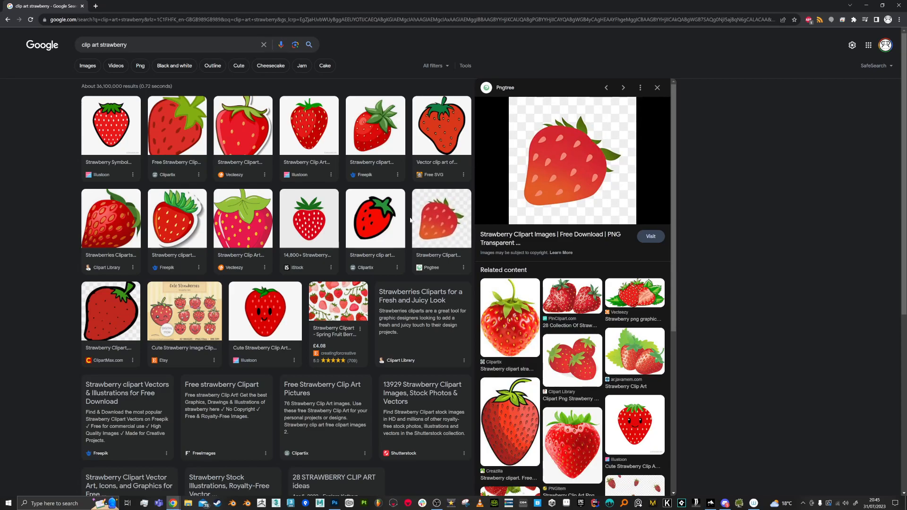
pyautogui.click(447, 150)
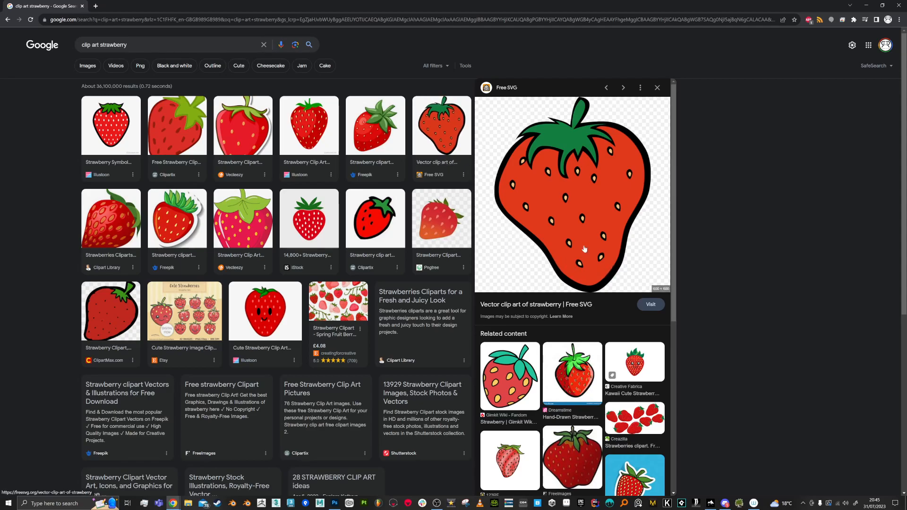
pyautogui.rightClick(606, 252)
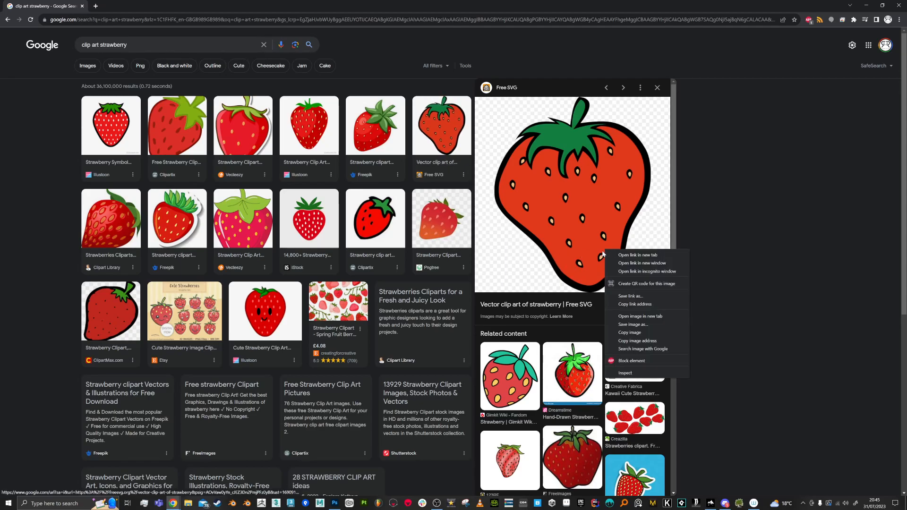
pyautogui.click(645, 325)
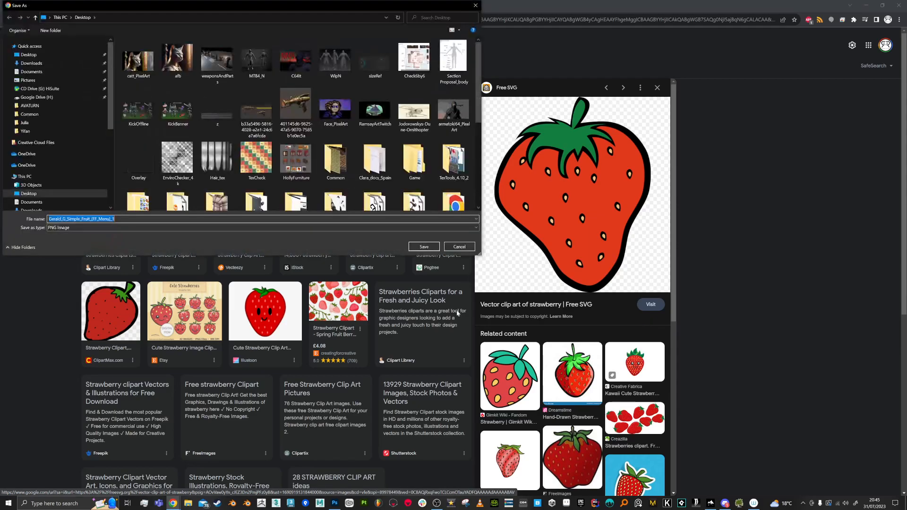
pyautogui.click(424, 247)
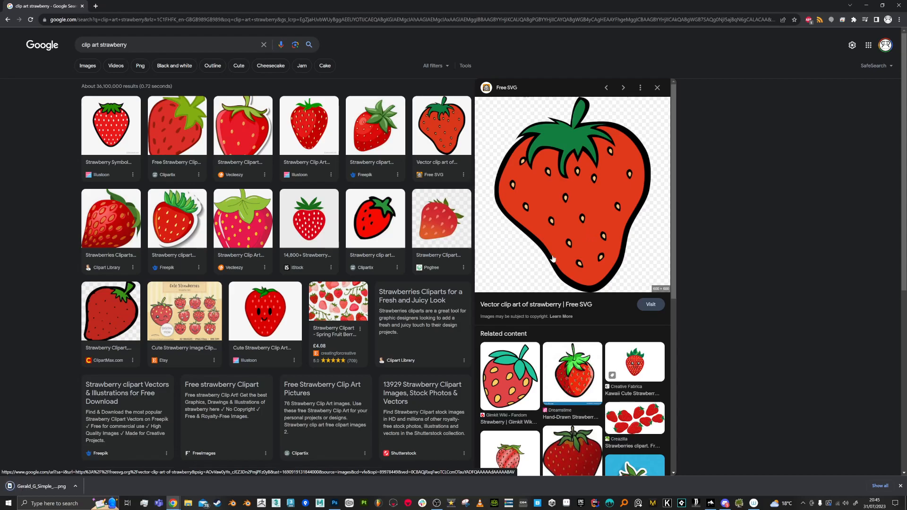
# - Switch back to Backdrop Designer, browse the brush sets, and permanently delete the s_petal3 brush from Set 2
pyautogui.click(866, 6)
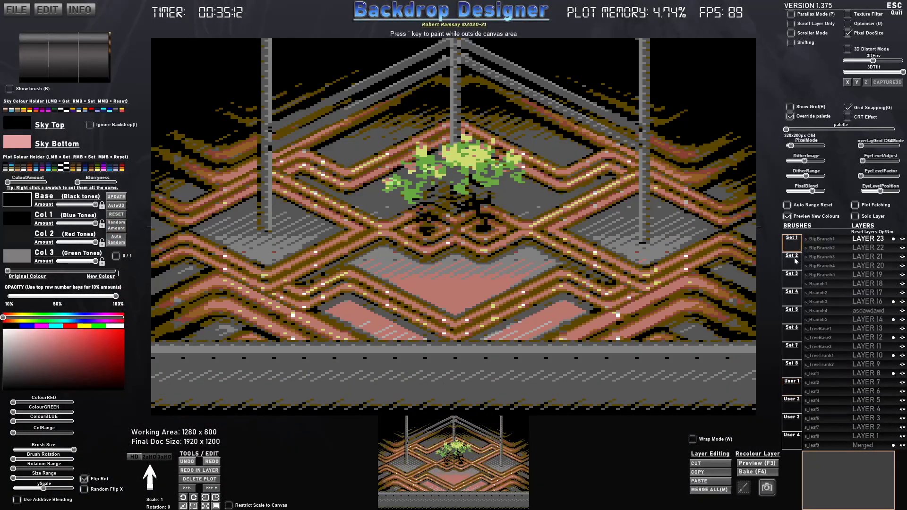
pyautogui.click(797, 298)
pyautogui.click(793, 374)
pyautogui.click(788, 240)
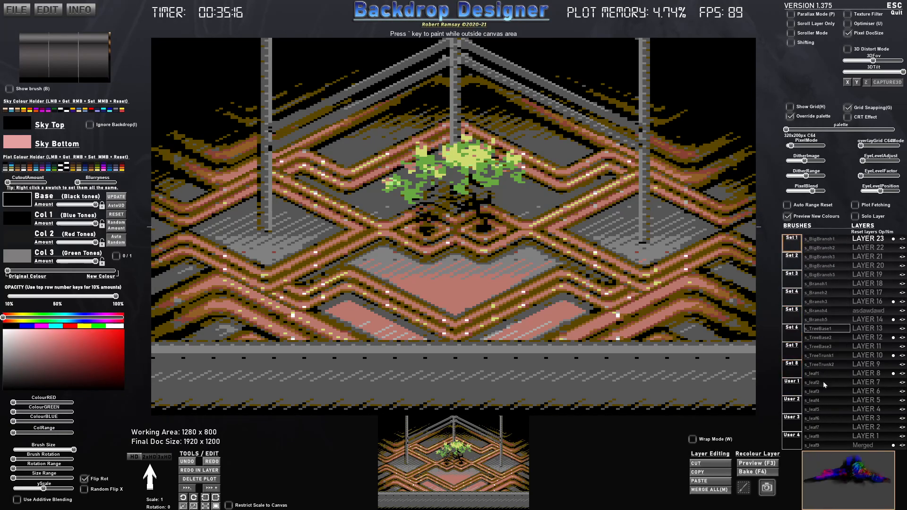
pyautogui.click(798, 261)
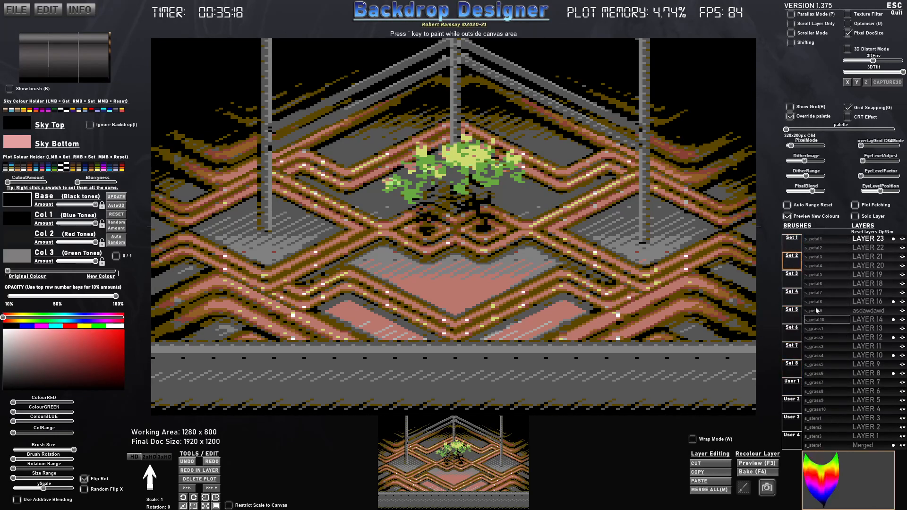
pyautogui.rightClick(820, 259)
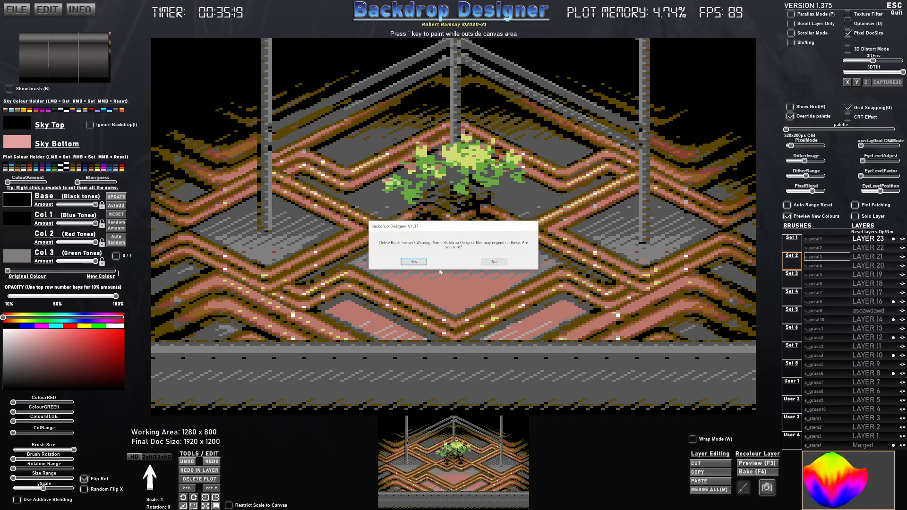
pyautogui.click(414, 261)
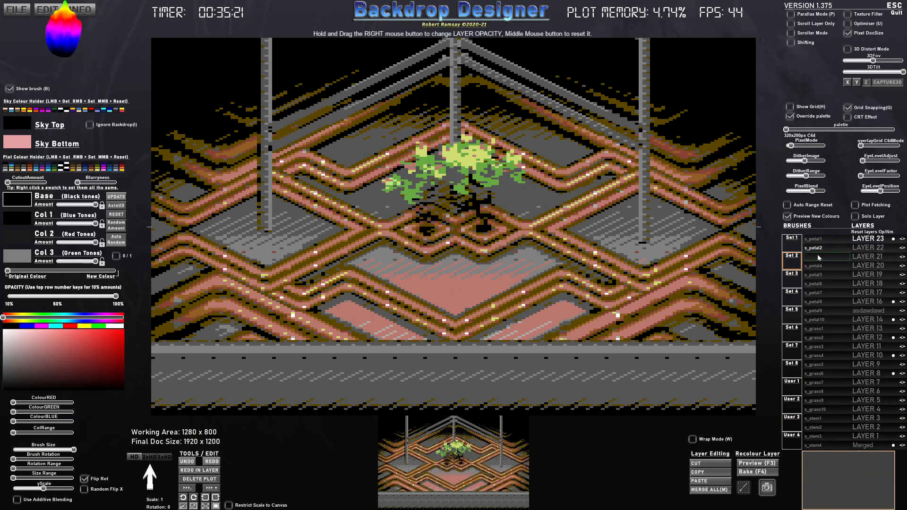
# - Import the strawberry image from the Desktop into an empty slot of the User 1 brush set, naming it "stawberry"
pyautogui.click(795, 391)
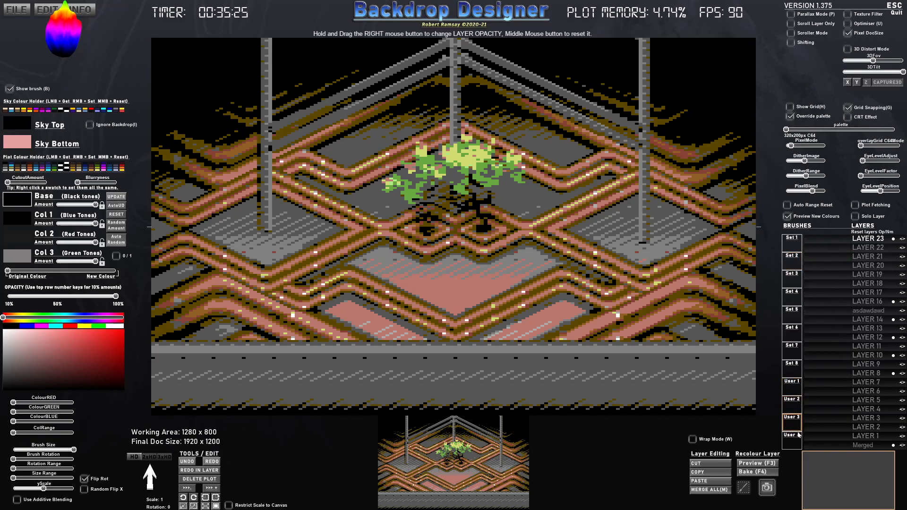
pyautogui.click(794, 406)
pyautogui.click(795, 423)
pyautogui.click(795, 438)
pyautogui.click(797, 387)
pyautogui.click(822, 381)
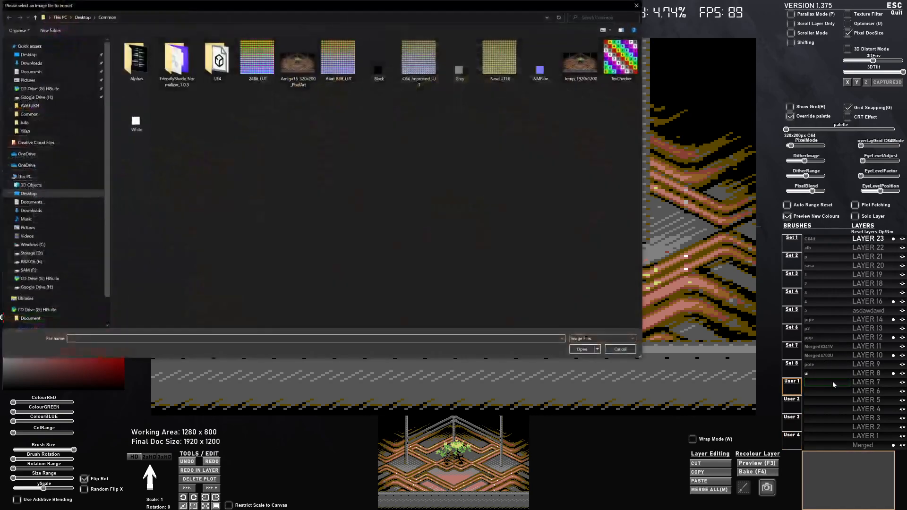
pyautogui.click(43, 63)
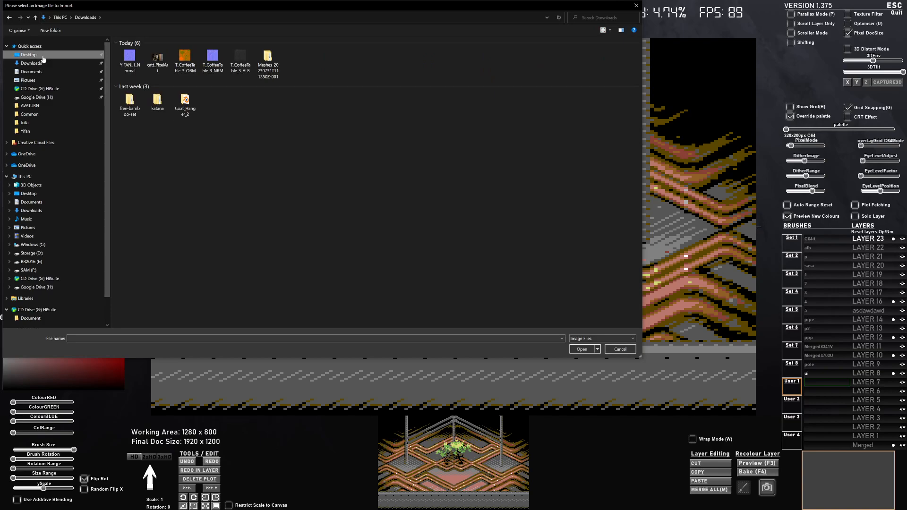
pyautogui.click(29, 55)
pyautogui.doubleClick(134, 61)
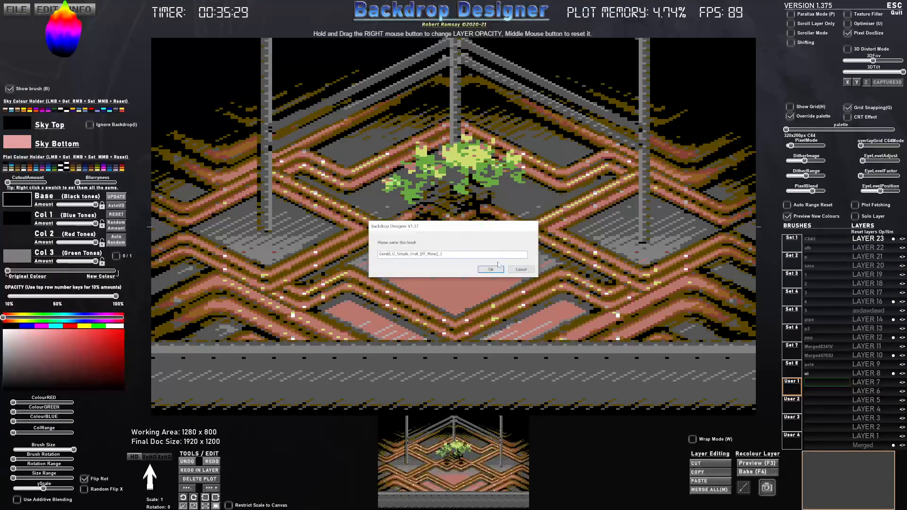
pyautogui.write('stawberry')
pyautogui.press('Return')
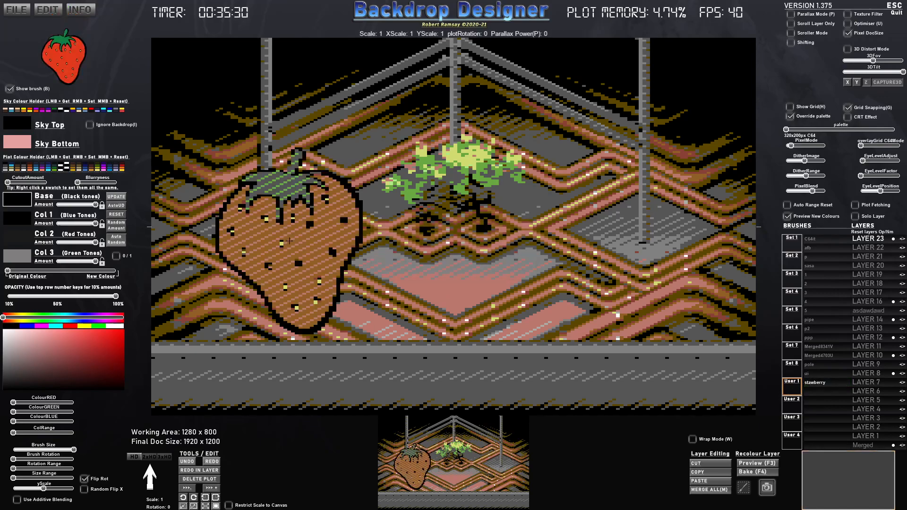
# - Scale the strawberry brush down to about 0.35 and place it on layer 19, centred below the tree
pyautogui.scroll(-2, 581, 194)
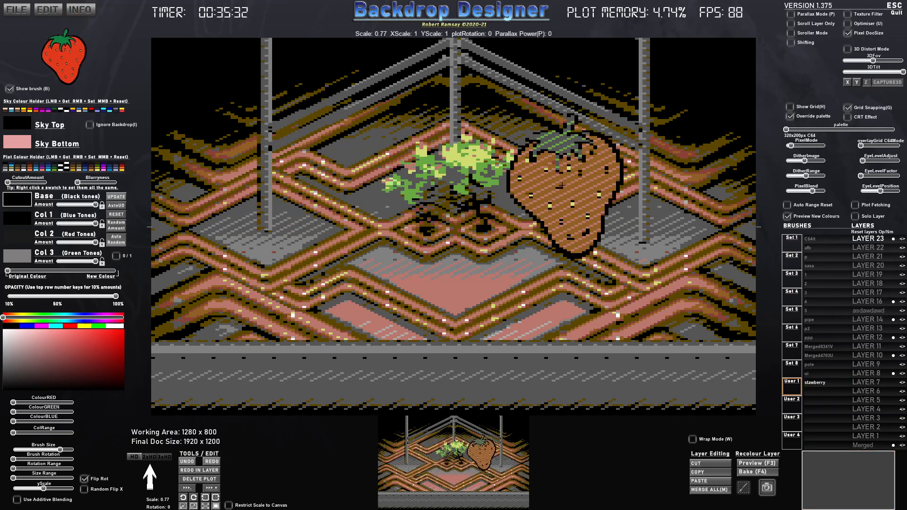
pyautogui.scroll(1, 685, 184)
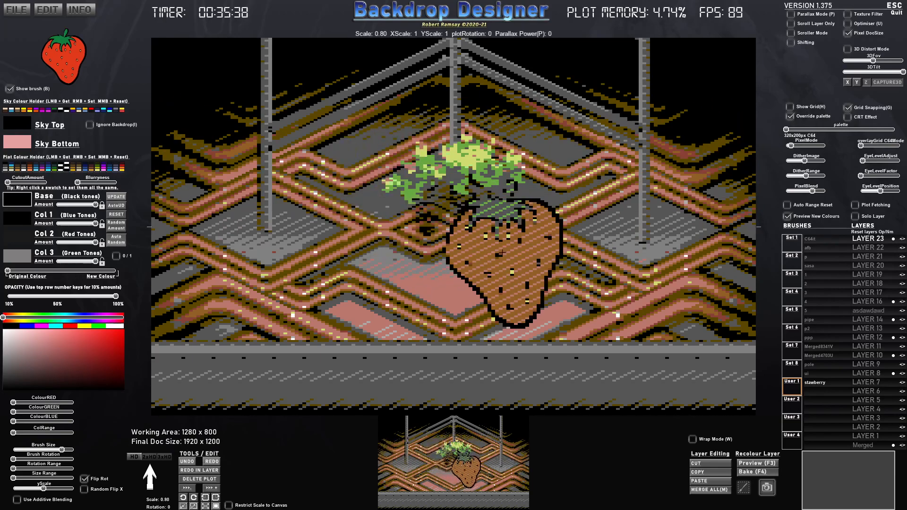
pyautogui.scroll(-6, 583, 226)
pyautogui.click(452, 269)
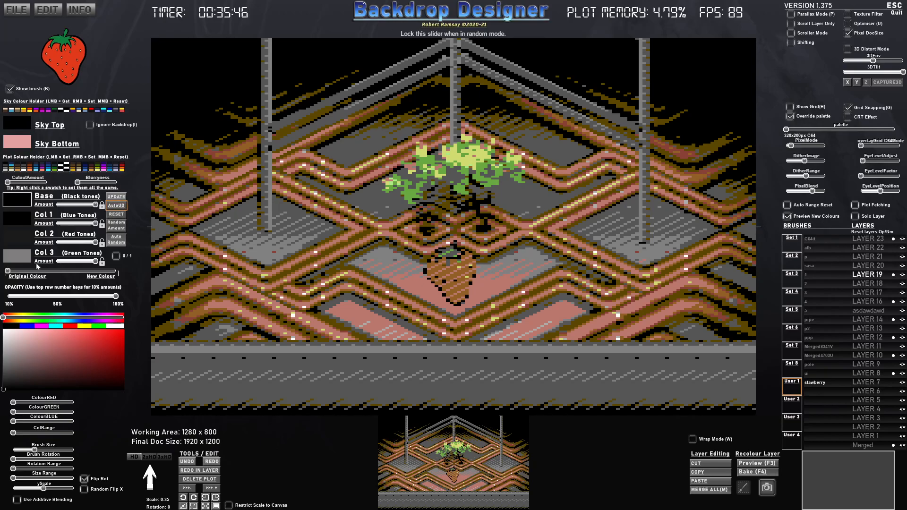
# - Blend the strawberry fully to its new colours, with Col 3 light pink and Col 2 dark red
pyautogui.moveTo(19, 271); pyautogui.dragTo(75, 272)
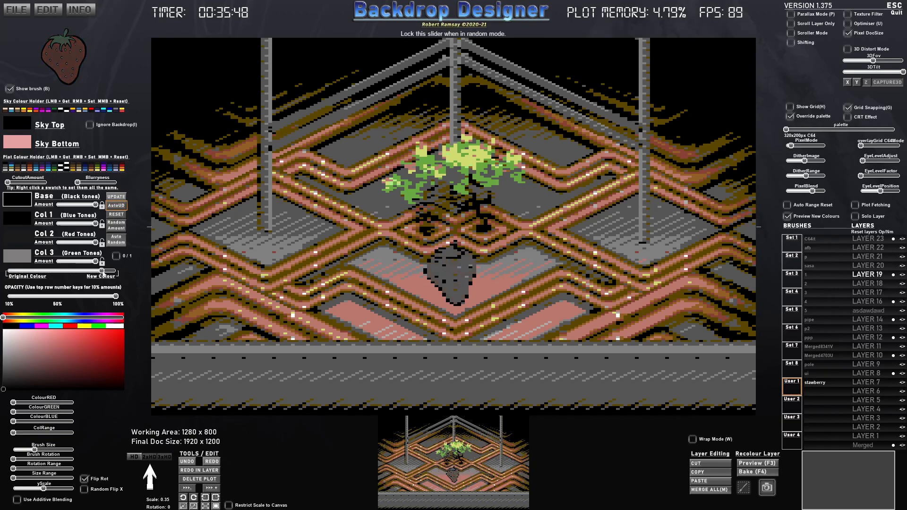
pyautogui.click(18, 258)
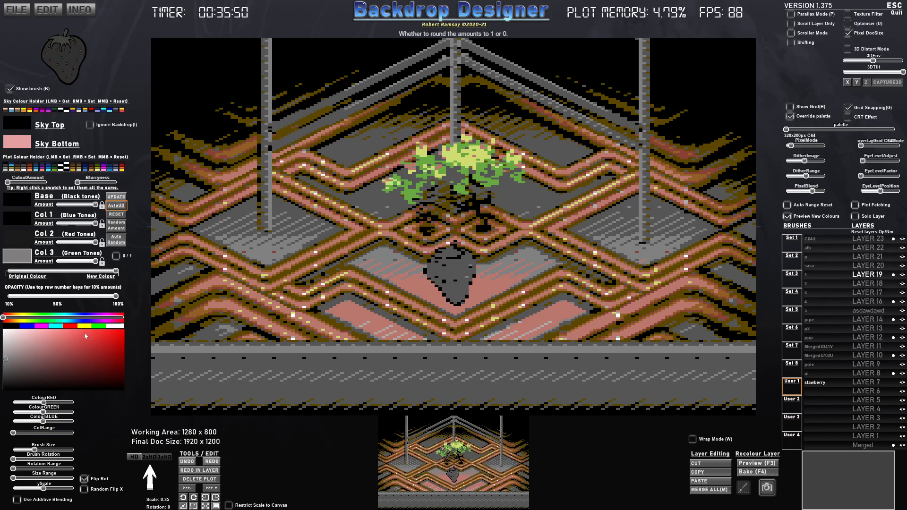
pyautogui.click(99, 361)
pyautogui.moveTo(104, 359); pyautogui.dragTo(43, 328)
pyautogui.click(22, 243)
pyautogui.click(96, 339)
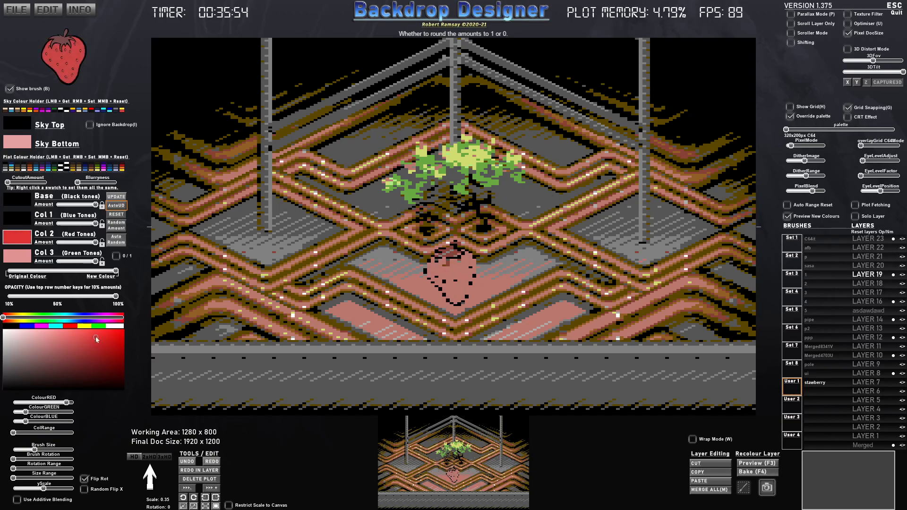
pyautogui.click(96, 359)
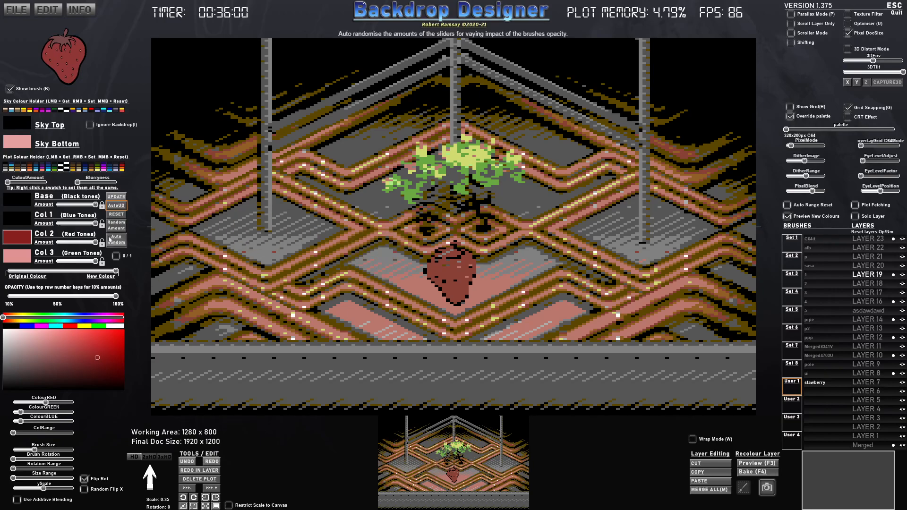
# - Set the strawberry's Col 1 to a medium red and return the blurriness to its minimum
pyautogui.click(15, 215)
pyautogui.moveTo(80, 369)
pyautogui.mouseDown()
pyautogui.moveTo(61, 352)
pyautogui.moveTo(88, 348)
pyautogui.mouseUp()
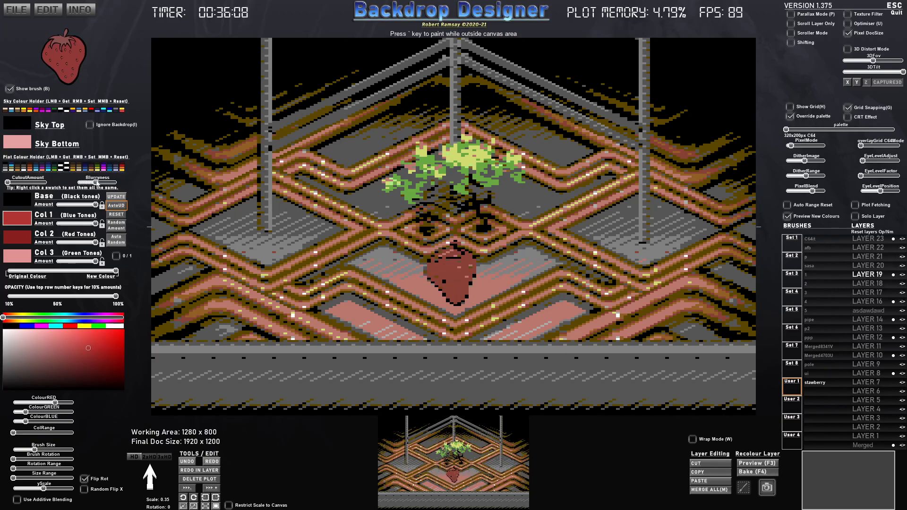
pyautogui.moveTo(110, 182); pyautogui.dragTo(77, 182)
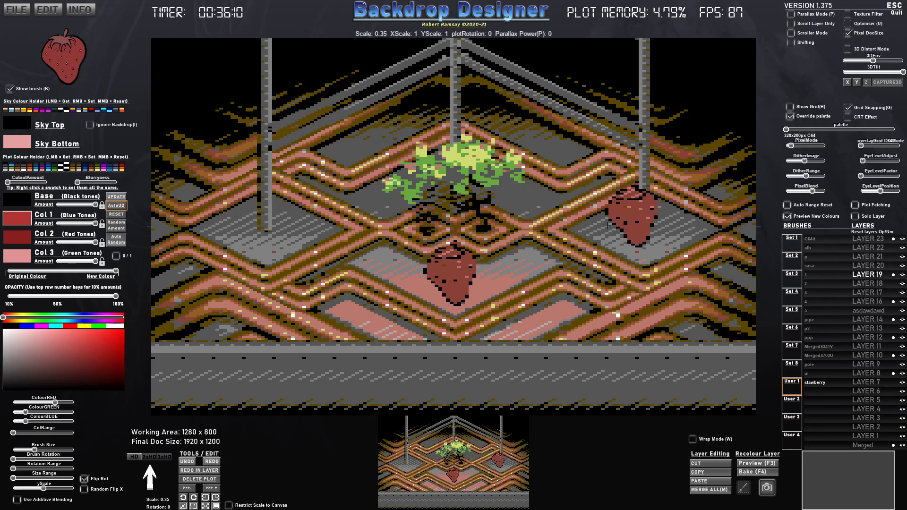
# - Switch the pixel mode to 640x400px C64 and darken the strawberry's Col 2 to a brownish red
pyautogui.moveTo(792, 145); pyautogui.dragTo(796, 146)
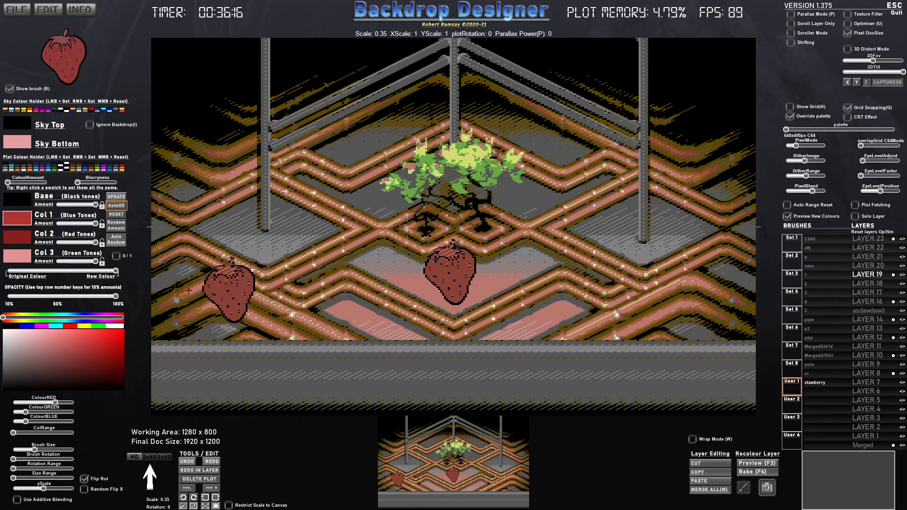
pyautogui.click(22, 237)
pyautogui.click(104, 336)
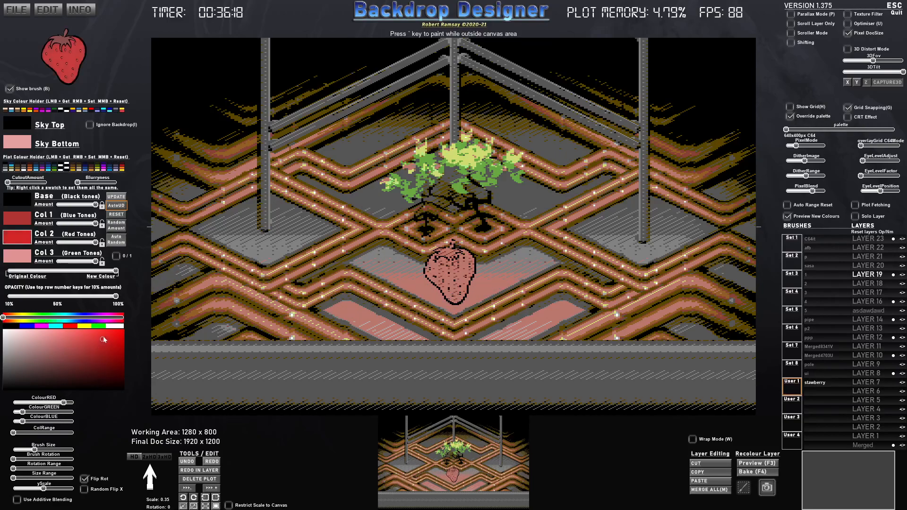
pyautogui.moveTo(103, 335)
pyautogui.mouseDown()
pyautogui.moveTo(93, 359)
pyautogui.moveTo(83, 360)
pyautogui.mouseUp()
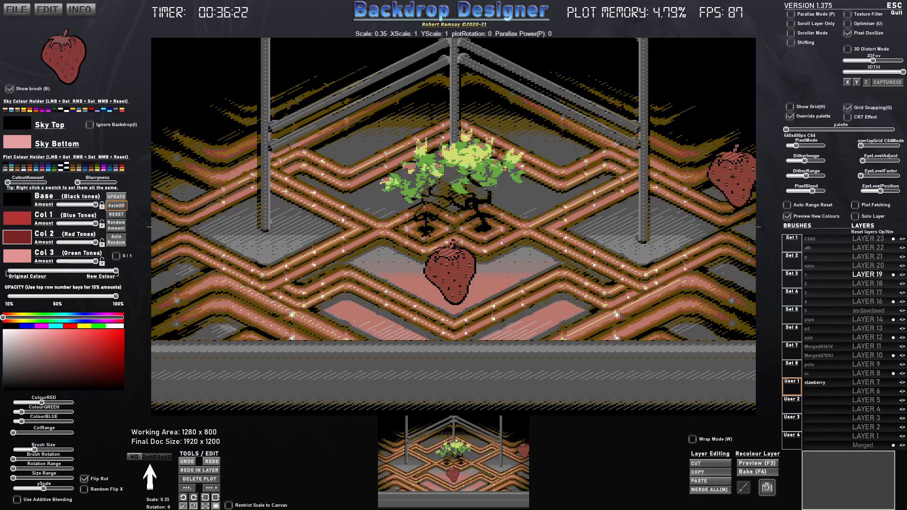
# - Reduce both the pixel blend and the dither range of the scene
pyautogui.moveTo(812, 191)
pyautogui.mouseDown()
pyautogui.moveTo(787, 192)
pyautogui.moveTo(810, 192)
pyautogui.moveTo(800, 191)
pyautogui.mouseUp()
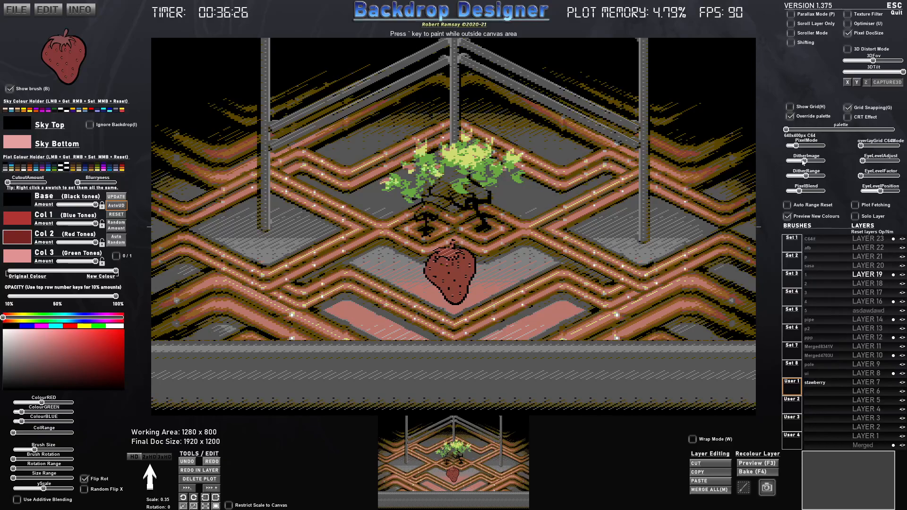
pyautogui.moveTo(796, 146); pyautogui.dragTo(799, 176)
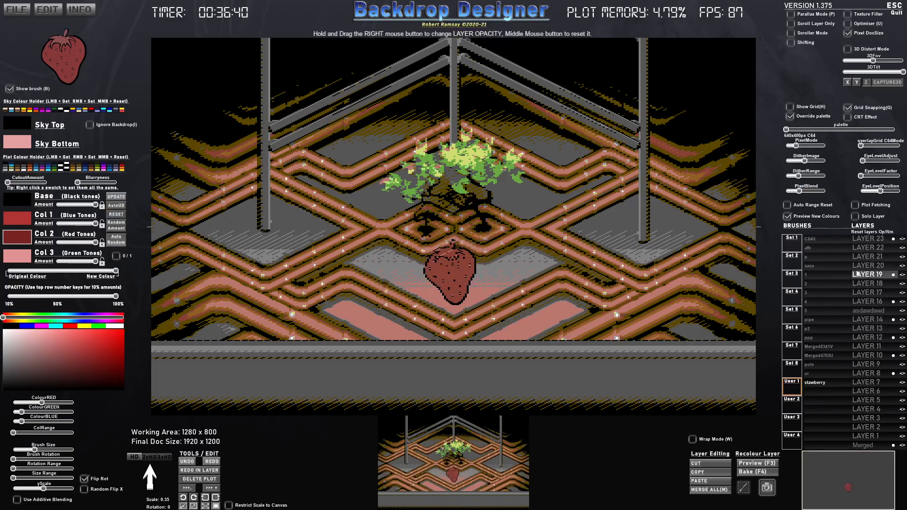
# - Isolate layer 19 with the strawberry and choose the s_Circle brush from Set 5
pyautogui.click(855, 217)
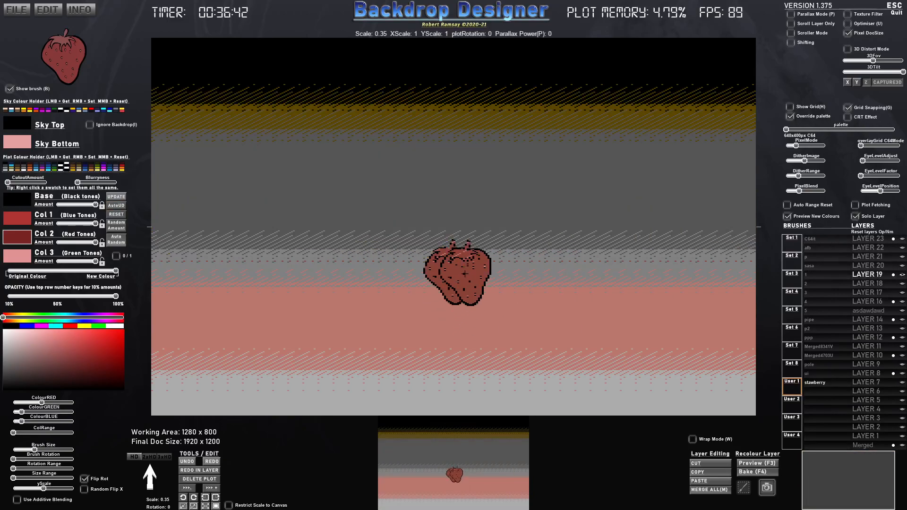
pyautogui.click(797, 303)
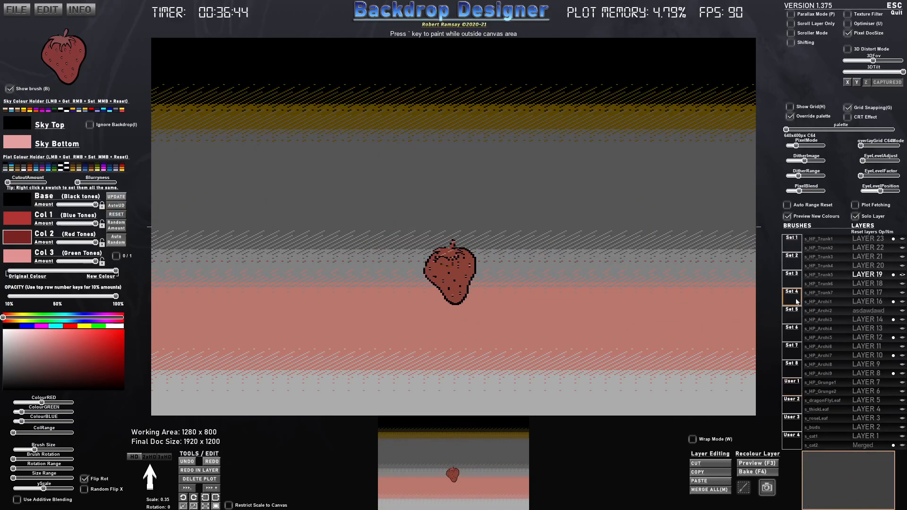
pyautogui.click(794, 313)
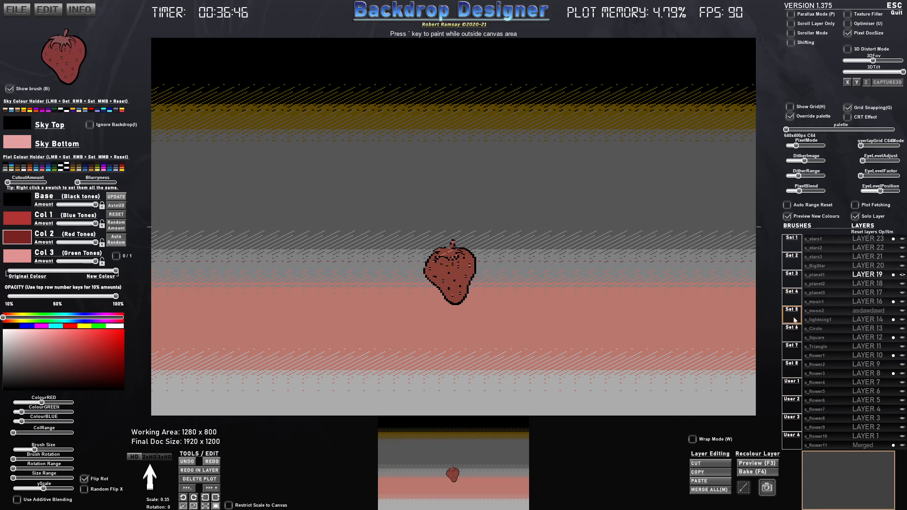
pyautogui.click(816, 329)
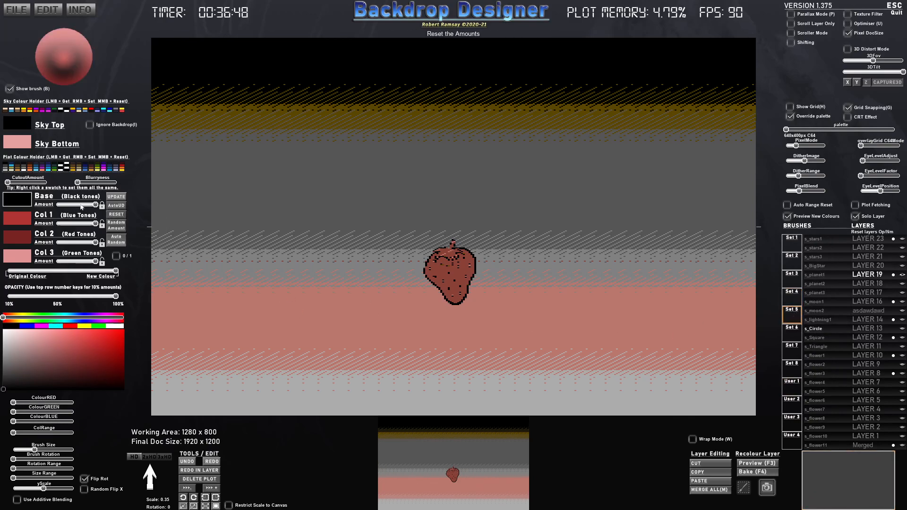
pyautogui.moveTo(83, 205); pyautogui.dragTo(56, 205)
pyautogui.moveTo(91, 242)
pyautogui.mouseDown()
pyautogui.moveTo(56, 243)
pyautogui.moveTo(55, 265)
pyautogui.mouseUp()
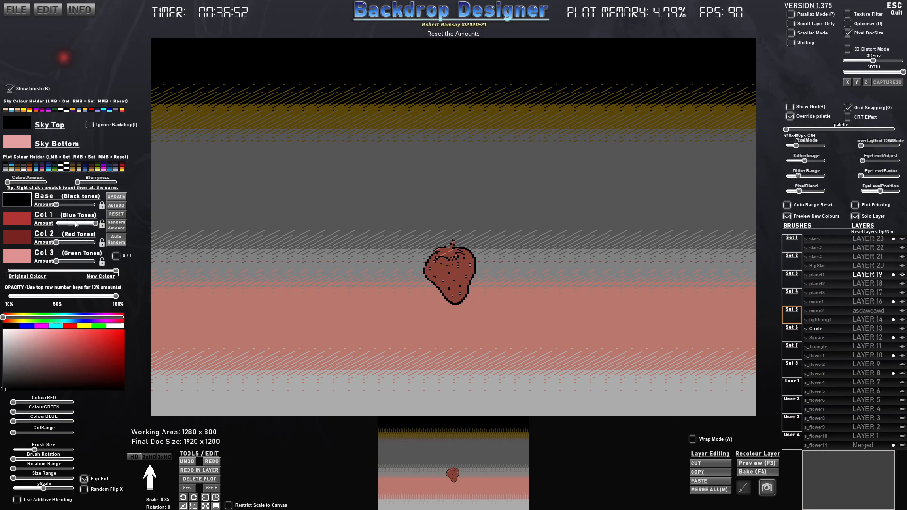
pyautogui.moveTo(56, 205)
pyautogui.mouseDown()
pyautogui.moveTo(95, 205)
pyautogui.moveTo(55, 205)
pyautogui.mouseUp()
pyautogui.click(73, 263)
pyautogui.moveTo(75, 272); pyautogui.dragTo(7, 271)
pyautogui.click(86, 110)
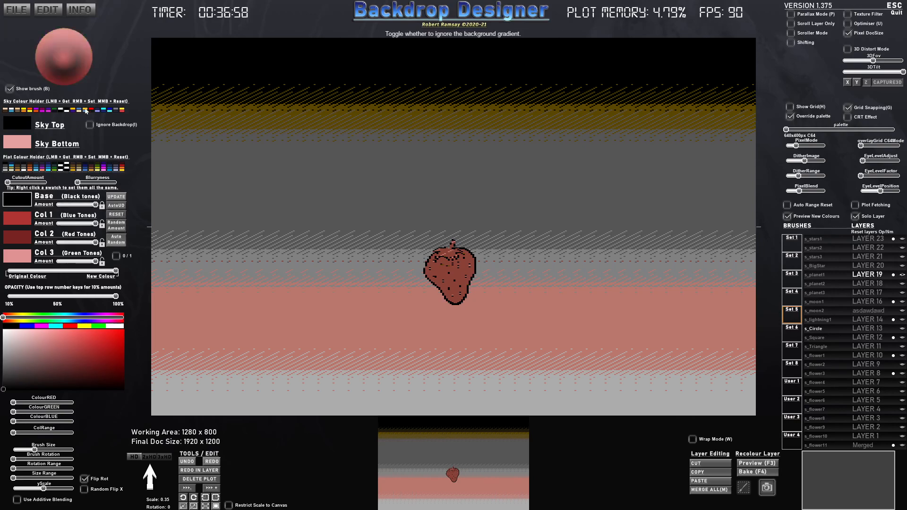
# - Reduce the circle brush's Base, Col 2 and Col 3 amounts to zero in original-colour view, and restore the full new-colour blend
pyautogui.moveTo(94, 272); pyautogui.dragTo(9, 272)
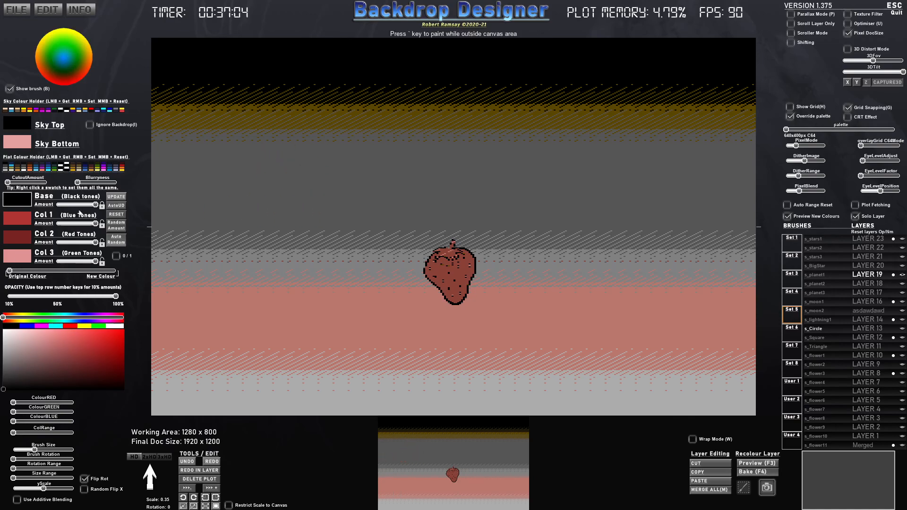
pyautogui.moveTo(88, 205); pyautogui.dragTo(97, 224)
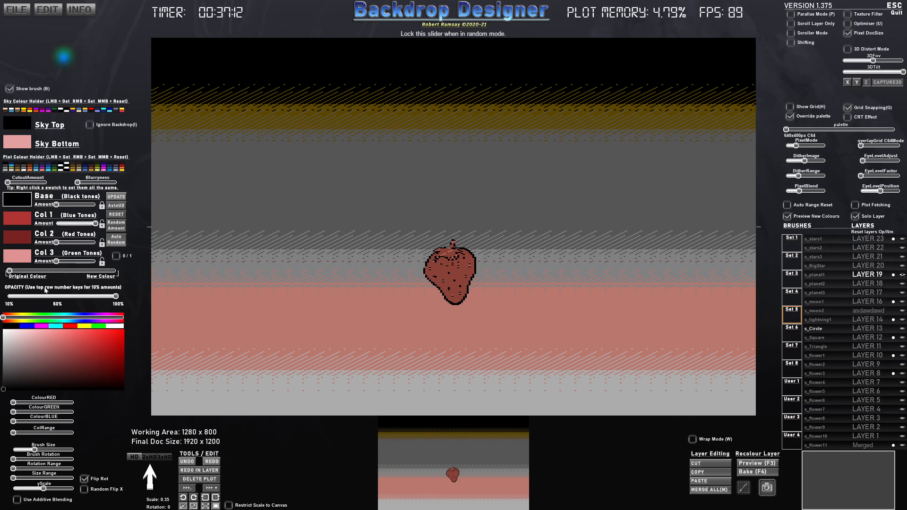
pyautogui.moveTo(27, 275); pyautogui.dragTo(108, 274)
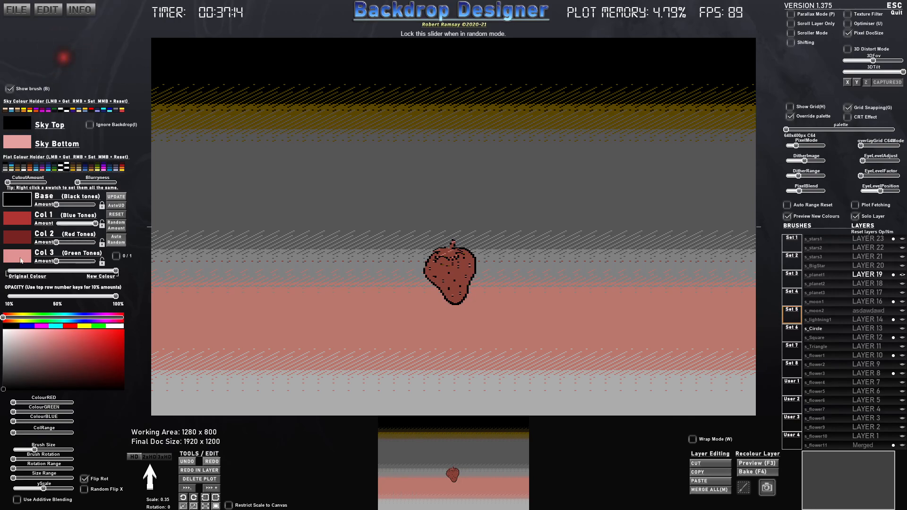
# - Give the circle brush Col 3's light pink in all four swatches, with maximum blurriness and 50% opacity
pyautogui.rightClick(20, 261)
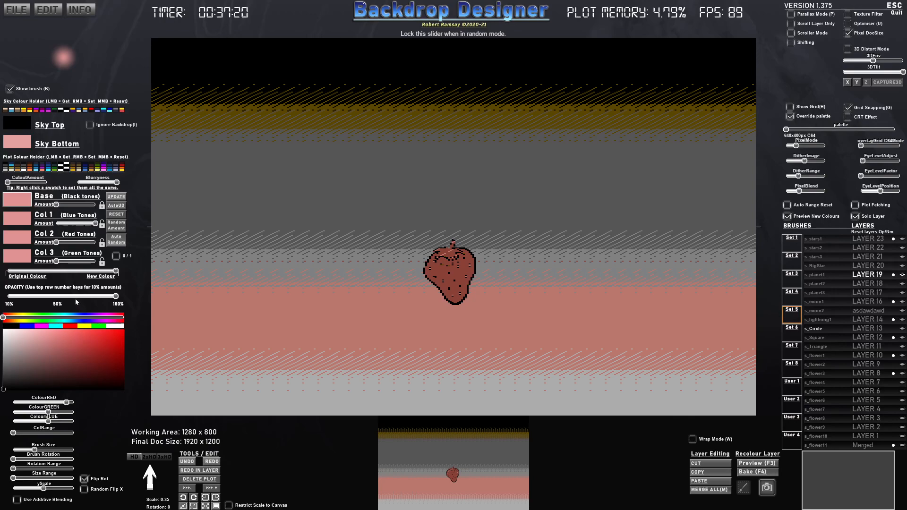
pyautogui.press('5')
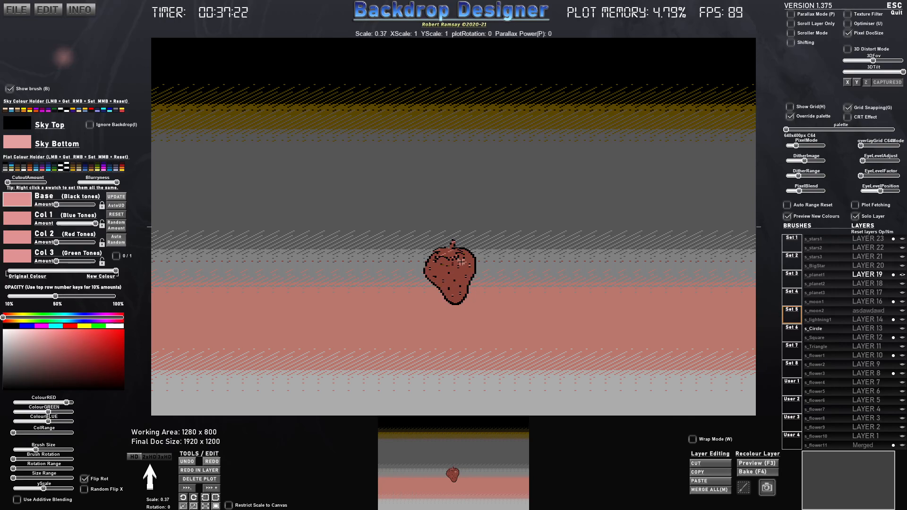
# - Paint soft light pink highlights on the strawberry with a smaller circle brush, lowering its opacity to about 20%
pyautogui.moveTo(460, 266); pyautogui.dragTo(440, 279)
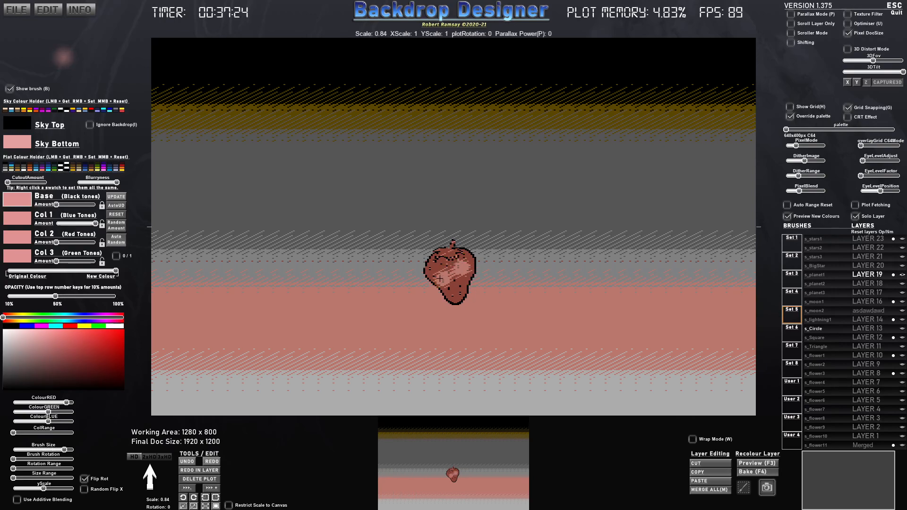
pyautogui.scroll(-1, 446, 276)
pyautogui.press('3')
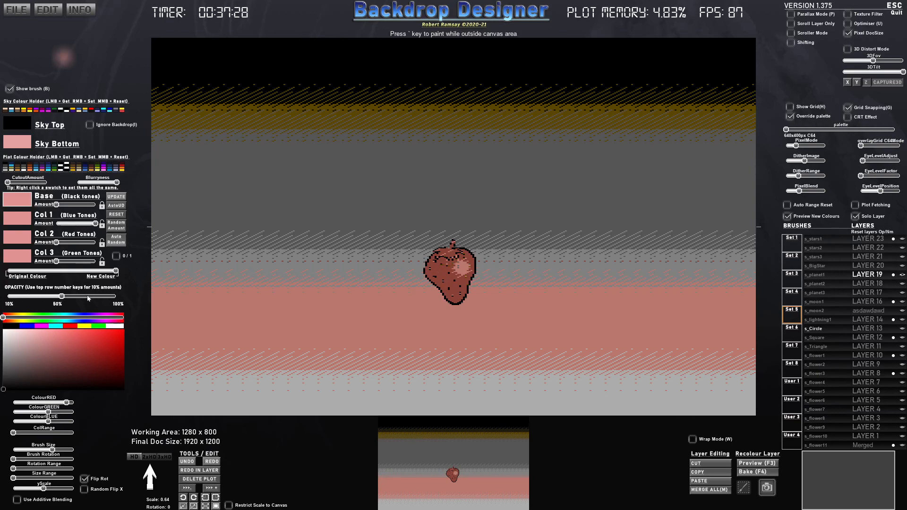
pyautogui.press('4')
pyautogui.click(27, 297)
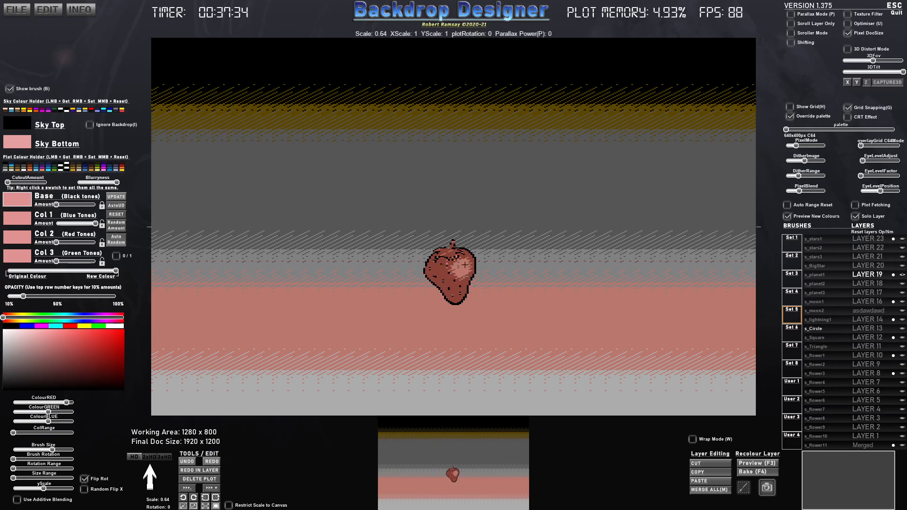
pyautogui.click(447, 270)
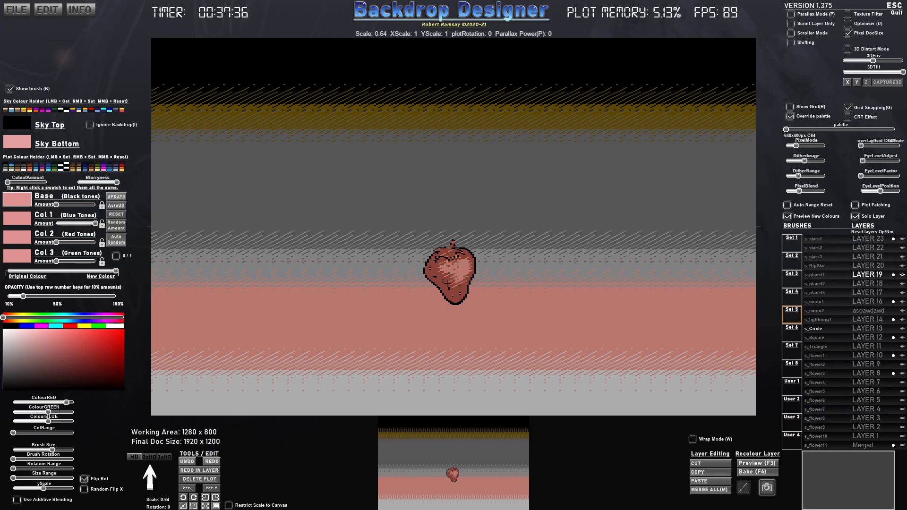
pyautogui.click(440, 280)
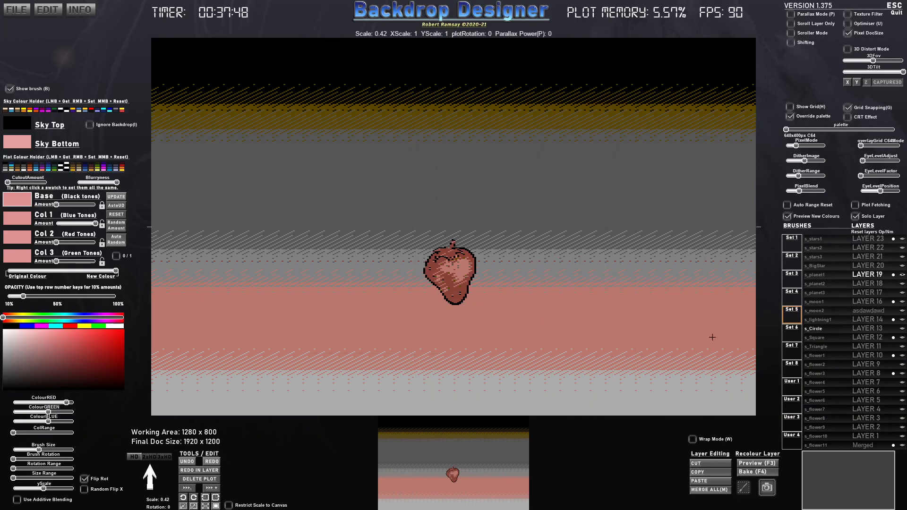
# - Show all layers, capture the area around the strawberry as a brush named drgdrg, and reset its colours
pyautogui.click(855, 217)
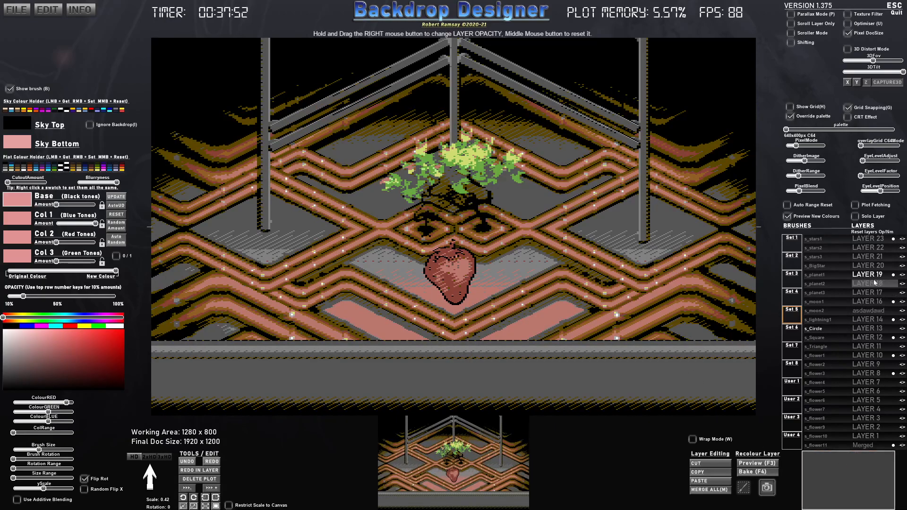
pyautogui.click(753, 489)
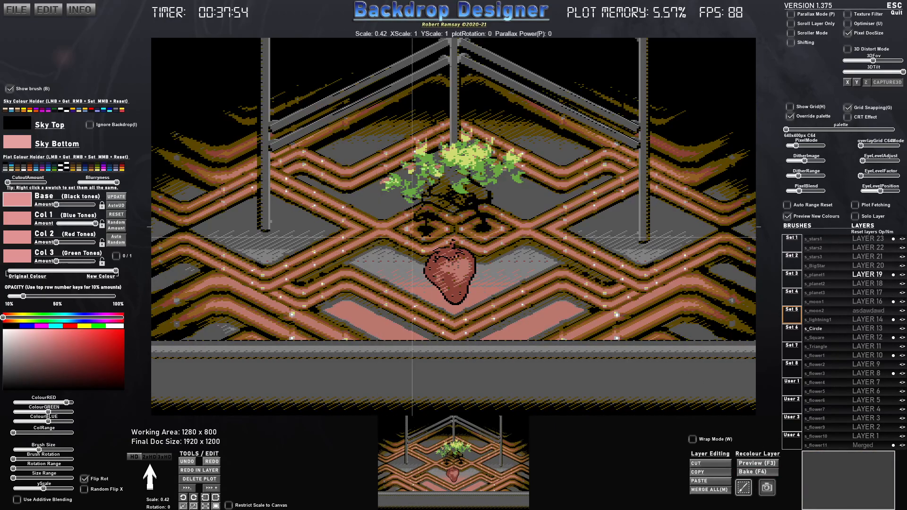
pyautogui.moveTo(417, 231); pyautogui.dragTo(483, 312)
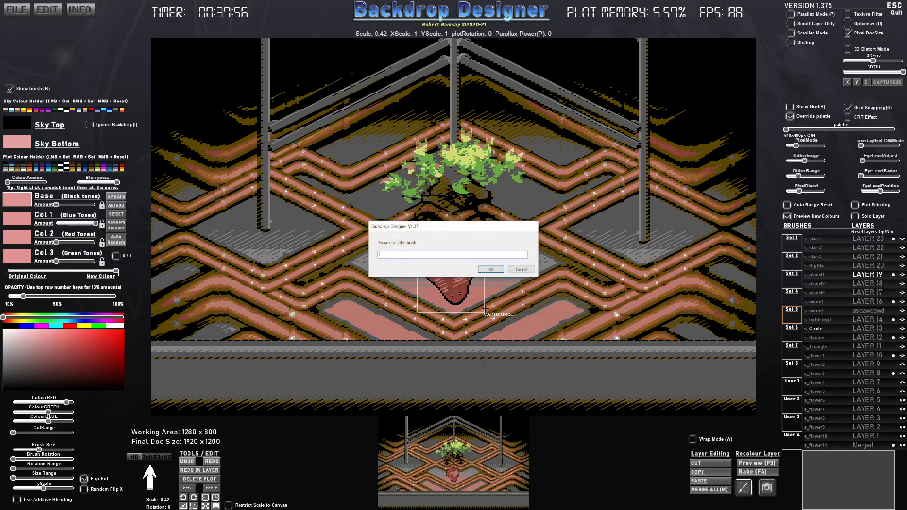
pyautogui.click(490, 270)
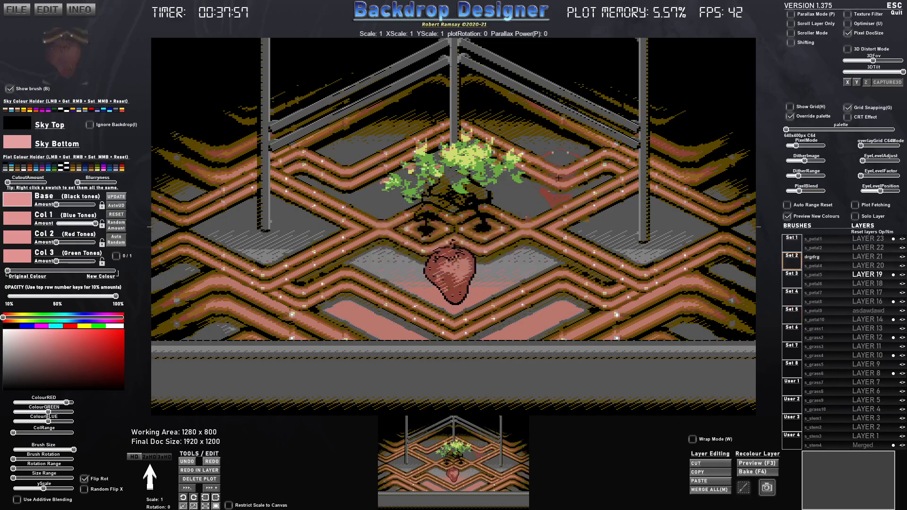
pyautogui.moveTo(54, 271)
pyautogui.mouseDown()
pyautogui.moveTo(117, 271)
pyautogui.moveTo(7, 272)
pyautogui.mouseUp()
pyautogui.click(118, 215)
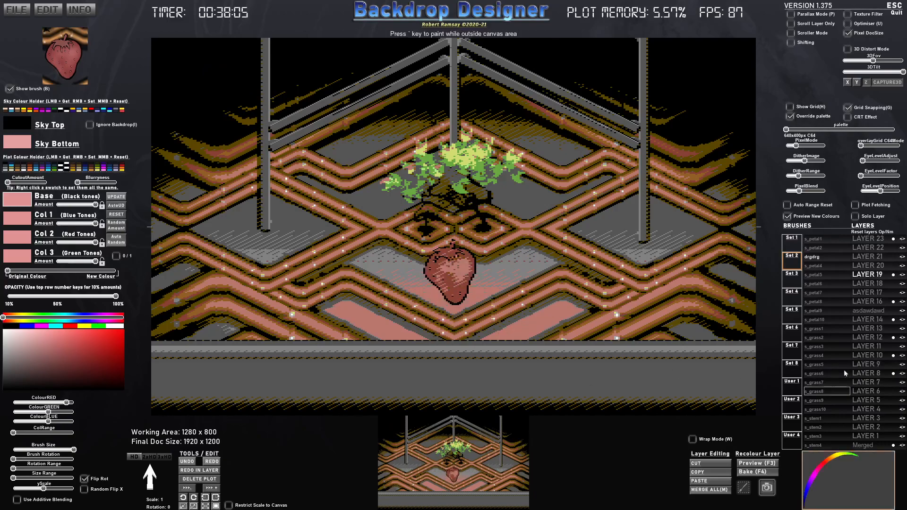
# - Capture the strawberry isolated on layer 19 as a brush named str, and show all layers again
pyautogui.click(863, 216)
pyautogui.click(742, 490)
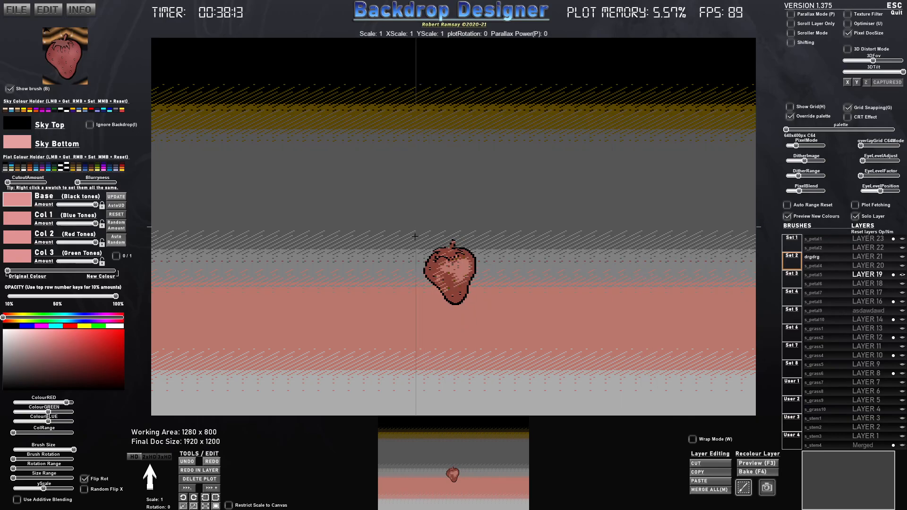
pyautogui.moveTo(415, 232)
pyautogui.mouseDown()
pyautogui.moveTo(486, 299)
pyautogui.moveTo(484, 311)
pyautogui.mouseUp()
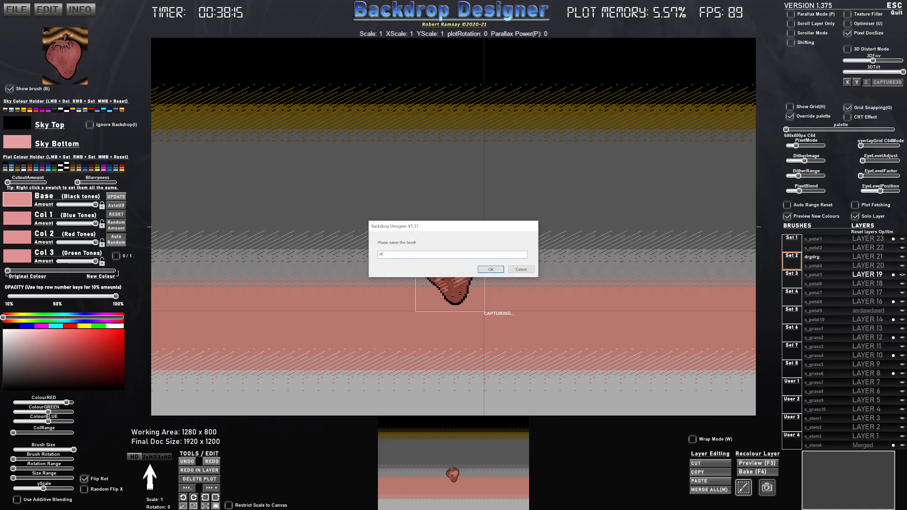
pyautogui.write('str')
pyautogui.press('Return')
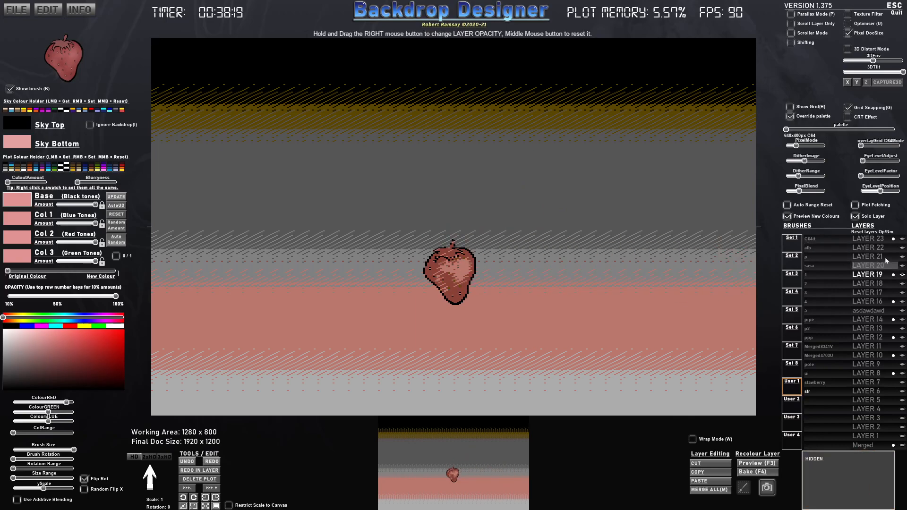
pyautogui.click(855, 217)
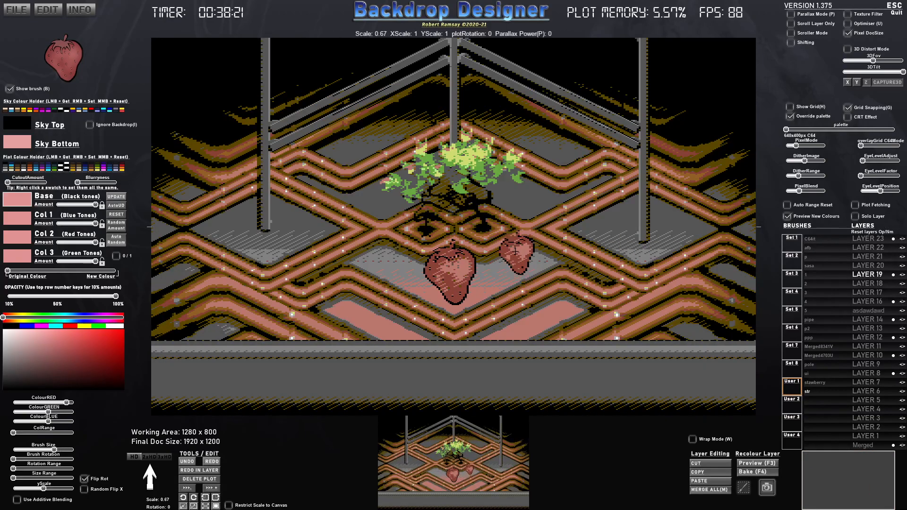
# - Try stamping reduced-size strawberries across the grey diamond areas between the pipes on layer 19
pyautogui.click(601, 220)
pyautogui.click(532, 193)
pyautogui.click(372, 182)
pyautogui.click(296, 222)
pyautogui.click(220, 222)
pyautogui.click(364, 134)
pyautogui.click(421, 100)
pyautogui.click(496, 92)
pyautogui.click(554, 132)
pyautogui.click(738, 227)
pyautogui.click(682, 215)
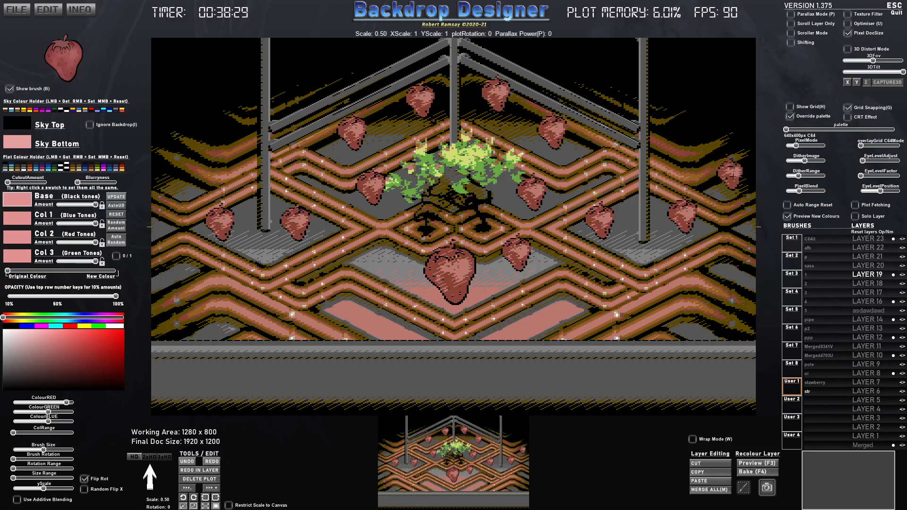
# - Undo all the strawberry stamps on layer 19, including the large shaded strawberry
pyautogui.hotkey('ctrl', 'z')
pyautogui.hotkey('ctrl', 'z')
pyautogui.hotkey('ctrl', 'z')
pyautogui.hotkey('ctrl', 'z')
pyautogui.hotkey('ctrl', 'z')
pyautogui.hotkey('ctrl', 'z')
pyautogui.hotkey('ctrl', 'z')
pyautogui.hotkey('ctrl', 'z')
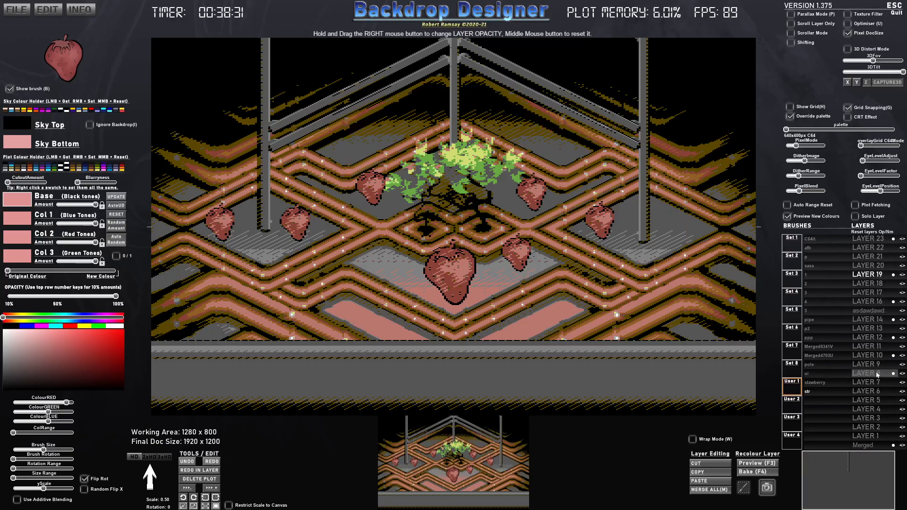
pyautogui.hotkey('ctrl', 'z')
pyautogui.hotkey('ctrl', 'z')
pyautogui.hotkey('ctrl', 'z')
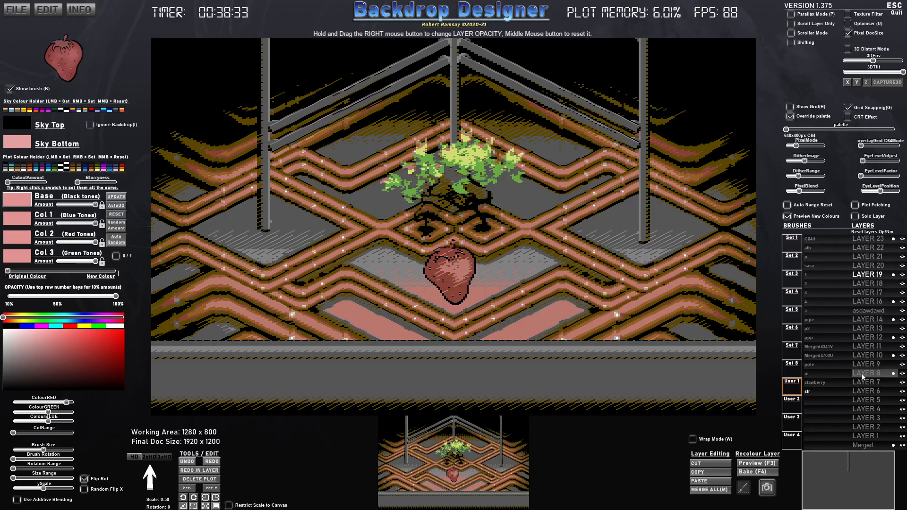
pyautogui.hotkey('ctrl', 'z')
pyautogui.hotkey('ctrl', 'z')
pyautogui.hotkey('ctrl', 'z')
pyautogui.hotkey('ctrl', 'z')
pyautogui.hotkey('ctrl', 'z')
pyautogui.hotkey('ctrl', 'z')
pyautogui.hotkey('ctrl', 'z')
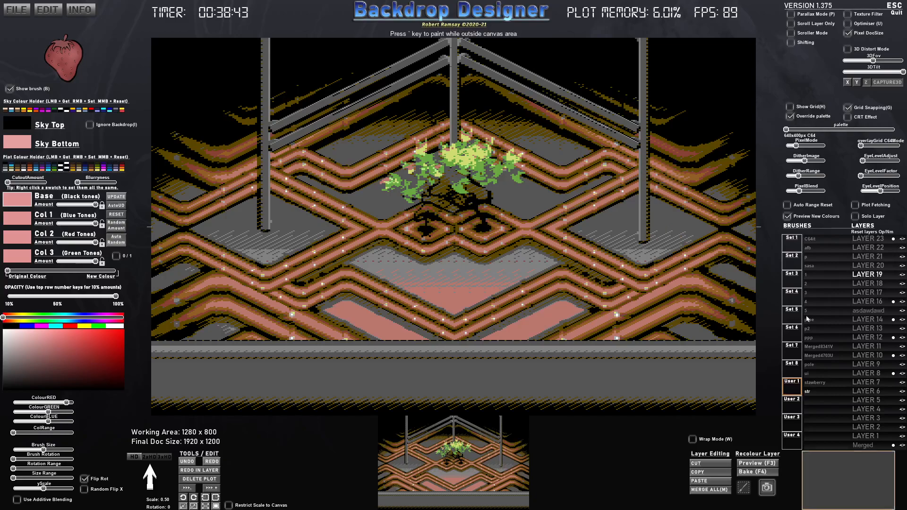
# - Stamp small strawberries at a scale of about 0.40 across the grey diamond areas on layer 4
pyautogui.click(872, 391)
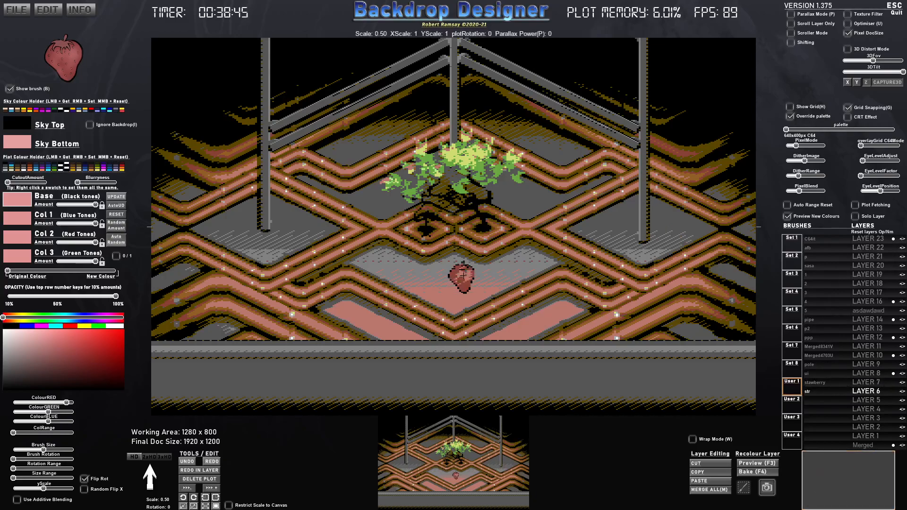
pyautogui.click(866, 408)
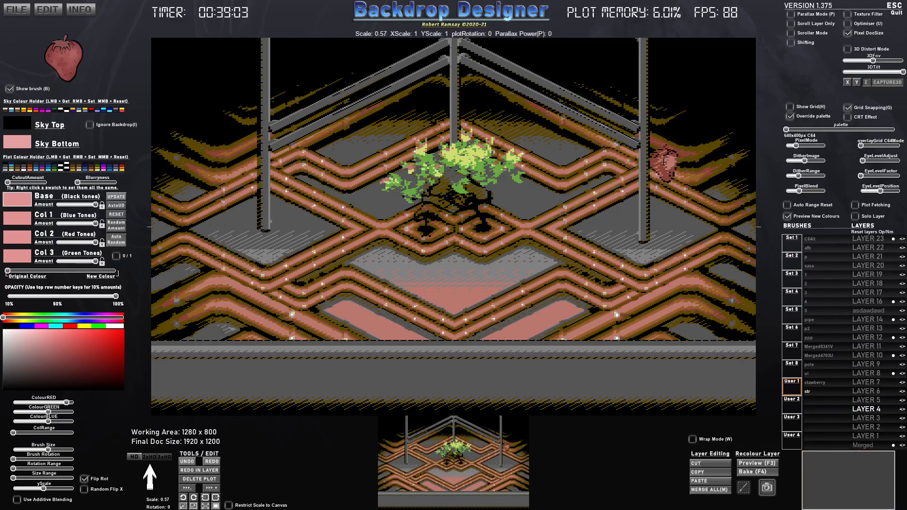
pyautogui.scroll(-1, 684, 213)
pyautogui.scroll(-2, 680, 219)
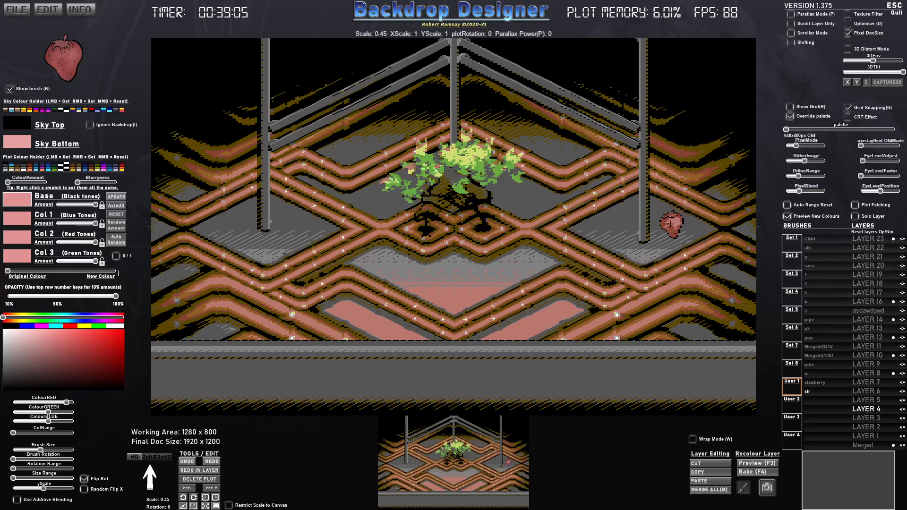
pyautogui.click(676, 222)
pyautogui.click(607, 222)
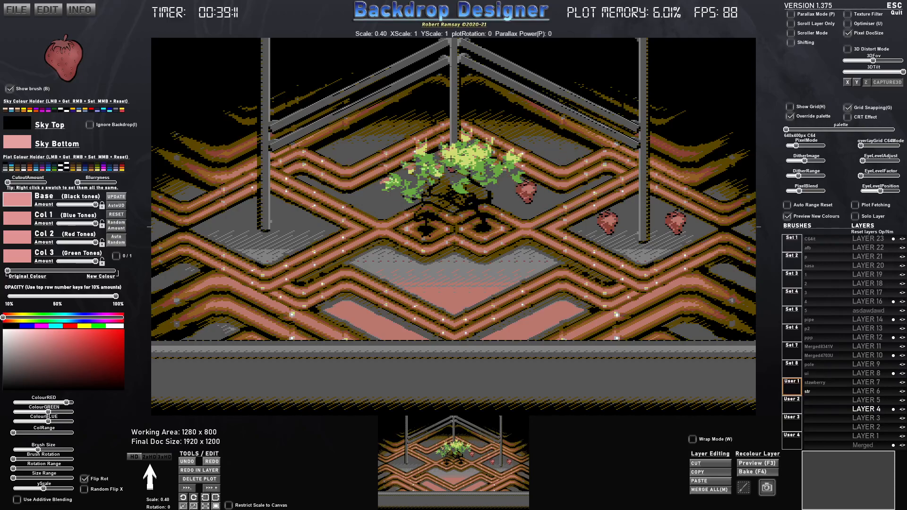
pyautogui.click(300, 222)
pyautogui.click(261, 243)
pyautogui.click(398, 263)
pyautogui.click(448, 278)
pyautogui.click(523, 257)
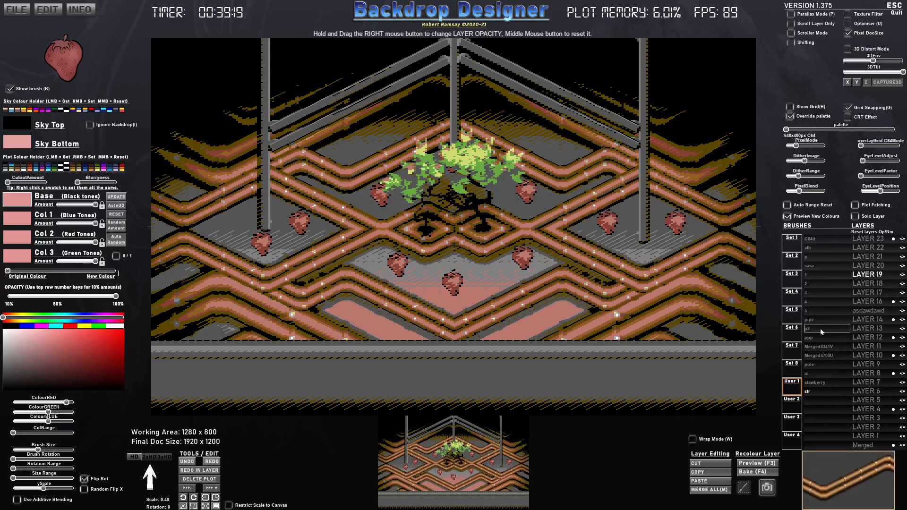
# - Choose the s_Circle brush from Set 5 and scale it to 0.70
pyautogui.click(796, 314)
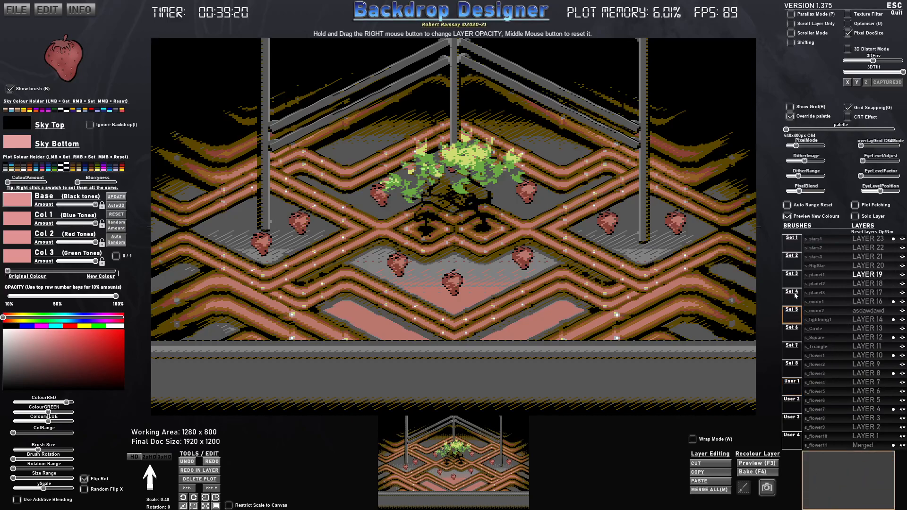
pyautogui.click(822, 330)
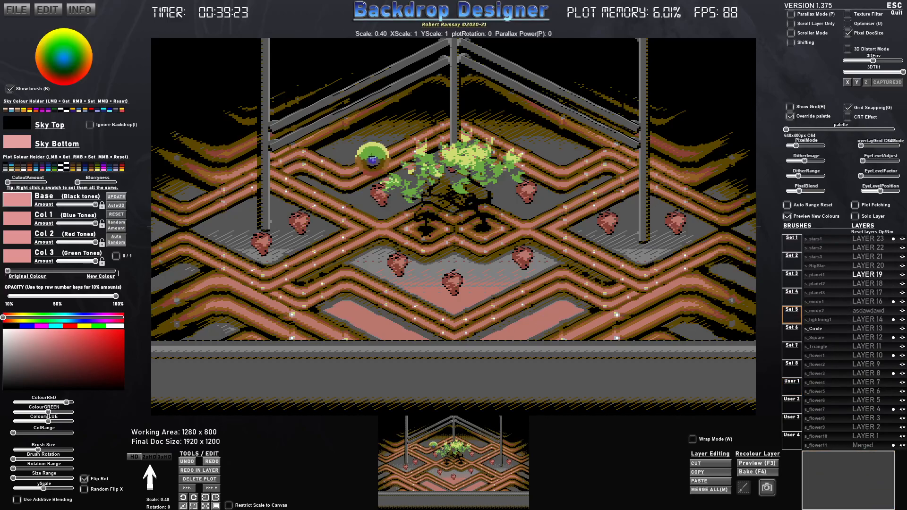
pyautogui.scroll(8, 368, 147)
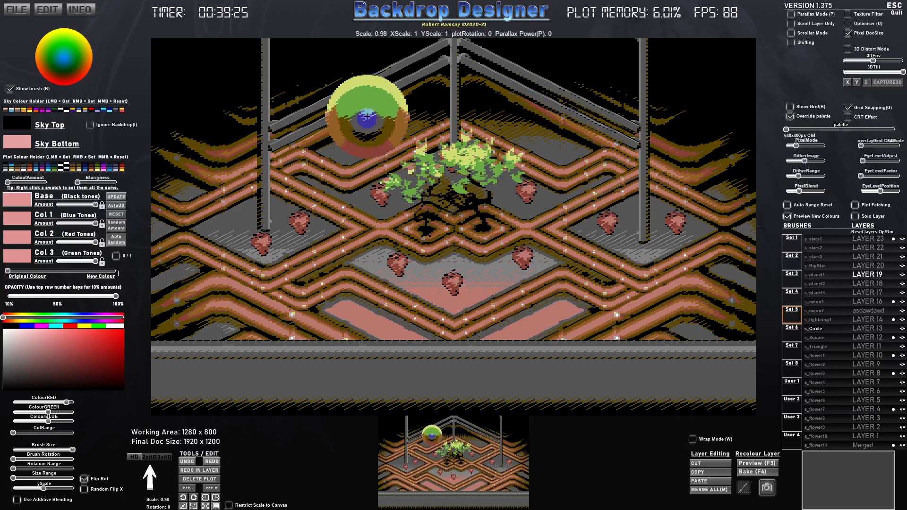
pyautogui.scroll(-5, 368, 117)
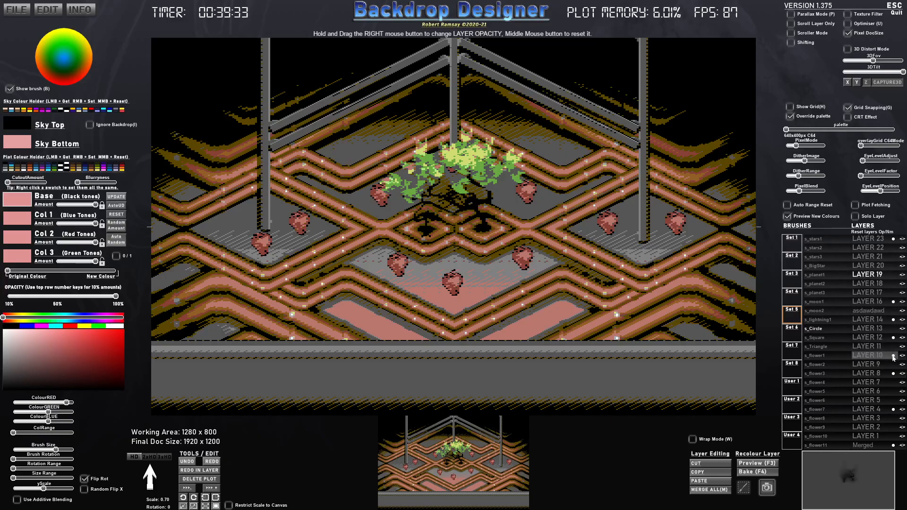
# - Rename layer 4 as strawberry
pyautogui.click(888, 410)
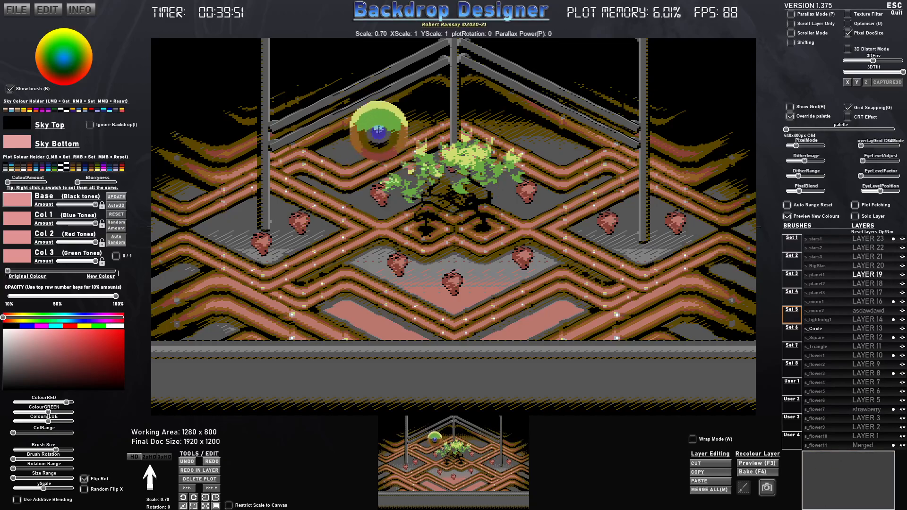
# - Stamp a circle above the left side of the plant and, with auto-update on, reduce its Base, Col 1 and Col 2 amounts to zero
pyautogui.click(354, 129)
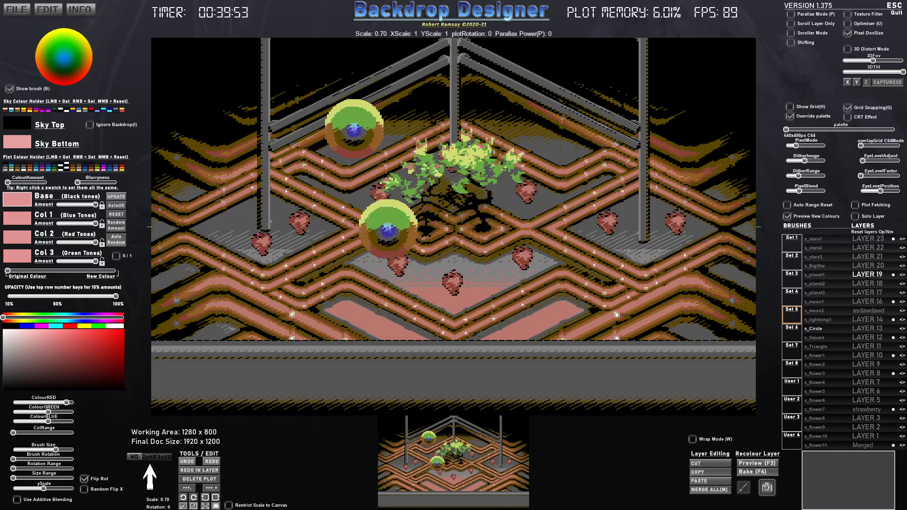
pyautogui.click(116, 206)
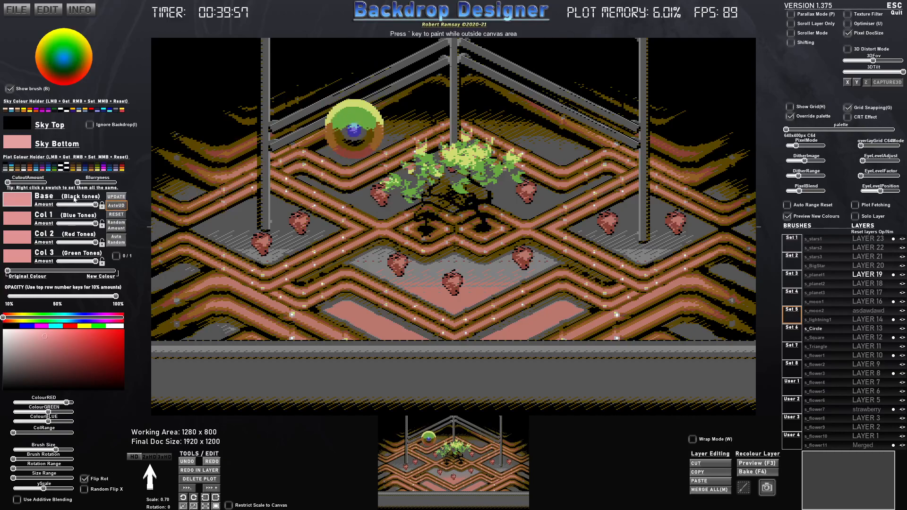
pyautogui.moveTo(94, 204); pyautogui.dragTo(44, 207)
pyautogui.moveTo(95, 223); pyautogui.dragTo(44, 226)
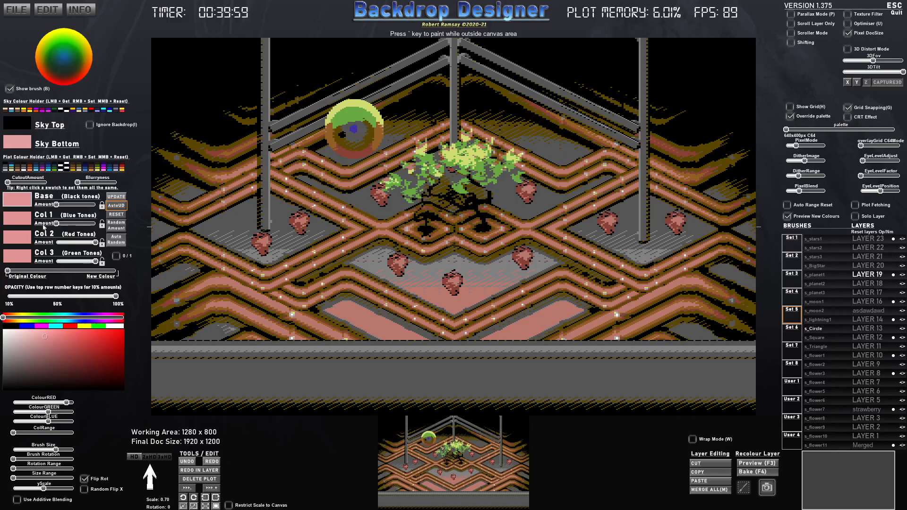
pyautogui.moveTo(92, 243); pyautogui.dragTo(42, 245)
pyautogui.moveTo(93, 262)
pyautogui.mouseDown()
pyautogui.moveTo(64, 262)
pyautogui.moveTo(101, 261)
pyautogui.mouseUp()
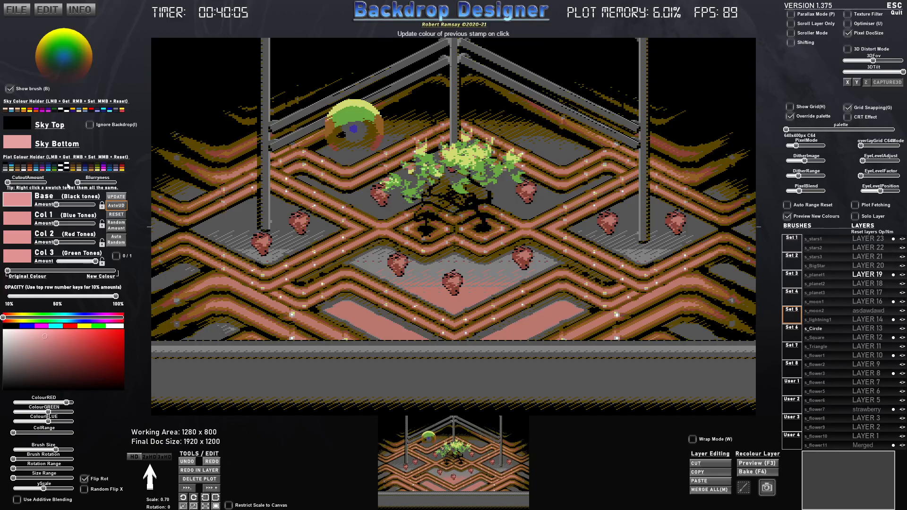
# - Cut away the lower part of the stamped circle and lower its opacity to about one third
pyautogui.moveTo(10, 186); pyautogui.dragTo(29, 187)
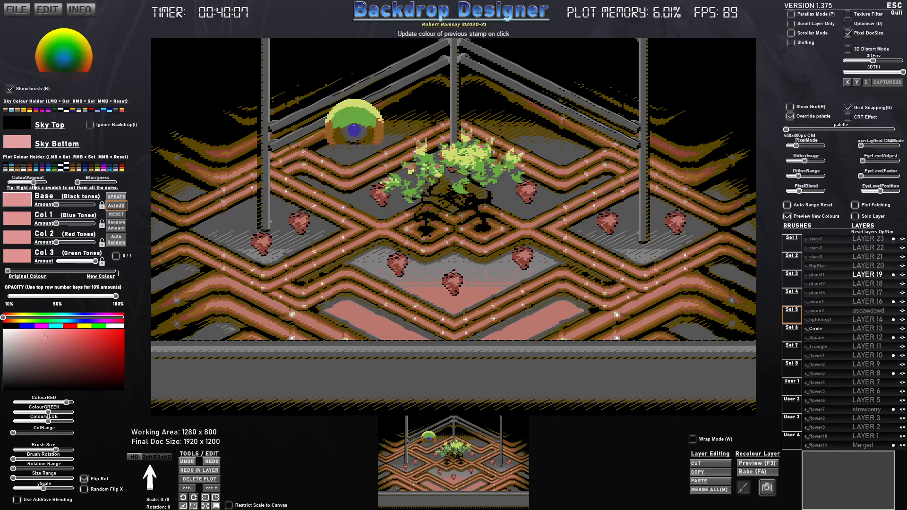
pyautogui.moveTo(115, 297); pyautogui.dragTo(39, 296)
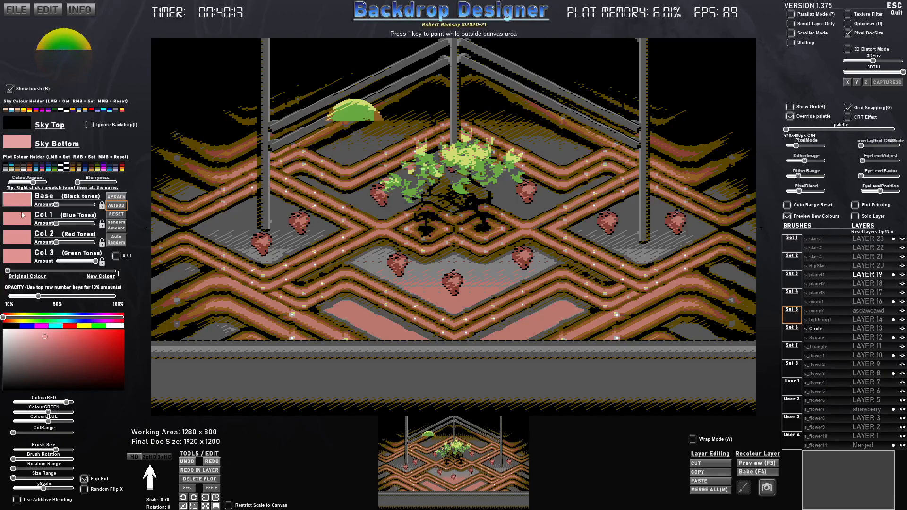
# - Recolour the cut-off circle bright yellow in all four swatches at full new-colour blend
pyautogui.click(83, 327)
pyautogui.moveTo(26, 268); pyautogui.dragTo(116, 276)
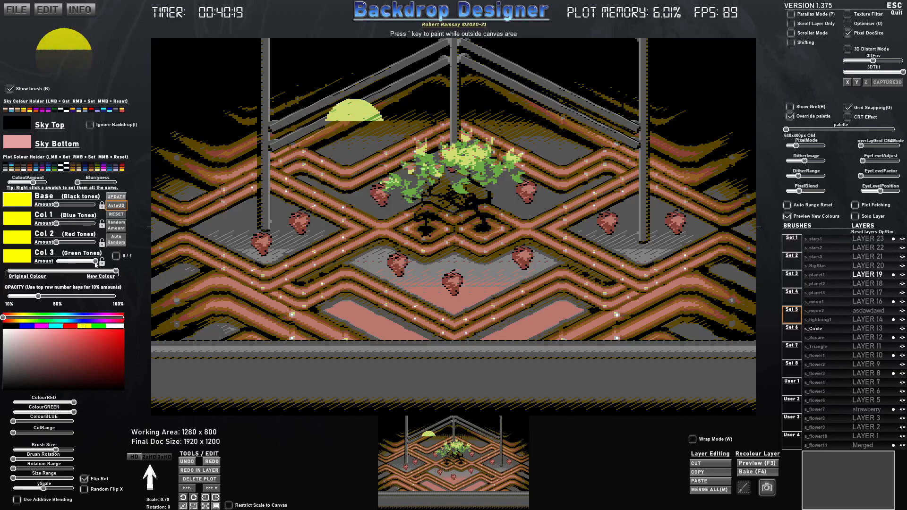
# - Cut the yellow circle down to a thin crescent, raising its Col 2 amount and lowering its Col 3 amount
pyautogui.moveTo(33, 183); pyautogui.dragTo(43, 183)
pyautogui.click(72, 243)
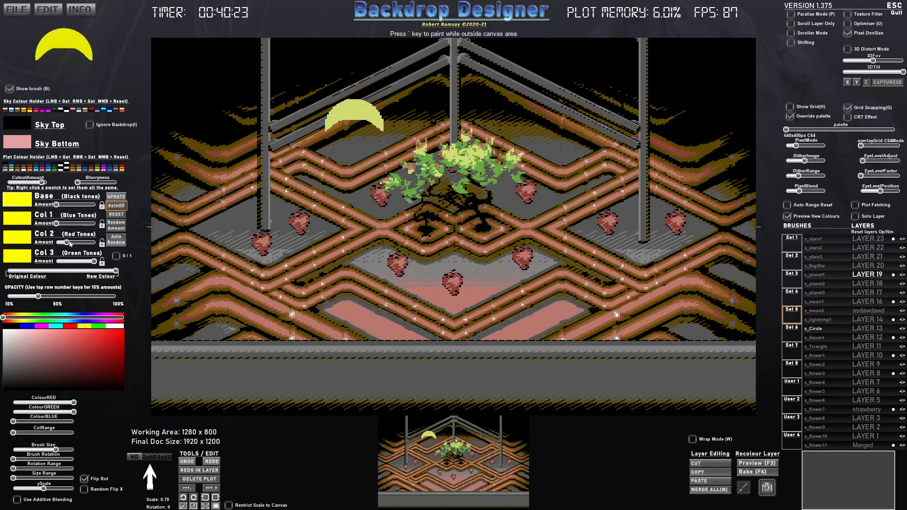
pyautogui.moveTo(92, 263); pyautogui.dragTo(82, 263)
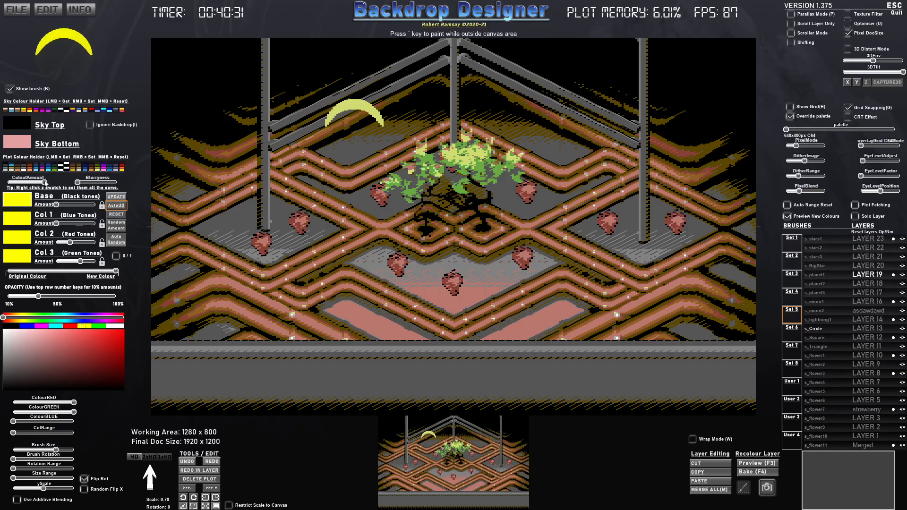
# - Undo the crescent stamp above the plant and rotate the brush to about 119 at scale 0.60
pyautogui.click(366, 156)
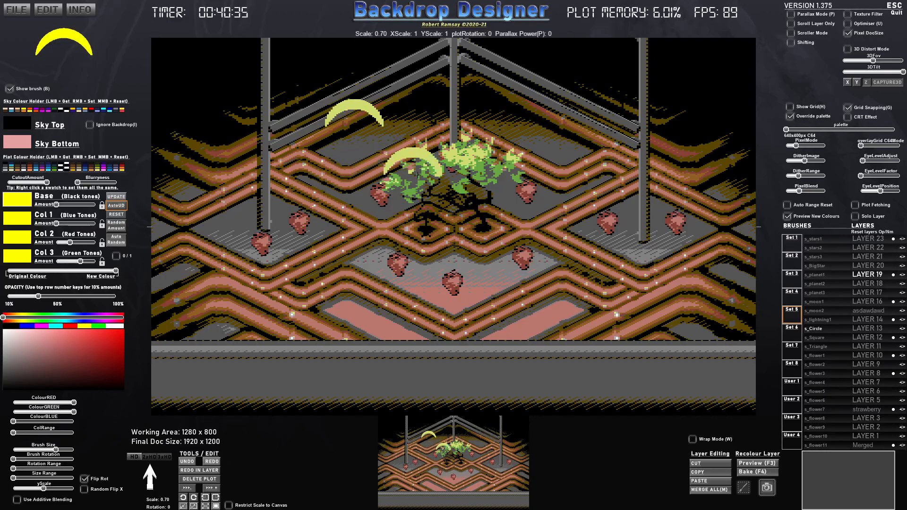
pyautogui.hotkey('ctrl', 'z')
pyautogui.scroll(20, 369, 154)
pyautogui.scroll(-1, 322, 207)
pyautogui.press('Right')
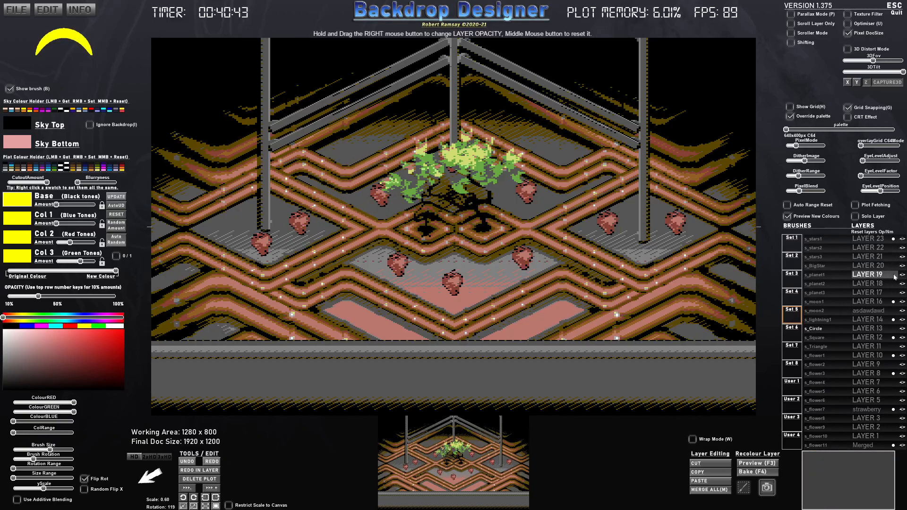
# - Show only layer 19 and stamp the yellow crescent on it at scale 0.68 and rotation 129
pyautogui.click(855, 215)
pyautogui.scroll(1, 445, 180)
pyautogui.scroll(1, 443, 182)
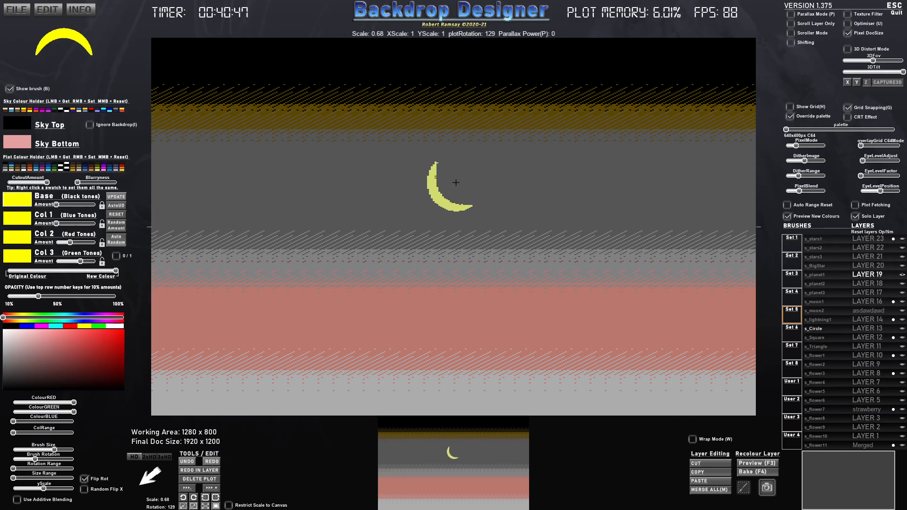
pyautogui.click(456, 183)
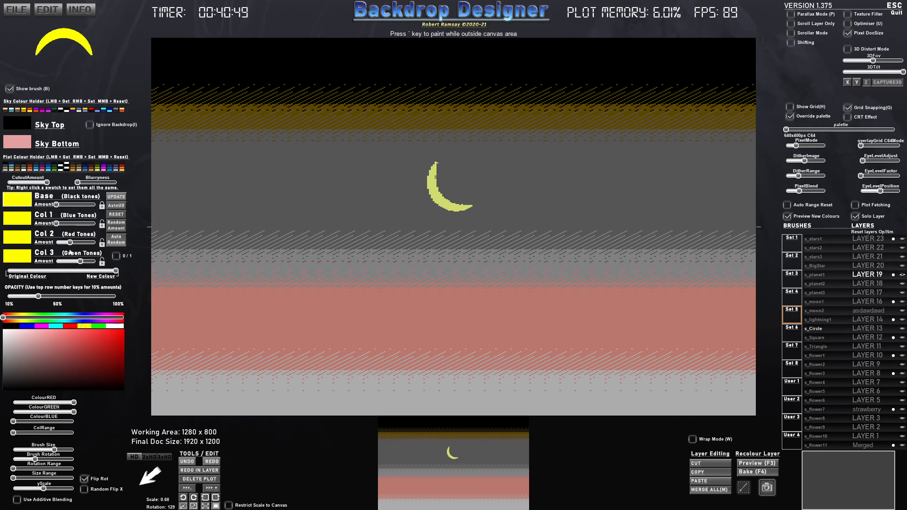
# - Recolour the crescent brush dusty pink and stamp it at scale 0.63 on layer 18 along the yellow crescent's inner edge
pyautogui.click(46, 348)
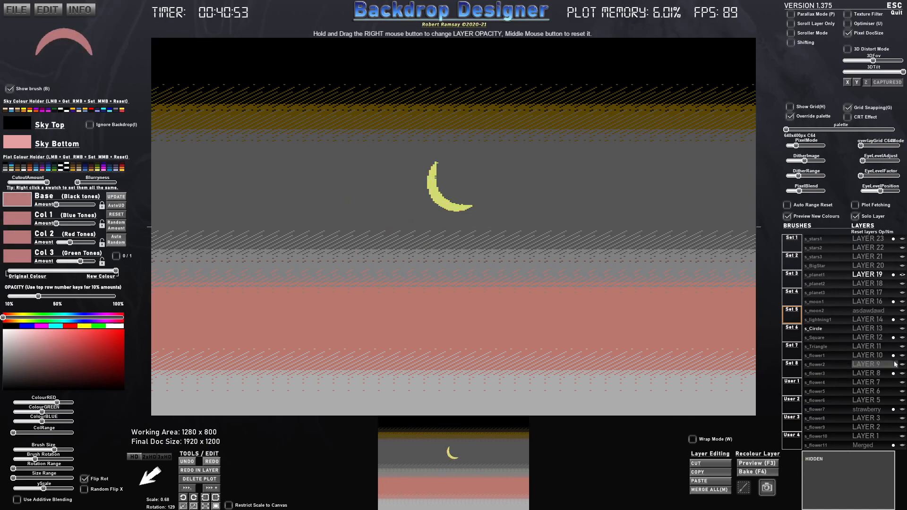
pyautogui.click(884, 289)
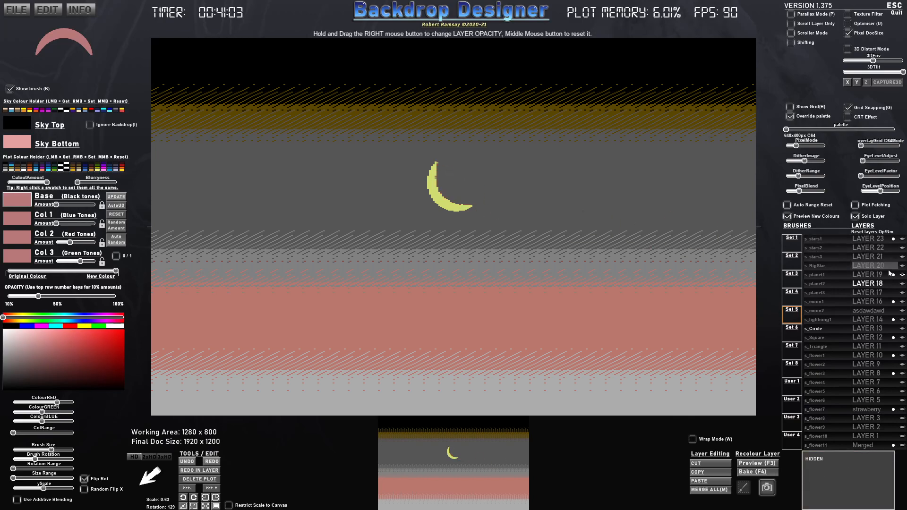
pyautogui.click(867, 274)
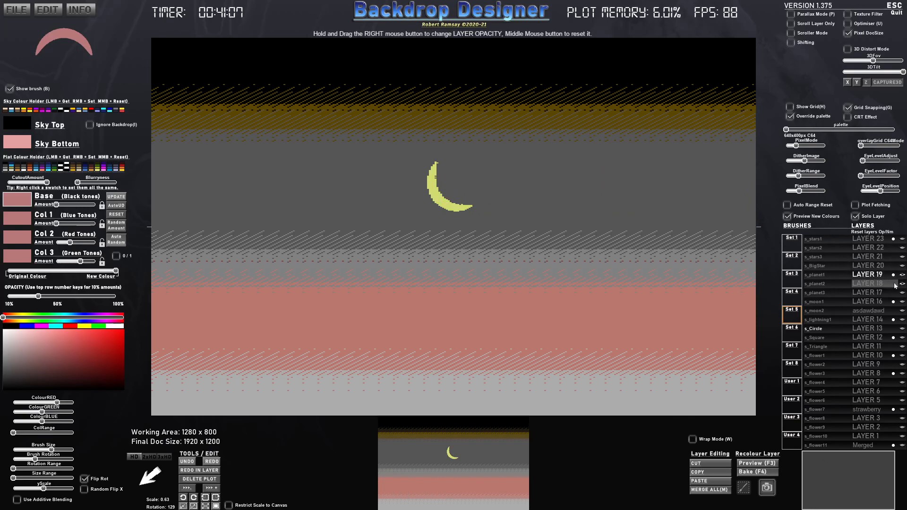
pyautogui.click(869, 284)
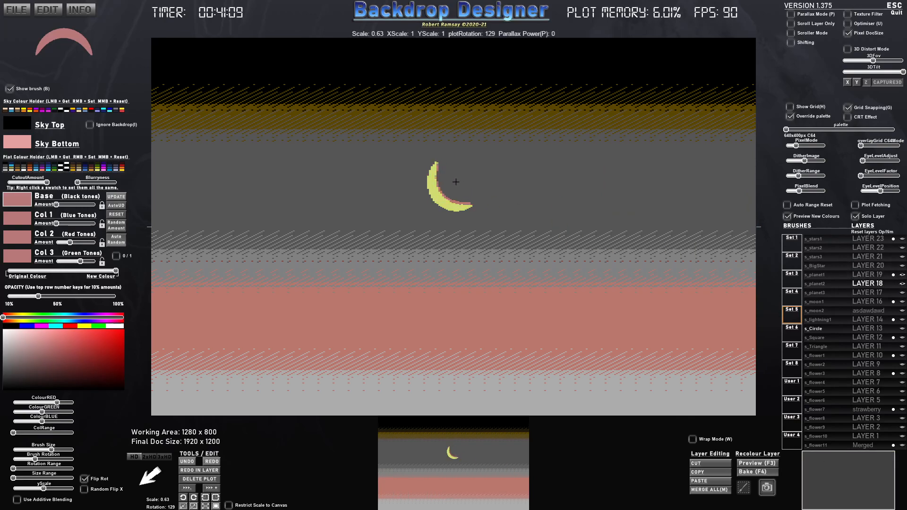
pyautogui.click(868, 275)
pyautogui.click(453, 192)
# - Try brush opacities between 20% and 40% over the crescent and settle on 30%
pyautogui.press('2')
pyautogui.press('3')
pyautogui.press('4')
pyautogui.press('3')
pyautogui.press('2')
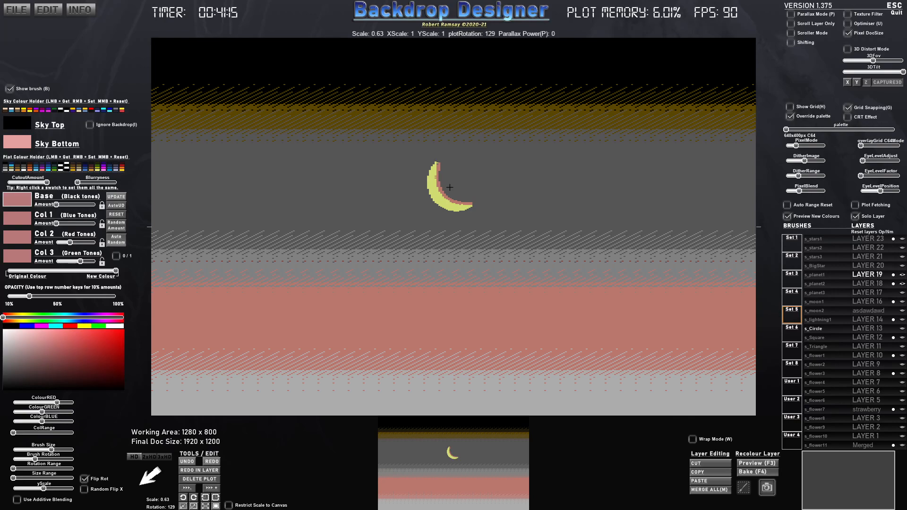
pyautogui.press('3')
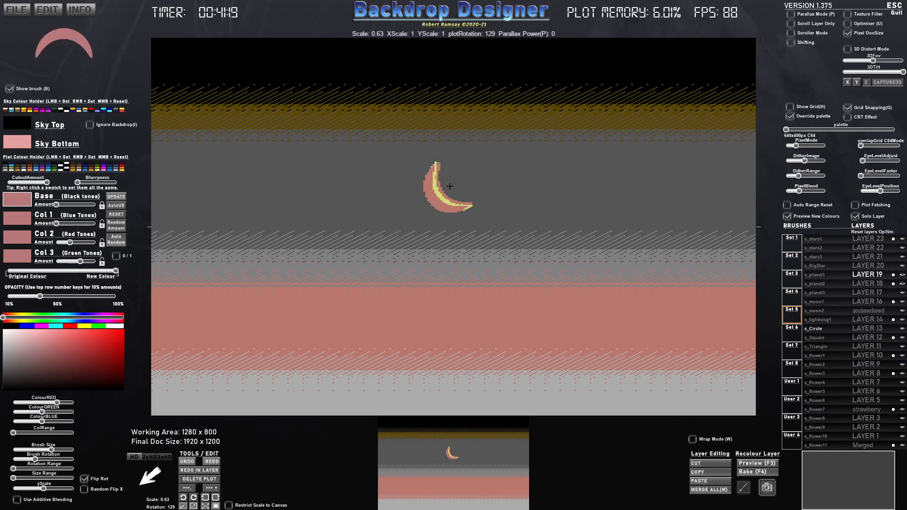
# - Recolour the brush light orange-tan and stamp it along the crescent's outer edge on layer 19 with auto-update on
pyautogui.click(43, 344)
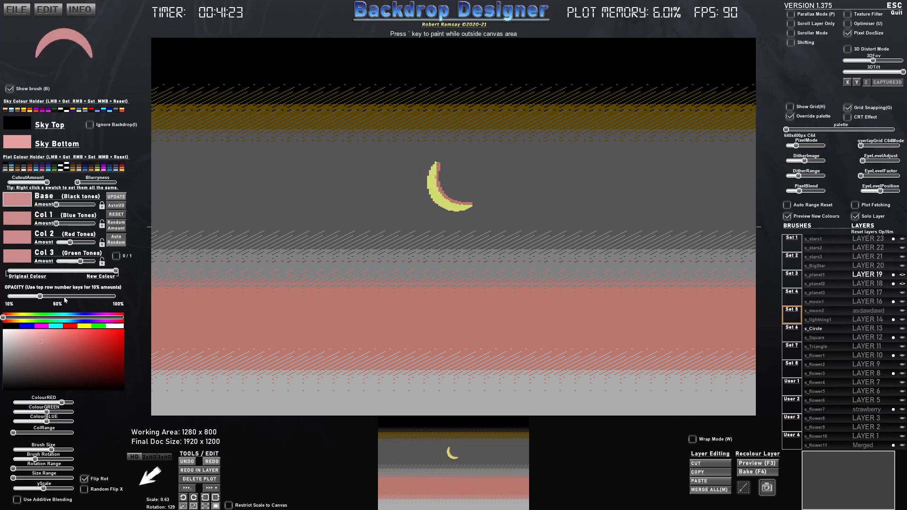
pyautogui.moveTo(9, 320); pyautogui.dragTo(17, 319)
pyautogui.click(43, 338)
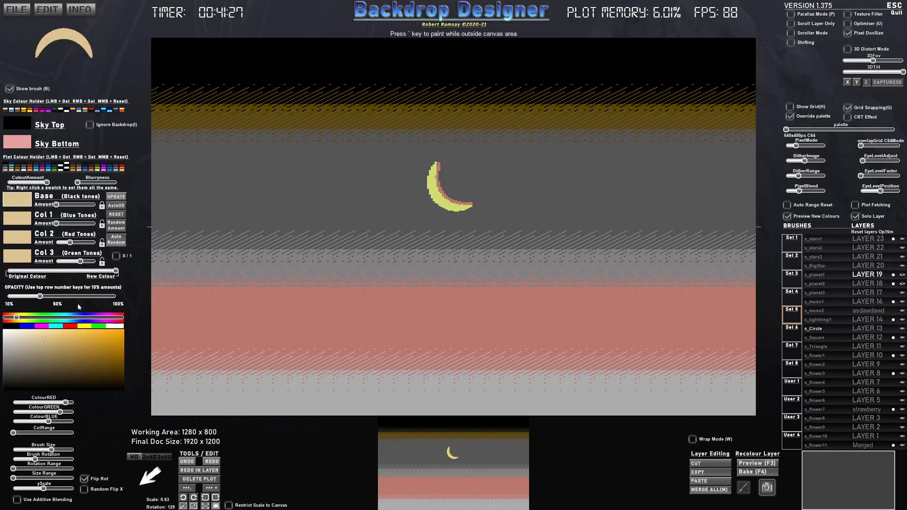
pyautogui.click(52, 339)
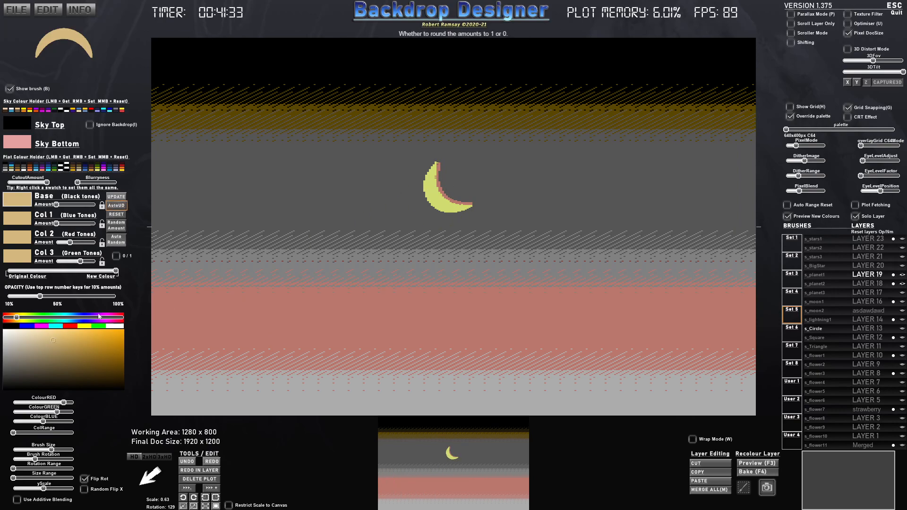
# - Shift the outer-edge stamp's colour to a muted yellow-green in all four swatches
pyautogui.click(38, 347)
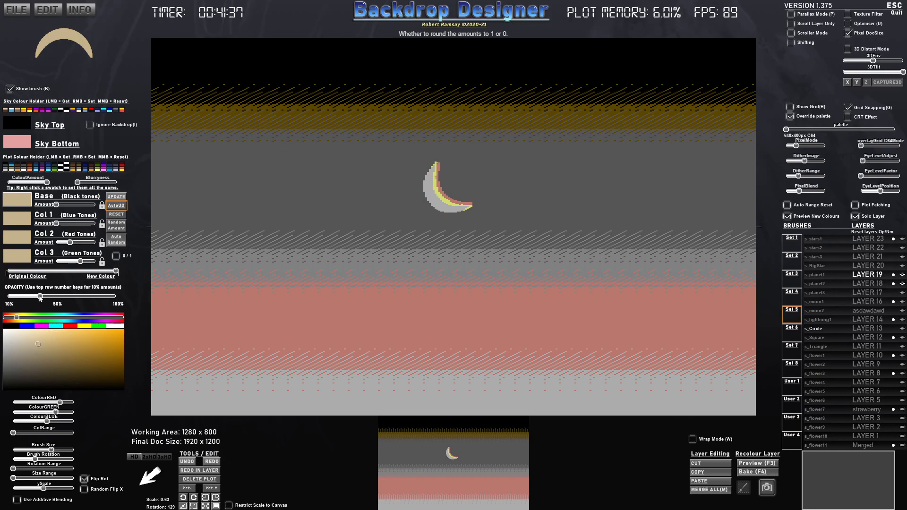
pyautogui.moveTo(17, 320); pyautogui.dragTo(26, 320)
pyautogui.click(39, 346)
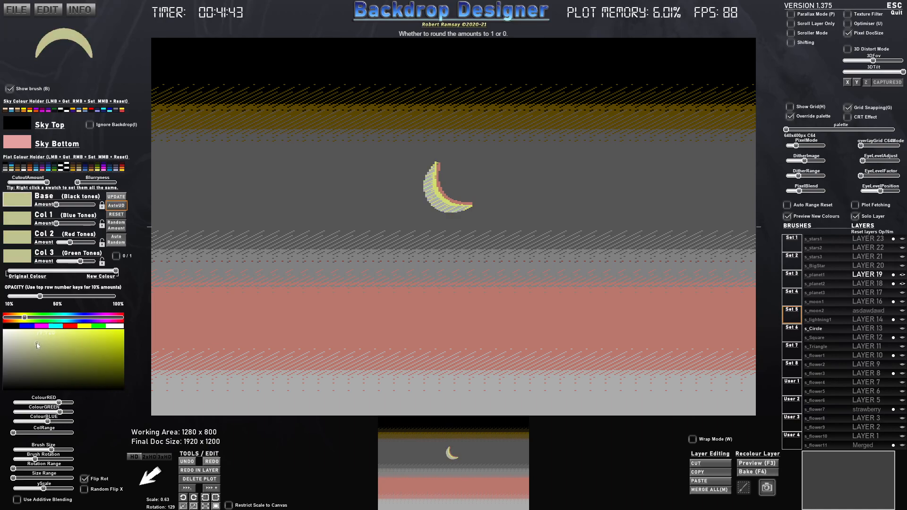
pyautogui.click(37, 345)
pyautogui.click(35, 345)
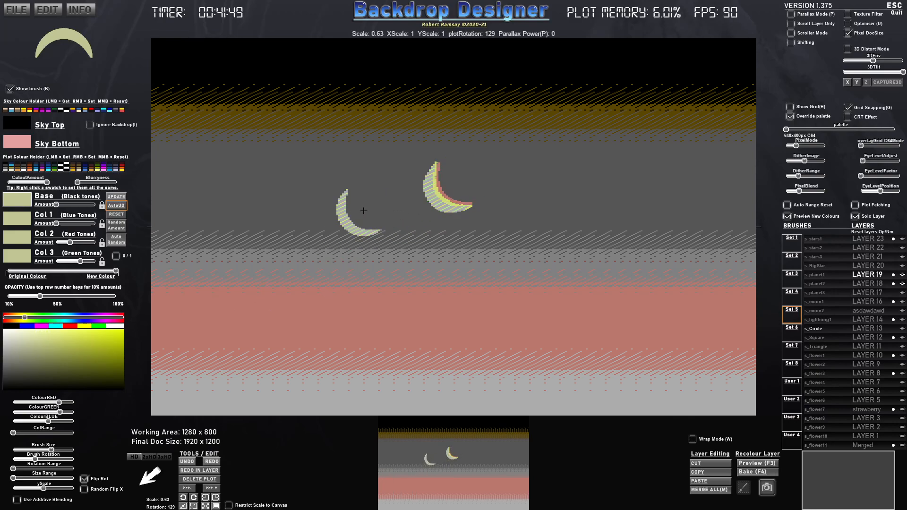
# - Flatten the brush slightly, lighten its yellow-green colour and stamp it at scale 0.53 inside the banana as a highlight
pyautogui.scroll(-4, 364, 211)
pyautogui.moveTo(43, 491); pyautogui.dragTo(37, 492)
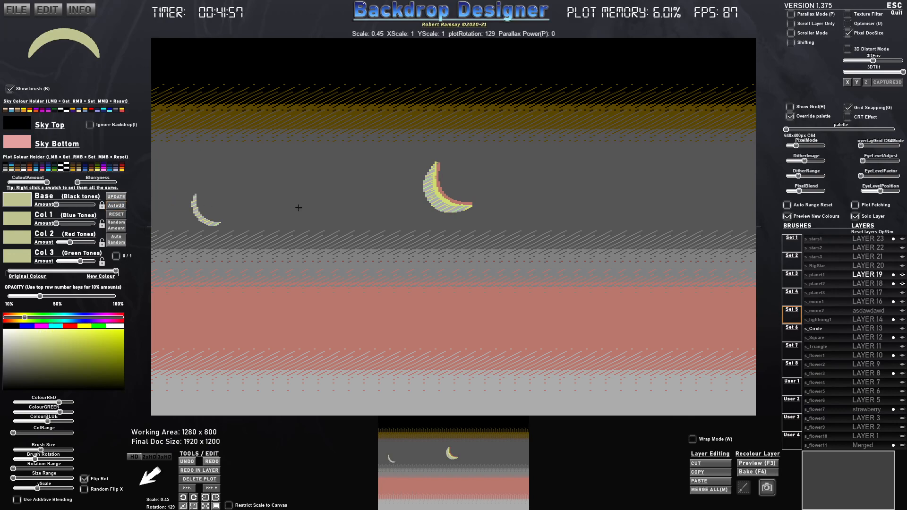
pyautogui.moveTo(37, 343); pyautogui.dragTo(37, 338)
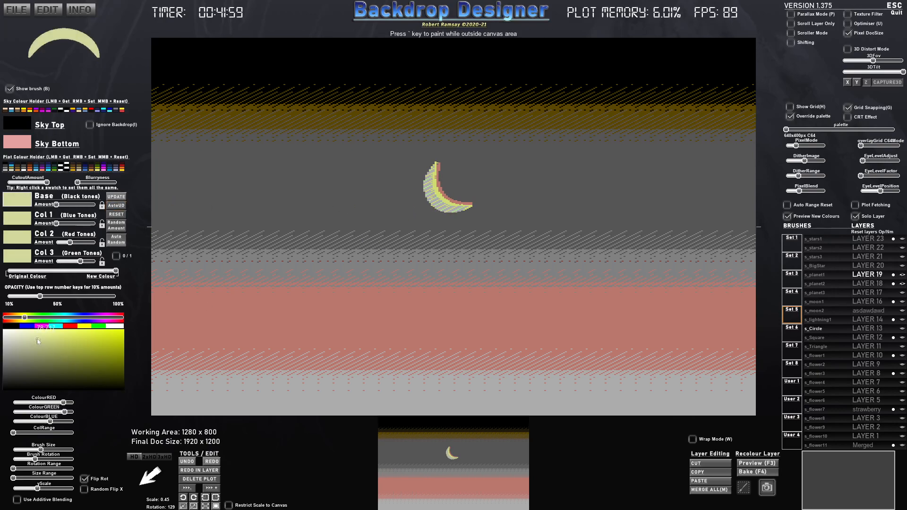
pyautogui.scroll(4, 444, 198)
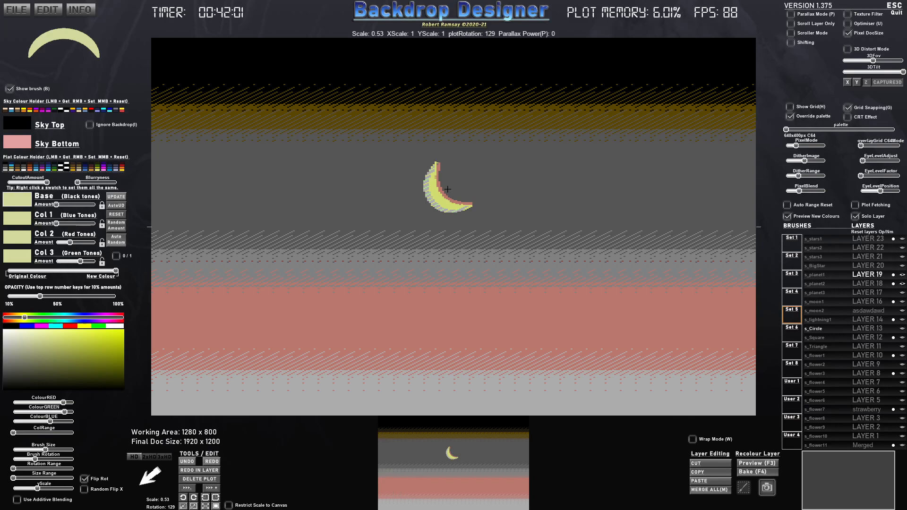
# - Capture the area around the shaded crescent as a new brush named Banana
pyautogui.click(752, 487)
pyautogui.moveTo(416, 156); pyautogui.dragTo(481, 224)
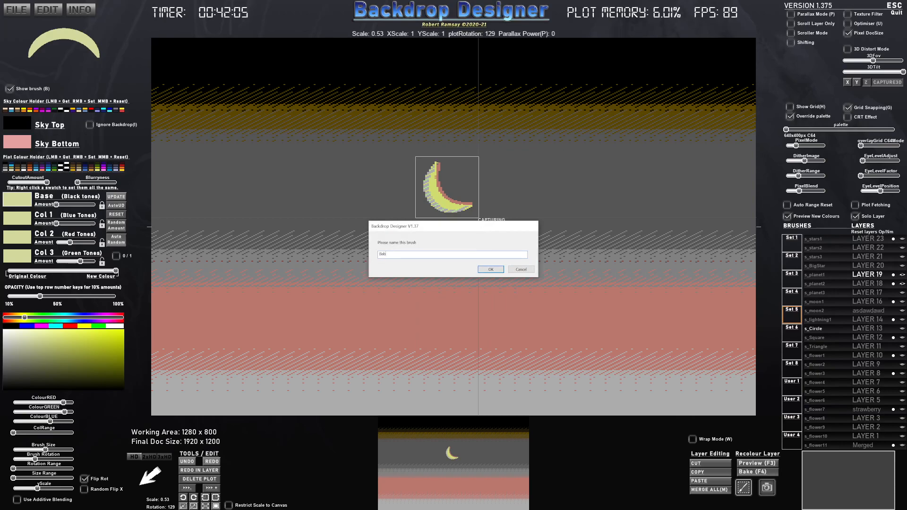
pyautogui.write('Banana')
pyautogui.press('Return')
# - Undo the crescent stamps used to build the banana and show all layers again
pyautogui.hotkey('ctrl', 'z')
pyautogui.hotkey('ctrl', 'z')
pyautogui.hotkey('ctrl', 'z')
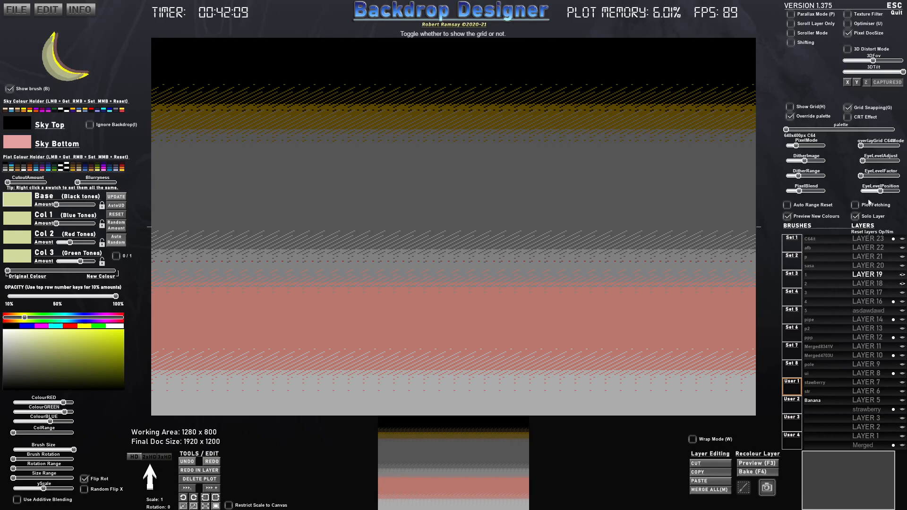
pyautogui.click(856, 215)
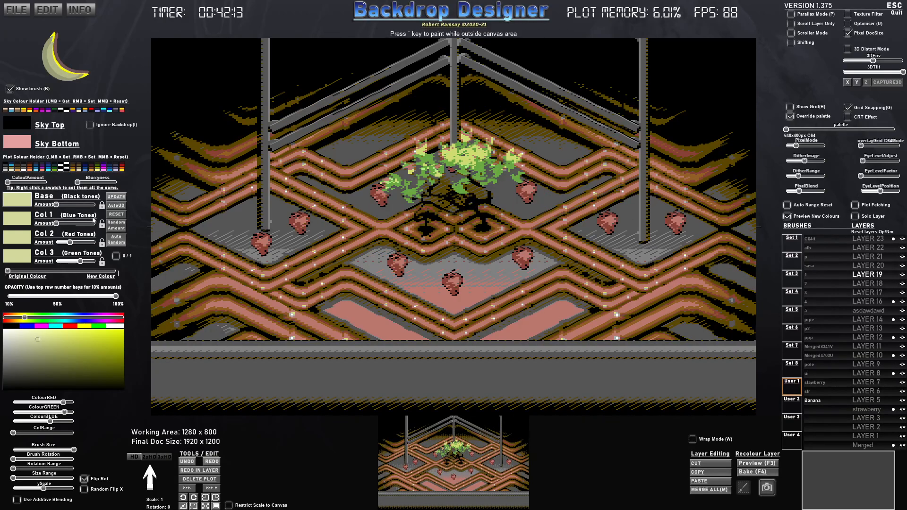
# - Reset the colour amounts, blend the Banana brush fully back to its original colours and shrink it to scale 0.43
pyautogui.click(116, 215)
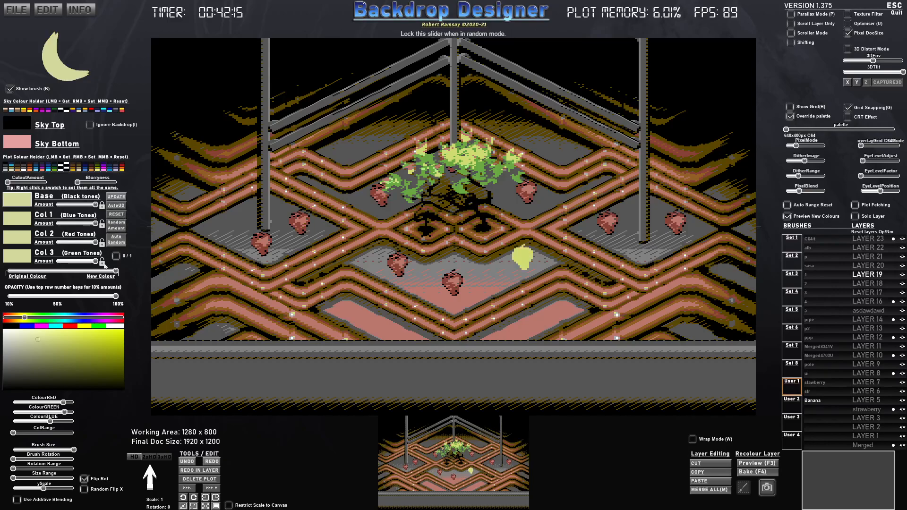
pyautogui.moveTo(58, 274); pyautogui.dragTo(1, 275)
pyautogui.scroll(-4, 300, 183)
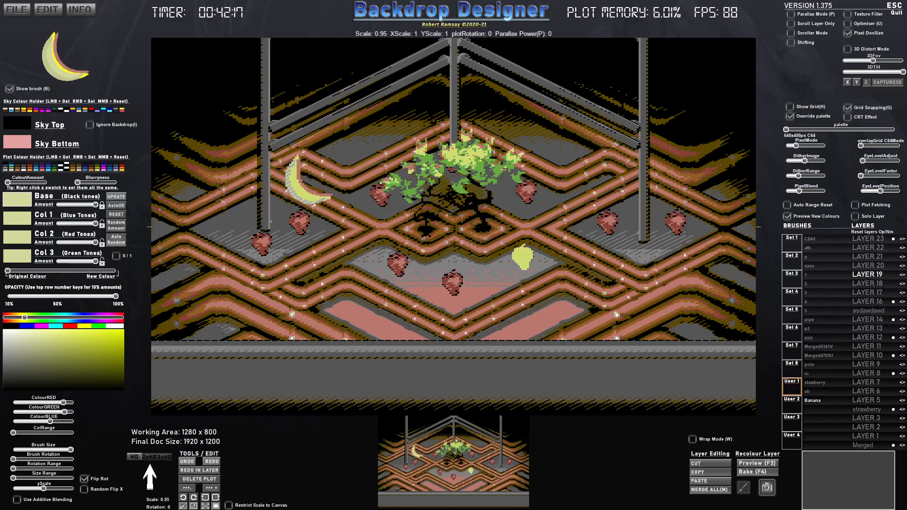
pyautogui.scroll(-7, 338, 154)
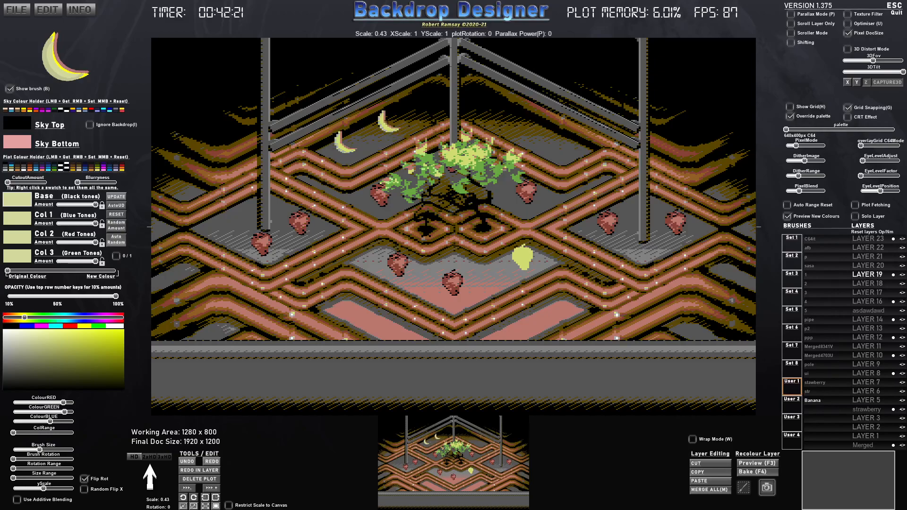
# - Stamp two bananas behind the plant on the left and two horizontally mirrored ones on the right
pyautogui.press('x')
pyautogui.click(501, 111)
pyautogui.press('x')
pyautogui.press('x')
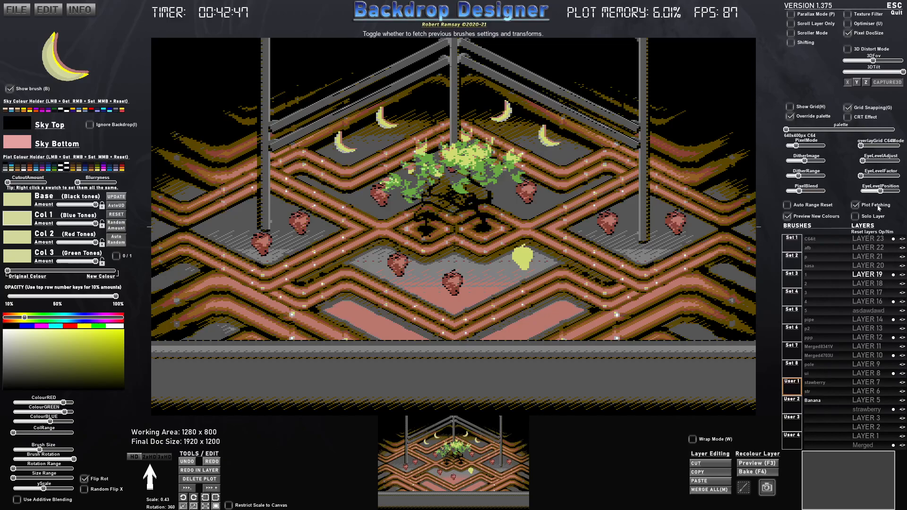
# - Undo the banana stamps and the last two strawberry stamps with plot fetching on
pyautogui.hotkey('ctrl', 'z')
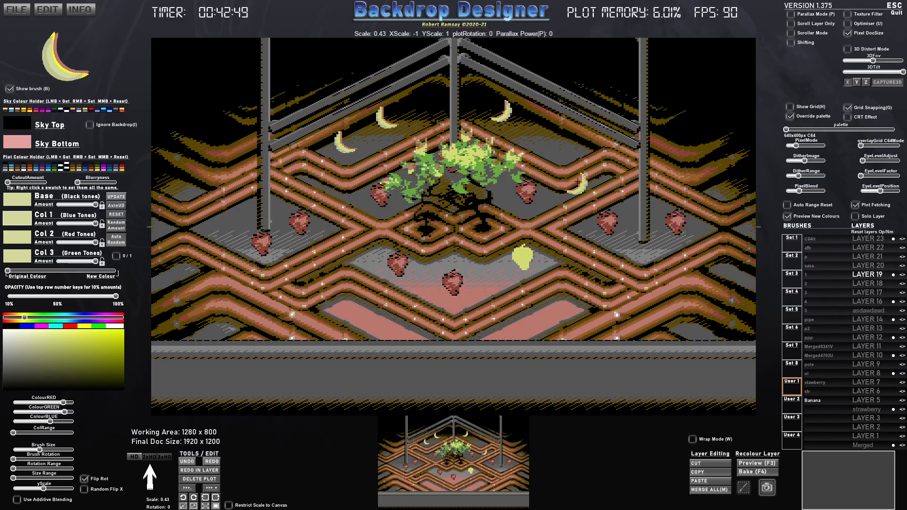
pyautogui.hotkey('ctrl', 'z')
pyautogui.hotkey('ctrl', 'z')
pyautogui.hotkey('ctrl', 'z')
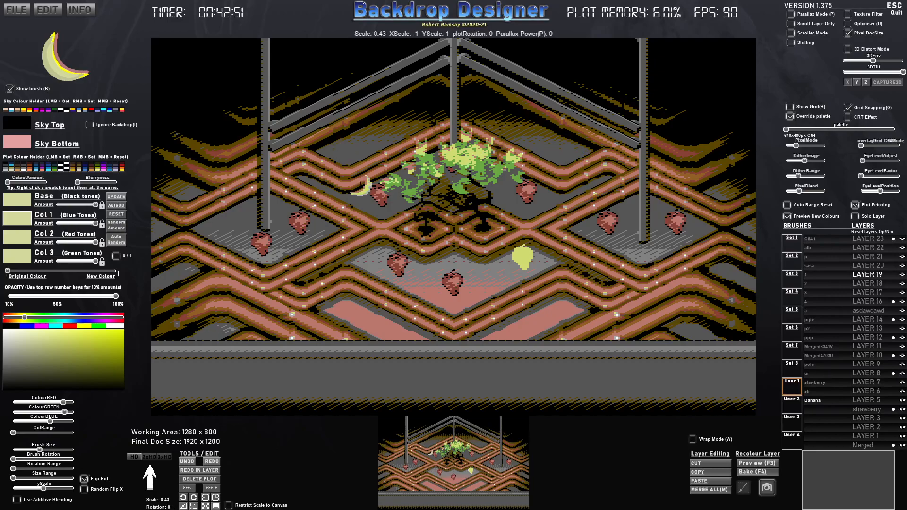
pyautogui.hotkey('ctrl', 'z')
pyautogui.hotkey('ctrl', 'z')
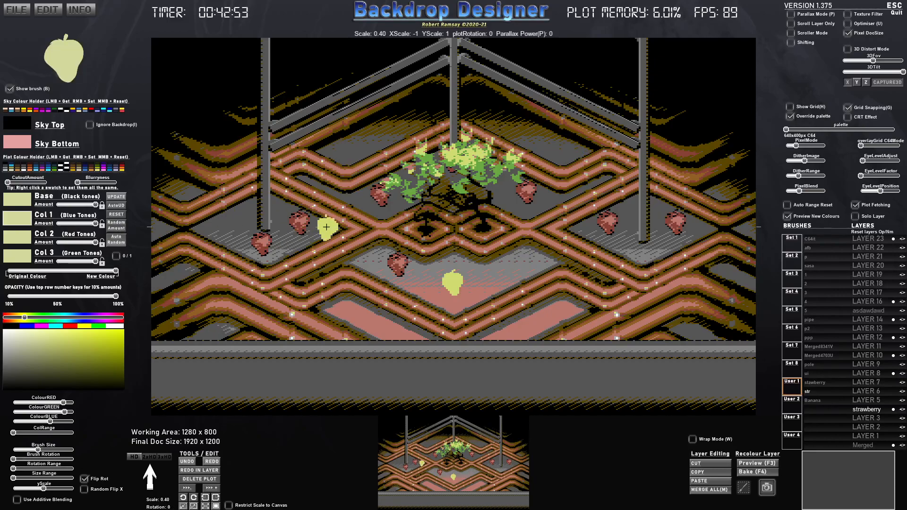
pyautogui.hotkey('ctrl', 'z')
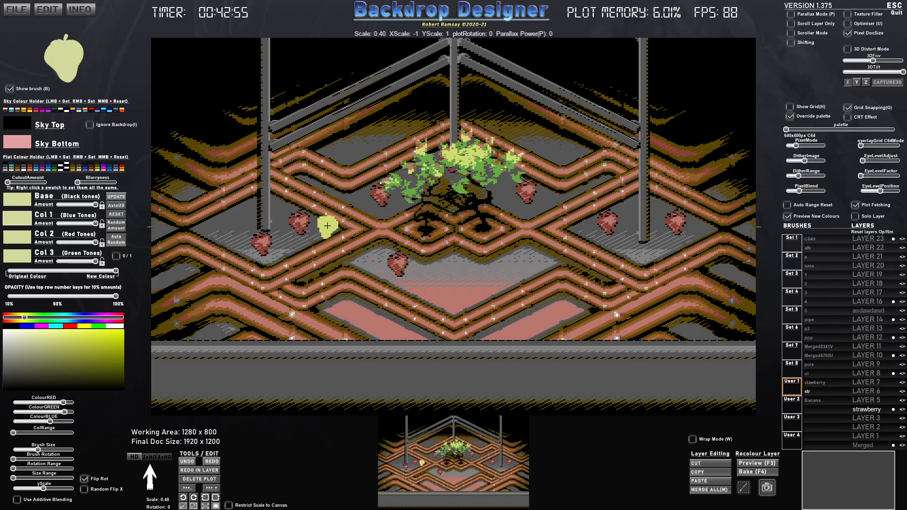
# - Redo the removed strawberry stamps, restore the right one of the central platform to red, and keep the blend at original colour
pyautogui.hotkey('ctrl', 'y')
pyautogui.hotkey('ctrl', 'y')
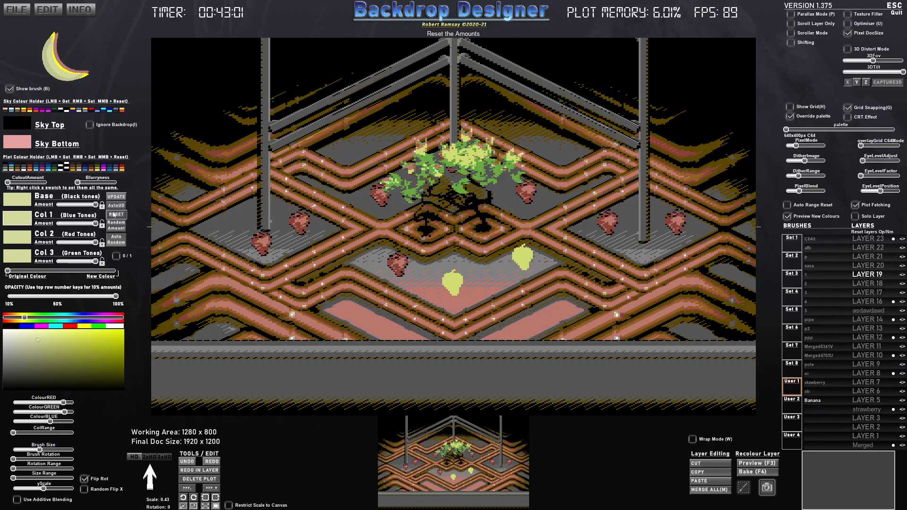
pyautogui.hotkey('ctrl', 'z')
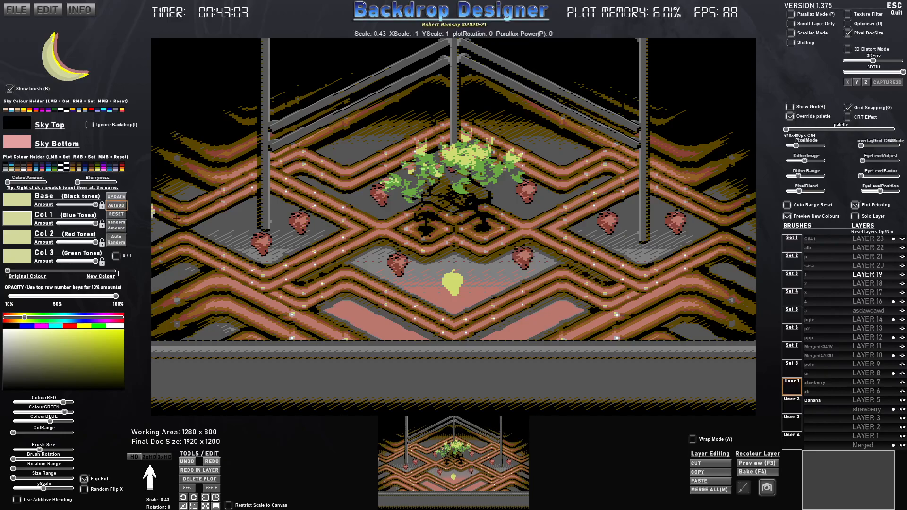
pyautogui.hotkey('ctrl', 'y')
pyautogui.hotkey('ctrl', 'z')
pyautogui.hotkey('ctrl', 'z')
pyautogui.hotkey('ctrl', 'y')
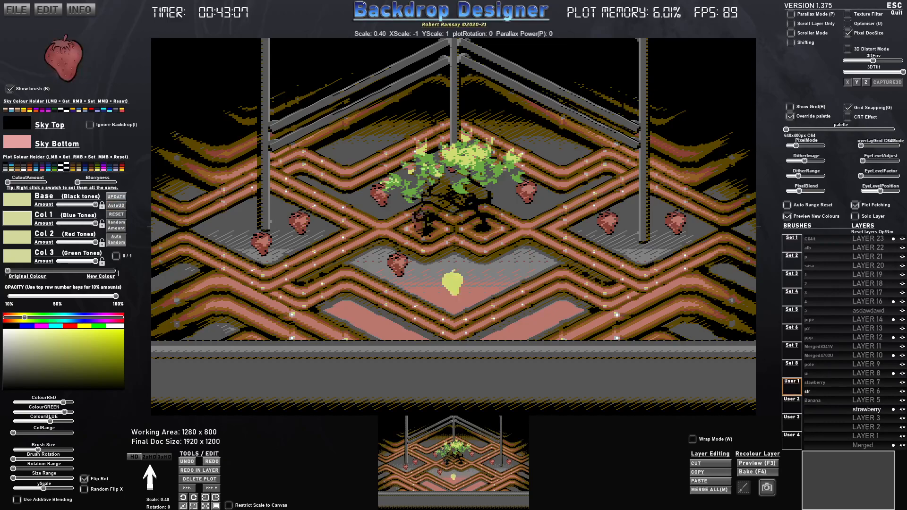
pyautogui.hotkey('ctrl', 'y')
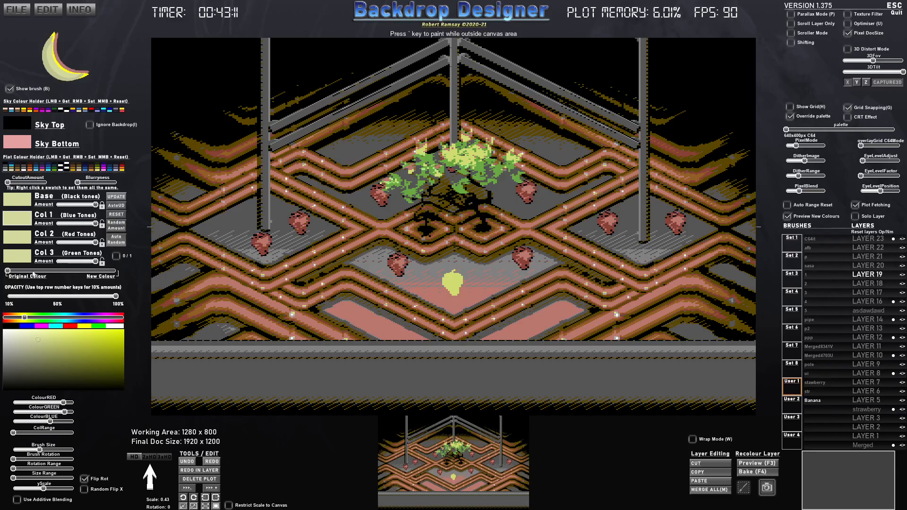
pyautogui.moveTo(19, 272)
pyautogui.mouseDown()
pyautogui.moveTo(118, 269)
pyautogui.moveTo(5, 272)
pyautogui.mouseUp()
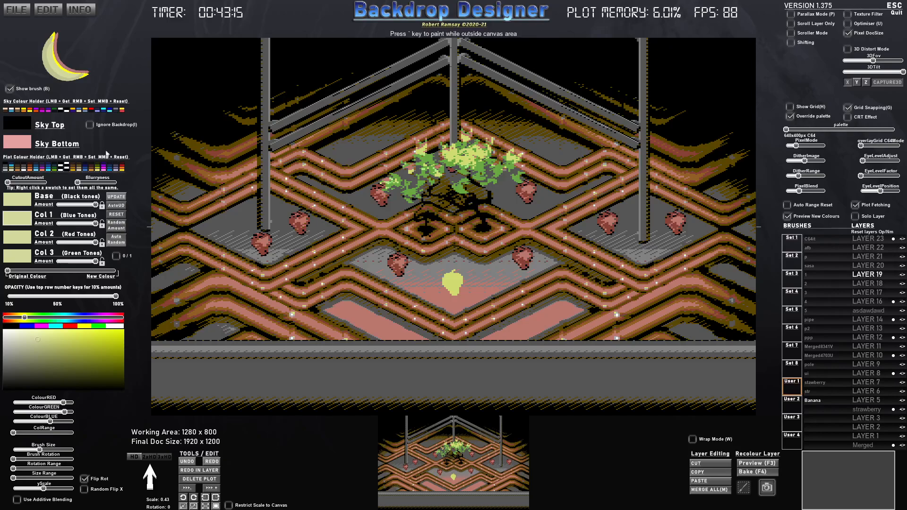
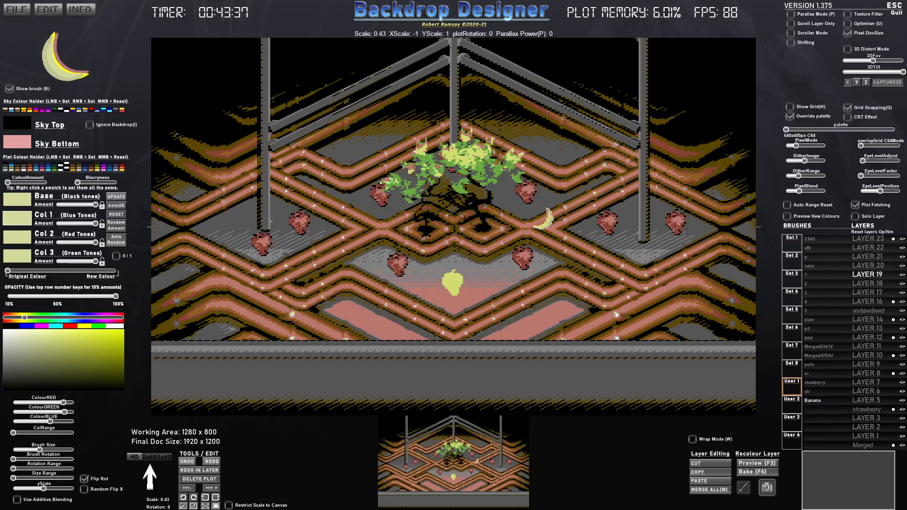
# - Undo the latest strawberry stamps back to the yellow one with plot fetching on, and step forward again
pyautogui.hotkey('ctrl', 'z')
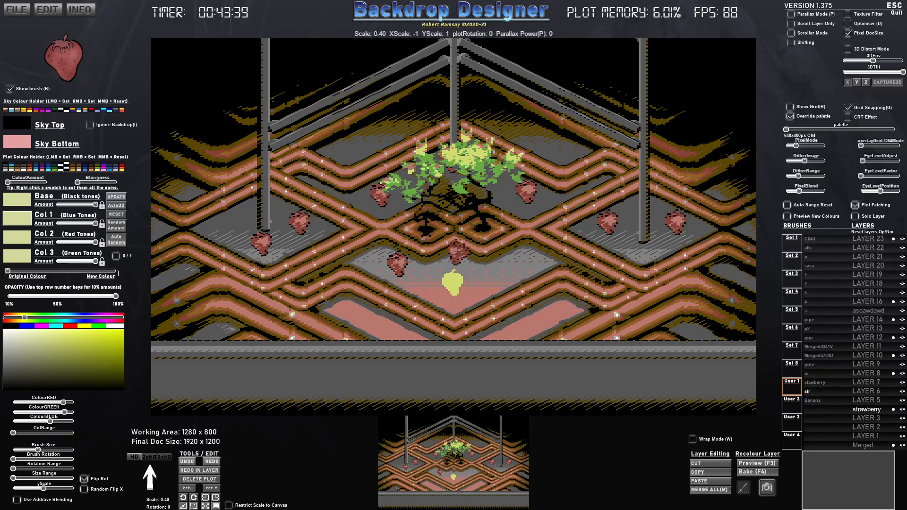
pyautogui.hotkey('ctrl', 'z')
pyautogui.hotkey('ctrl', 'y')
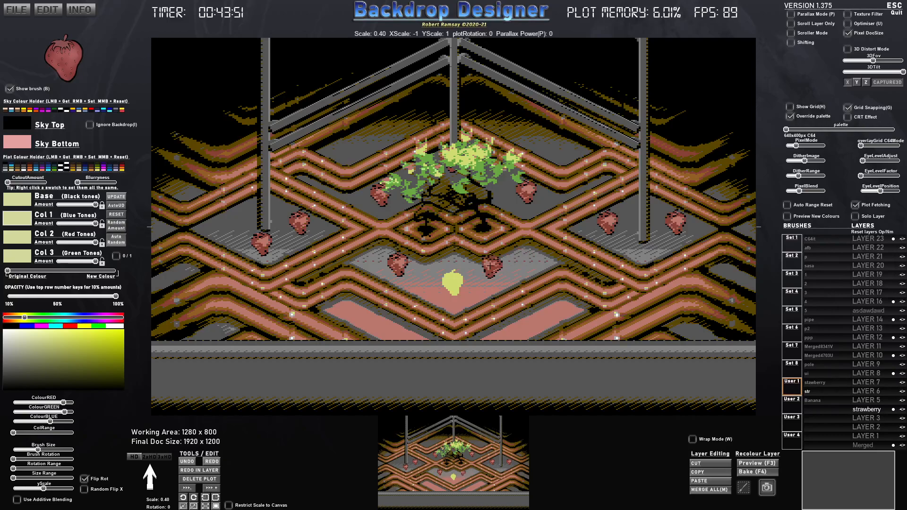
pyautogui.click(461, 283)
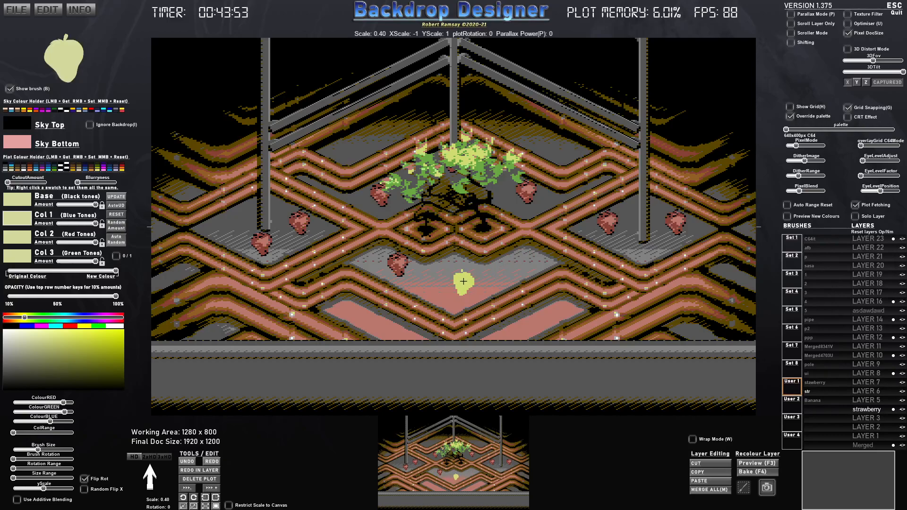
pyautogui.rightClick(463, 282)
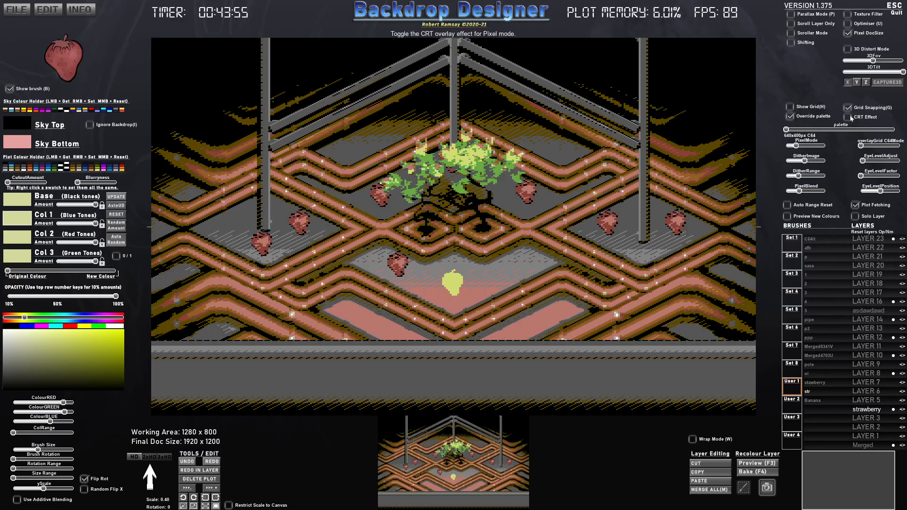
# - Redo the strawberry and banana stamps up to the large strawberries, and undo the large strawberries again
pyautogui.hotkey('ctrl', 'y')
pyautogui.hotkey('ctrl', 'y')
pyautogui.hotkey('ctrl', 'y')
pyautogui.hotkey('ctrl', 'y')
pyautogui.hotkey('ctrl', 'y')
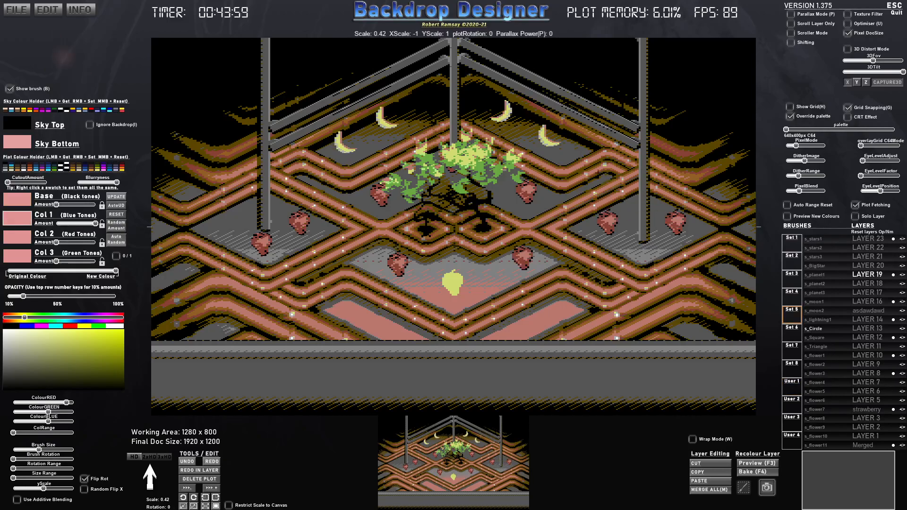
pyautogui.hotkey('ctrl', 'y')
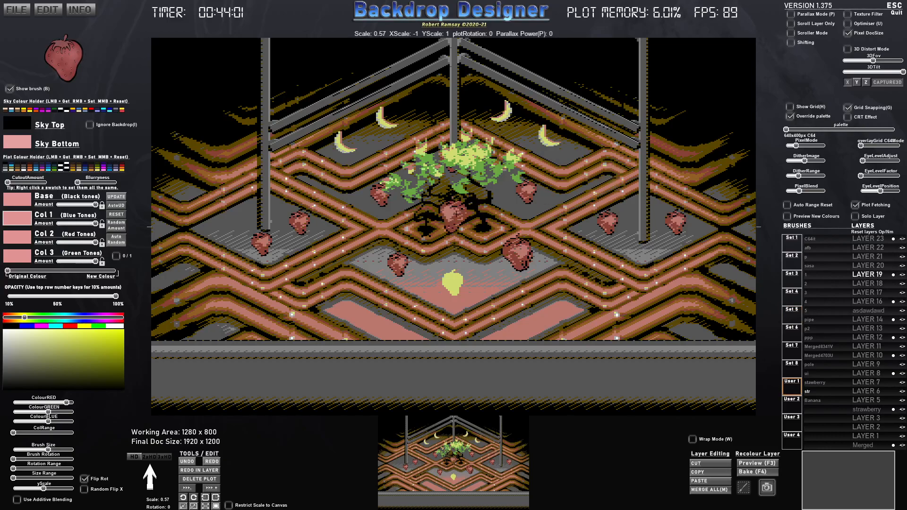
pyautogui.hotkey('ctrl', 'z')
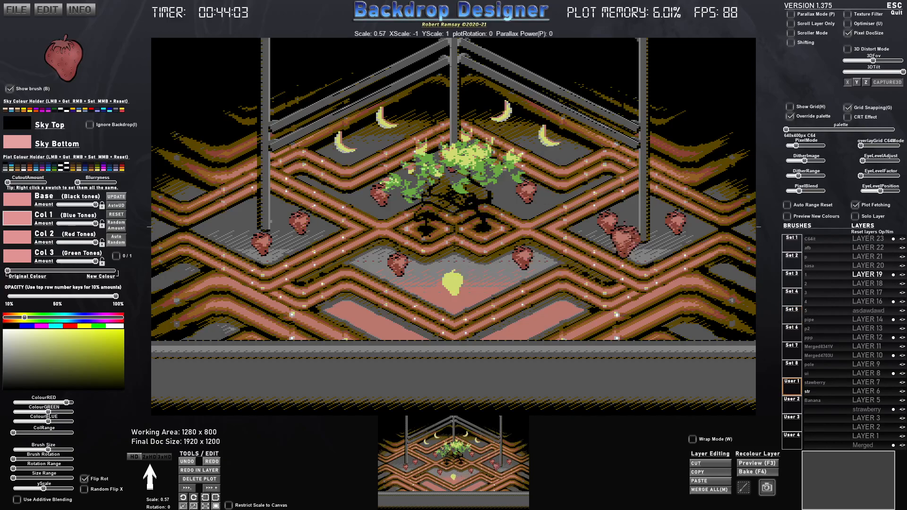
# - With plot fetching off, undo back through the yellow strawberry and replace it with a red one at scale 0.42
pyautogui.click(855, 205)
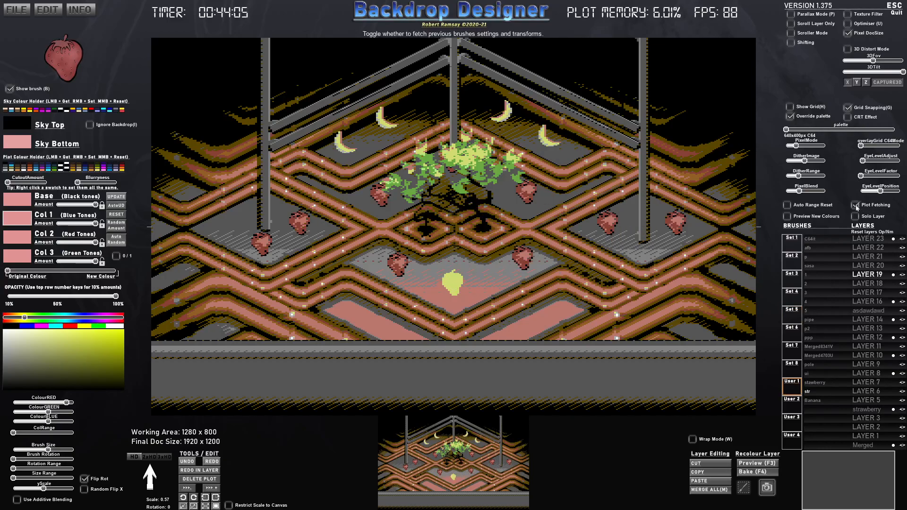
pyautogui.hotkey('ctrl', 'z')
pyautogui.hotkey('ctrl', 'z')
pyautogui.hotkey('ctrl', 'z')
pyautogui.hotkey('ctrl', 'z')
pyautogui.hotkey('ctrl', 'z')
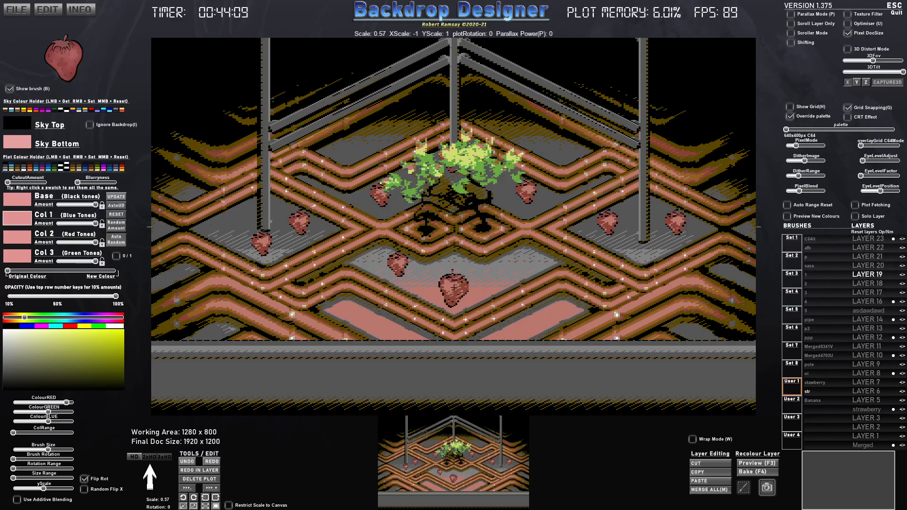
pyautogui.scroll(-2, 473, 283)
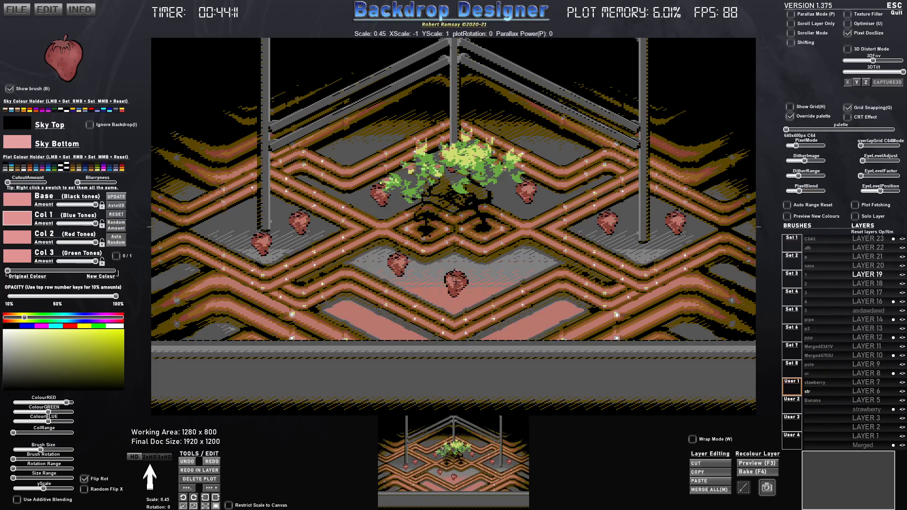
pyautogui.click(453, 280)
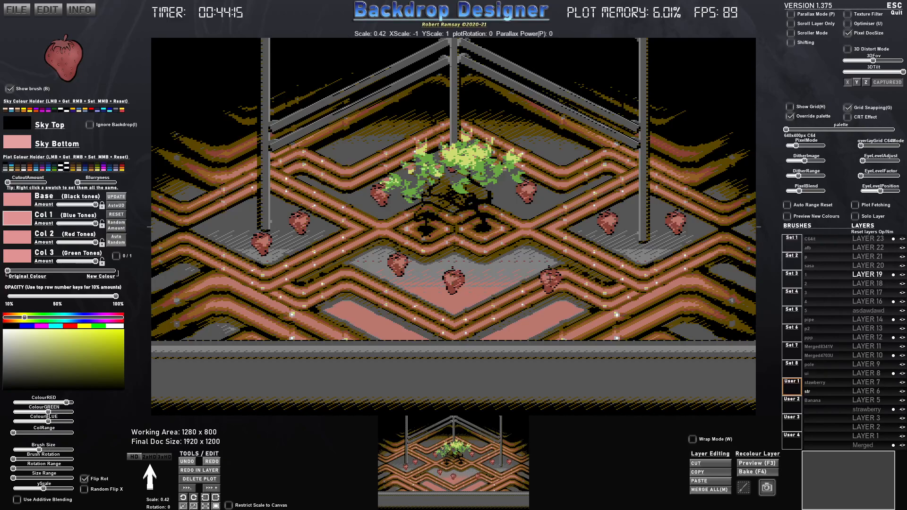
# - Show all existing plots and undo the large strawberries one by one, keeping the bananas and small strawberries
pyautogui.press('End')
pyautogui.click(414, 257)
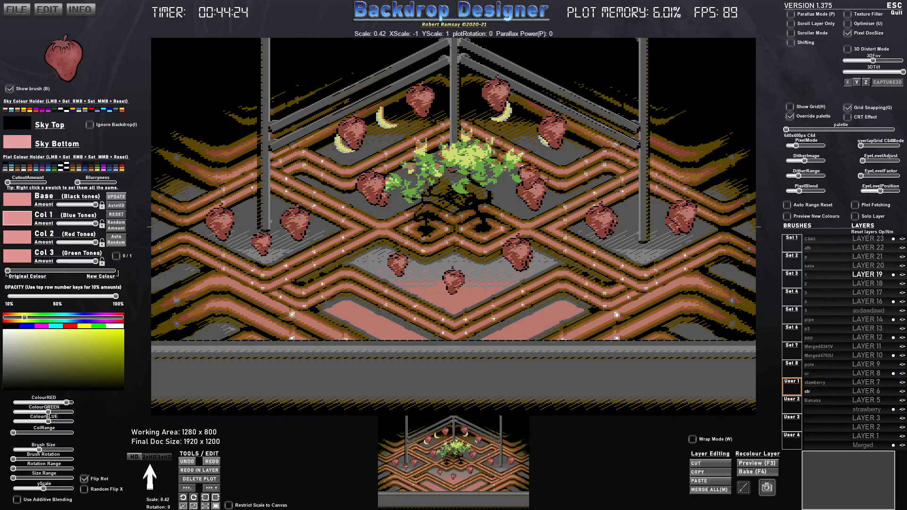
pyautogui.hotkey('ctrl', 'z')
pyautogui.hotkey('ctrl', 'z')
pyautogui.hotkey('ctrl', 'z')
pyautogui.hotkey('ctrl', 'z')
pyautogui.hotkey('ctrl', 'z')
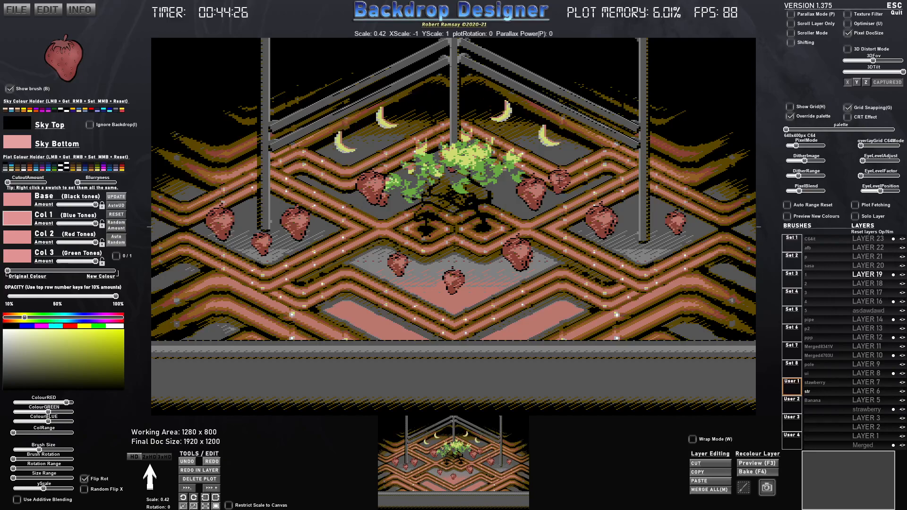
pyautogui.hotkey('ctrl', 'z')
pyautogui.hotkey('ctrl', 'z')
pyautogui.hotkey('ctrl', 'z')
pyautogui.hotkey('ctrl', 'z')
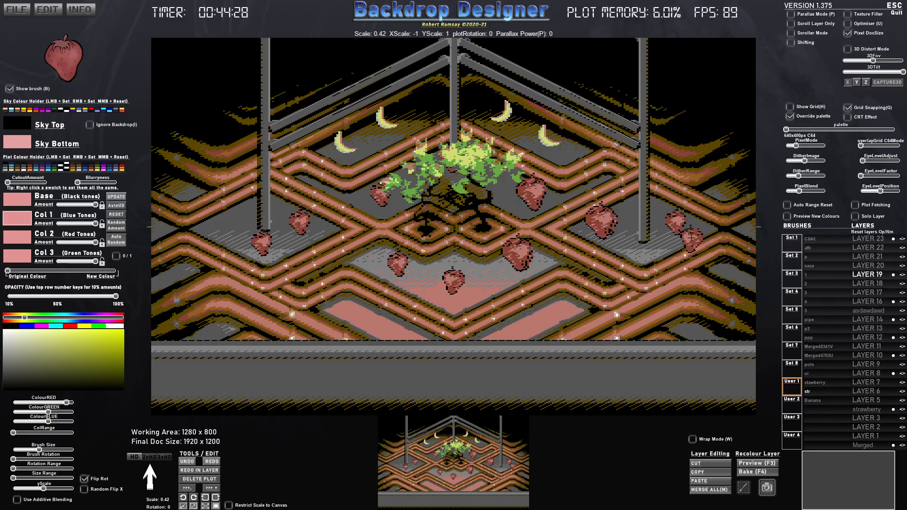
pyautogui.hotkey('ctrl', 'z')
pyautogui.hotkey('ctrl', 'z')
pyautogui.hotkey('ctrl', 'z')
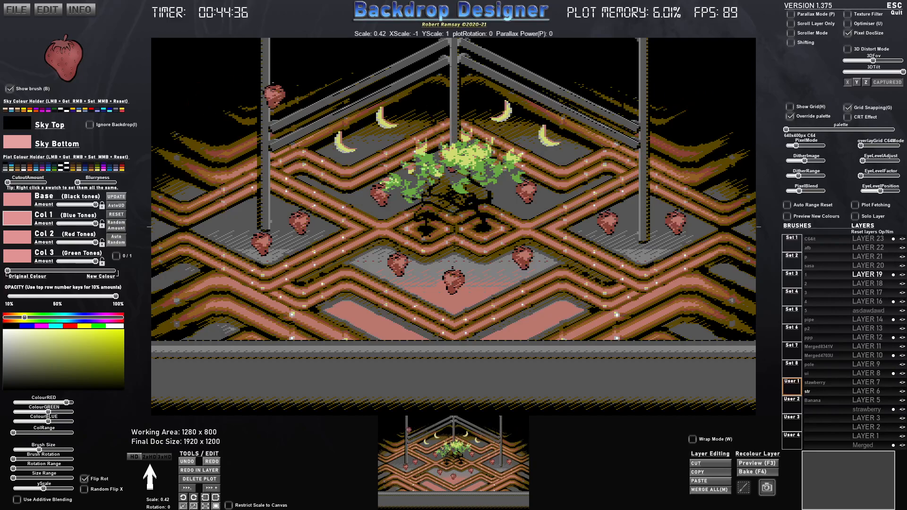
# - Stamp three red strawberries in a column down the dark area beside the left pole
pyautogui.click(185, 62)
pyautogui.click(189, 96)
pyautogui.click(190, 142)
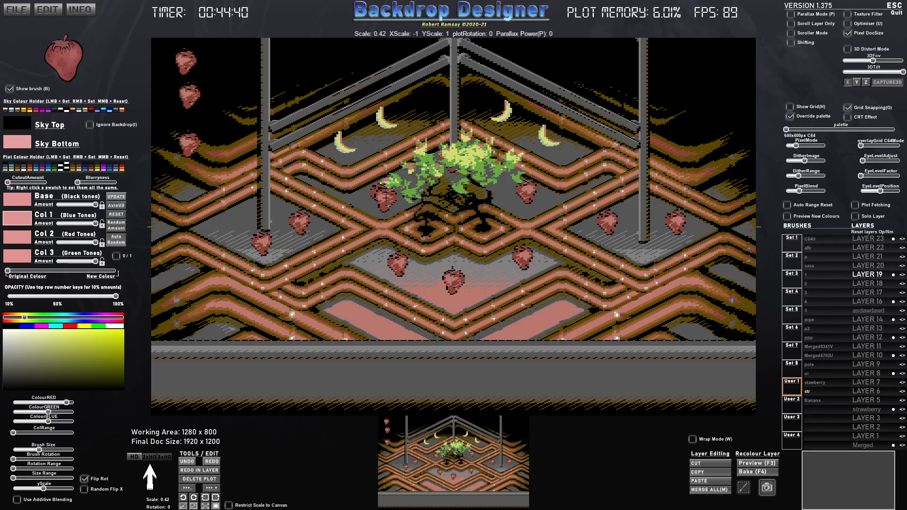
# - Undo the third strawberry in the column, auto-update the second to the full new colour, and redo the third
pyautogui.hotkey('ctrl', 'z')
pyautogui.click(121, 209)
pyautogui.moveTo(50, 273); pyautogui.dragTo(118, 273)
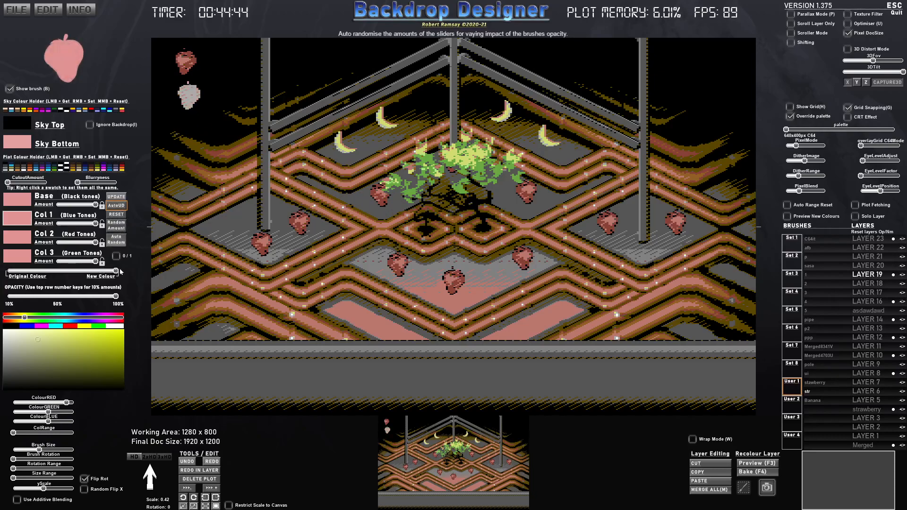
pyautogui.click(123, 208)
pyautogui.hotkey('ctrl', 'y')
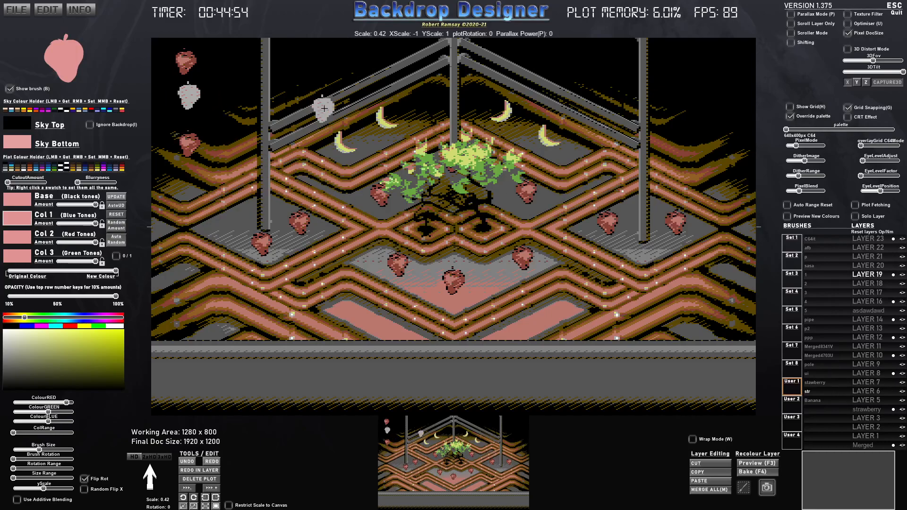
# - Undo the test strawberries beside the left pole
pyautogui.hotkey('ctrl', 'z')
pyautogui.hotkey('ctrl', 'z')
pyautogui.hotkey('ctrl', 'z')
pyautogui.hotkey('ctrl', 'z')
pyautogui.hotkey('ctrl', 'z')
pyautogui.hotkey('ctrl', 'z')
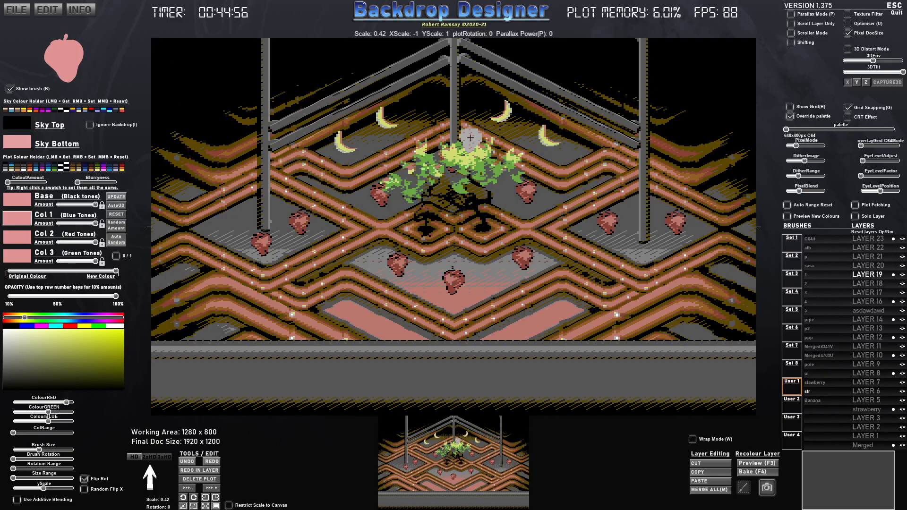
# - Undo further through the bananas, strawberries and poles into the plant, and redo a foliage plot with automatic colour update
pyautogui.hotkey('ctrl', 'z')
pyautogui.hotkey('ctrl', 'z')
pyautogui.hotkey('ctrl', 'z')
pyautogui.hotkey('ctrl', 'z')
pyautogui.hotkey('ctrl', 'z')
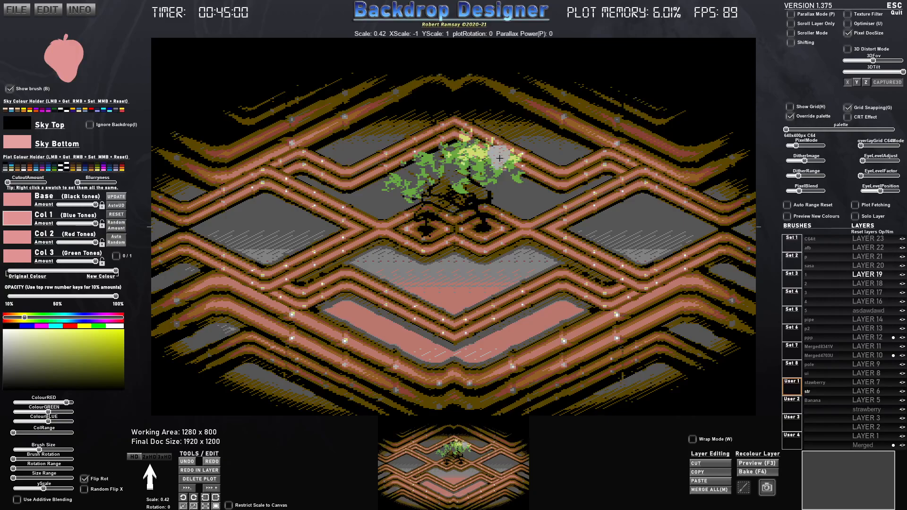
pyautogui.hotkey('ctrl', 'z')
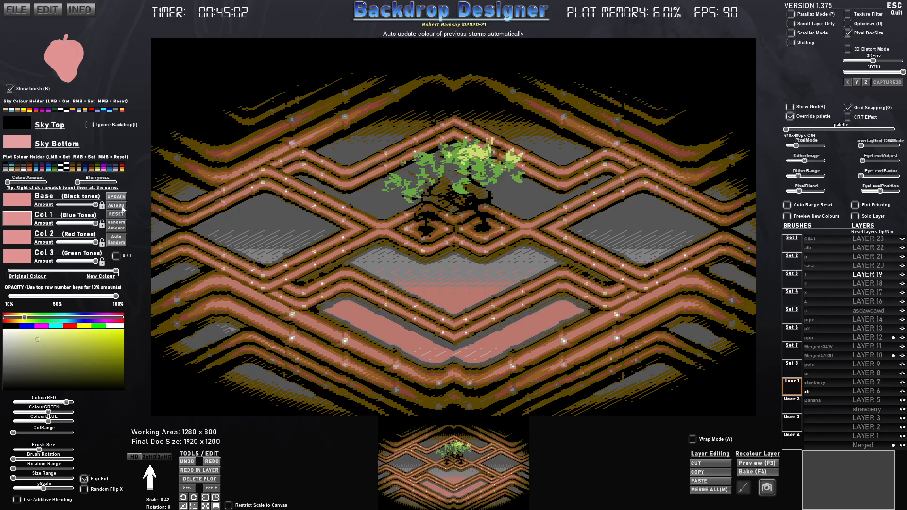
pyautogui.hotkey('ctrl', 'y')
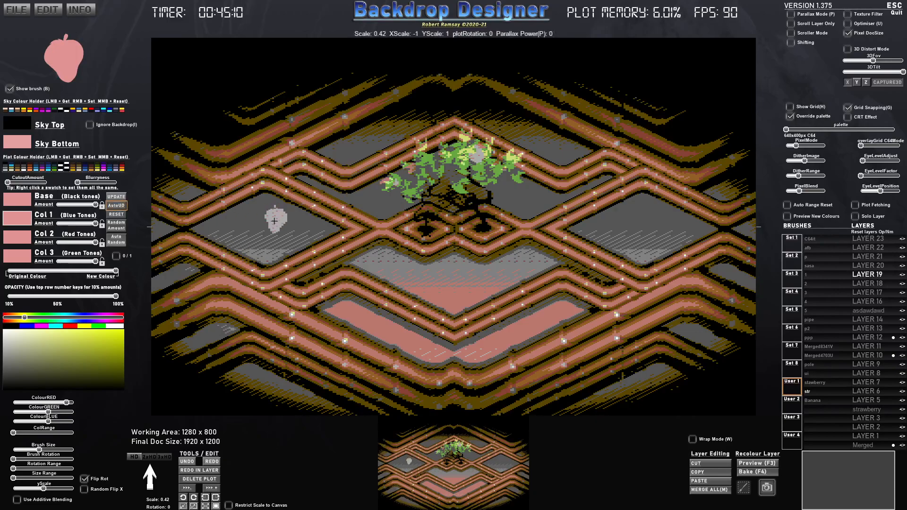
# - Restore all existing plots to the canvas, and decline the offer when it is requested a second time
pyautogui.press('End')
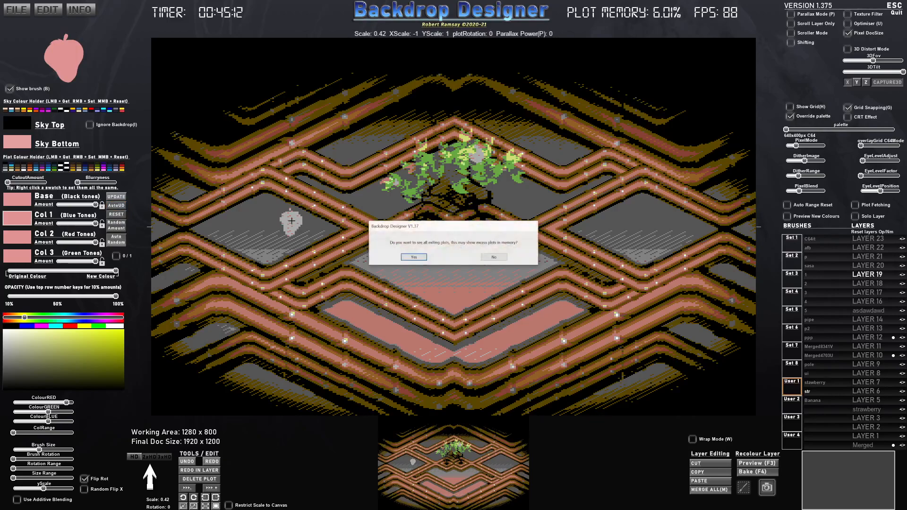
pyautogui.click(424, 260)
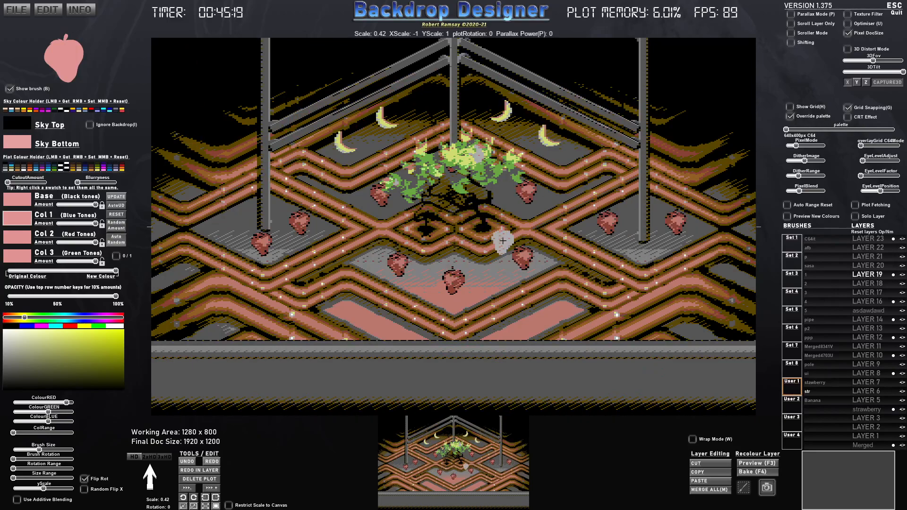
pyautogui.press('End')
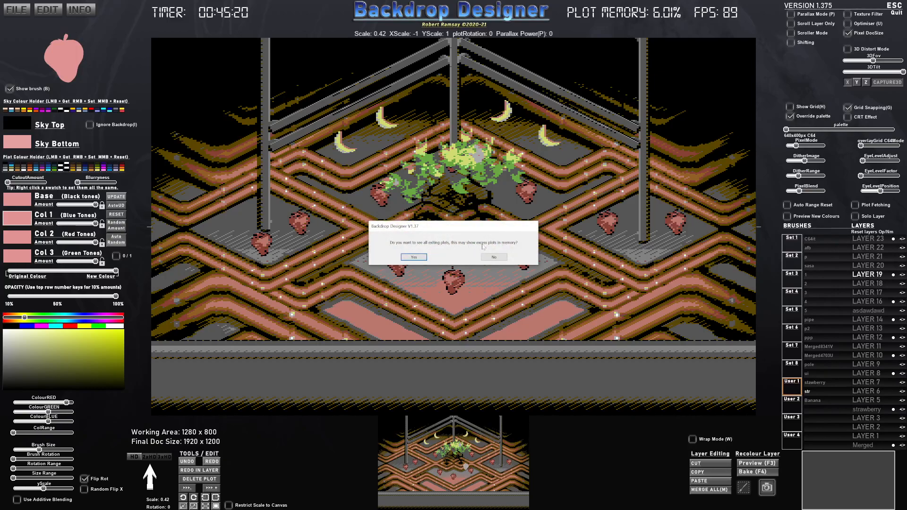
pyautogui.click(493, 258)
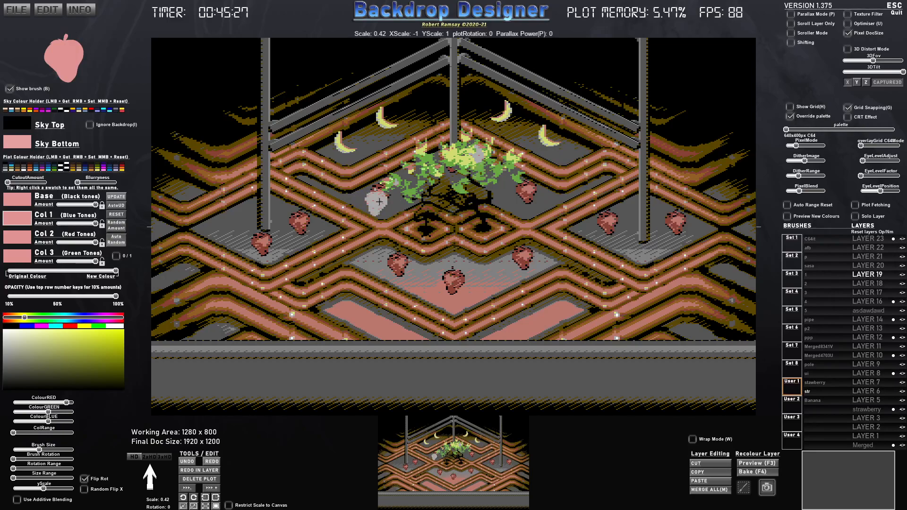
# - Undo the four banana stamps behind the plant and discard the undone plots from memory
pyautogui.hotkey('ctrl', 'z')
pyautogui.hotkey('ctrl', 'z')
pyautogui.hotkey('ctrl', 'z')
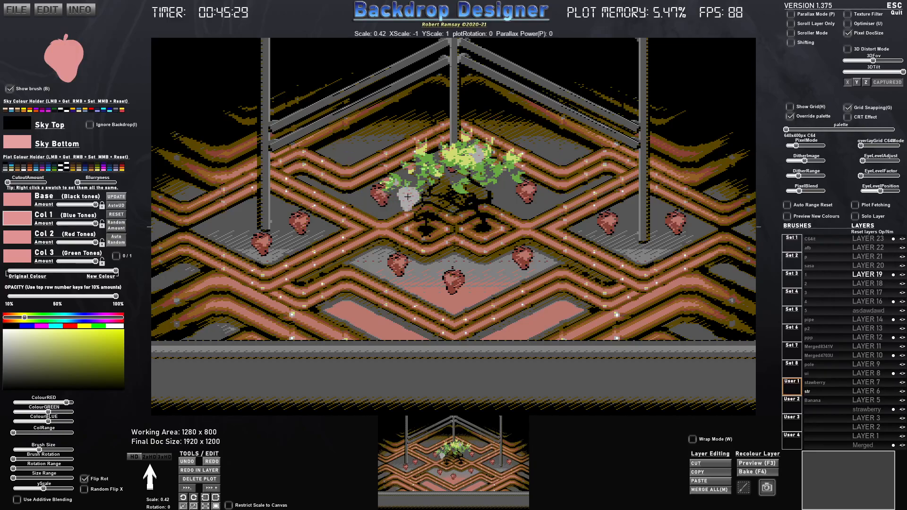
pyautogui.press('m')
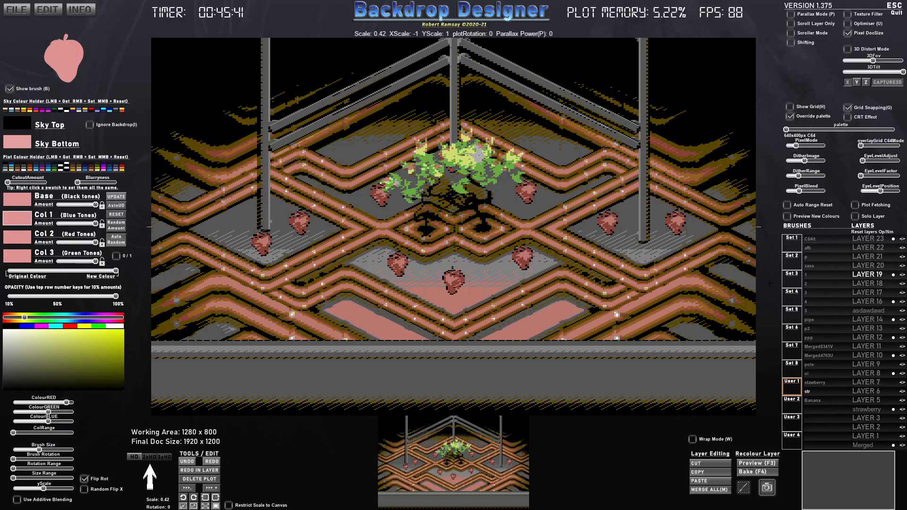
# - Using the Banana brush in its original colours, stamp four bananas behind the plant on the left and four mirrored on the right
pyautogui.click(813, 400)
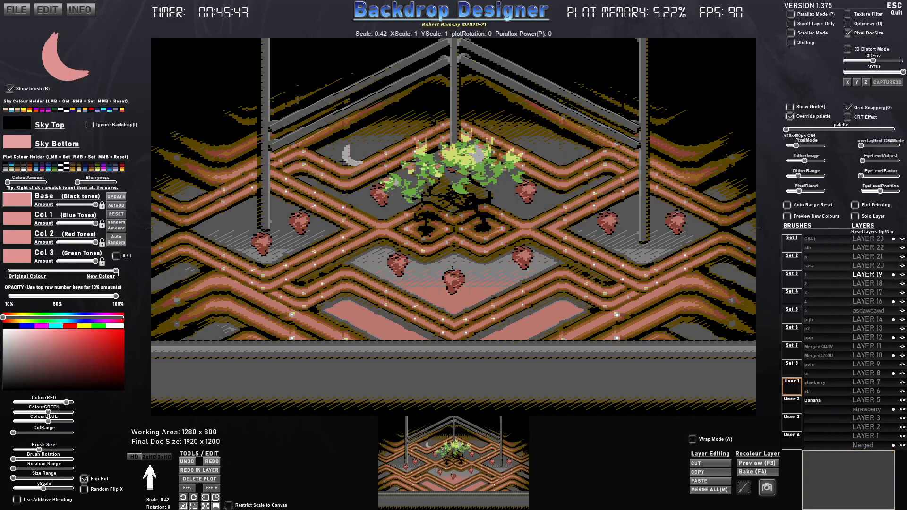
pyautogui.moveTo(78, 273); pyautogui.dragTo(7, 272)
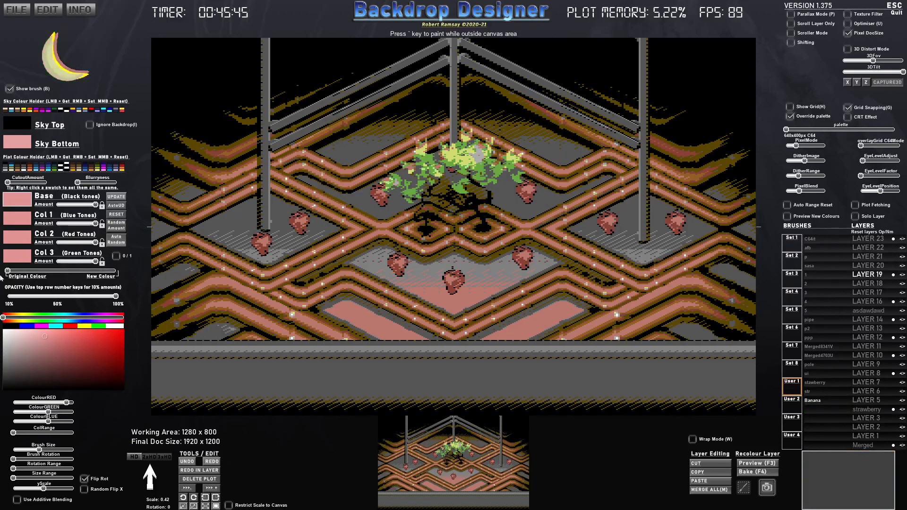
pyautogui.click(372, 128)
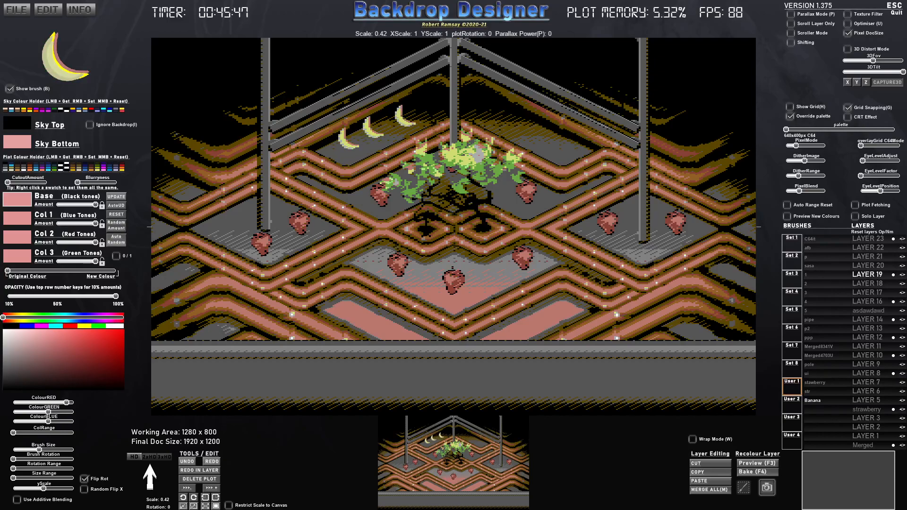
pyautogui.click(422, 105)
pyautogui.click(512, 115)
pyautogui.click(530, 126)
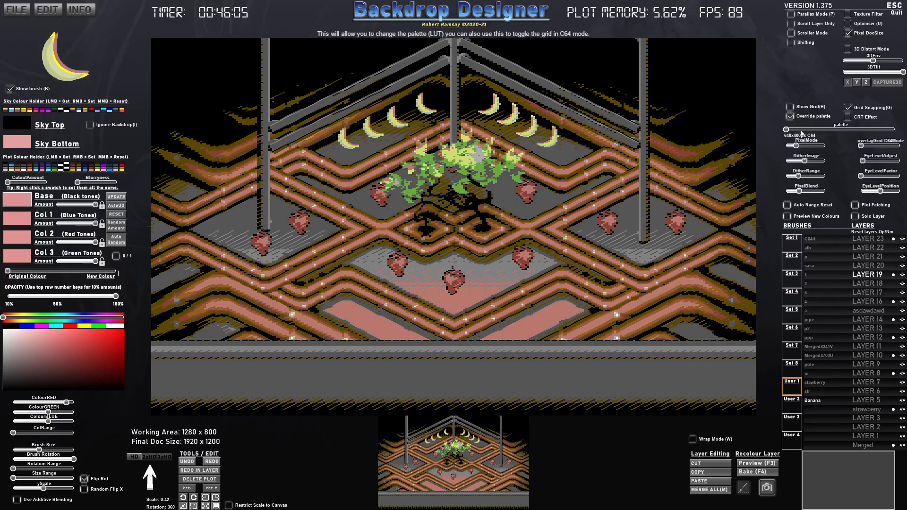
# - Lower the pixel mode to 320x200px C64 and enlarge the Banana brush to scale 0.47
pyautogui.moveTo(796, 146); pyautogui.dragTo(794, 147)
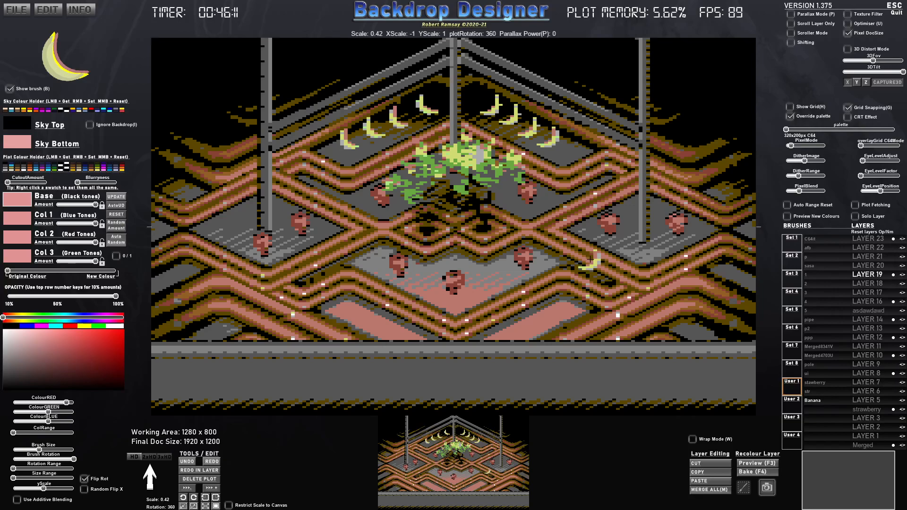
pyautogui.scroll(1, 522, 260)
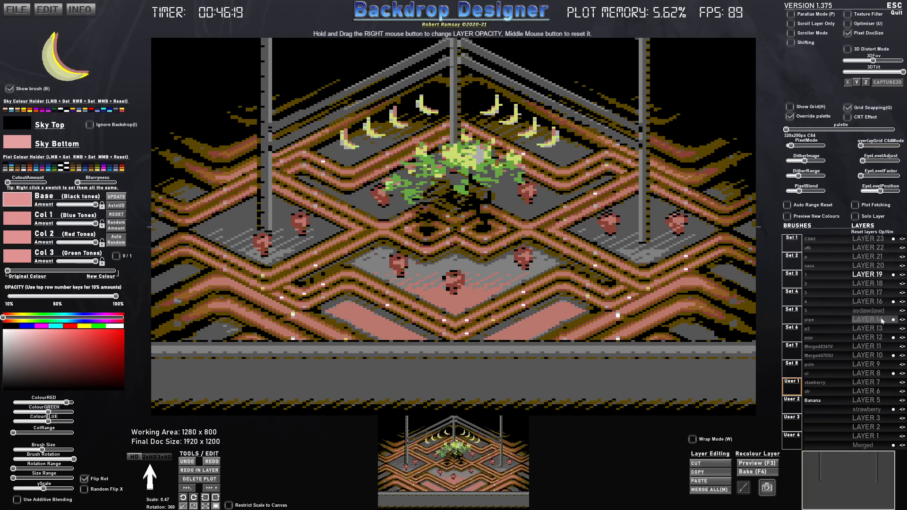
# - Save the whole backdrop to the Desktop as BKGD_1.375_1
pyautogui.click(15, 13)
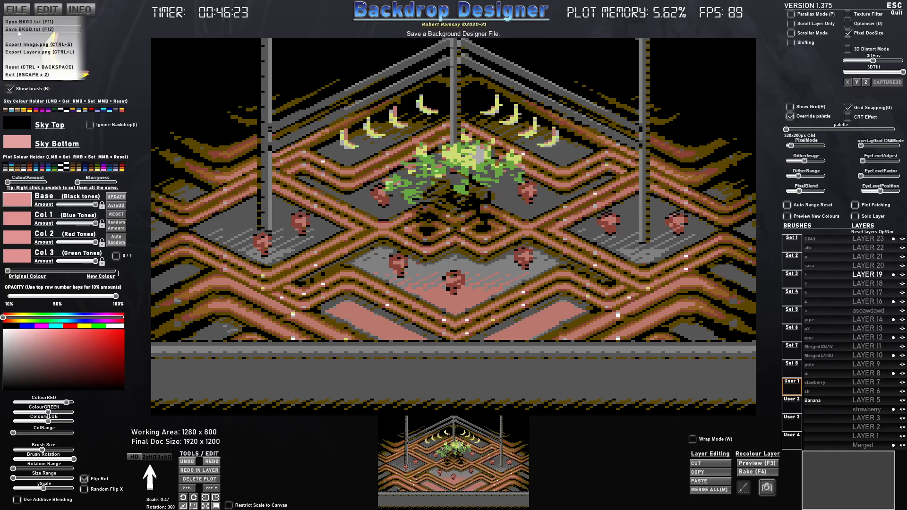
pyautogui.click(23, 30)
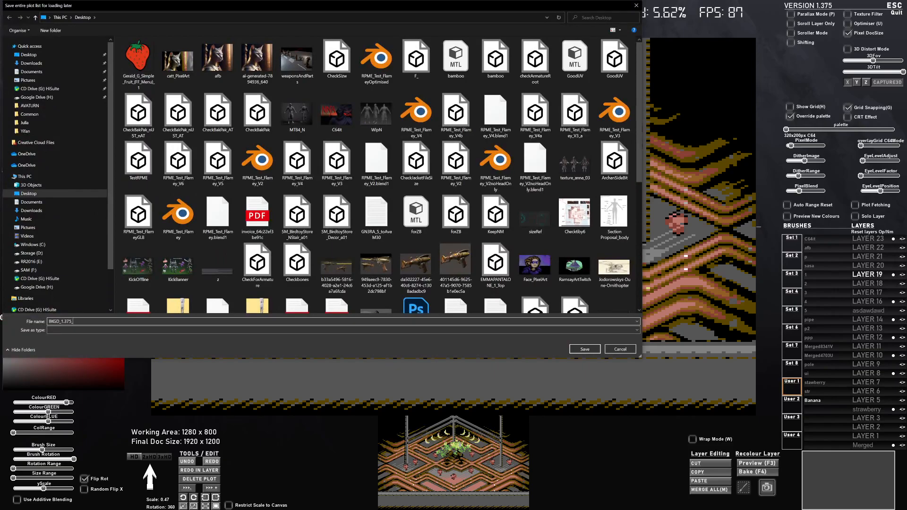
pyautogui.write('1')
pyautogui.click(582, 349)
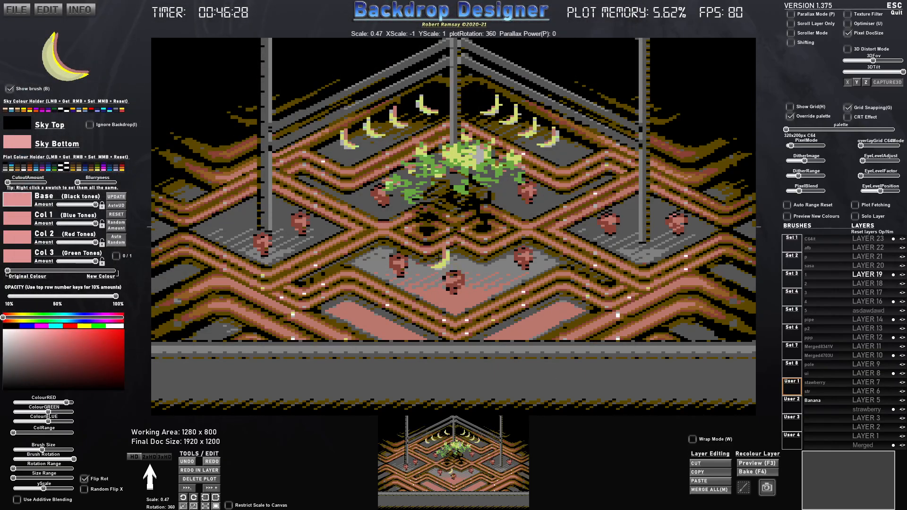
# - Restart the program and load the saved backdrop BKGD_1.375_1 from the Desktop, agreeing to reset the plot data
pyautogui.press('Escape')
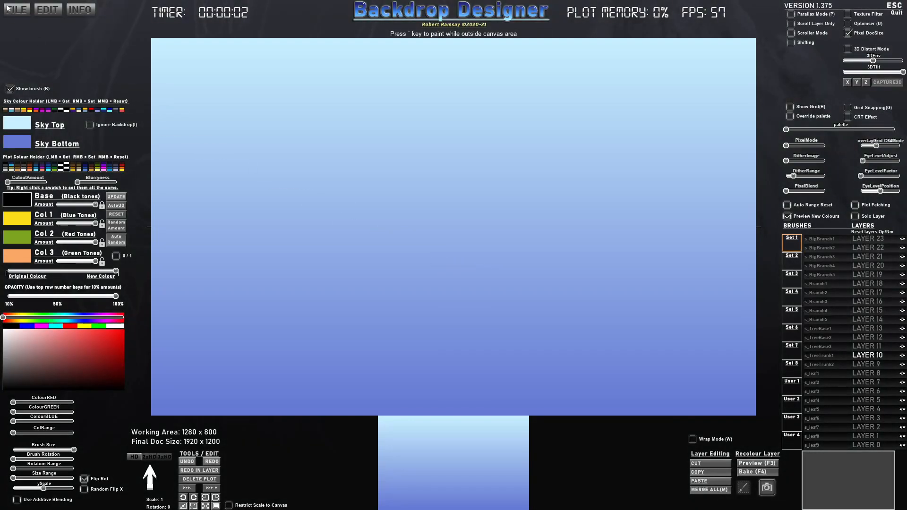
pyautogui.click(17, 10)
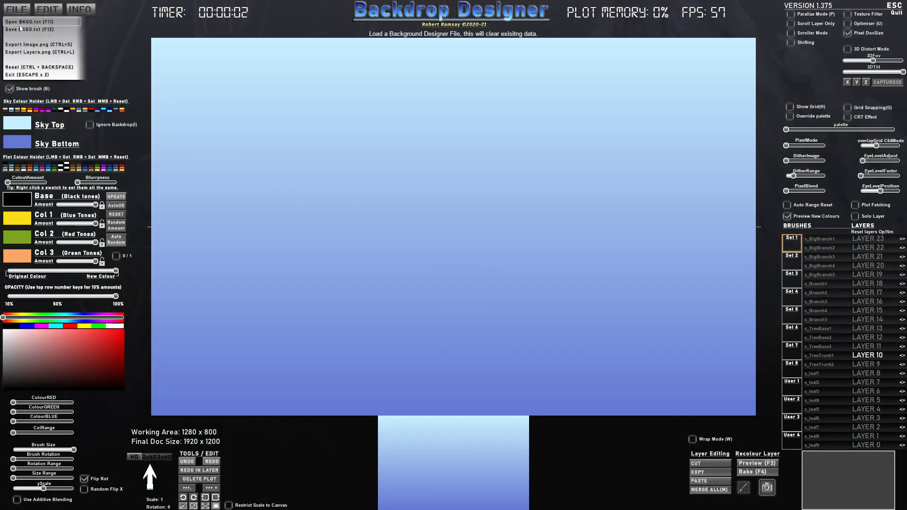
pyautogui.click(21, 22)
pyautogui.click(132, 64)
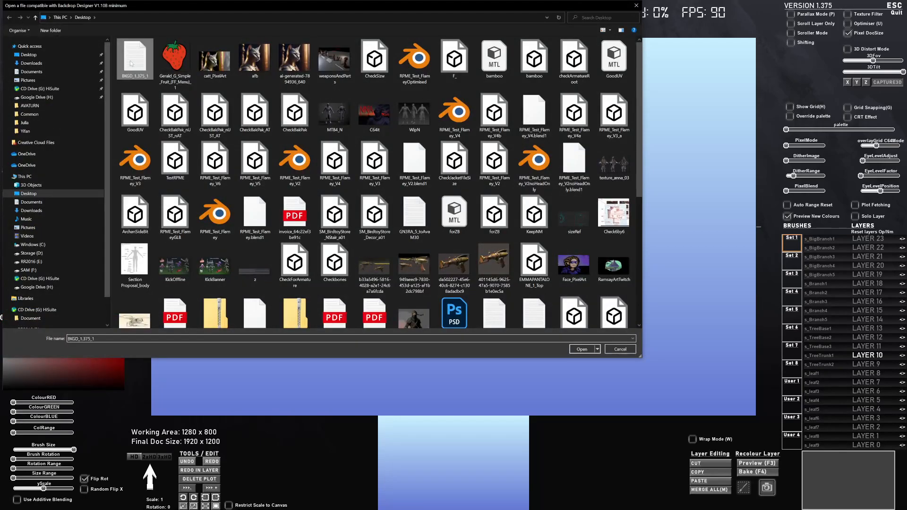
pyautogui.doubleClick(132, 63)
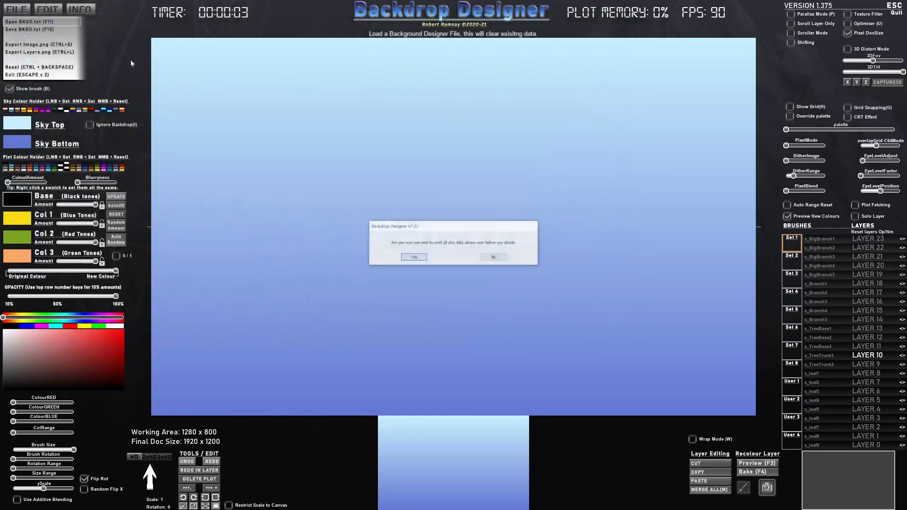
pyautogui.click(413, 258)
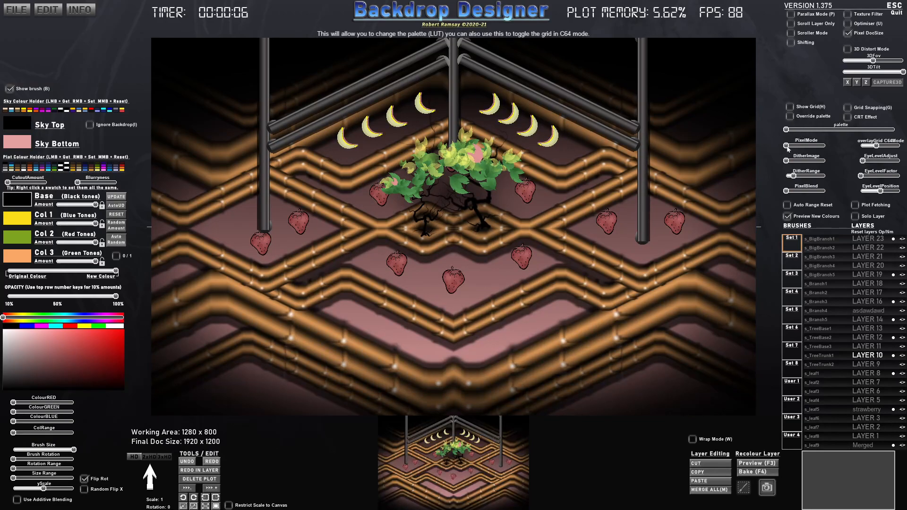
# - Set the pixel mode to 320x200px C64, remove the C64 grid overlay and raise the image dithering slightly
pyautogui.moveTo(787, 147); pyautogui.dragTo(791, 145)
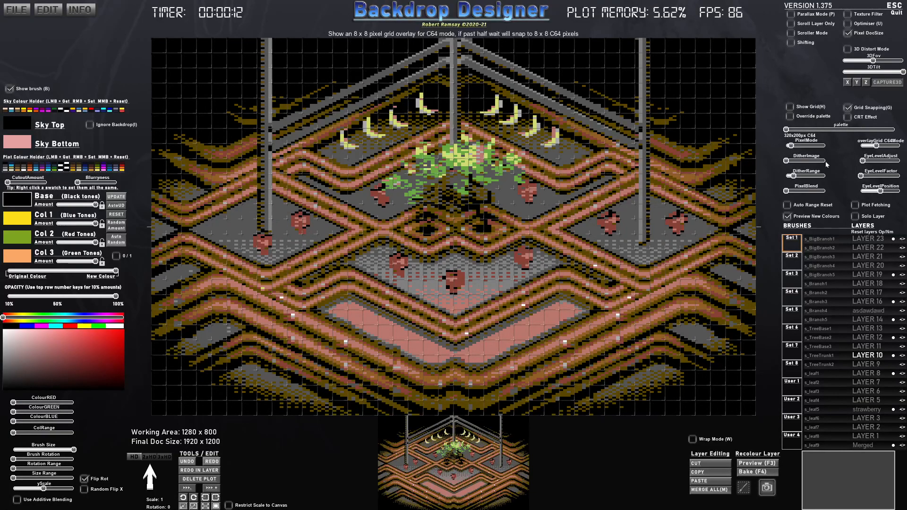
pyautogui.moveTo(877, 147); pyautogui.dragTo(866, 149)
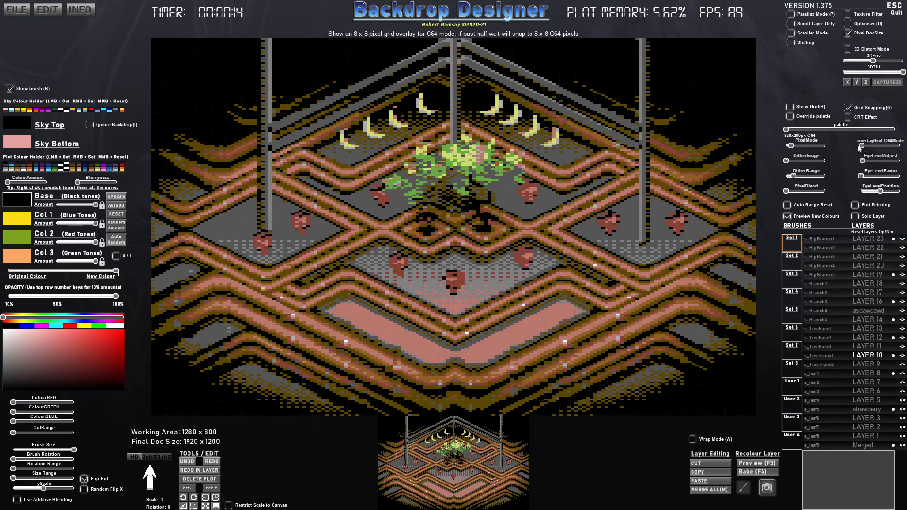
pyautogui.moveTo(790, 162)
pyautogui.mouseDown()
pyautogui.moveTo(792, 147)
pyautogui.moveTo(811, 148)
pyautogui.moveTo(795, 147)
pyautogui.mouseUp()
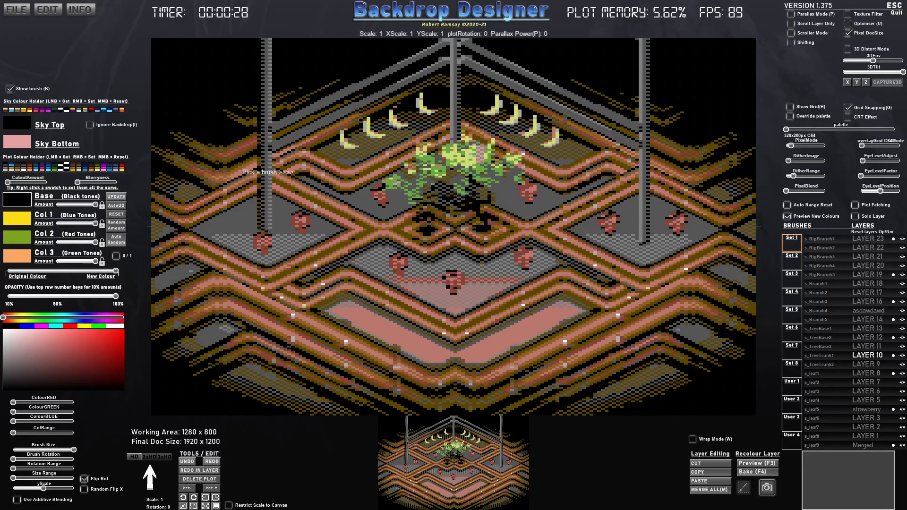
# - Reset all plot data to empty the canvas and switch the pixel mode off
pyautogui.press('Delete')
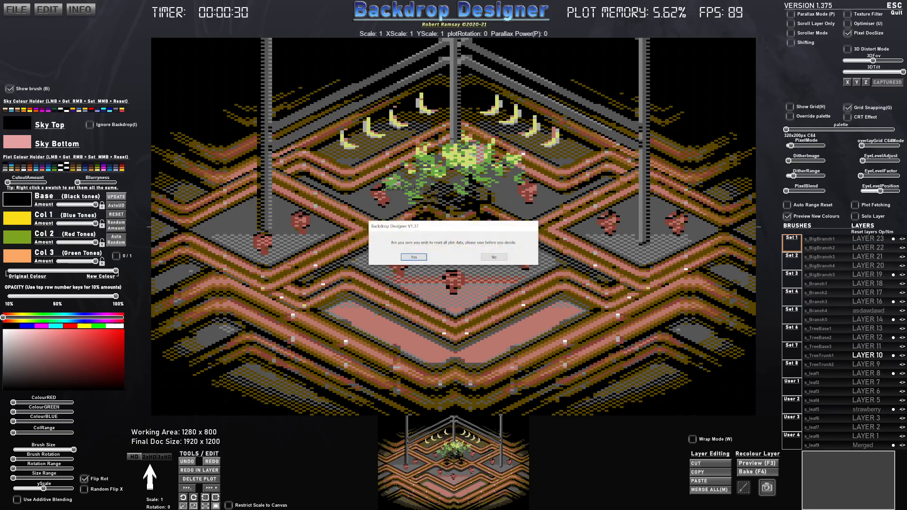
pyautogui.click(411, 258)
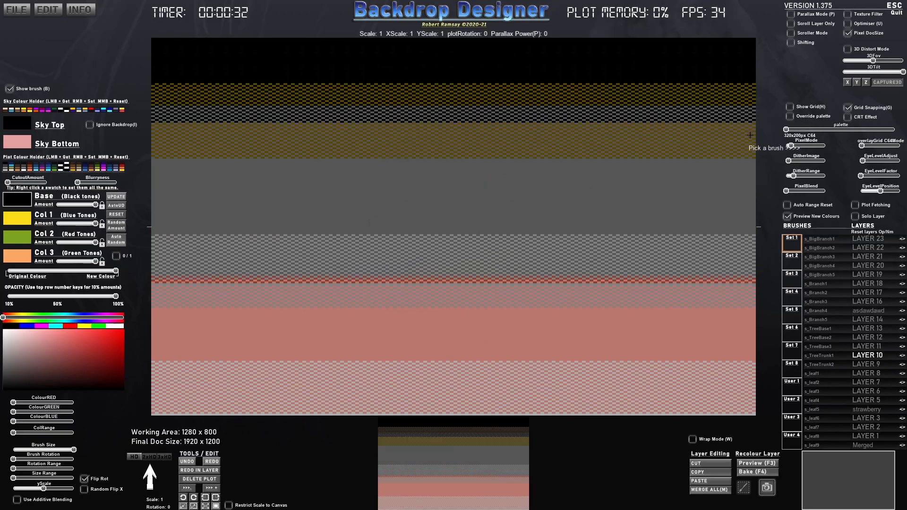
pyautogui.moveTo(791, 146); pyautogui.dragTo(775, 144)
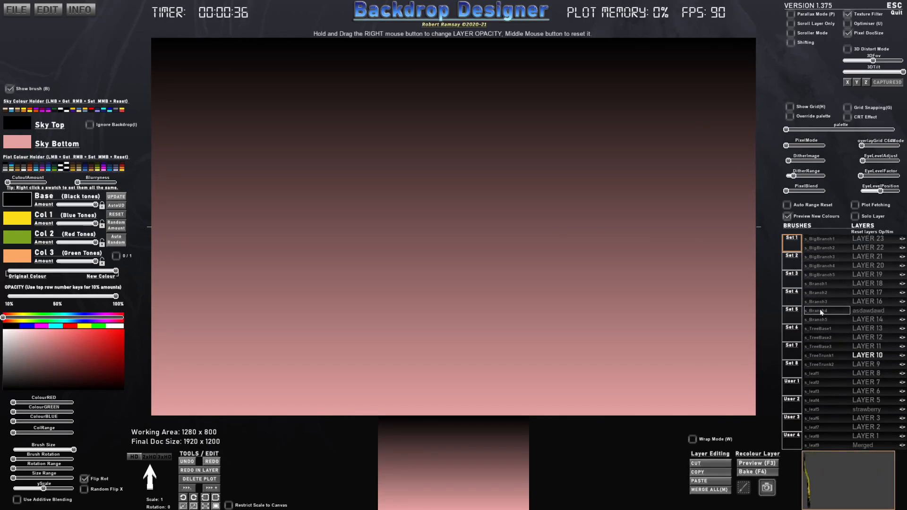
# - Enable 3D Distort Mode, scale the test grid to 0.75 and tilt it back into a floor-like perspective
pyautogui.click(846, 50)
pyautogui.scroll(-9, 480, 197)
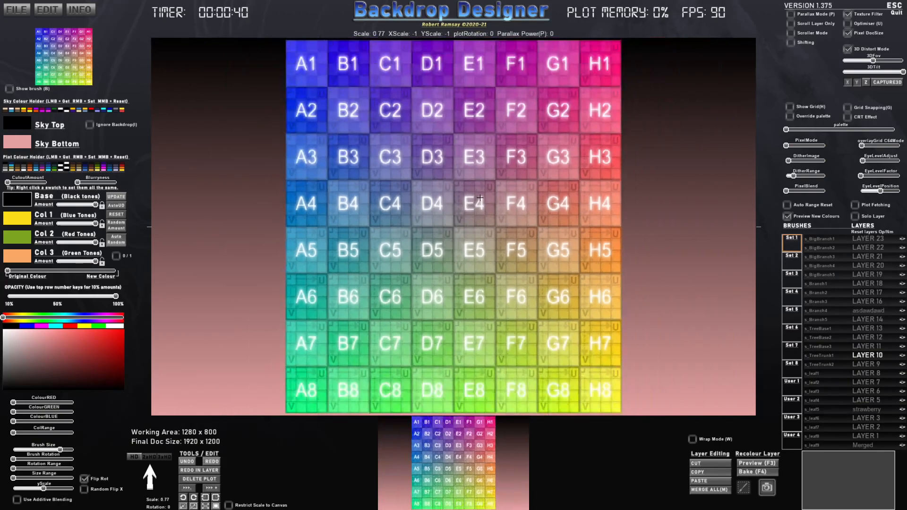
pyautogui.scroll(4, 480, 198)
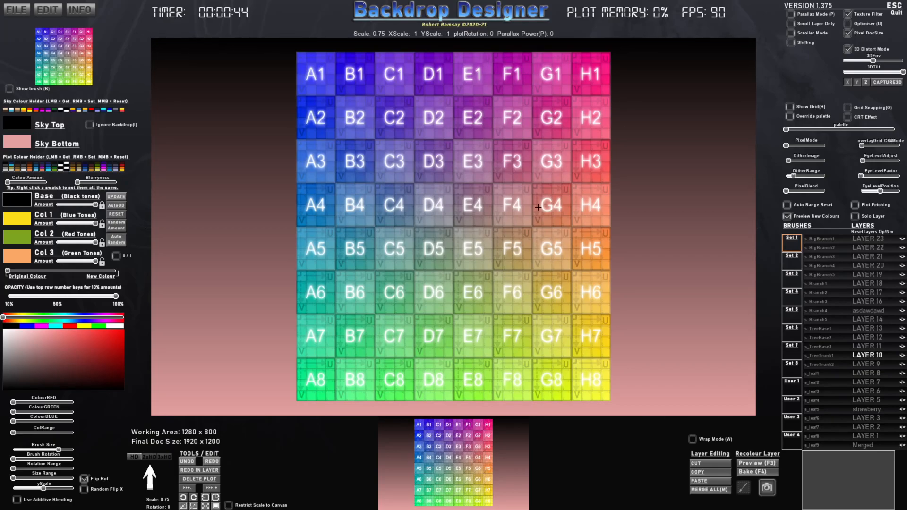
pyautogui.moveTo(873, 61); pyautogui.dragTo(856, 72)
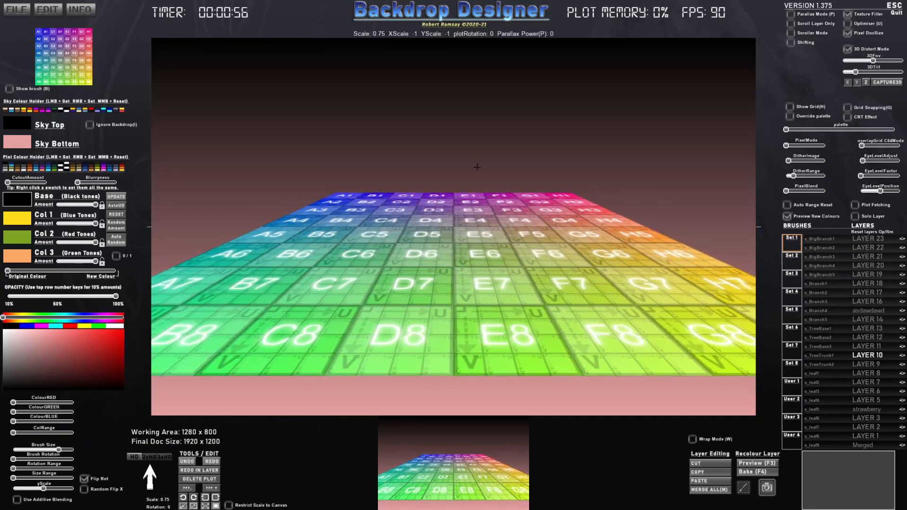
# - Preview several branch, tree and leaf brushes from Set 1 with the 3D distortion applied
pyautogui.click(822, 319)
pyautogui.click(824, 303)
pyautogui.click(830, 346)
pyautogui.click(825, 382)
pyautogui.click(826, 409)
# - Switch to brush Set 5, preview its second moon, circle and lightning brushes in 3D, and choose s_moon1
pyautogui.click(796, 319)
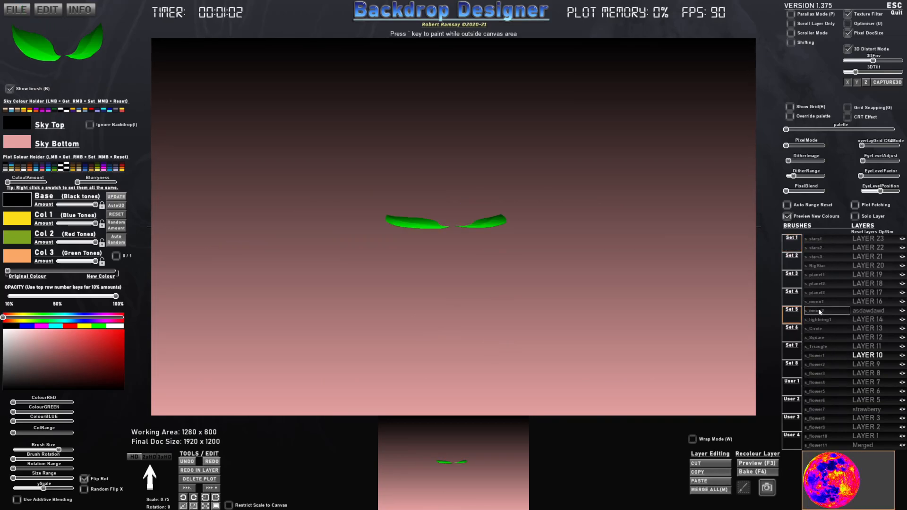
pyautogui.click(819, 311)
pyautogui.click(822, 327)
pyautogui.click(821, 314)
pyautogui.click(823, 319)
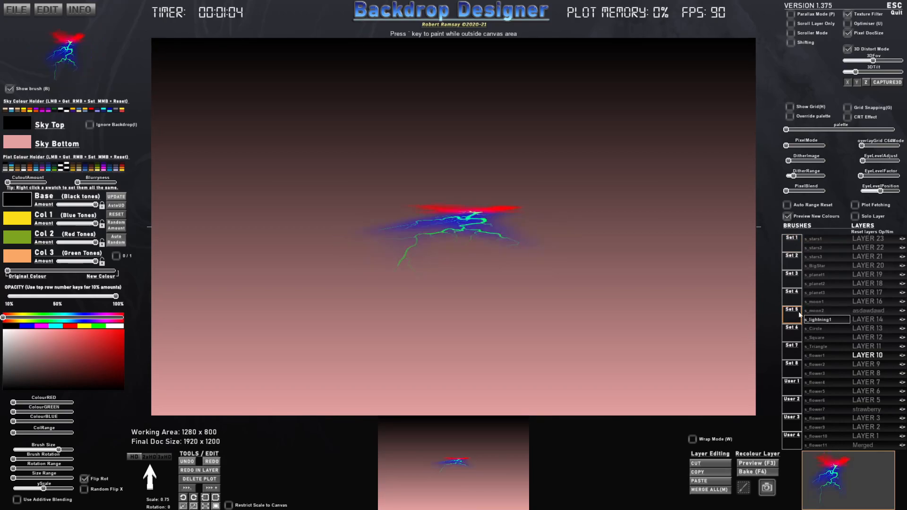
pyautogui.click(824, 301)
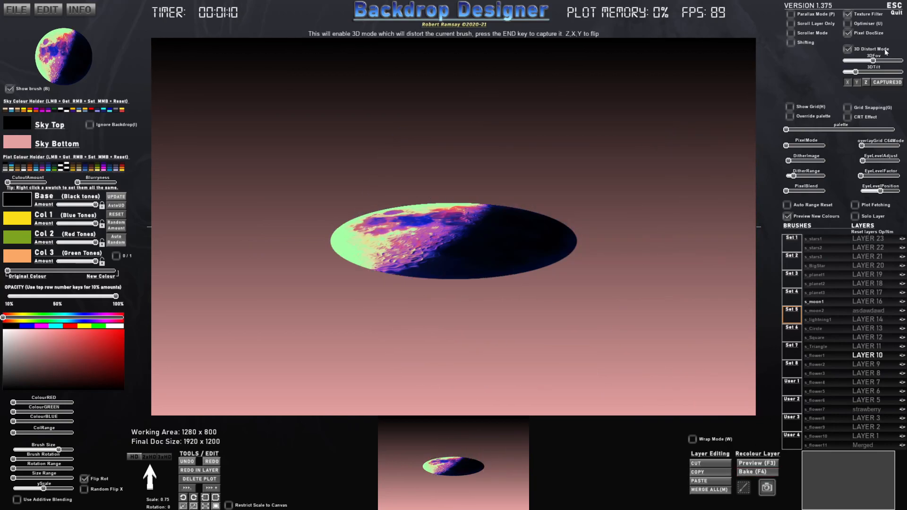
# - Capture the tilted moon as a brush, with the eye level factor at maximum and the brush scaled to 5
pyautogui.click(886, 82)
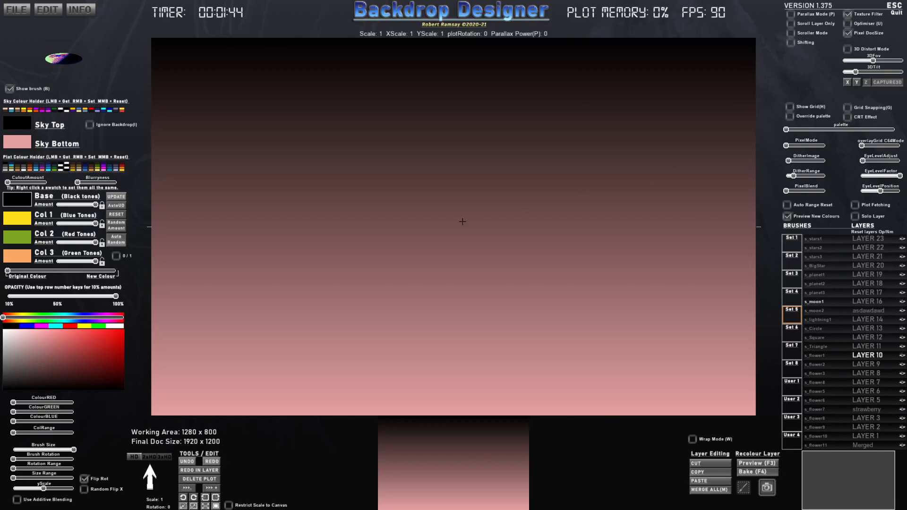
pyautogui.scroll(14, 445, 234)
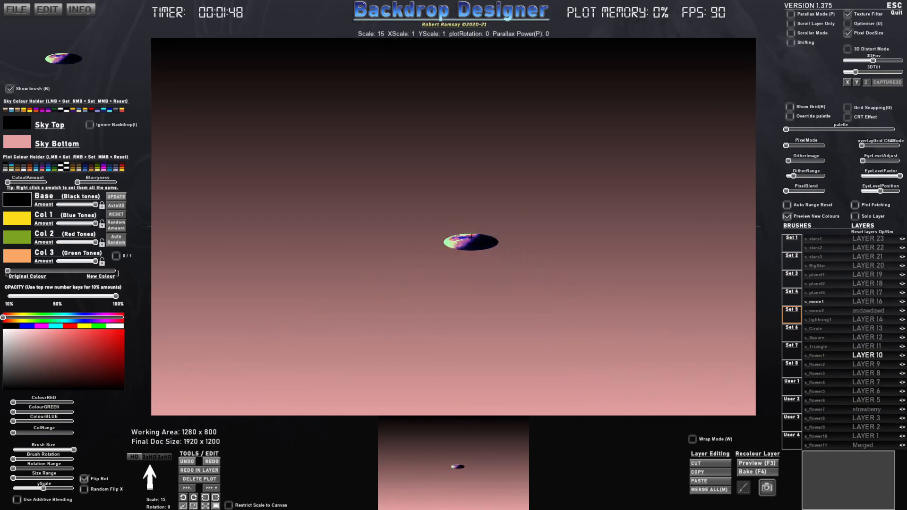
pyautogui.scroll(-15, 611, 341)
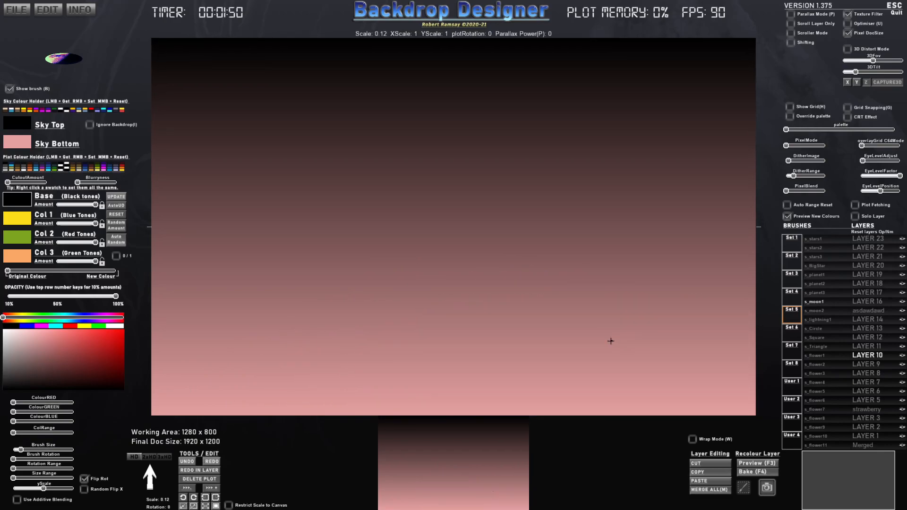
pyautogui.scroll(5, 611, 340)
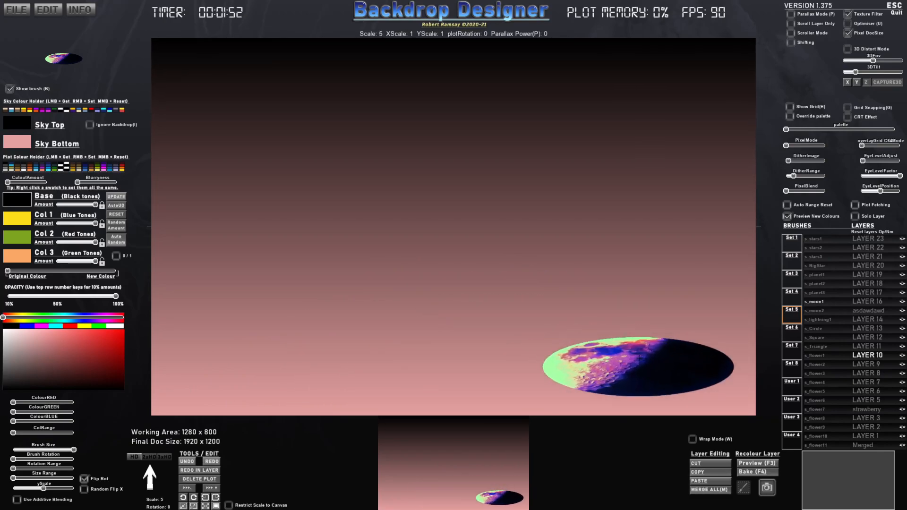
# - Stamp flattened moons across the ground, from three large ones in the foreground to smaller rows receding toward the horizon
pyautogui.click(647, 365)
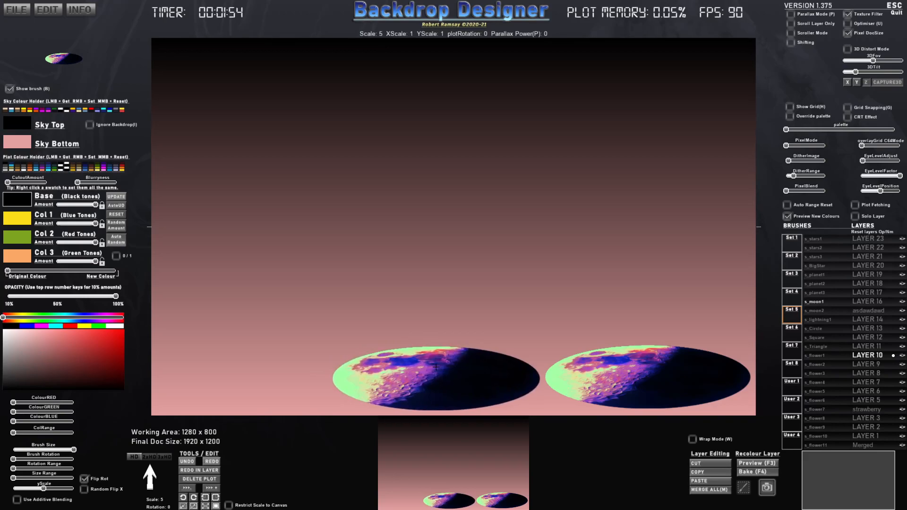
pyautogui.click(436, 366)
pyautogui.click(219, 367)
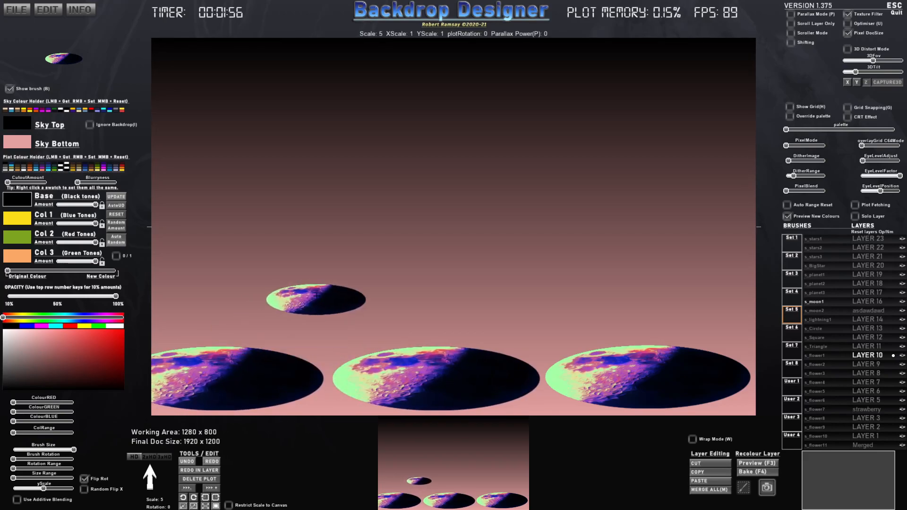
pyautogui.click(322, 321)
pyautogui.click(545, 320)
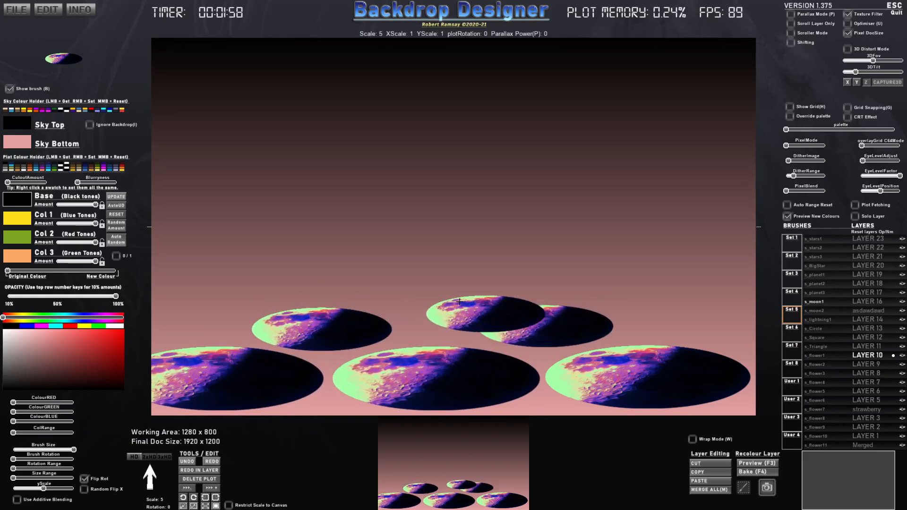
pyautogui.click(432, 295)
pyautogui.click(687, 314)
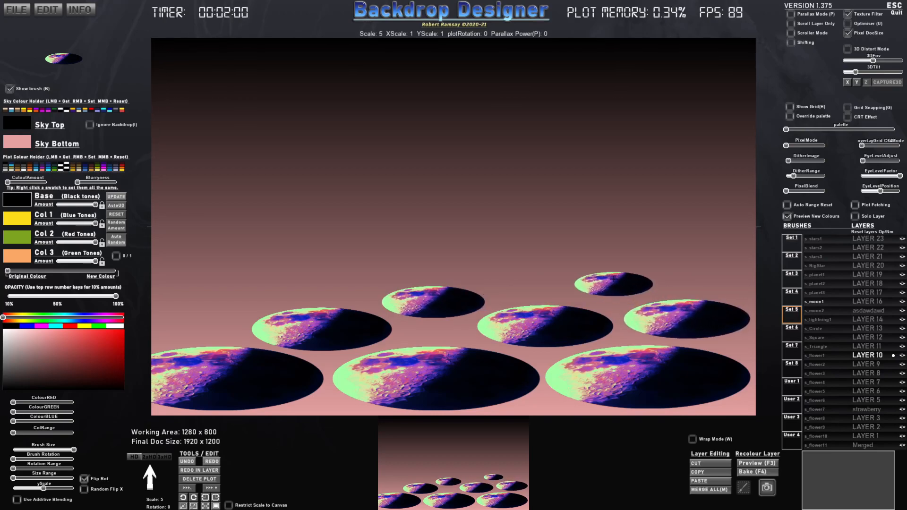
pyautogui.click(603, 287)
pyautogui.click(186, 306)
pyautogui.click(301, 290)
pyautogui.click(373, 276)
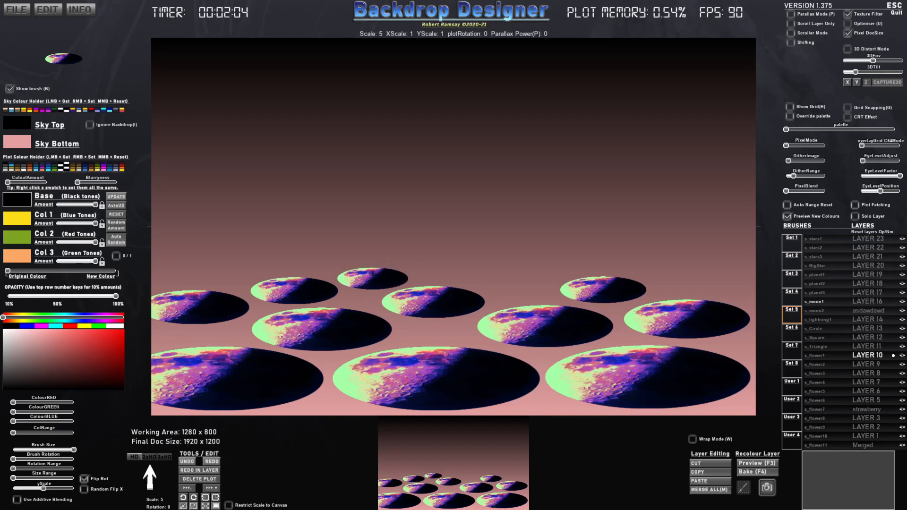
pyautogui.click(221, 270)
pyautogui.click(288, 258)
pyautogui.click(443, 270)
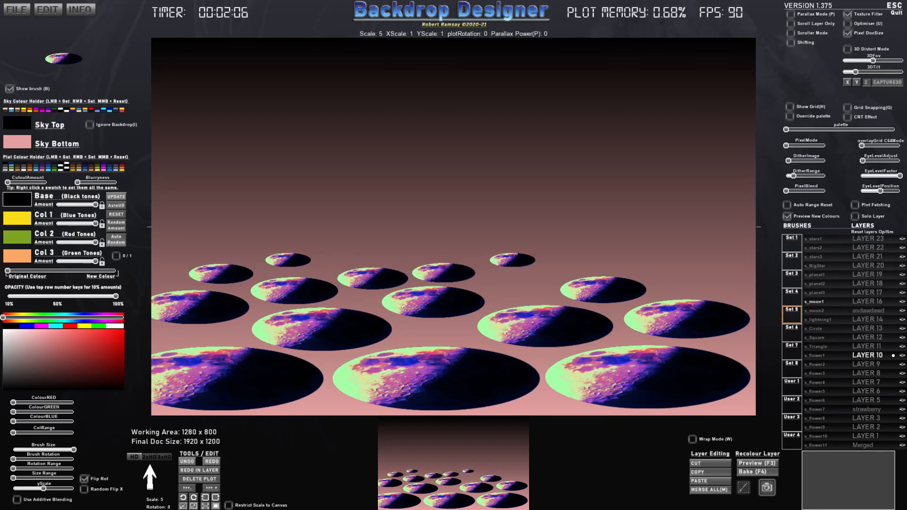
pyautogui.click(525, 279)
pyautogui.click(574, 255)
pyautogui.click(674, 283)
pyautogui.click(699, 263)
pyautogui.click(632, 260)
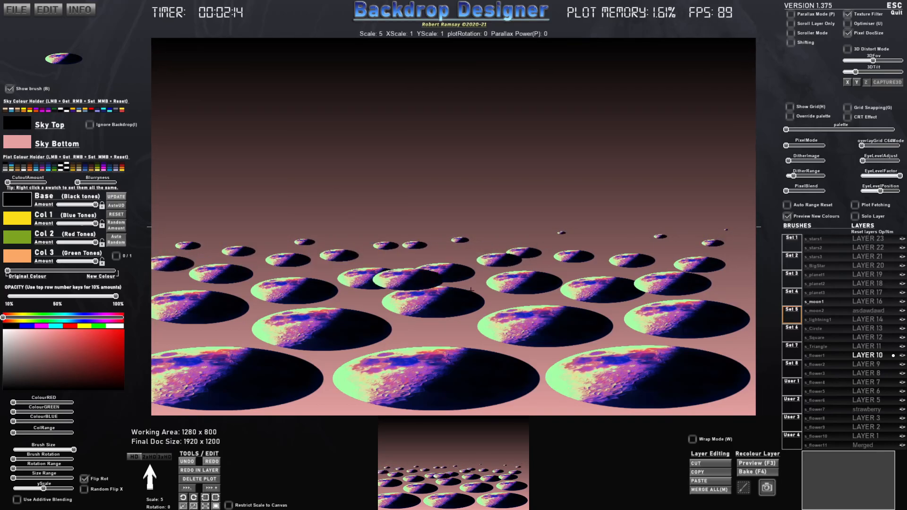
# - Turn on Wrap Mode and stamp a moon across the canvas's right edge so that it wraps to the left
pyautogui.press('w')
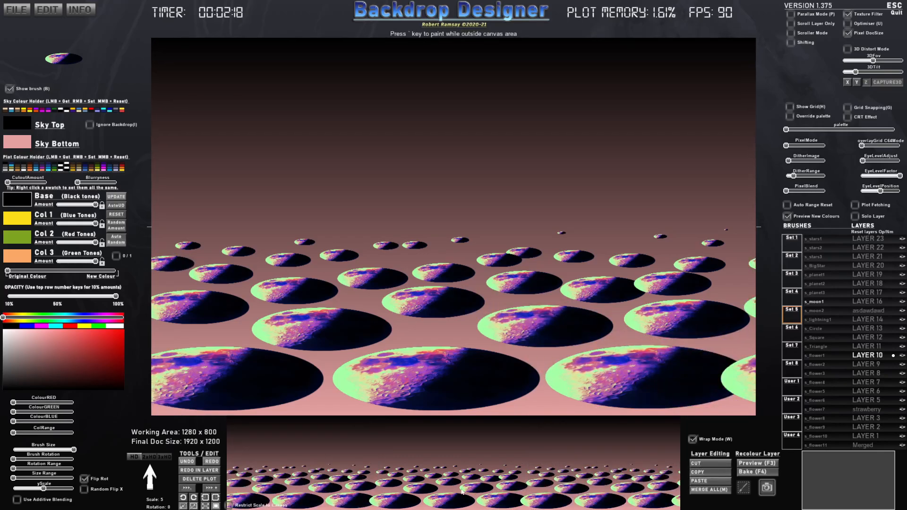
pyautogui.click(737, 333)
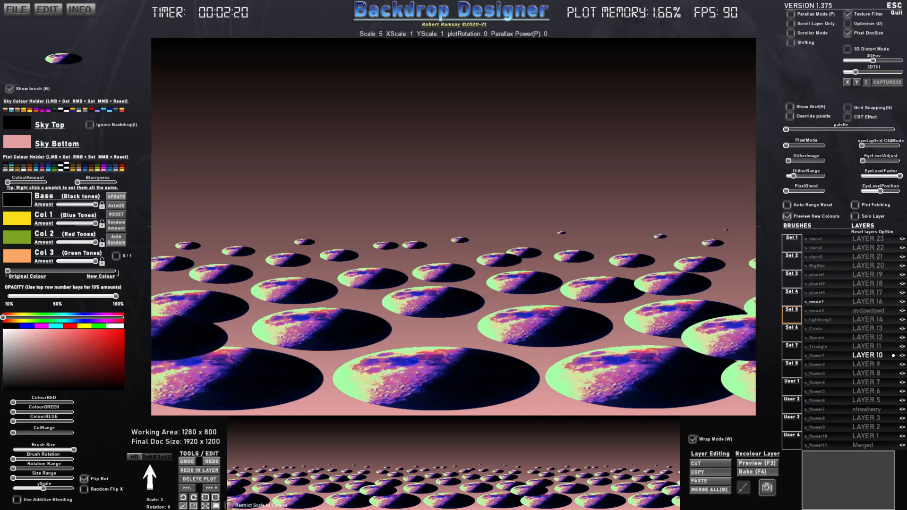
# - Stamp overlapping flattened moons over the ground, from the middle rows down to large ones in the foreground
pyautogui.click(751, 278)
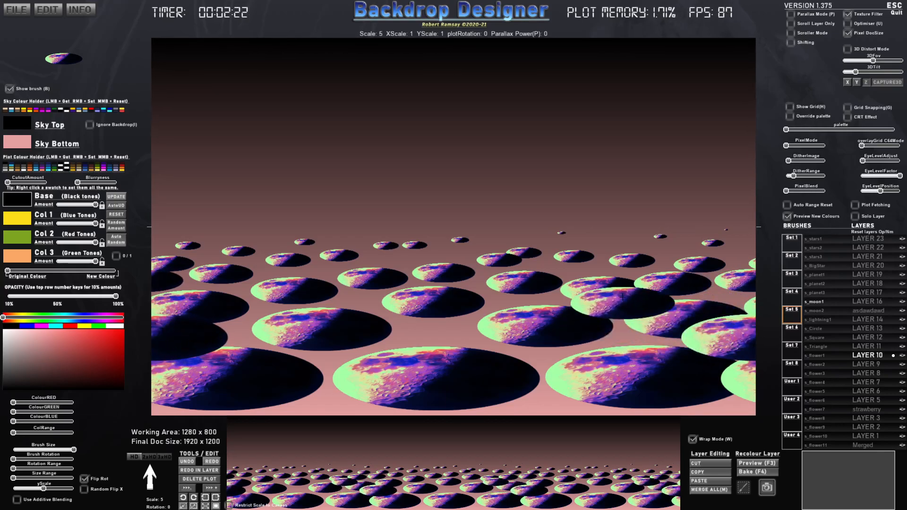
pyautogui.click(623, 297)
pyautogui.click(597, 334)
pyautogui.click(403, 338)
pyautogui.click(402, 283)
pyautogui.click(246, 293)
pyautogui.click(241, 331)
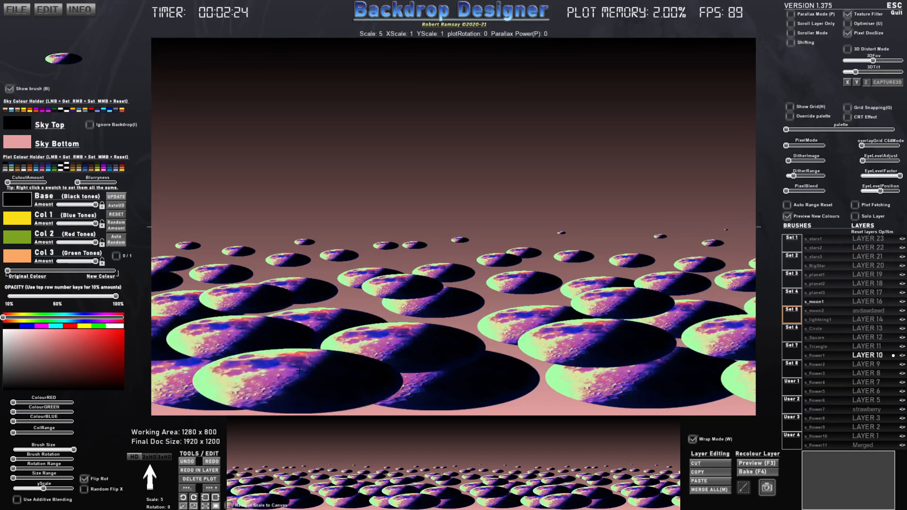
pyautogui.click(307, 375)
pyautogui.click(551, 376)
pyautogui.click(541, 283)
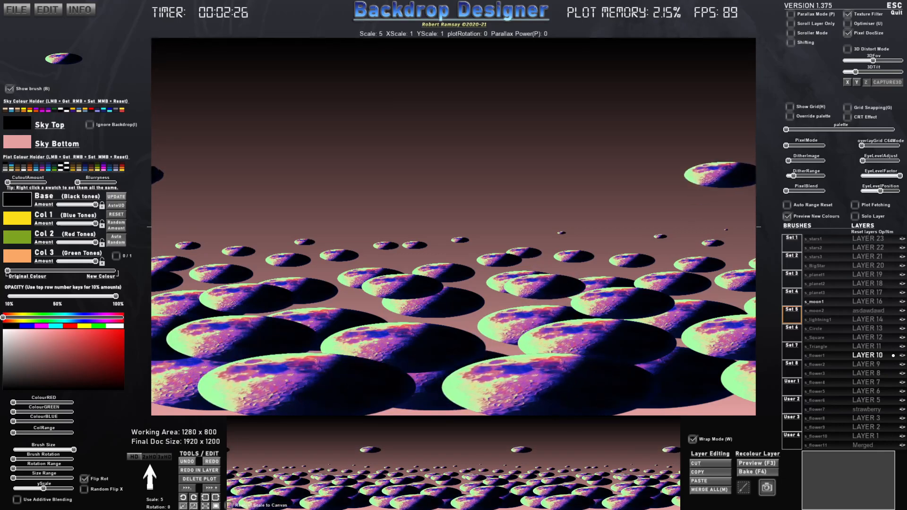
# - Preview the wrapped backdrop in Scroller Mode, both in normal display and in 320x200px C64 pixel mode
pyautogui.click(793, 33)
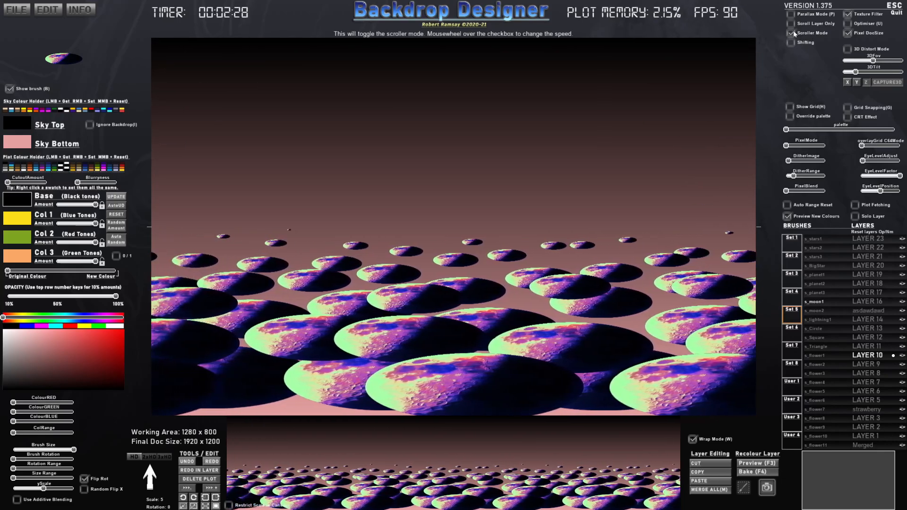
pyautogui.click(792, 33)
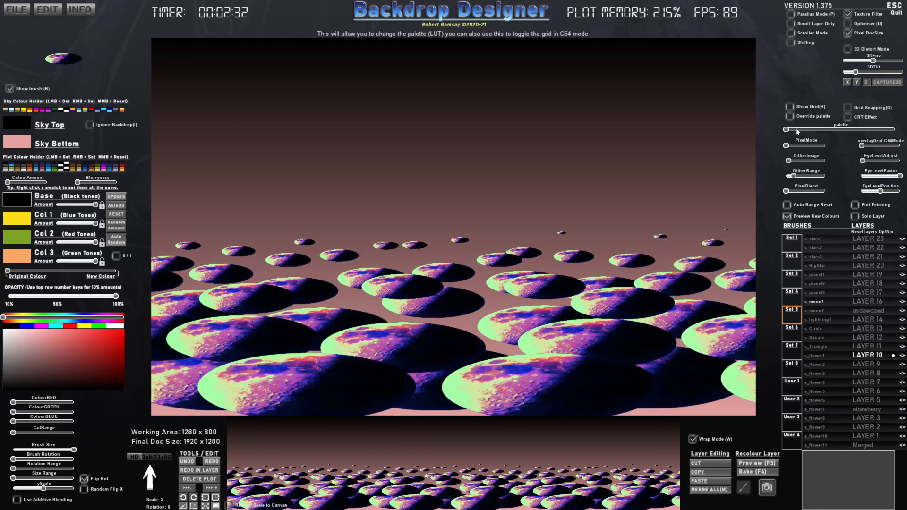
pyautogui.moveTo(789, 147); pyautogui.dragTo(792, 147)
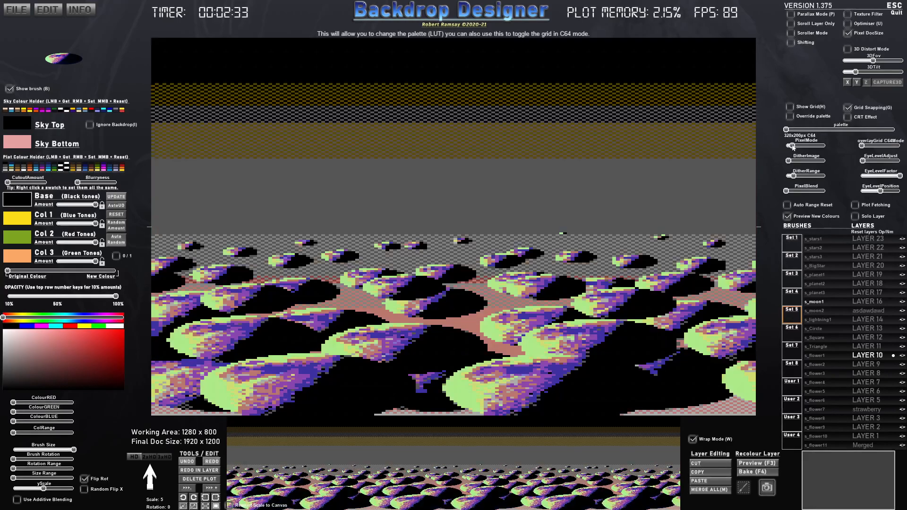
pyautogui.click(792, 33)
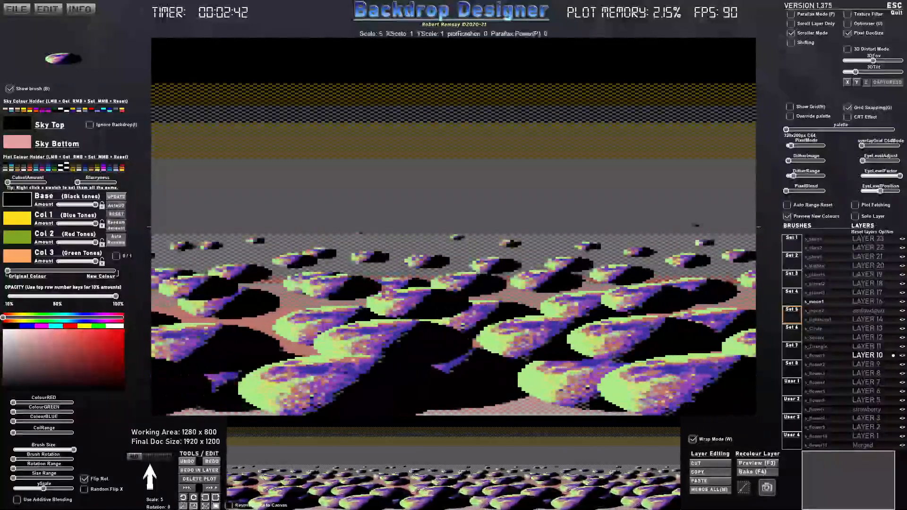
pyautogui.click(793, 33)
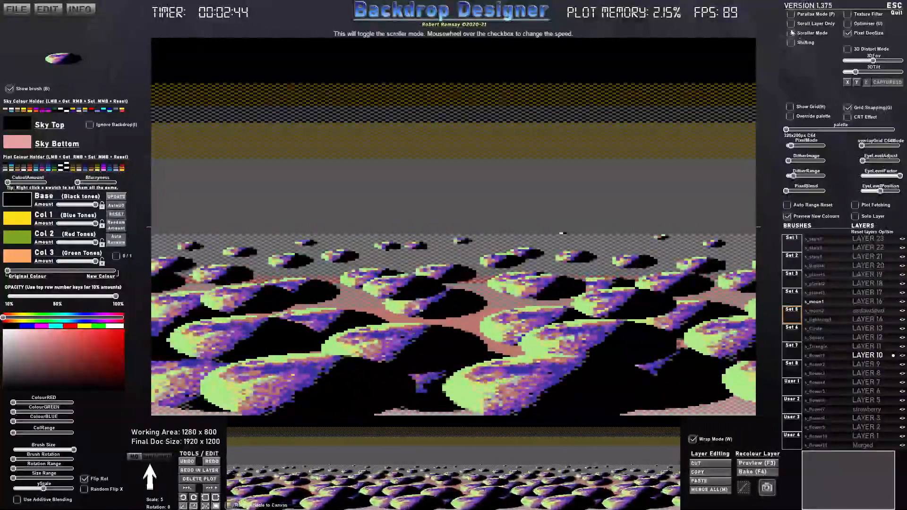
pyautogui.moveTo(795, 147); pyautogui.dragTo(786, 146)
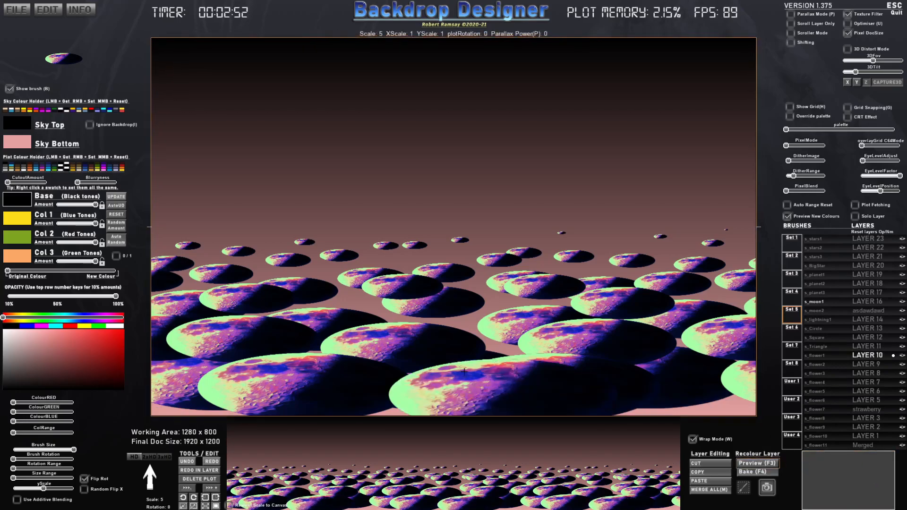
# - Recolour the layer's moons toward the new colours and, after trying several colour sets, apply the dark brown to orange one
pyautogui.moveTo(30, 273); pyautogui.dragTo(95, 278)
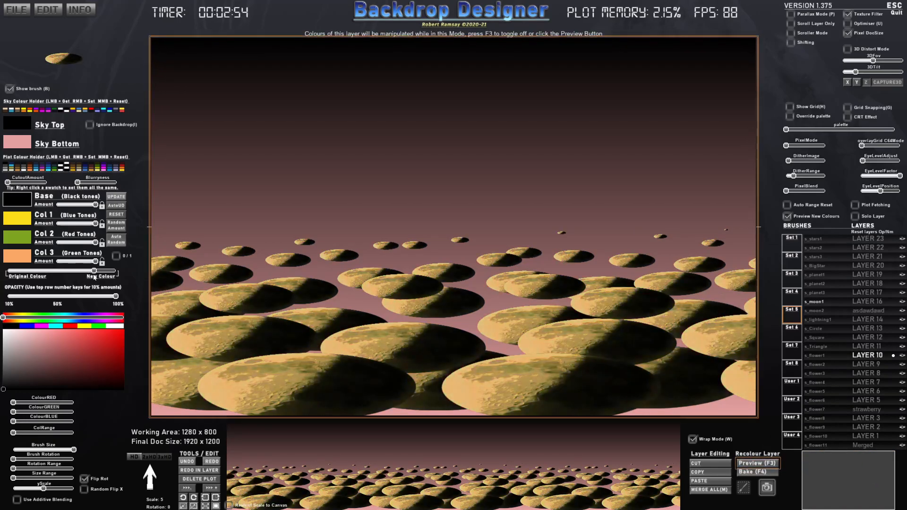
pyautogui.click(12, 168)
pyautogui.click(18, 168)
pyautogui.click(24, 167)
pyautogui.click(30, 167)
pyautogui.click(43, 168)
pyautogui.click(30, 168)
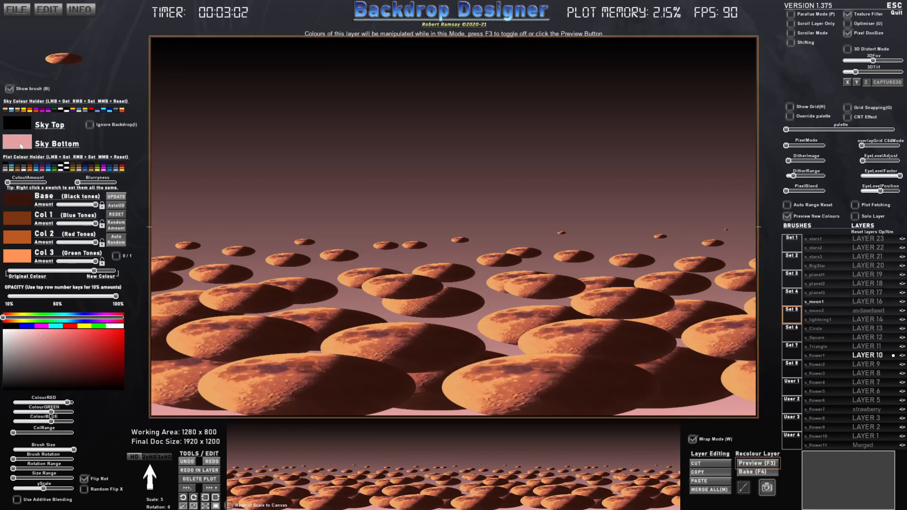
# - Sample colours from the moons for the sky, with dark brown as Sky Bottom and reddish brown as Sky Top
pyautogui.keyDown('alt'); pyautogui.click(294, 334); pyautogui.keyUp('alt')
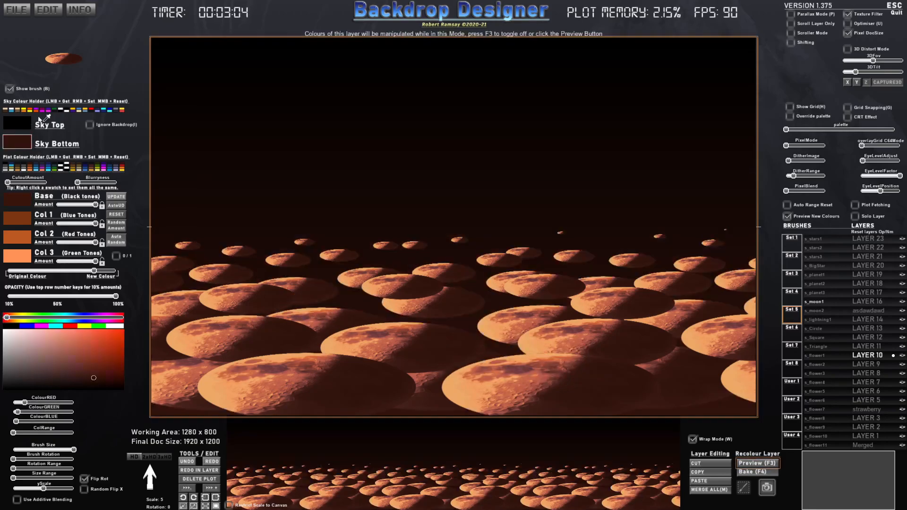
pyautogui.click(26, 129)
pyautogui.keyDown('alt'); pyautogui.click(272, 261); pyautogui.keyUp('alt')
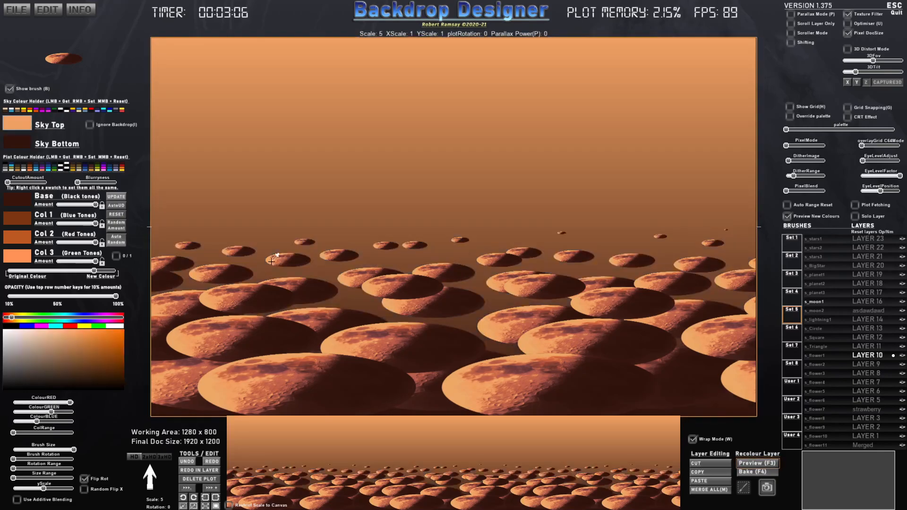
pyautogui.keyDown('alt'); pyautogui.click(295, 261); pyautogui.keyUp('alt')
pyautogui.keyDown('alt'); pyautogui.click(285, 261); pyautogui.keyUp('alt')
pyautogui.keyDown('alt'); pyautogui.click(283, 262); pyautogui.keyUp('alt')
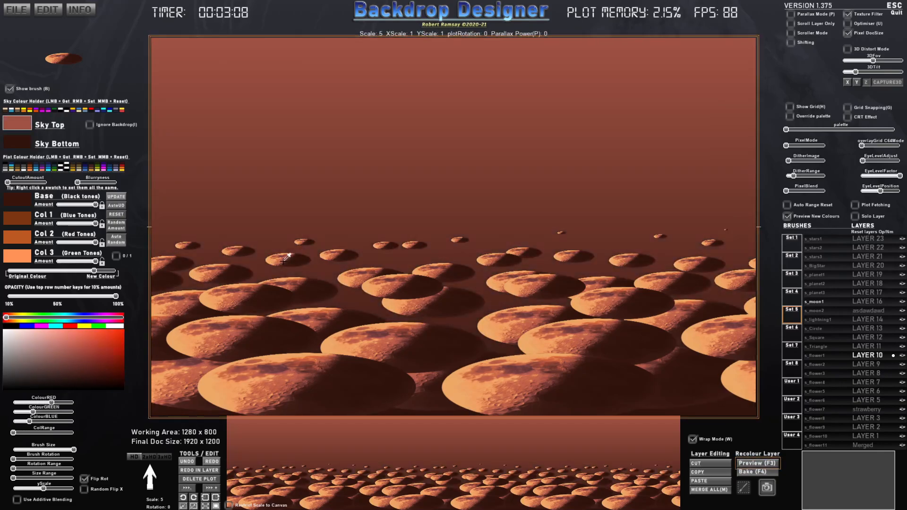
# - Stamp many moons at varied rotations across the ground, mixing upright and tilted ones from horizon to foreground
pyautogui.click(448, 247)
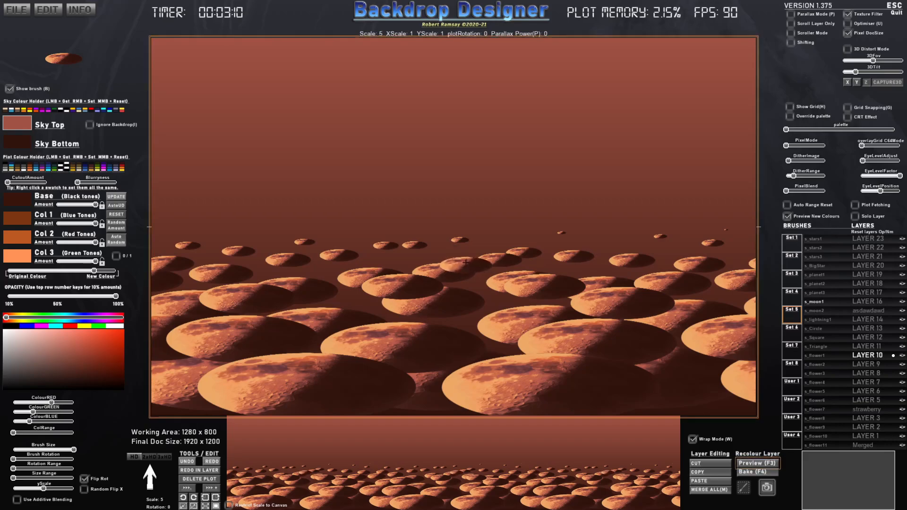
pyautogui.moveTo(360, 248)
pyautogui.mouseDown()
pyautogui.moveTo(265, 283)
pyautogui.moveTo(293, 307)
pyautogui.moveTo(416, 298)
pyautogui.moveTo(507, 332)
pyautogui.moveTo(605, 270)
pyautogui.moveTo(614, 340)
pyautogui.moveTo(685, 359)
pyautogui.moveTo(691, 260)
pyautogui.mouseUp()
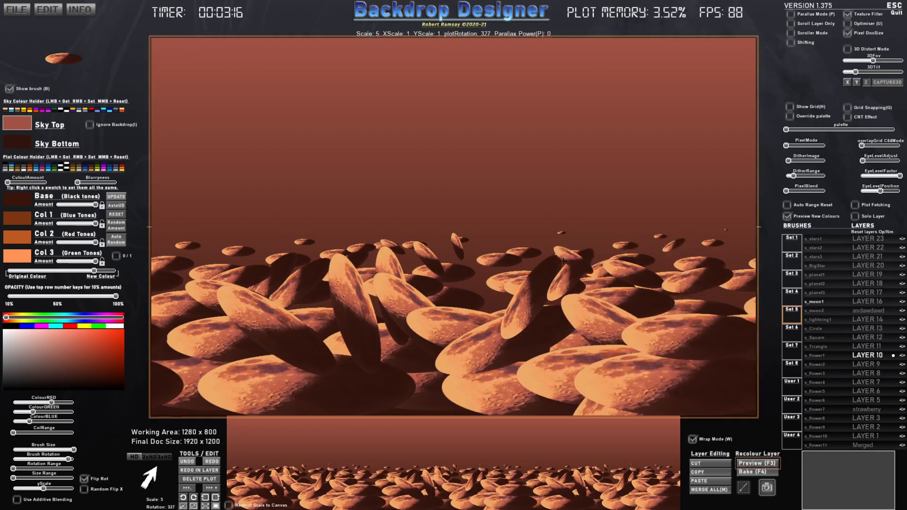
pyautogui.moveTo(565, 259); pyautogui.dragTo(451, 300)
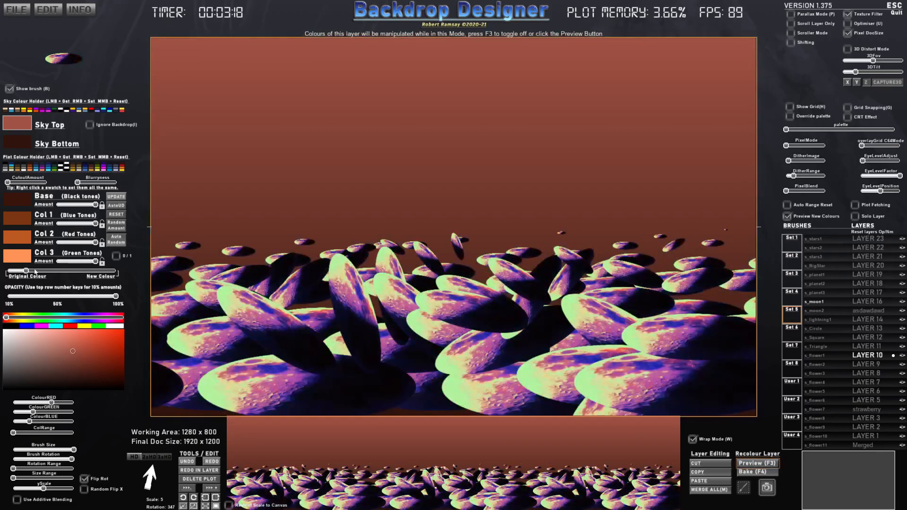
# - Blend the moons' colouring fully to the new brown and orange tones
pyautogui.click(29, 296)
pyautogui.moveTo(27, 298); pyautogui.dragTo(118, 298)
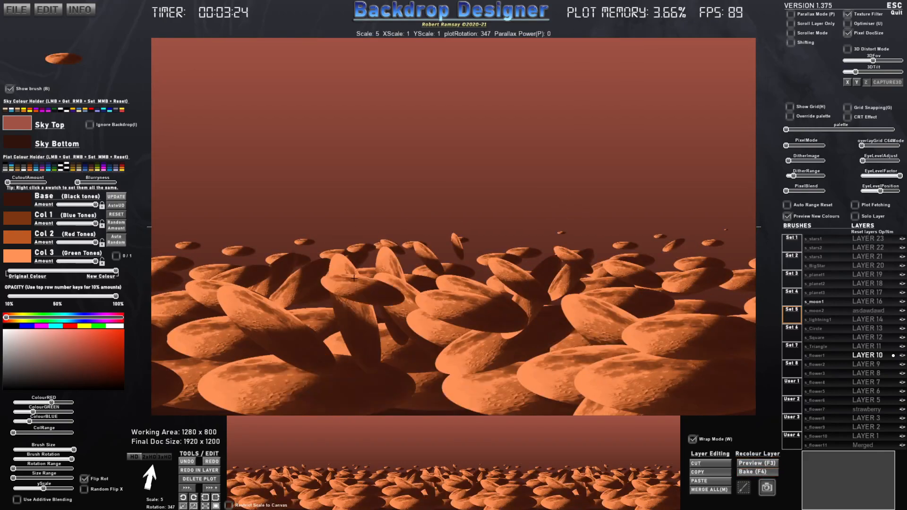
pyautogui.press('Tab')
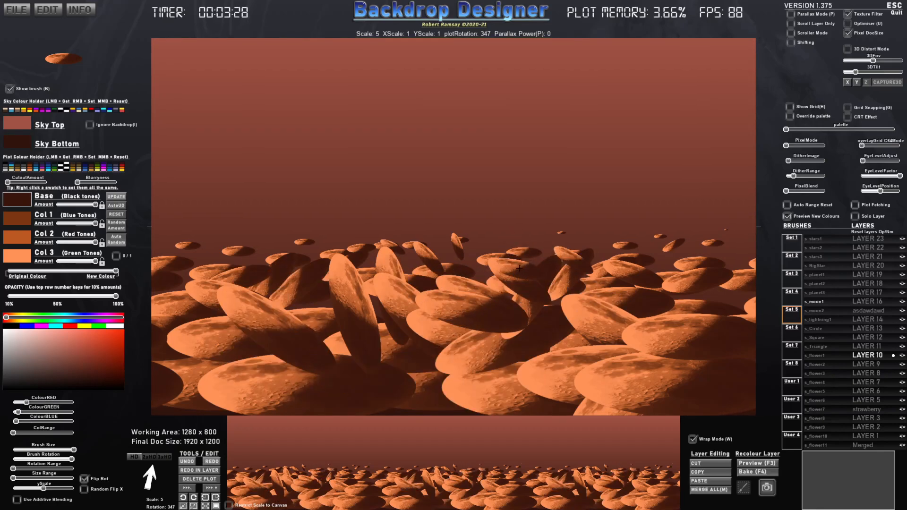
# - Stamp rotated moons at reduced opacity over the ground and check the result in 320x200px C64 pixel mode
pyautogui.scroll(5, 482, 272)
pyautogui.click(476, 265)
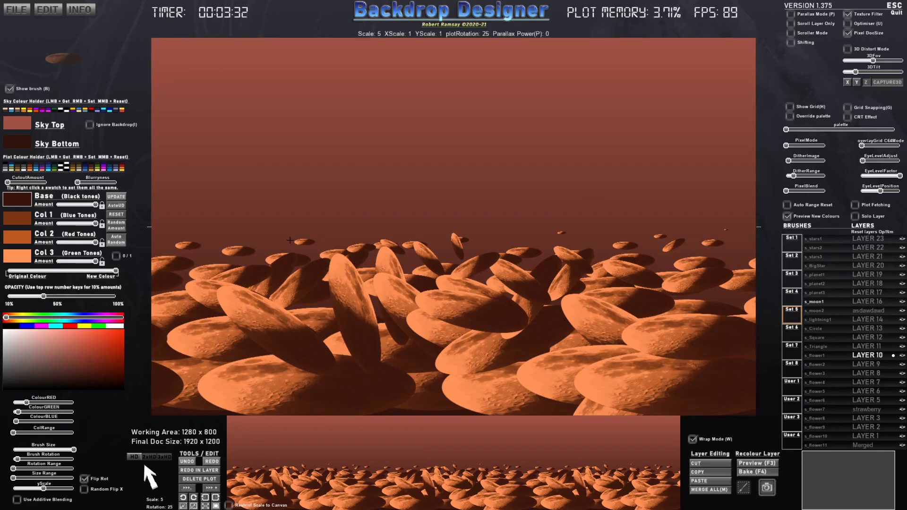
pyautogui.scroll(-5, 267, 253)
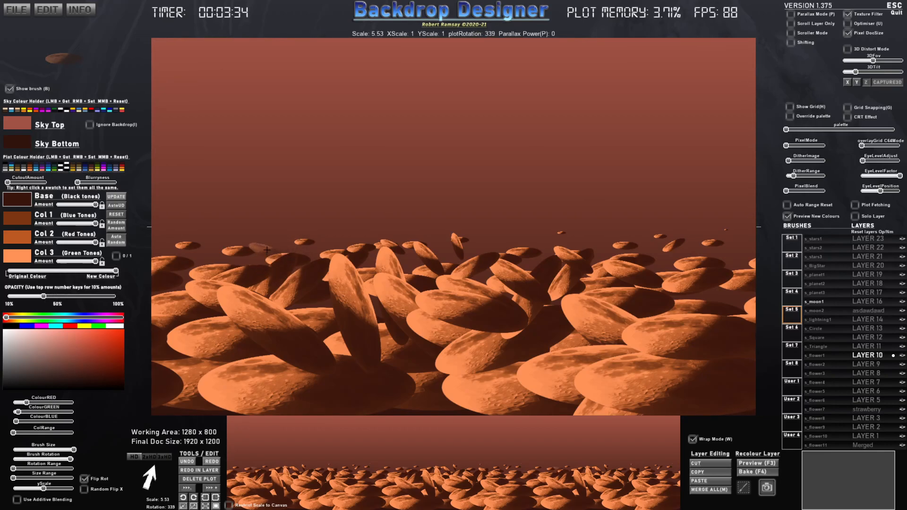
pyautogui.moveTo(246, 256)
pyautogui.mouseDown()
pyautogui.moveTo(267, 257)
pyautogui.moveTo(224, 261)
pyautogui.moveTo(197, 281)
pyautogui.moveTo(174, 347)
pyautogui.moveTo(193, 372)
pyautogui.moveTo(275, 387)
pyautogui.moveTo(428, 394)
pyautogui.moveTo(637, 372)
pyautogui.moveTo(685, 353)
pyautogui.moveTo(675, 302)
pyautogui.moveTo(557, 289)
pyautogui.moveTo(343, 327)
pyautogui.mouseUp()
pyautogui.moveTo(366, 385)
pyautogui.mouseDown()
pyautogui.moveTo(354, 297)
pyautogui.moveTo(241, 310)
pyautogui.moveTo(220, 294)
pyautogui.moveTo(318, 275)
pyautogui.moveTo(639, 329)
pyautogui.moveTo(674, 370)
pyautogui.moveTo(659, 287)
pyautogui.moveTo(480, 294)
pyautogui.mouseUp()
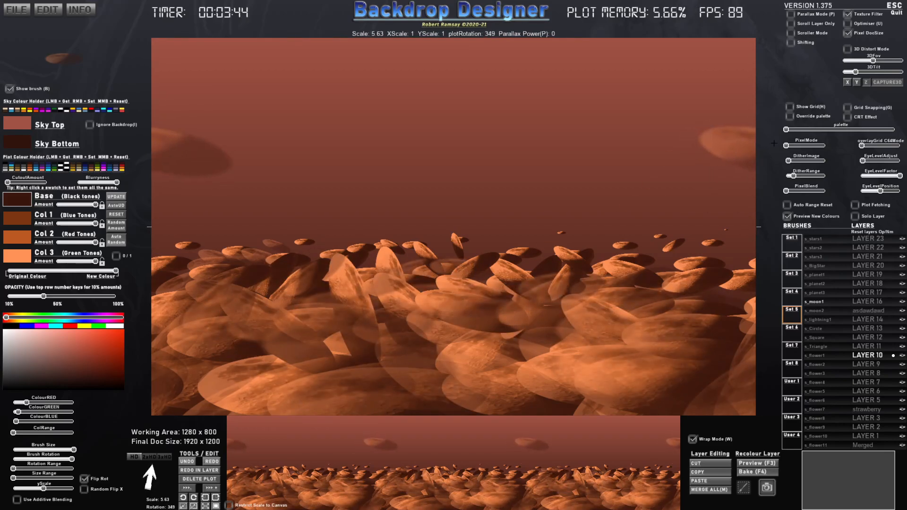
pyautogui.click(790, 146)
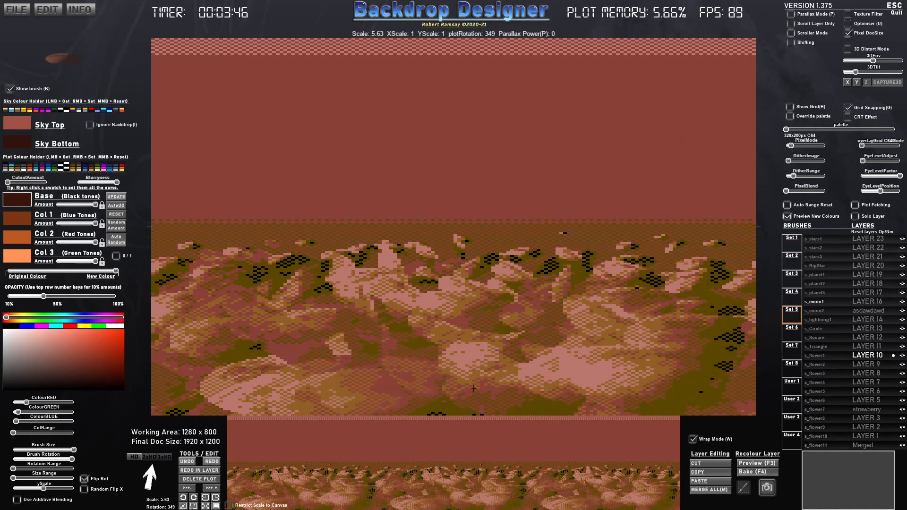
pyautogui.moveTo(796, 146); pyautogui.dragTo(783, 145)
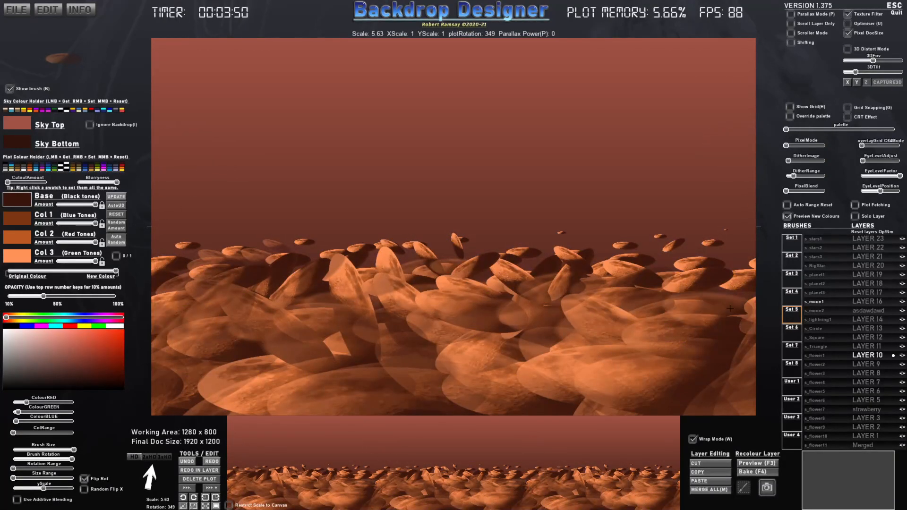
# - Capture the full-width rocky ground below the sky as a brush named fesfsef
pyautogui.click(747, 491)
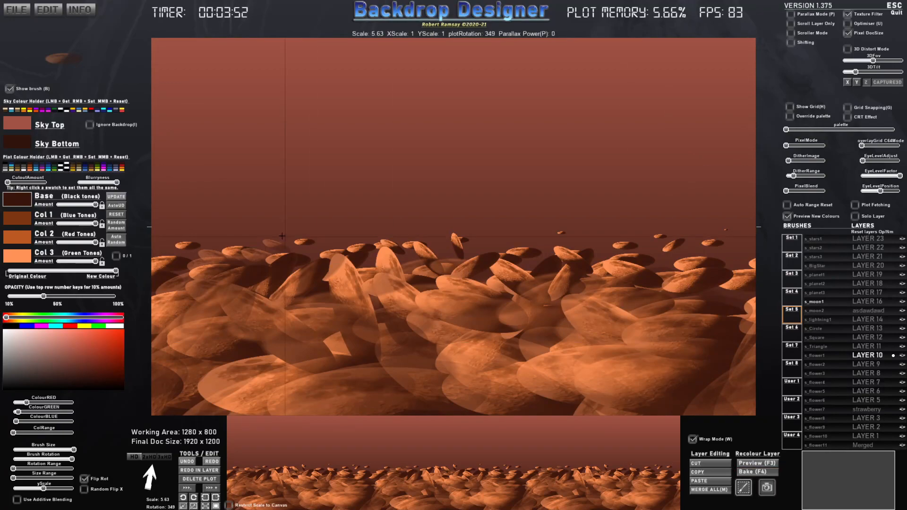
pyautogui.moveTo(144, 211)
pyautogui.mouseDown()
pyautogui.moveTo(770, 402)
pyautogui.moveTo(768, 417)
pyautogui.mouseUp()
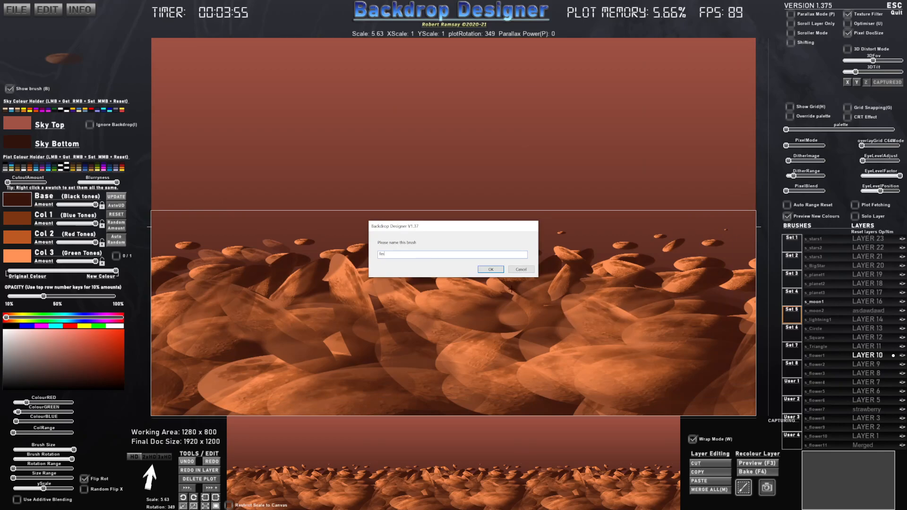
pyautogui.click(491, 270)
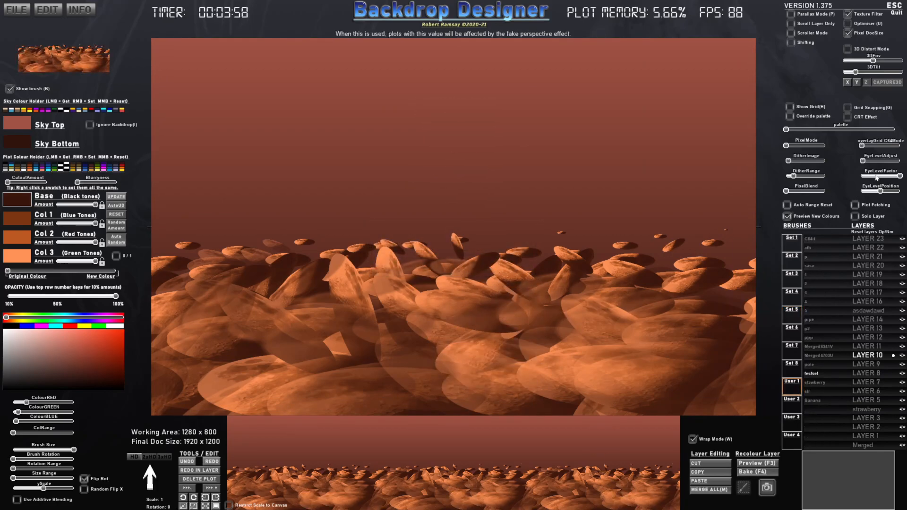
# - Lower the eye level factor to minimum and try different eye level positions, previewing the ground in 320x200px C64 pixel mode
pyautogui.moveTo(880, 191)
pyautogui.mouseDown()
pyautogui.moveTo(852, 193)
pyautogui.moveTo(894, 194)
pyautogui.moveTo(865, 194)
pyautogui.moveTo(888, 198)
pyautogui.mouseUp()
pyautogui.click(792, 148)
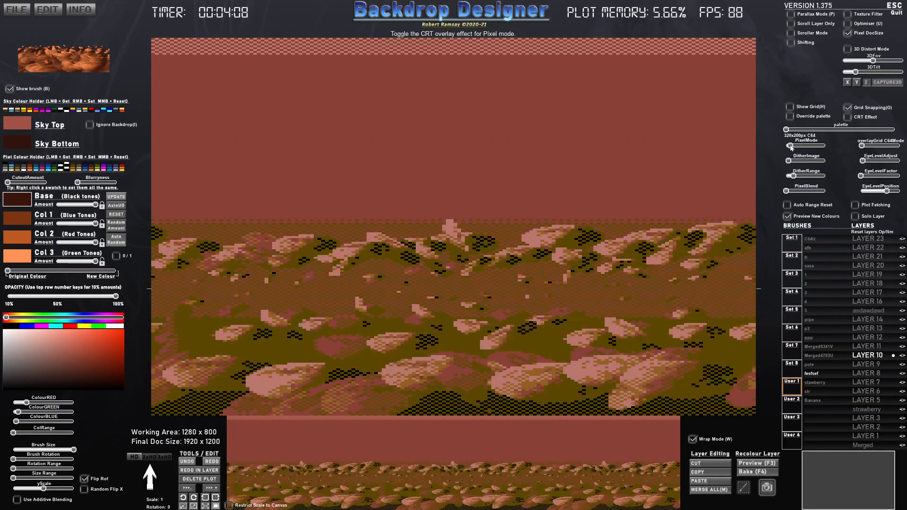
pyautogui.click(872, 189)
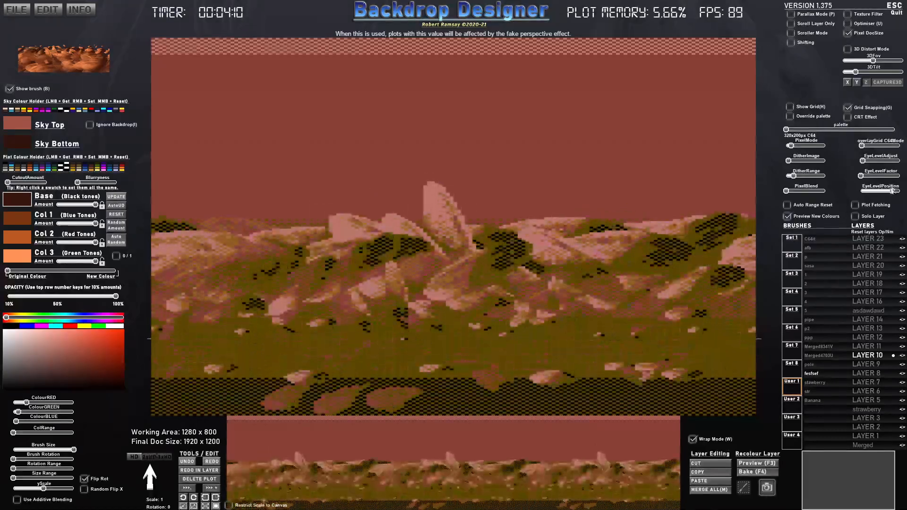
pyautogui.moveTo(872, 192)
pyautogui.mouseDown()
pyautogui.moveTo(891, 192)
pyautogui.moveTo(870, 192)
pyautogui.moveTo(880, 191)
pyautogui.mouseUp()
pyautogui.moveTo(787, 148); pyautogui.dragTo(785, 146)
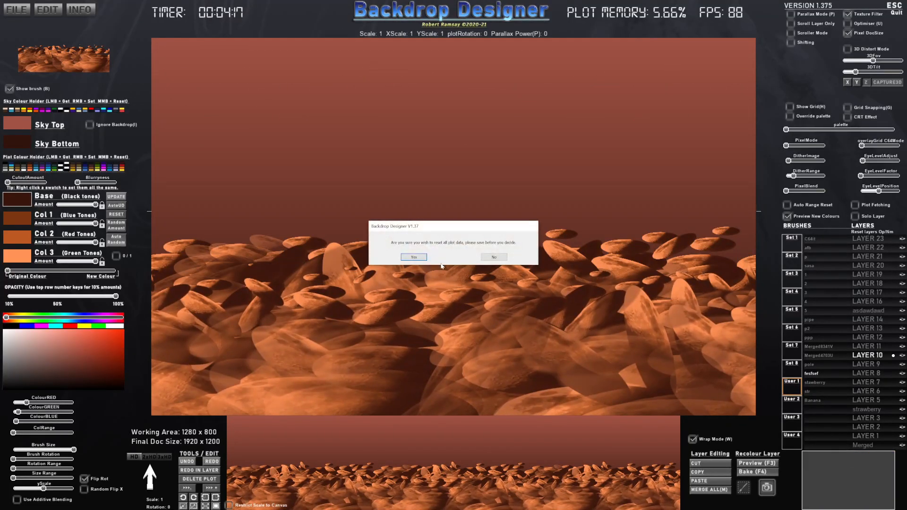
# - Reset all plot data and stamp the captured rocky ground brush at scale 1 along the canvas's lower edge
pyautogui.click(418, 260)
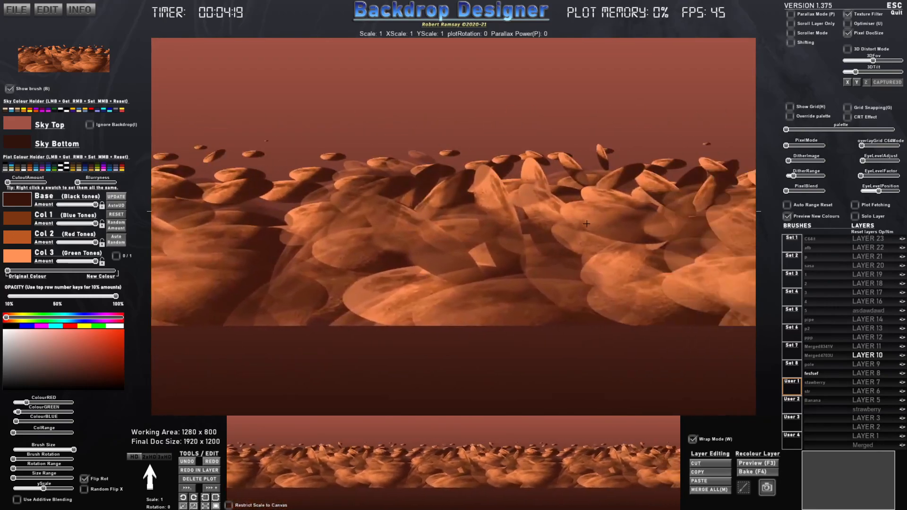
pyautogui.scroll(-7, 482, 234)
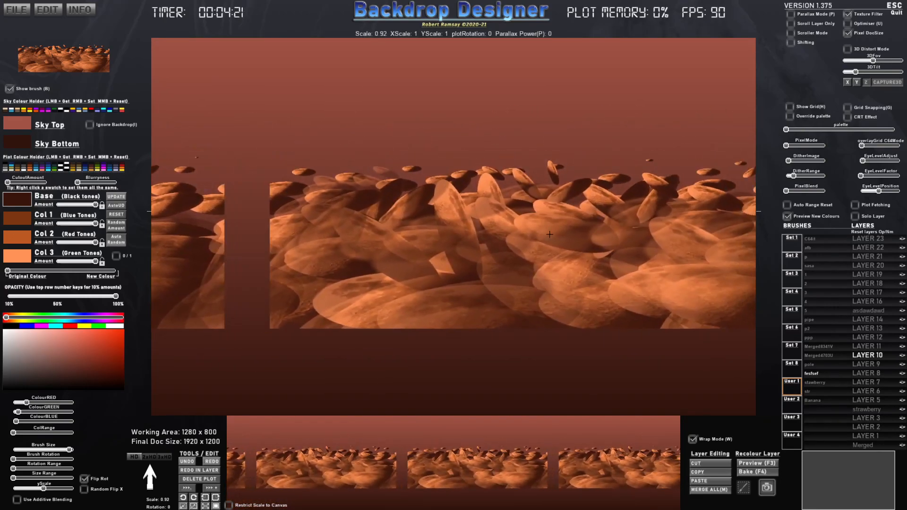
pyautogui.scroll(-2, 440, 283)
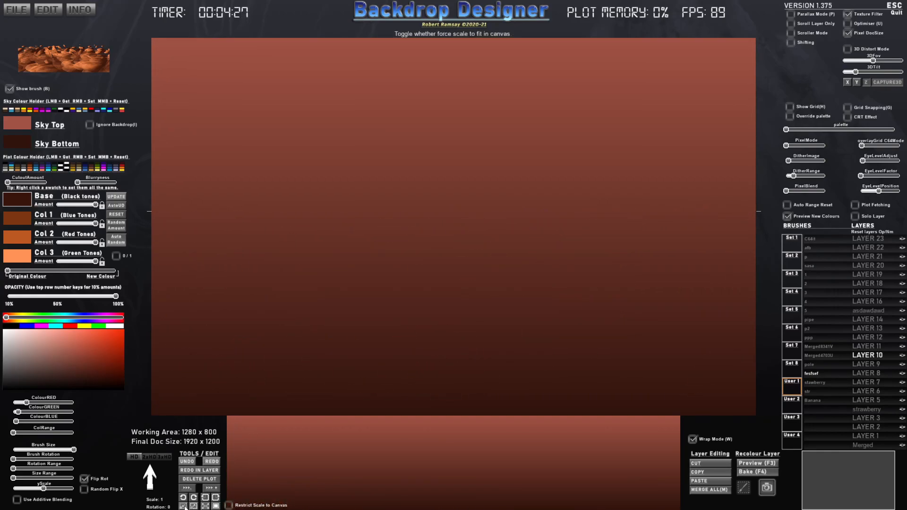
pyautogui.click(185, 507)
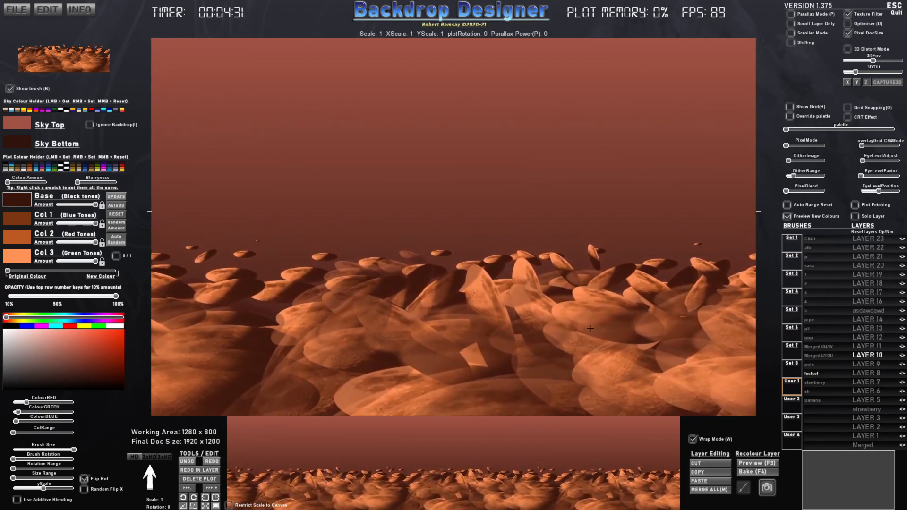
pyautogui.click(586, 376)
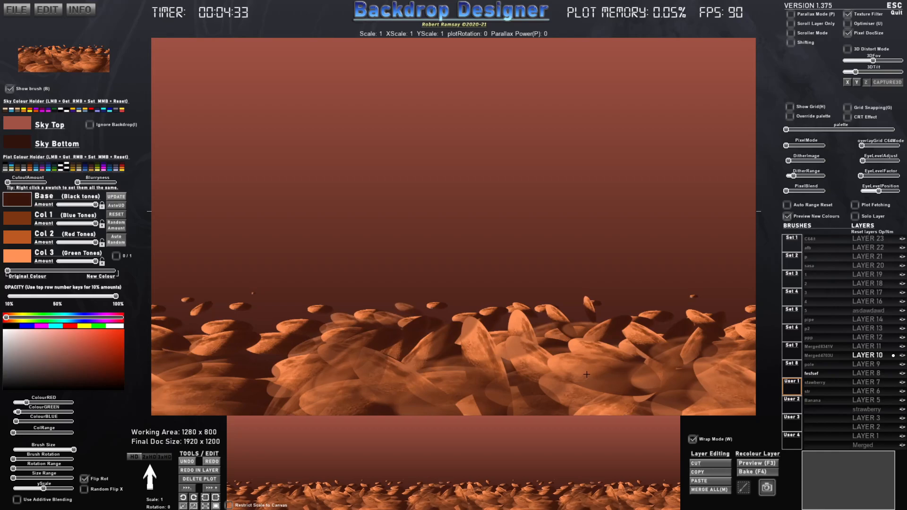
# - Stamp a vertically flipped copy of the rocky ground brush along the canvas's upper edge and undo the last two actions
pyautogui.press('y')
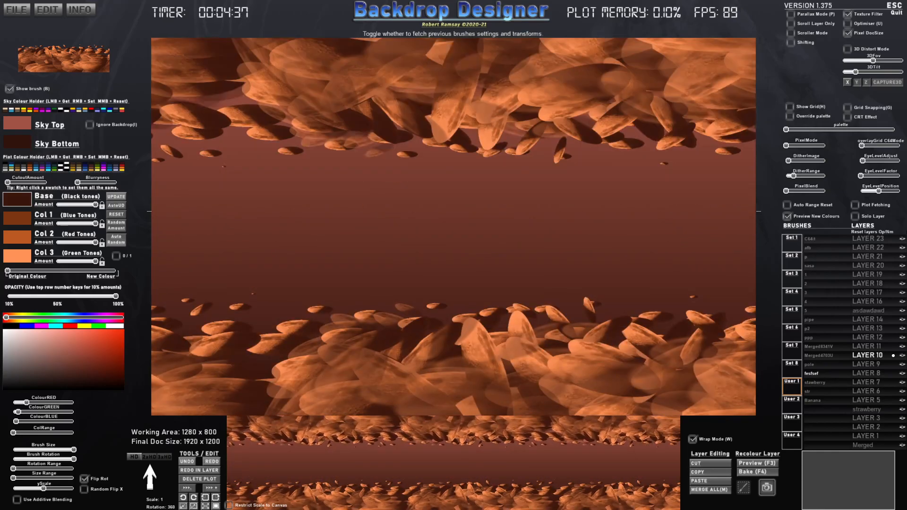
pyautogui.click(376, 122)
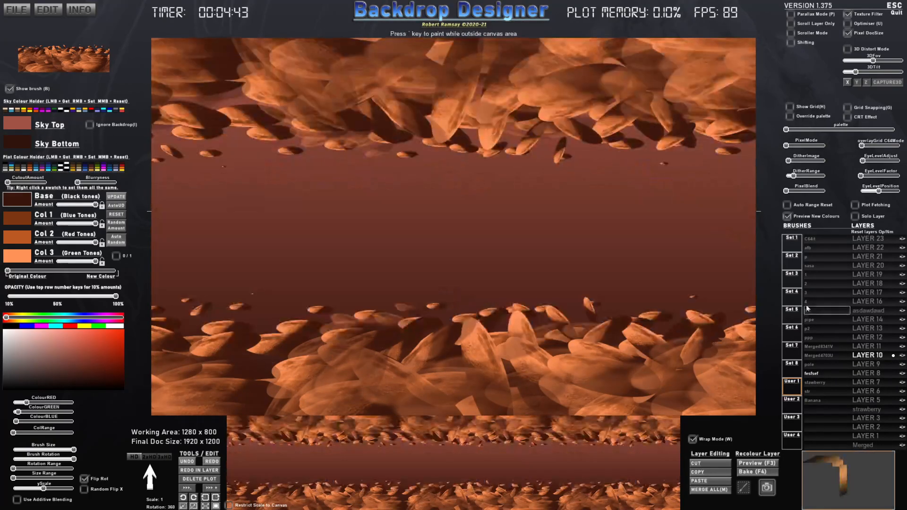
pyautogui.hotkey('ctrl', 'z')
pyautogui.hotkey('ctrl', 'z')
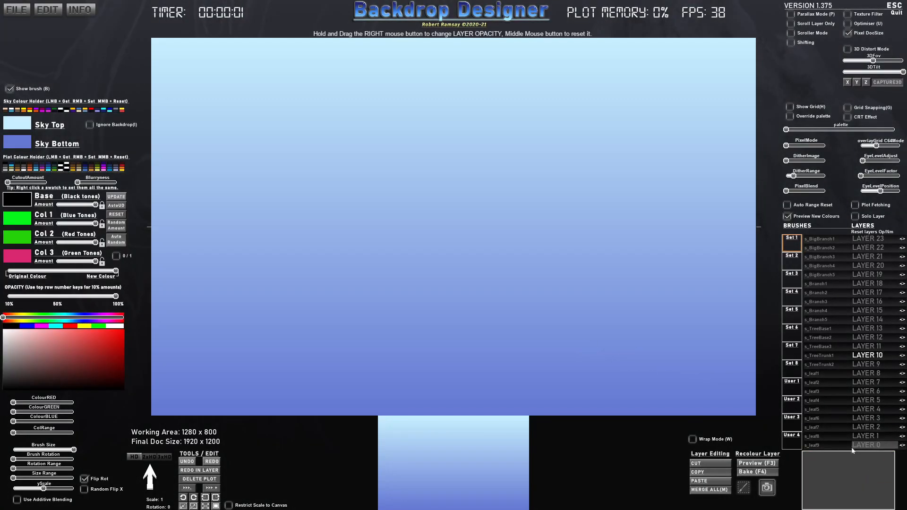
# - Look through the built-in brush sets and the user brush sets, ending on the custom brushes in User 1
pyautogui.click(797, 386)
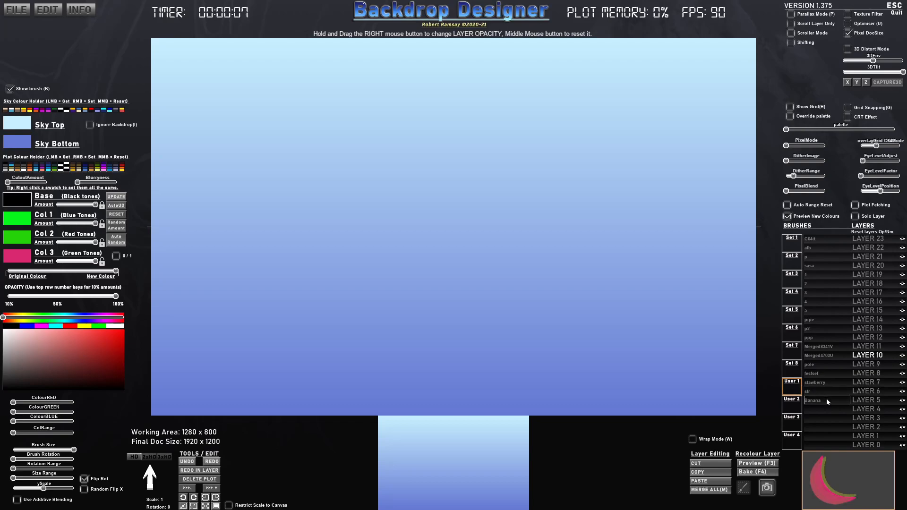
pyautogui.click(792, 404)
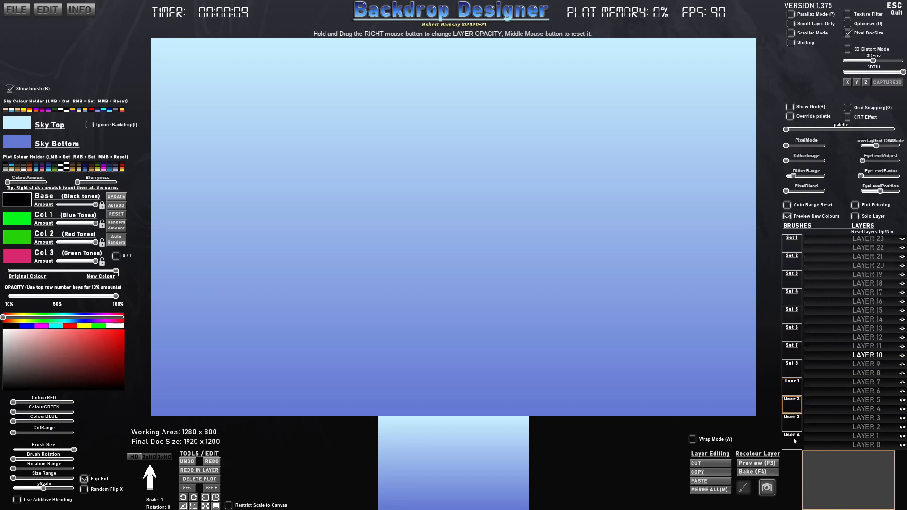
pyautogui.click(792, 378)
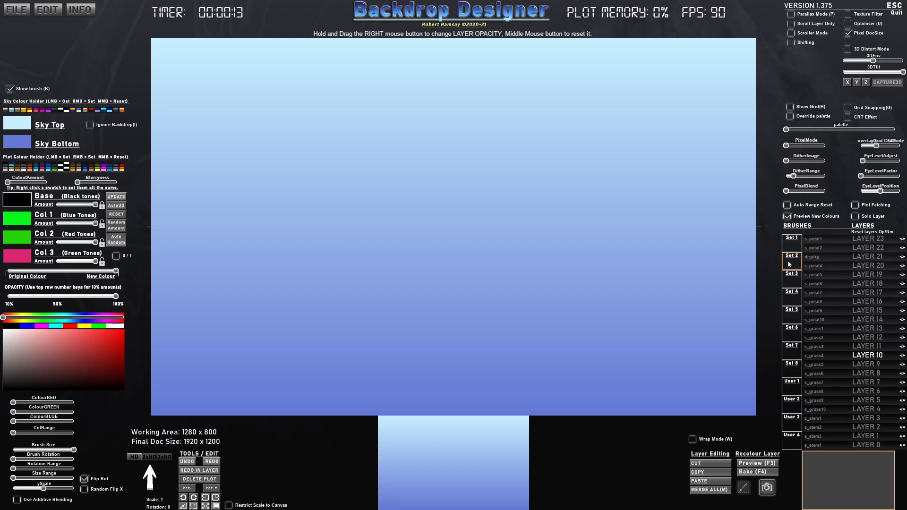
pyautogui.click(789, 298)
pyautogui.click(790, 319)
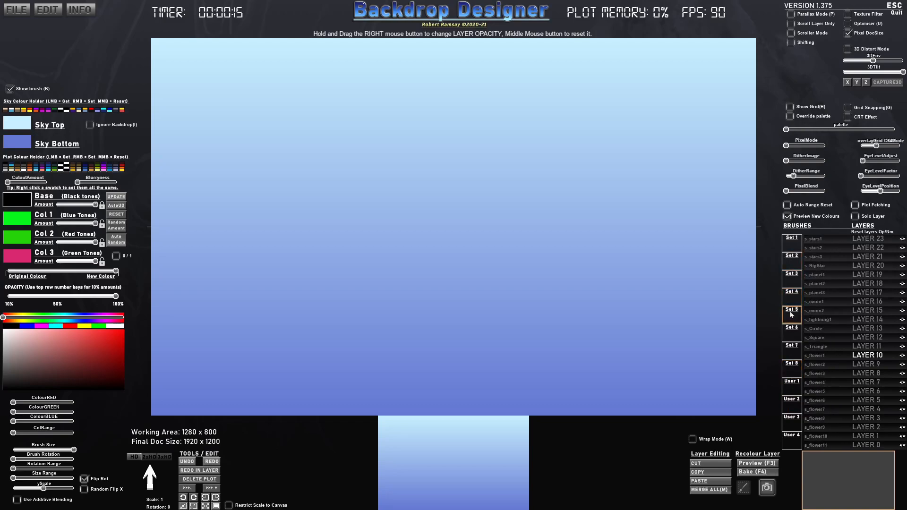
pyautogui.click(791, 283)
pyautogui.click(792, 304)
pyautogui.click(792, 315)
pyautogui.click(792, 331)
pyautogui.click(790, 372)
pyautogui.click(792, 391)
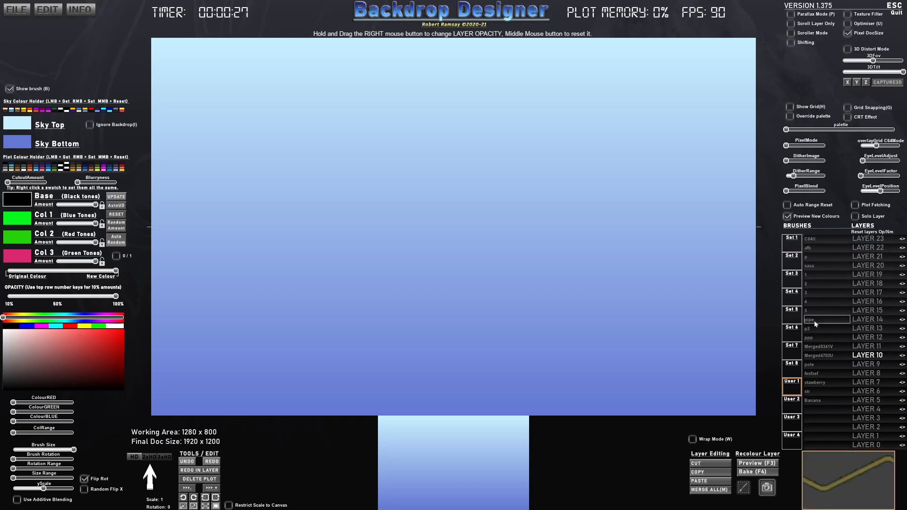
pyautogui.click(792, 247)
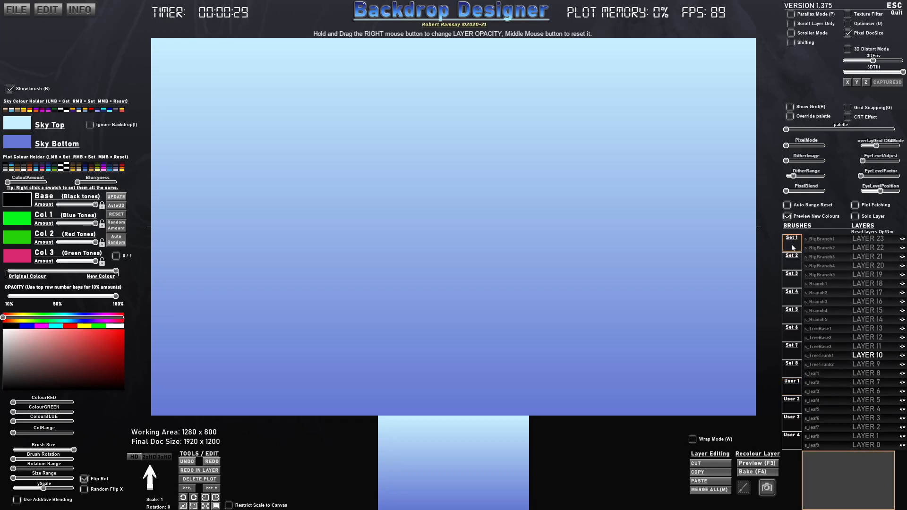
pyautogui.click(796, 267)
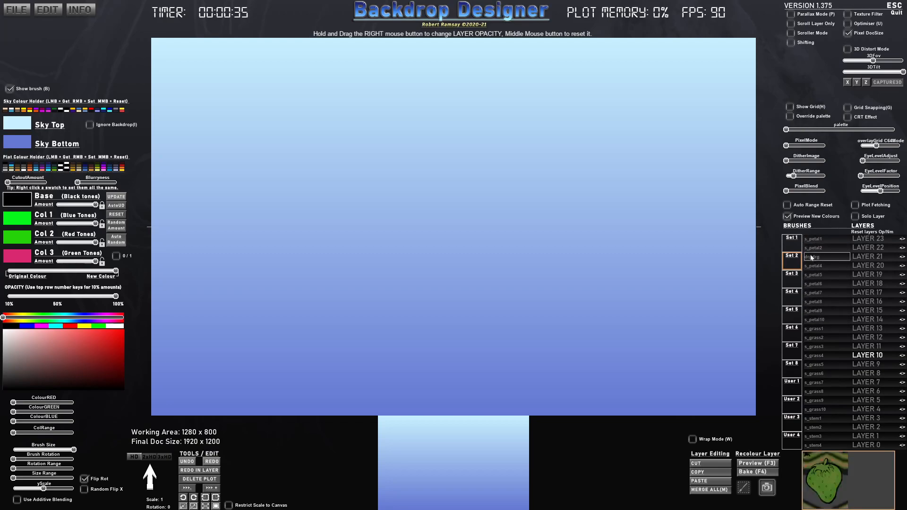
pyautogui.click(793, 335)
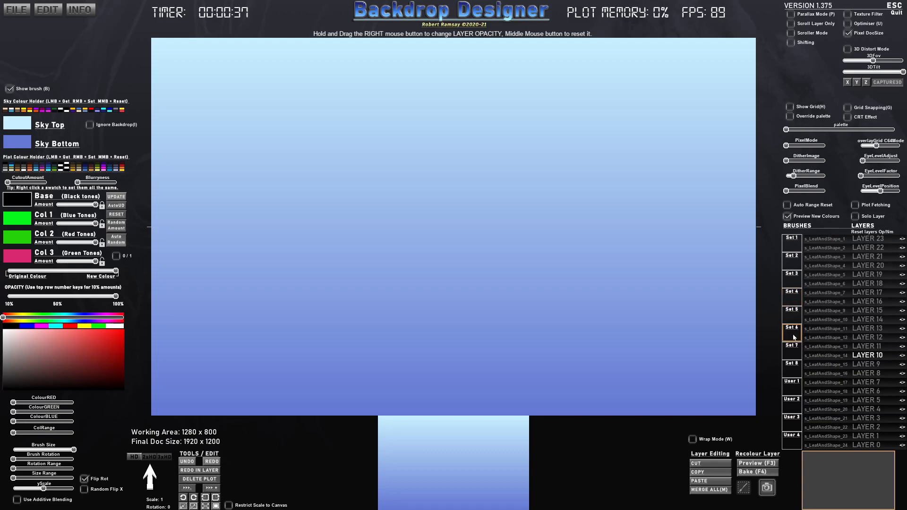
pyautogui.click(792, 368)
pyautogui.click(792, 394)
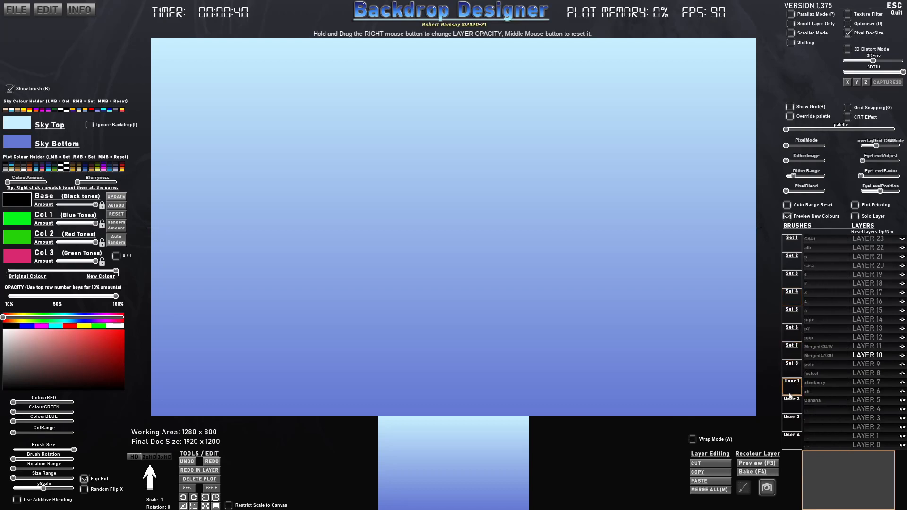
# - Start an image import for an empty User 1 slot, locate fesfsef in F:\BackdropDesigner\CUSTOM_BRUSHES, and cancel the import
pyautogui.click(818, 409)
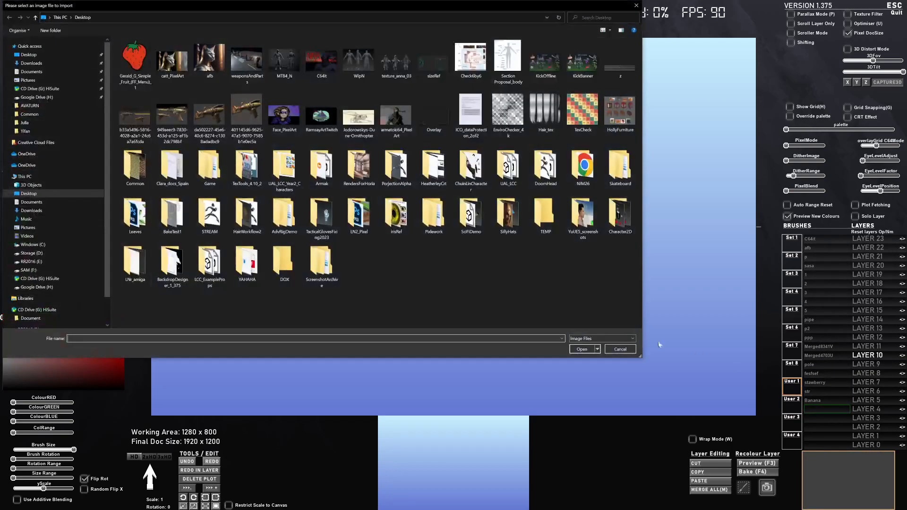
pyautogui.click(32, 244)
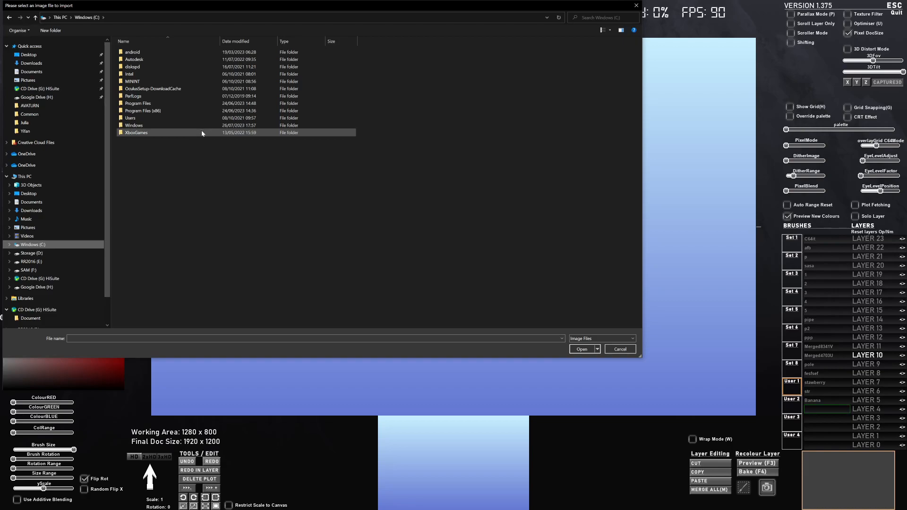
pyautogui.click(32, 253)
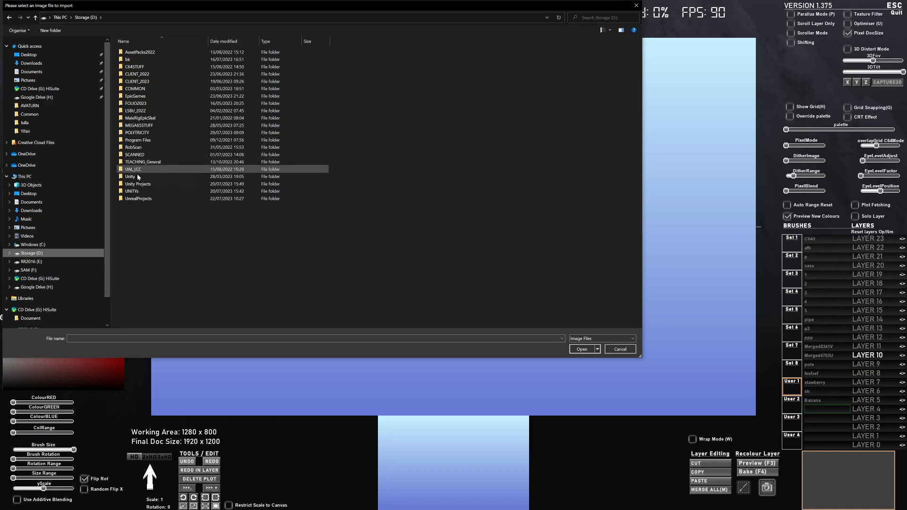
pyautogui.click(55, 270)
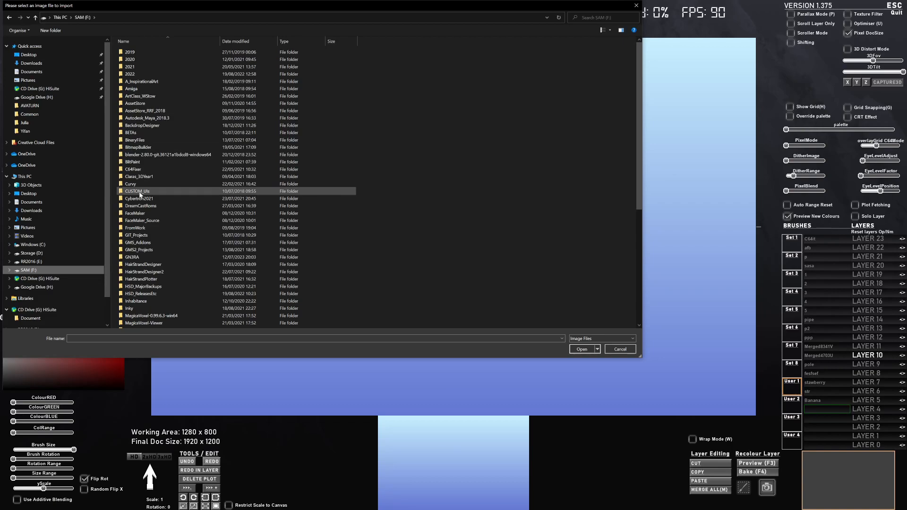
pyautogui.doubleClick(145, 126)
pyautogui.doubleClick(141, 117)
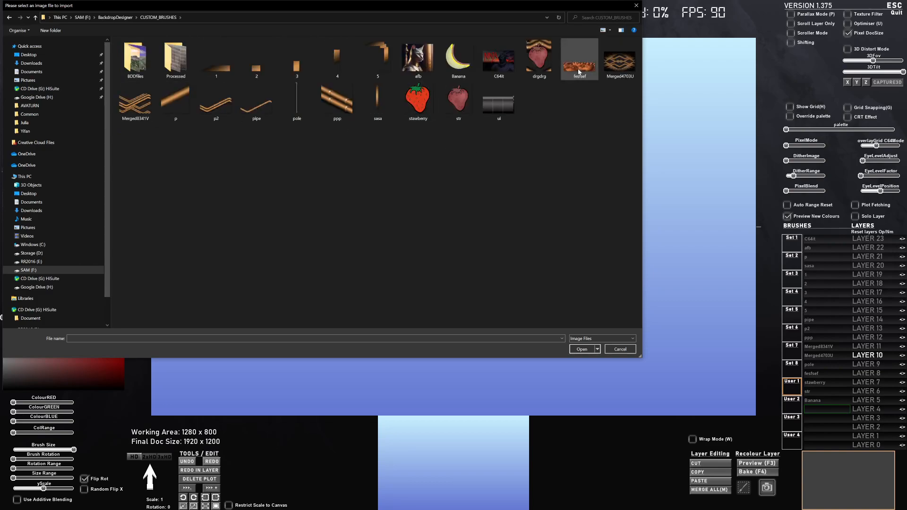
pyautogui.click(579, 72)
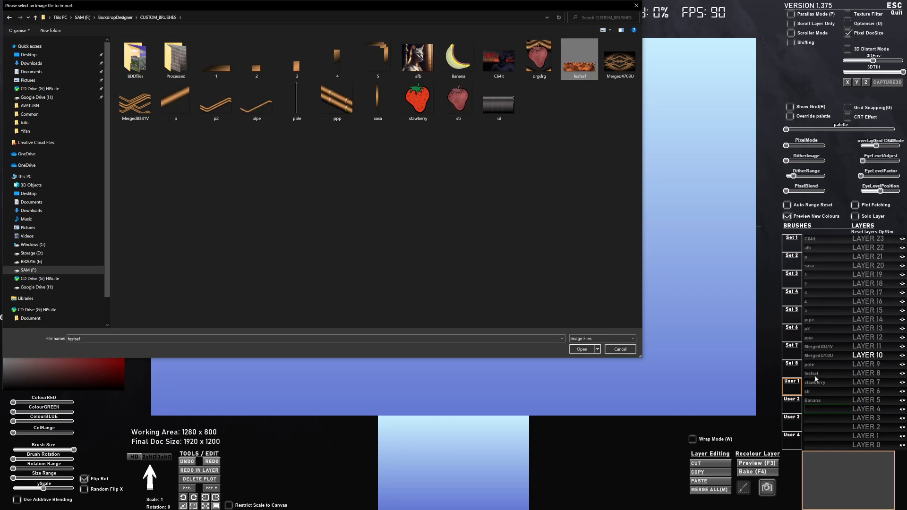
pyautogui.click(624, 350)
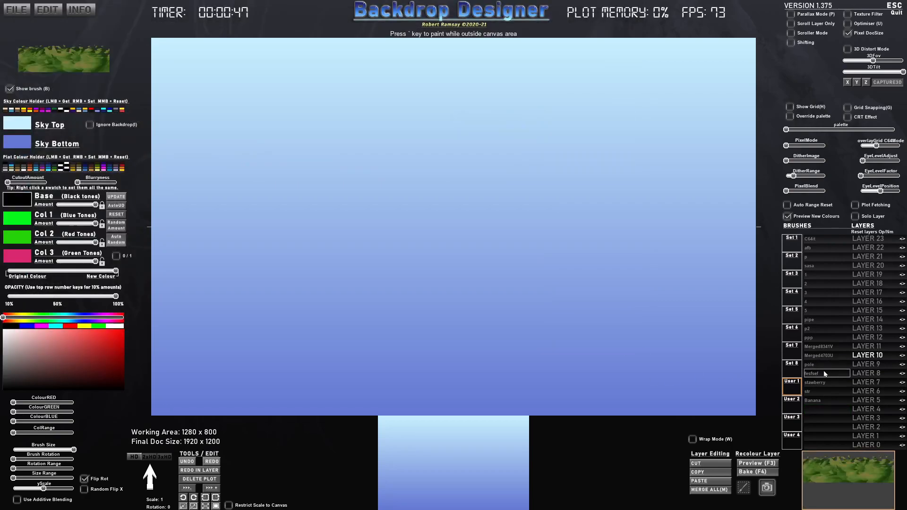
# - Choose the fesfsef brush, restore its original colours and stamp the rocky ground across the lower canvas at scale 1
pyautogui.click(824, 373)
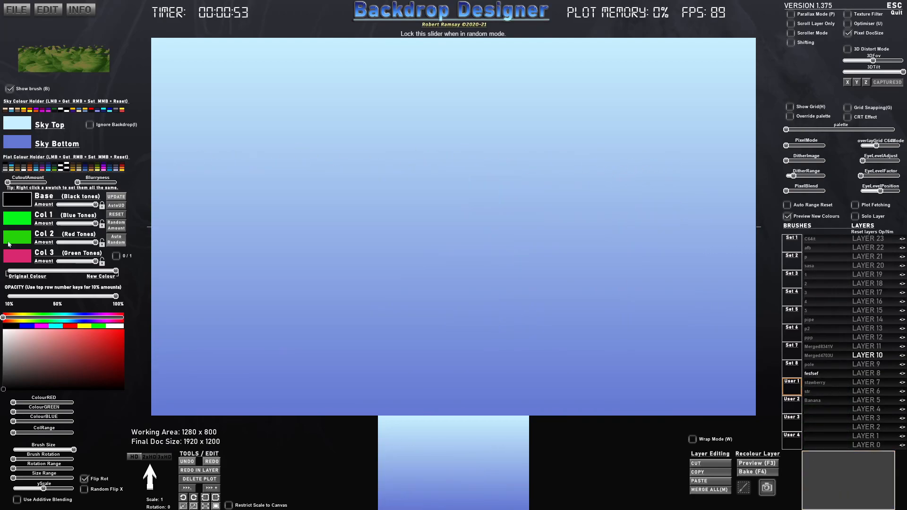
pyautogui.moveTo(64, 272); pyautogui.dragTo(2, 273)
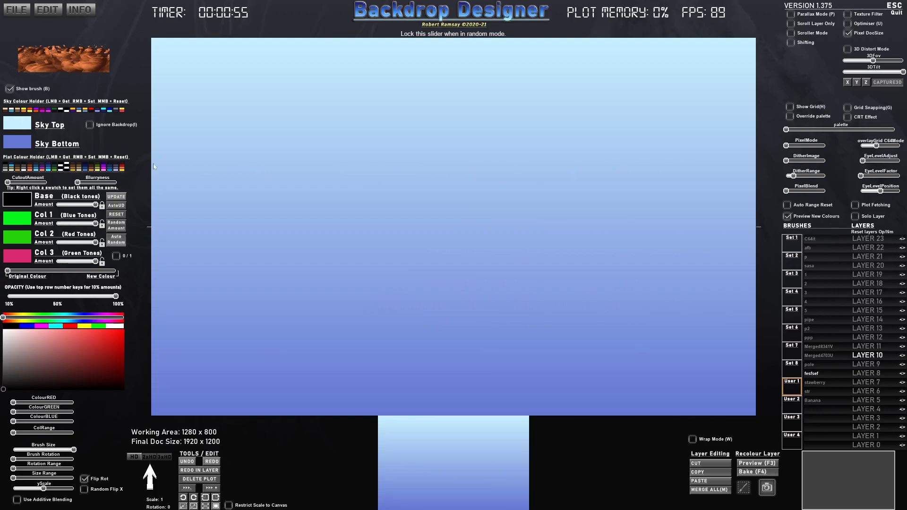
pyautogui.click(456, 328)
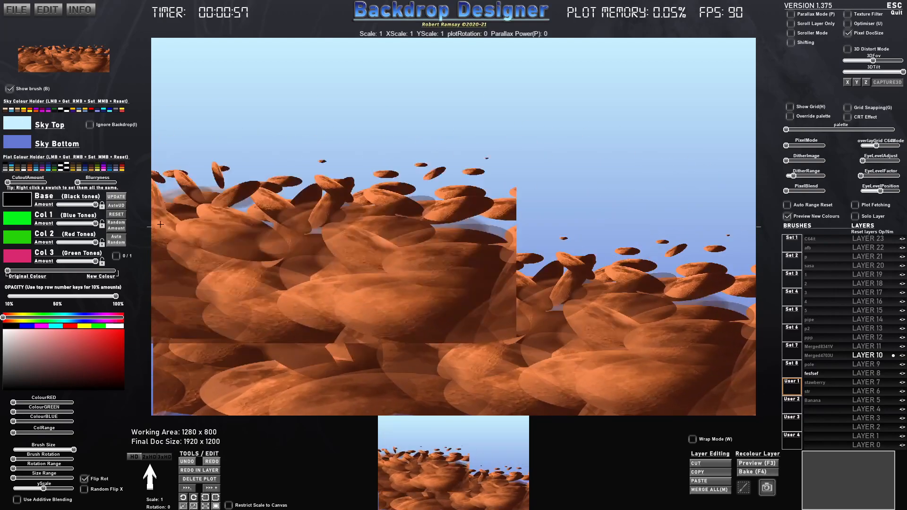
# - Recolour the sky gradient to match the rocks, with orange for Sky Top and dark brown for Sky Bottom
pyautogui.click(16, 127)
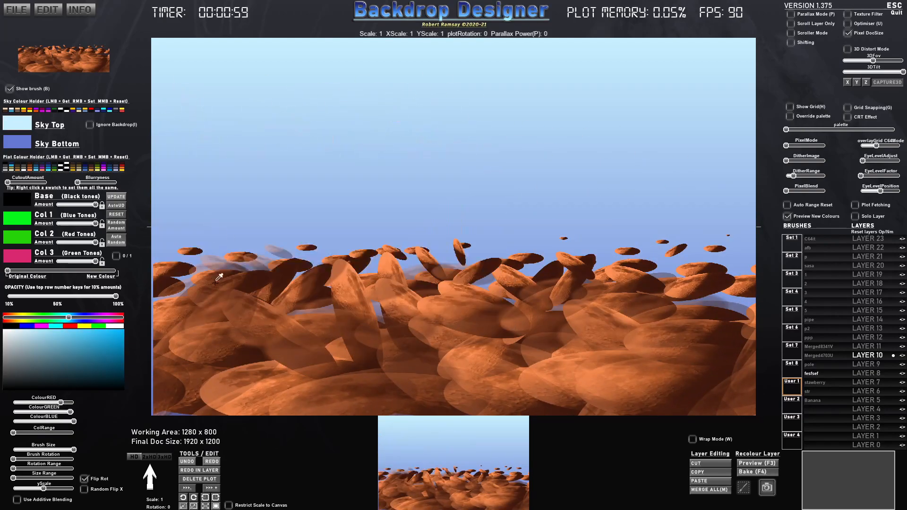
pyautogui.click(199, 276)
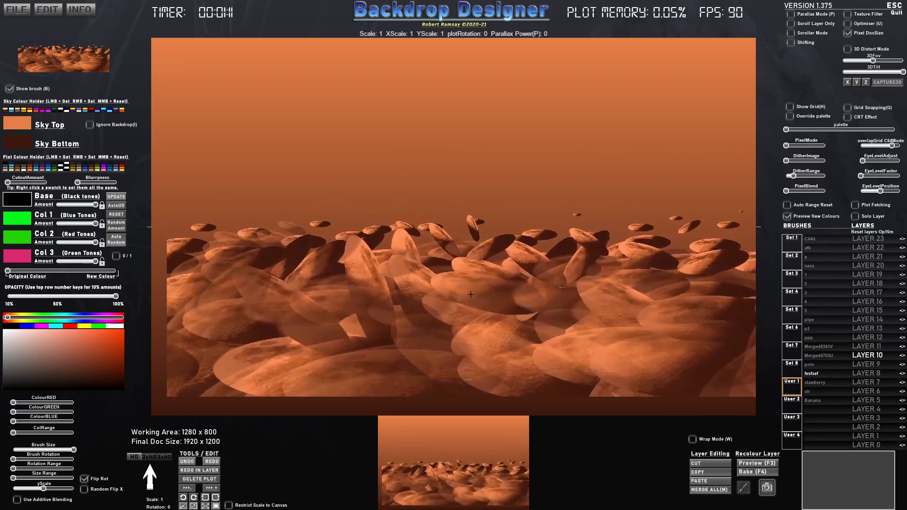
# - Try stamping the rocky ground along the lower edge and flipped along the upper edge in grid-snapped 320x200px C64 mode, and leave pixel mode
pyautogui.click(799, 143)
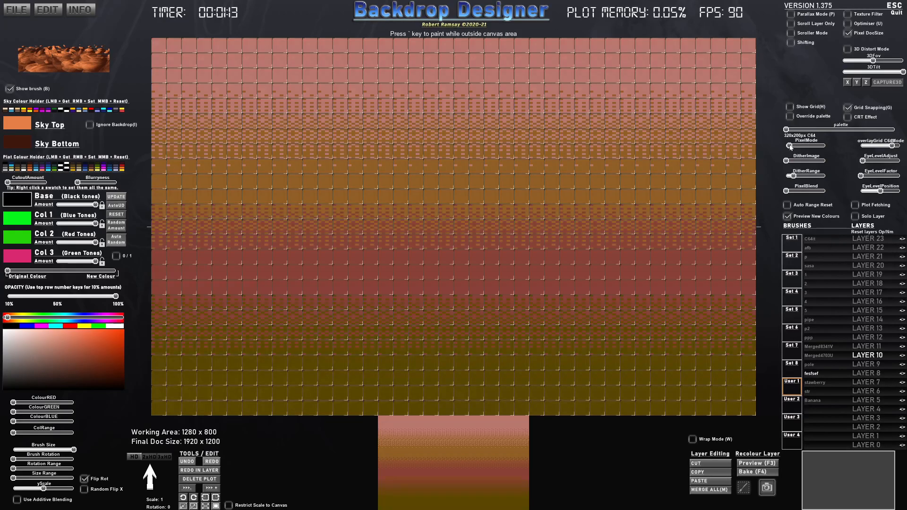
pyautogui.moveTo(449, 281); pyautogui.dragTo(445, 311)
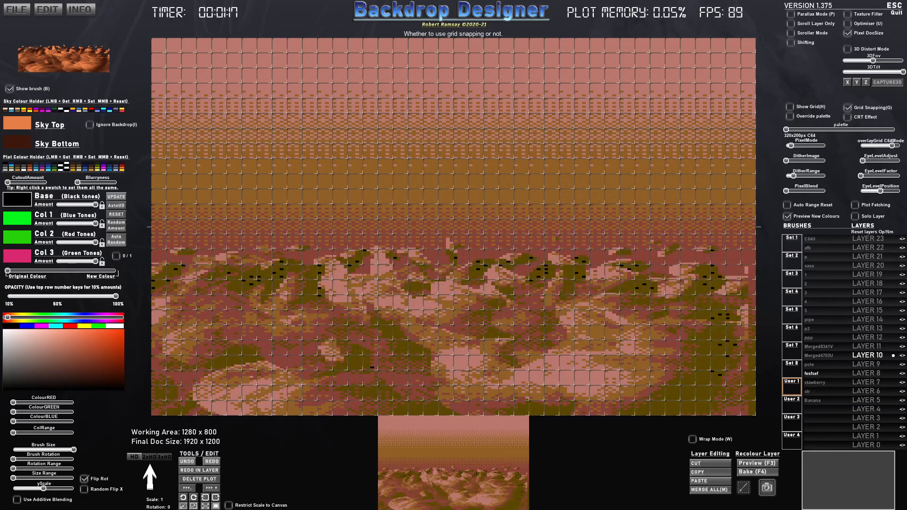
pyautogui.click(693, 155)
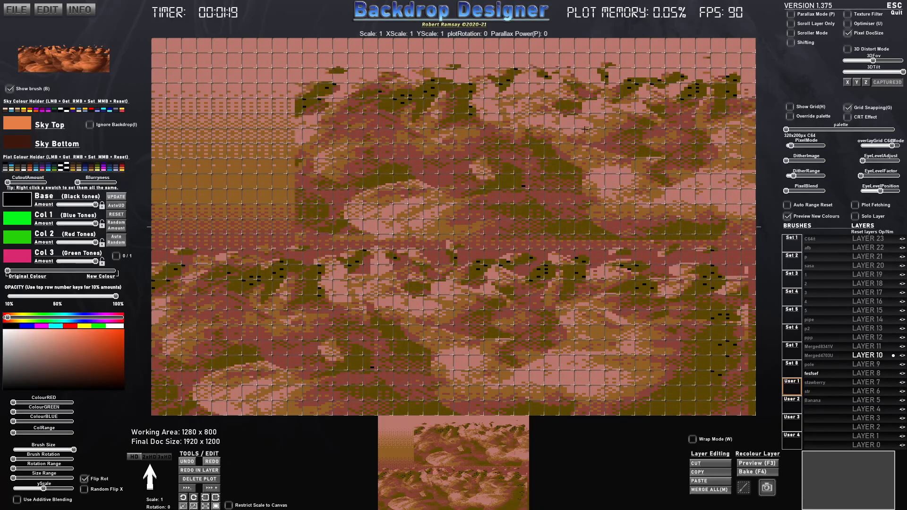
pyautogui.press('y')
pyautogui.click(452, 141)
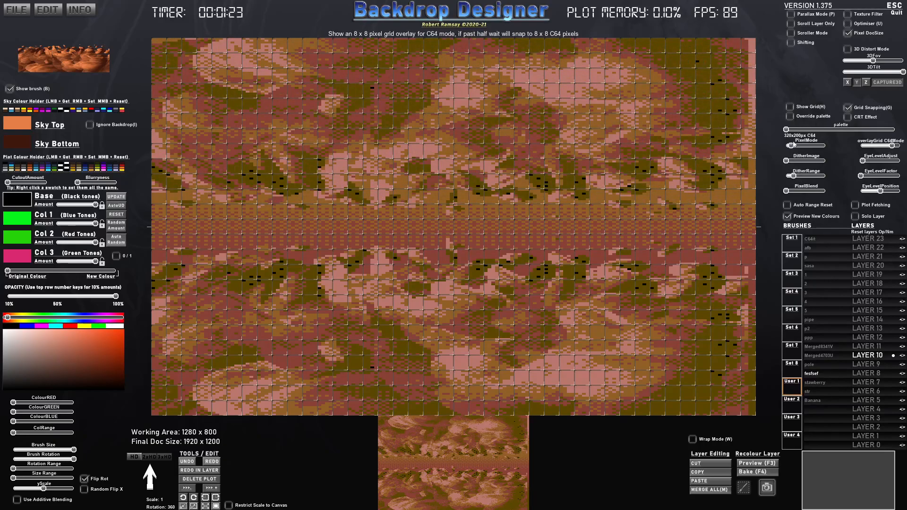
pyautogui.moveTo(793, 145); pyautogui.dragTo(786, 147)
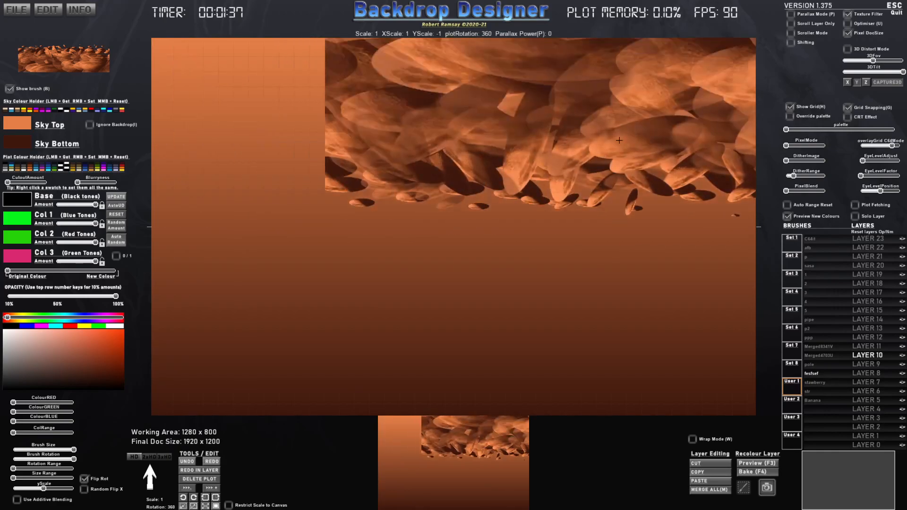
# - Try the vertically flipped rock brush at scale 0.50 with grid snapping and return it to scale 1
pyautogui.scroll(-6, 601, 146)
pyautogui.scroll(11, 601, 146)
pyautogui.scroll(-10, 601, 145)
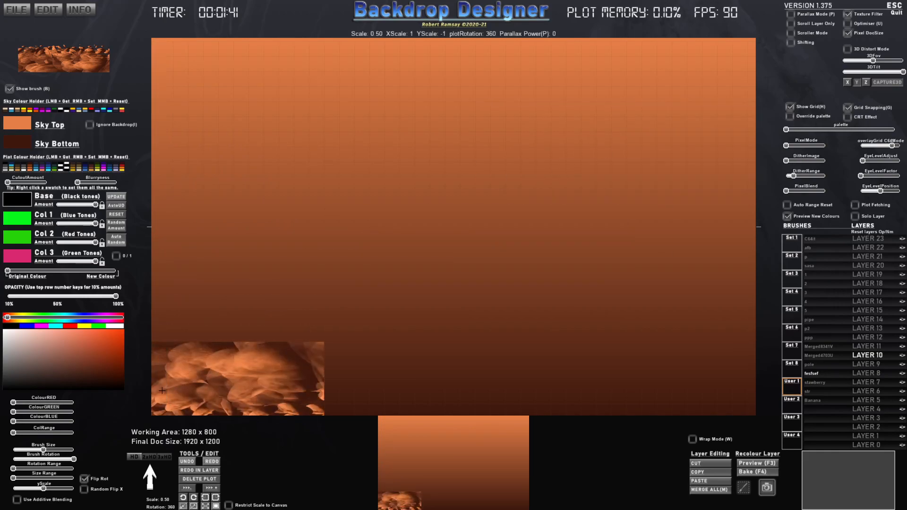
pyautogui.click(184, 506)
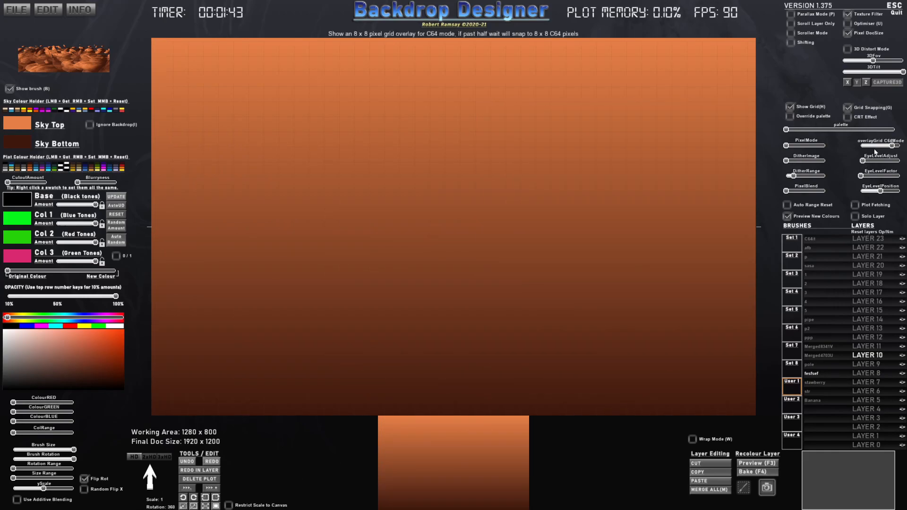
# - Turn off grid snapping and the grid display, and stamp the vertically flipped rocky ground across the upper canvas at scale 1
pyautogui.click(848, 108)
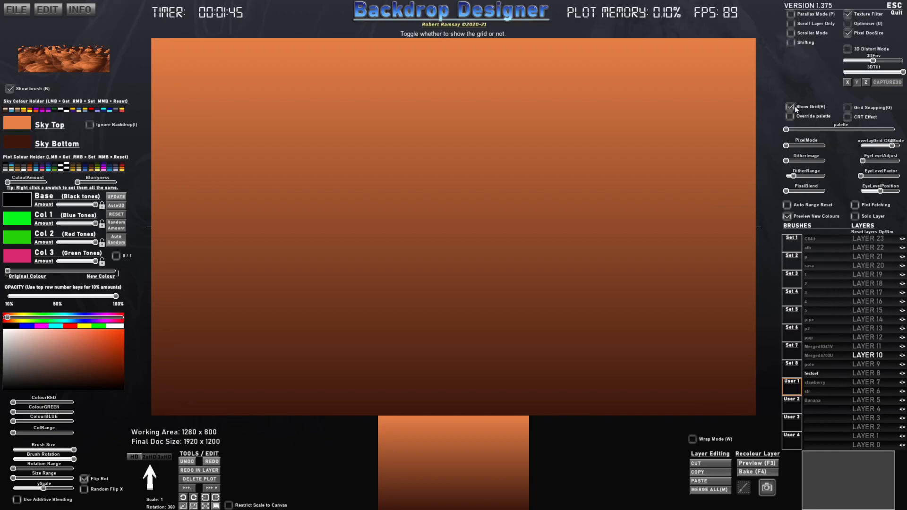
pyautogui.click(790, 107)
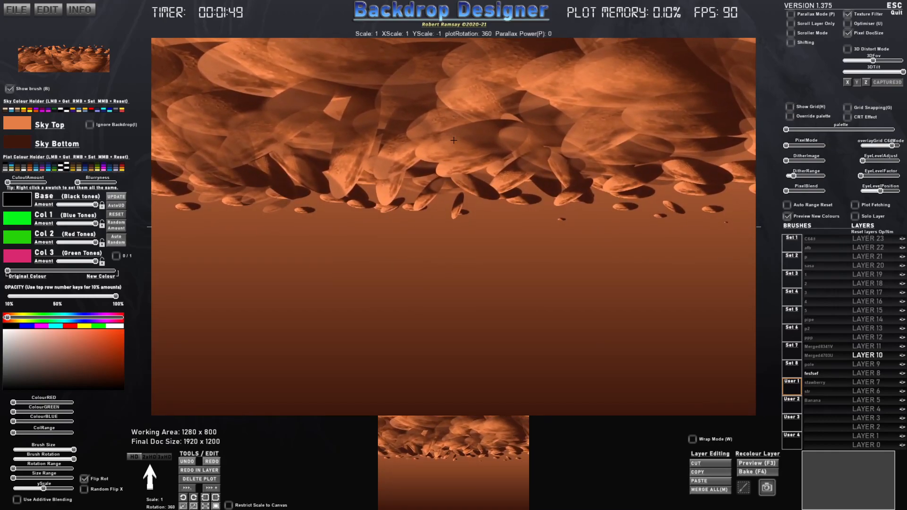
pyautogui.click(453, 140)
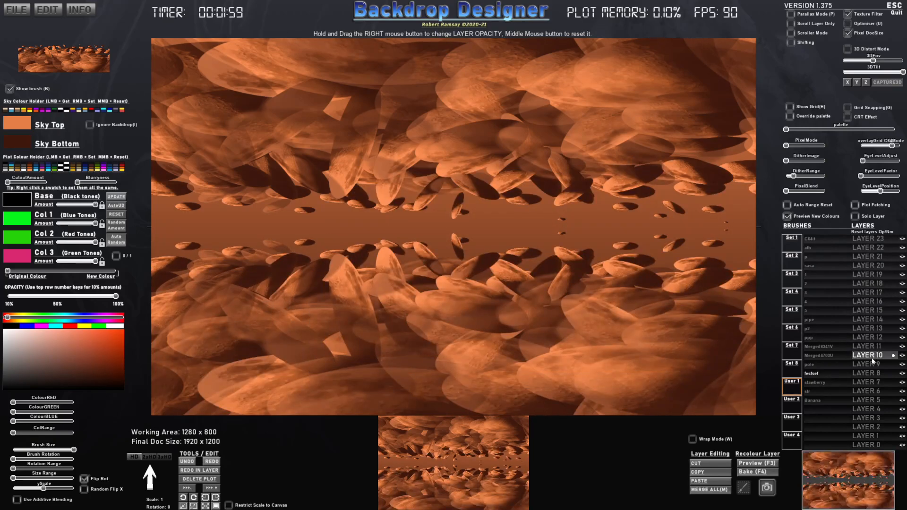
# - On Layer 15, partly recolour the rock brush with pale pink Col 3 and stamp it along the lower edge and vertically flipped along the upper
pyautogui.click(867, 310)
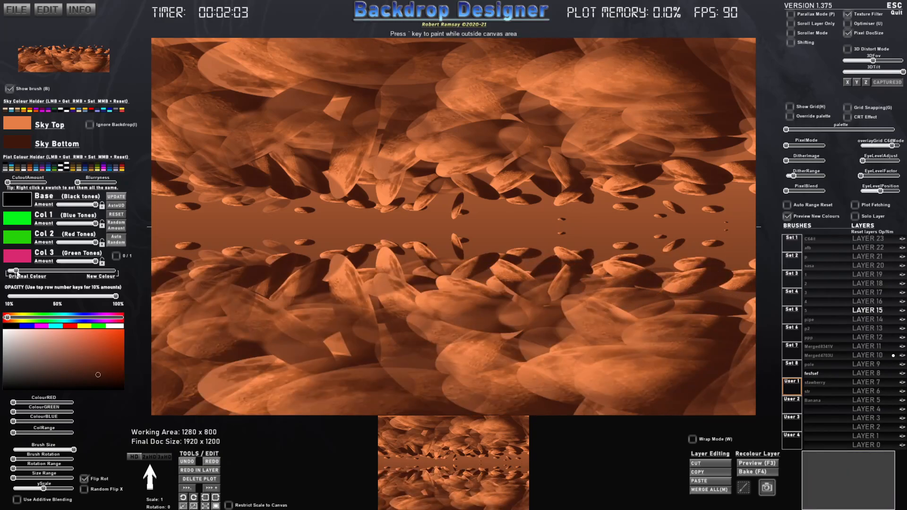
pyautogui.click(23, 259)
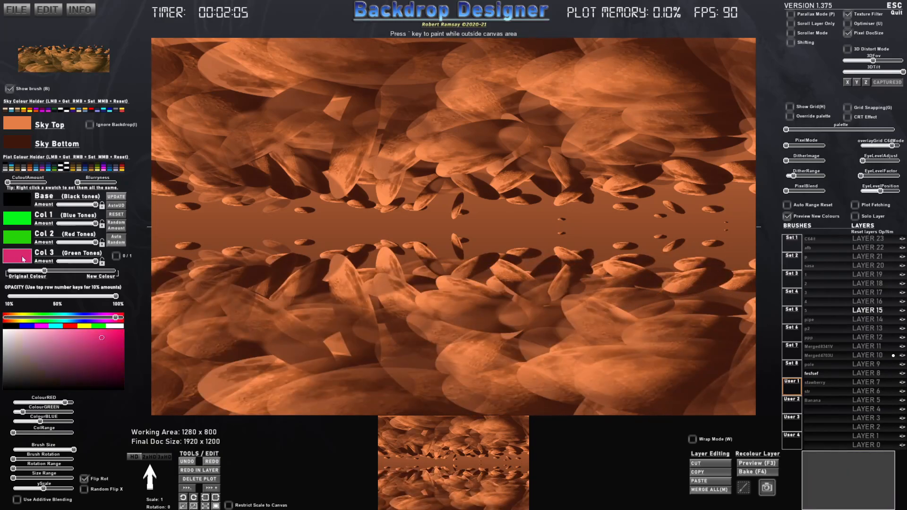
pyautogui.click(69, 347)
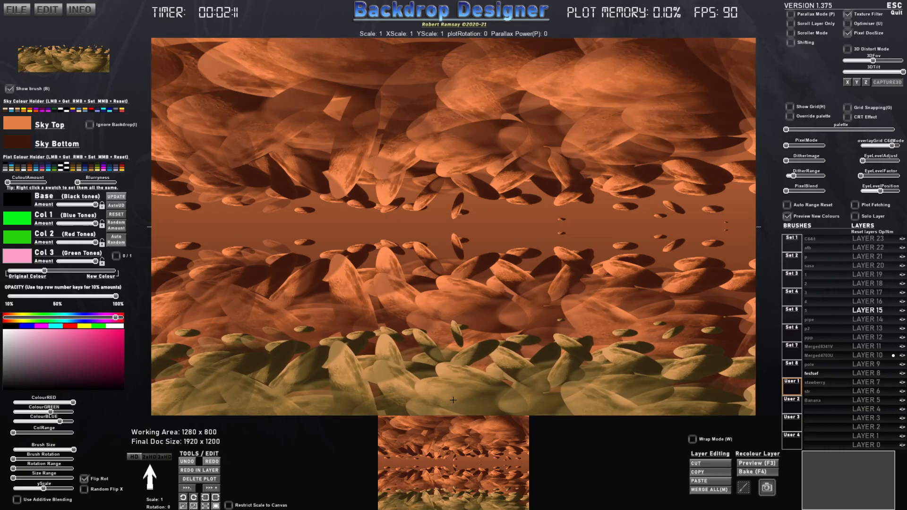
pyautogui.click(453, 400)
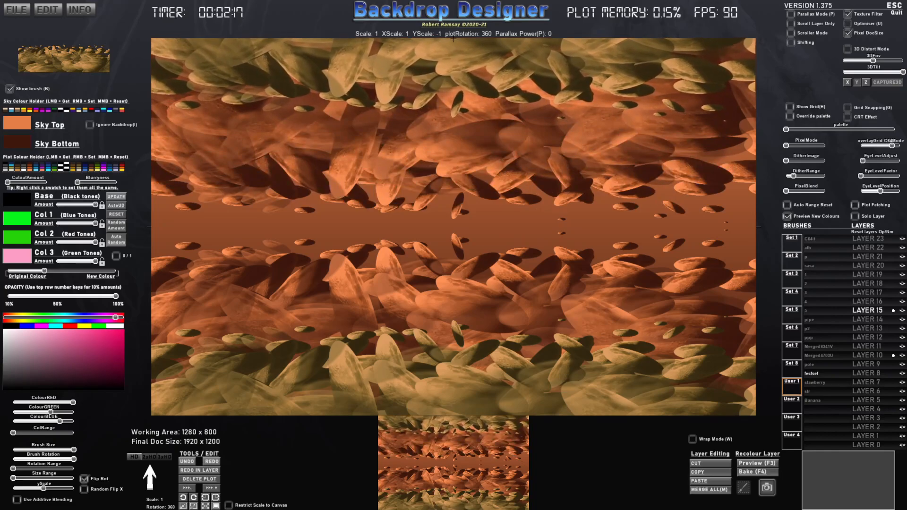
pyautogui.click(453, 39)
pyautogui.press('b')
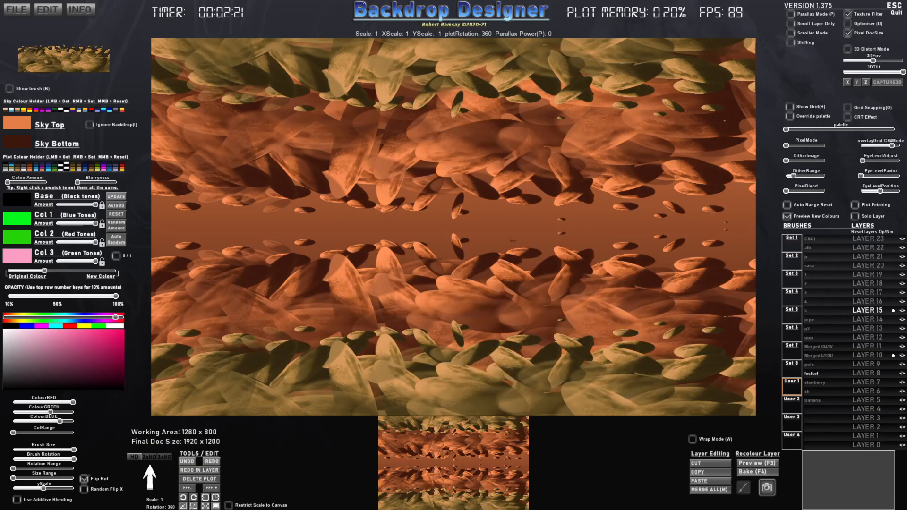
# - Switch to Chrome and search Google for "spaceship clipart"
pyautogui.hotkey('alt', 'Tab')
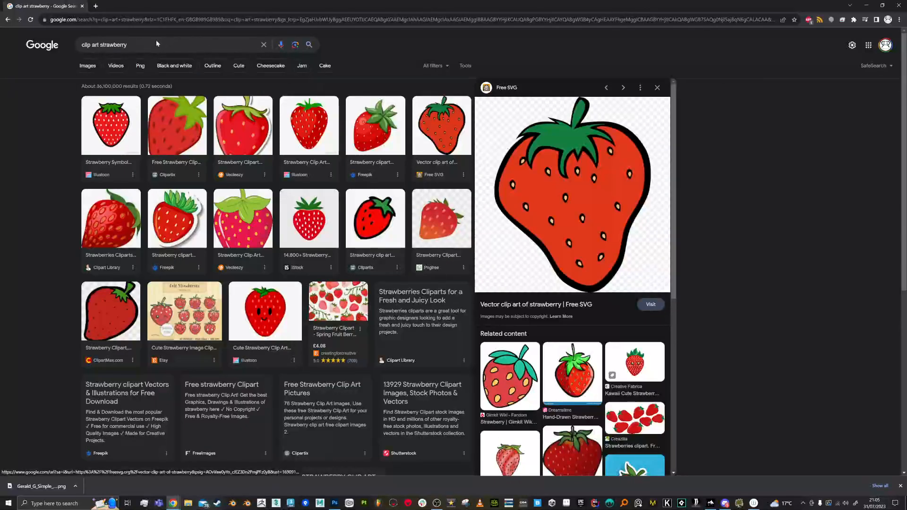
pyautogui.moveTo(74, 45); pyautogui.dragTo(61, 45)
pyautogui.write('spac')
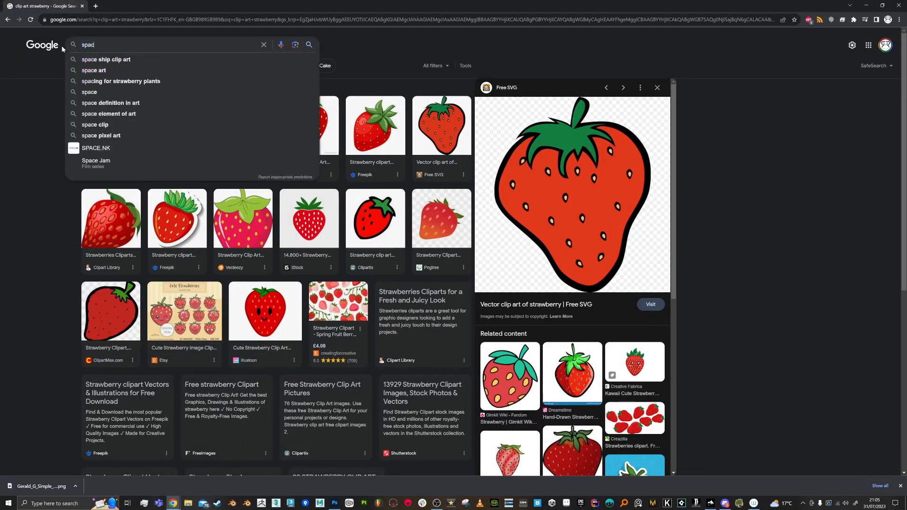
pyautogui.write('eship clipart')
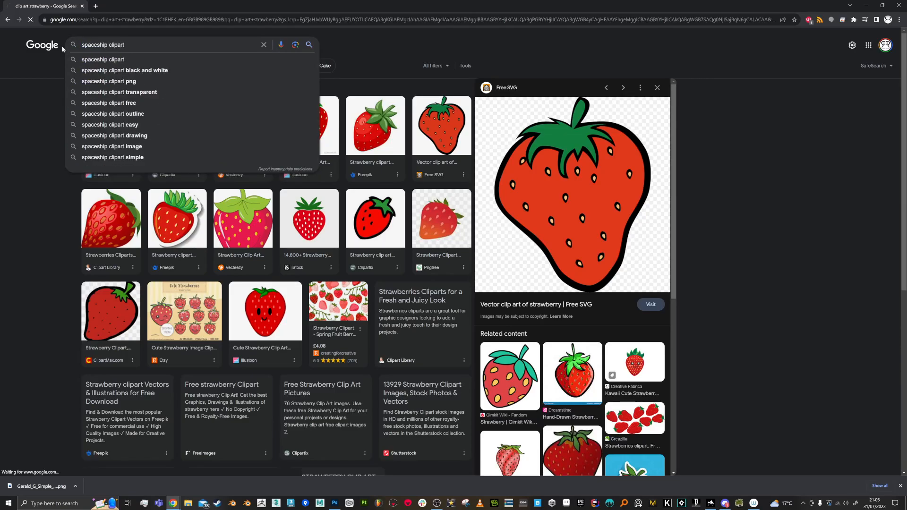
pyautogui.press('Return')
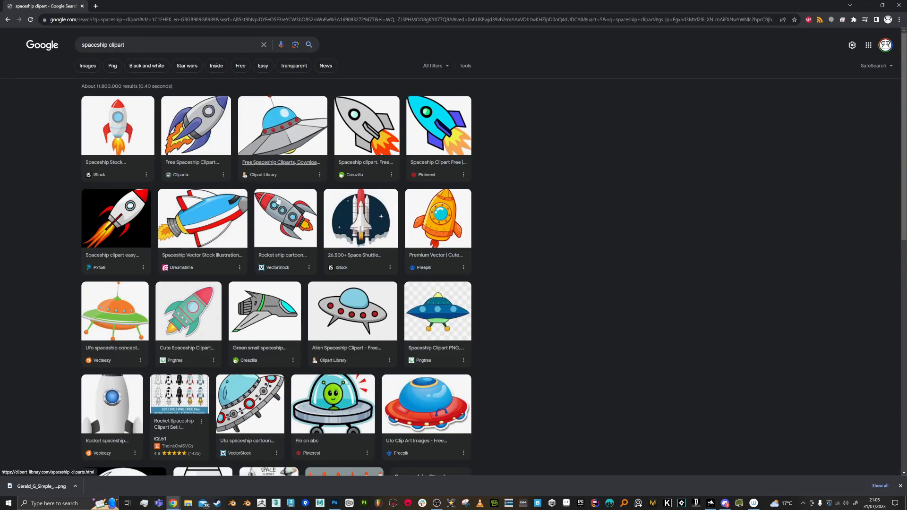
# - Open the green small spaceship clipart result from Creazilla and save its image to disk
pyautogui.click(277, 317)
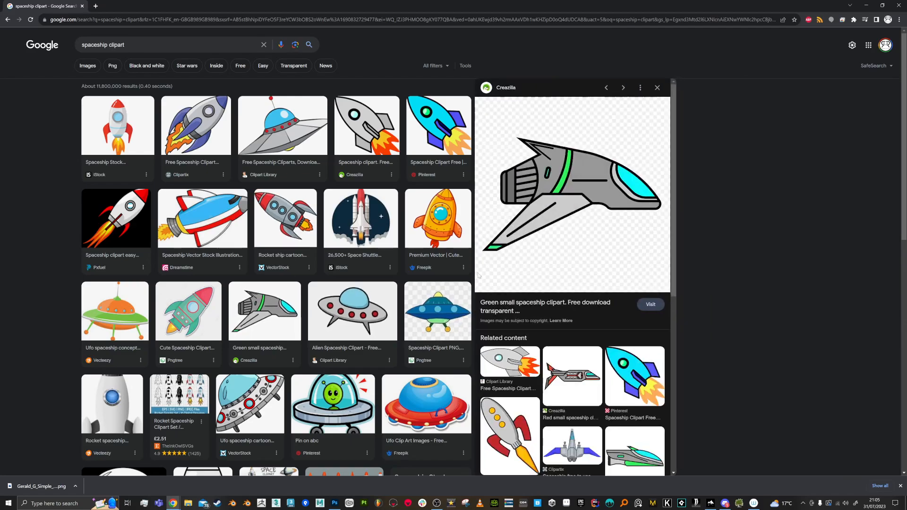
pyautogui.rightClick(573, 238)
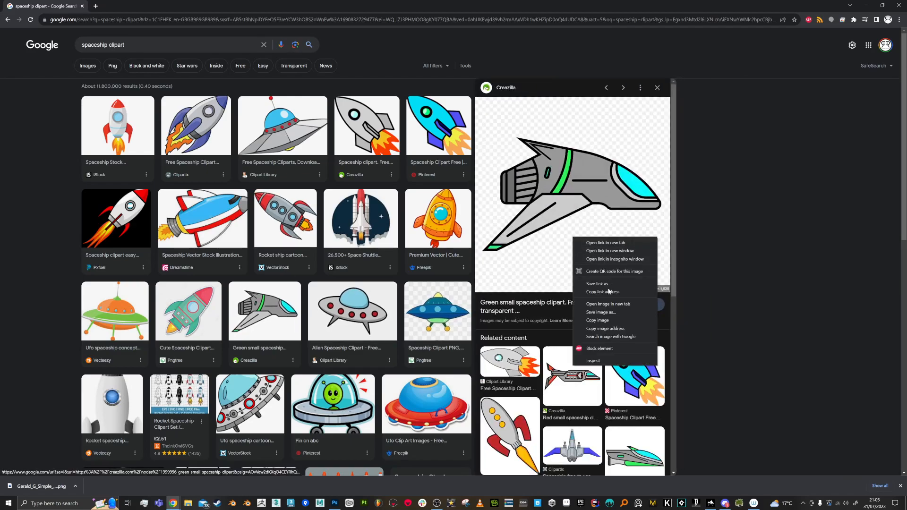
pyautogui.click(613, 312)
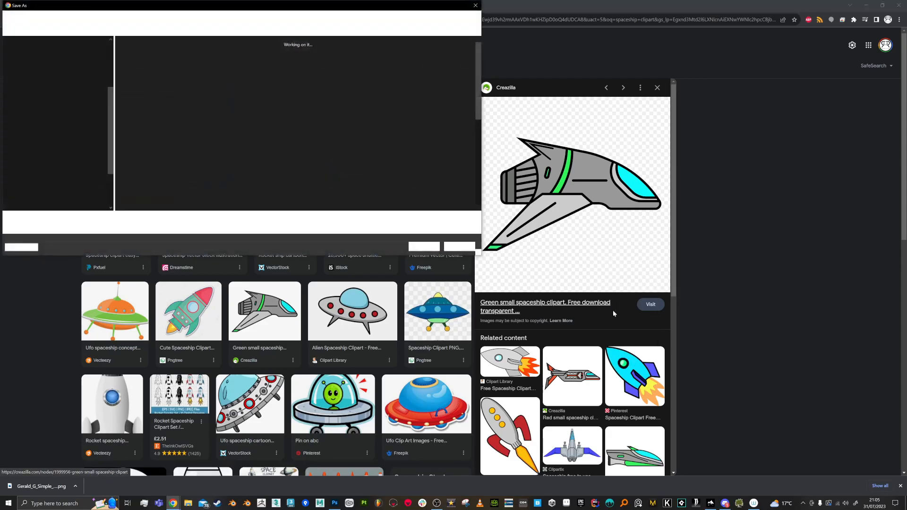
pyautogui.click(424, 247)
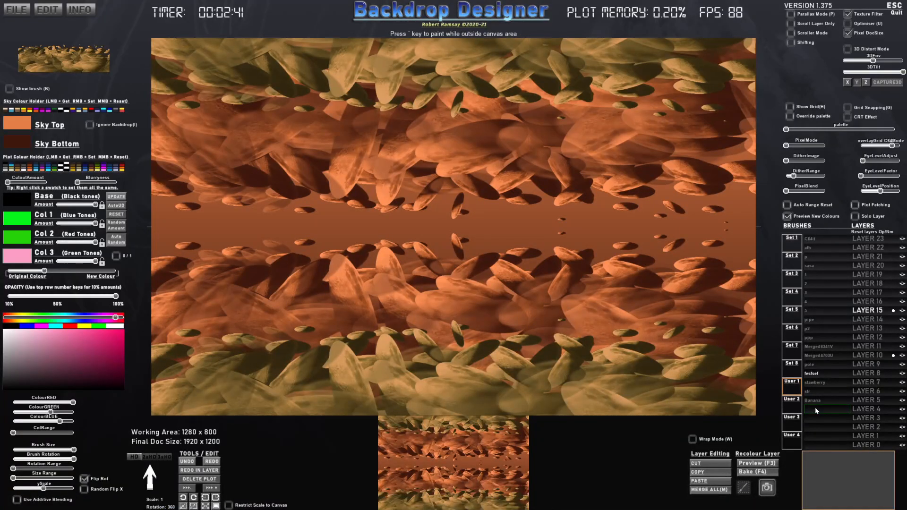
# - In Backdrop Designer, load the downloaded spaceship image into the empty brush slot beside Layer 4, accepting the suggested brush name
pyautogui.click(816, 410)
pyautogui.doubleClick(173, 64)
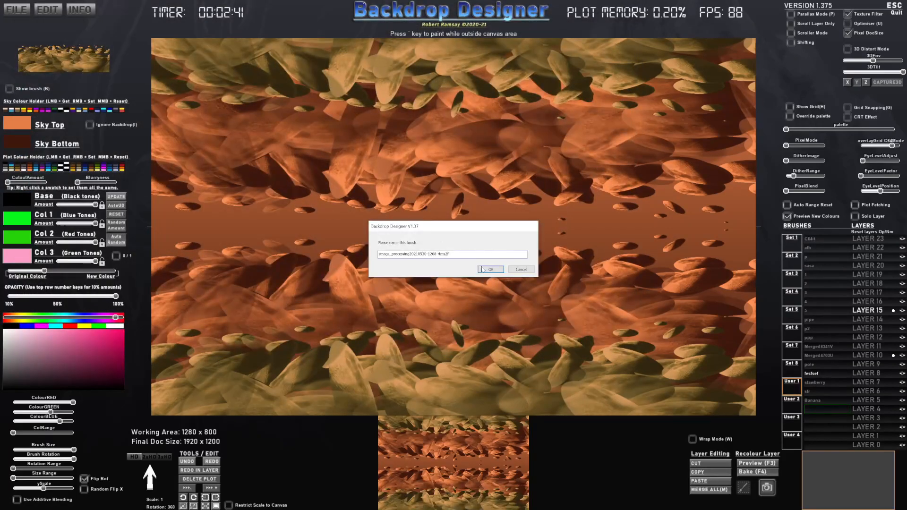
pyautogui.click(490, 269)
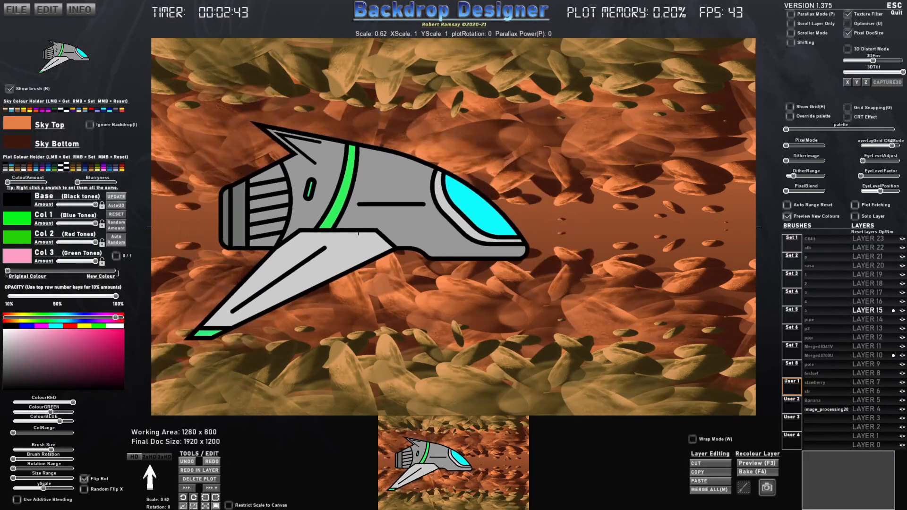
# - Scale the spaceship brush down to 0.15 and stamp it on Layer 19 near the left end of the central gap
pyautogui.click(869, 275)
pyautogui.scroll(-6, 255, 225)
pyautogui.scroll(-1, 253, 225)
pyautogui.click(220, 225)
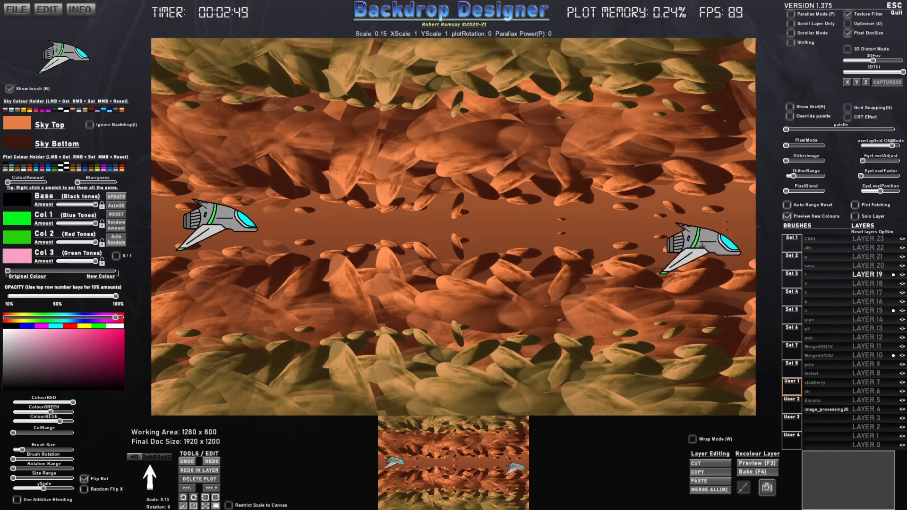
# - Set the pixel preview to 640x400px with the CUSTOMRR2 palette and remove the C64 grid overlay
pyautogui.moveTo(788, 148); pyautogui.dragTo(790, 148)
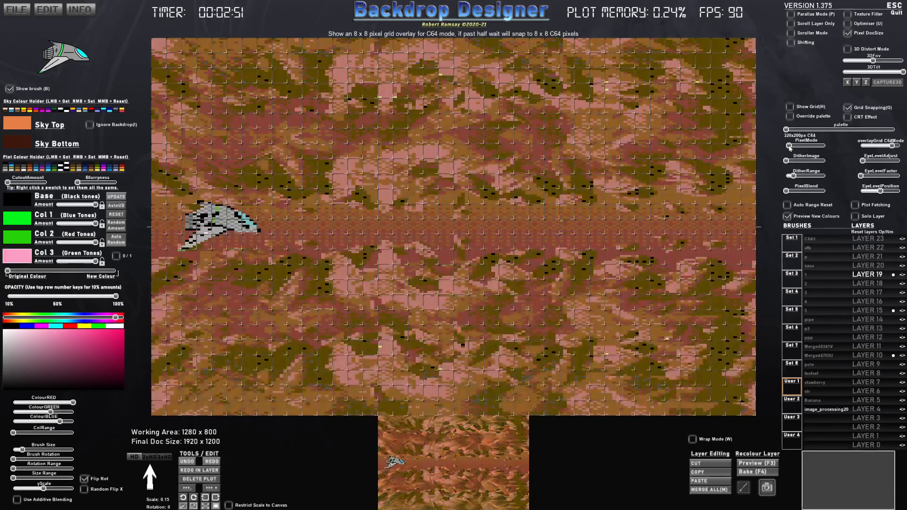
pyautogui.moveTo(866, 150); pyautogui.dragTo(855, 150)
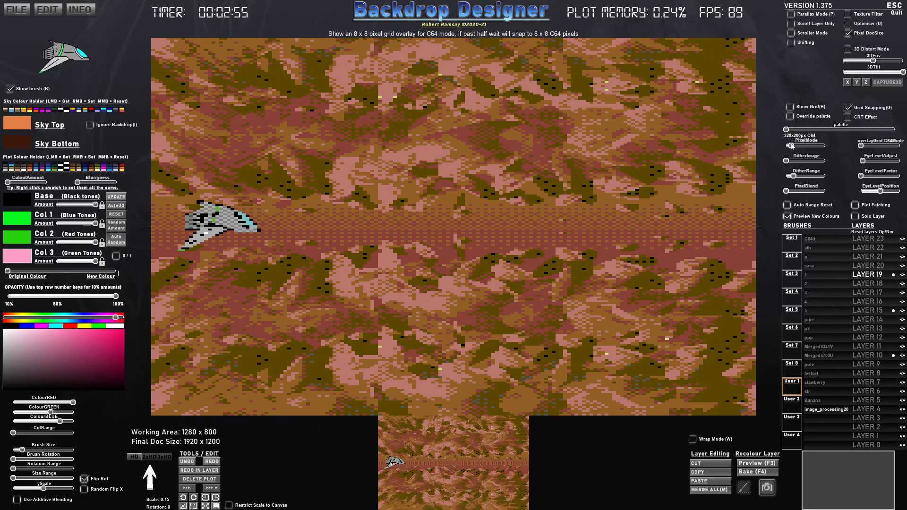
pyautogui.moveTo(792, 146); pyautogui.dragTo(794, 146)
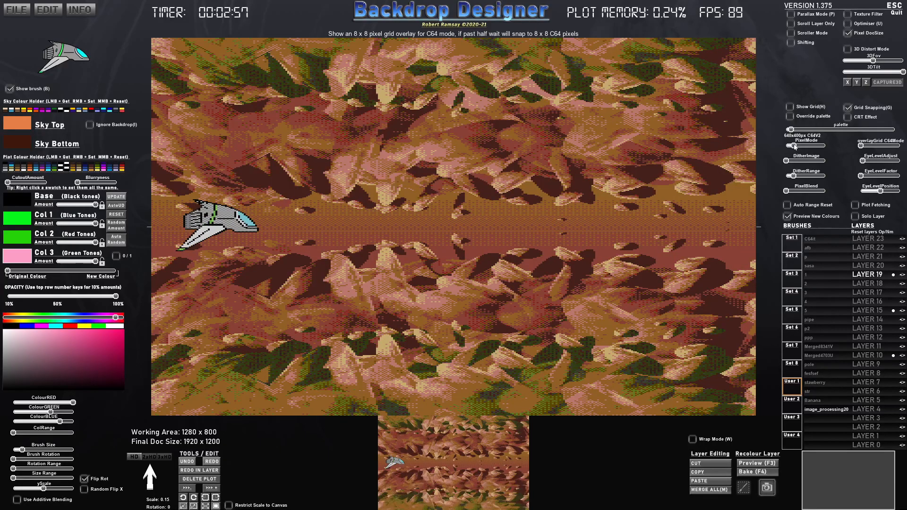
pyautogui.moveTo(792, 128); pyautogui.dragTo(816, 130)
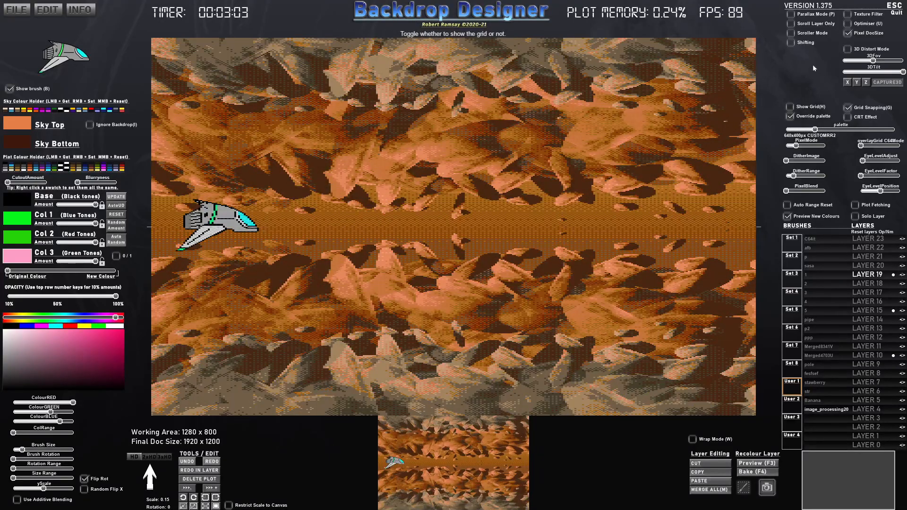
# - Turn on Parallax Mode, Wrap Mode and Scroller Mode to preview the scene as a continuous scroller
pyautogui.click(791, 15)
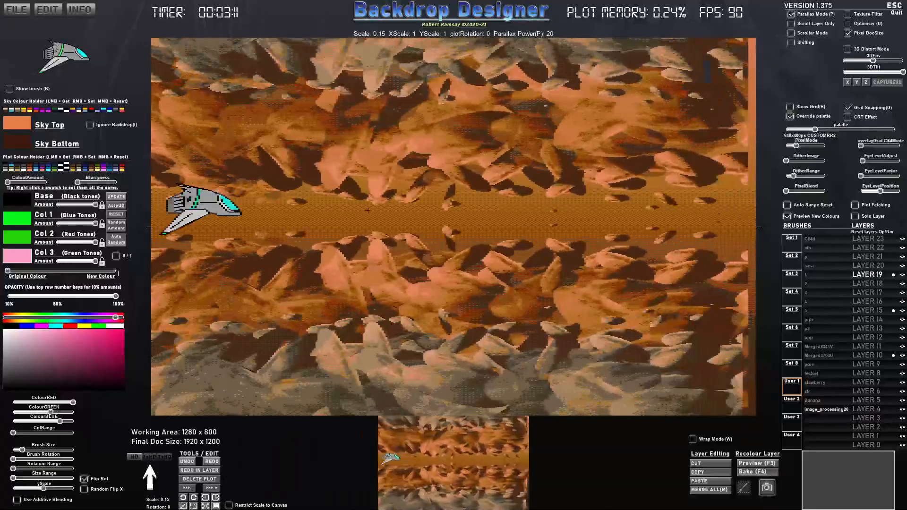
pyautogui.press('w')
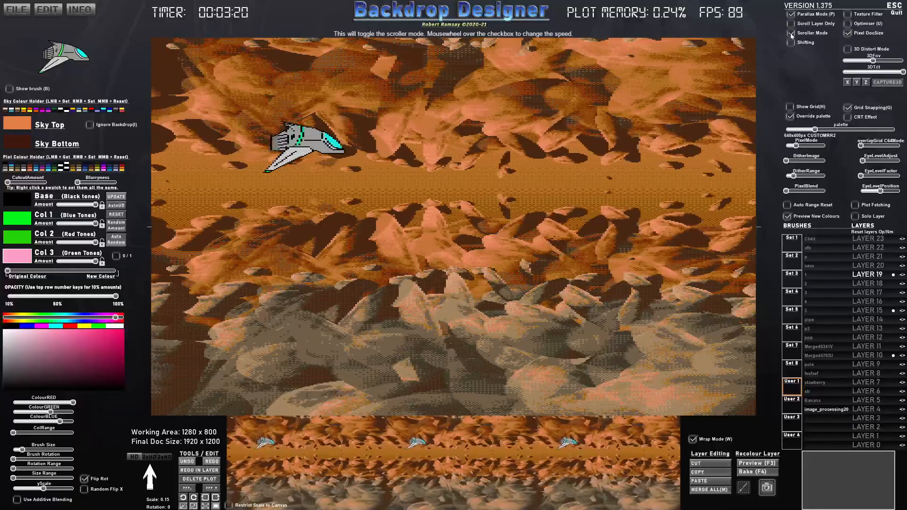
pyautogui.click(791, 34)
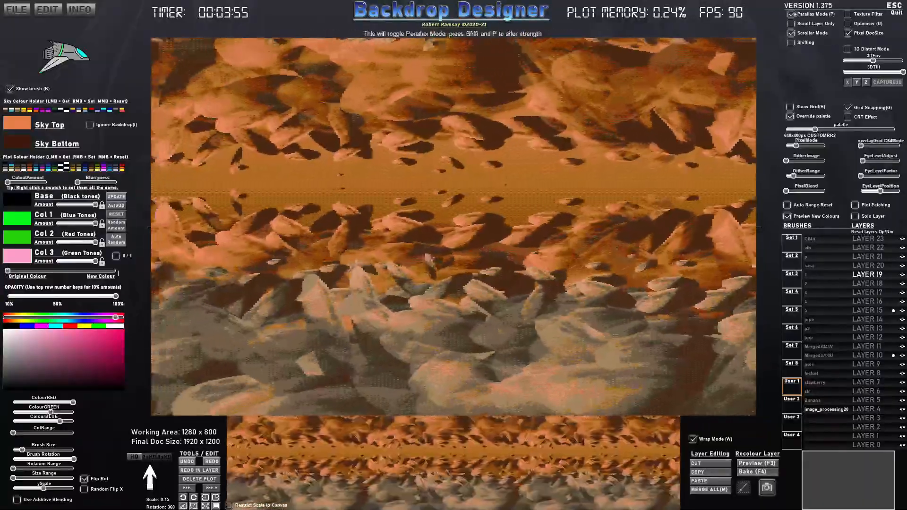
# - Compare the scrolling scene with Parallax Mode off and on, and flip the spaceship brush horizontally
pyautogui.click(790, 14)
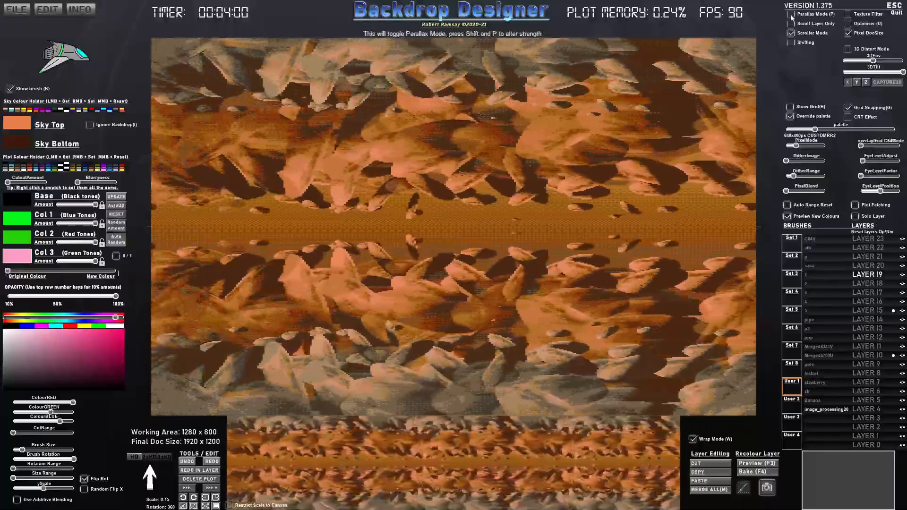
pyautogui.click(791, 16)
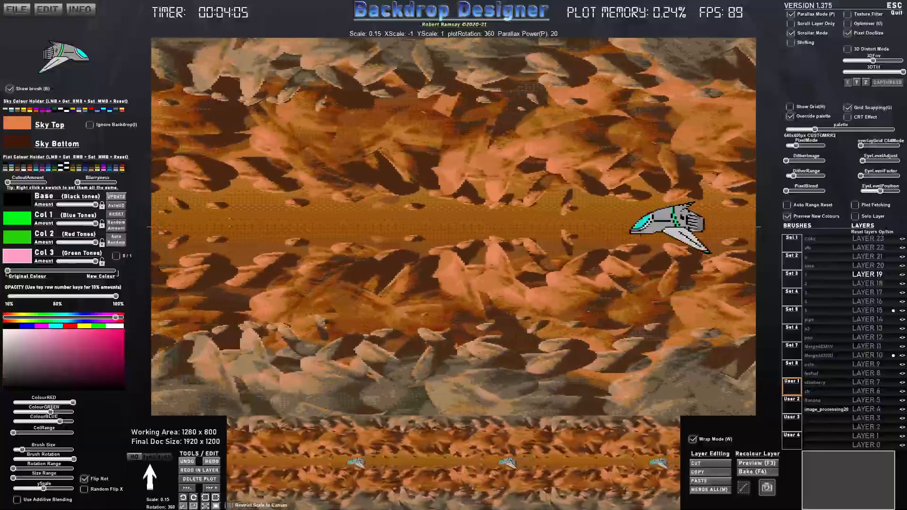
pyautogui.press('p')
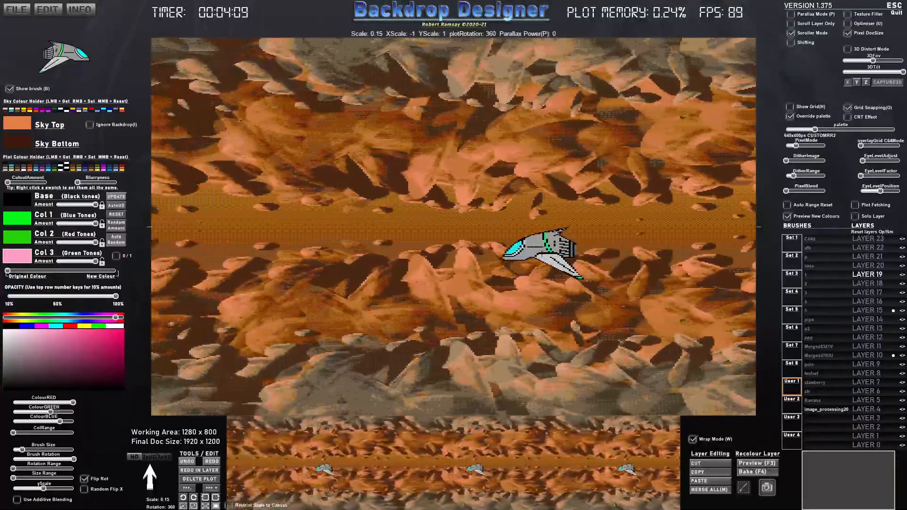
pyautogui.press('x')
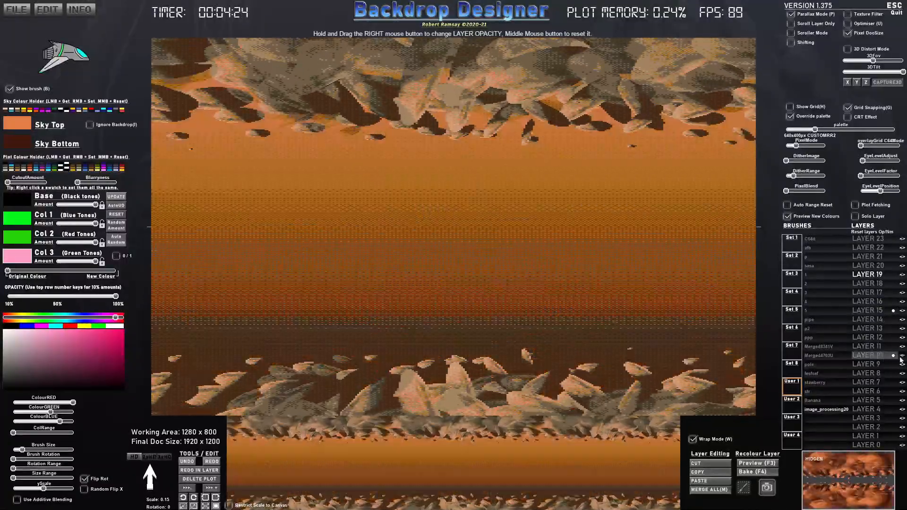
# - Toggle Layer 10's visibility, and leave Parallax Mode with Layer 23 selected
pyautogui.click(901, 356)
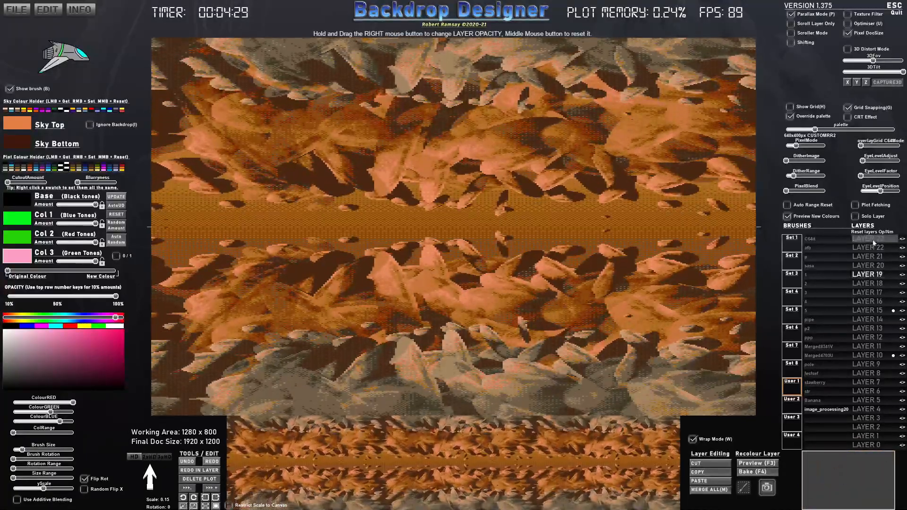
pyautogui.click(870, 240)
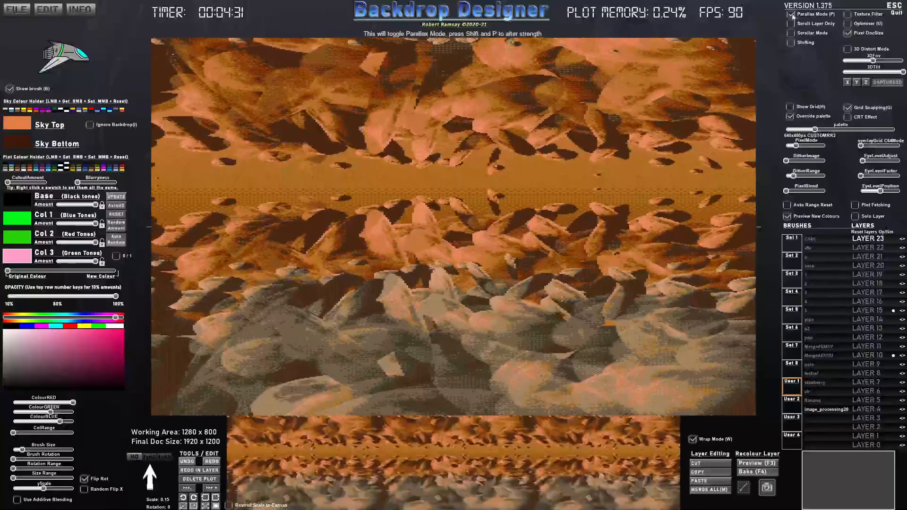
pyautogui.click(791, 15)
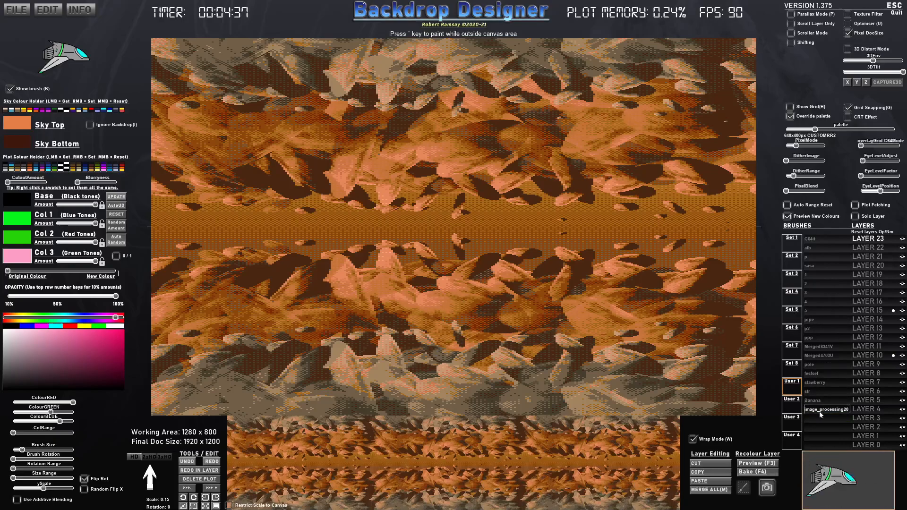
# - Switch to Chrome and search Google Images for "mars rock"
pyautogui.hotkey('alt', 'Tab')
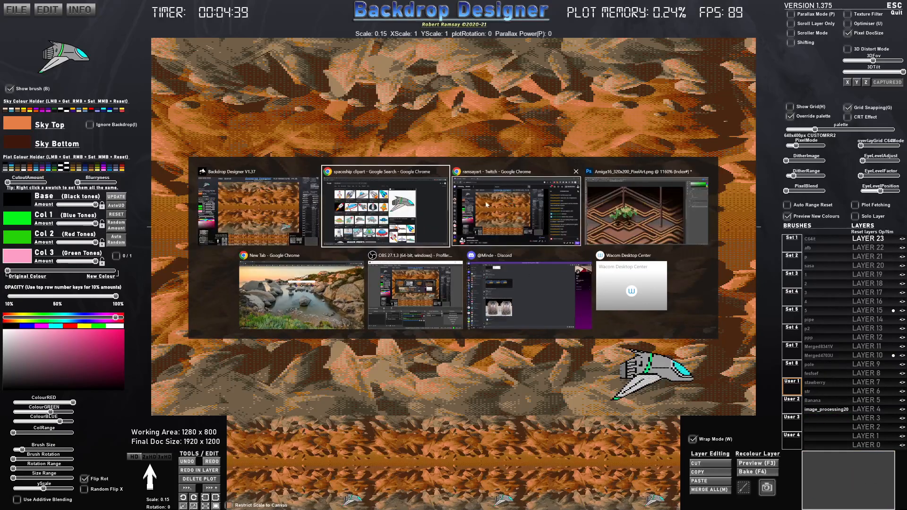
pyautogui.click(430, 211)
pyautogui.moveTo(156, 45); pyautogui.dragTo(1, 58)
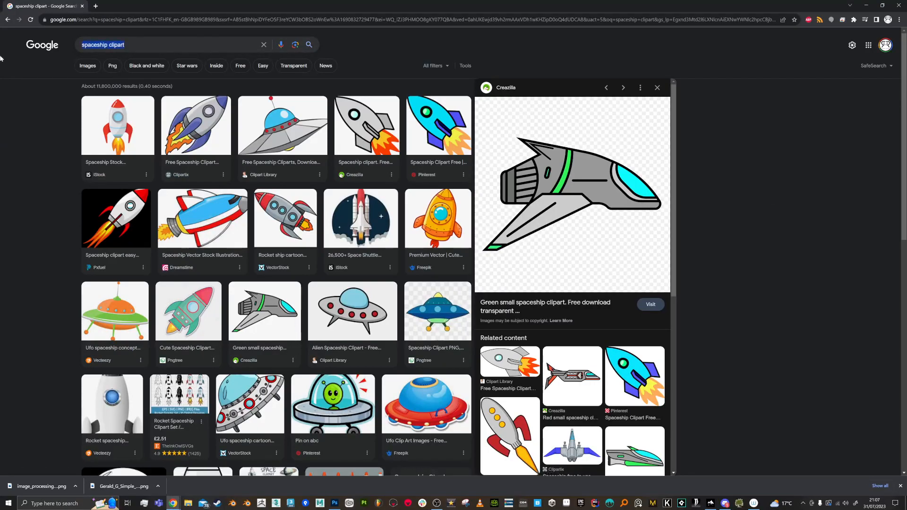
pyautogui.write('mars rock')
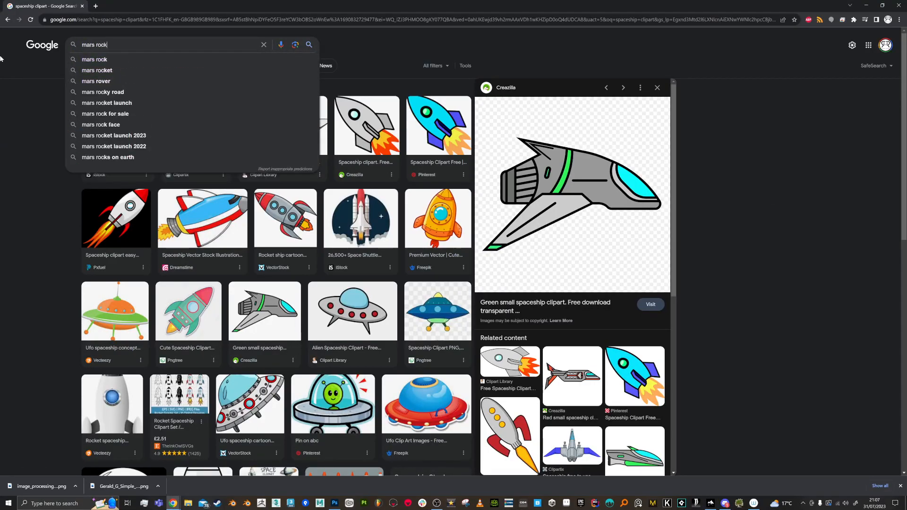
pyautogui.press('Return')
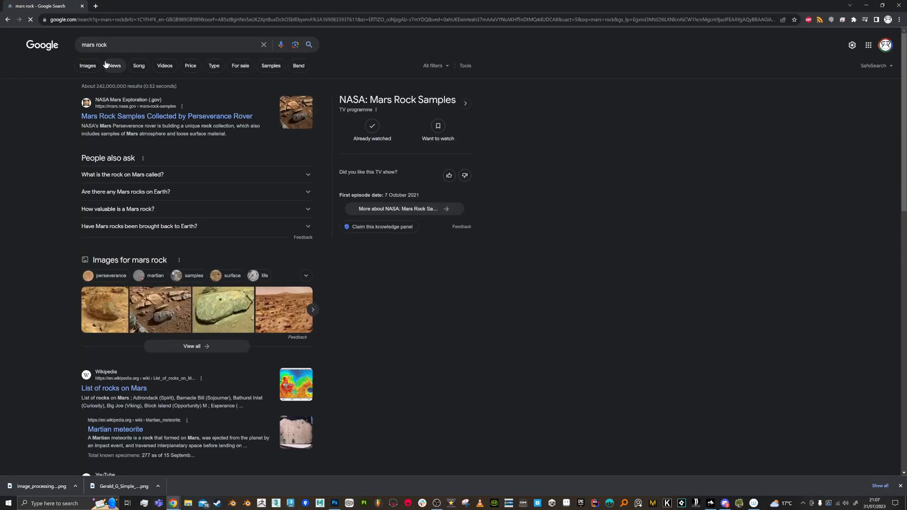
pyautogui.click(87, 67)
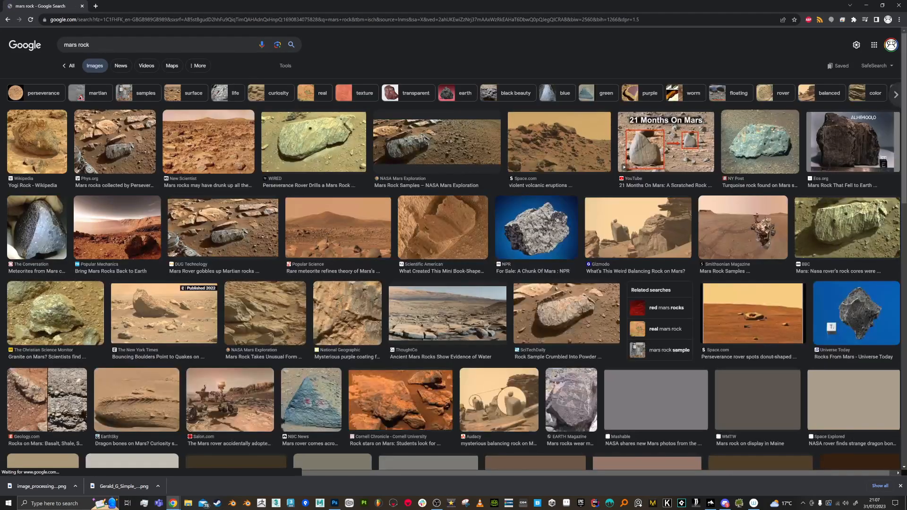
# - Refine the image search to "mars rock clipart" and browse the related rock illustrations for a usable one
pyautogui.click(138, 46)
pyautogui.write('clipart')
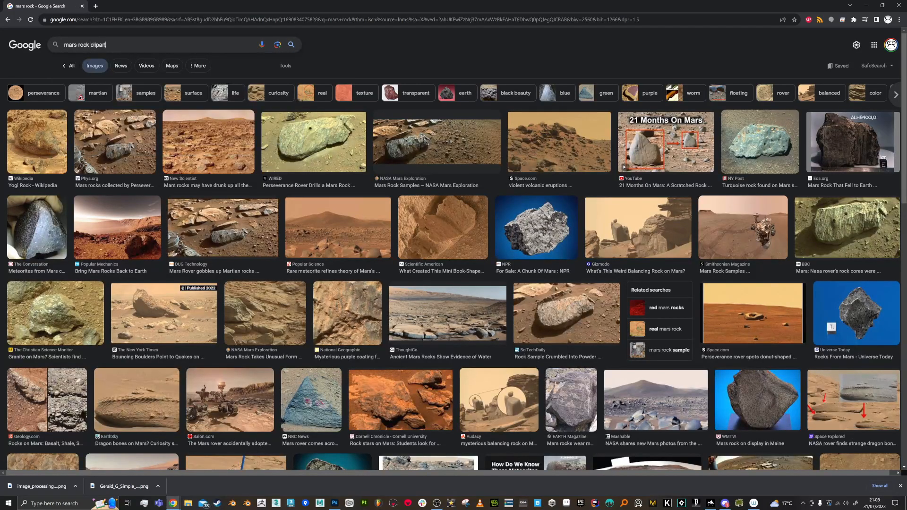
pyautogui.press('Return')
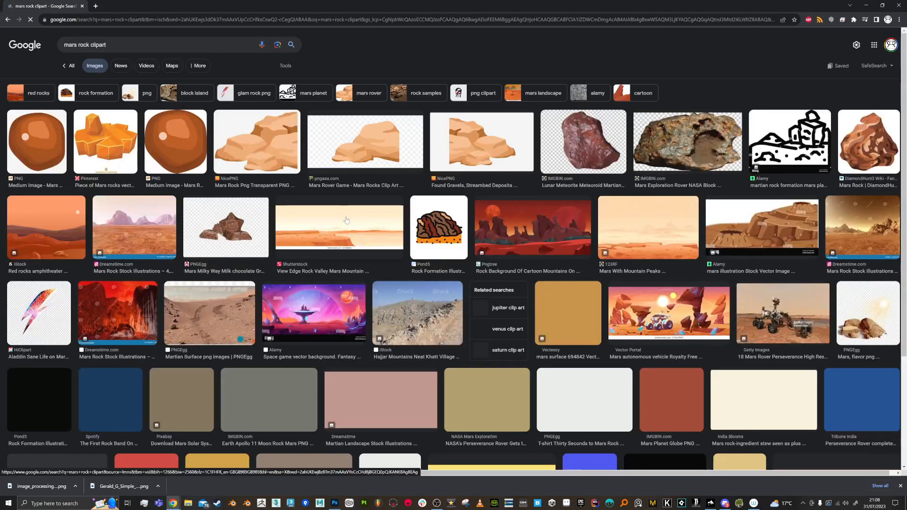
pyautogui.click(107, 154)
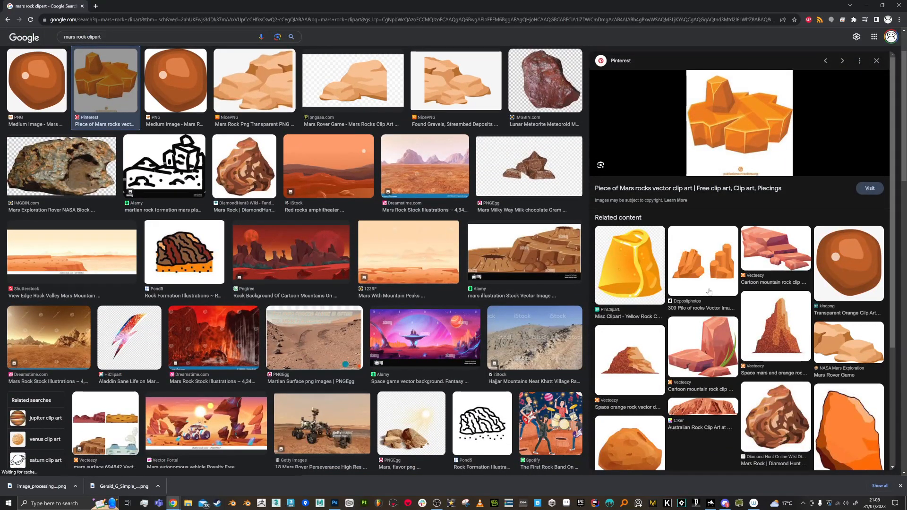
pyautogui.click(769, 320)
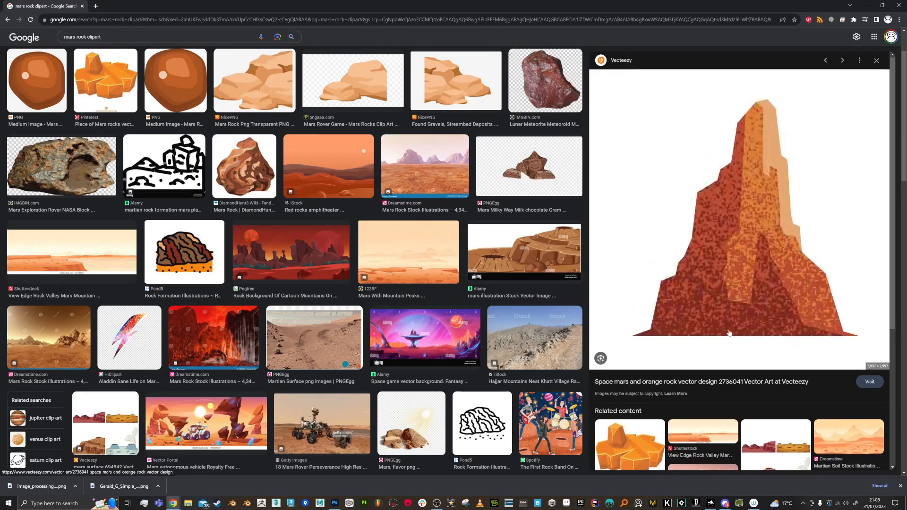
pyautogui.scroll(-3, 729, 333)
pyautogui.click(700, 379)
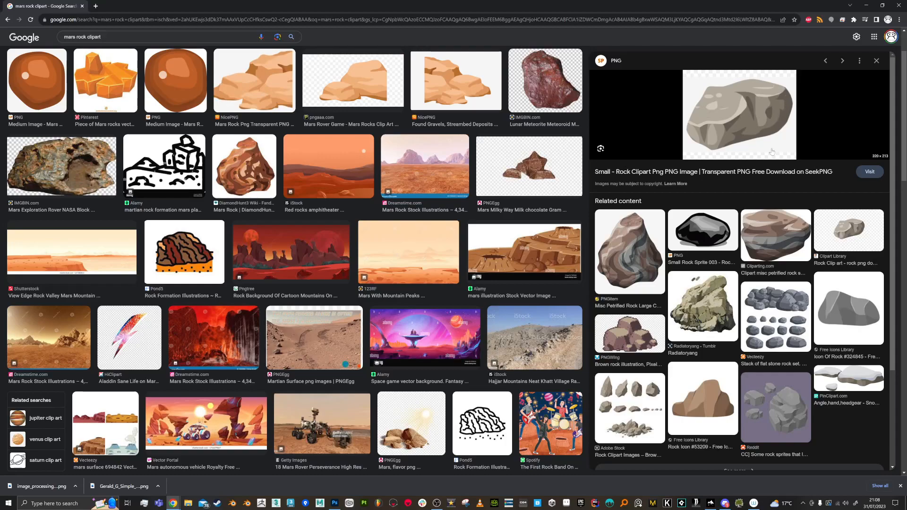
# - Open the Cliparting.com petrified rock image and save it to the Desktop as the PNG Clipart-misc-petrified-rock-small
pyautogui.click(774, 227)
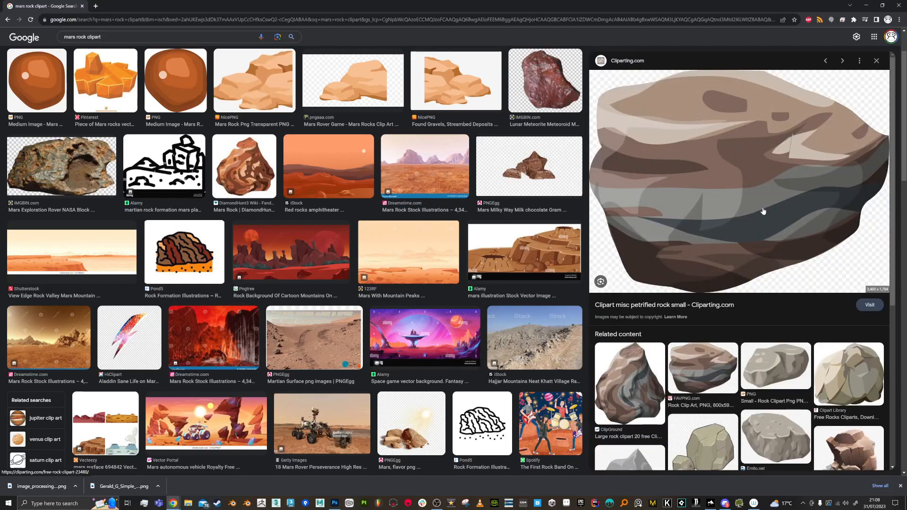
pyautogui.rightClick(763, 211)
pyautogui.click(792, 285)
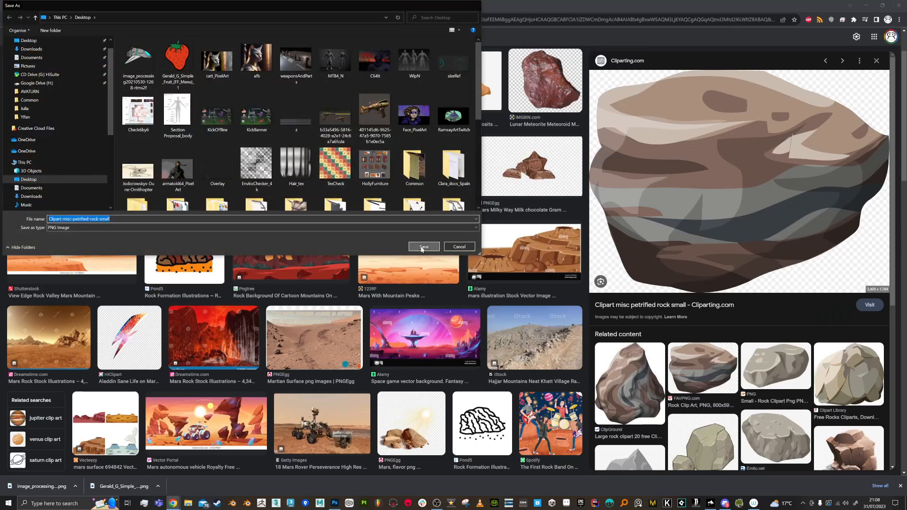
pyautogui.click(422, 248)
# - Switch to Backdrop Designer and import the saved rock PNG into the empty User 3 brush slot, keeping its suggested name
pyautogui.hotkey('alt', 'Tab')
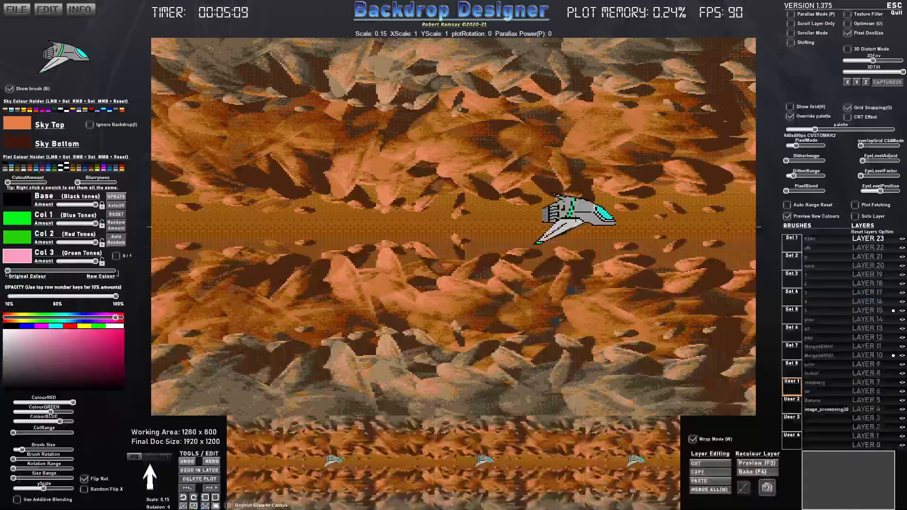
pyautogui.click(823, 422)
pyautogui.doubleClick(142, 64)
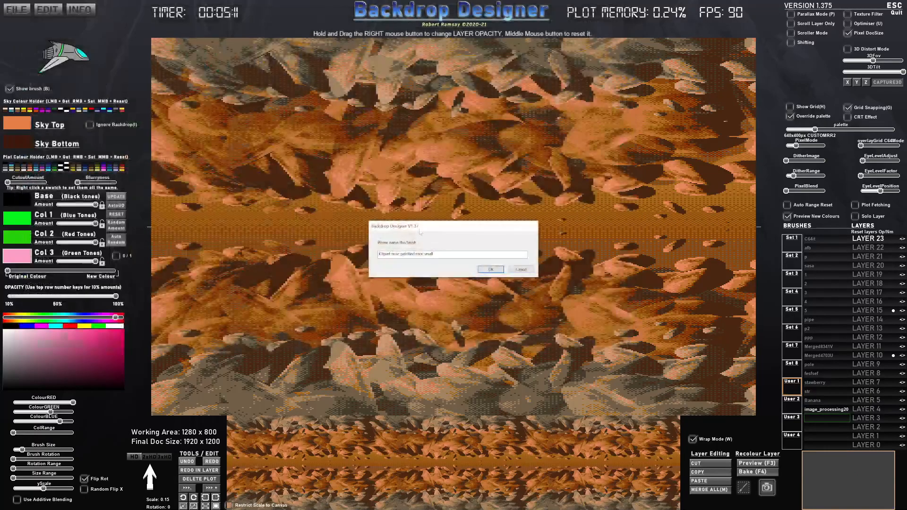
pyautogui.click(489, 270)
# - Rotate the rock brush to 74, scale it to 0.50 and stamp it as a large upright rock on Layer 23
pyautogui.scroll(-5, 489, 262)
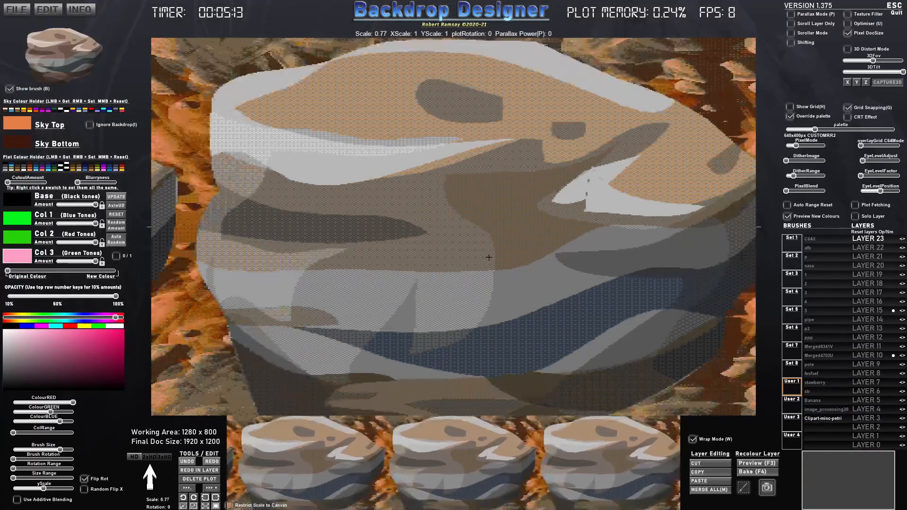
pyautogui.scroll(6, 492, 251)
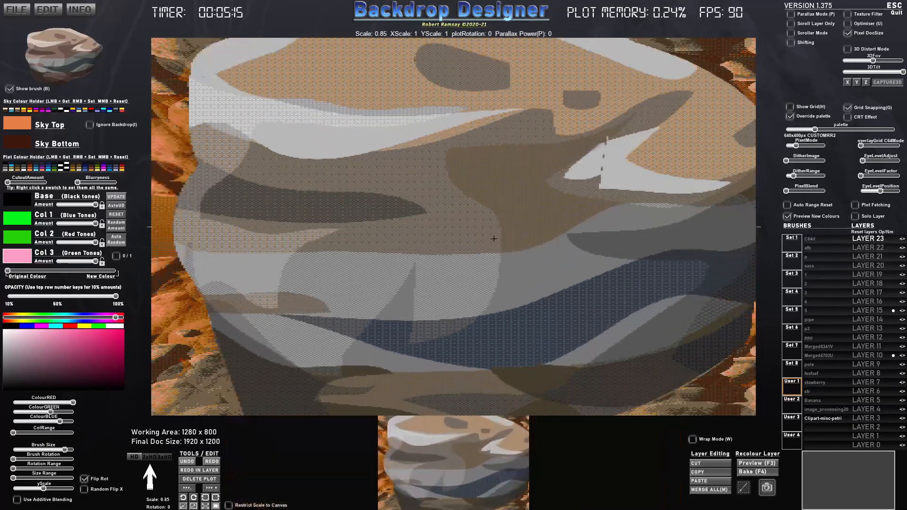
pyautogui.scroll(10, 494, 239)
pyautogui.scroll(-5, 494, 239)
pyautogui.scroll(-7, 491, 243)
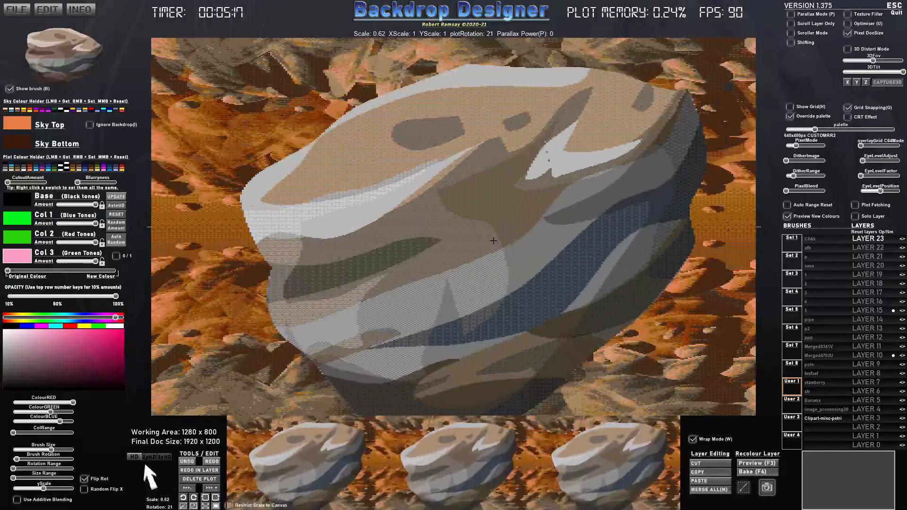
pyautogui.scroll(8, 352, 373)
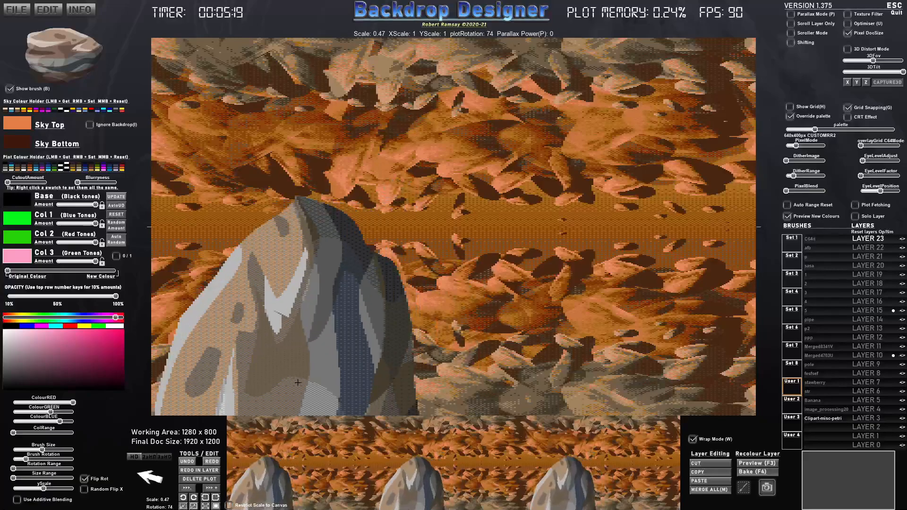
pyautogui.scroll(-3, 293, 372)
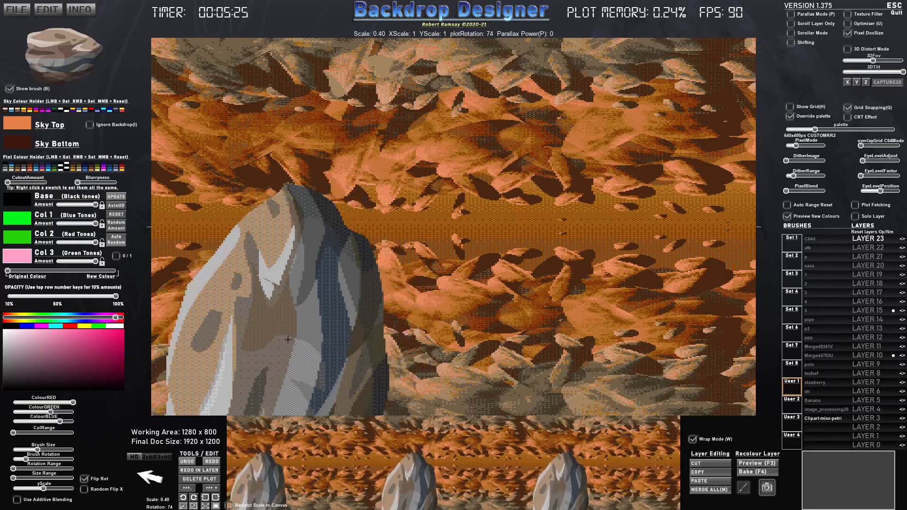
pyautogui.scroll(4, 294, 348)
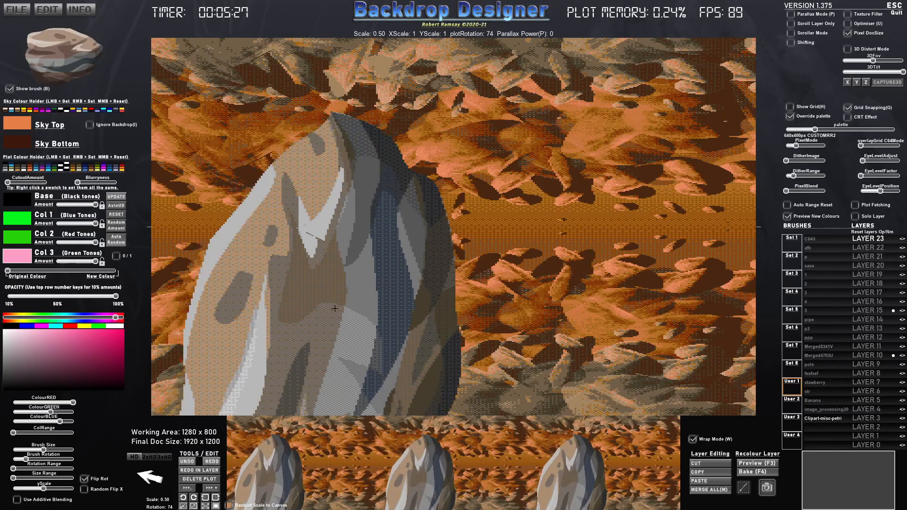
# - Select the spaceship brush and Layer 20, and preview the large rock scrolling in Scroller Mode with Parallax Mode
pyautogui.click(830, 411)
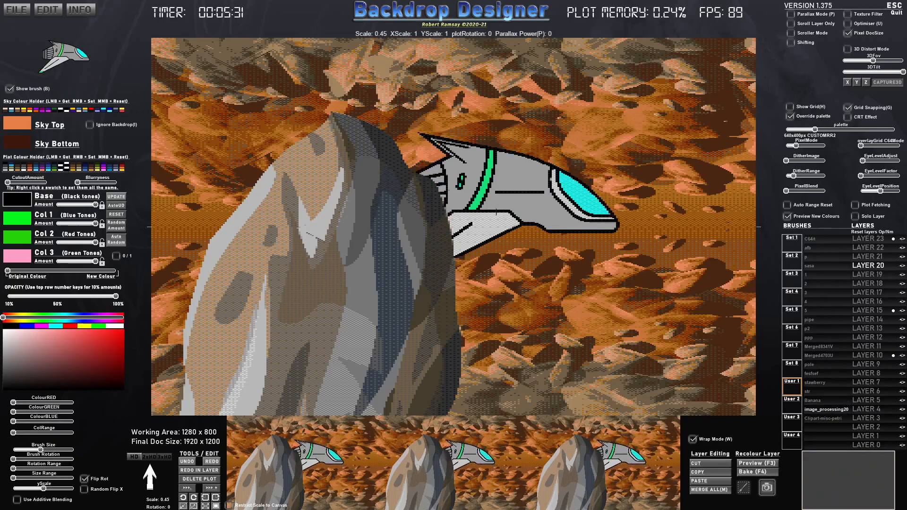
pyautogui.click(795, 35)
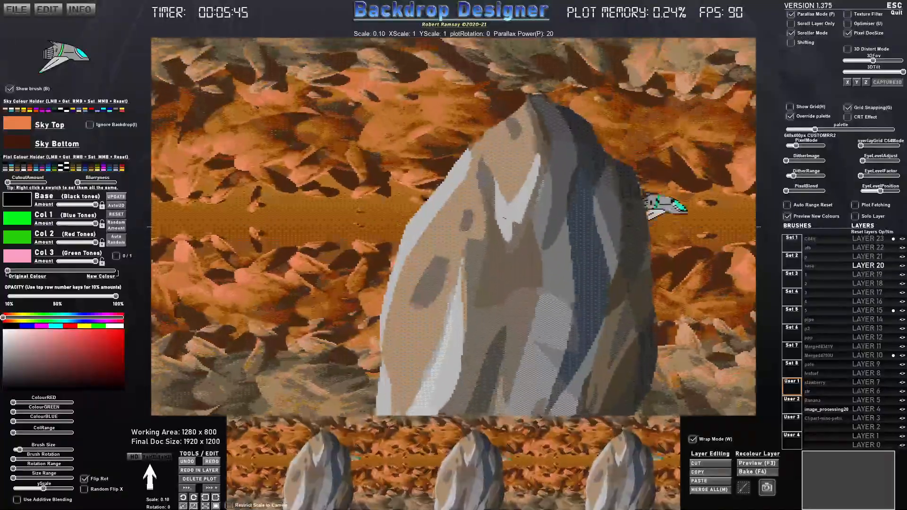
pyautogui.rightClick(487, 228)
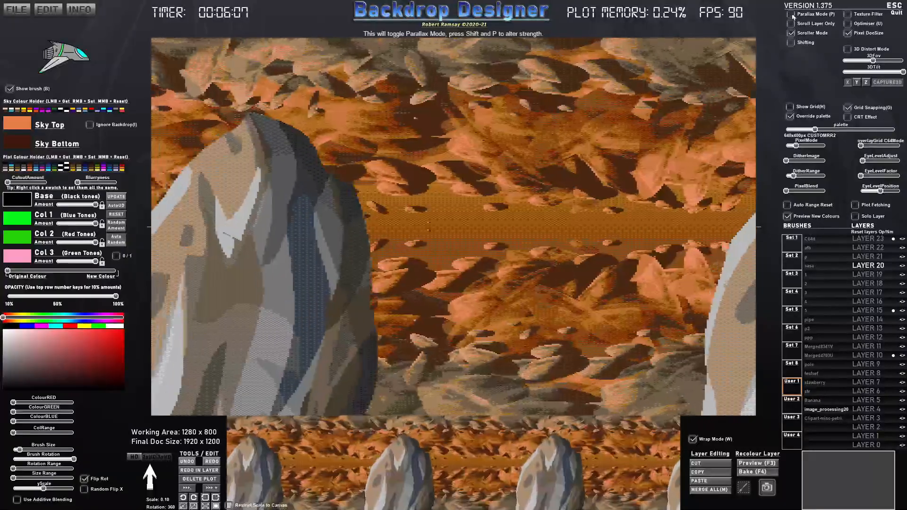
pyautogui.click(791, 33)
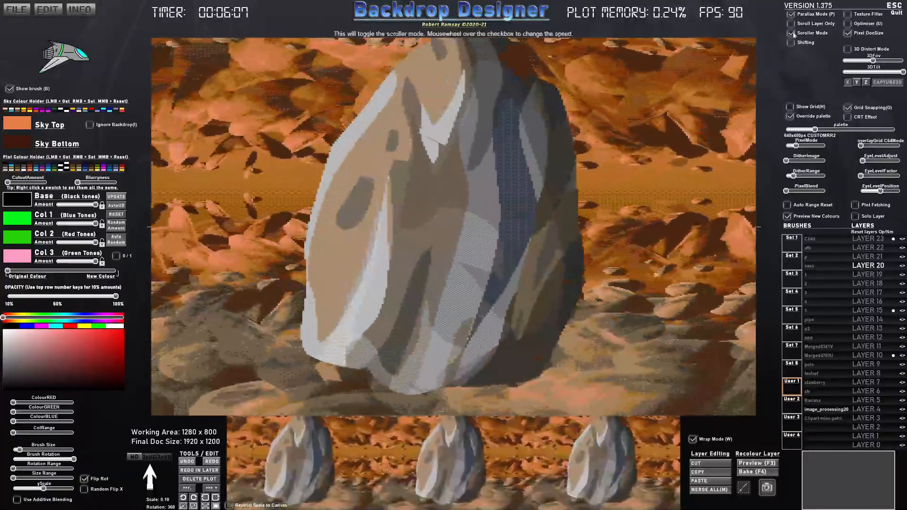
pyautogui.click(791, 15)
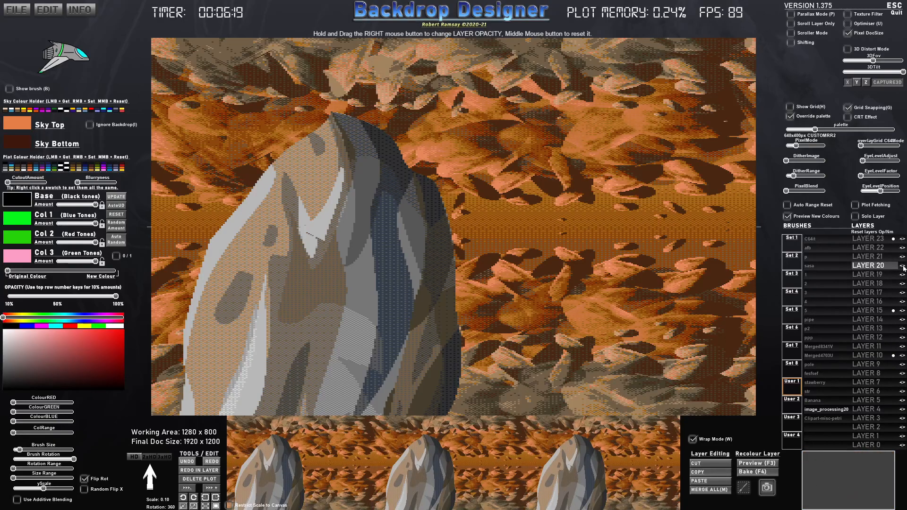
# - Toggle Layer 23's visibility off and on, and undo the large rock stamp
pyautogui.click(902, 239)
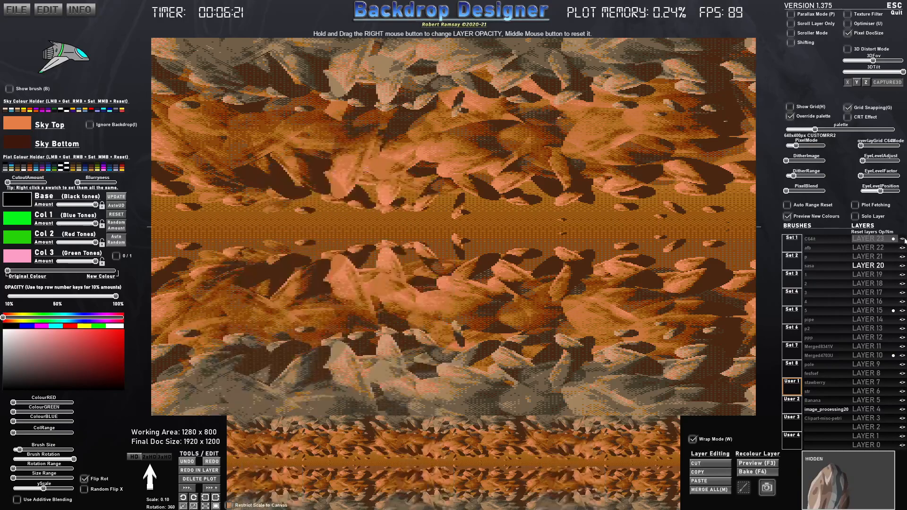
pyautogui.click(903, 239)
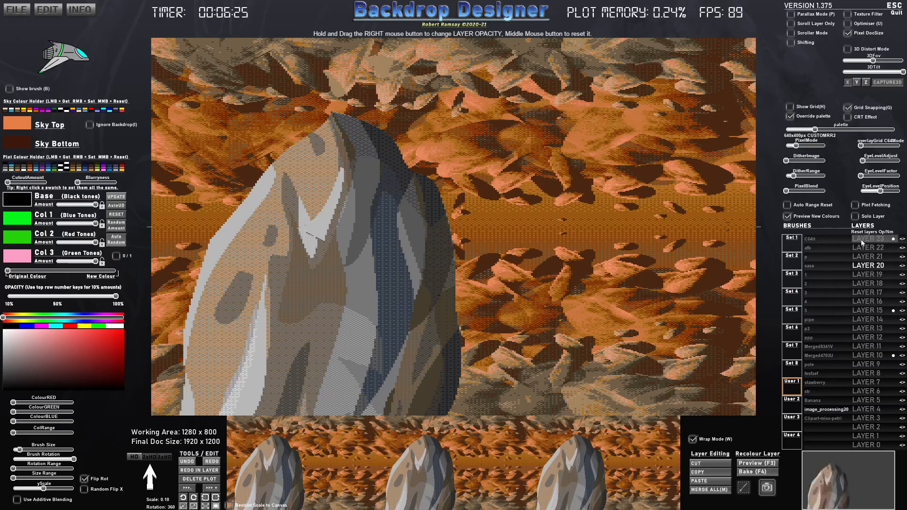
pyautogui.hotkey('ctrl', 'z')
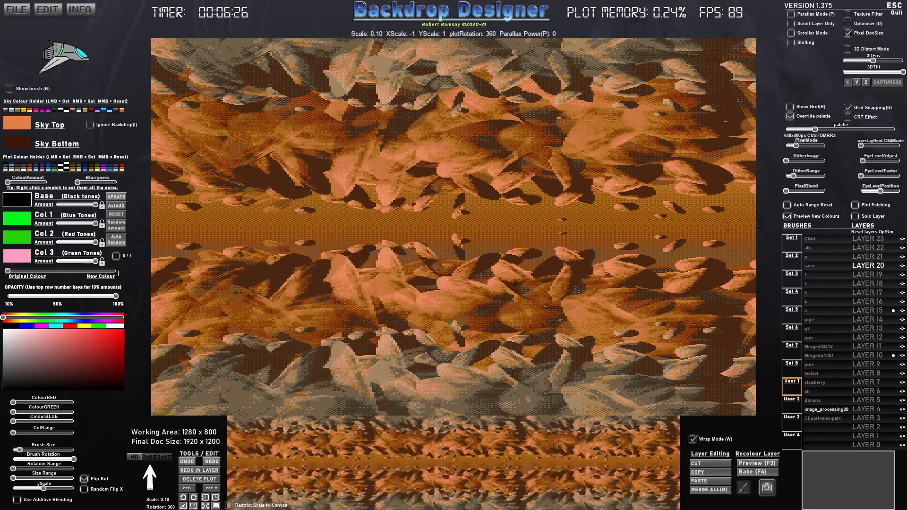
# - Stamp the imported rock brush upright on Layer 20 at scale 0.23 and rotation 79, in the lower foreground
pyautogui.click(821, 420)
pyautogui.scroll(5, 409, 308)
pyautogui.scroll(5, 407, 310)
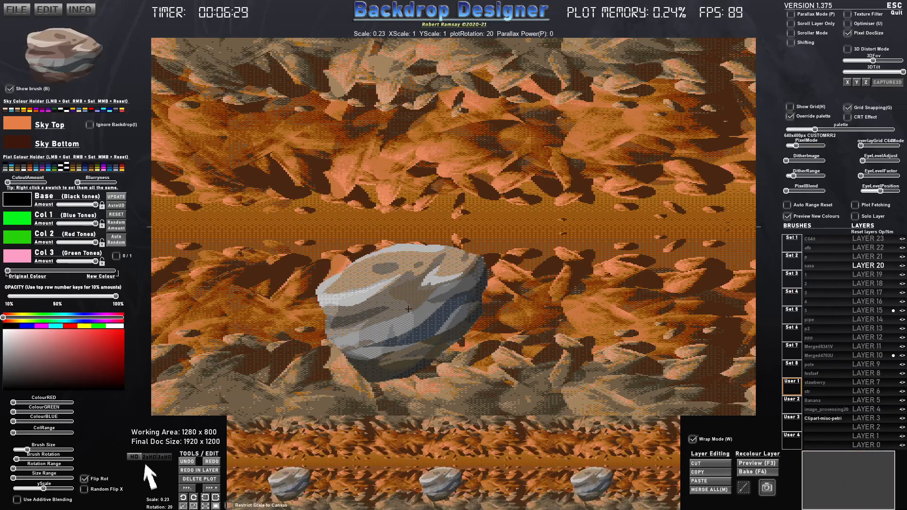
pyautogui.scroll(5, 331, 352)
pyautogui.click(317, 356)
# - Hide the brush preview, shift the colour blend fully to New Colour and apply dark brown-to-tan swatches to the rock
pyautogui.click(116, 207)
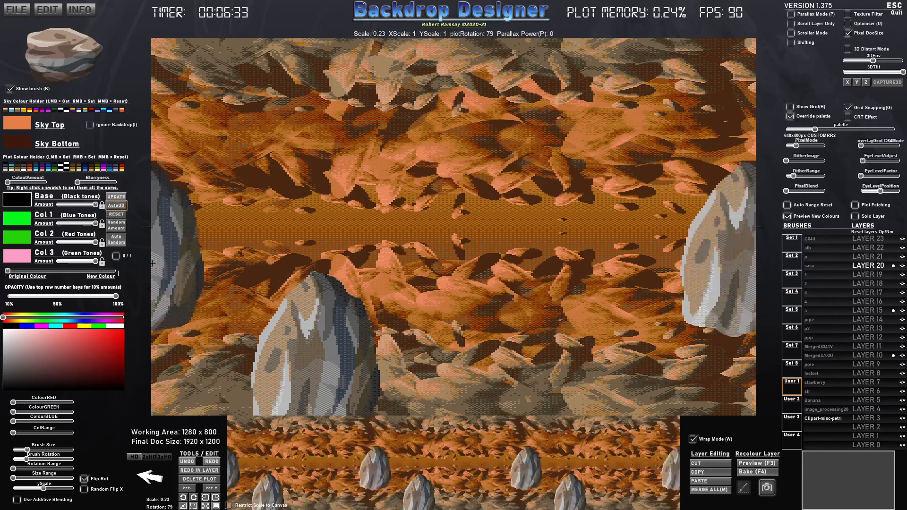
pyautogui.press('b')
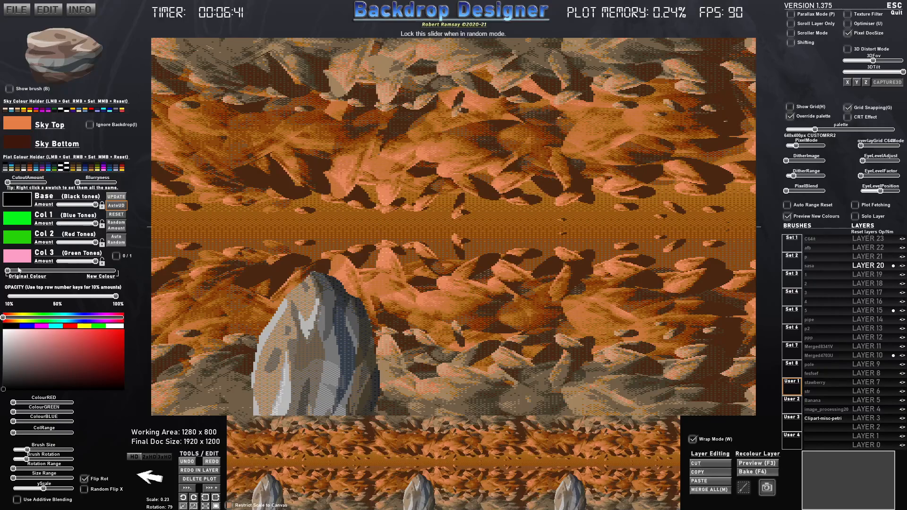
pyautogui.moveTo(93, 273); pyautogui.dragTo(2, 272)
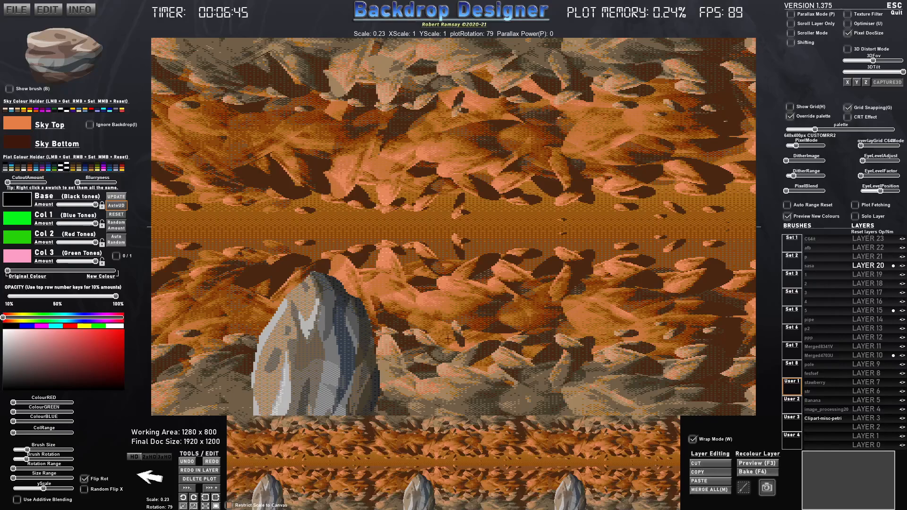
pyautogui.moveTo(19, 273); pyautogui.dragTo(117, 273)
pyautogui.click(11, 168)
pyautogui.click(7, 168)
pyautogui.click(17, 168)
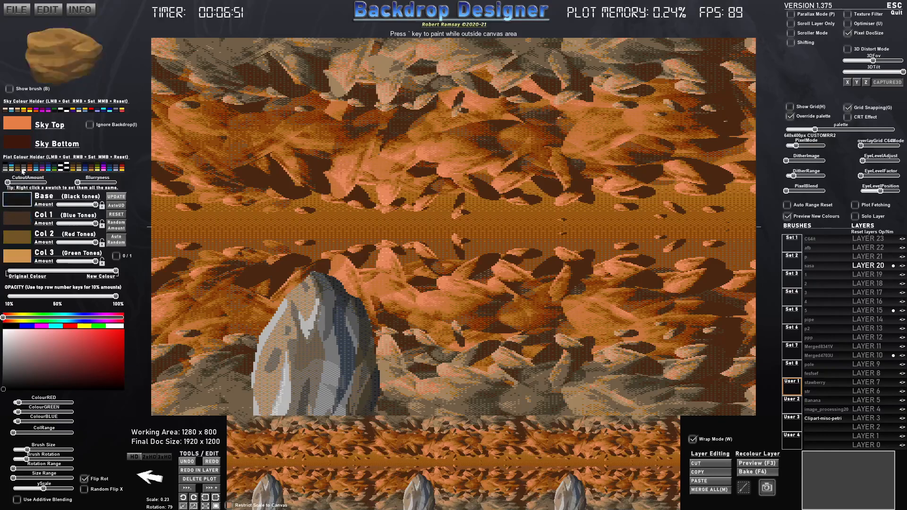
# - Auto-update the stamped rock with brown-to-golden-yellow tones, and blend it most of the way back towards Original Colour
pyautogui.click(107, 206)
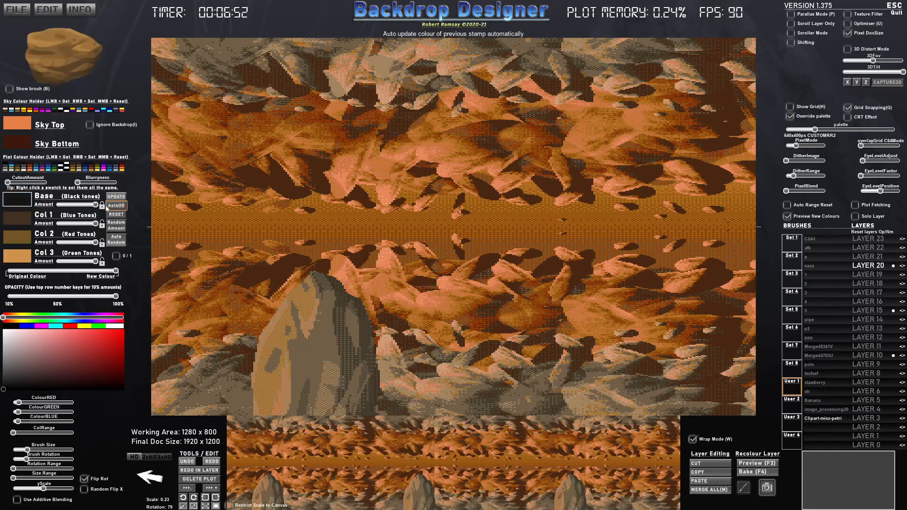
pyautogui.click(29, 169)
pyautogui.click(72, 169)
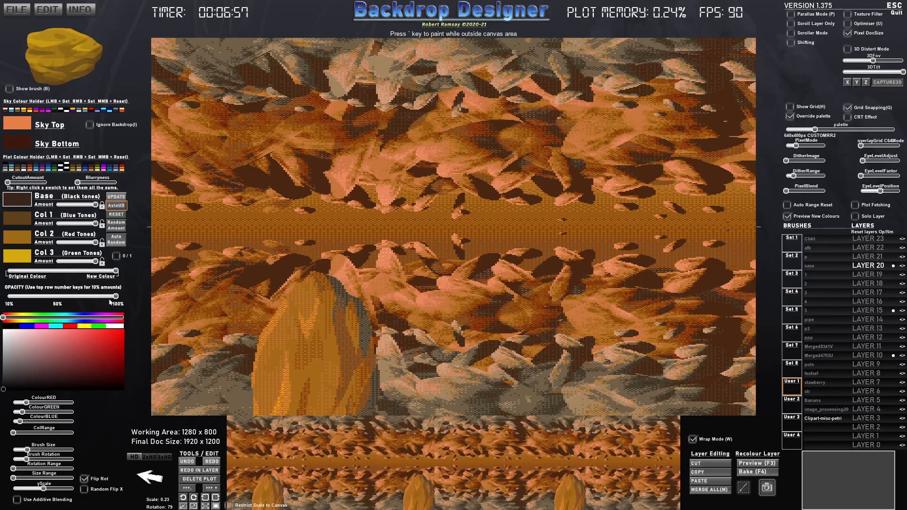
pyautogui.moveTo(114, 273); pyautogui.dragTo(38, 277)
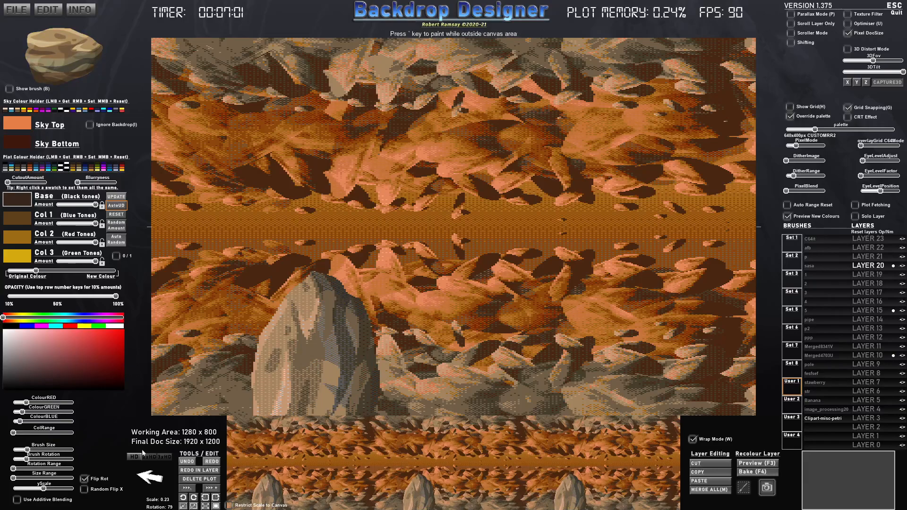
# - Reduce the brush's yScale and stamp two narrower rocks leaning in opposite directions beside the upright rock
pyautogui.moveTo(43, 488); pyautogui.dragTo(29, 487)
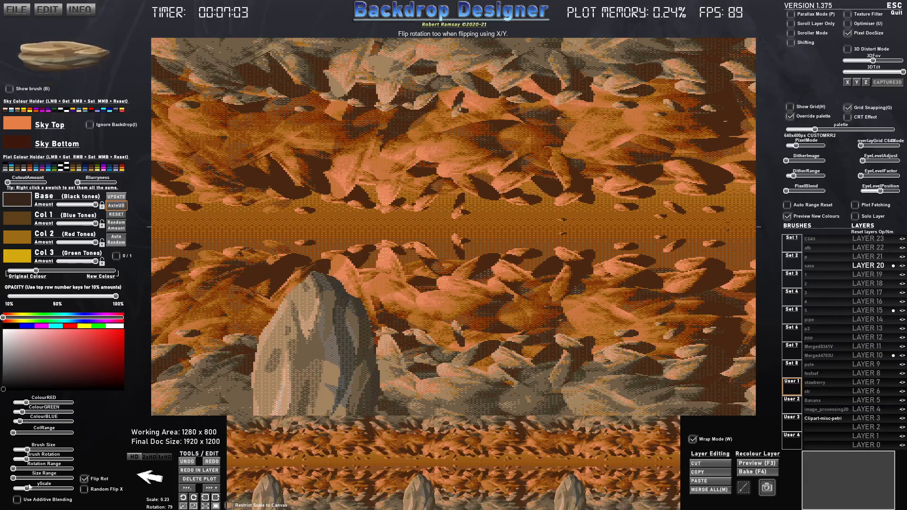
pyautogui.scroll(-3, 376, 348)
pyautogui.scroll(6, 394, 351)
pyautogui.scroll(2, 407, 355)
pyautogui.scroll(-9, 405, 356)
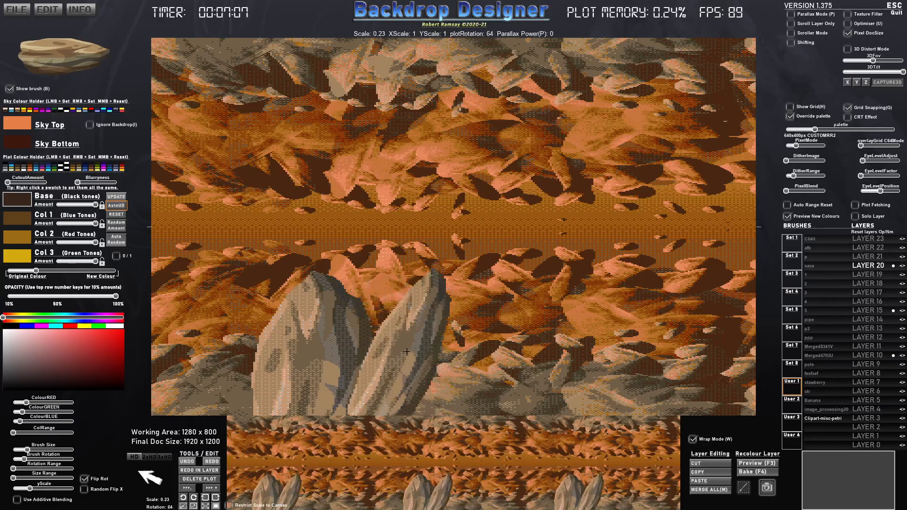
pyautogui.click(373, 381)
pyautogui.scroll(7, 584, 396)
pyautogui.click(557, 398)
# - Narrow the rock brush with yScale and stamp two long spikes at scale 0.28 hanging from the scene's upper edge
pyautogui.scroll(3, 602, 128)
pyautogui.scroll(10, 594, 104)
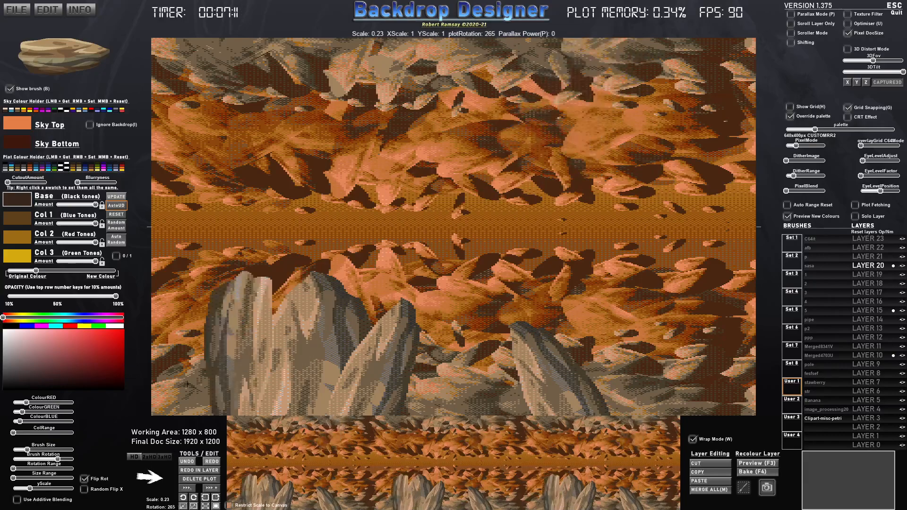
pyautogui.moveTo(30, 487); pyautogui.dragTo(20, 490)
pyautogui.scroll(4, 305, 101)
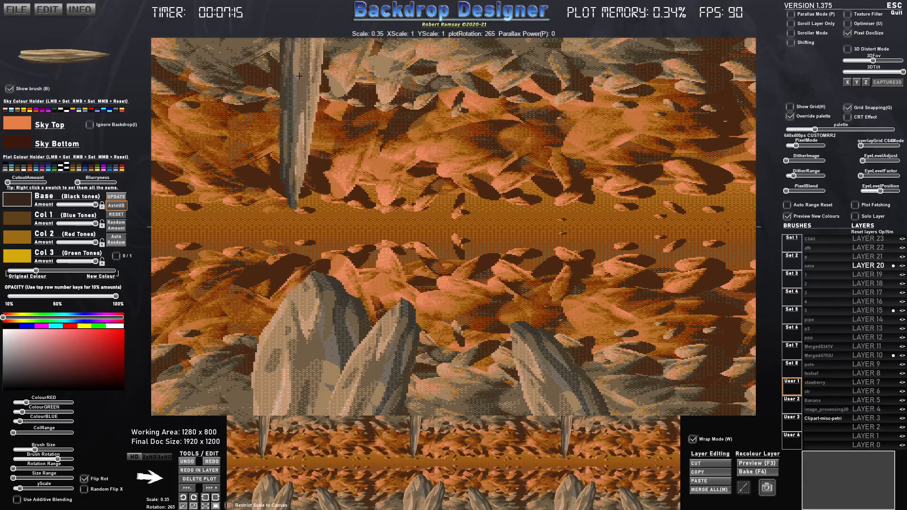
pyautogui.click(278, 39)
pyautogui.scroll(-4, 378, 56)
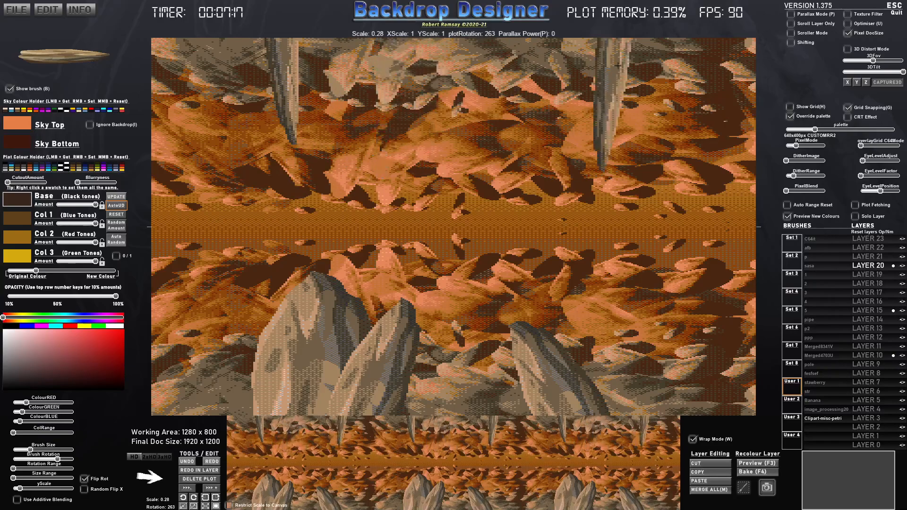
pyautogui.click(628, 65)
# - Stamp a thin leaning spike beside the lower foreground rocks and a flat horizontal rock along the ground next to it
pyautogui.scroll(-12, 727, 142)
pyautogui.scroll(-1, 694, 326)
pyautogui.scroll(-1, 633, 404)
pyautogui.click(629, 411)
pyautogui.scroll(-7, 772, 404)
pyautogui.scroll(-1, 791, 388)
pyautogui.scroll(-1, 584, 171)
pyautogui.click(584, 172)
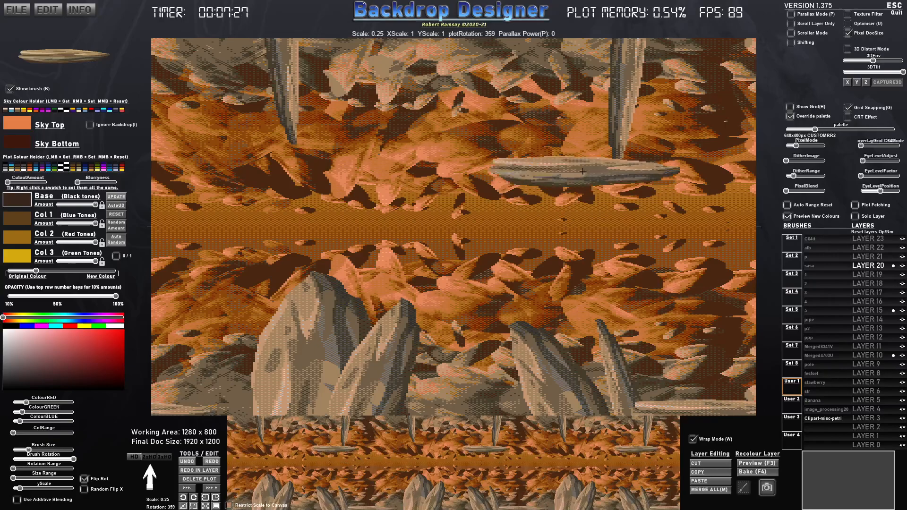
# - Stamp overlapping horizontal rocks between the two hanging spikes at rotation 359, using scale 0.25 and a smaller 0.13 one
pyautogui.click(543, 49)
pyautogui.click(496, 60)
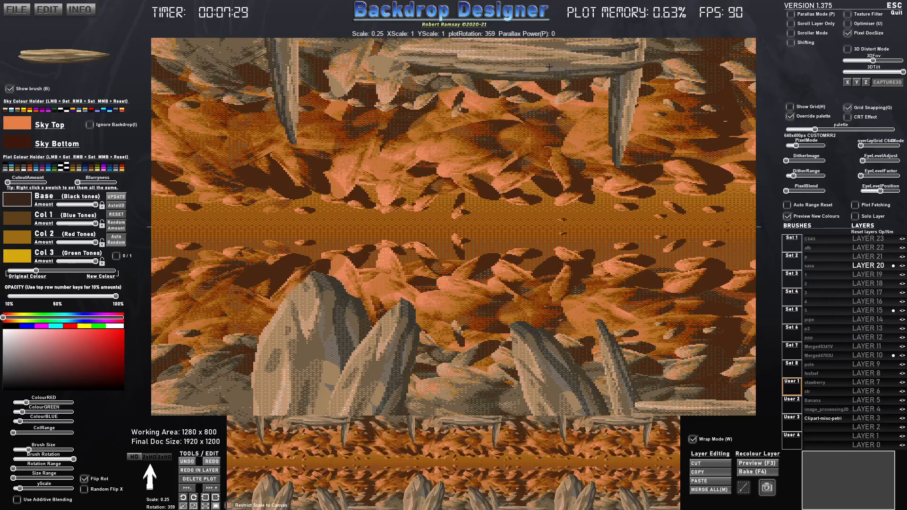
pyautogui.click(549, 67)
pyautogui.click(434, 43)
pyautogui.scroll(-2, 481, 81)
pyautogui.click(494, 78)
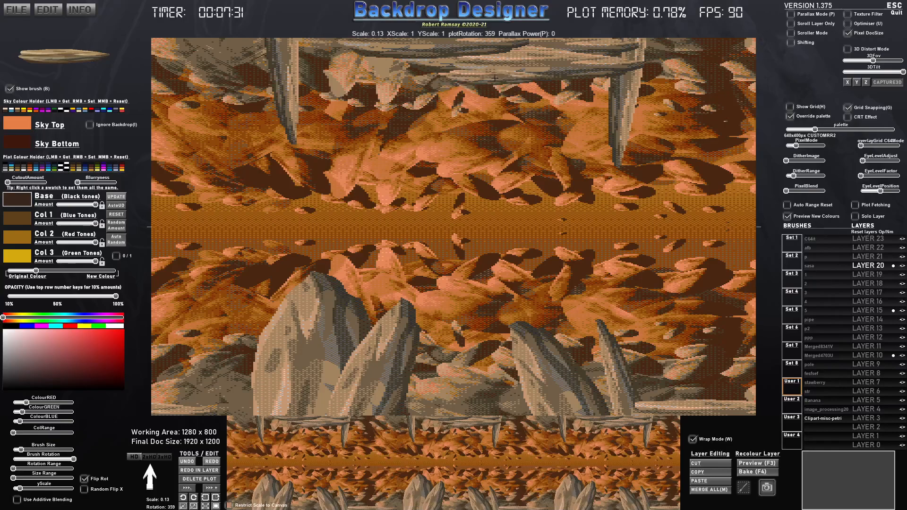
# - Stamp two tiny spikes hanging below the upper rock ledge and a small one at scale 0.05 on the lower leaning spike
pyautogui.scroll(2, 471, 90)
pyautogui.scroll(-9, 486, 93)
pyautogui.scroll(-2, 486, 98)
pyautogui.scroll(-3, 478, 101)
pyautogui.click(475, 99)
pyautogui.click(505, 100)
pyautogui.scroll(-1, 510, 108)
pyautogui.scroll(-20, 556, 302)
pyautogui.scroll(-1, 634, 358)
pyautogui.click(634, 358)
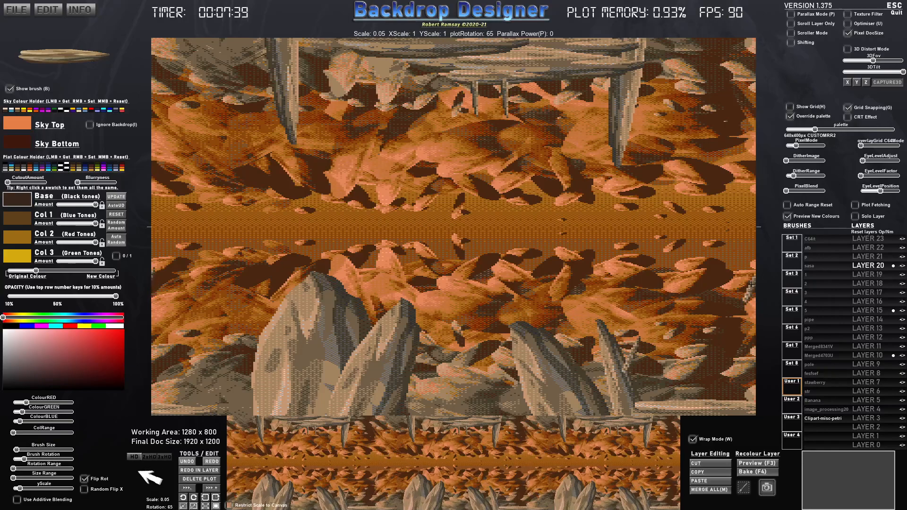
# - Switch to the image_processing20 spaceship brush, scale it to 0.25 and shift its colour blend fully to New Colour
pyautogui.click(833, 411)
pyautogui.scroll(6, 527, 219)
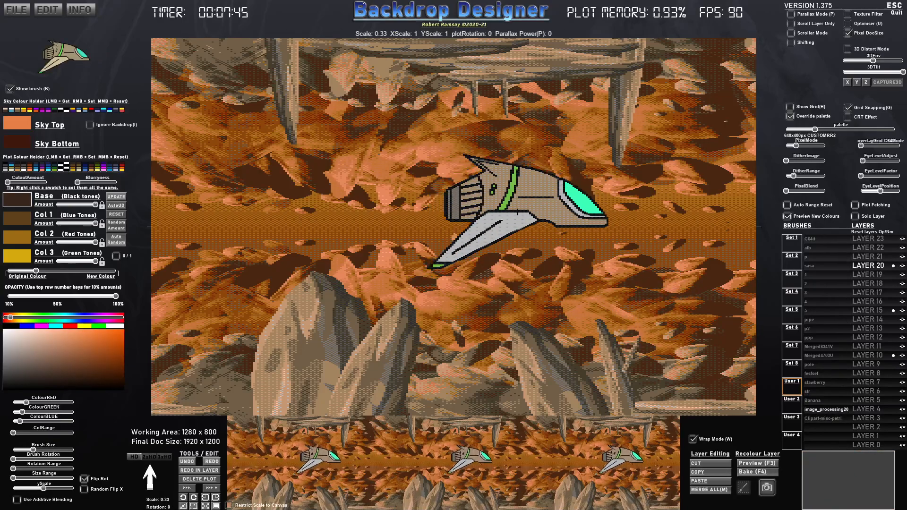
pyautogui.scroll(-3, 519, 213)
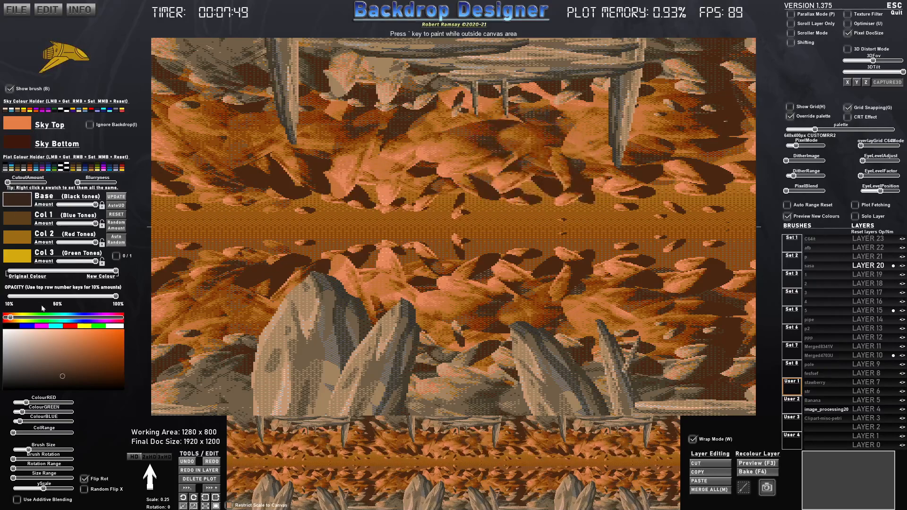
pyautogui.moveTo(97, 271)
pyautogui.mouseDown()
pyautogui.moveTo(7, 271)
pyautogui.moveTo(117, 271)
pyautogui.mouseUp()
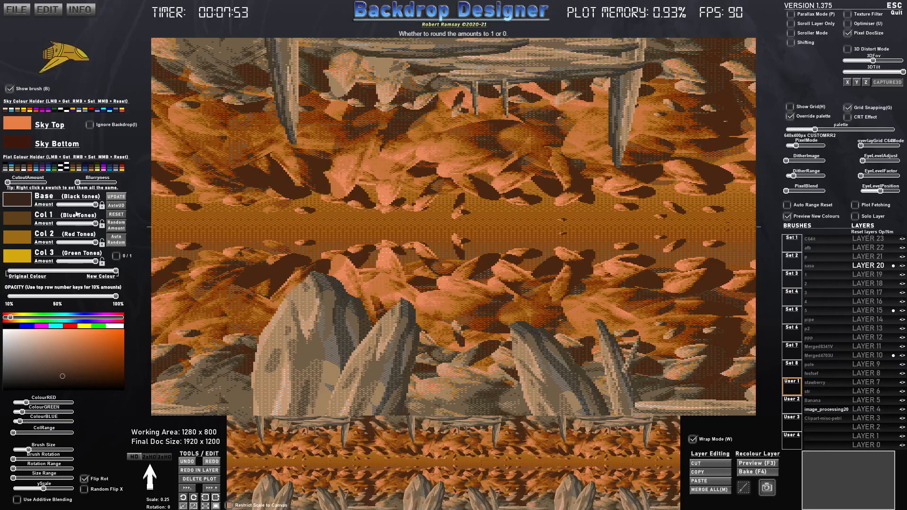
# - Recolour the spaceship brush with the green swatches, making Col 3 pale green, and reduce its scale to 0.13
pyautogui.click(55, 169)
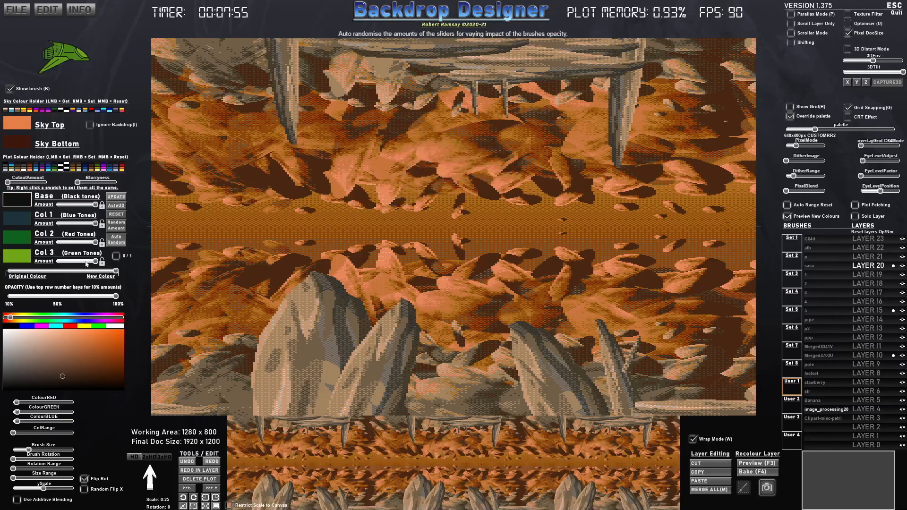
pyautogui.click(21, 255)
pyautogui.click(35, 334)
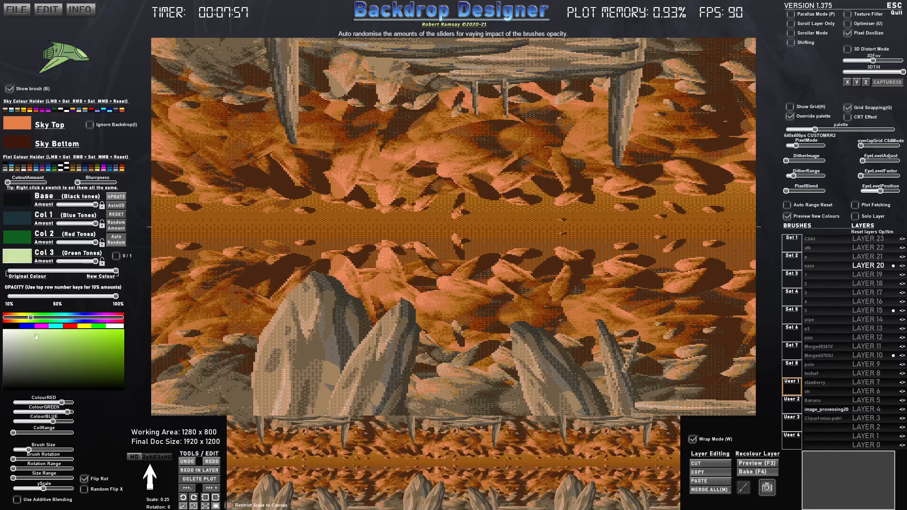
pyautogui.scroll(-4, 330, 220)
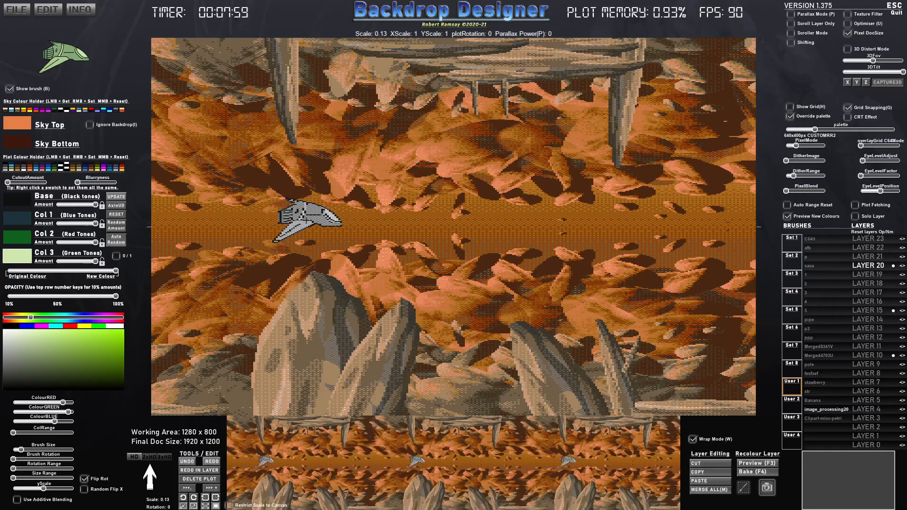
# - Raise DitherImage slightly and preview the layered scene in Parallax Mode with Layer 18 active
pyautogui.moveTo(792, 163); pyautogui.dragTo(791, 163)
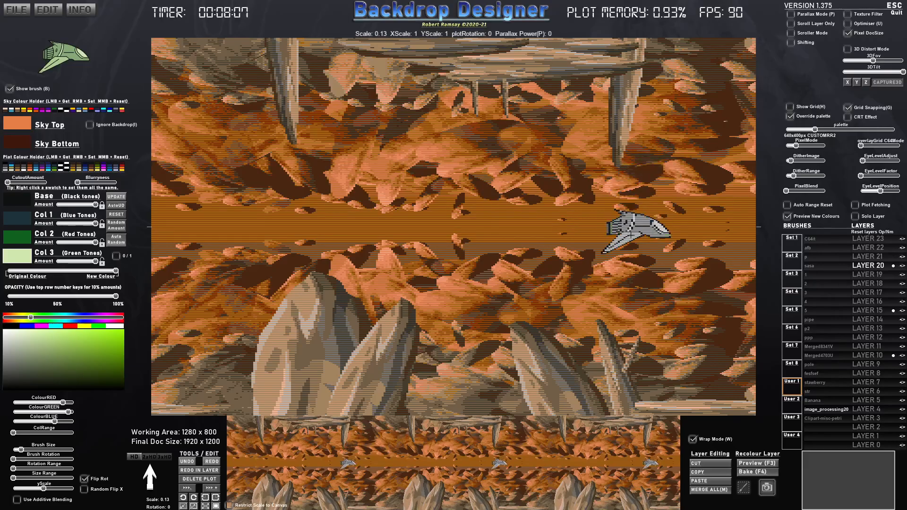
pyautogui.click(795, 17)
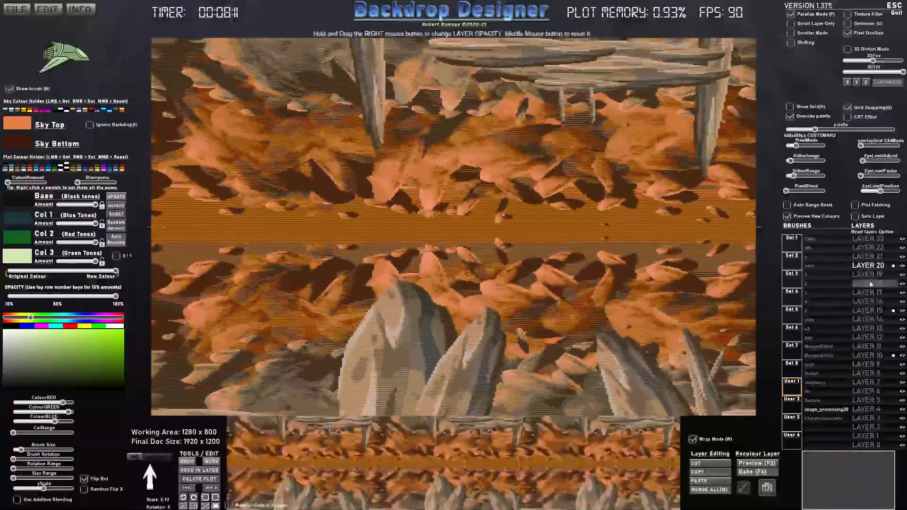
pyautogui.click(872, 284)
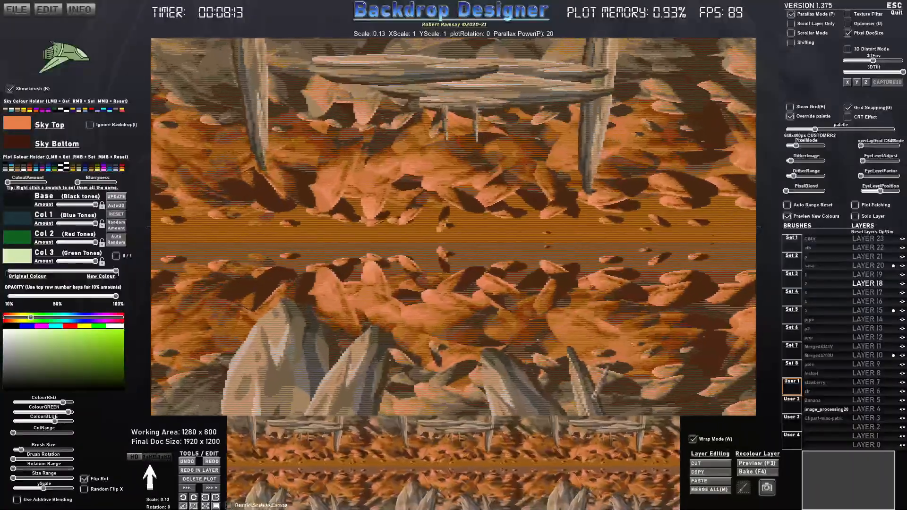
pyautogui.press('x')
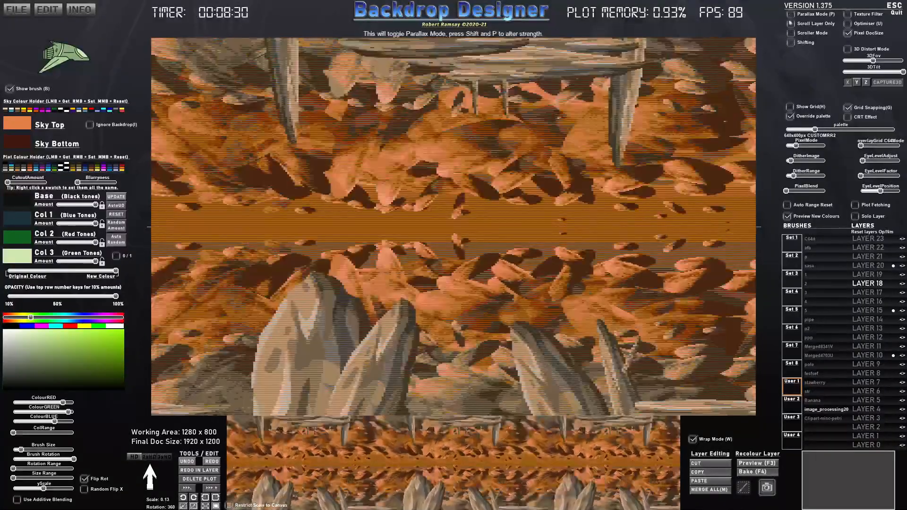
# - Preview a recolour of Layer 10 with the colour blend fully at Original Colour and Blurriness raised to about halfway
pyautogui.click(877, 358)
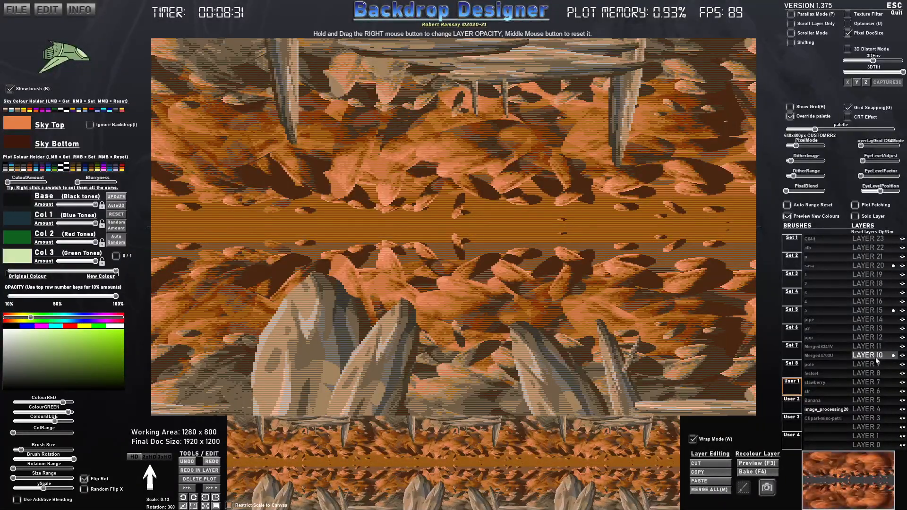
pyautogui.click(767, 466)
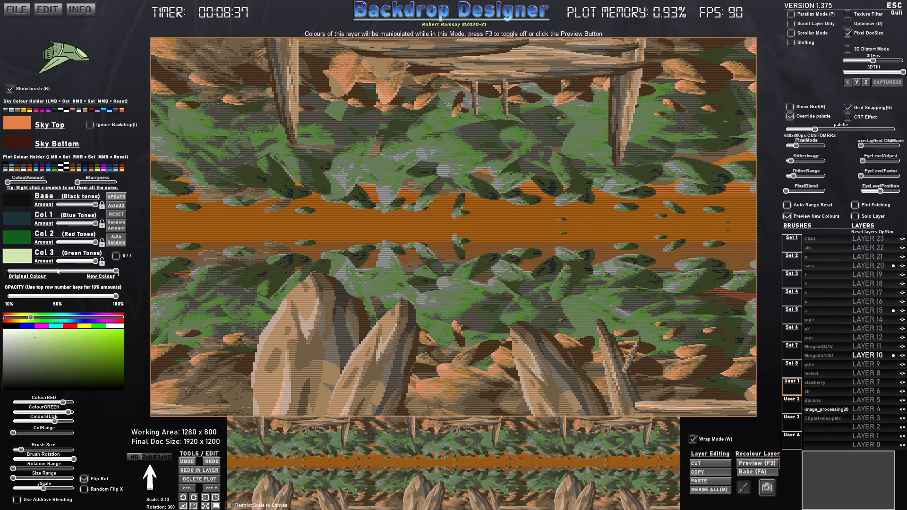
pyautogui.moveTo(112, 271); pyautogui.dragTo(5, 280)
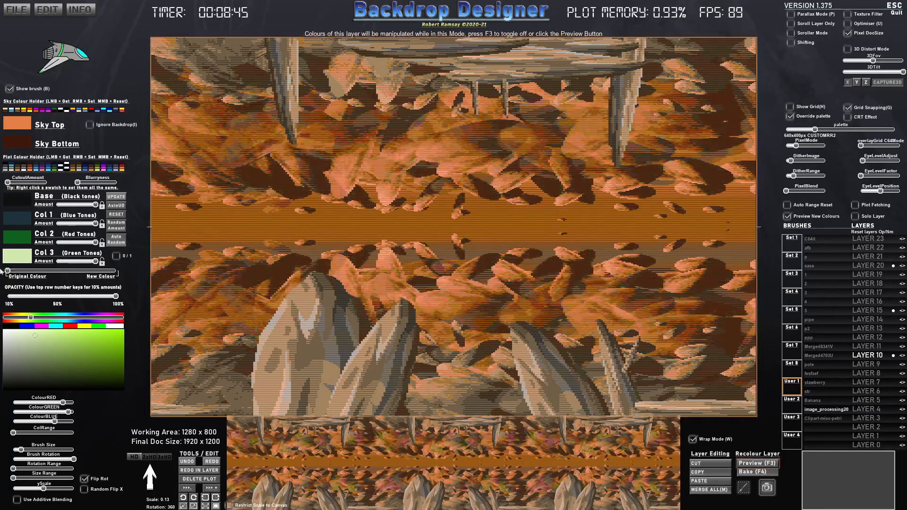
pyautogui.moveTo(79, 183)
pyautogui.mouseDown()
pyautogui.moveTo(108, 183)
pyautogui.moveTo(72, 184)
pyautogui.moveTo(97, 184)
pyautogui.mouseUp()
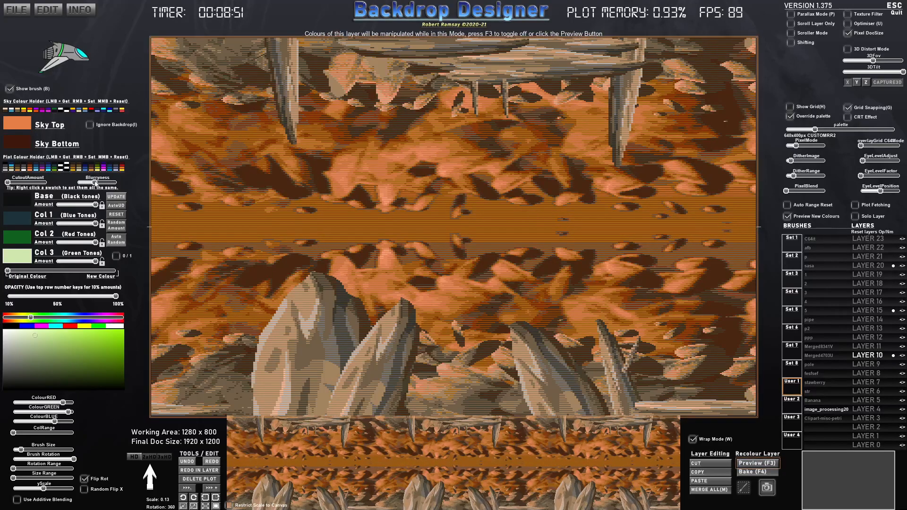
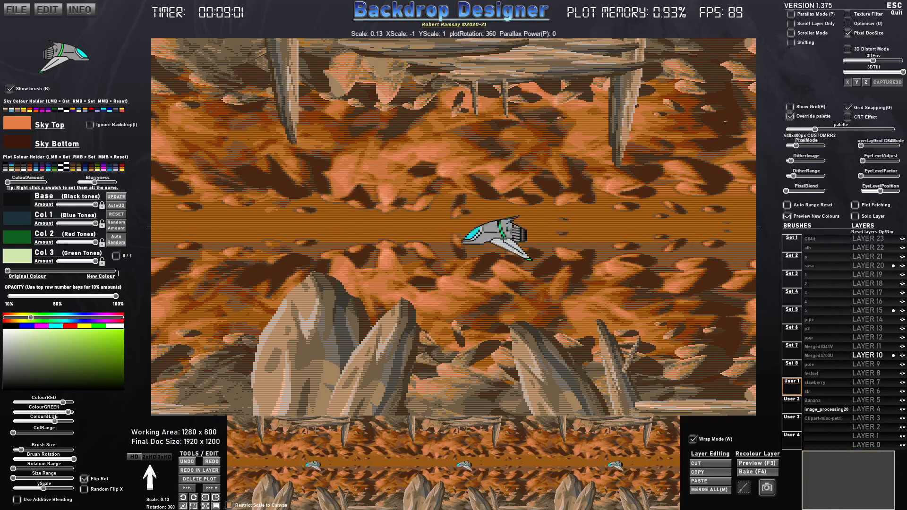
# - Bake a softer look into Layer 10 with CutoutAmount at about 60%, opacity at about 30% and Blurriness at maximum
pyautogui.moveTo(8, 182); pyautogui.dragTo(94, 182)
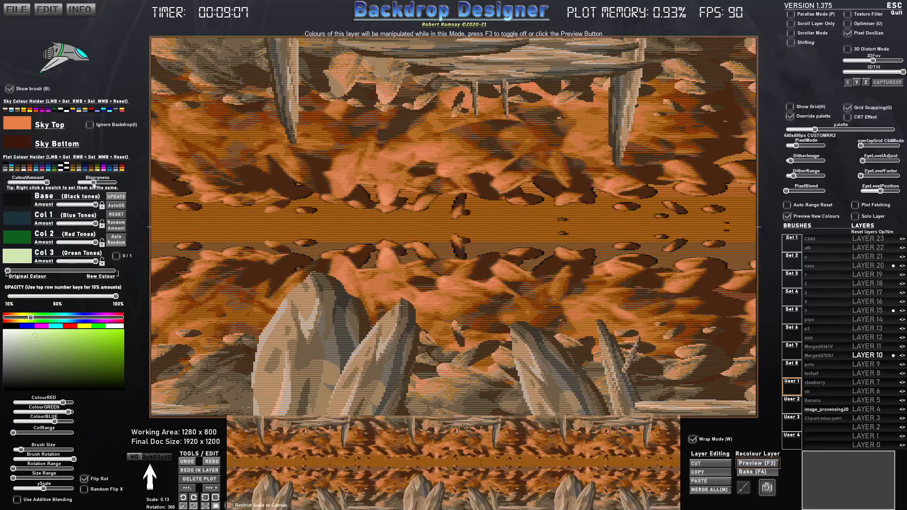
pyautogui.moveTo(115, 297); pyautogui.dragTo(30, 304)
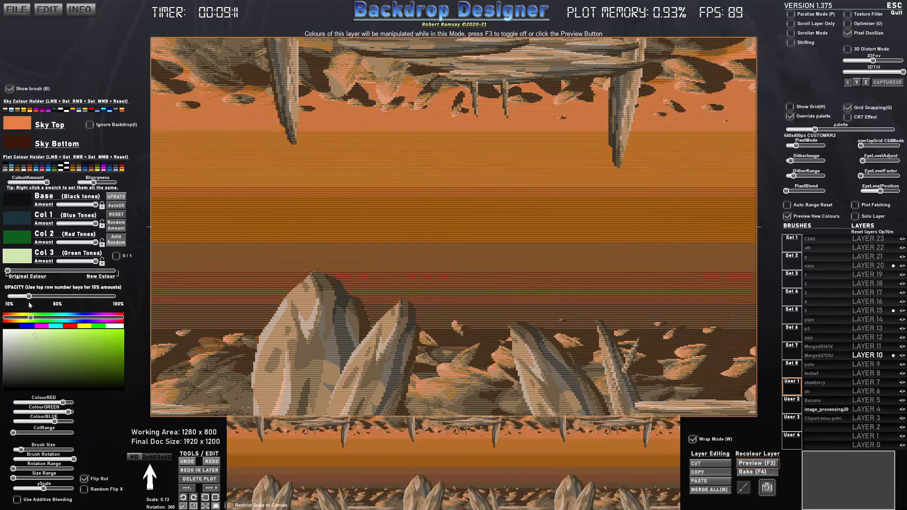
pyautogui.moveTo(47, 183)
pyautogui.mouseDown()
pyautogui.moveTo(22, 183)
pyautogui.moveTo(31, 183)
pyautogui.mouseUp()
pyautogui.moveTo(94, 183)
pyautogui.mouseDown()
pyautogui.moveTo(117, 186)
pyautogui.moveTo(101, 186)
pyautogui.mouseUp()
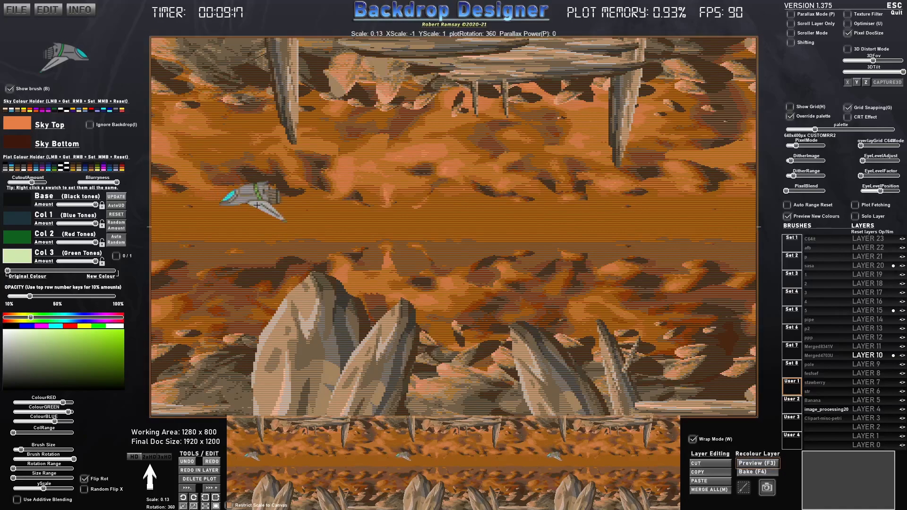
pyautogui.click(762, 474)
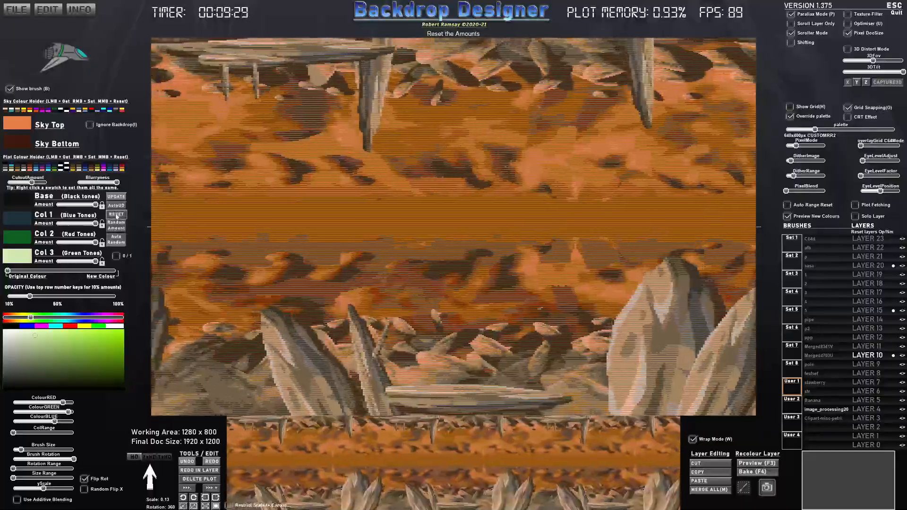
# - Reset the recolour amounts, return the colour blend fully to Original Colour, and lower CutoutAmount and Blurriness to zero
pyautogui.click(117, 215)
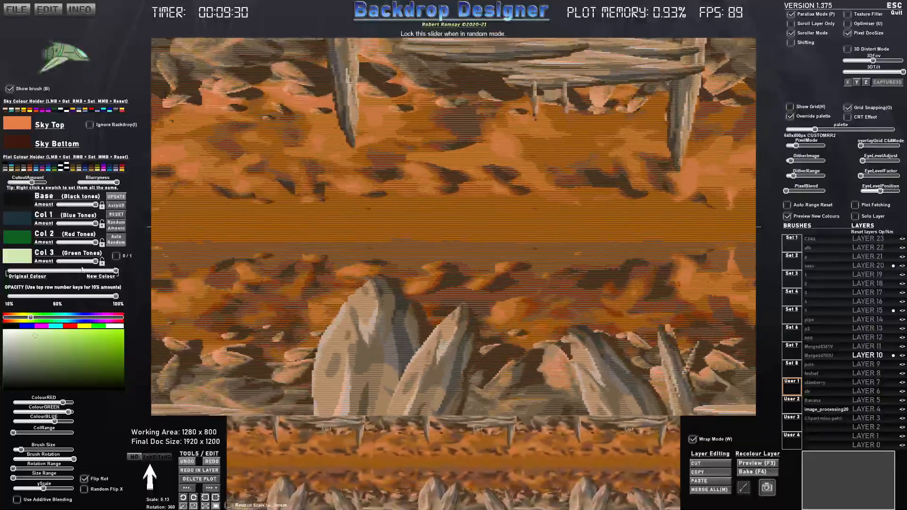
pyautogui.moveTo(83, 269); pyautogui.dragTo(2, 276)
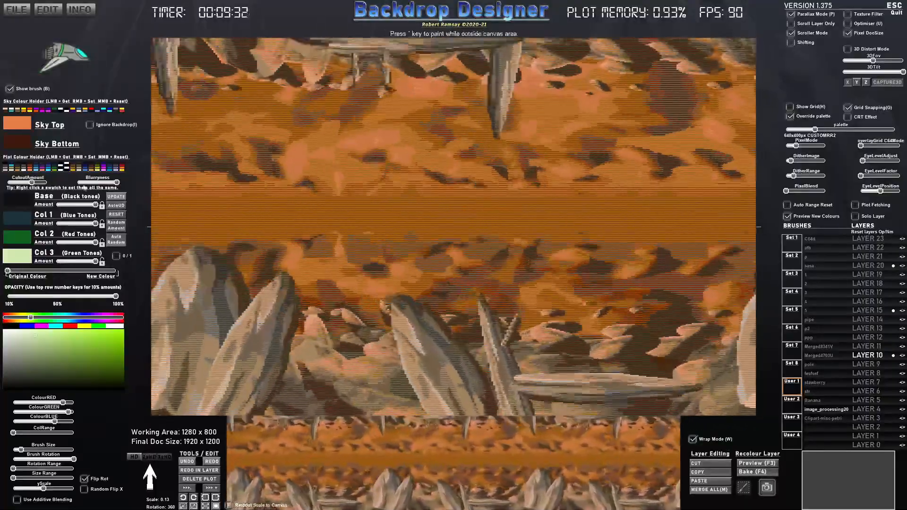
pyautogui.moveTo(85, 185); pyautogui.dragTo(2, 186)
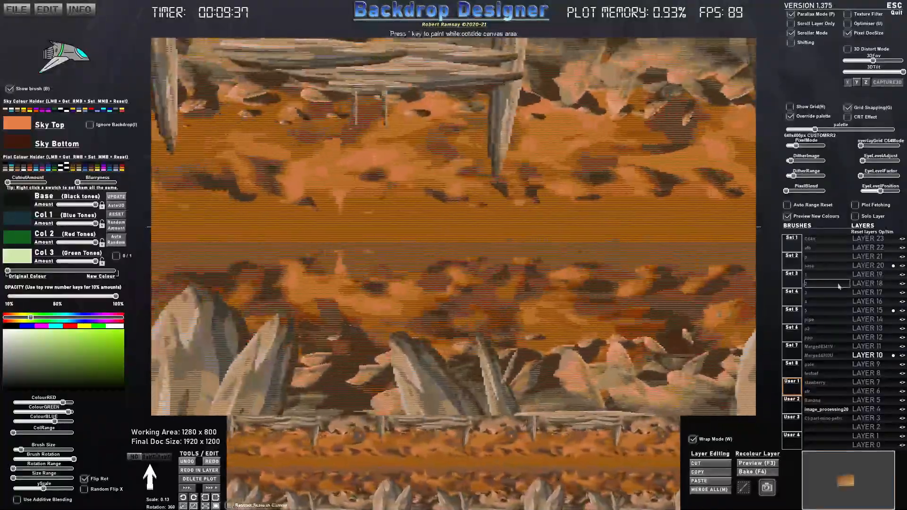
# - Preview the scrolling parallax scene with Layers 18, 23, 20 and 13 active in turn
pyautogui.click(867, 283)
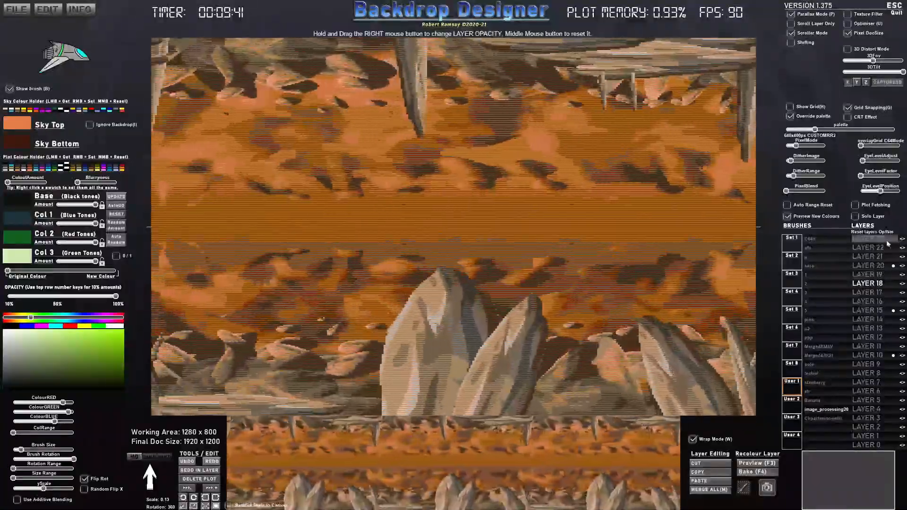
pyautogui.click(887, 241)
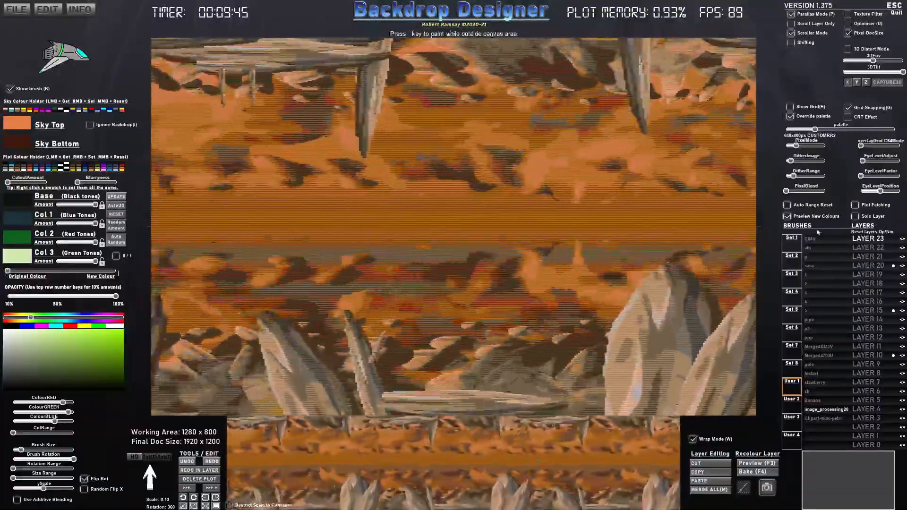
pyautogui.click(874, 266)
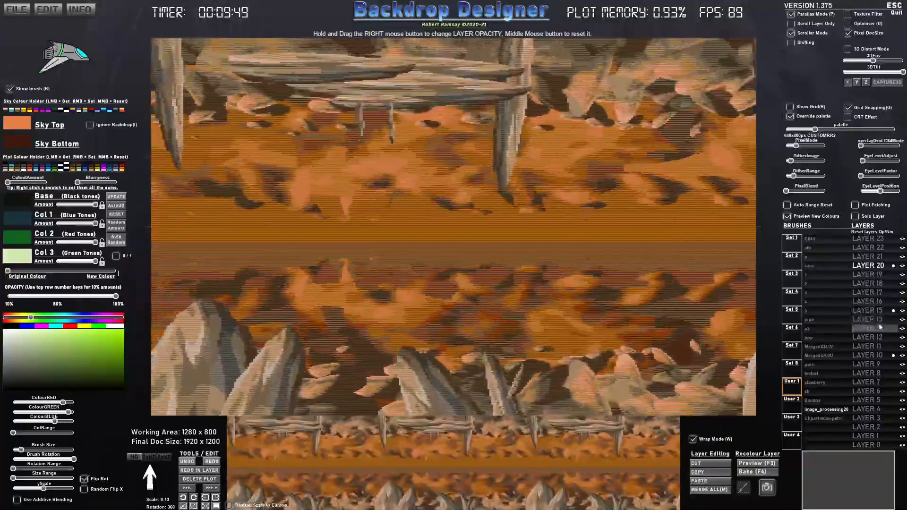
pyautogui.click(875, 328)
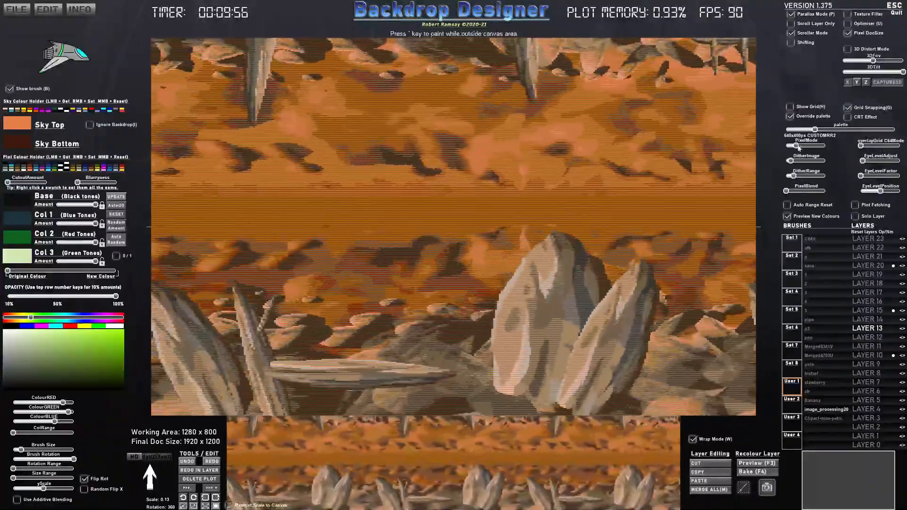
# - Raise PixelBlend to about a third and compare the scene without scrolling, with the CRT Effect on and off
pyautogui.moveTo(799, 148); pyautogui.dragTo(811, 191)
pyautogui.moveTo(802, 193); pyautogui.dragTo(796, 146)
pyautogui.click(848, 117)
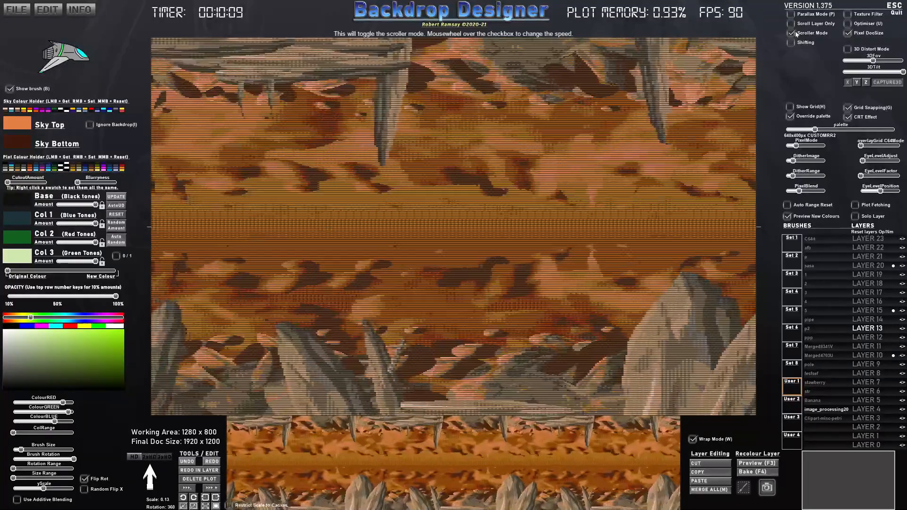
pyautogui.click(797, 34)
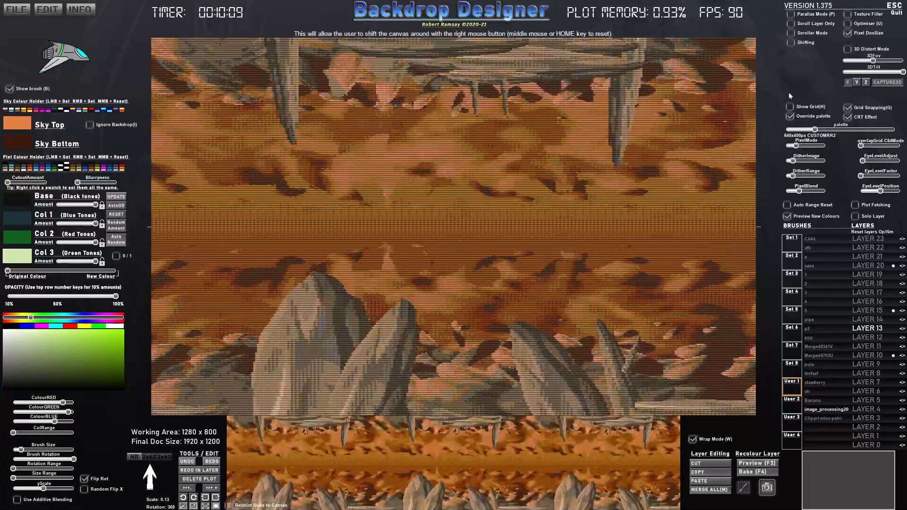
pyautogui.click(848, 117)
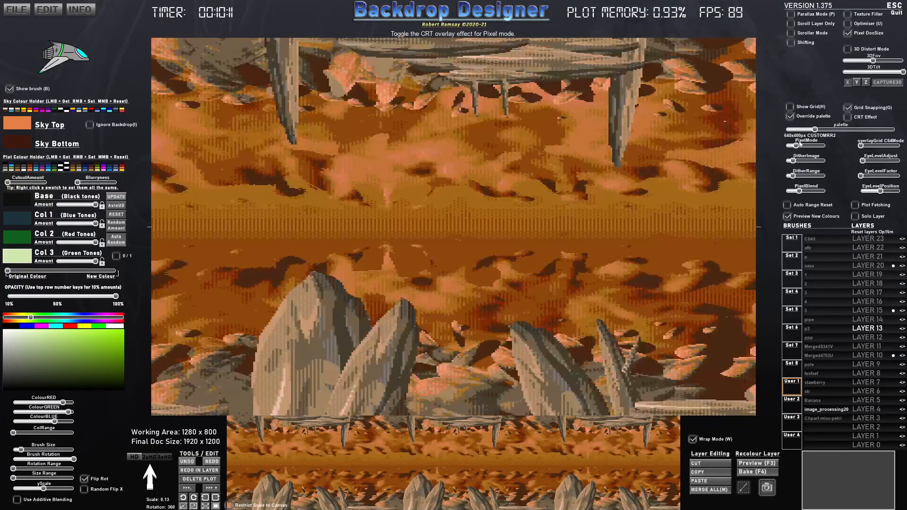
# - Switch to the C64 palette at 320x200px, with PixelBlend at maximum and DitherRange at about 40%
pyautogui.moveTo(796, 146); pyautogui.dragTo(785, 129)
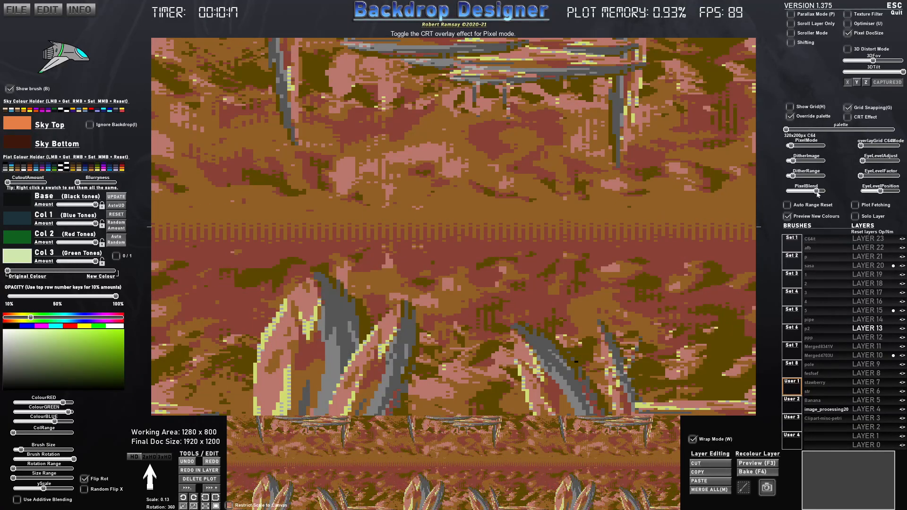
pyautogui.moveTo(806, 191)
pyautogui.mouseDown()
pyautogui.moveTo(830, 193)
pyautogui.moveTo(803, 178)
pyautogui.mouseUp()
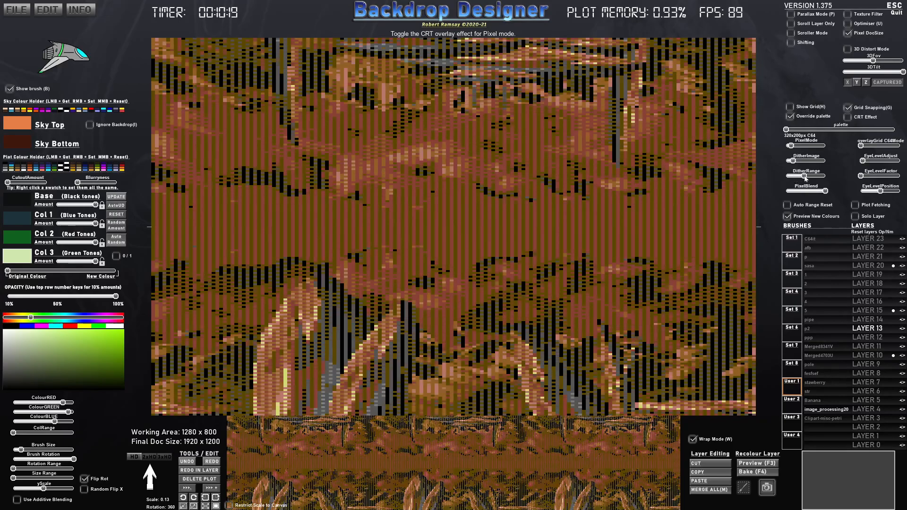
pyautogui.moveTo(791, 145); pyautogui.dragTo(788, 161)
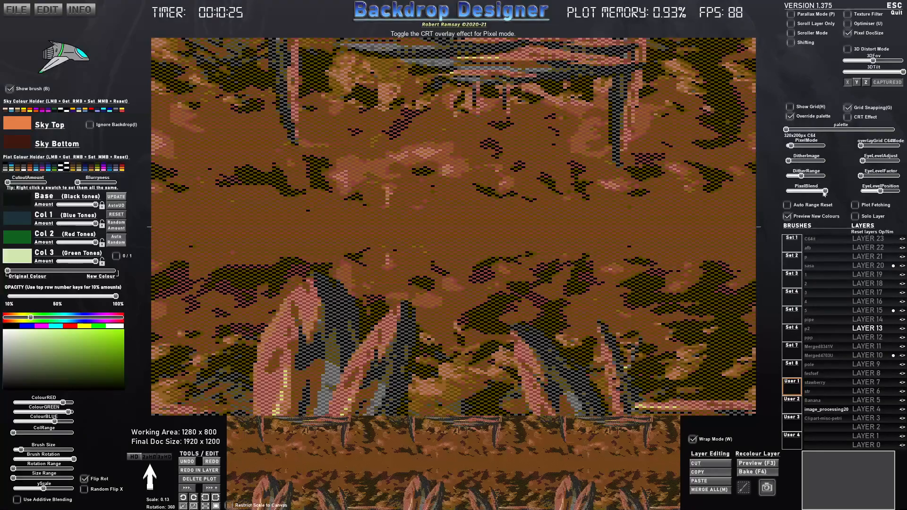
pyautogui.moveTo(802, 176); pyautogui.dragTo(802, 176)
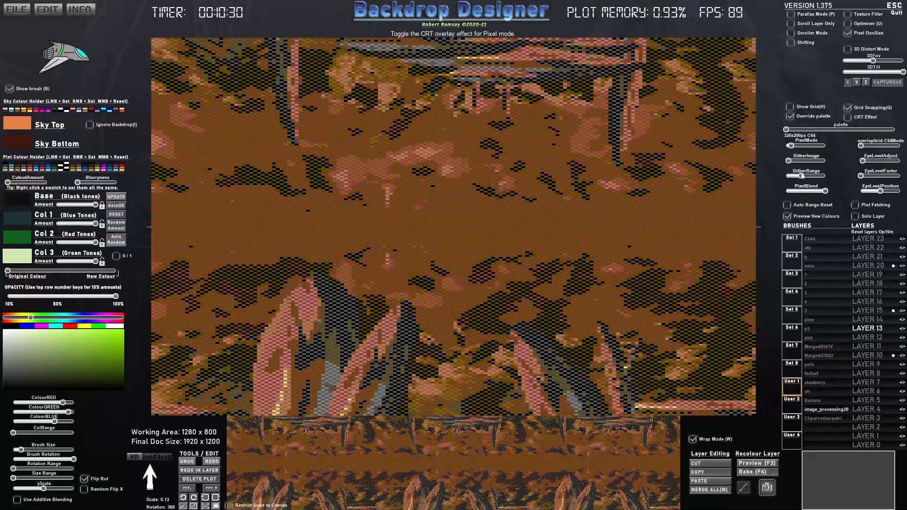
# - Raise the C64 pixel resolution to 640x400px and lower PixelBlend to about a third
pyautogui.moveTo(786, 131); pyautogui.dragTo(797, 146)
pyautogui.click(799, 146)
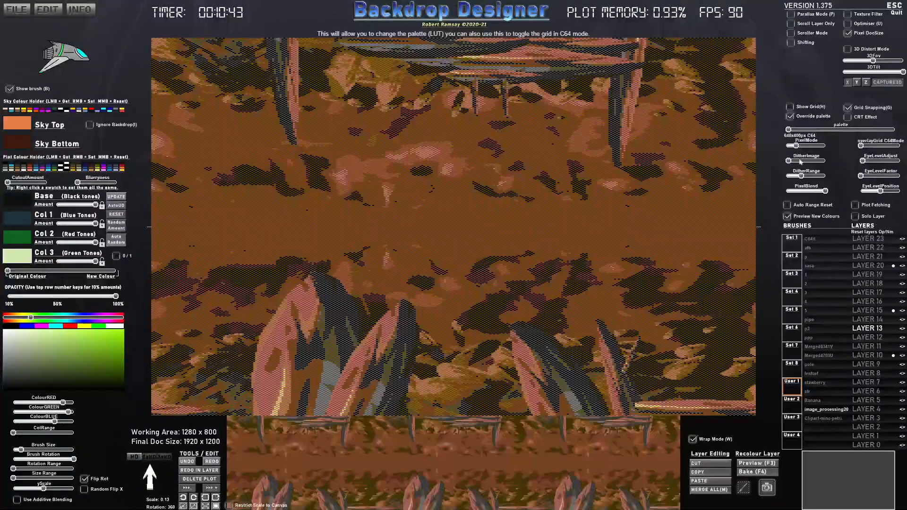
pyautogui.moveTo(826, 192); pyautogui.dragTo(802, 190)
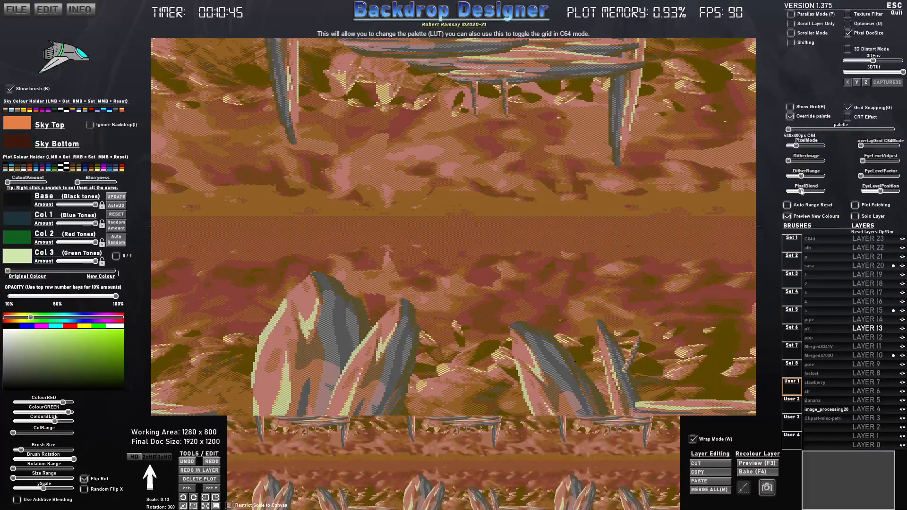
# - Try the C64V2 palette at 256x192px, and settle on the CUSTOMRR1 palette at 640x400px
pyautogui.moveTo(800, 147); pyautogui.dragTo(803, 147)
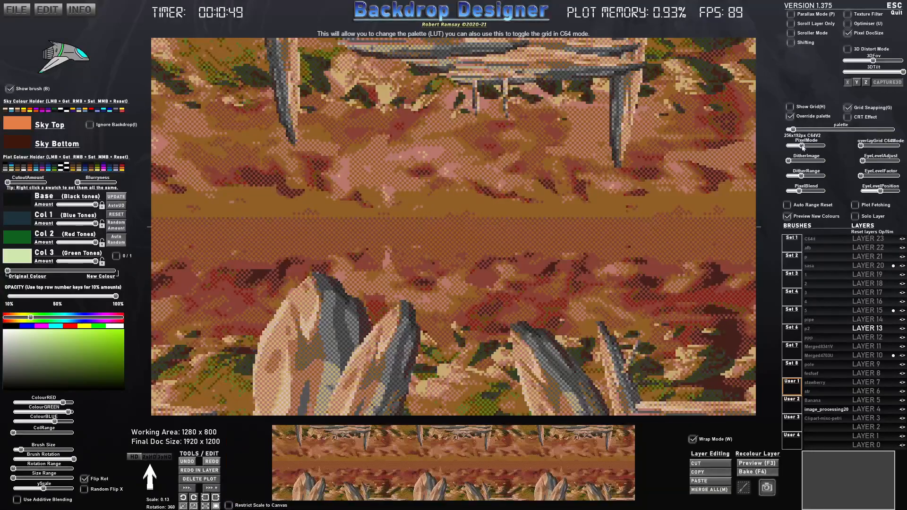
pyautogui.moveTo(795, 133)
pyautogui.mouseDown()
pyautogui.moveTo(876, 132)
pyautogui.moveTo(810, 129)
pyautogui.moveTo(798, 147)
pyautogui.mouseUp()
pyautogui.click(807, 147)
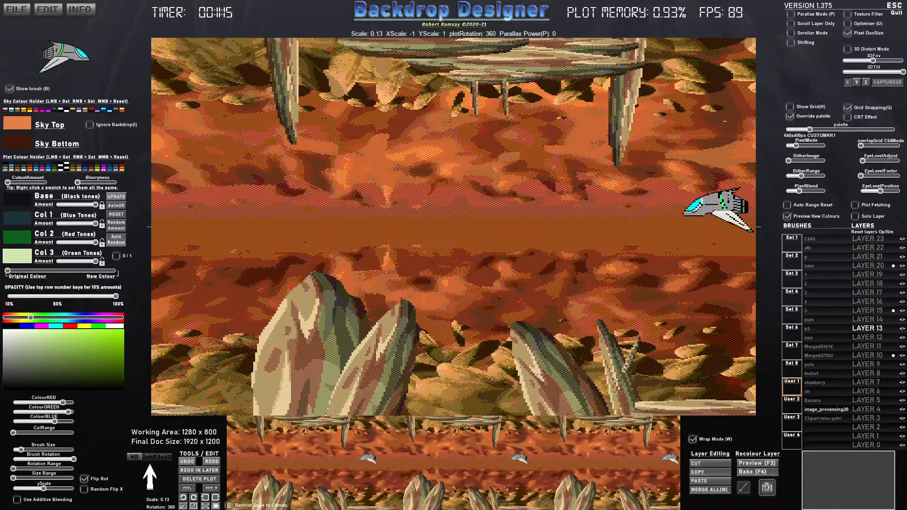
# - Set DitherRange to just under half, raise DitherImage slightly, and turn on the CRT Effect
pyautogui.moveTo(796, 191)
pyautogui.mouseDown()
pyautogui.moveTo(807, 191)
pyautogui.moveTo(803, 179)
pyautogui.mouseUp()
pyautogui.moveTo(796, 147); pyautogui.dragTo(793, 163)
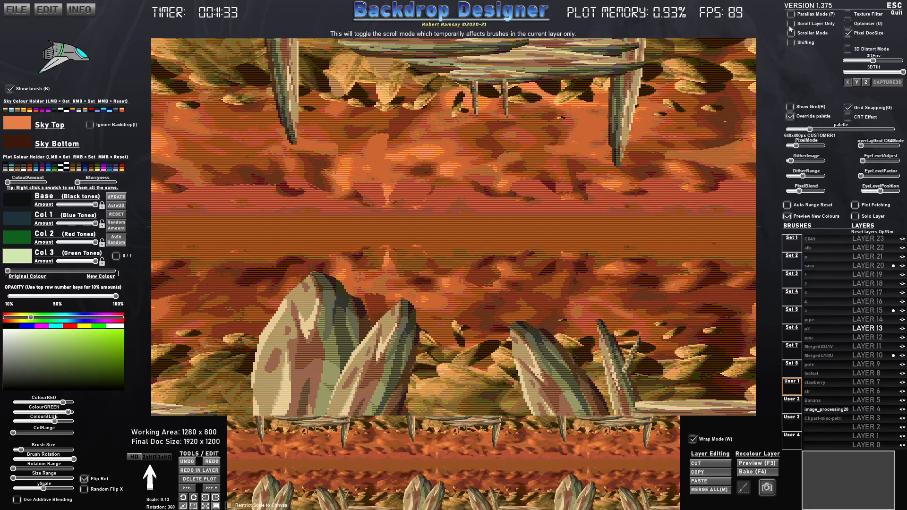
pyautogui.click(849, 117)
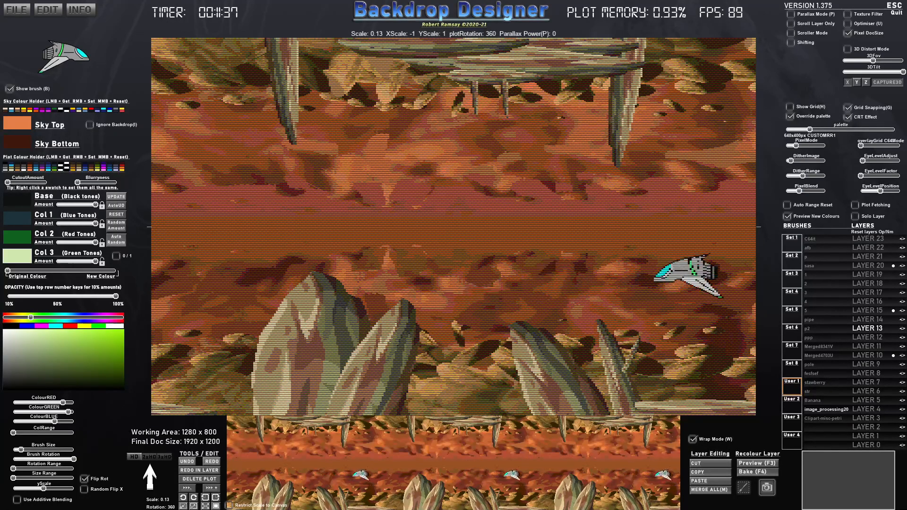
# - Preview the scene in Parallax Mode with Layer 22 active and Scroller Mode and Shifting off
pyautogui.click(868, 247)
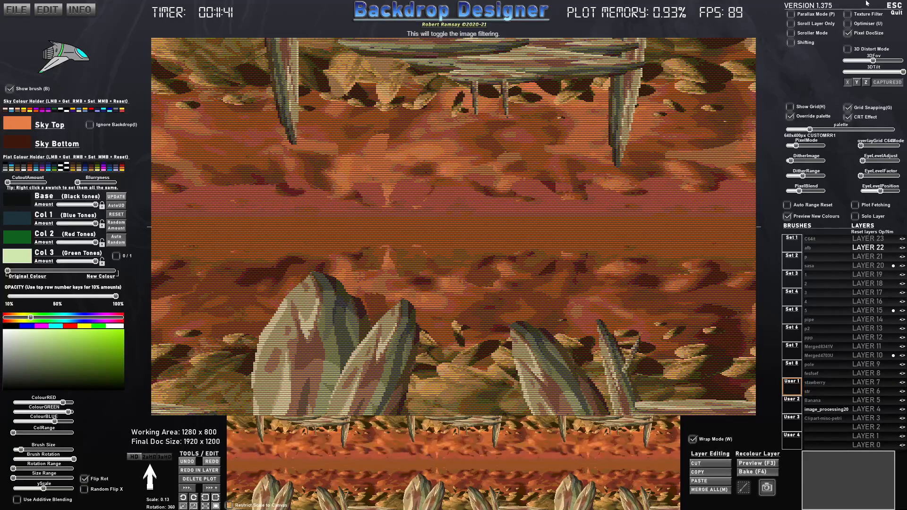
pyautogui.click(793, 34)
pyautogui.click(793, 33)
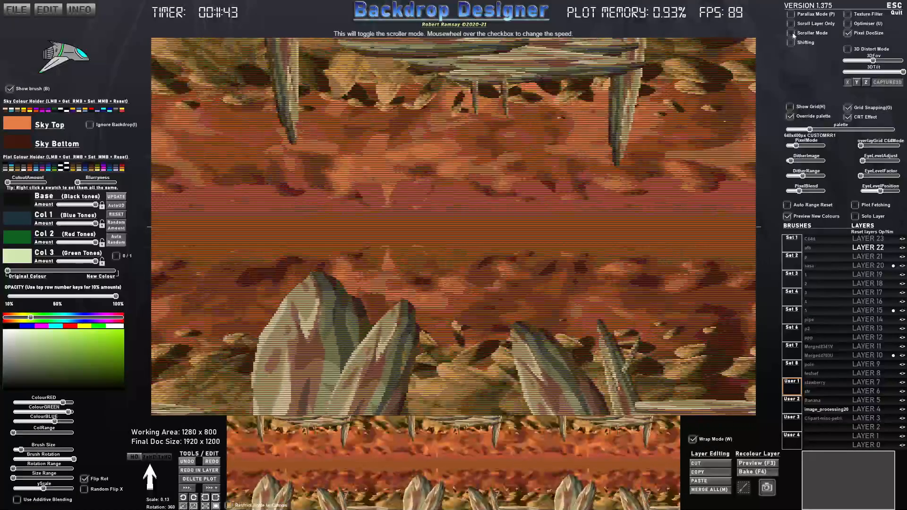
pyautogui.click(792, 44)
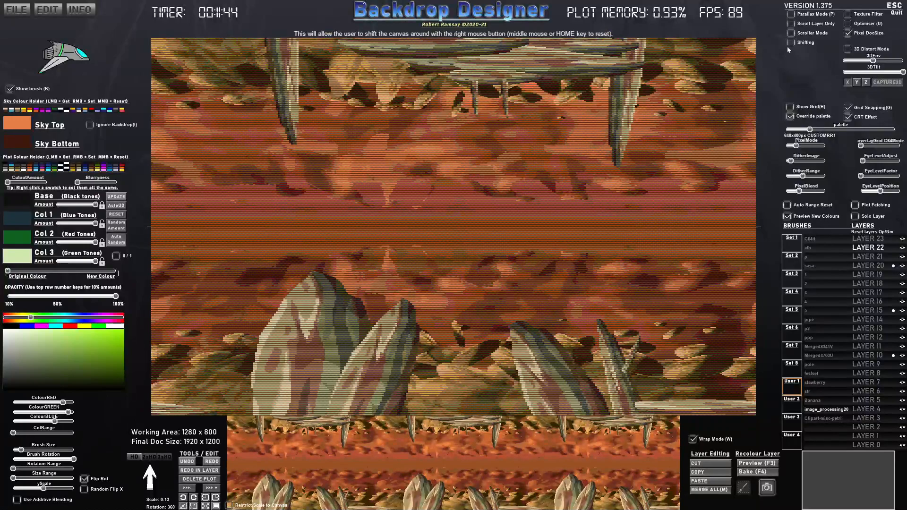
pyautogui.click(791, 14)
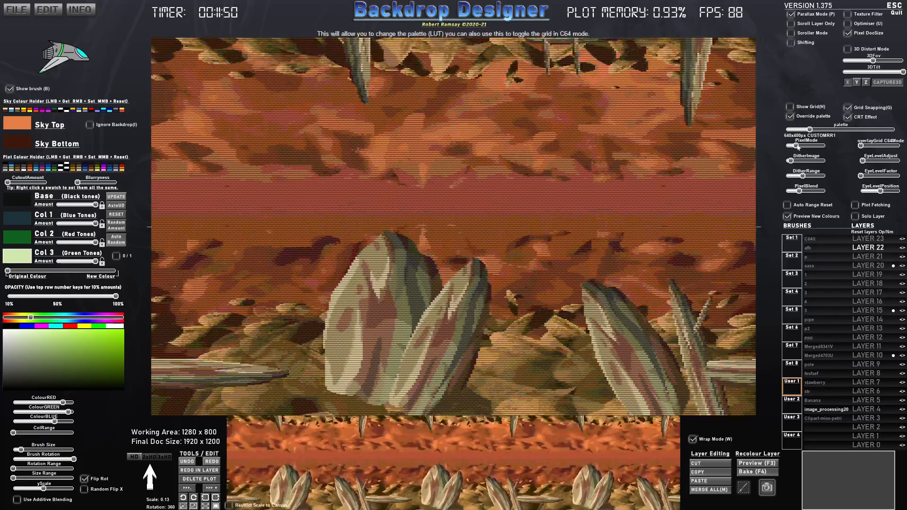
# - Turn off the pixel effect and view the smooth parallax scene with Shifting on and the brush temporarily hidden
pyautogui.moveTo(798, 147); pyautogui.dragTo(786, 146)
pyautogui.click(790, 42)
pyautogui.press('b')
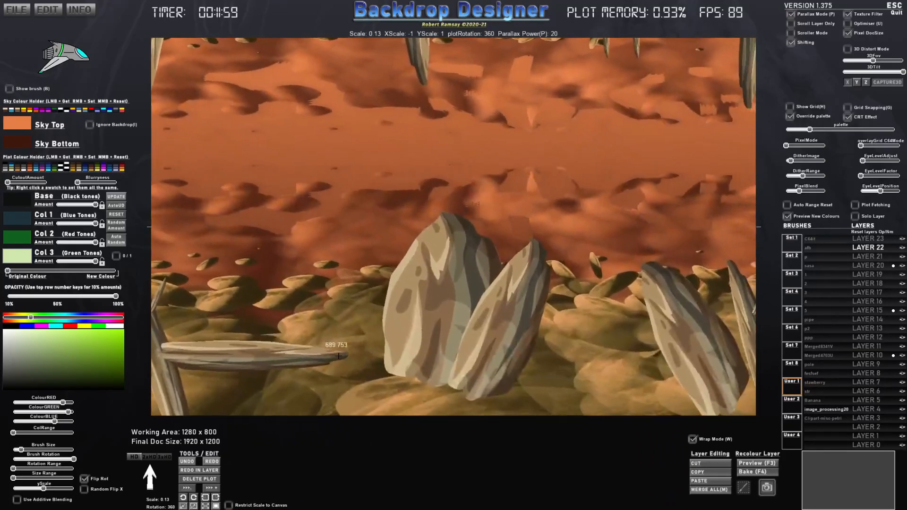
pyautogui.press('b')
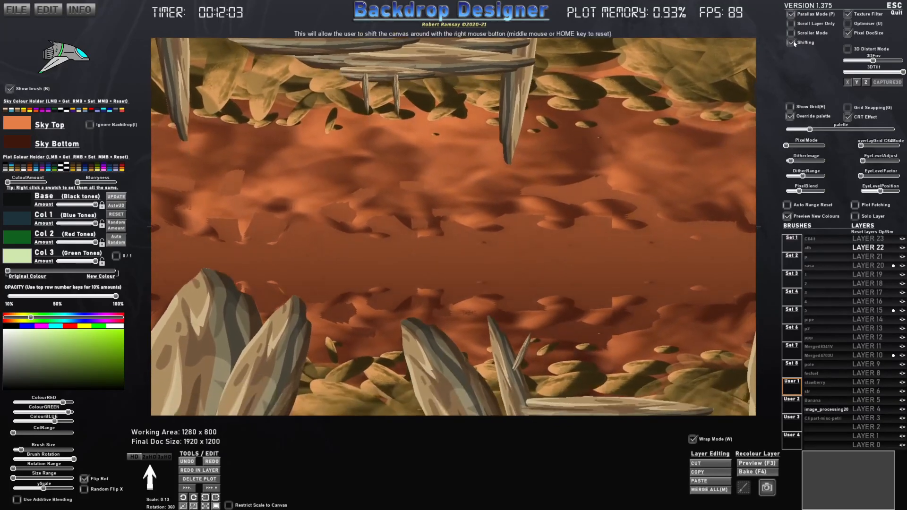
pyautogui.click(792, 46)
# - Restore PixelMode to 640x400px after trying 320x200px, and reduce the spaceship brush scale to 0.03
pyautogui.moveTo(786, 147); pyautogui.dragTo(791, 148)
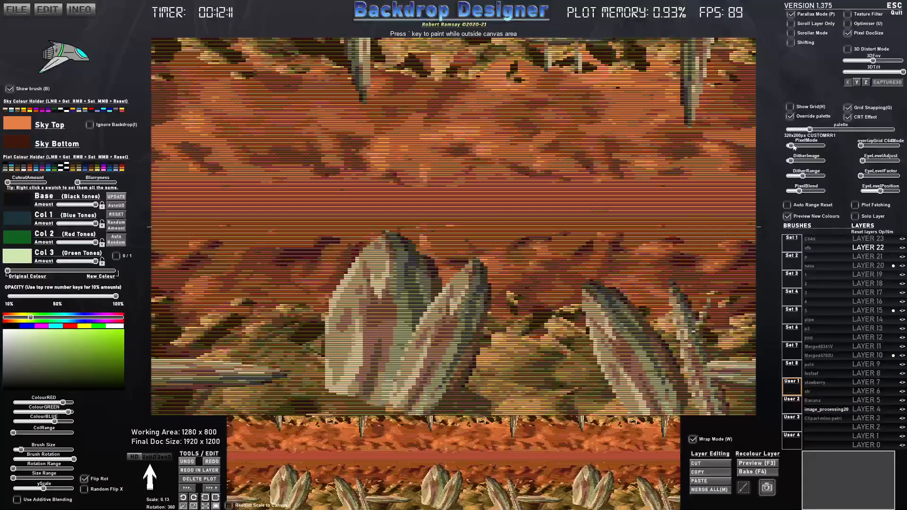
pyautogui.moveTo(790, 146); pyautogui.dragTo(795, 145)
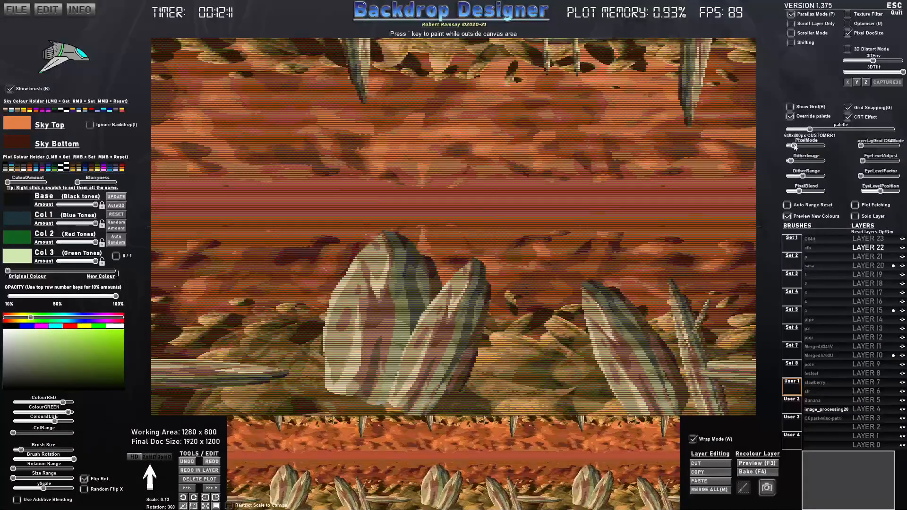
pyautogui.scroll(-5, 551, 246)
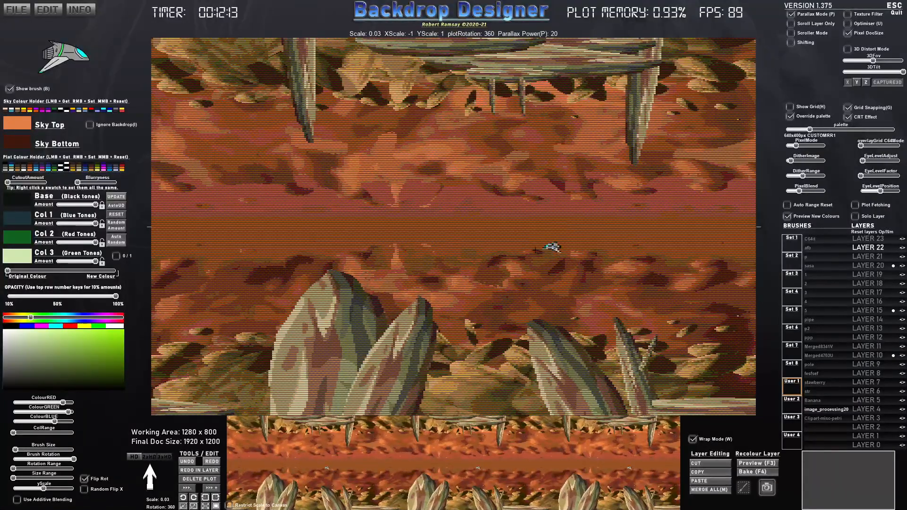
# - Turn off Parallax Mode and preview a recolour of Layer 10 with low Blurryness, slight CutoutAmount and the colour mix well towards New Colour
pyautogui.press('p')
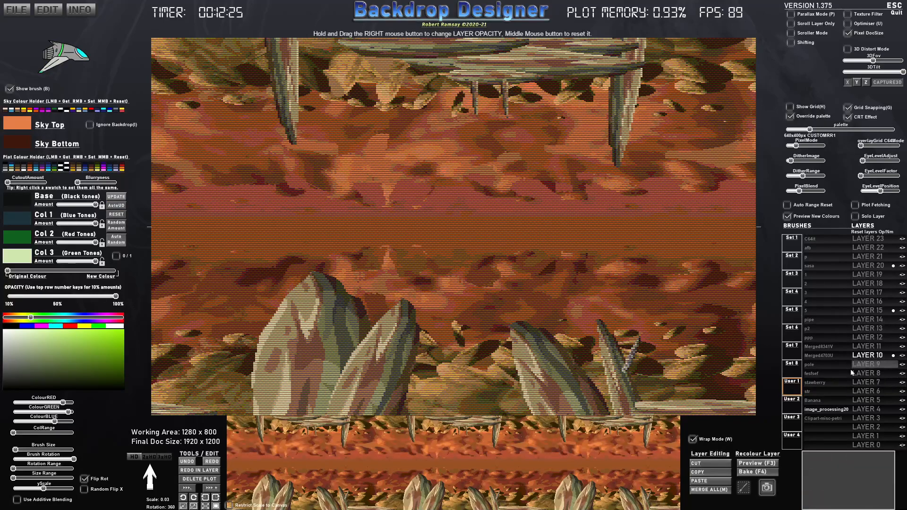
pyautogui.click(748, 465)
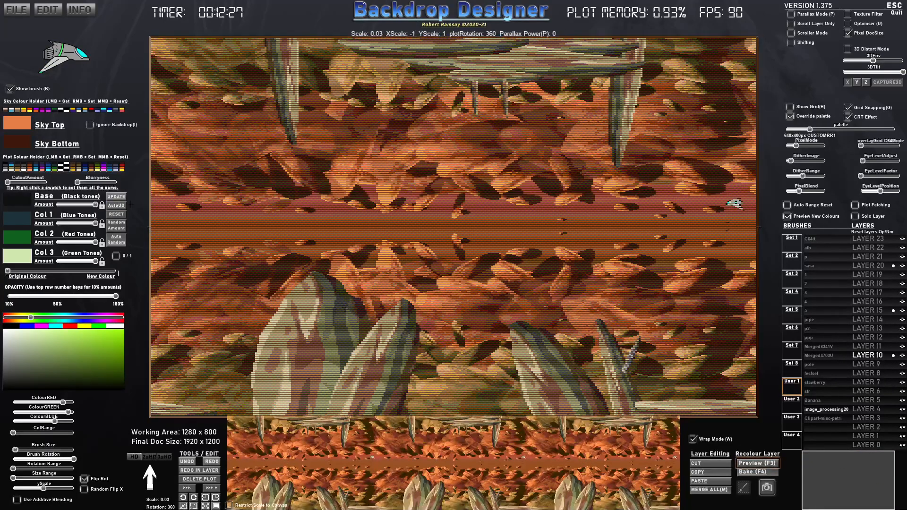
pyautogui.click(86, 187)
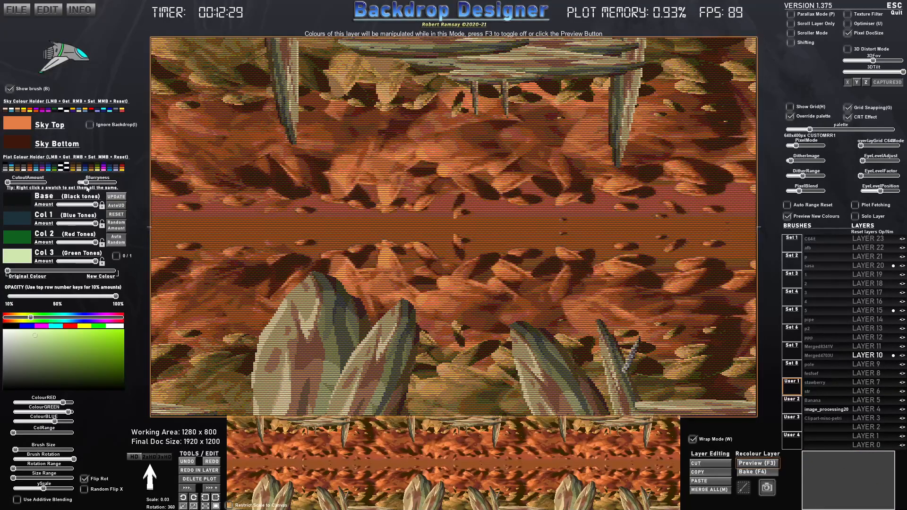
pyautogui.moveTo(9, 183)
pyautogui.mouseDown()
pyautogui.moveTo(29, 184)
pyautogui.moveTo(19, 183)
pyautogui.mouseUp()
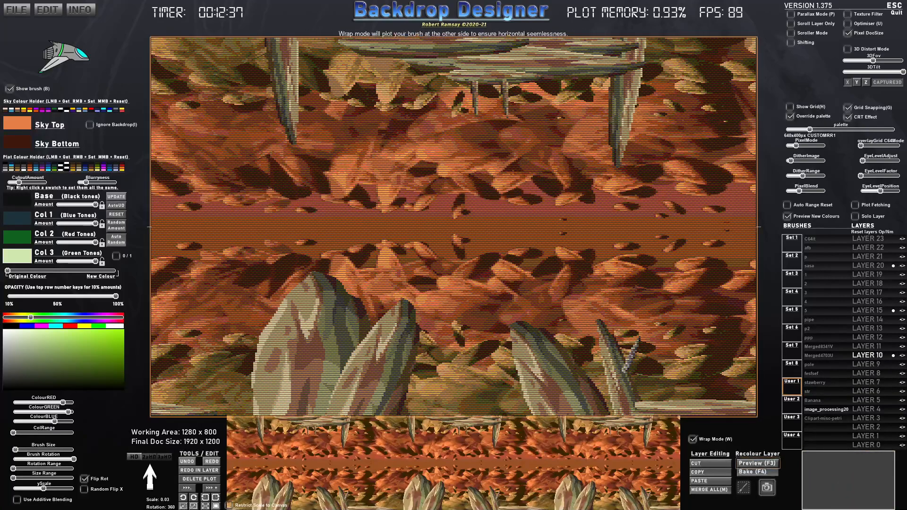
pyautogui.moveTo(16, 274); pyautogui.dragTo(76, 274)
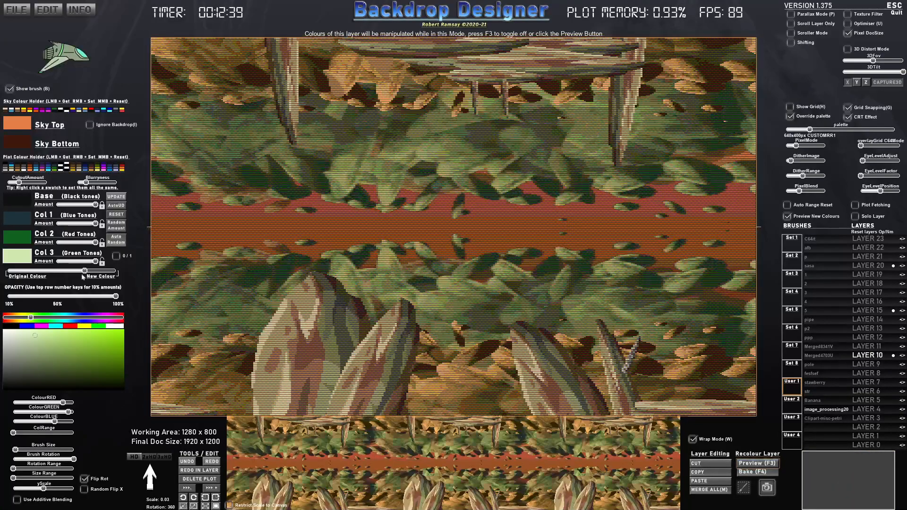
# - Set the Sky Bottom colour to medium green and the Sky Top colour to dark blue
pyautogui.click(46, 317)
pyautogui.moveTo(47, 319); pyautogui.dragTo(50, 319)
pyautogui.moveTo(96, 359); pyautogui.dragTo(116, 363)
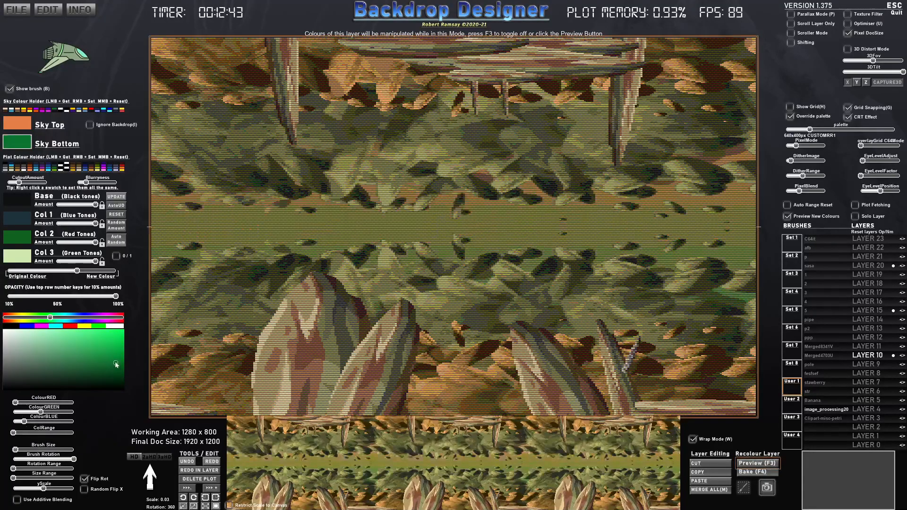
pyautogui.click(5, 128)
pyautogui.click(81, 317)
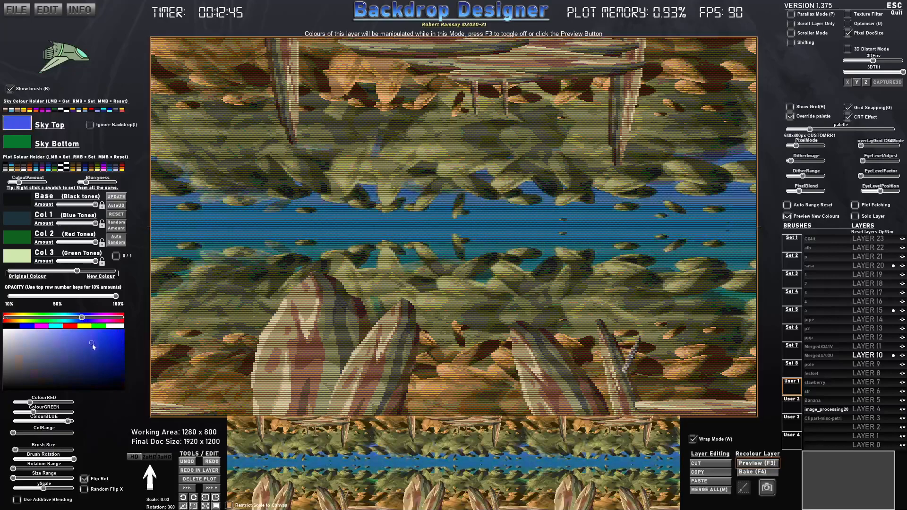
pyautogui.click(104, 357)
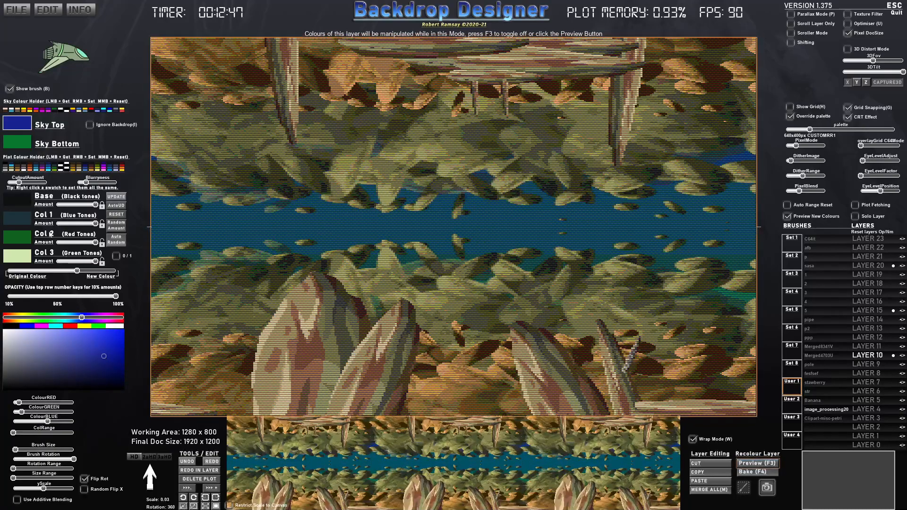
# - Turn off the CRT Effect and recolour Layer 15 with a teal Col 2 and the colour mix almost fully at New Colour
pyautogui.click(848, 116)
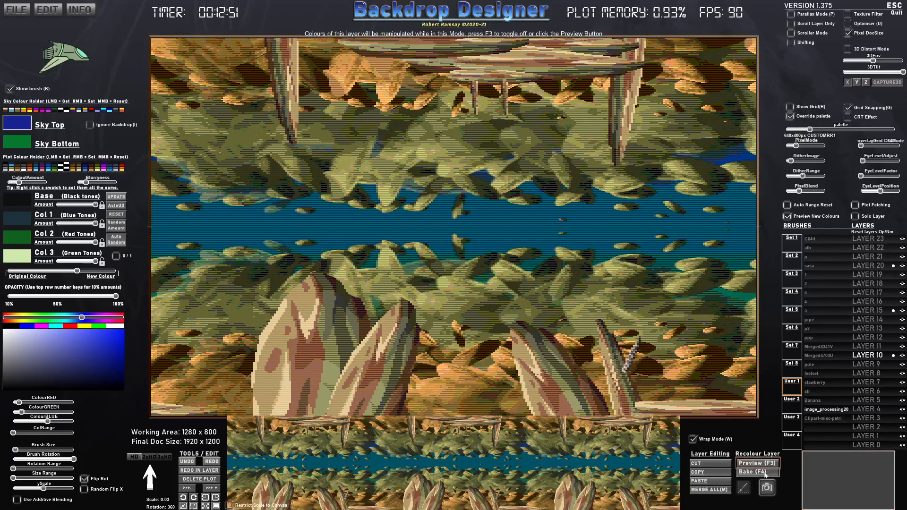
pyautogui.click(867, 311)
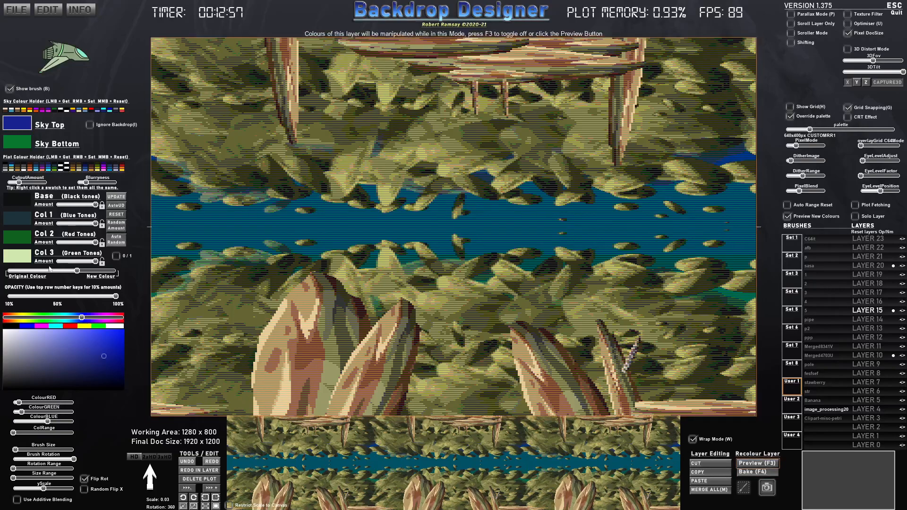
pyautogui.moveTo(77, 271); pyautogui.dragTo(107, 271)
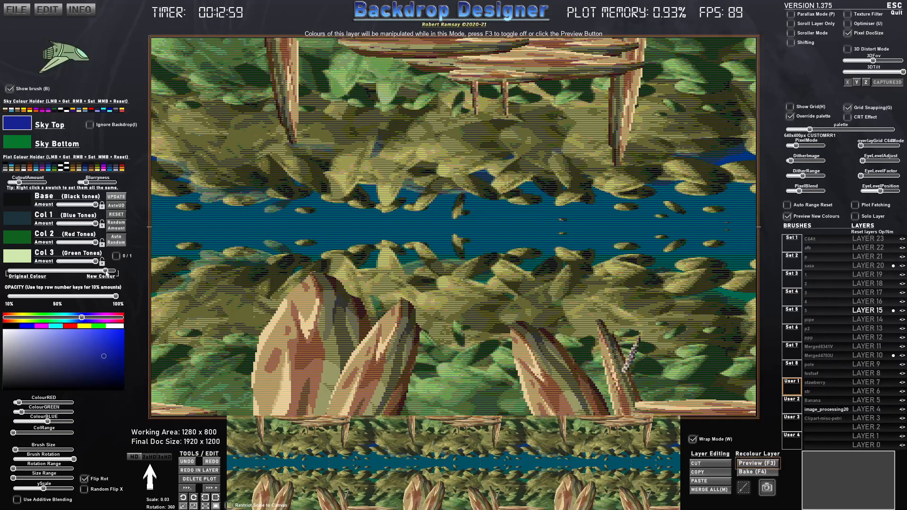
pyautogui.click(18, 240)
pyautogui.moveTo(47, 317); pyautogui.dragTo(62, 318)
pyautogui.click(97, 362)
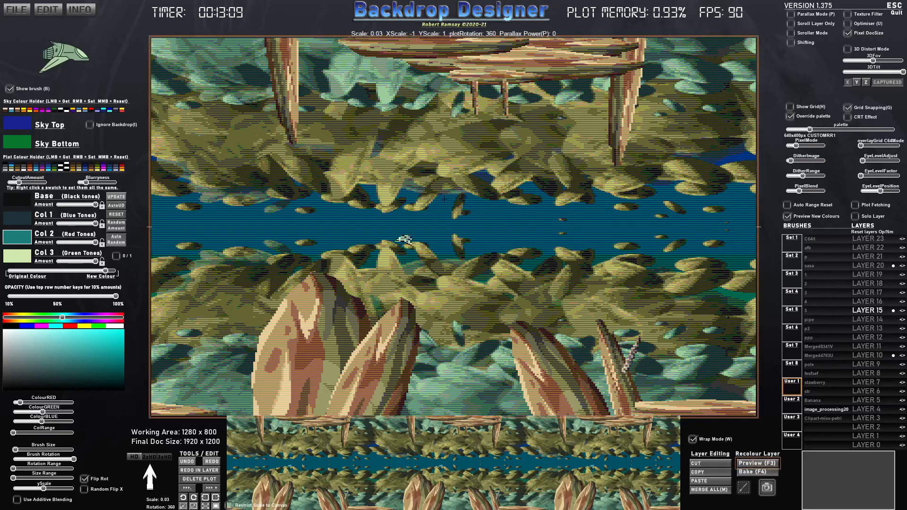
pyautogui.click(758, 464)
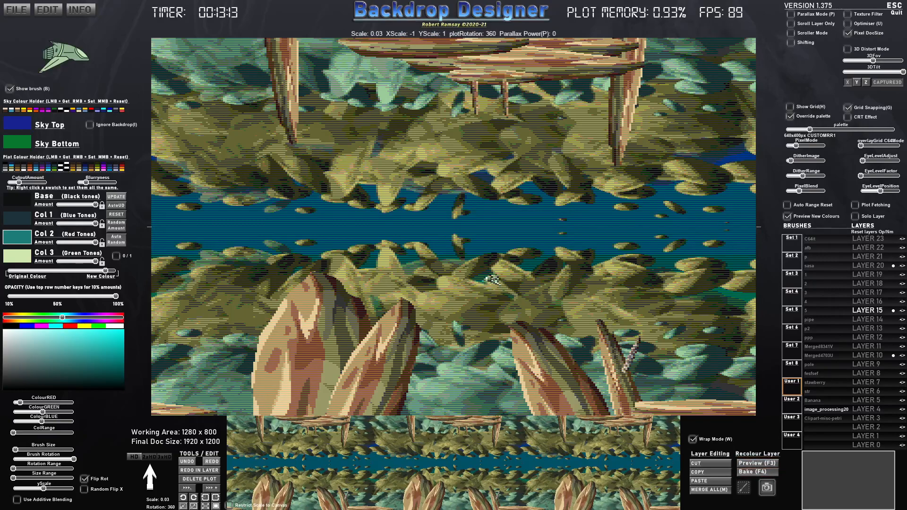
# - Preview a recolour of Layer 10 with the colour mix at about two thirds, high Blurryness and opacity at about 60%
pyautogui.click(867, 354)
pyautogui.click(767, 465)
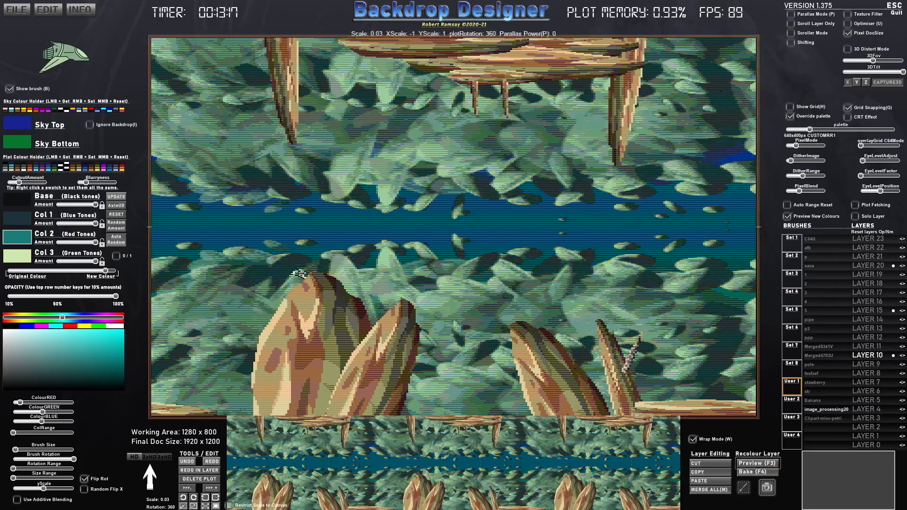
pyautogui.moveTo(105, 270); pyautogui.dragTo(76, 270)
pyautogui.moveTo(89, 183); pyautogui.dragTo(108, 183)
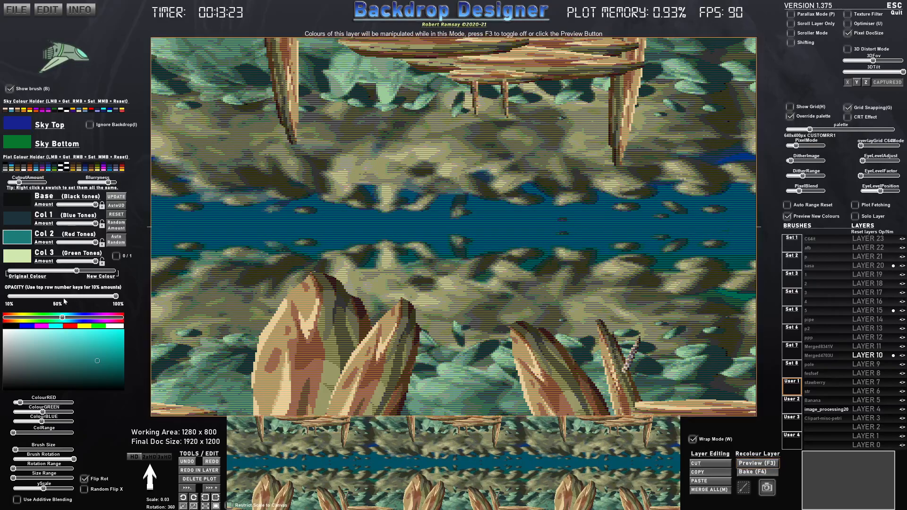
pyautogui.moveTo(87, 297)
pyautogui.mouseDown()
pyautogui.moveTo(35, 295)
pyautogui.moveTo(72, 297)
pyautogui.mouseUp()
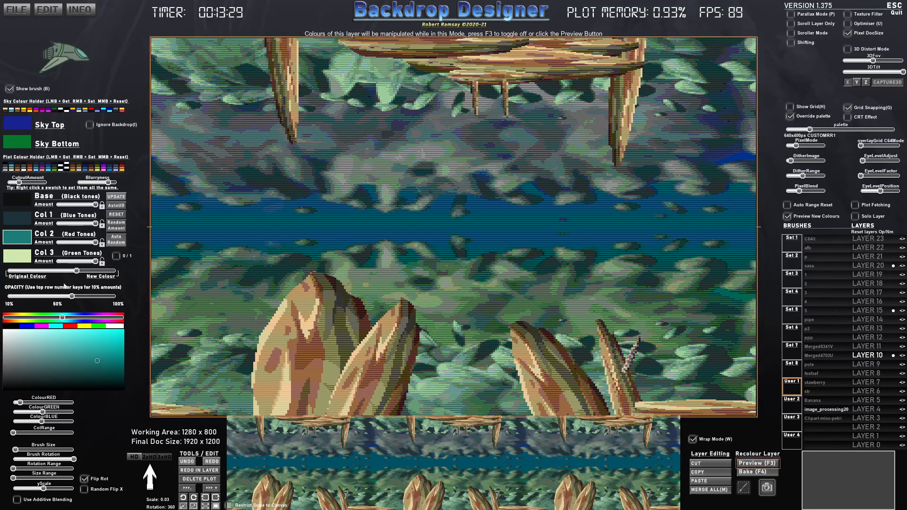
# - Try green plot tones on Layer 10, switch to the blue tones, lower the opacity to about 40% and bake the recolour
pyautogui.click(55, 168)
pyautogui.moveTo(76, 271); pyautogui.dragTo(68, 273)
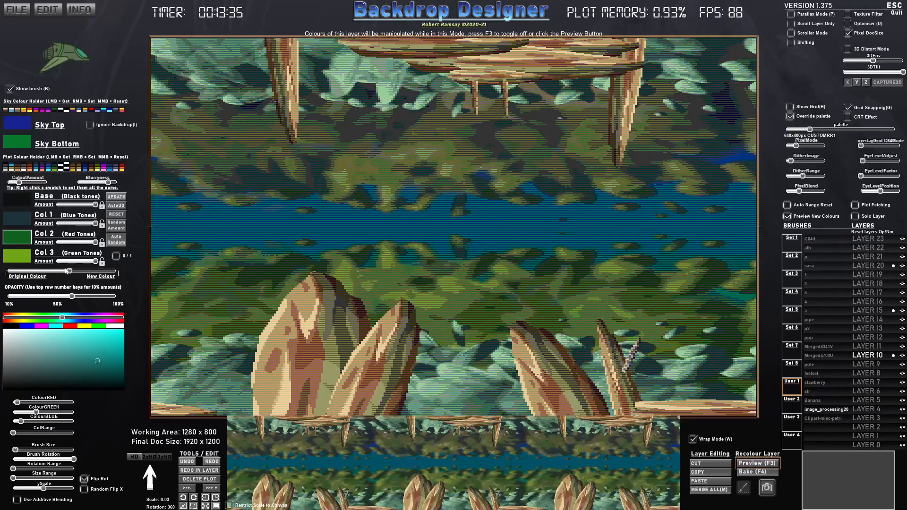
pyautogui.click(49, 169)
pyautogui.click(35, 168)
pyautogui.moveTo(66, 271); pyautogui.dragTo(44, 297)
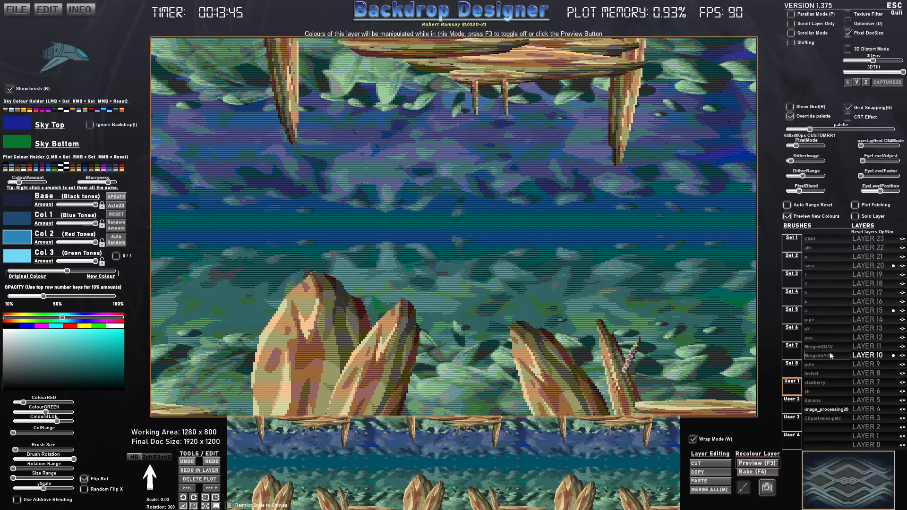
pyautogui.click(759, 471)
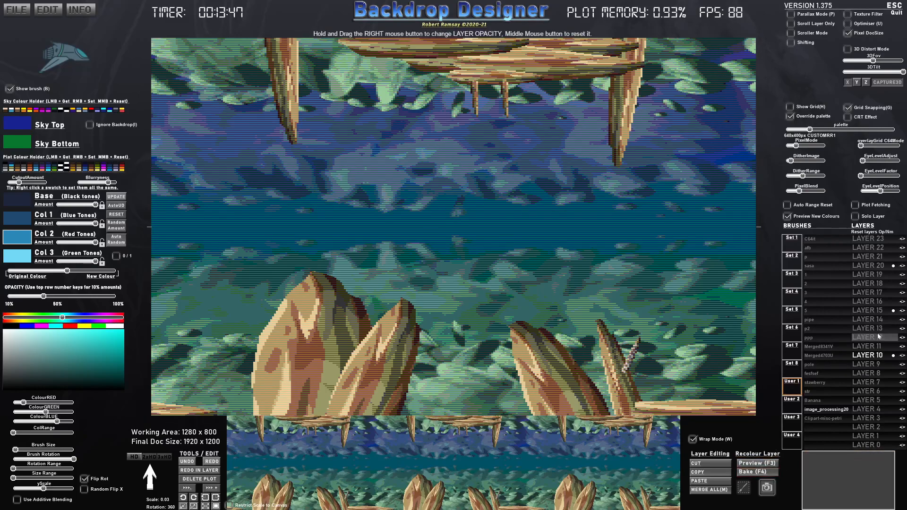
# - Load the s_petal8 brush from Set 2 on Layer 18, with CutoutAmount at zero and opacity at 100%
pyautogui.click(874, 248)
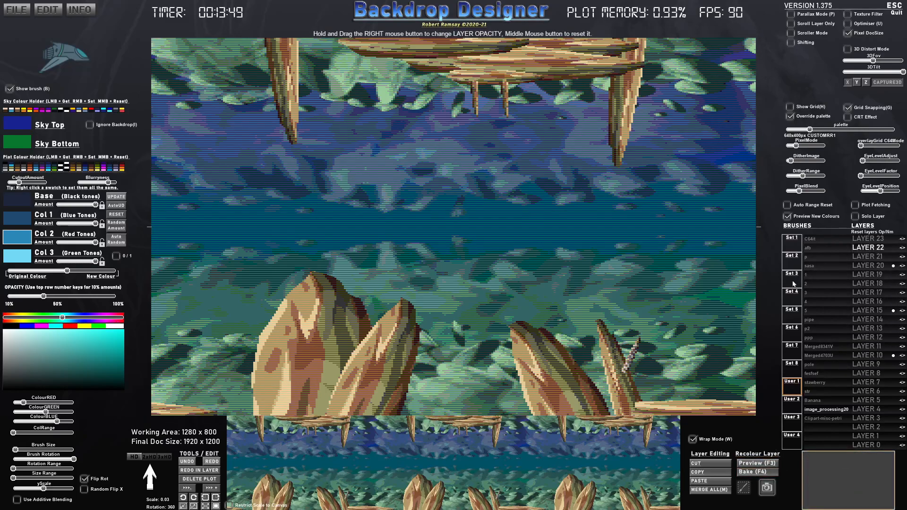
pyautogui.click(792, 255)
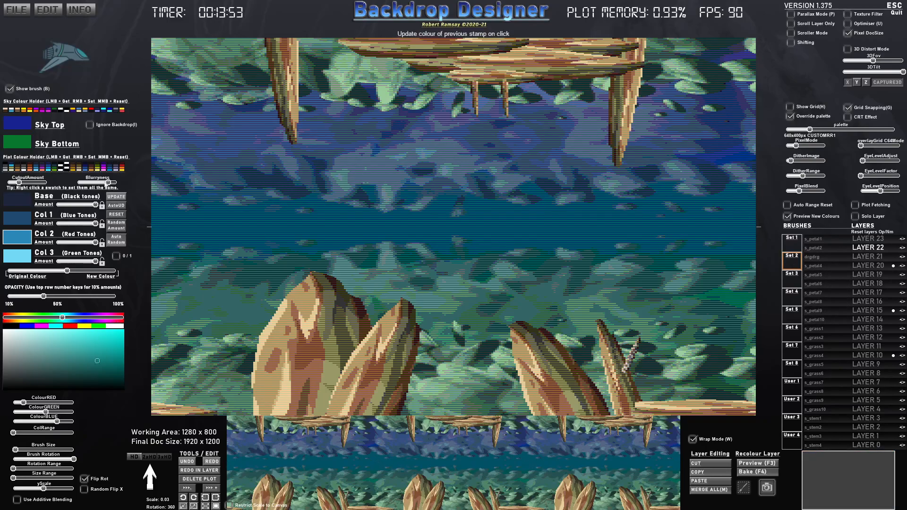
pyautogui.moveTo(16, 183); pyautogui.dragTo(7, 182)
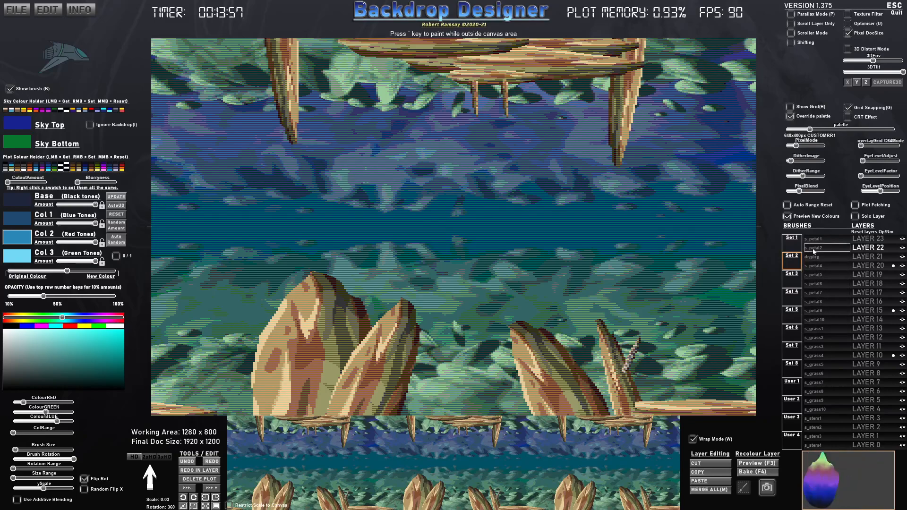
pyautogui.click(817, 303)
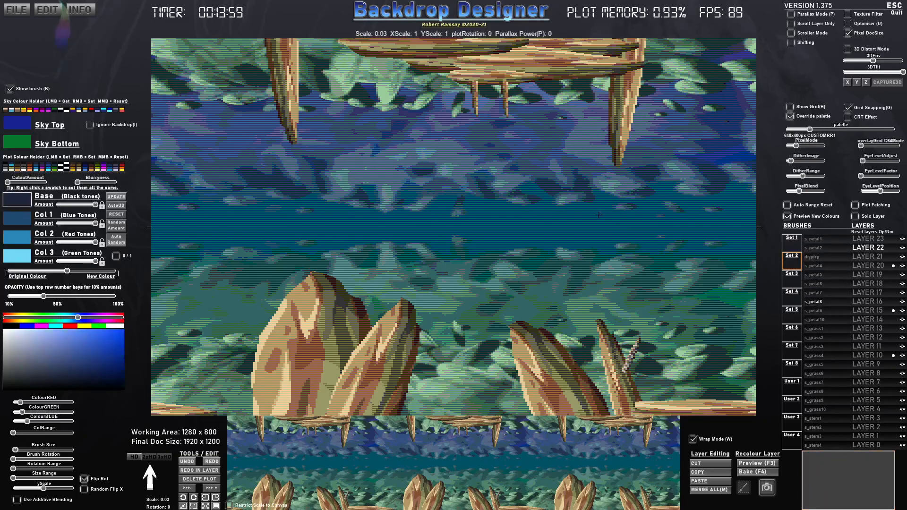
pyautogui.click(866, 286)
pyautogui.click(99, 297)
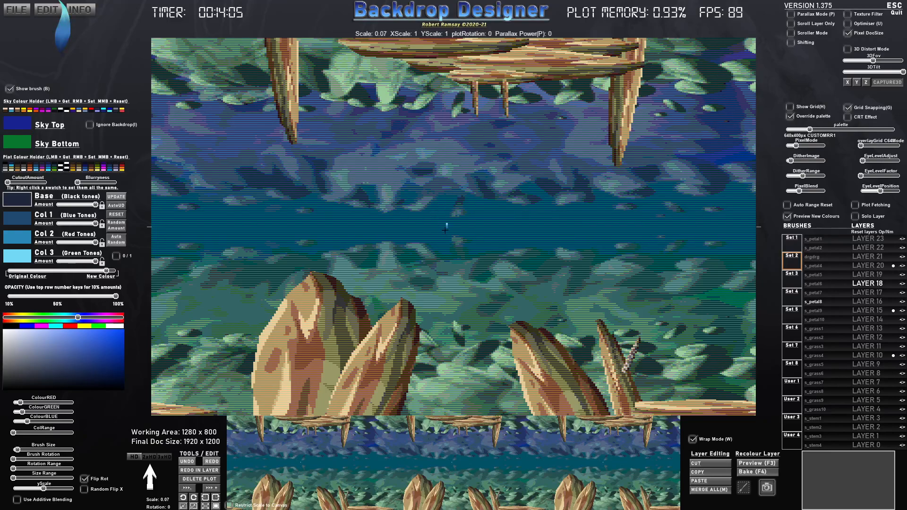
# - Turn the petal brush into a long green blade with the green plot tones, yScale near maximum and scale 1.00
pyautogui.scroll(10, 442, 241)
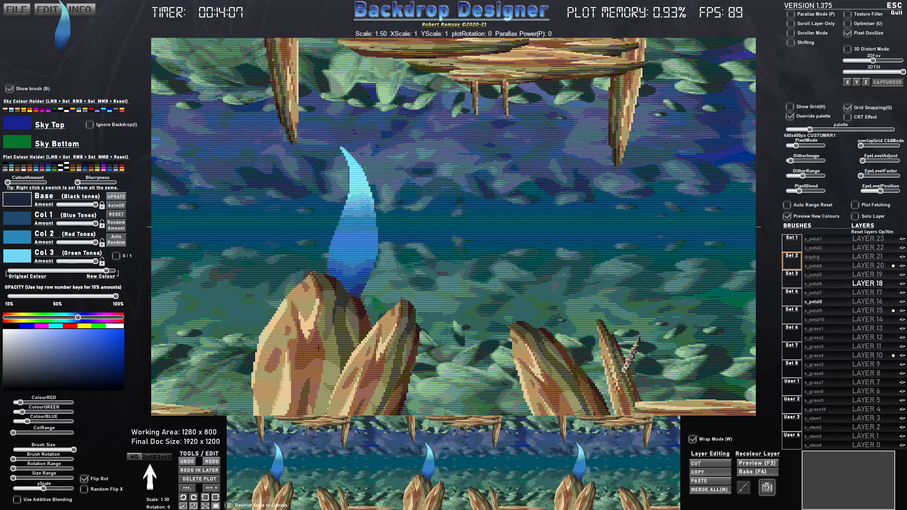
pyautogui.moveTo(34, 490); pyautogui.dragTo(58, 493)
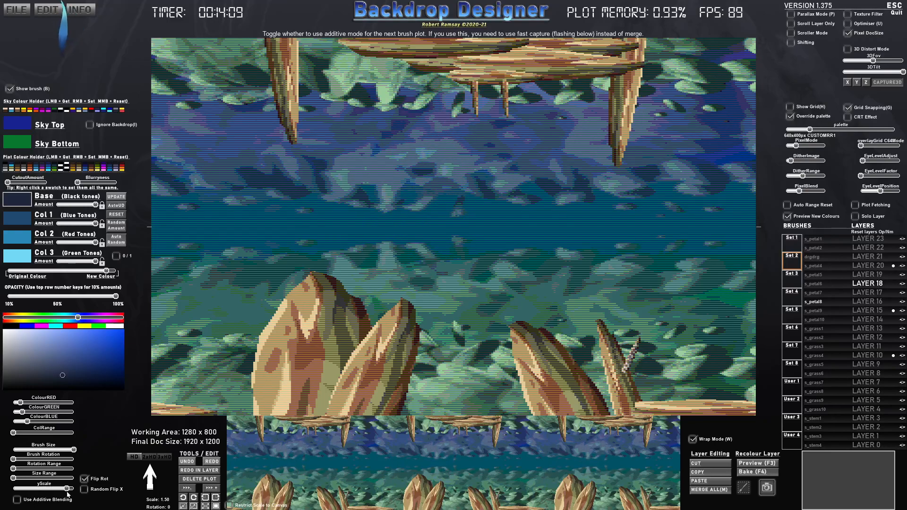
pyautogui.click(54, 169)
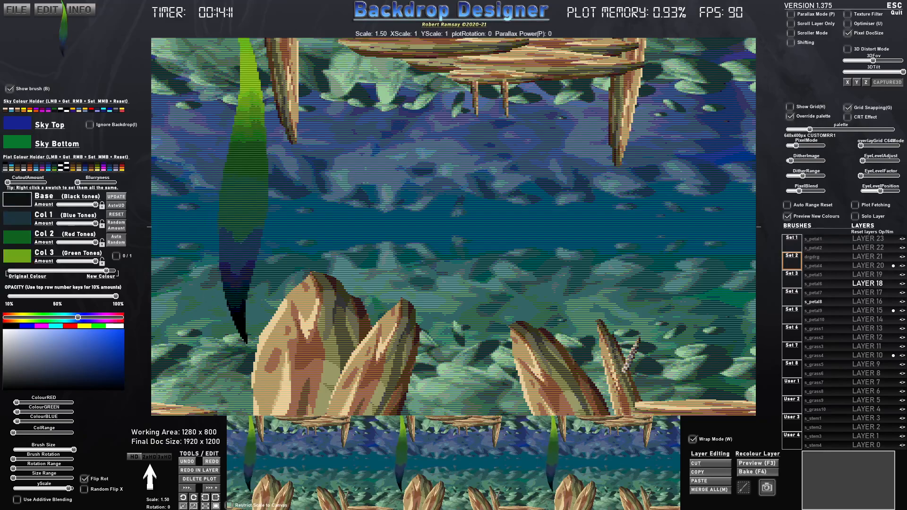
pyautogui.scroll(-2, 239, 410)
pyautogui.scroll(-4, 239, 415)
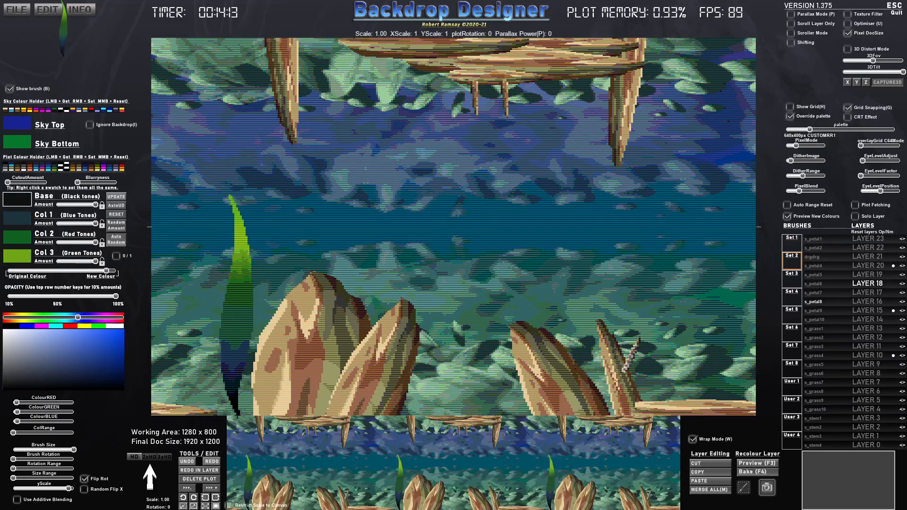
# - Stamp small rotated green blades on Layer 17 along the ground around the rocks, at brush scale 0.25 and then 0.20
pyautogui.click(864, 251)
pyautogui.scroll(-2, 472, 406)
pyautogui.scroll(-3, 548, 421)
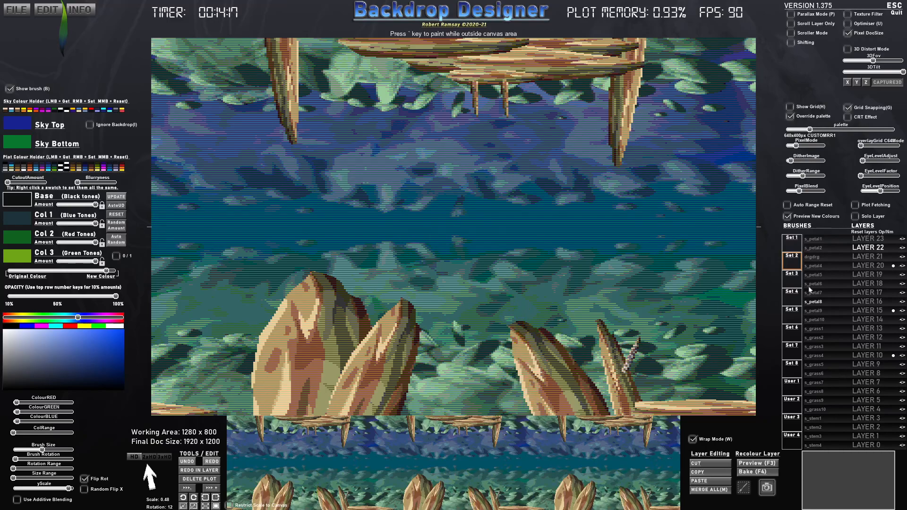
pyautogui.click(867, 293)
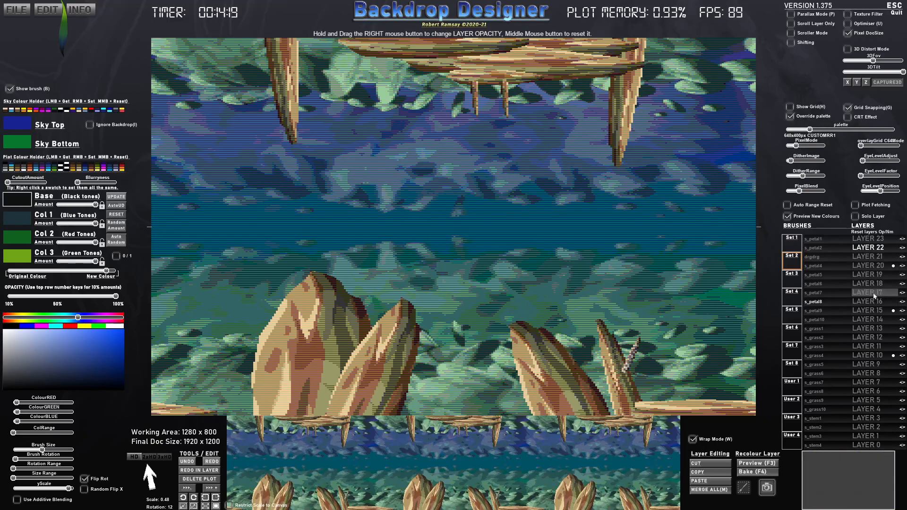
pyautogui.scroll(-3, 605, 326)
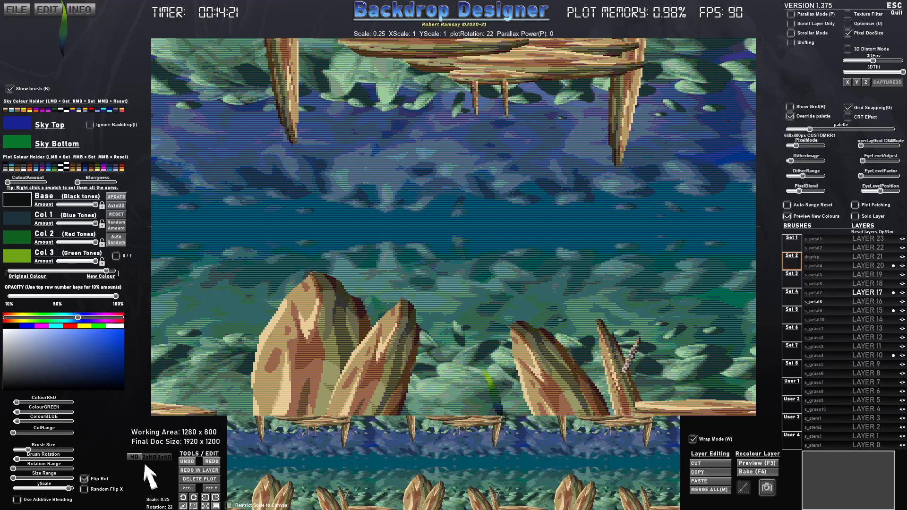
pyautogui.click(501, 418)
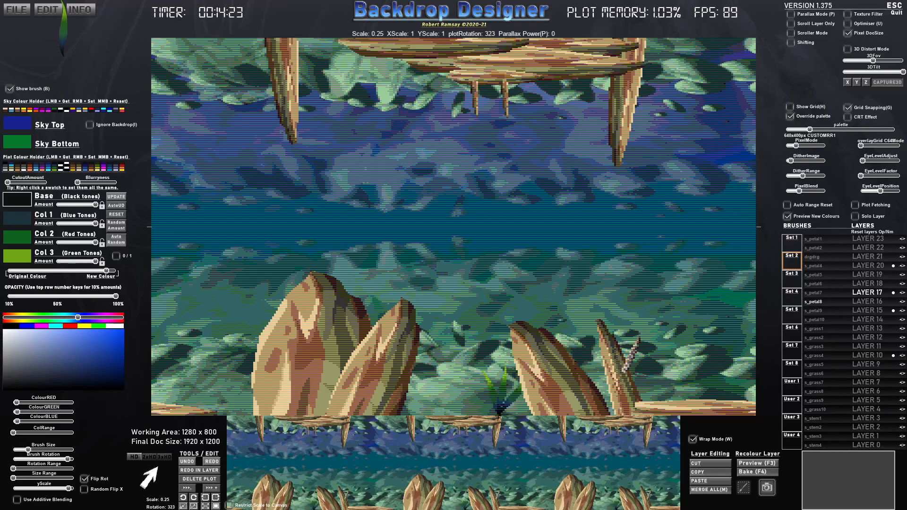
pyautogui.click(639, 409)
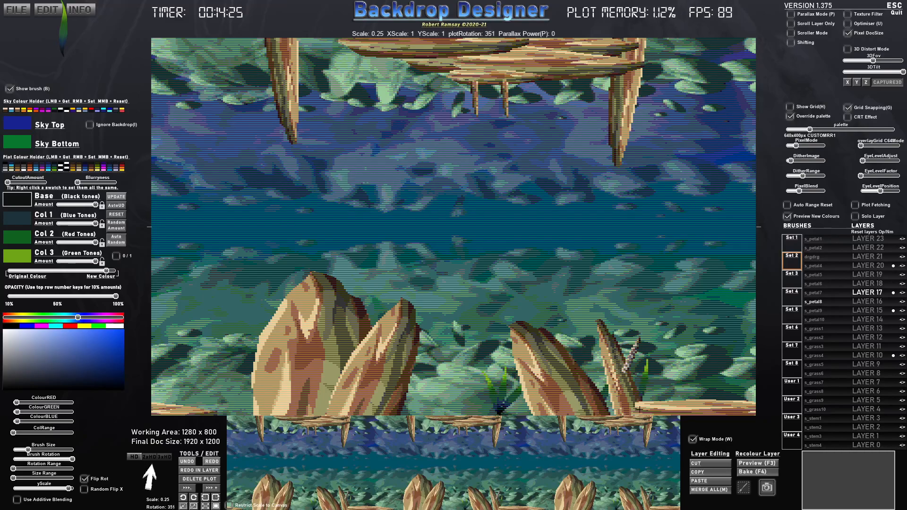
pyautogui.scroll(-4, 642, 410)
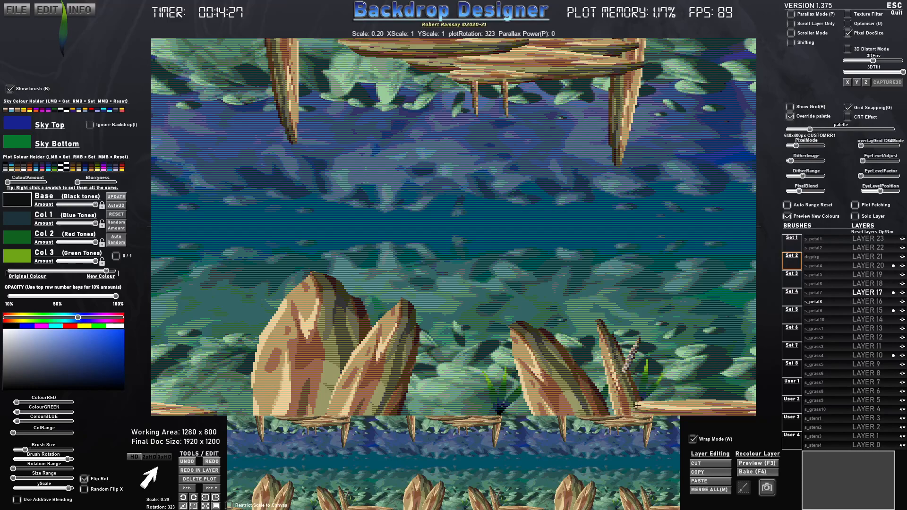
pyautogui.click(425, 409)
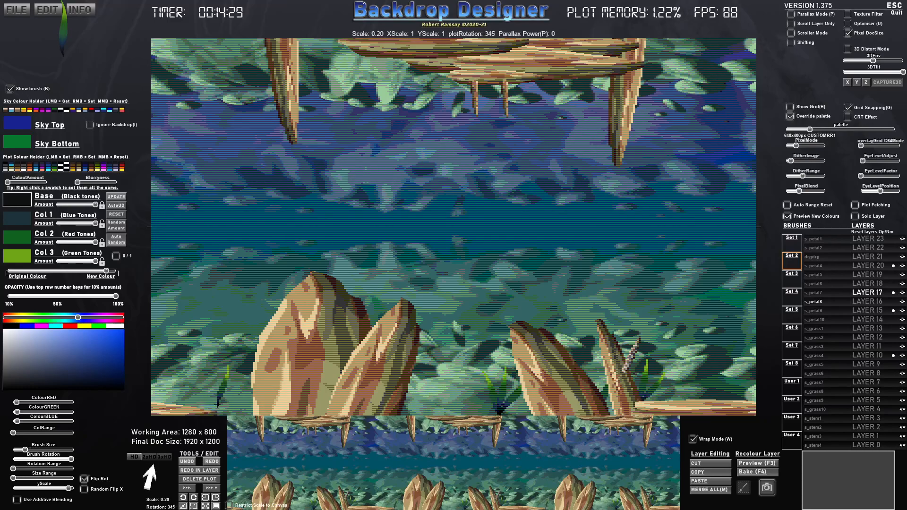
# - Set the green blade brush's scale to 0.50
pyautogui.scroll(-6, 215, 400)
pyautogui.scroll(-5, 219, 392)
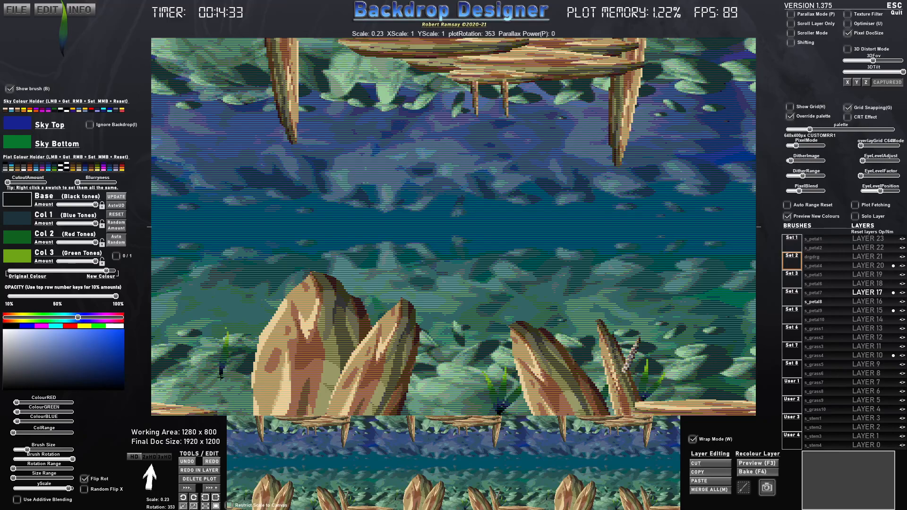
pyautogui.scroll(-2, 231, 304)
pyautogui.scroll(2, 231, 312)
pyautogui.press('KP_5')
pyautogui.press('KP_2')
pyautogui.press('KP_5')
pyautogui.press('KP_2')
pyautogui.press('KP_0')
pyautogui.press('KP_5')
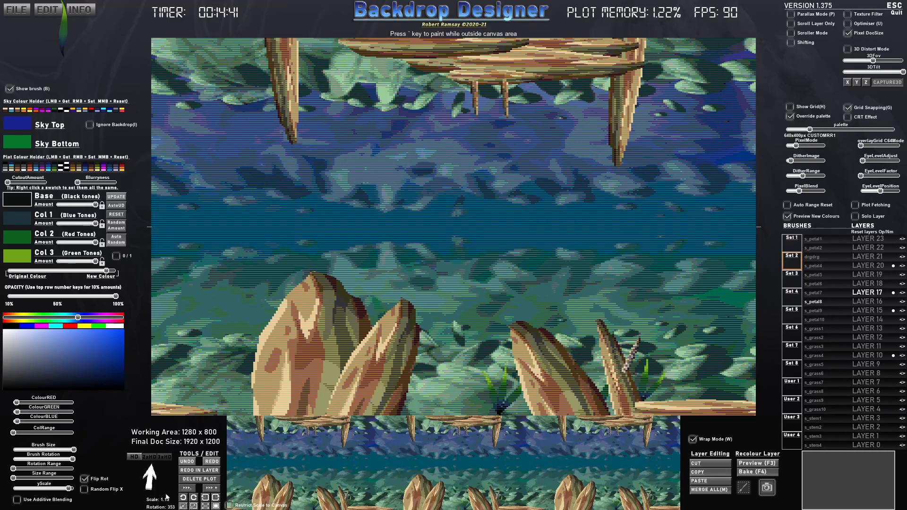
pyautogui.moveTo(55, 449); pyautogui.dragTo(44, 450)
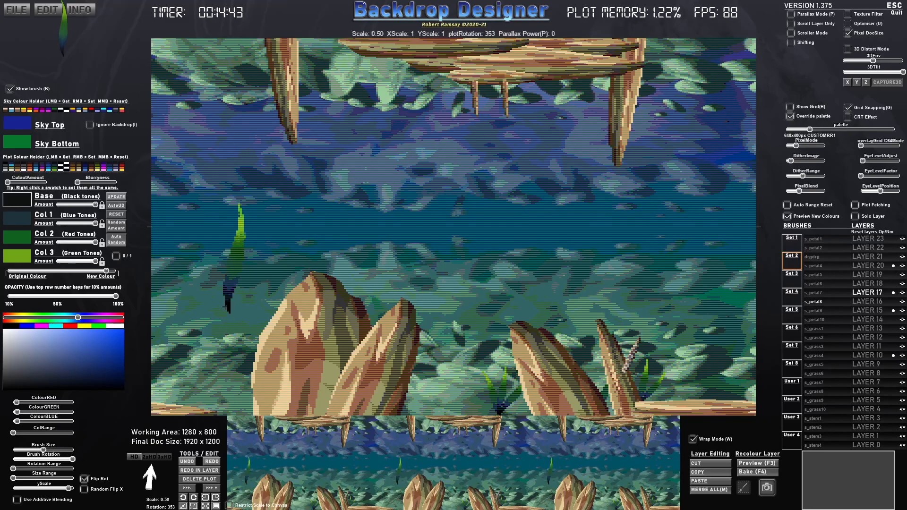
# - Reduce the green blade brush to scale 0.35 and rotate it to 355
pyautogui.rightClick(427, 254)
pyautogui.moveTo(409, 248)
pyautogui.mouseDown()
pyautogui.moveTo(435, 262)
pyautogui.moveTo(400, 250)
pyautogui.moveTo(440, 260)
pyautogui.mouseUp()
pyautogui.scroll(4, 465, 251)
pyautogui.scroll(-5, 465, 250)
pyautogui.rightClick(461, 238)
pyautogui.moveTo(436, 238)
pyautogui.mouseDown()
pyautogui.moveTo(447, 238)
pyautogui.moveTo(434, 238)
pyautogui.mouseUp()
pyautogui.scroll(2, 457, 272)
pyautogui.scroll(-2, 458, 274)
pyautogui.scroll(3, 459, 275)
pyautogui.scroll(-3, 459, 274)
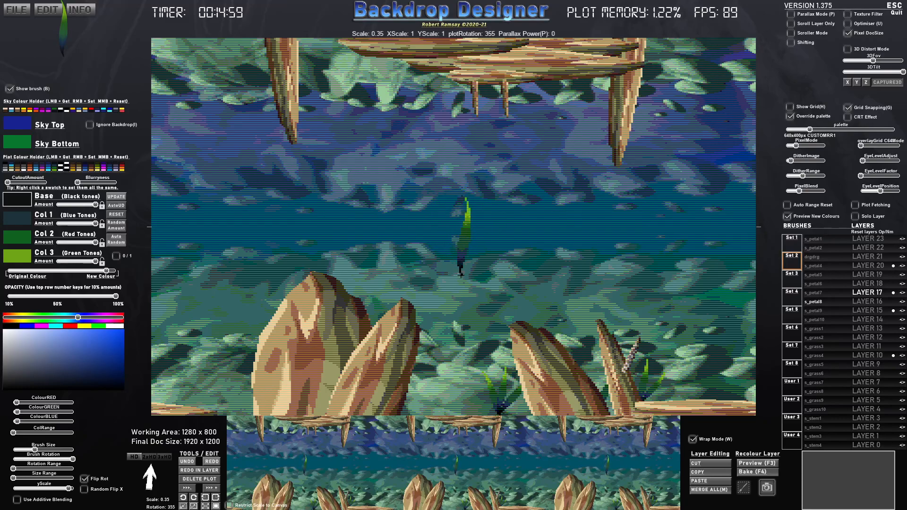
# - Stamp rotated green blades on Layer 17 beside the large rock and on the far-left ground, reducing the brush scale to 0.23
pyautogui.scroll(3, 248, 401)
pyautogui.click(247, 414)
pyautogui.click(242, 416)
pyautogui.click(240, 416)
pyautogui.scroll(-3, 191, 412)
pyautogui.click(185, 411)
pyautogui.scroll(-2, 187, 411)
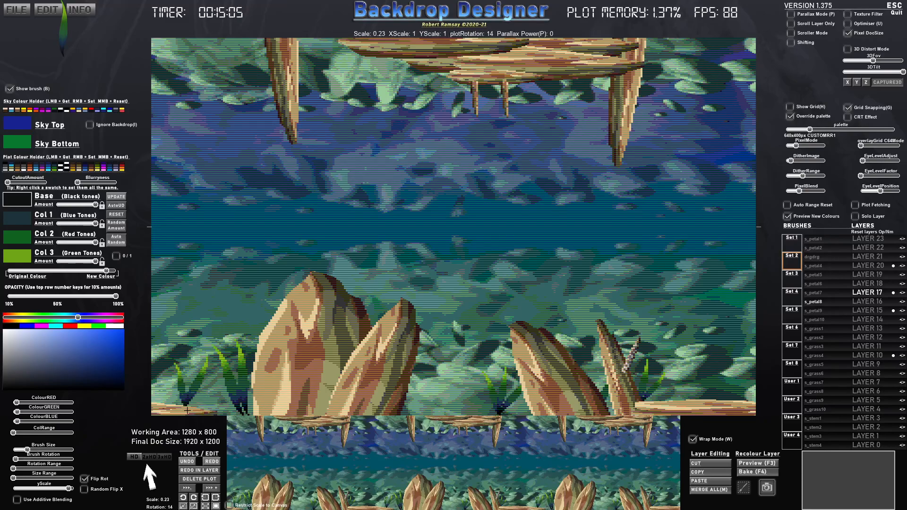
pyautogui.press('Right')
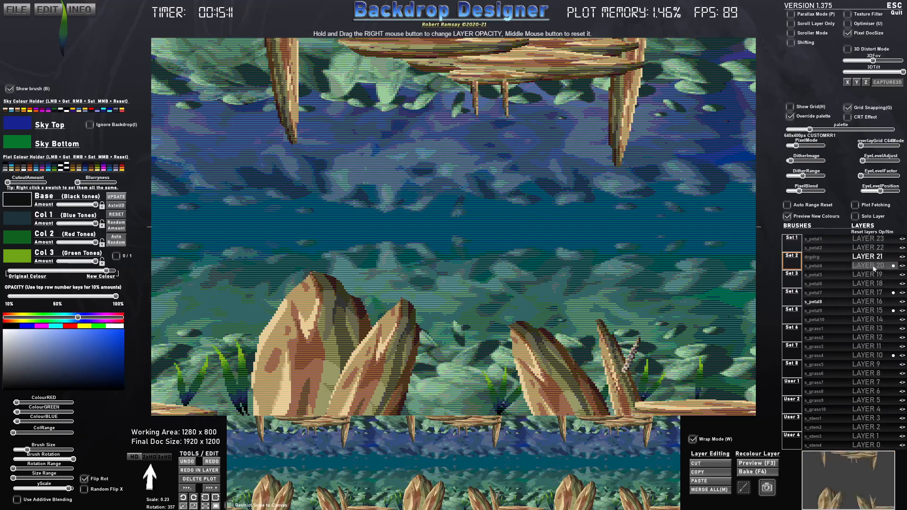
# - Stamp pairs of blades at scale 0.23 on Layer 21 at the base of the right and left rocks, varying their rotation
pyautogui.click(627, 417)
pyautogui.scroll(6, 628, 417)
pyautogui.click(625, 419)
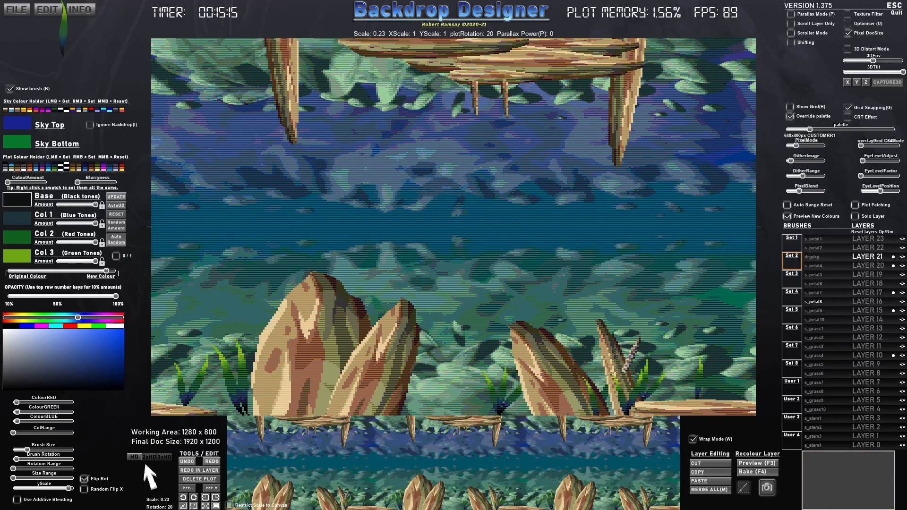
pyautogui.click(359, 419)
pyautogui.scroll(-6, 358, 419)
pyautogui.click(358, 419)
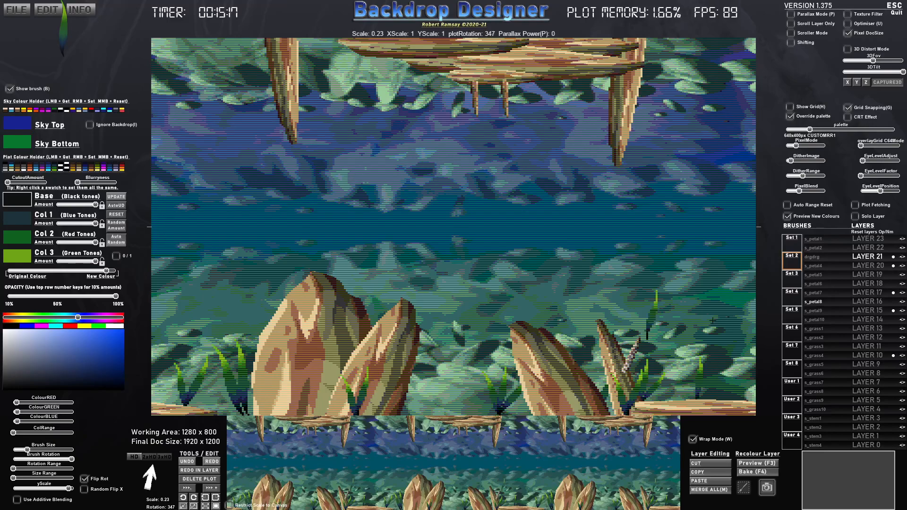
# - Switch to Layer 22, brighten the Col 2 plot colour to a vivid green and enlarge the blade brush to scale 0.51
pyautogui.click(868, 248)
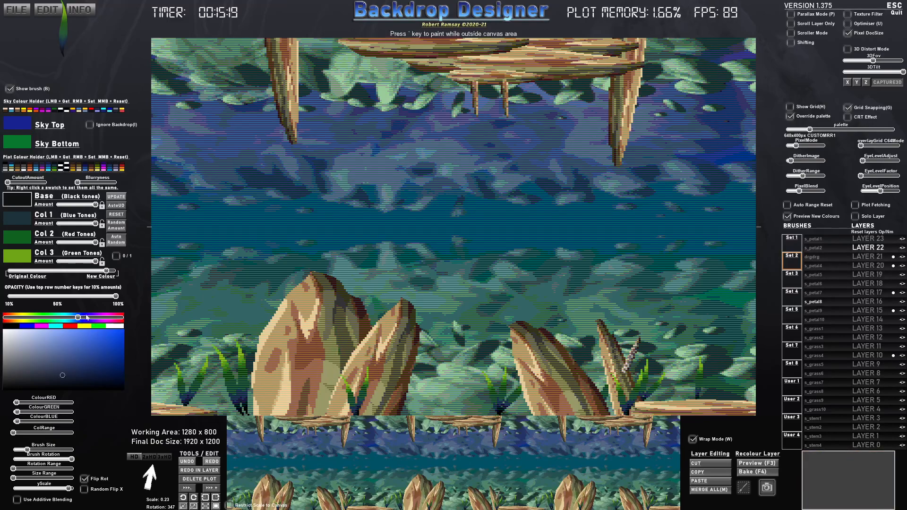
pyautogui.click(16, 241)
pyautogui.moveTo(106, 364); pyautogui.dragTo(105, 351)
pyautogui.scroll(-2, 249, 416)
pyautogui.scroll(5, 265, 380)
pyautogui.scroll(2, 269, 373)
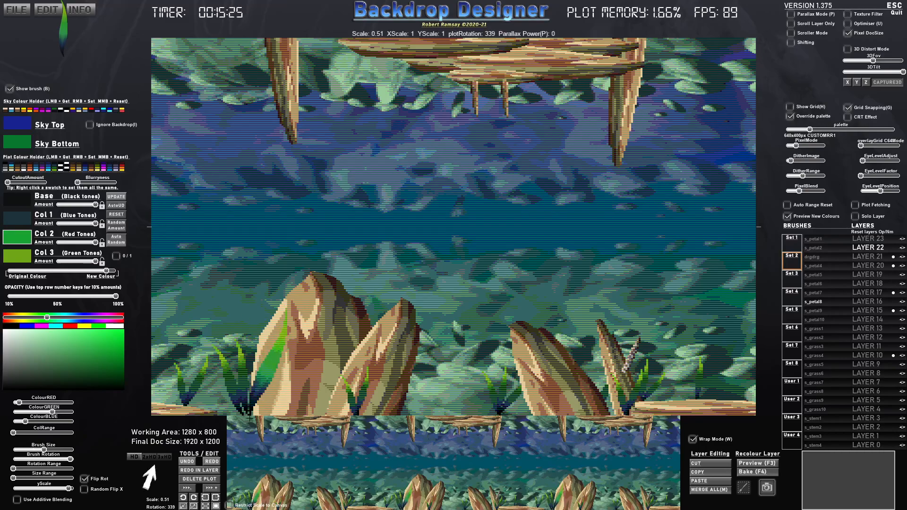
# - Stamp rotated blades at scale 0.51 on Layer 22 against the large rock and on the far-left ground
pyautogui.click(271, 365)
pyautogui.scroll(3, 222, 371)
pyautogui.scroll(3, 186, 426)
pyautogui.click(180, 422)
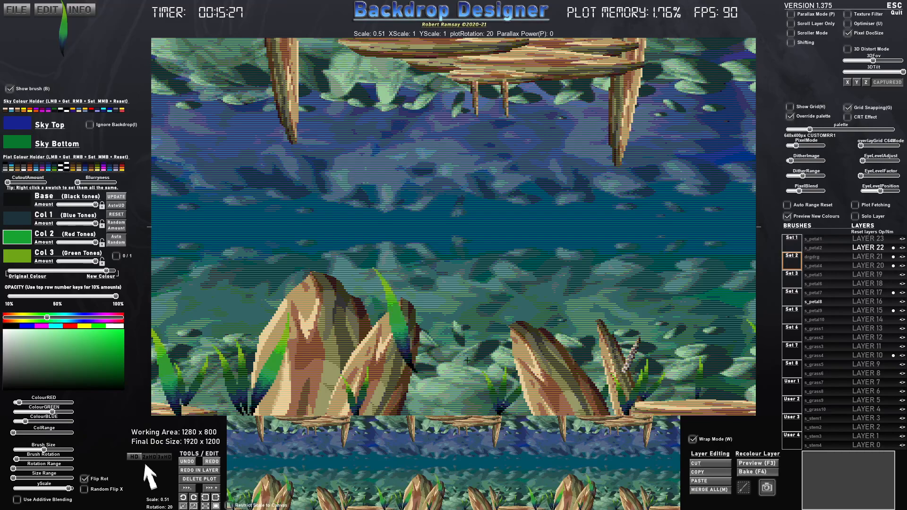
# - Reduce the blade brush to scale 0.41 and stamp two differently rotated blades on Layer 22 at the right rock's base
pyautogui.scroll(-2, 577, 412)
pyautogui.scroll(-2, 573, 416)
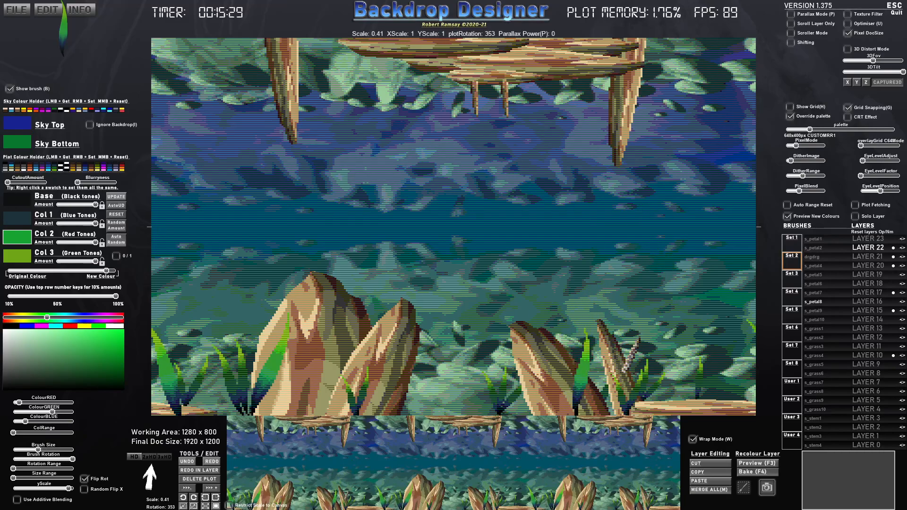
pyautogui.click(572, 416)
pyautogui.scroll(2, 571, 417)
pyautogui.click(571, 416)
# - Switch to Layer 23, lighten Col 3 to a bright yellow-green and Col 1 to a mid blue, and enlarge the brush
pyautogui.click(868, 239)
pyautogui.click(25, 256)
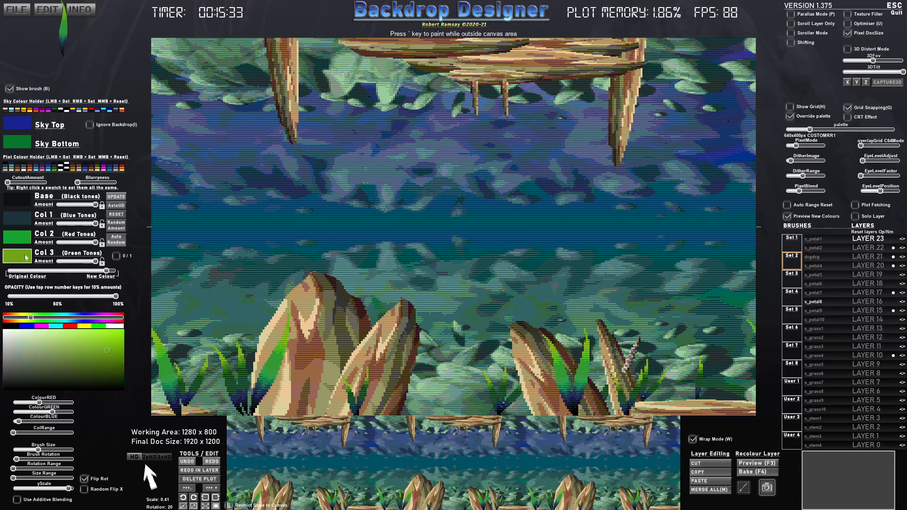
pyautogui.moveTo(100, 338); pyautogui.dragTo(102, 340)
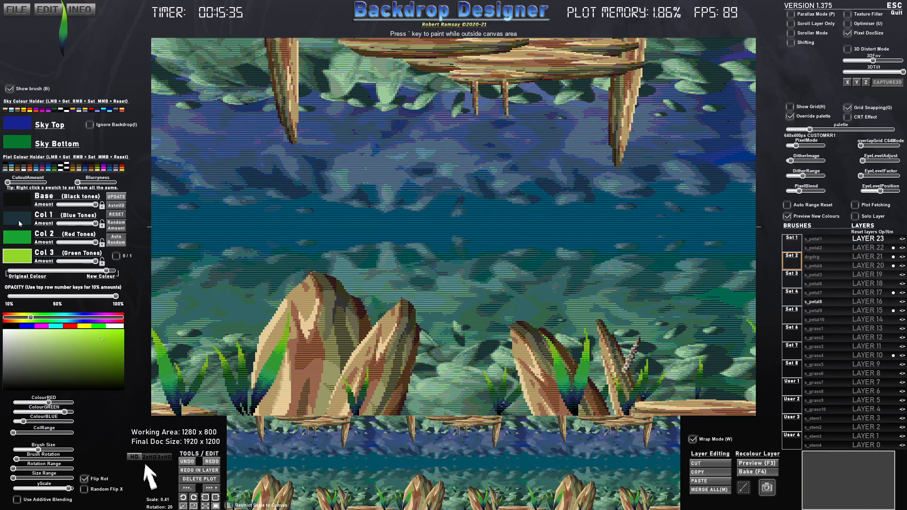
pyautogui.click(20, 225)
pyautogui.click(74, 366)
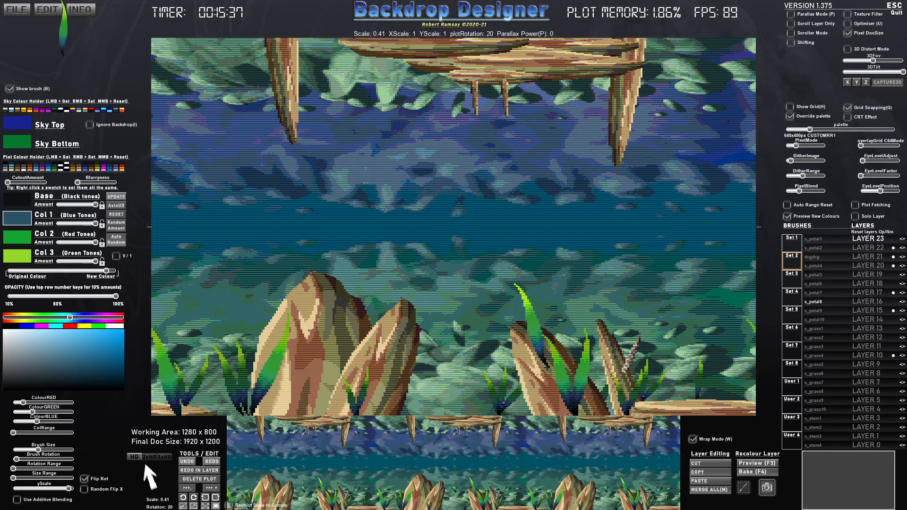
pyautogui.scroll(5, 527, 326)
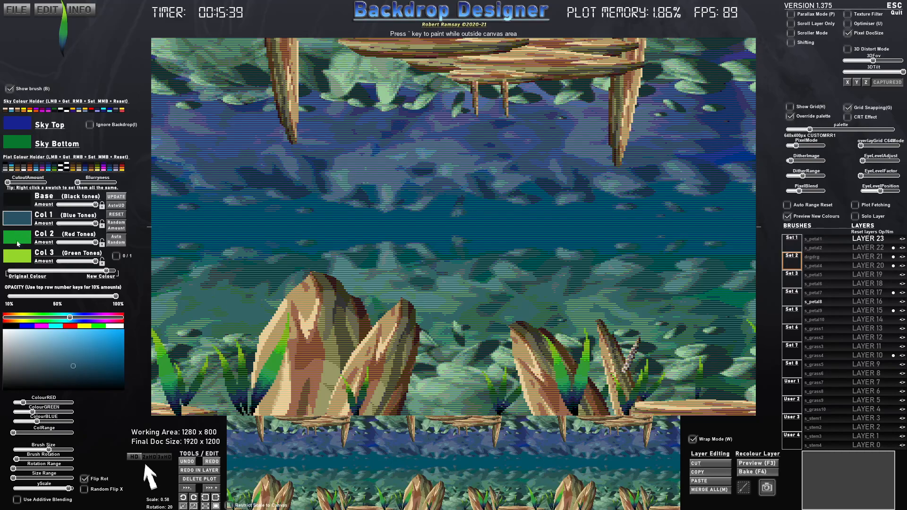
pyautogui.click(23, 256)
pyautogui.click(82, 336)
# - Start a large plant on Layer 23 by stamping rotated blades at the smaller left rock's base, using scale 0.53
pyautogui.press('Right')
pyautogui.click(385, 416)
pyautogui.press('Right')
pyautogui.scroll(-5, 386, 416)
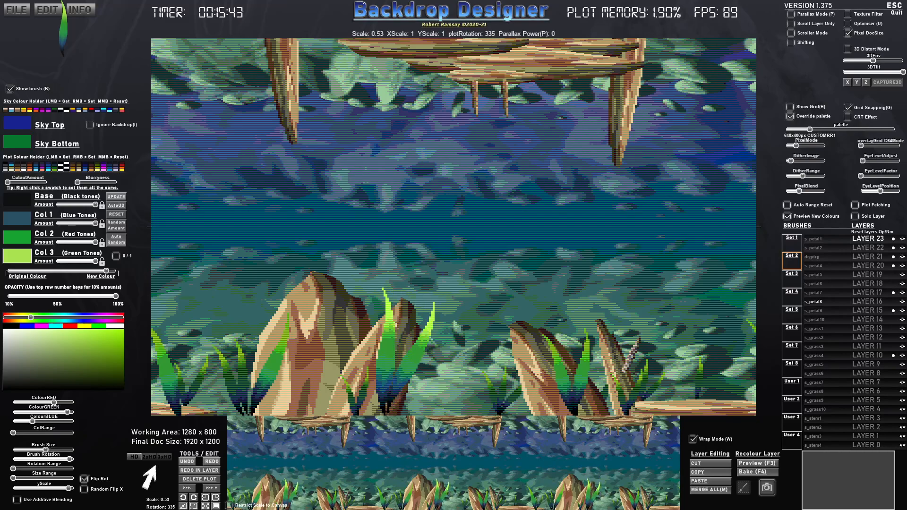
pyautogui.click(382, 405)
# - Flip the blade brush horizontally and stamp more rotated blades to fill out the large plant on Layer 23
pyautogui.press('Left')
pyautogui.press('x')
pyautogui.scroll(-3, 378, 371)
pyautogui.scroll(-1, 378, 372)
pyautogui.press('Left')
pyautogui.click(386, 385)
pyautogui.scroll(10, 381, 420)
pyautogui.press('Right')
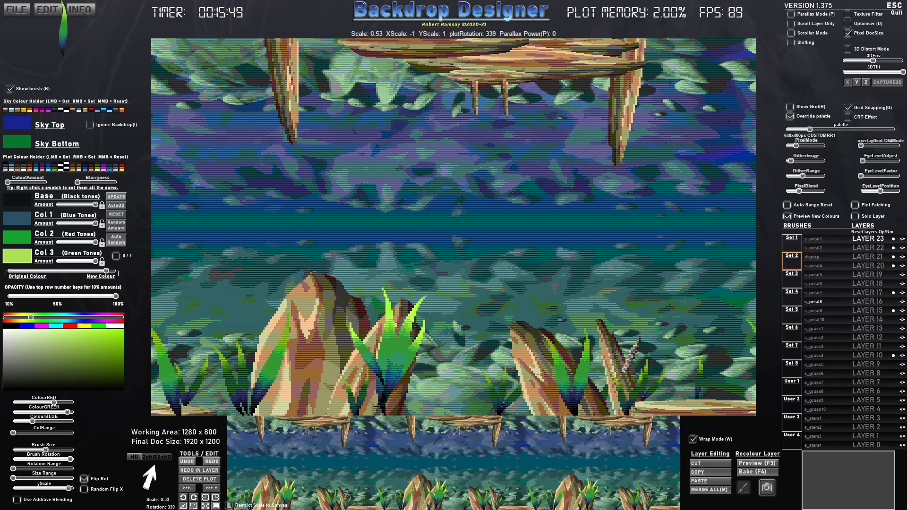
pyautogui.scroll(-5, 379, 419)
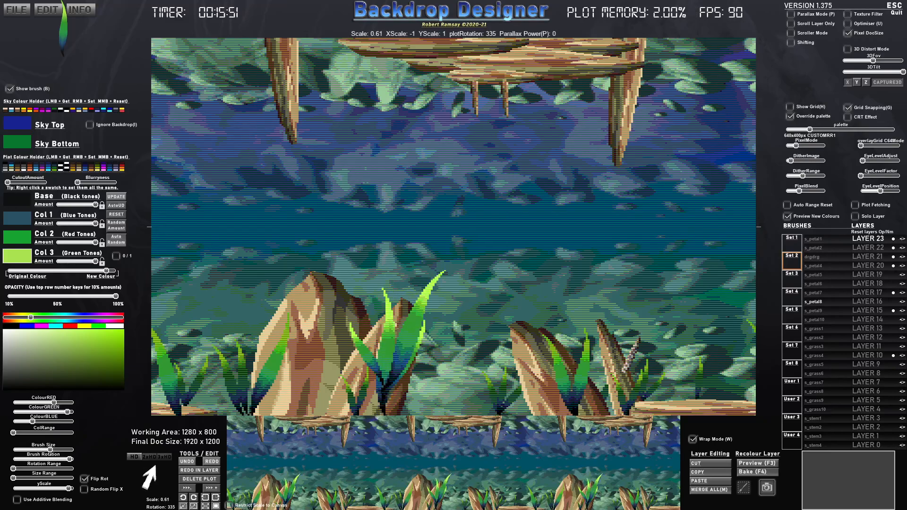
pyautogui.press('Right')
pyautogui.click(399, 332)
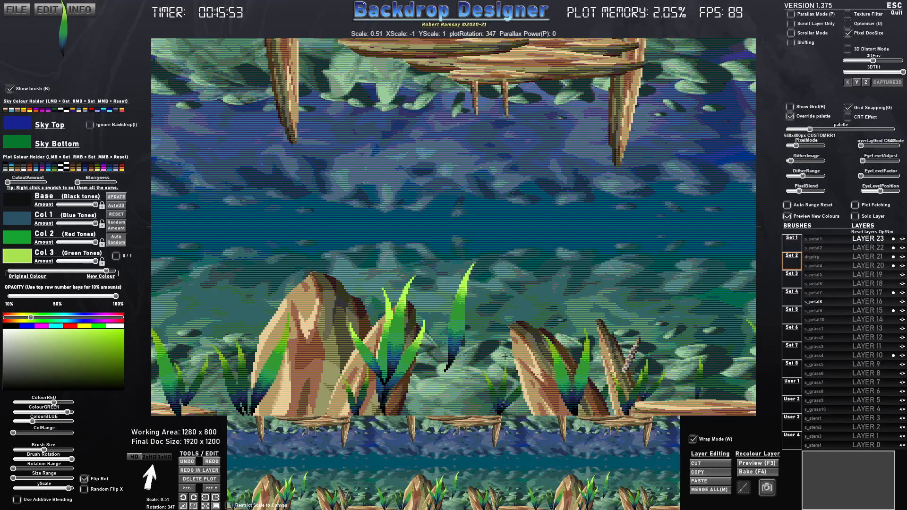
# - Stamp s_petal10 buds at scale 0.37 and varied rotations around the large plant's leaf tips on Layer 23
pyautogui.click(821, 319)
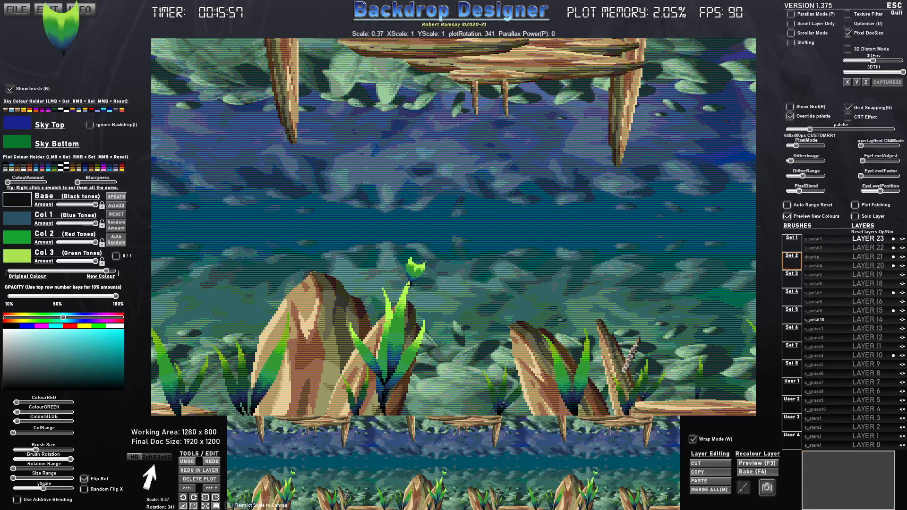
pyautogui.click(388, 291)
pyautogui.click(404, 310)
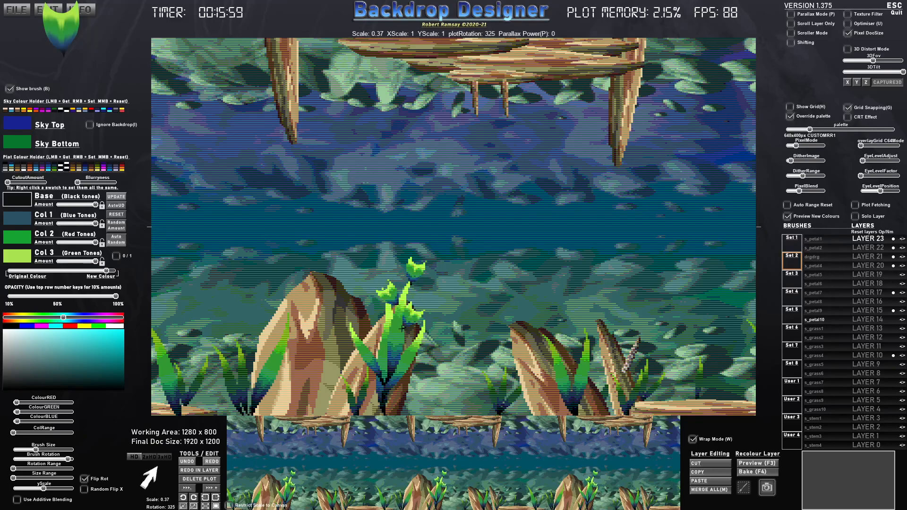
pyautogui.click(407, 325)
pyautogui.click(420, 349)
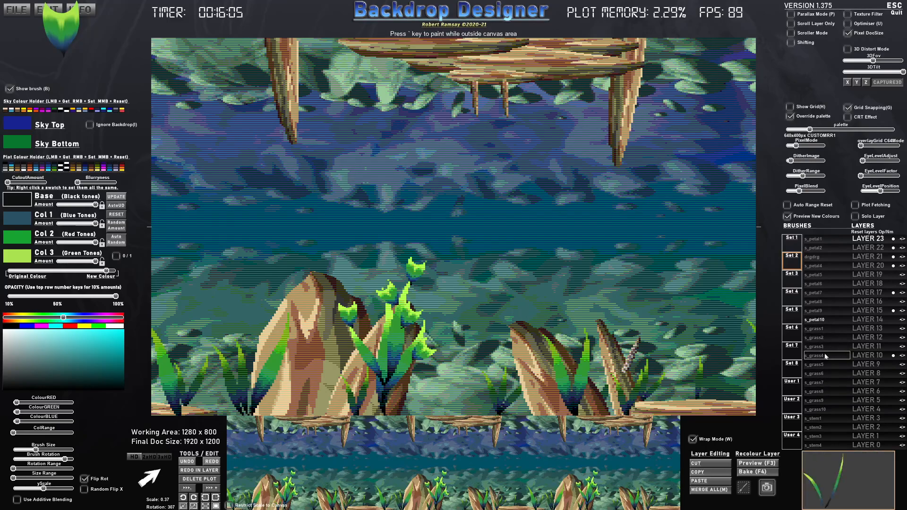
# - Add a s_grass4 tuft at scale 0.52 and a s_grass5 blade at scale 0.42 beside the right rock on Layer 23
pyautogui.click(822, 355)
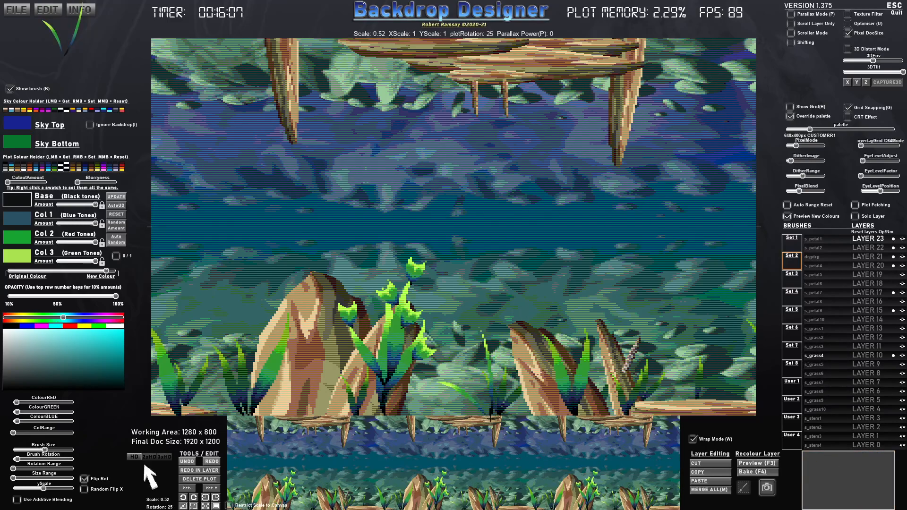
pyautogui.click(484, 392)
pyautogui.click(812, 366)
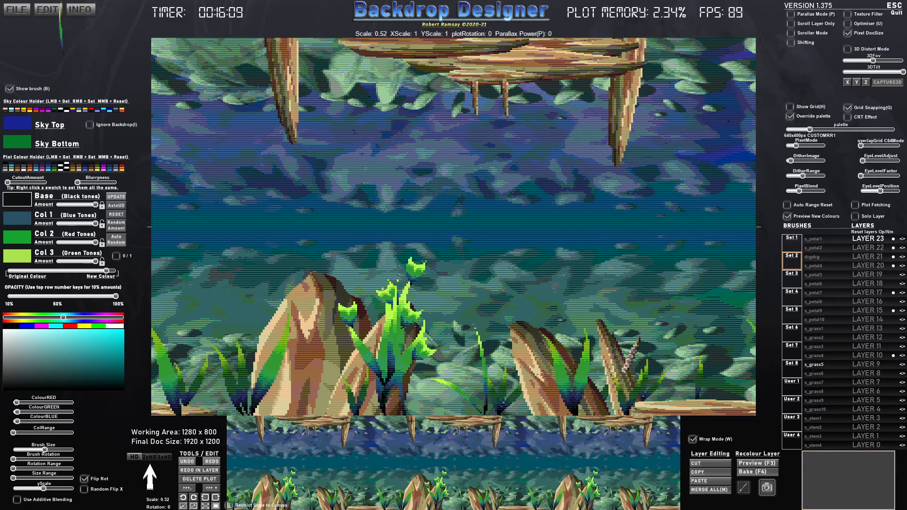
pyautogui.scroll(-5, 484, 411)
pyautogui.click(628, 373)
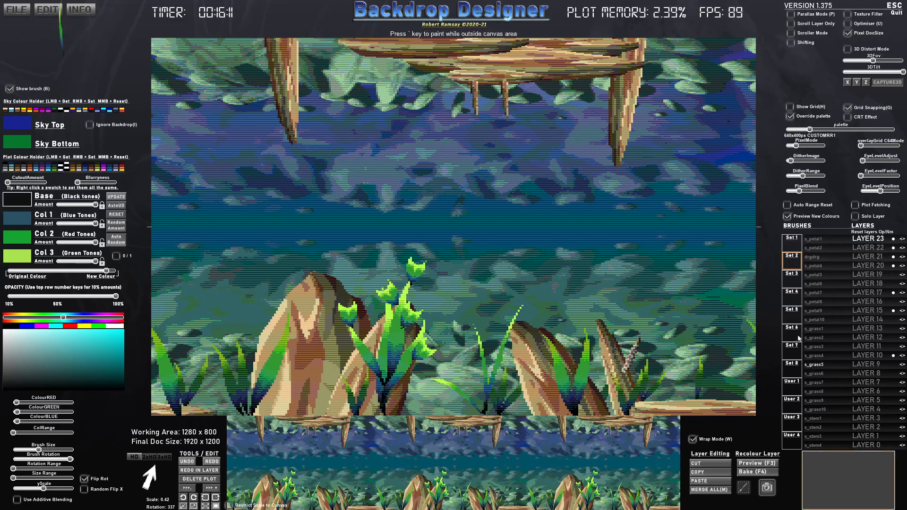
# - Preview the scene in Scroller Mode, comparing PixelMode switched off with the 320x200px and 640x400px settings
pyautogui.click(791, 34)
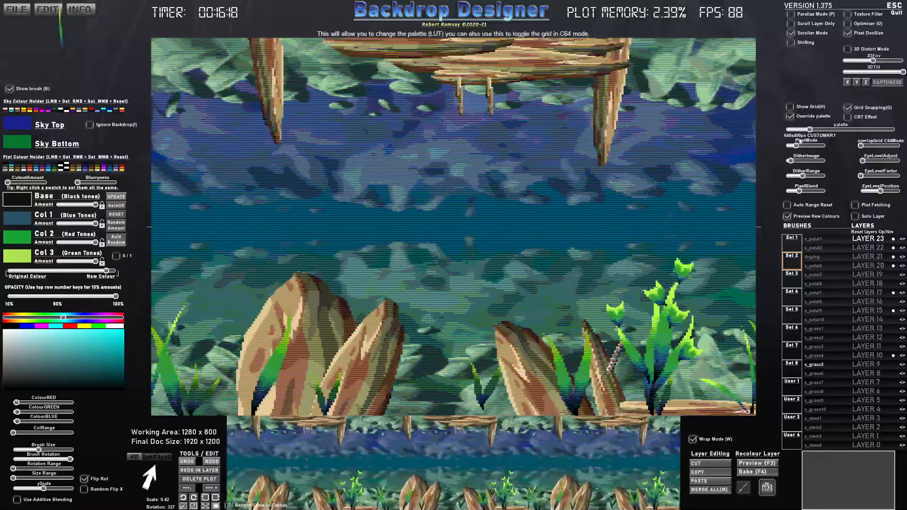
pyautogui.moveTo(796, 146); pyautogui.dragTo(788, 146)
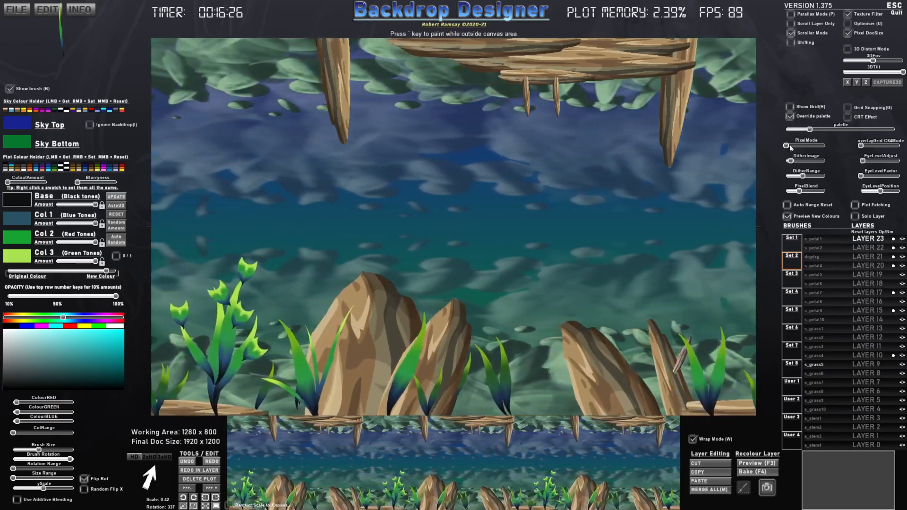
pyautogui.moveTo(791, 148); pyautogui.dragTo(794, 148)
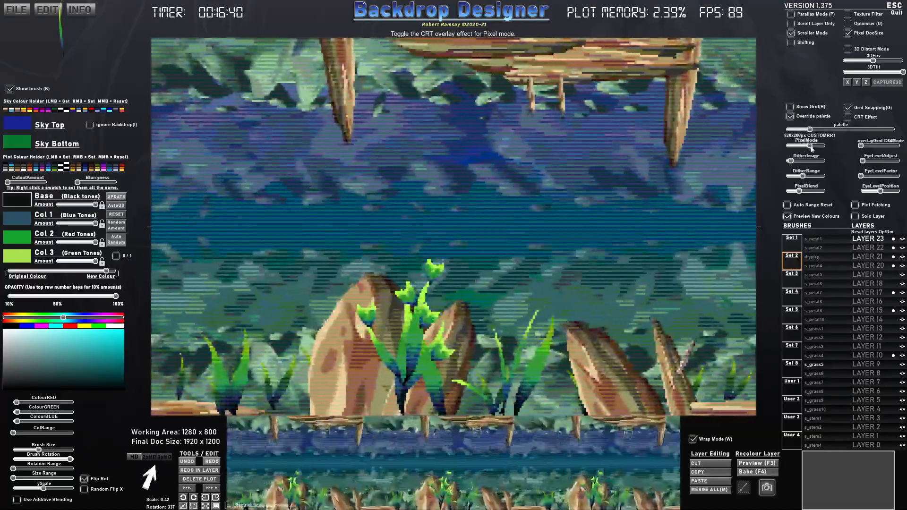
pyautogui.moveTo(811, 148); pyautogui.dragTo(821, 147)
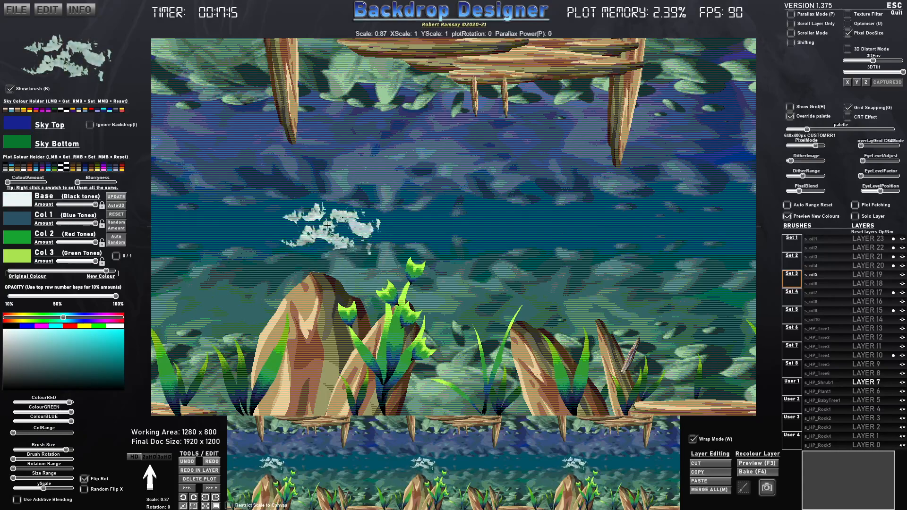
# - Prepare the white s_oil5 brush on Layer 7 with scale 2.95, reduced yScale, added Blurryness and opacity at about 30%
pyautogui.scroll(4, 249, 223)
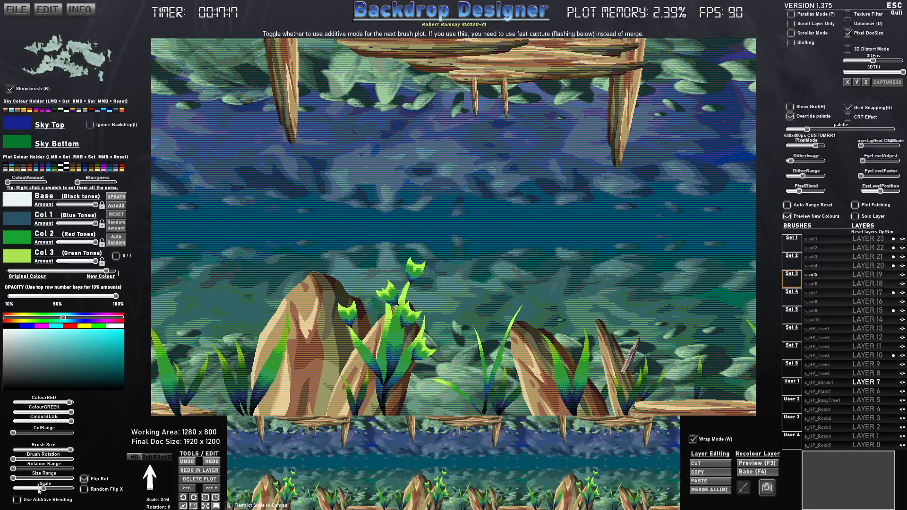
pyautogui.scroll(15, 259, 241)
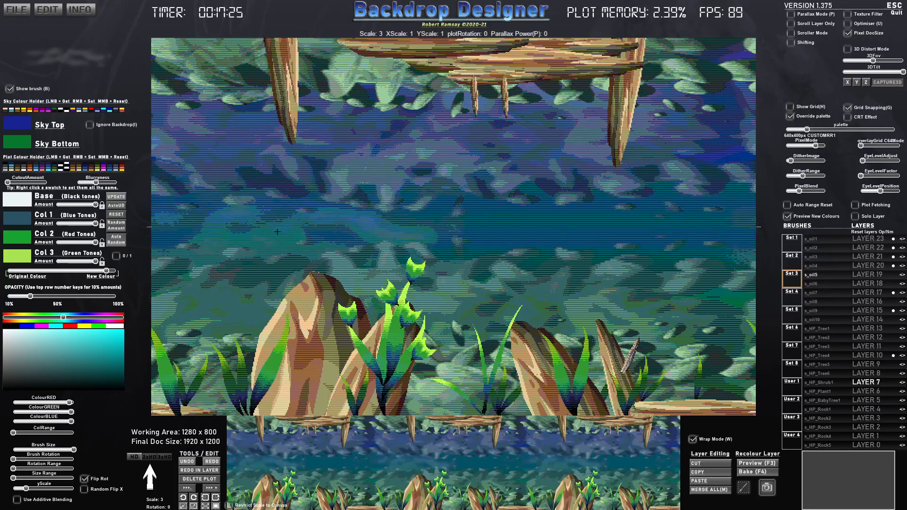
pyautogui.scroll(-1, 265, 225)
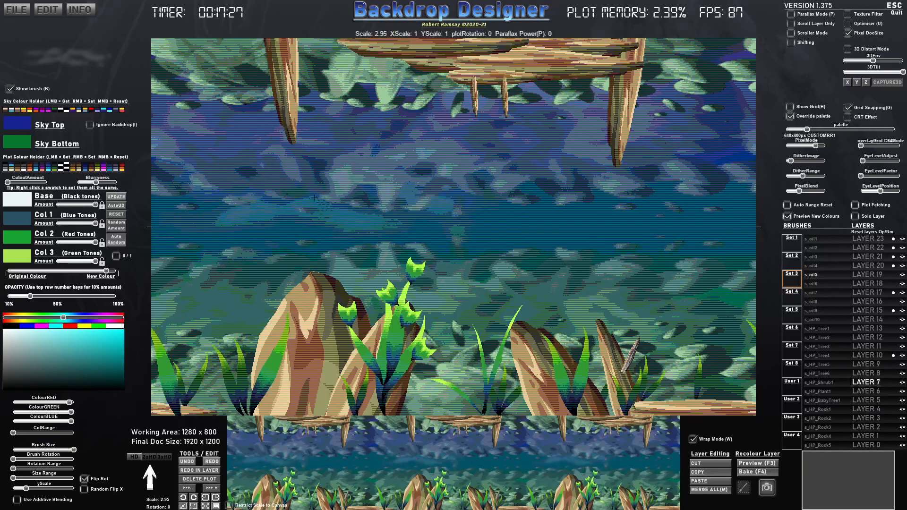
# - Stamp faint blurred s_oil5 patches across the middle of the water on Layer 7
pyautogui.click(296, 168)
pyautogui.click(427, 242)
pyautogui.click(556, 180)
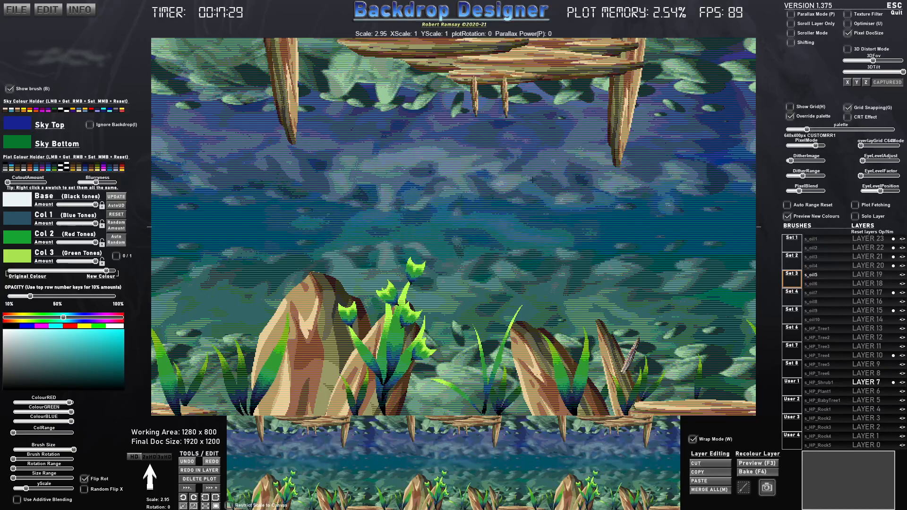
pyautogui.click(693, 261)
pyautogui.click(716, 184)
pyautogui.click(584, 225)
pyautogui.click(258, 280)
pyautogui.click(236, 237)
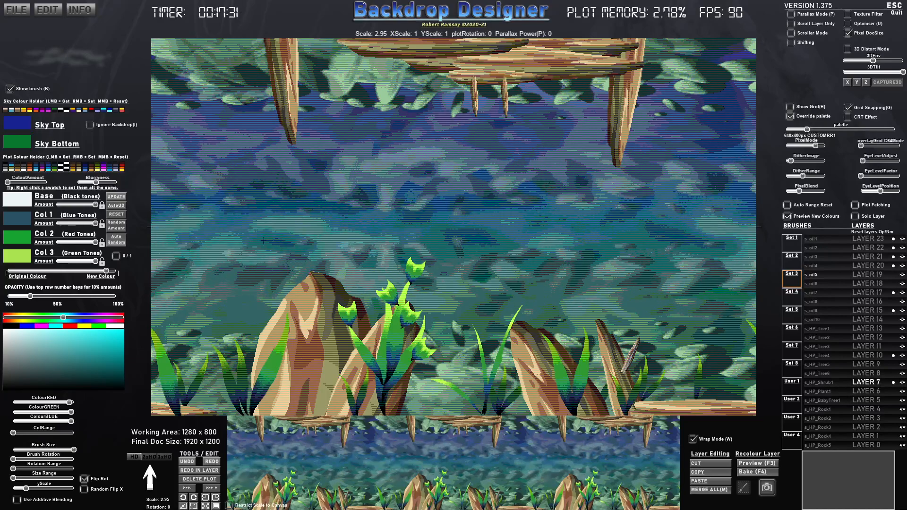
# - Stamp more blurred s_oil5 patches through the middle water on Layer 7, raising opacity to just under 50% and reducing scale from 2.40 to 1.43
pyautogui.click(487, 233)
pyautogui.click(549, 232)
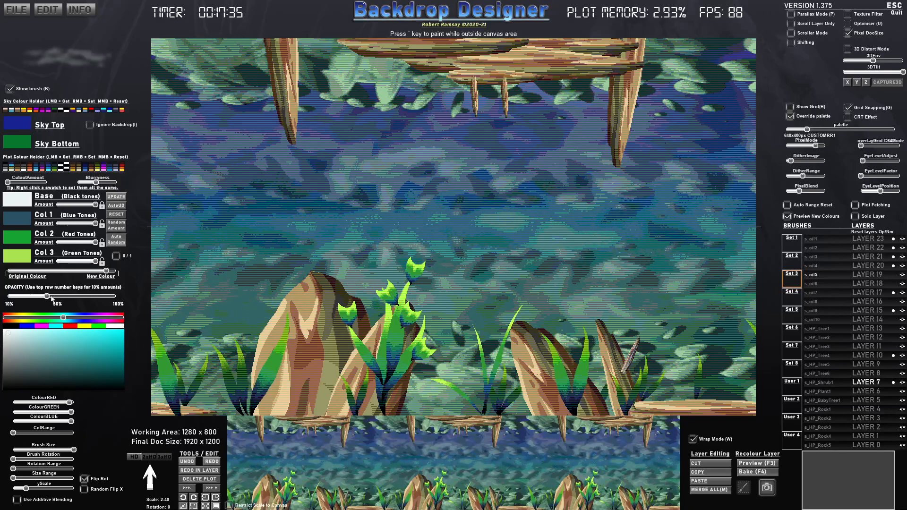
pyautogui.click(421, 190)
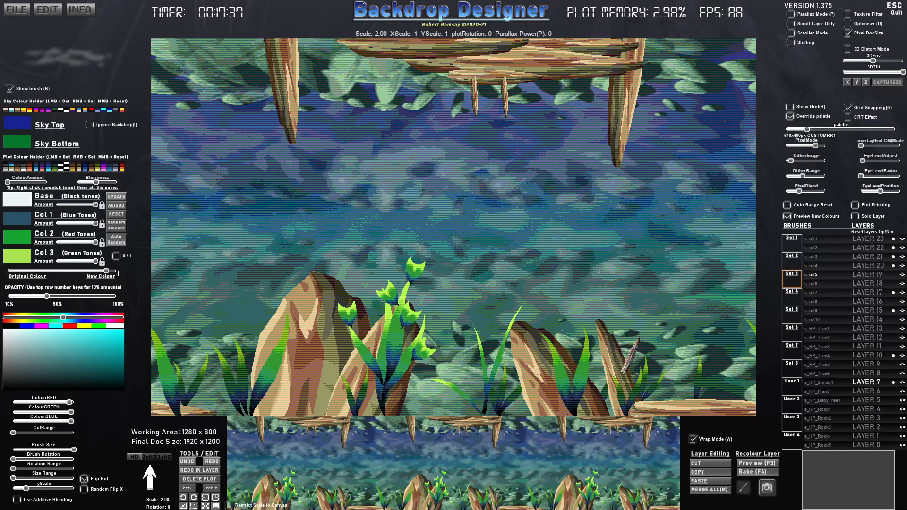
pyautogui.click(443, 210)
pyautogui.click(601, 219)
pyautogui.click(684, 256)
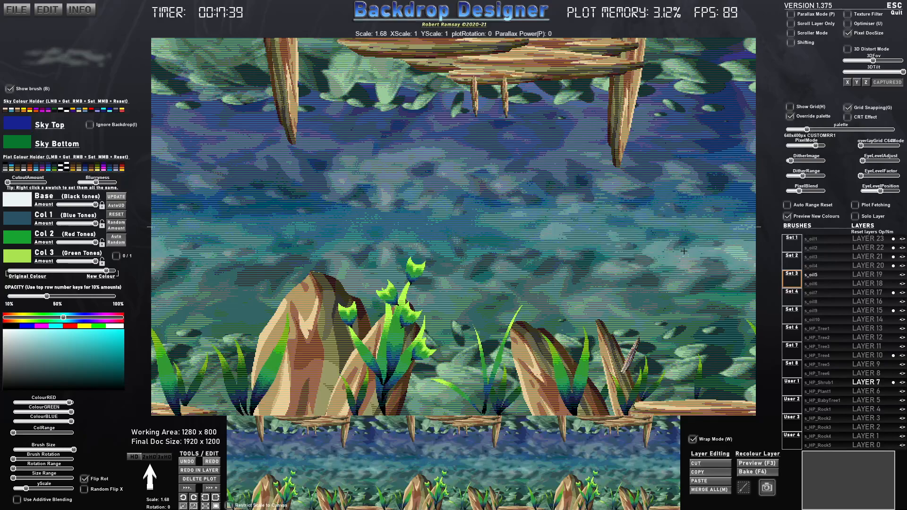
pyautogui.click(419, 237)
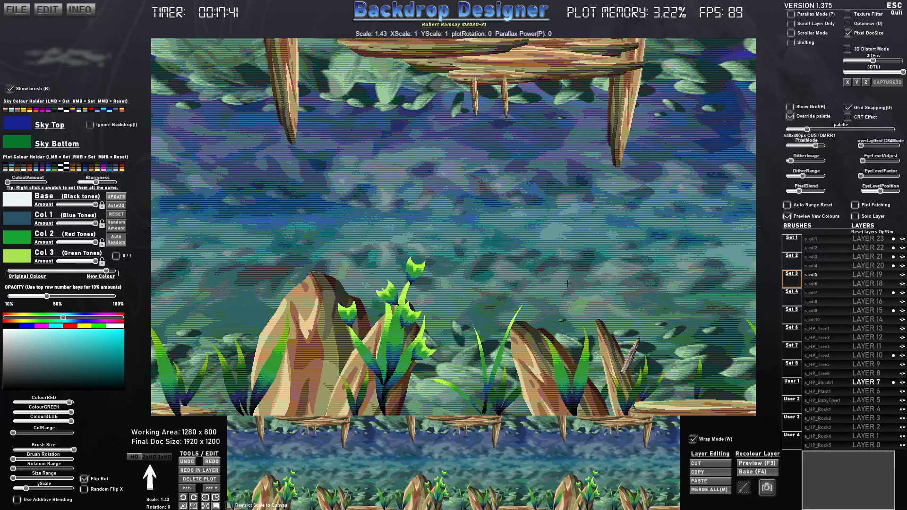
# - Preview single-layer scrolling with Scroller Mode and Scroll Layer Only on Layers 15, 17, 21, 22, 23 and 7
pyautogui.click(791, 34)
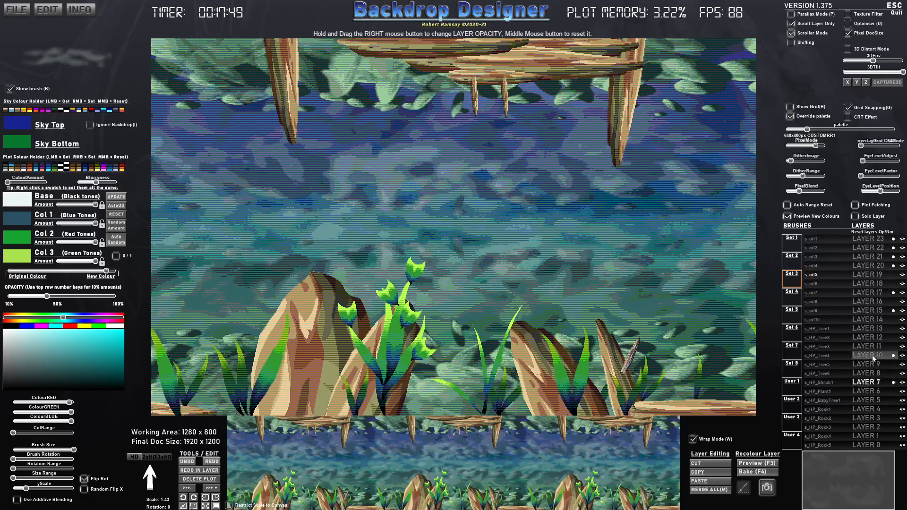
pyautogui.click(867, 311)
pyautogui.click(876, 293)
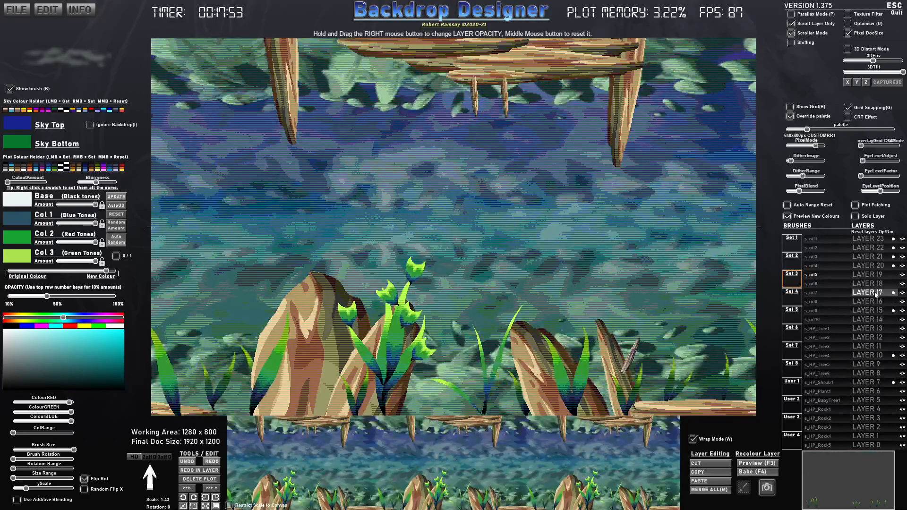
pyautogui.click(875, 258)
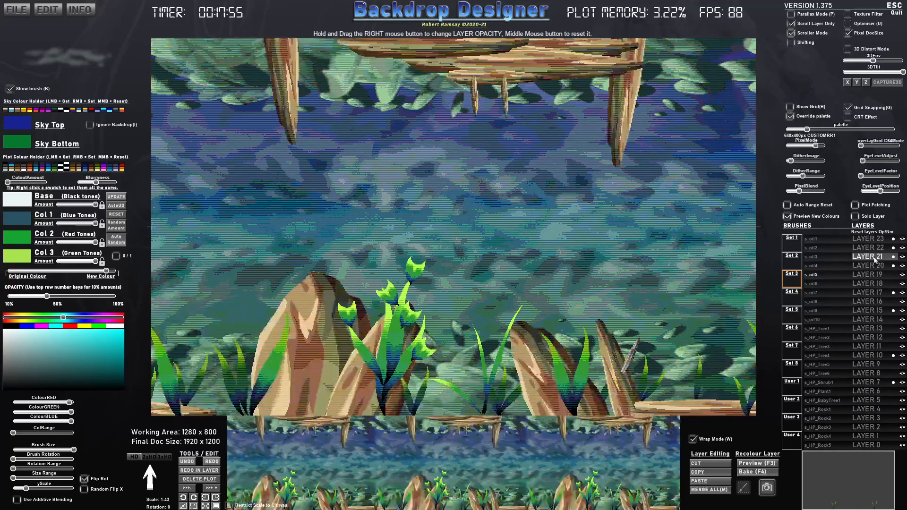
pyautogui.click(874, 250)
pyautogui.click(875, 241)
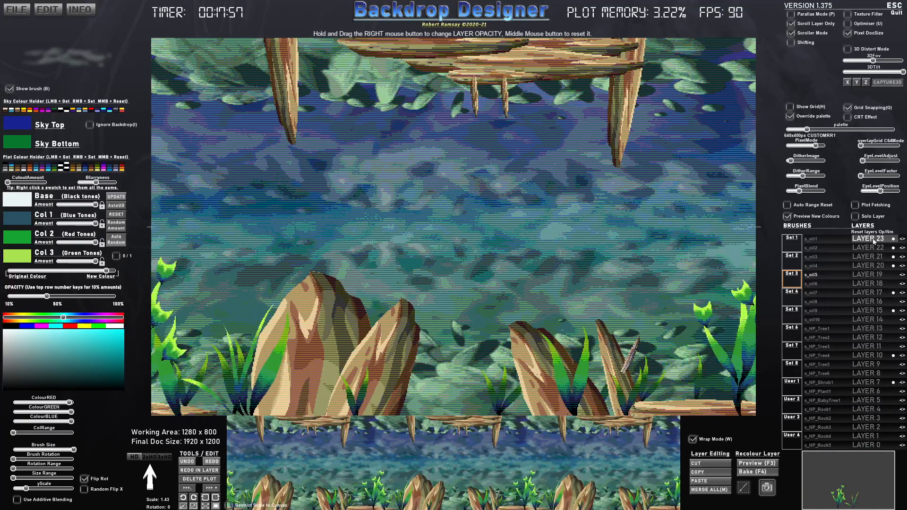
pyautogui.click(890, 383)
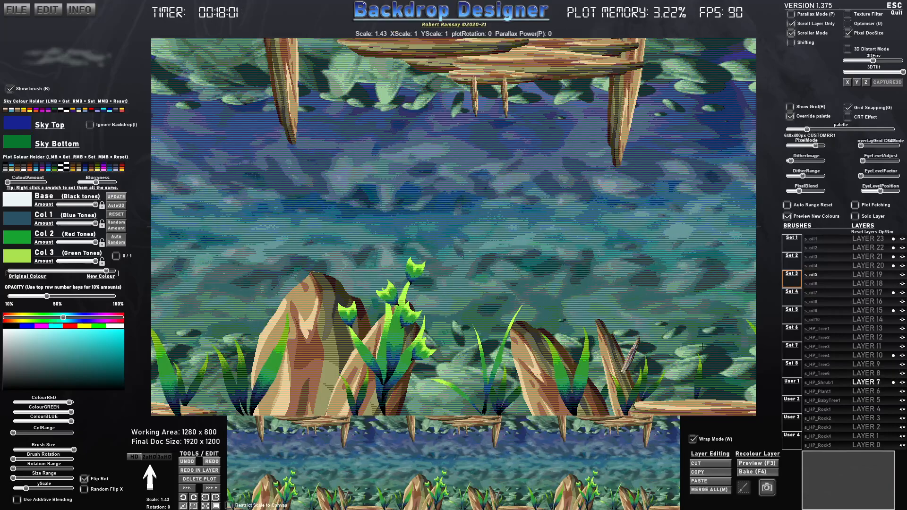
# - Stamp the User 1 image_processing20 ship brush at scale 0.20 in the middle of the water on Layer 19
pyautogui.click(874, 275)
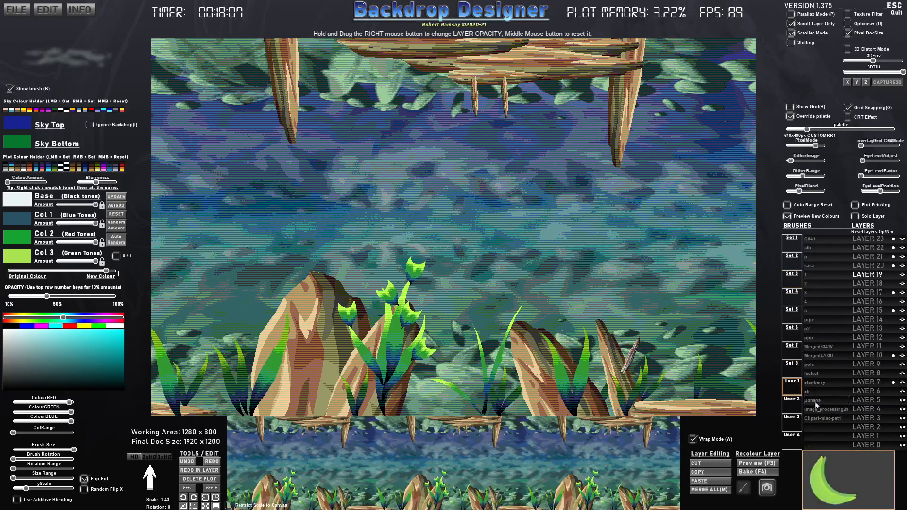
pyautogui.click(820, 410)
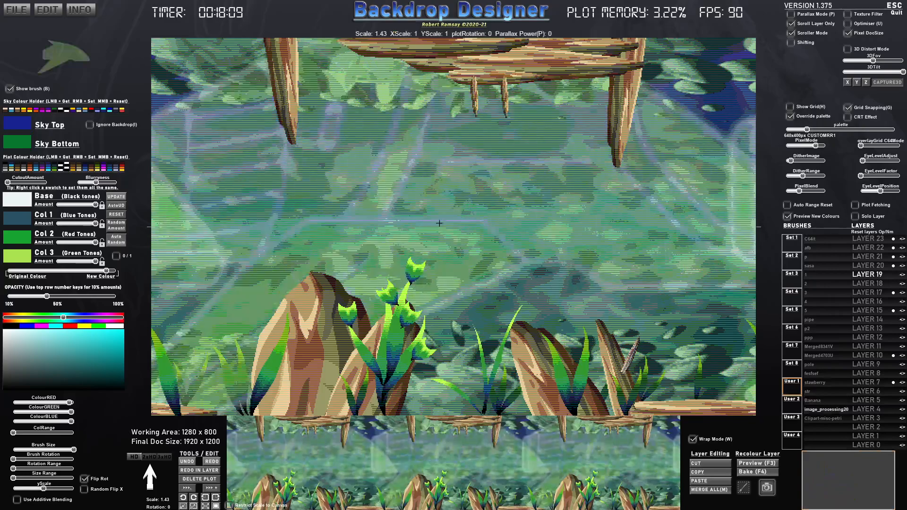
pyautogui.scroll(-5, 458, 213)
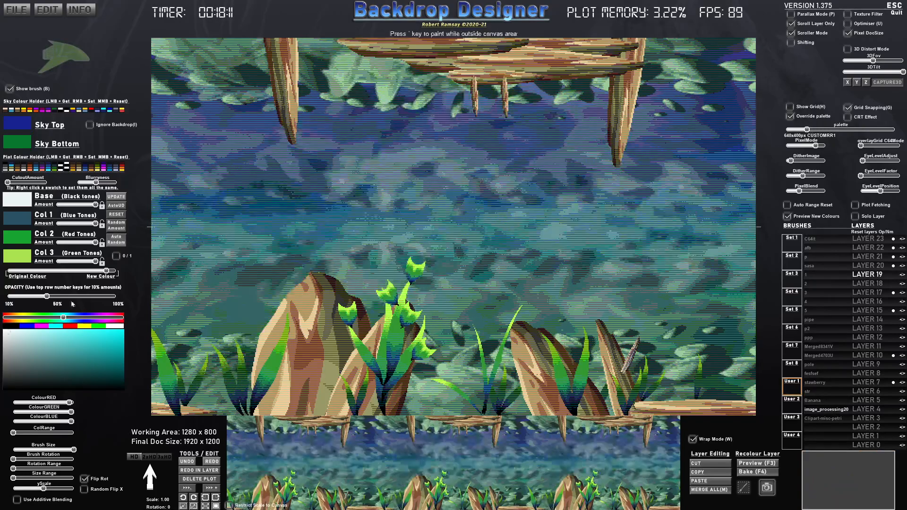
pyautogui.scroll(-3, 449, 208)
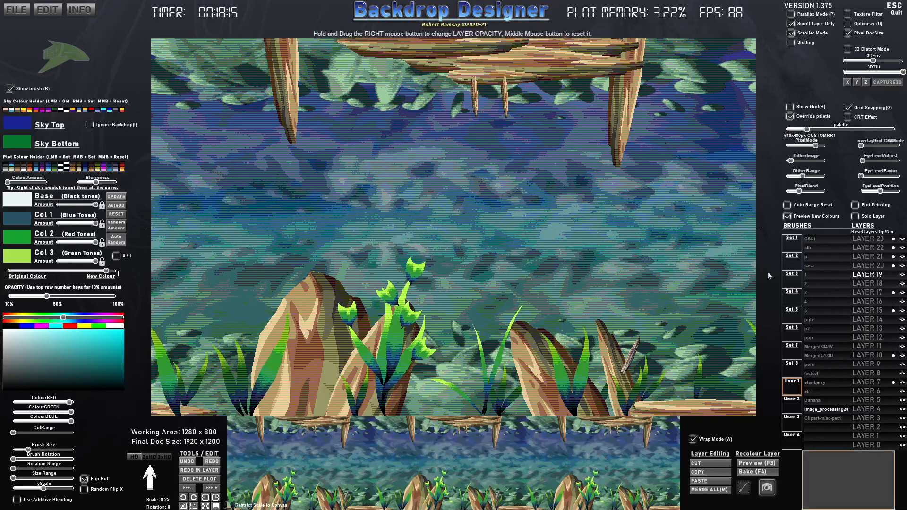
pyautogui.scroll(-1, 278, 208)
pyautogui.click(231, 214)
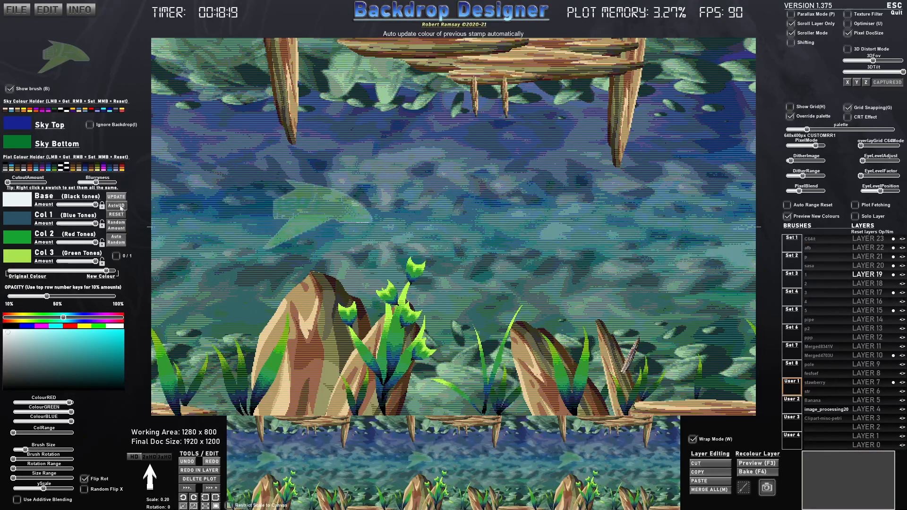
# - Turn on AutoUD and recolour the ship stamp with a white-and-black swatch, full New Colour and opacity at about 85%
pyautogui.moveTo(90, 273); pyautogui.dragTo(120, 271)
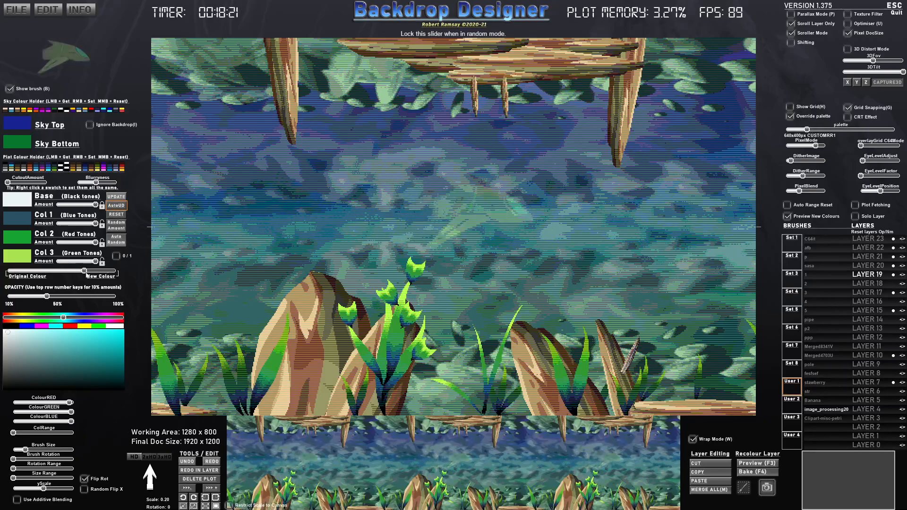
pyautogui.click(61, 168)
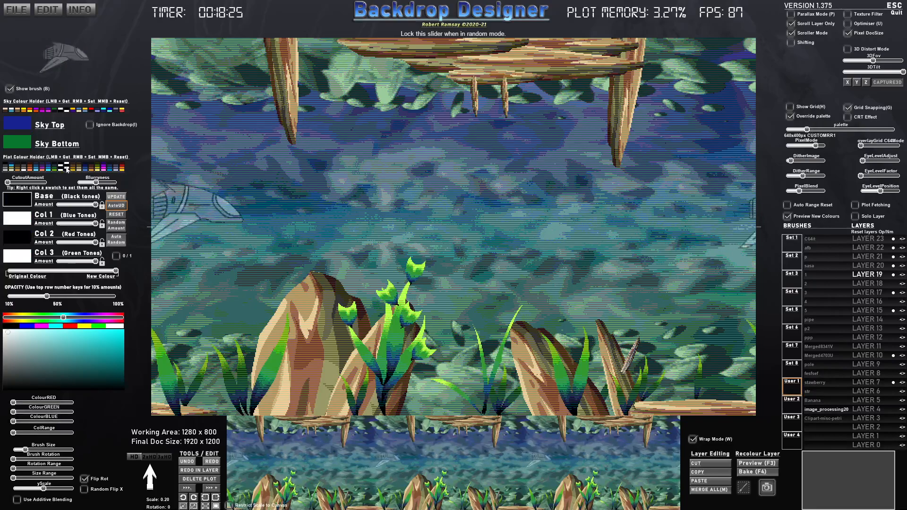
pyautogui.moveTo(46, 296); pyautogui.dragTo(100, 297)
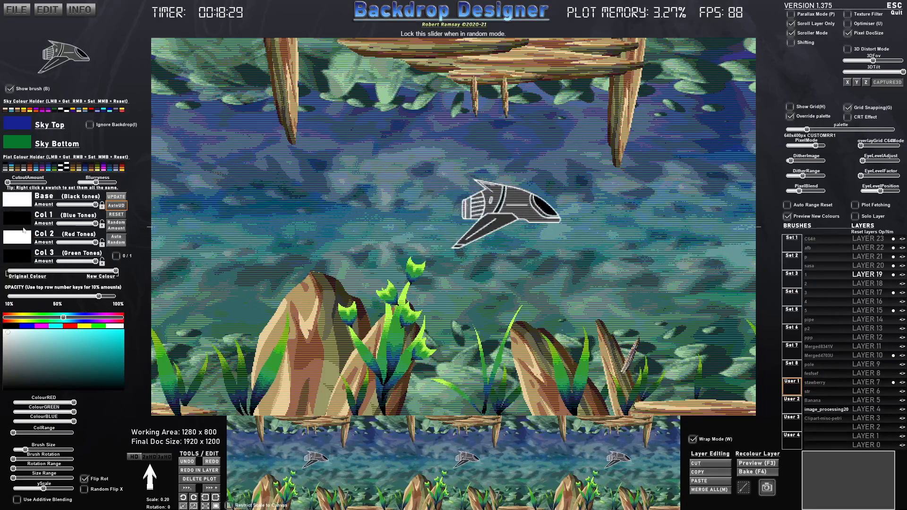
# - Try reduced Base and Col 1 amounts on the ship stamp and restore both to full
pyautogui.click(59, 205)
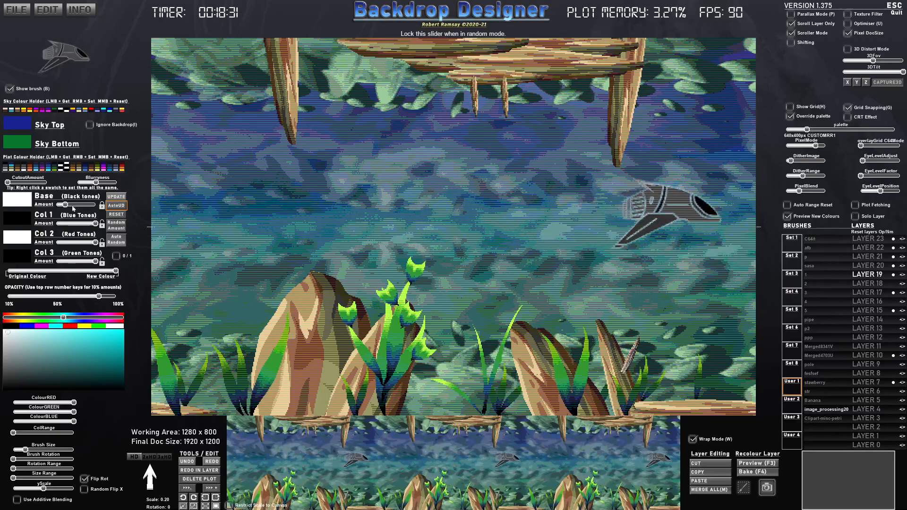
pyautogui.click(56, 224)
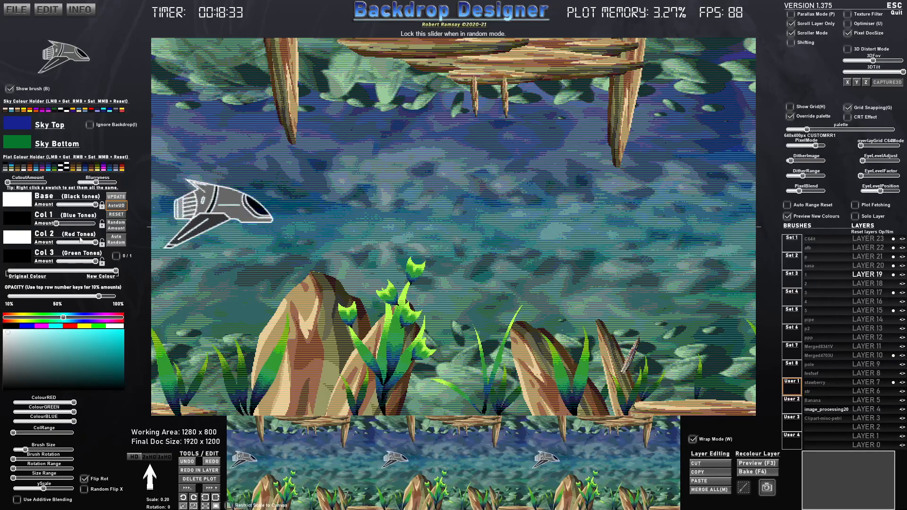
pyautogui.click(95, 223)
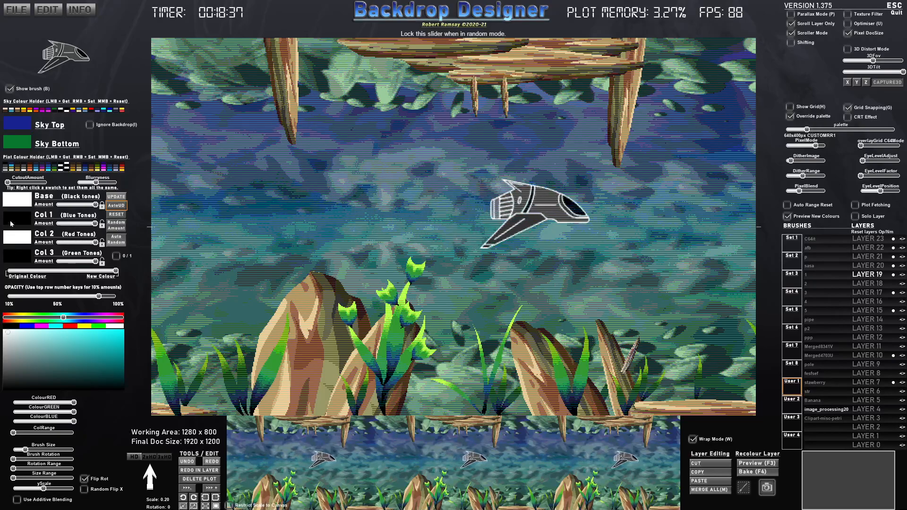
# - Try a blue palette swatch and a pure blue Base colour on the ship, then restore the white-and-black swatch
pyautogui.click(46, 169)
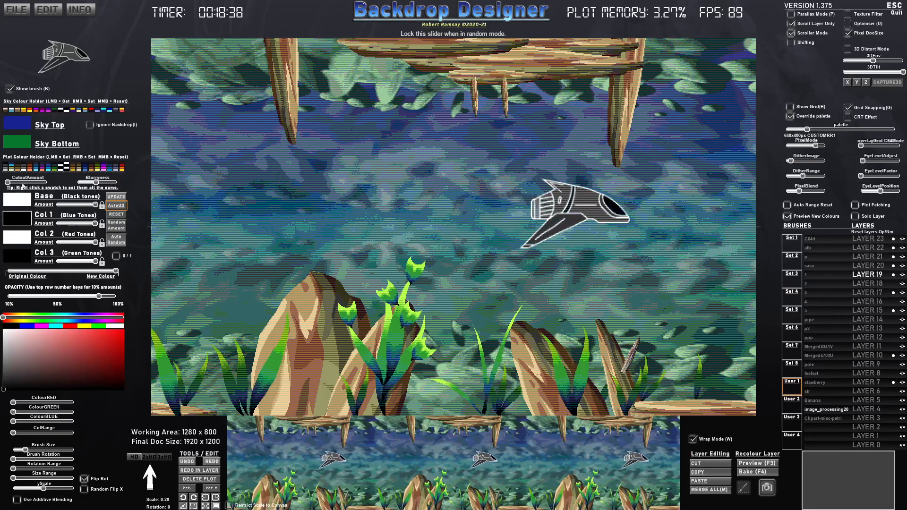
pyautogui.click(49, 169)
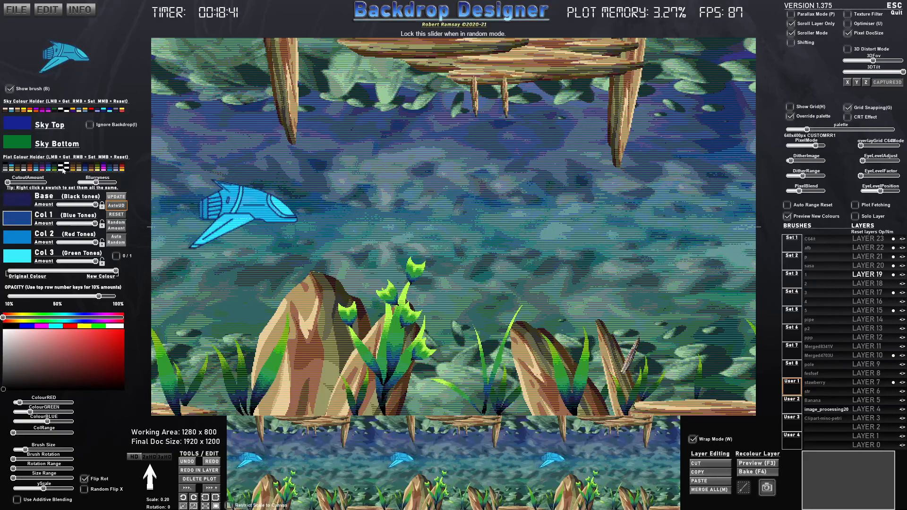
pyautogui.click(67, 168)
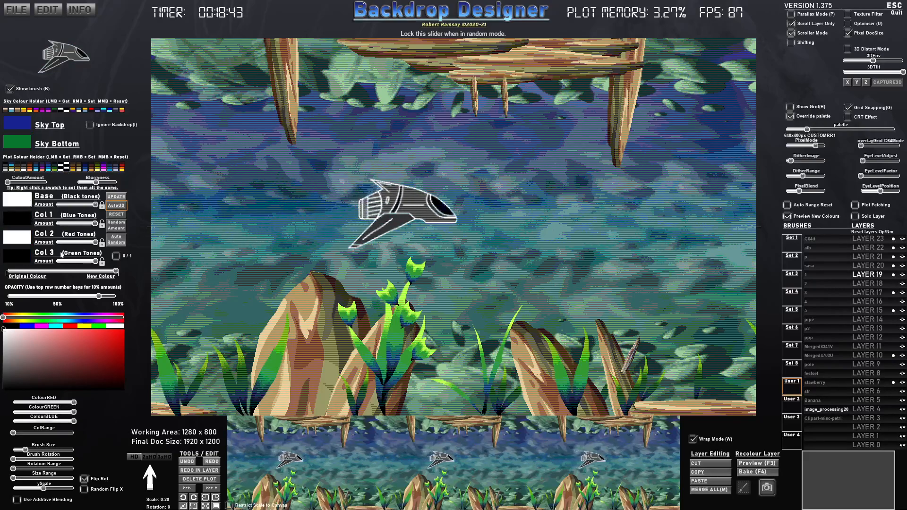
pyautogui.click(22, 200)
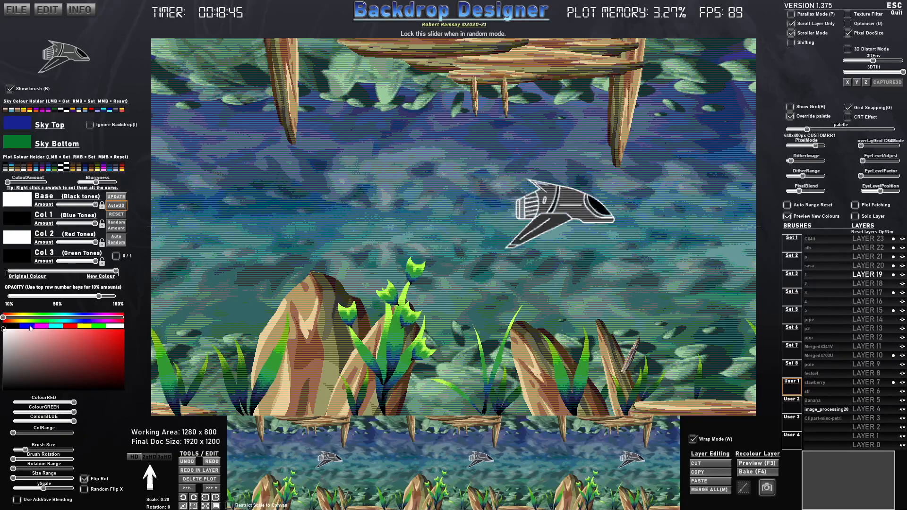
pyautogui.click(49, 168)
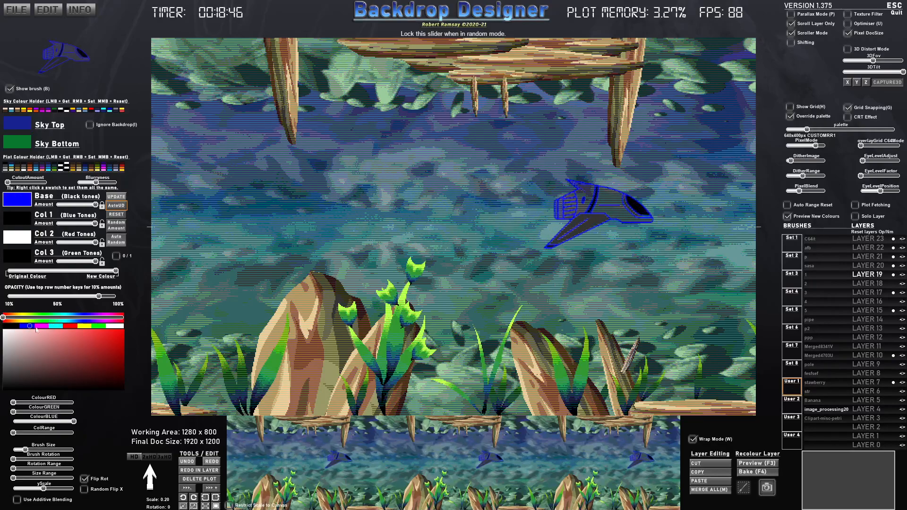
pyautogui.click(66, 167)
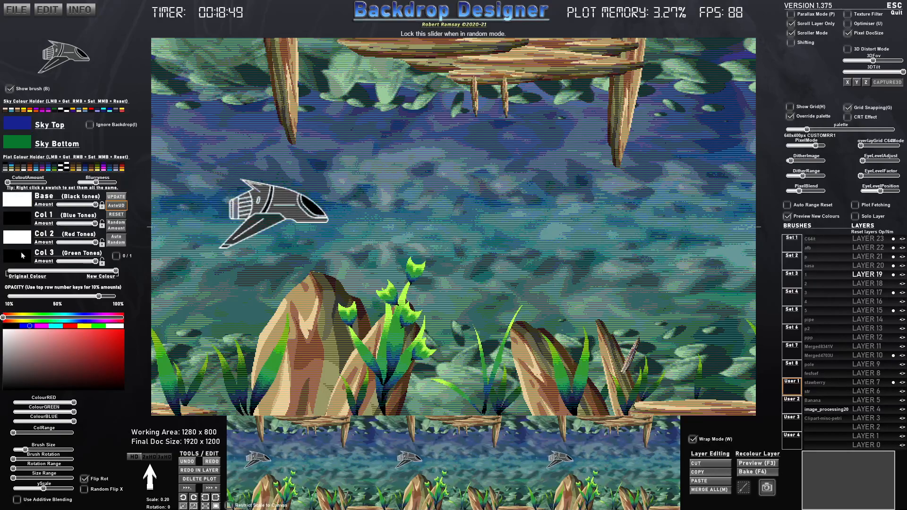
# - Lower the ship's Col 1 and Col 2 amounts almost to zero, keeping the Col 3 amount at full
pyautogui.click(65, 242)
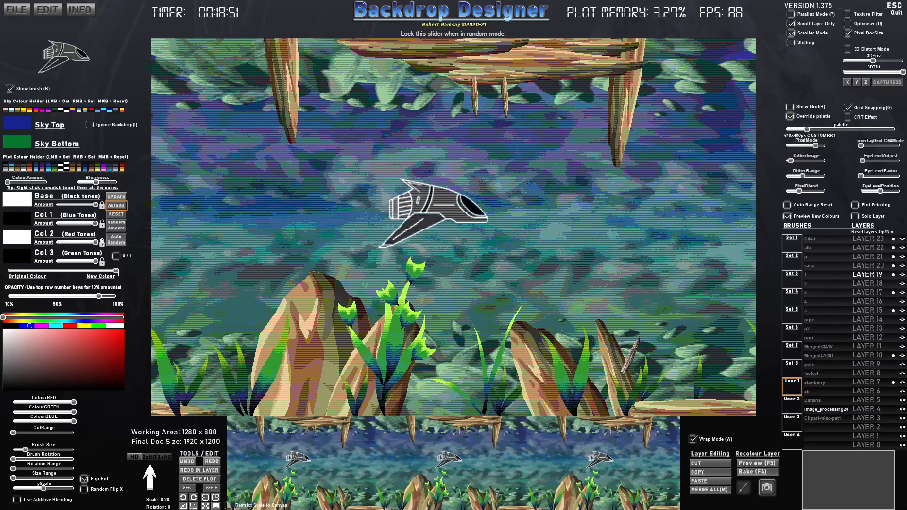
pyautogui.click(56, 243)
pyautogui.click(61, 262)
pyautogui.moveTo(62, 261); pyautogui.dragTo(96, 261)
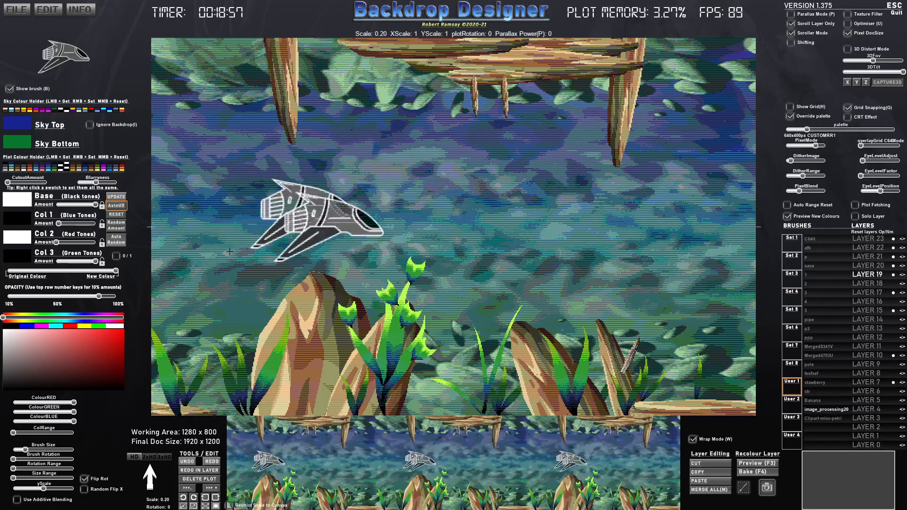
pyautogui.click(78, 243)
pyautogui.moveTo(77, 243); pyautogui.dragTo(58, 243)
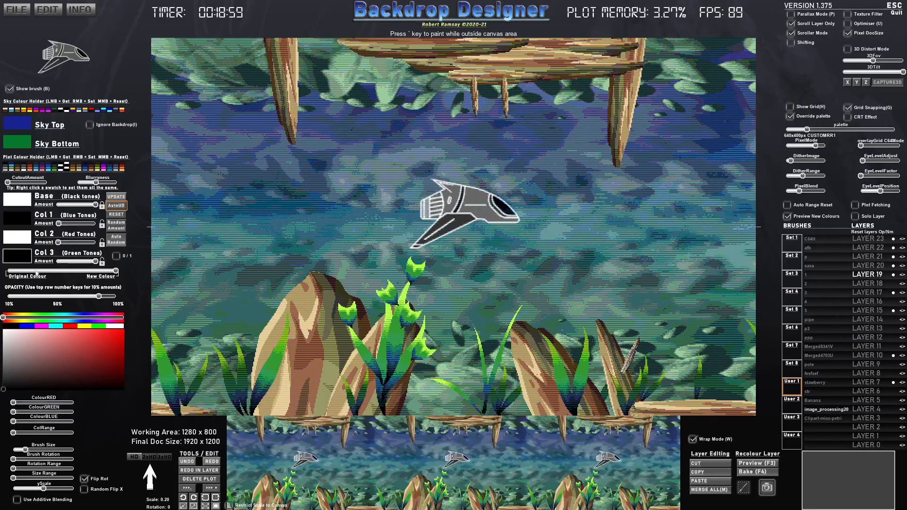
# - Set the ship's Col 3 to cyan with its amount reduced to about a quarter, and lower the opacity to just under 50%
pyautogui.click(19, 256)
pyautogui.click(57, 326)
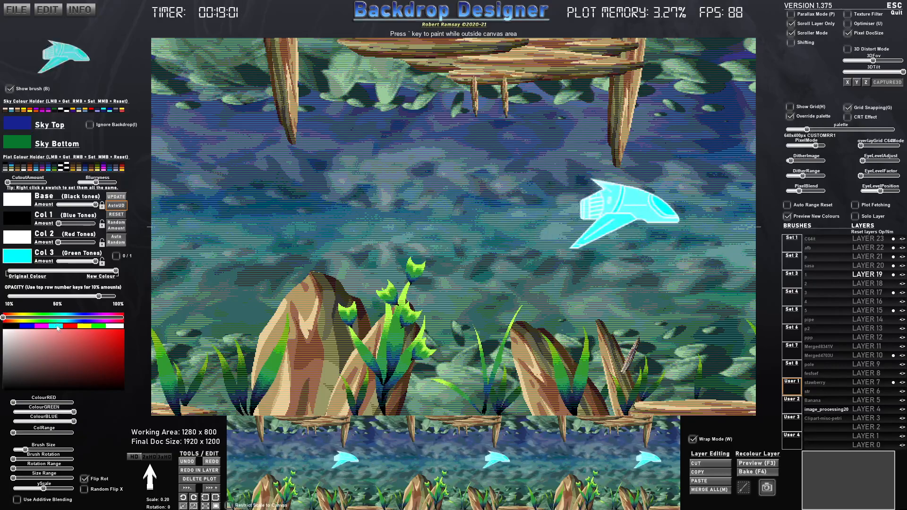
pyautogui.click(70, 261)
pyautogui.moveTo(70, 262); pyautogui.dragTo(66, 262)
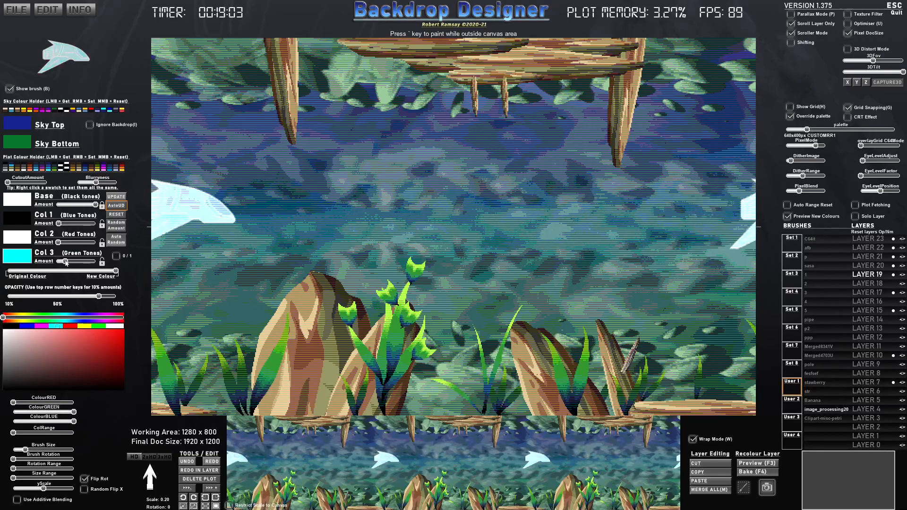
pyautogui.moveTo(99, 297)
pyautogui.mouseDown()
pyautogui.moveTo(25, 299)
pyautogui.moveTo(53, 300)
pyautogui.mouseUp()
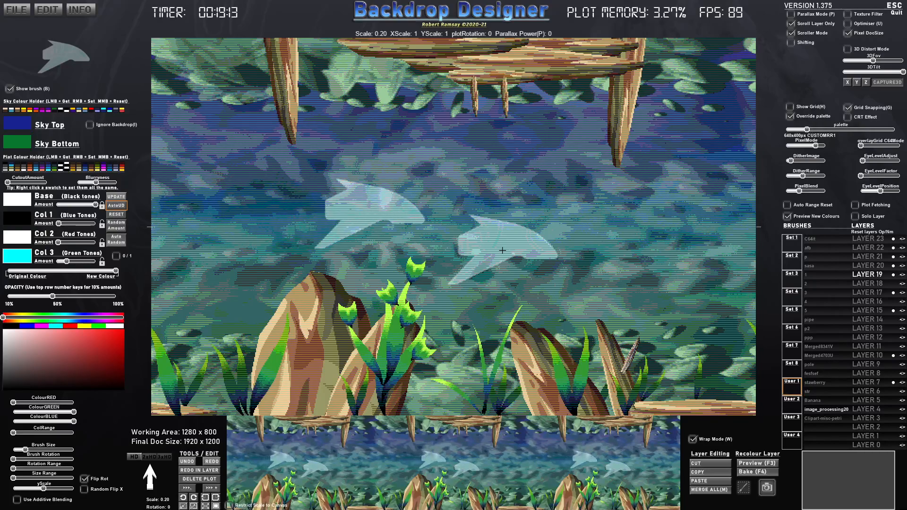
# - Stamp several small translucent ships at scale 0.10 around the large ship in the open water
pyautogui.scroll(-5, 396, 244)
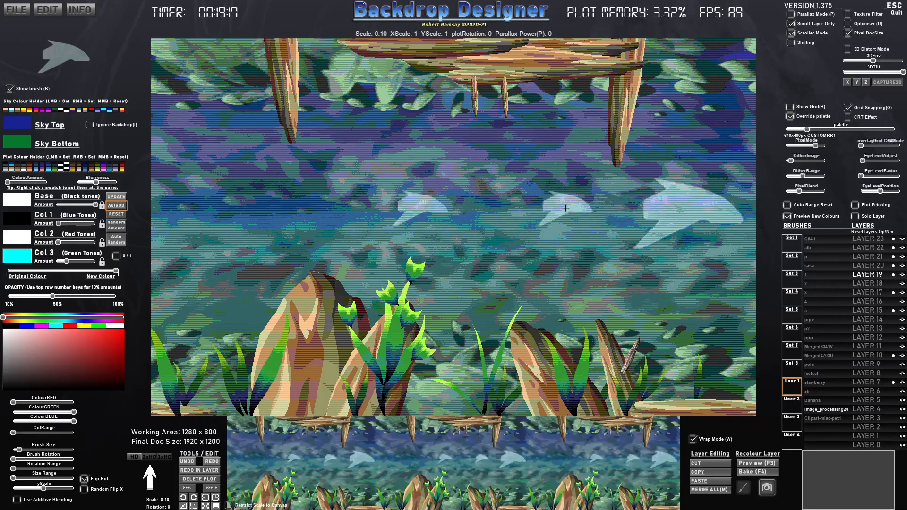
pyautogui.click(390, 243)
pyautogui.click(342, 269)
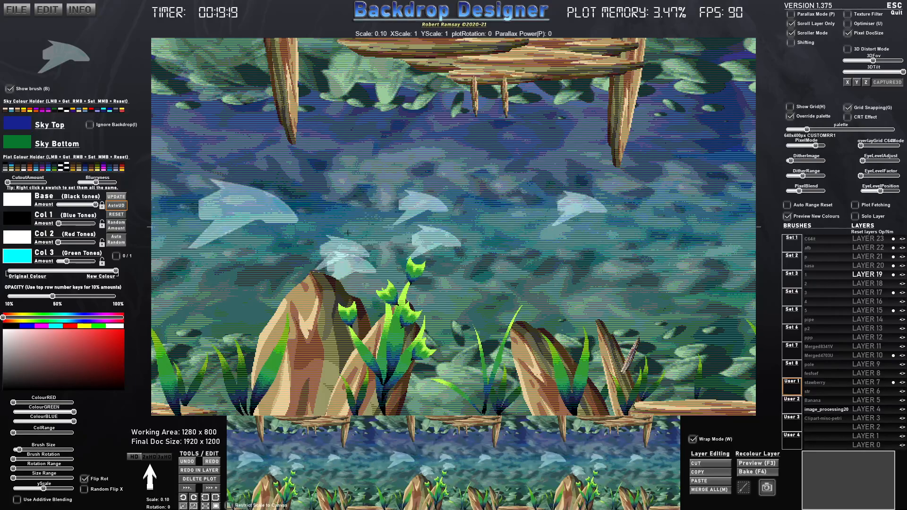
pyautogui.click(371, 167)
pyautogui.click(303, 152)
# - Scatter about twenty tiny translucent ships at scale 0.04 among the larger ships across the open water
pyautogui.scroll(-3, 340, 208)
pyautogui.click(446, 227)
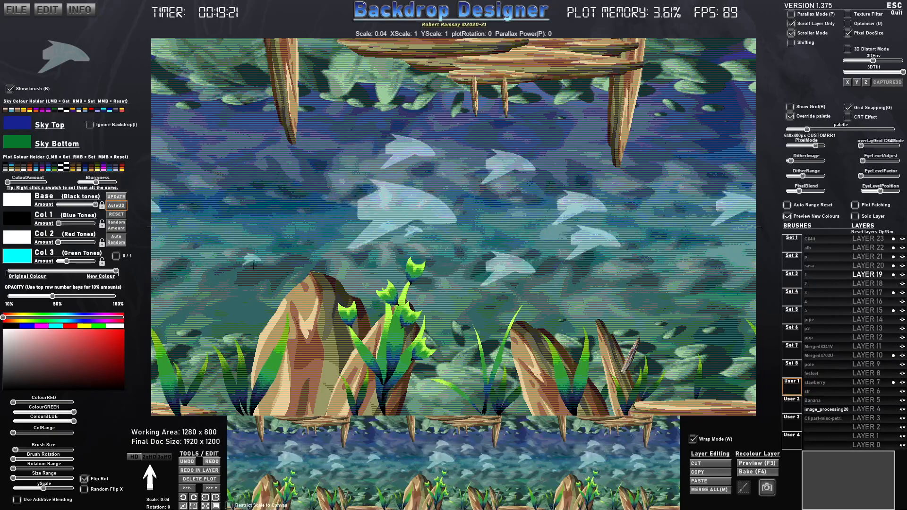
pyautogui.click(457, 242)
pyautogui.click(461, 230)
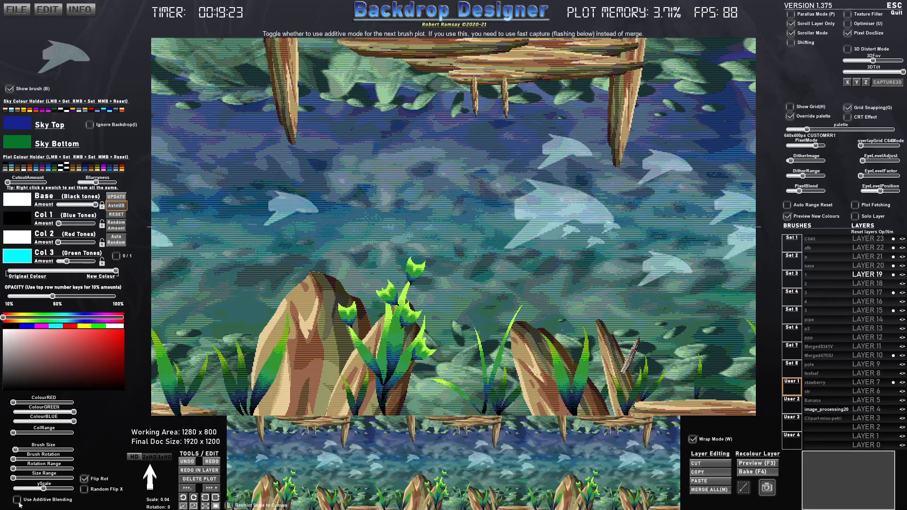
pyautogui.click(208, 216)
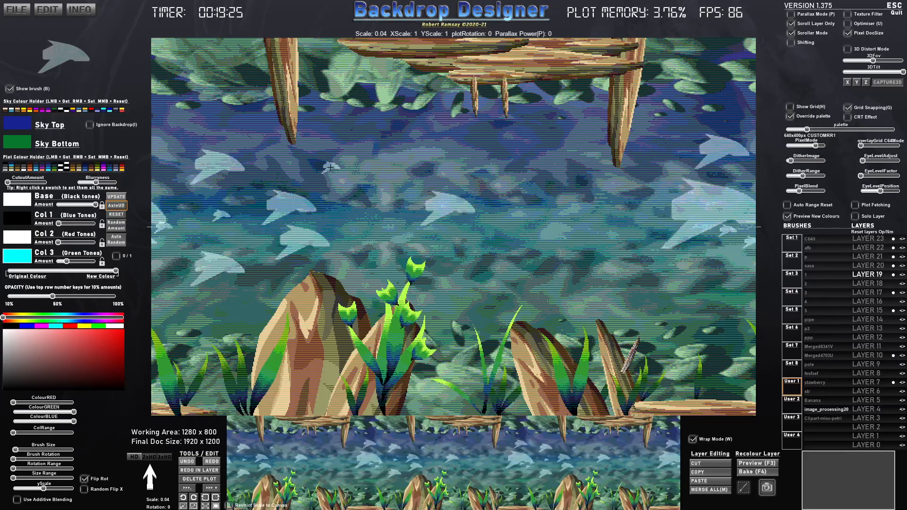
pyautogui.click(220, 166)
pyautogui.click(388, 171)
pyautogui.click(490, 194)
pyautogui.click(531, 244)
pyautogui.click(582, 260)
pyautogui.click(551, 147)
pyautogui.click(503, 180)
pyautogui.click(398, 183)
pyautogui.click(328, 180)
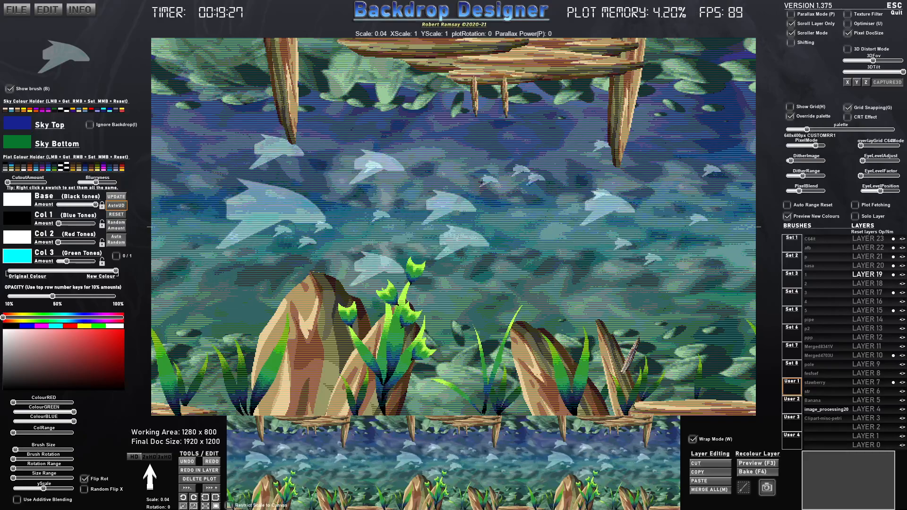
pyautogui.click(271, 191)
pyautogui.click(272, 228)
pyautogui.click(158, 172)
pyautogui.click(334, 262)
pyautogui.click(390, 278)
pyautogui.click(444, 223)
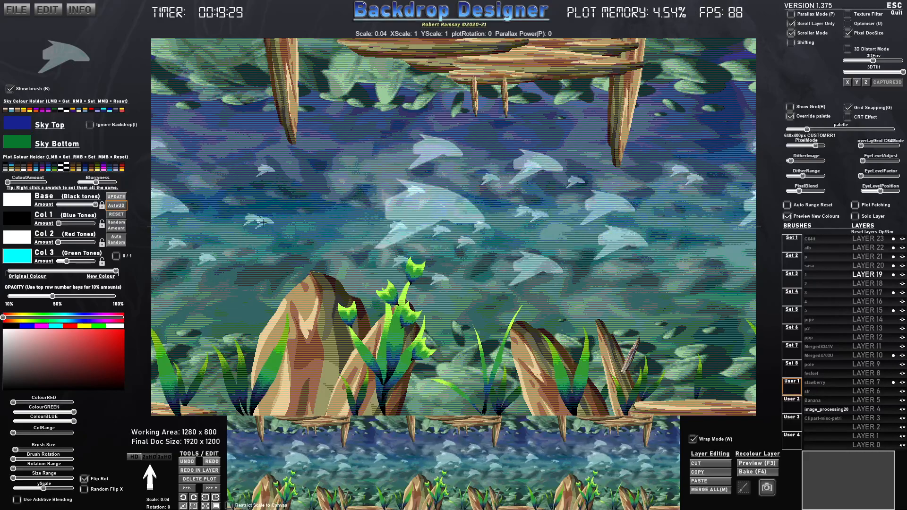
pyautogui.click(543, 211)
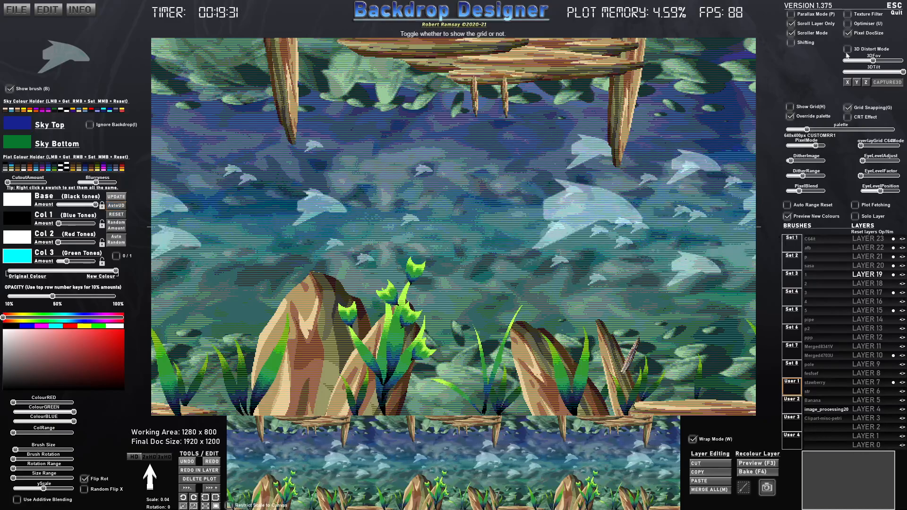
# - Turn off Scroll Layer Only and preview Layer 19's ships in the white-and-black palette with full colour amounts and almost full opacity
pyautogui.click(790, 33)
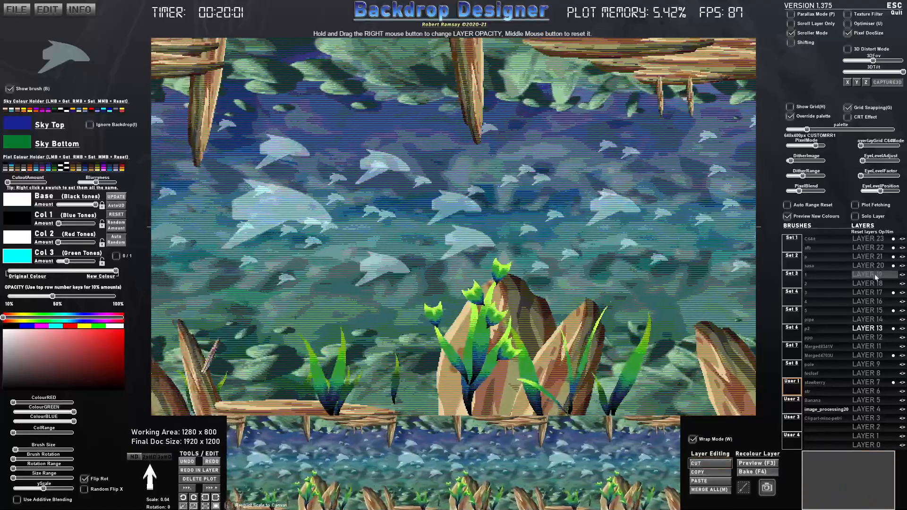
pyautogui.click(875, 277)
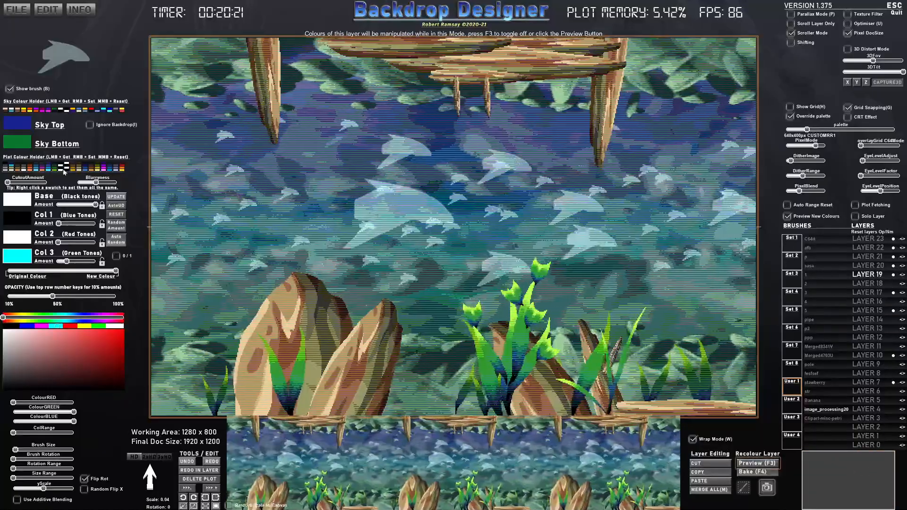
pyautogui.click(65, 169)
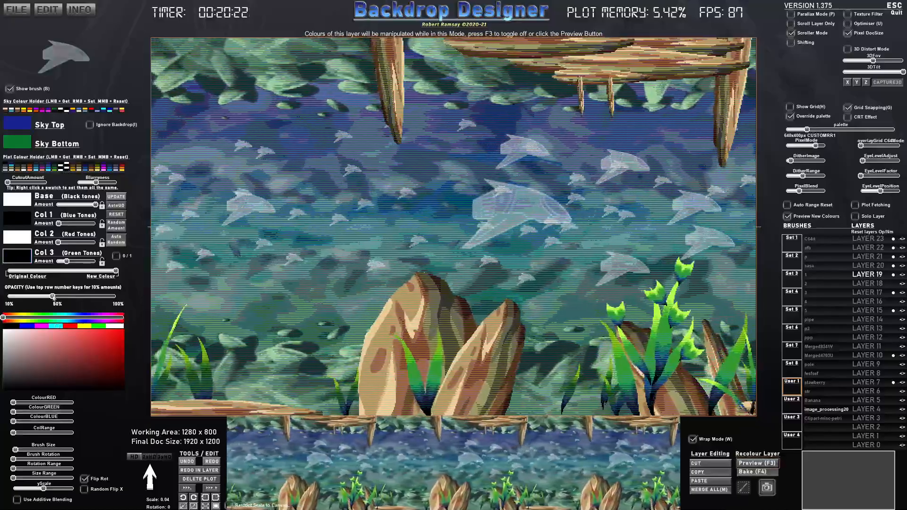
pyautogui.moveTo(54, 298); pyautogui.dragTo(111, 297)
pyautogui.moveTo(67, 261)
pyautogui.mouseDown()
pyautogui.moveTo(104, 261)
pyautogui.moveTo(96, 261)
pyautogui.moveTo(90, 224)
pyautogui.mouseUp()
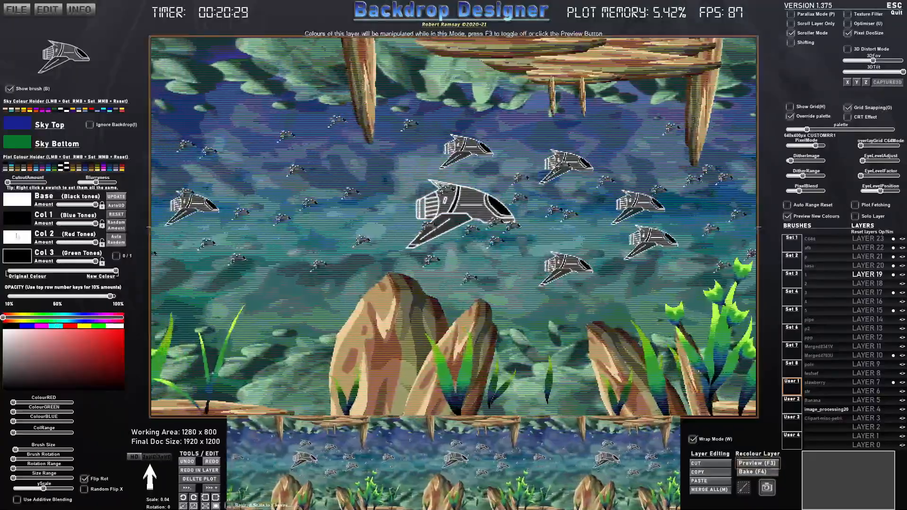
# - Recolour Layer 19's ships with the blue-and-cyan palette and lower the Col 3 amount slightly below full
pyautogui.click(17, 223)
pyautogui.click(47, 170)
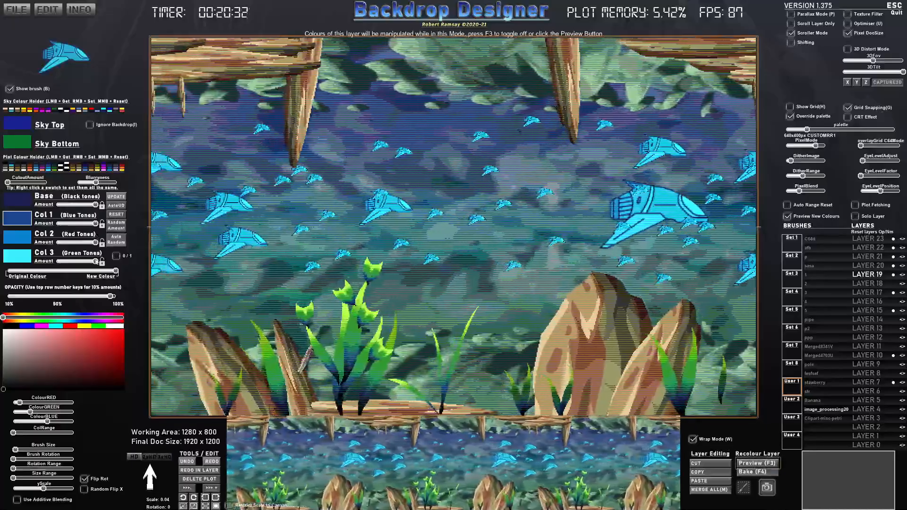
pyautogui.moveTo(96, 260)
pyautogui.mouseDown()
pyautogui.moveTo(64, 261)
pyautogui.moveTo(93, 261)
pyautogui.mouseUp()
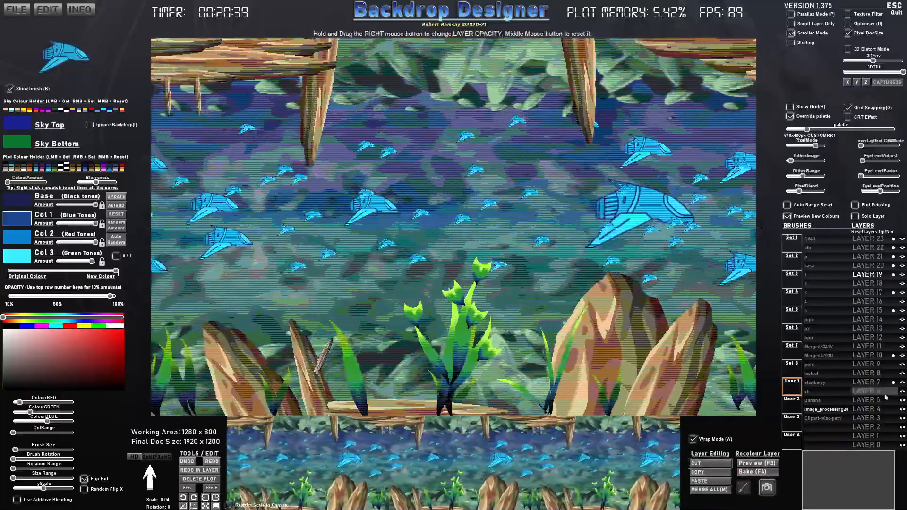
# - Preview recolouring Layer 5 with maximum blurriness and about 85% opacity, trying a small cutout amount and Layer 7 before returning to Layer 5
pyautogui.click(866, 400)
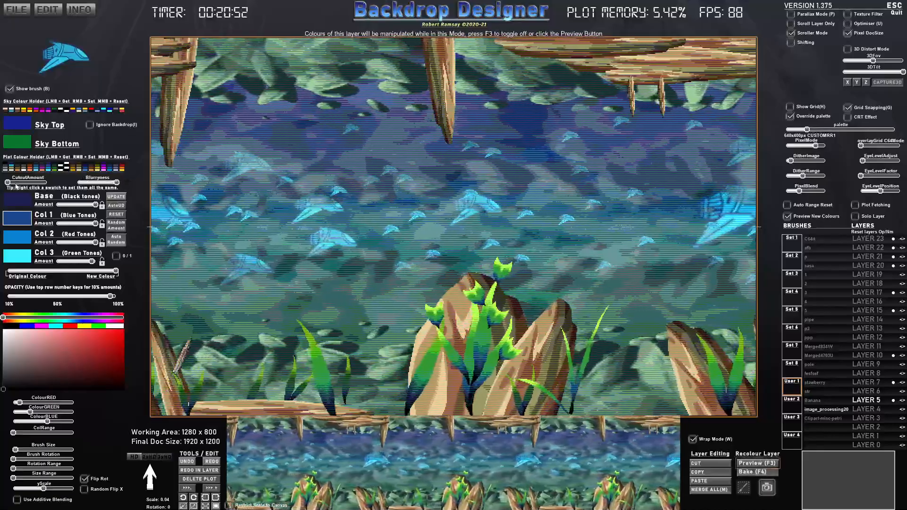
pyautogui.moveTo(10, 182)
pyautogui.mouseDown()
pyautogui.moveTo(29, 183)
pyautogui.moveTo(17, 183)
pyautogui.mouseUp()
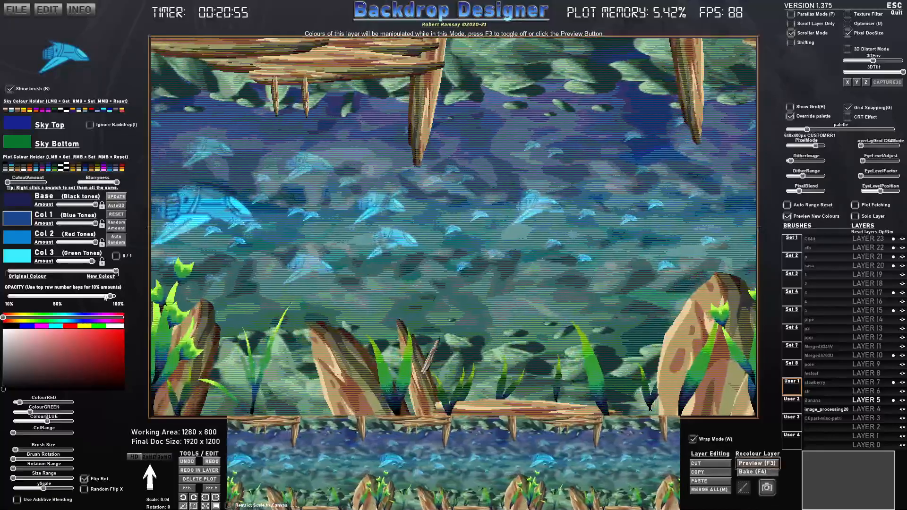
pyautogui.moveTo(105, 297)
pyautogui.mouseDown()
pyautogui.moveTo(7, 298)
pyautogui.moveTo(100, 299)
pyautogui.mouseUp()
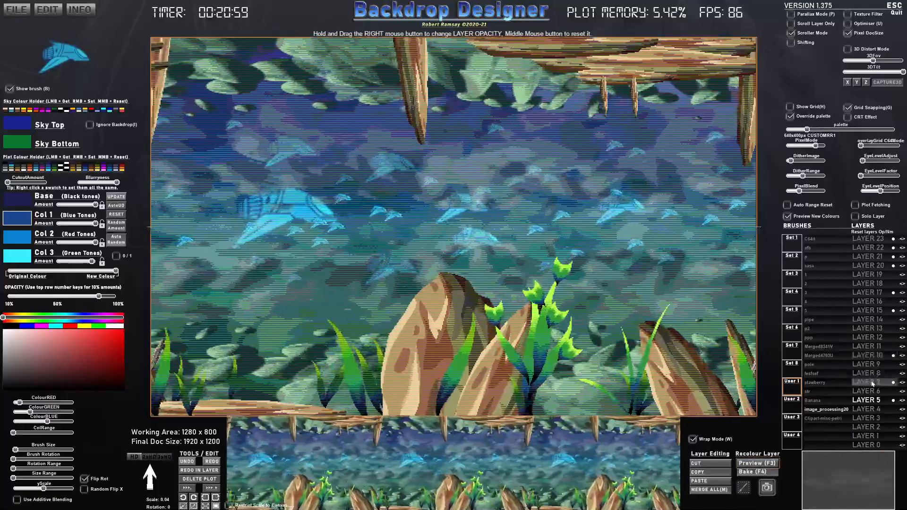
pyautogui.click(870, 382)
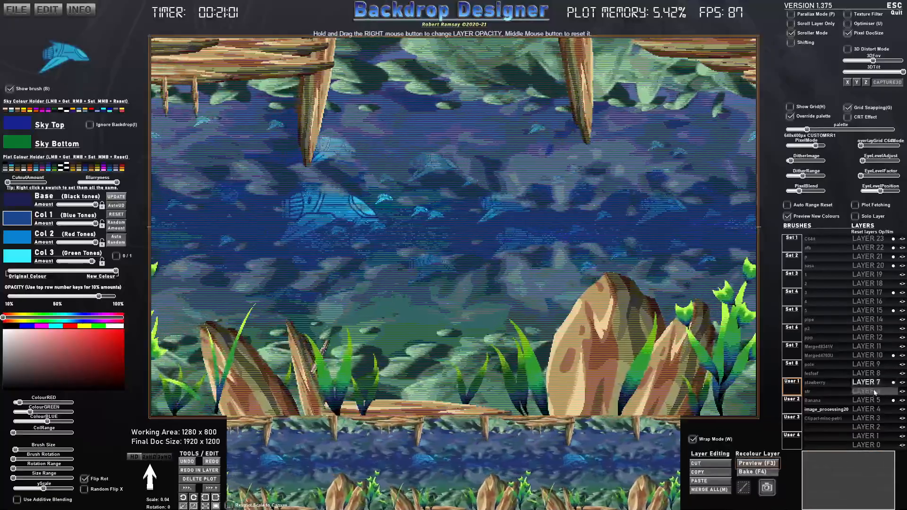
pyautogui.click(872, 401)
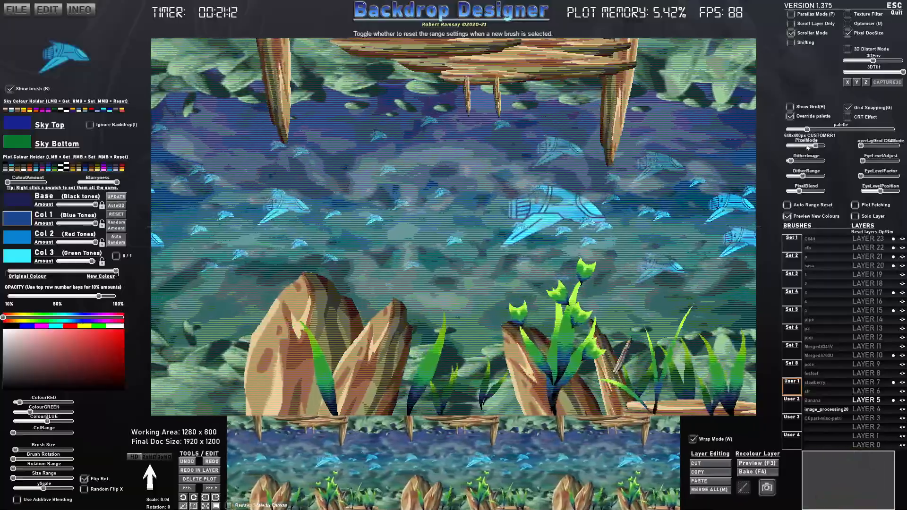
# - Lower the pixel mode to 320x200px and switch to OBS
pyautogui.moveTo(808, 147)
pyautogui.mouseDown()
pyautogui.moveTo(786, 147)
pyautogui.moveTo(801, 147)
pyautogui.mouseUp()
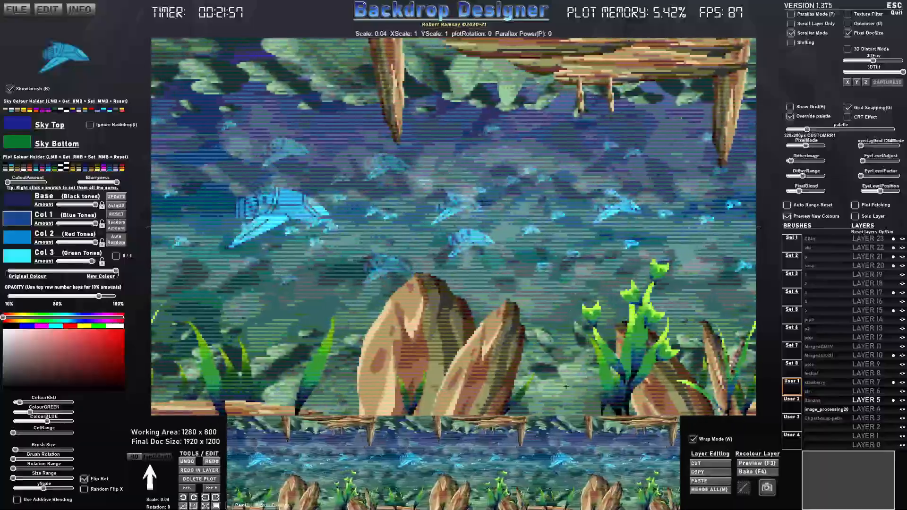
pyautogui.press('super')
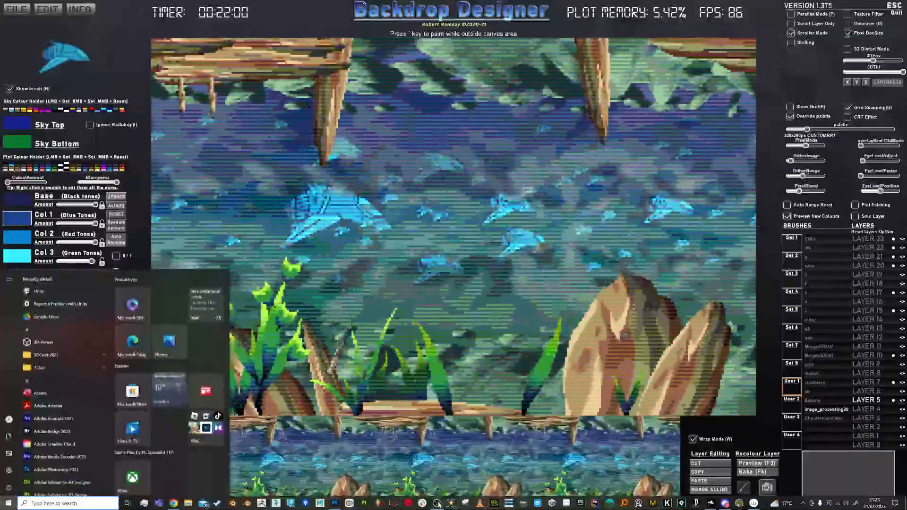
pyautogui.click(437, 503)
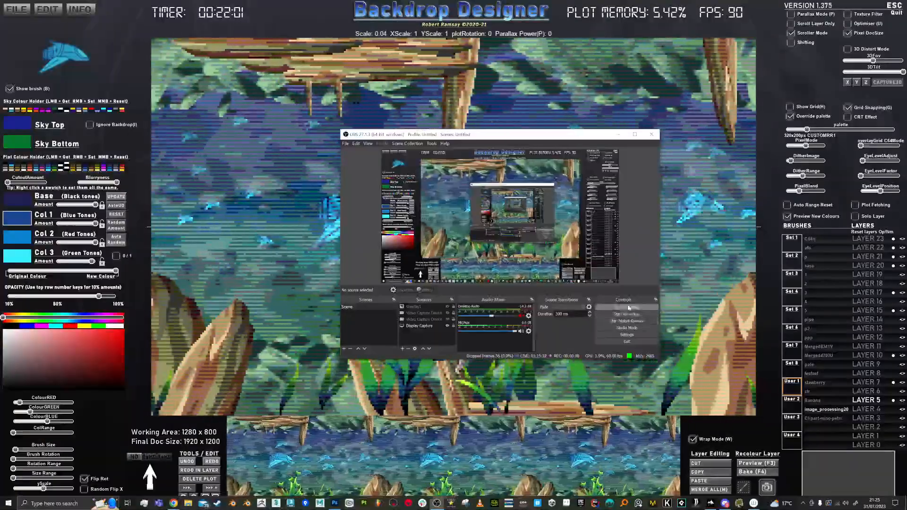